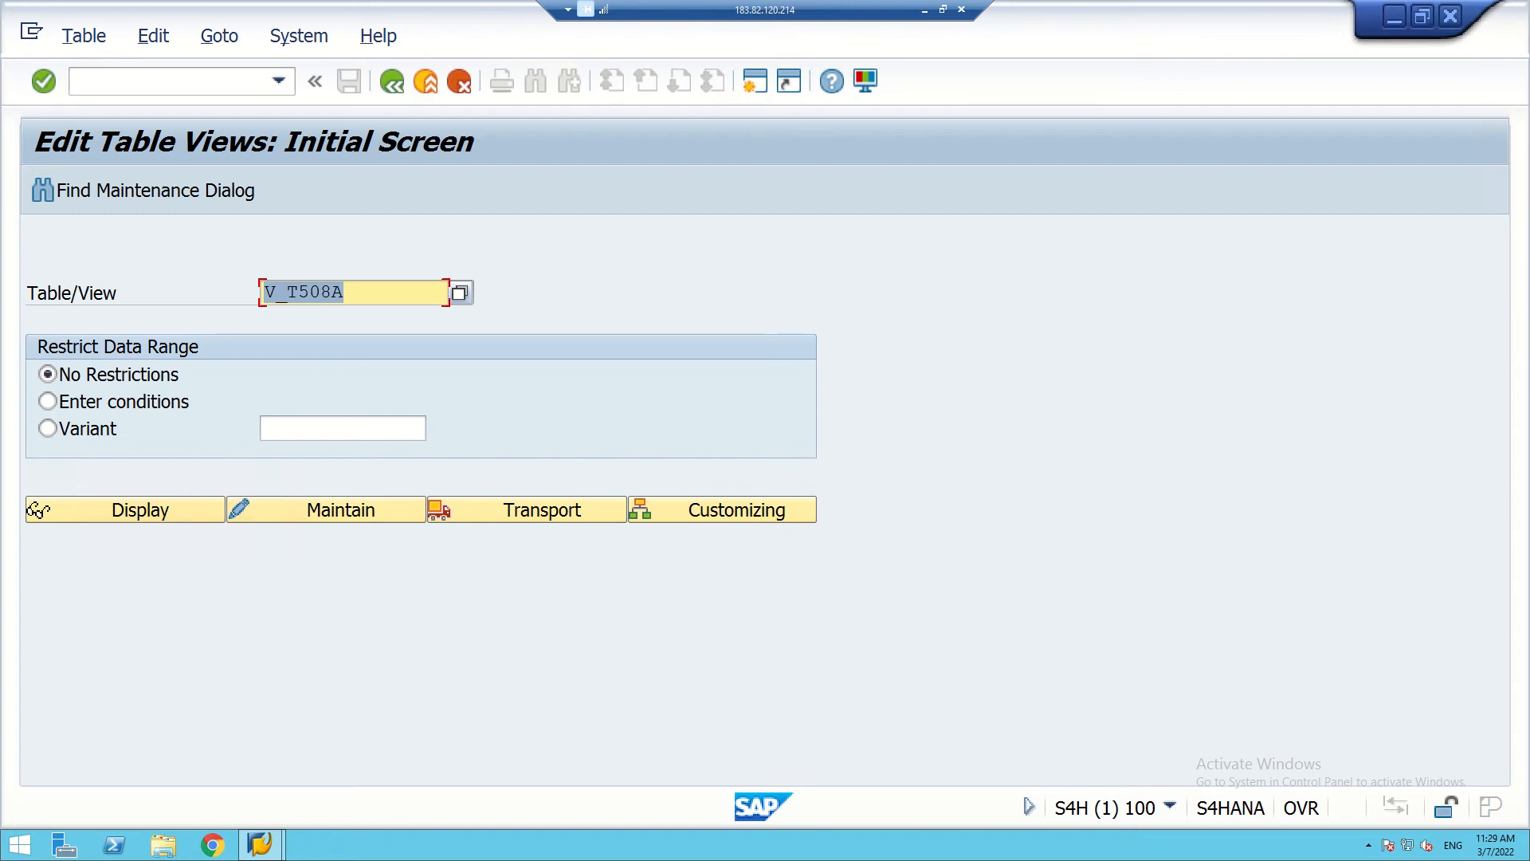
- Replace the table name with T508z and open that table for maintenance
{"action": "left_click", "coordinate": [346, 292]}
{"action": "key", "text": "BackSpace"}
{"action": "key", "text": "BackSpace"}
{"action": "key", "text": "BackSpace"}
{"action": "key", "text": "BackSpace"}
{"action": "key", "text": "BackSpace"}
{"action": "key", "text": "BackSpace"}
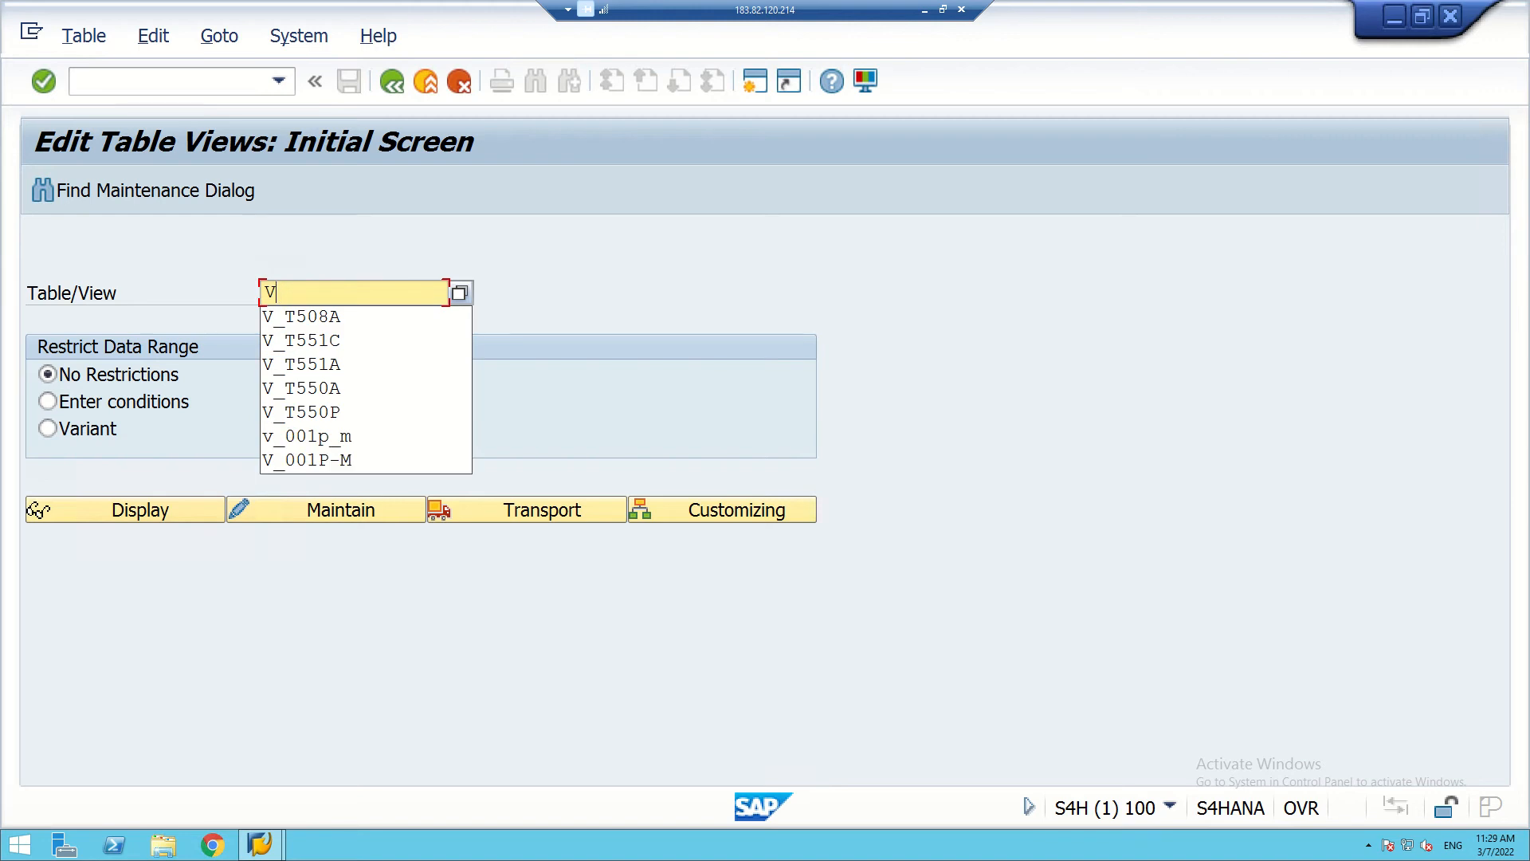
{"action": "key", "text": "BackSpace"}
{"action": "type", "text": "T"}
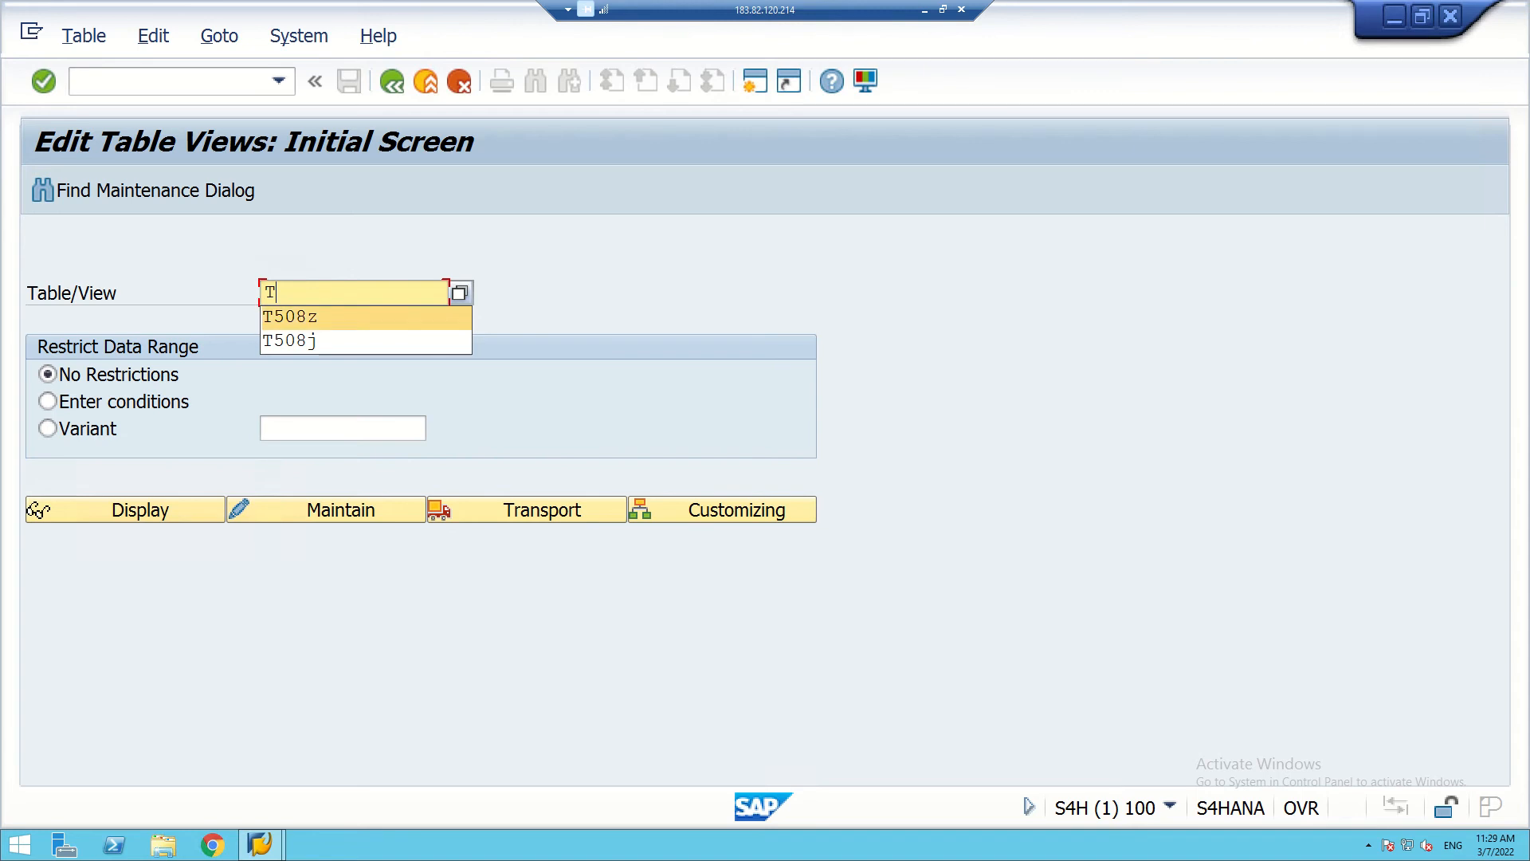
{"action": "left_click", "coordinate": [290, 317]}
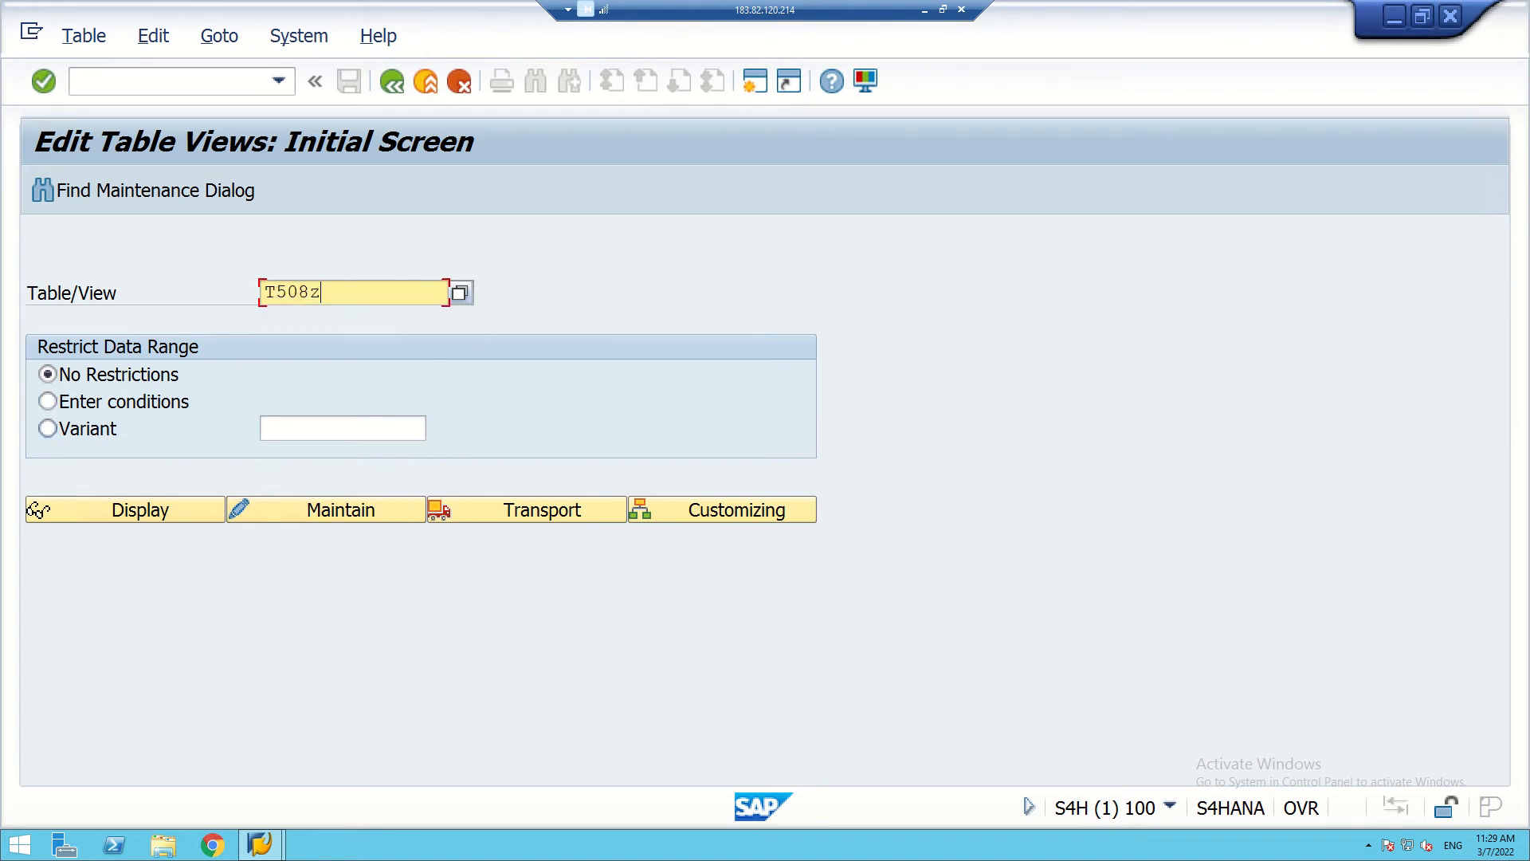
{"action": "left_click", "coordinate": [326, 510]}
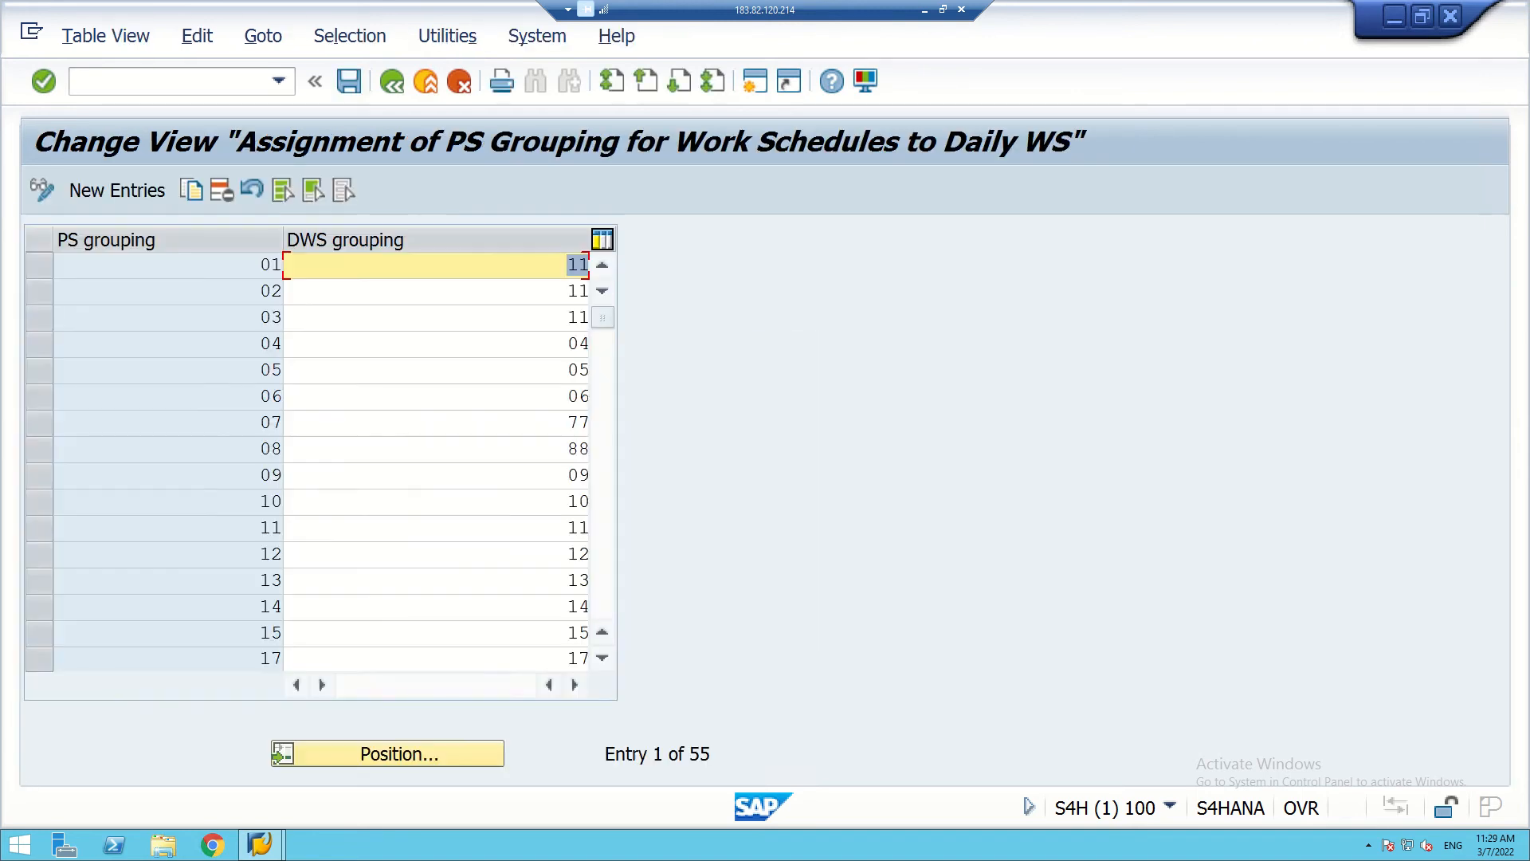
- Reopen table T508Z for maintenance and review its list of PS grouping to DWS grouping assignments
{"action": "left_click", "coordinate": [391, 80]}
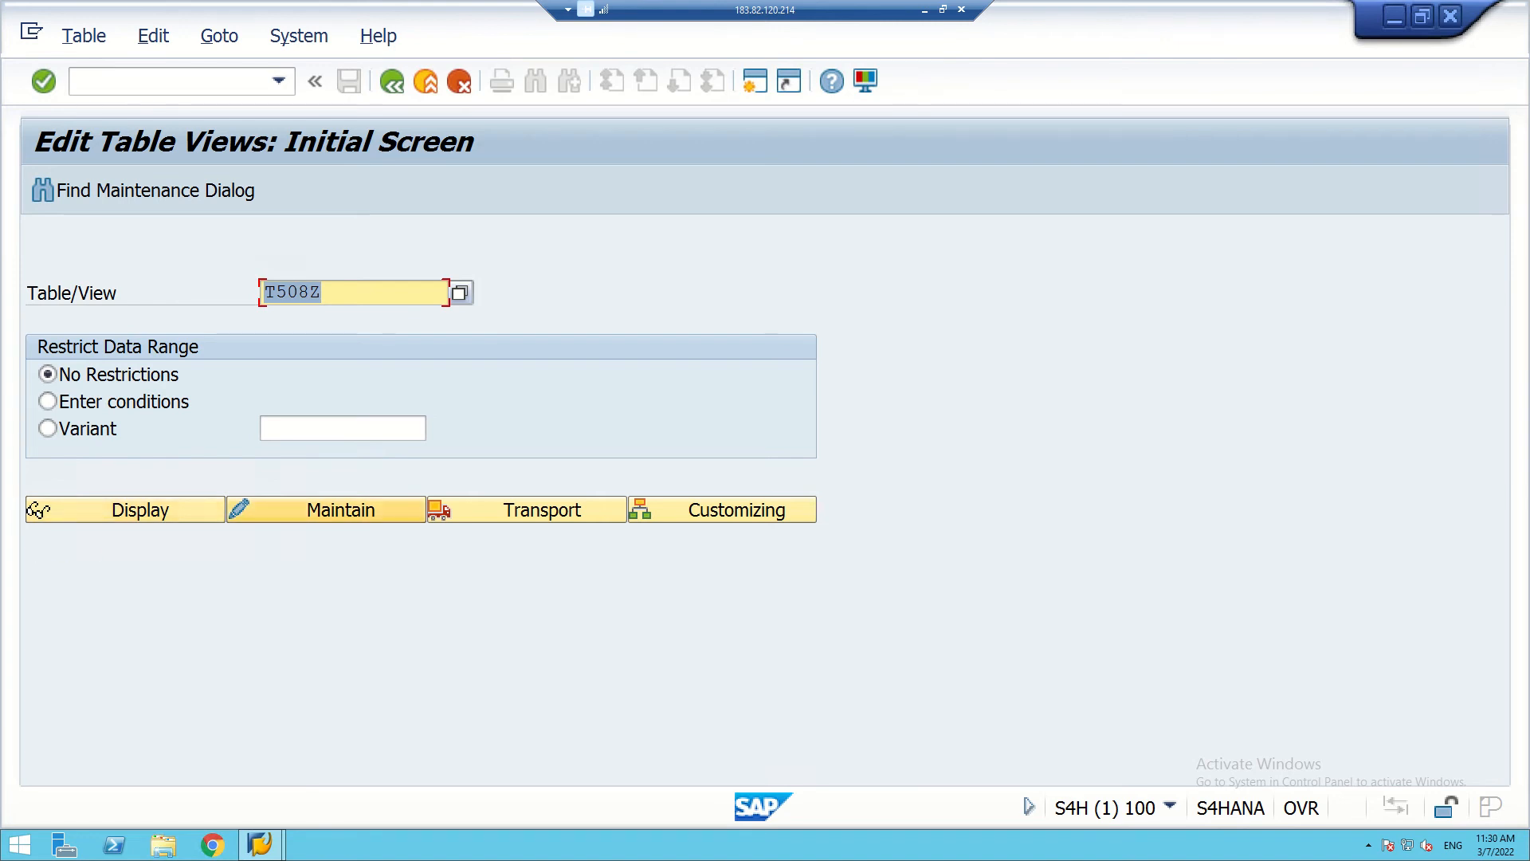
{"action": "left_click", "coordinate": [341, 510]}
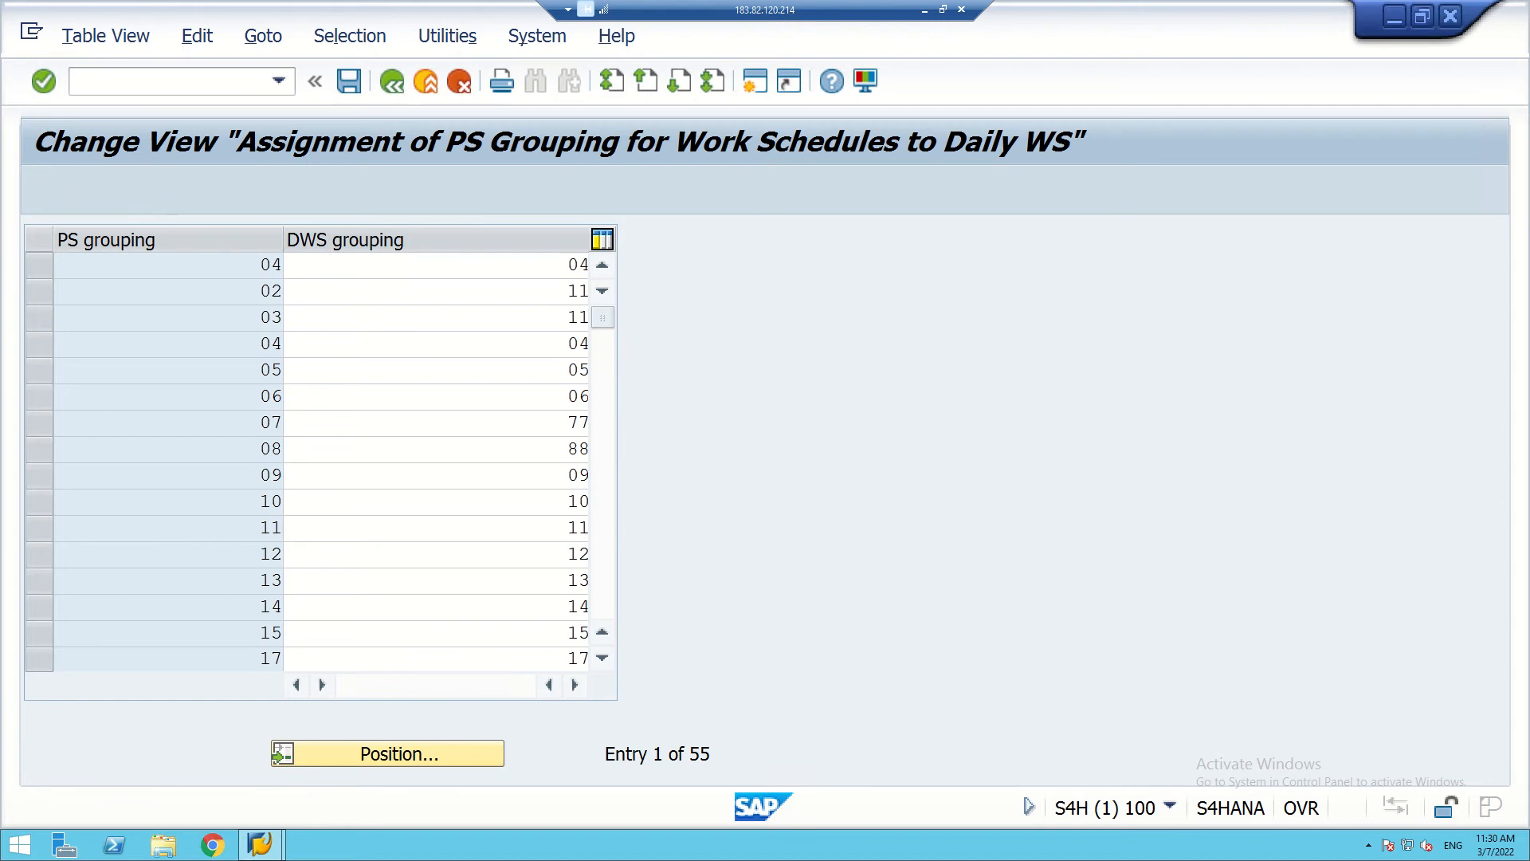
{"action": "scroll", "coordinate": [319, 462], "scroll_direction": "down", "scroll_amount": 15}
{"action": "scroll", "coordinate": [318, 463], "scroll_direction": "down", "scroll_amount": 3}
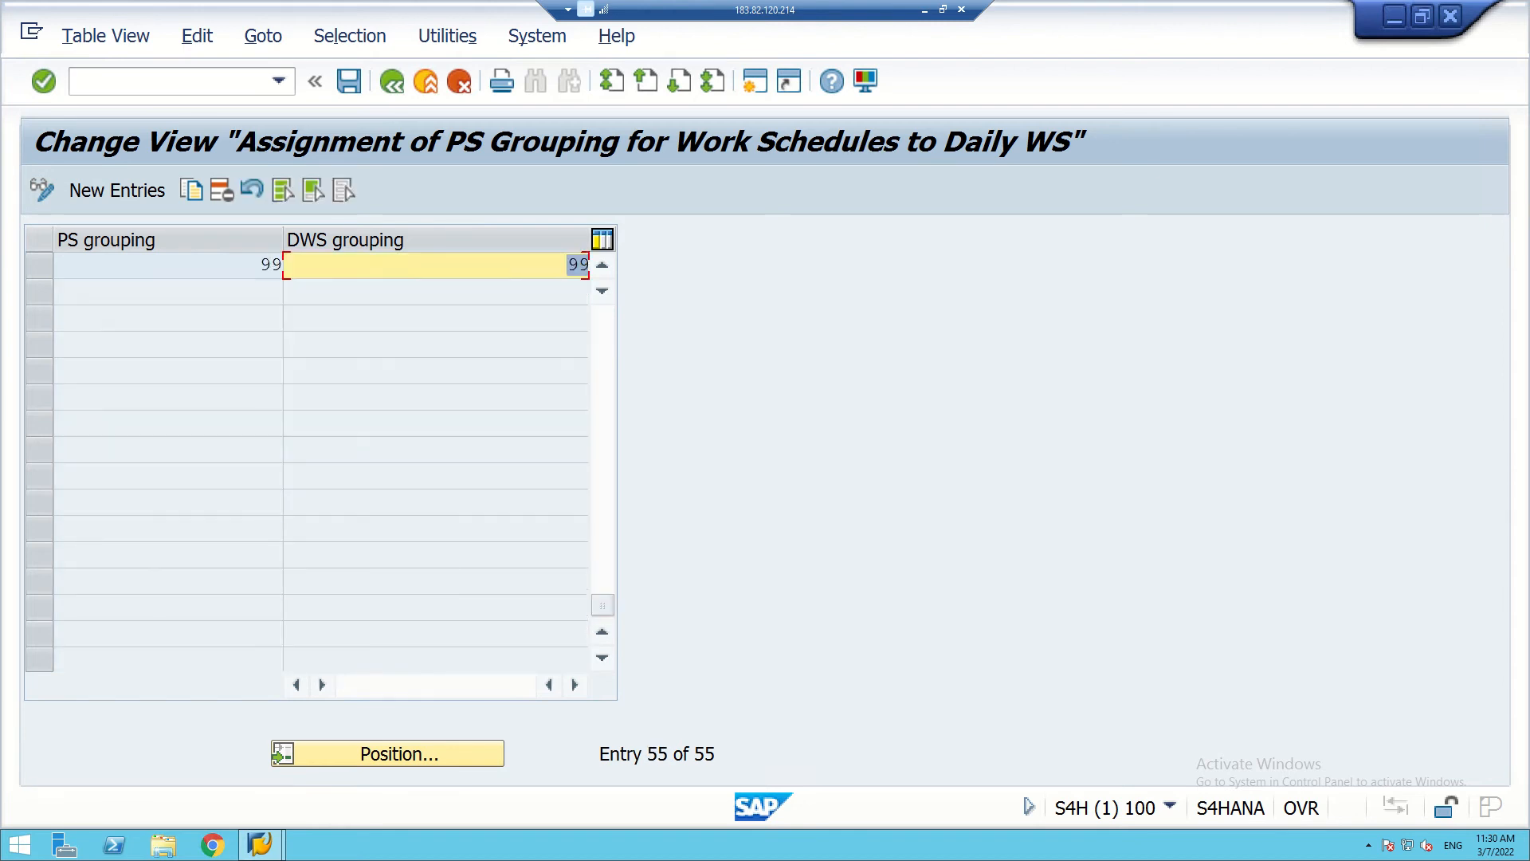
{"action": "scroll", "coordinate": [319, 462], "scroll_direction": "up", "scroll_amount": 8}
{"action": "scroll", "coordinate": [319, 462], "scroll_direction": "up", "scroll_amount": 10}
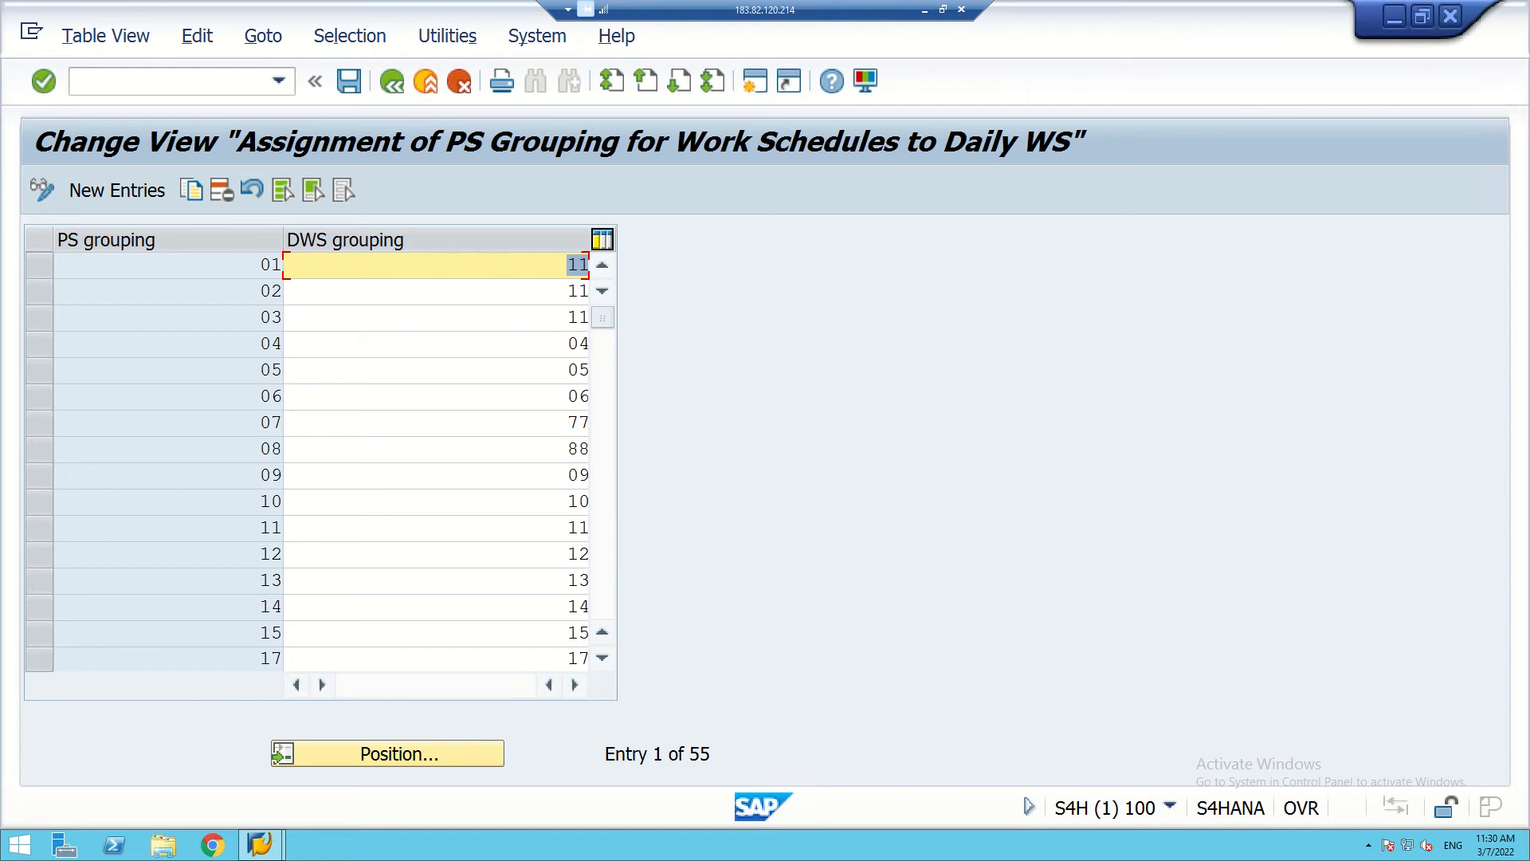
{"action": "scroll", "coordinate": [318, 462], "scroll_direction": "down", "scroll_amount": 2}
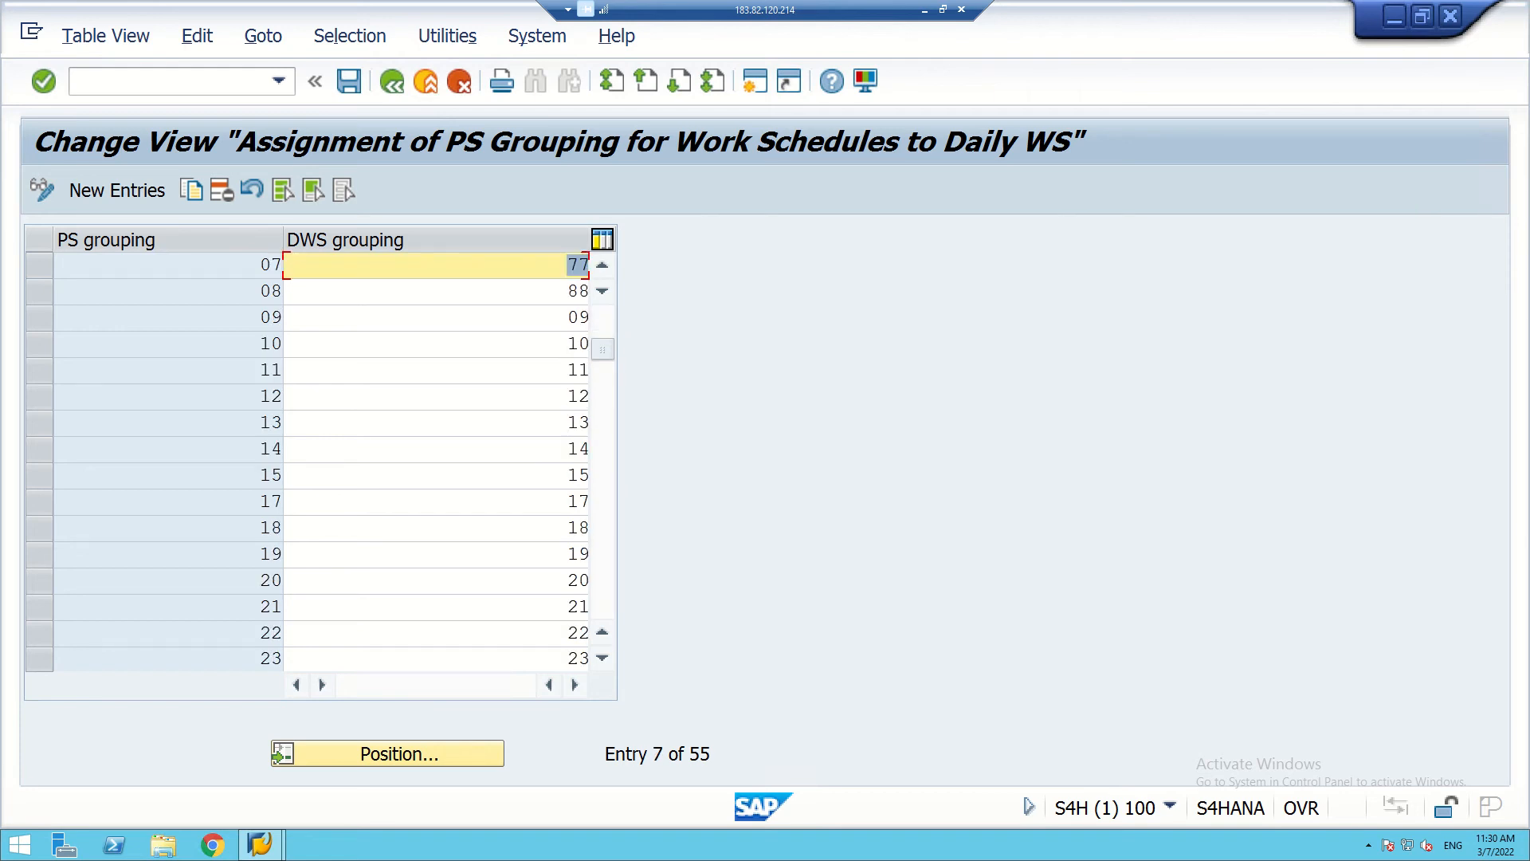
{"action": "scroll", "coordinate": [319, 462], "scroll_direction": "up", "scroll_amount": 2}
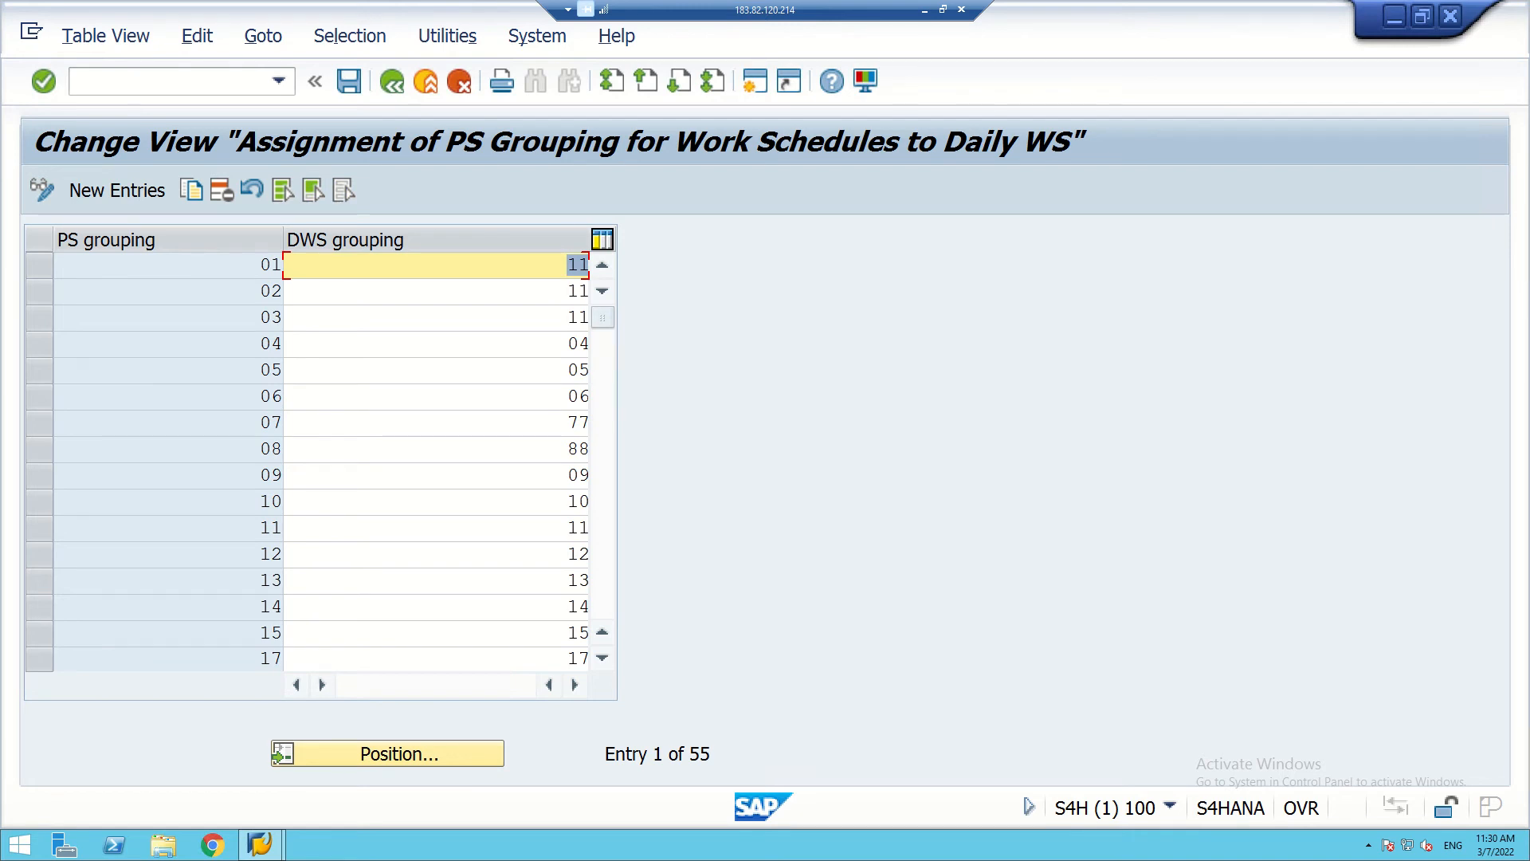
{"action": "scroll", "coordinate": [318, 462], "scroll_direction": "down", "scroll_amount": 2}
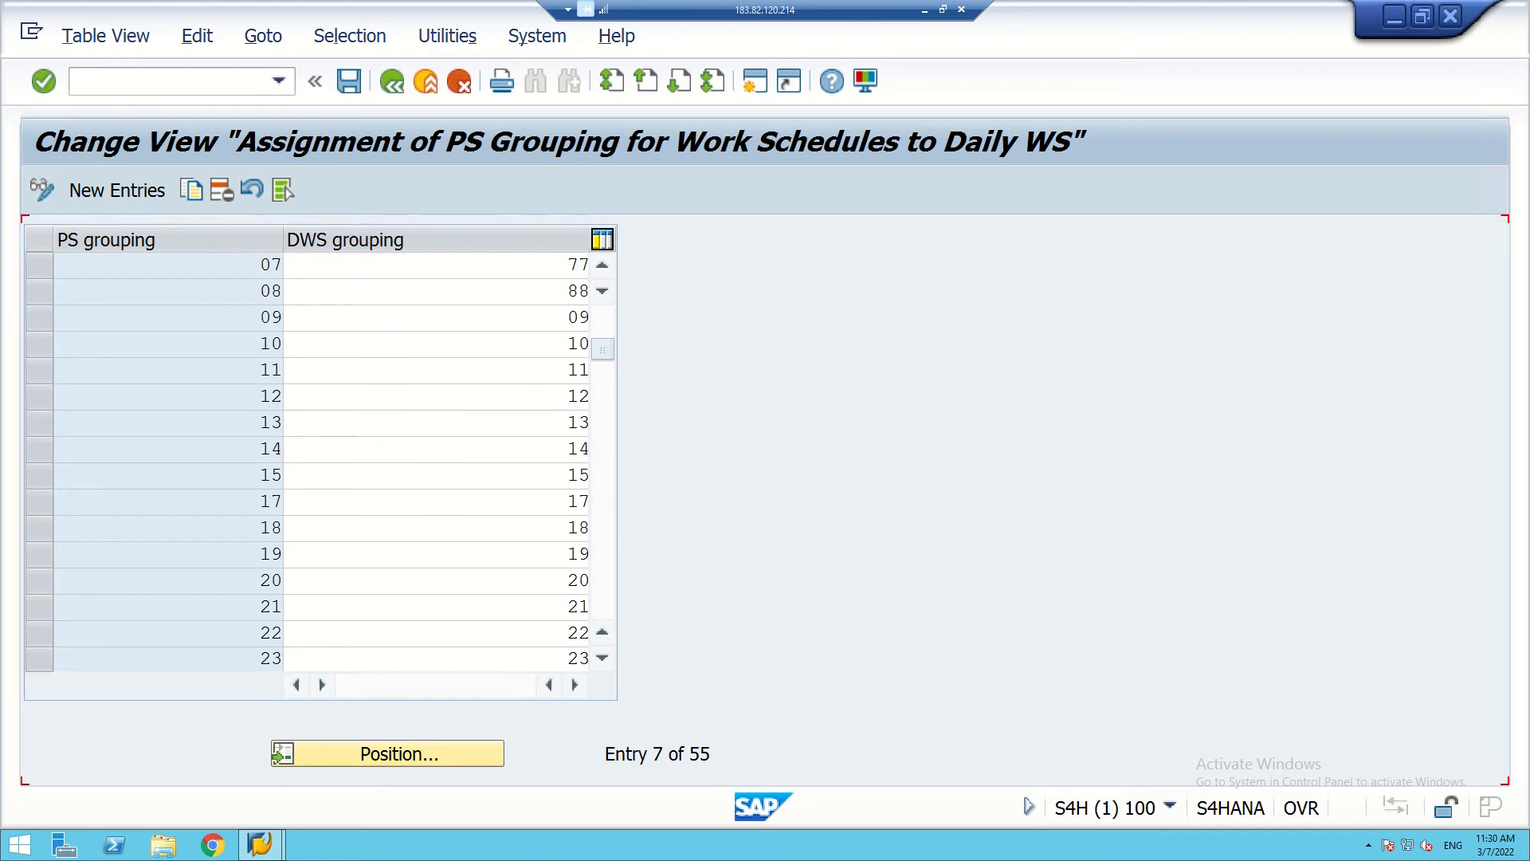
{"action": "scroll", "coordinate": [319, 462], "scroll_direction": "down", "scroll_amount": 5}
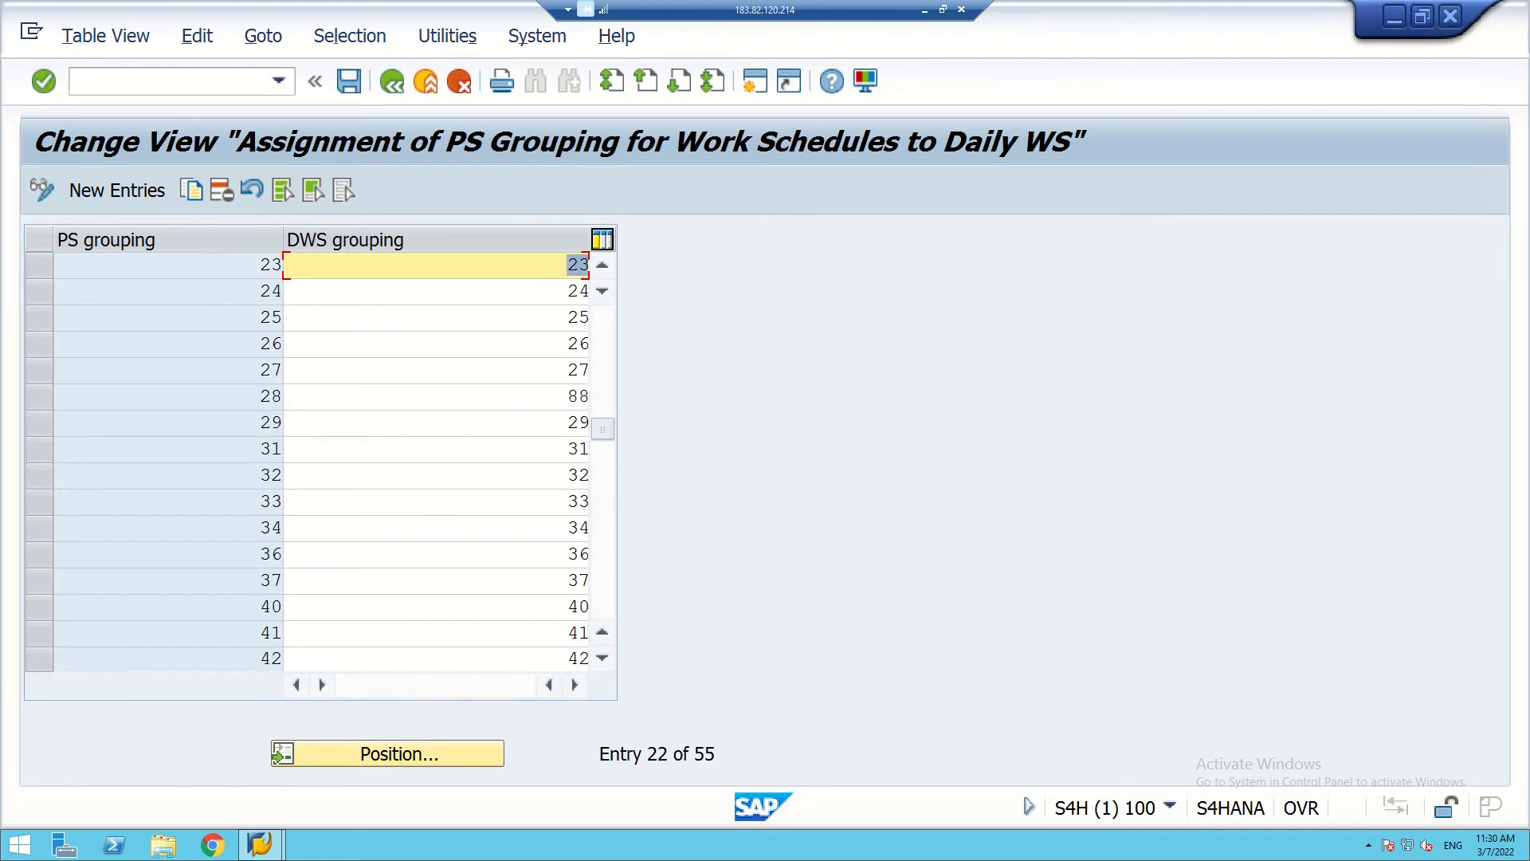
{"action": "scroll", "coordinate": [318, 462], "scroll_direction": "down", "scroll_amount": 4}
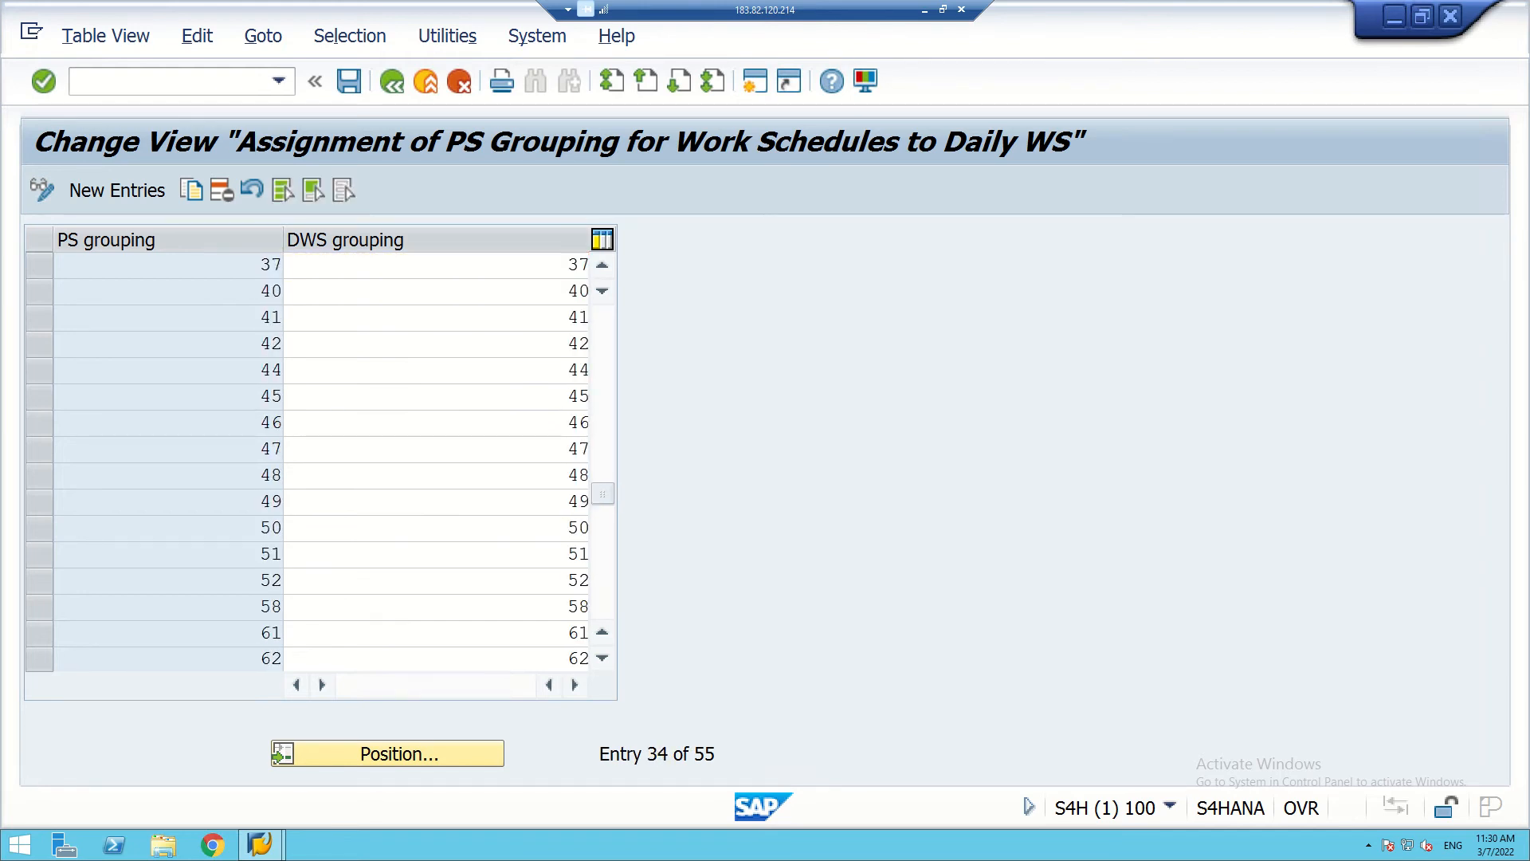
{"action": "scroll", "coordinate": [318, 463], "scroll_direction": "down", "scroll_amount": 4}
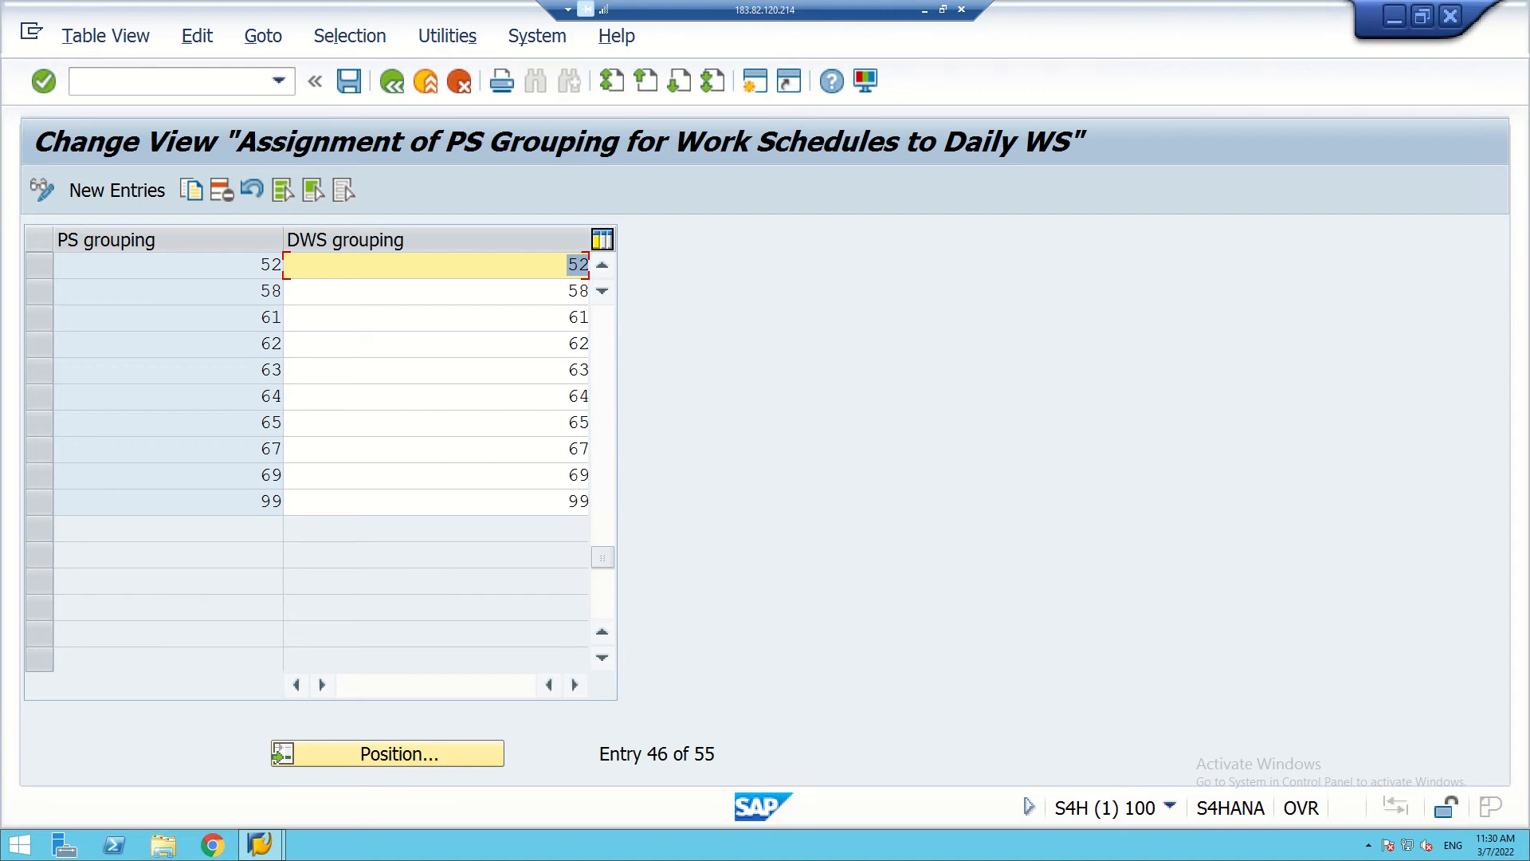
{"action": "scroll", "coordinate": [319, 462], "scroll_direction": "up", "scroll_amount": 1}
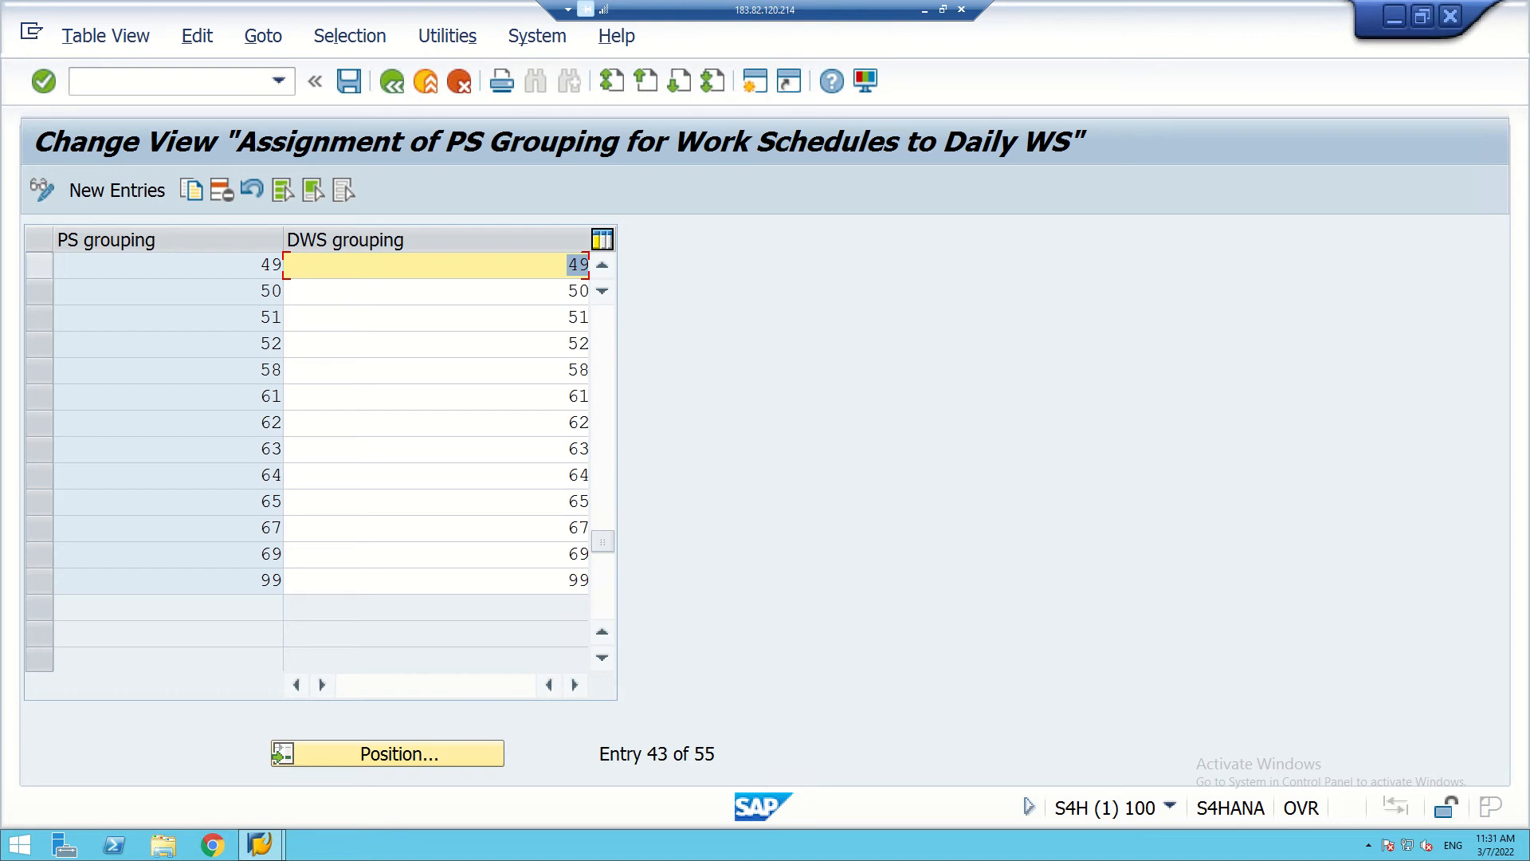
- Copy the PS grouping 49 entry as a new entry with PS grouping 70 and DWS grouping 70
{"action": "left_click", "coordinate": [39, 266]}
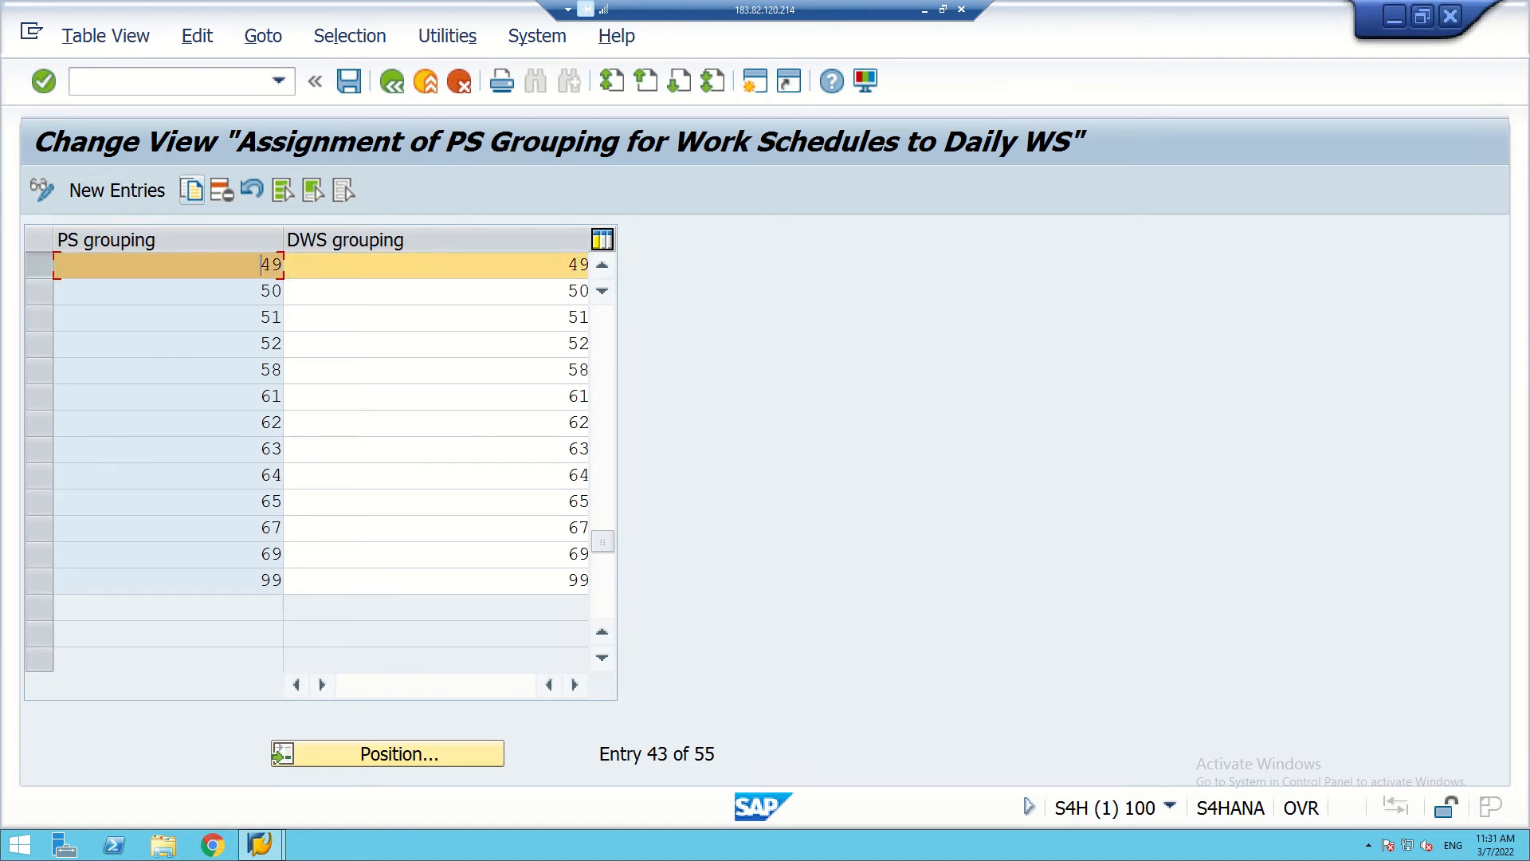
{"action": "left_click", "coordinate": [191, 190]}
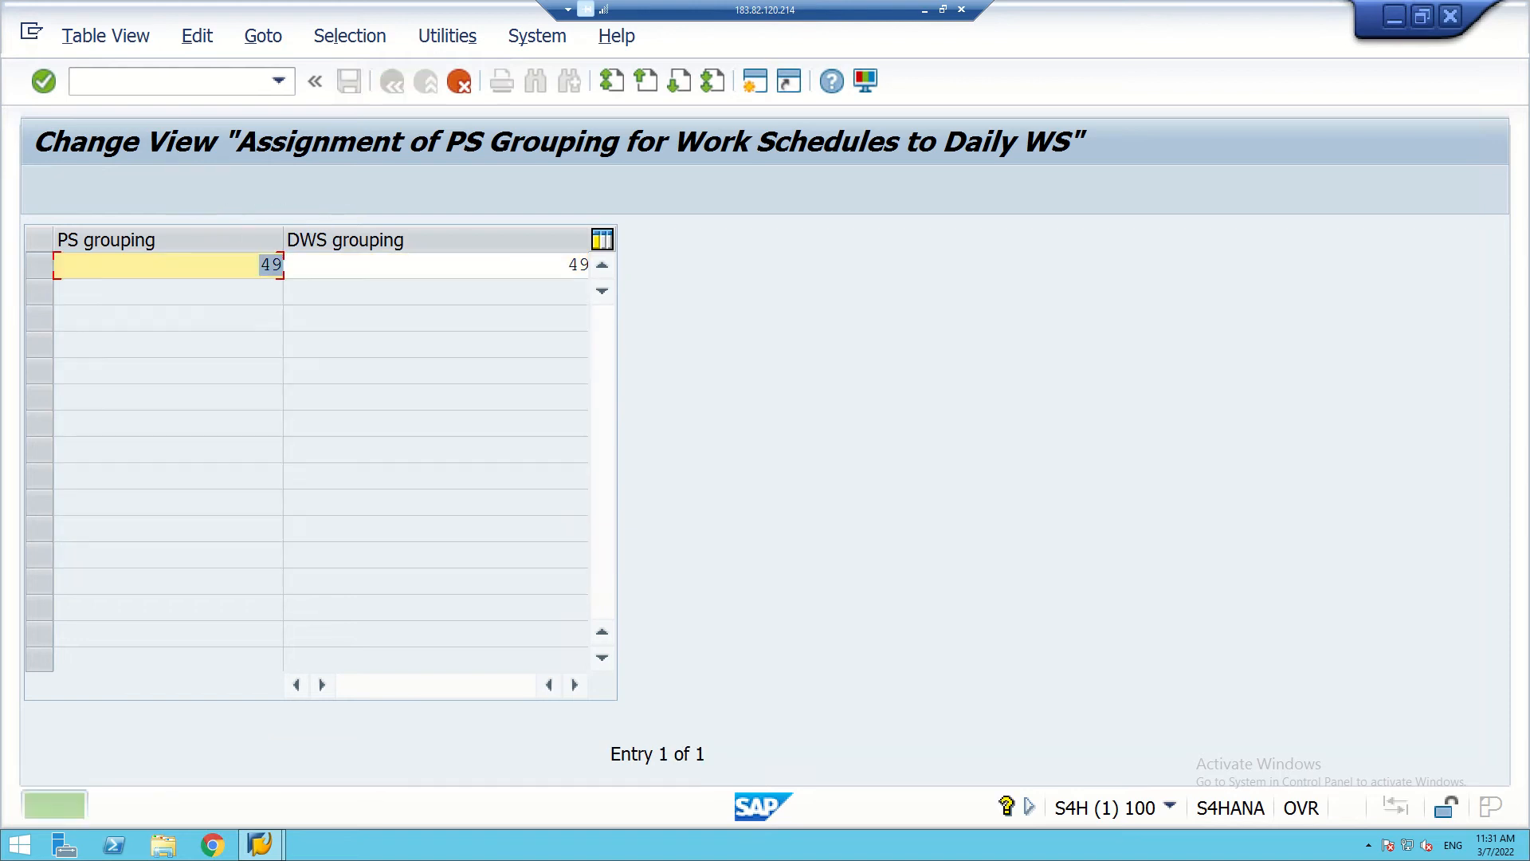
{"action": "left_click", "coordinate": [261, 265]}
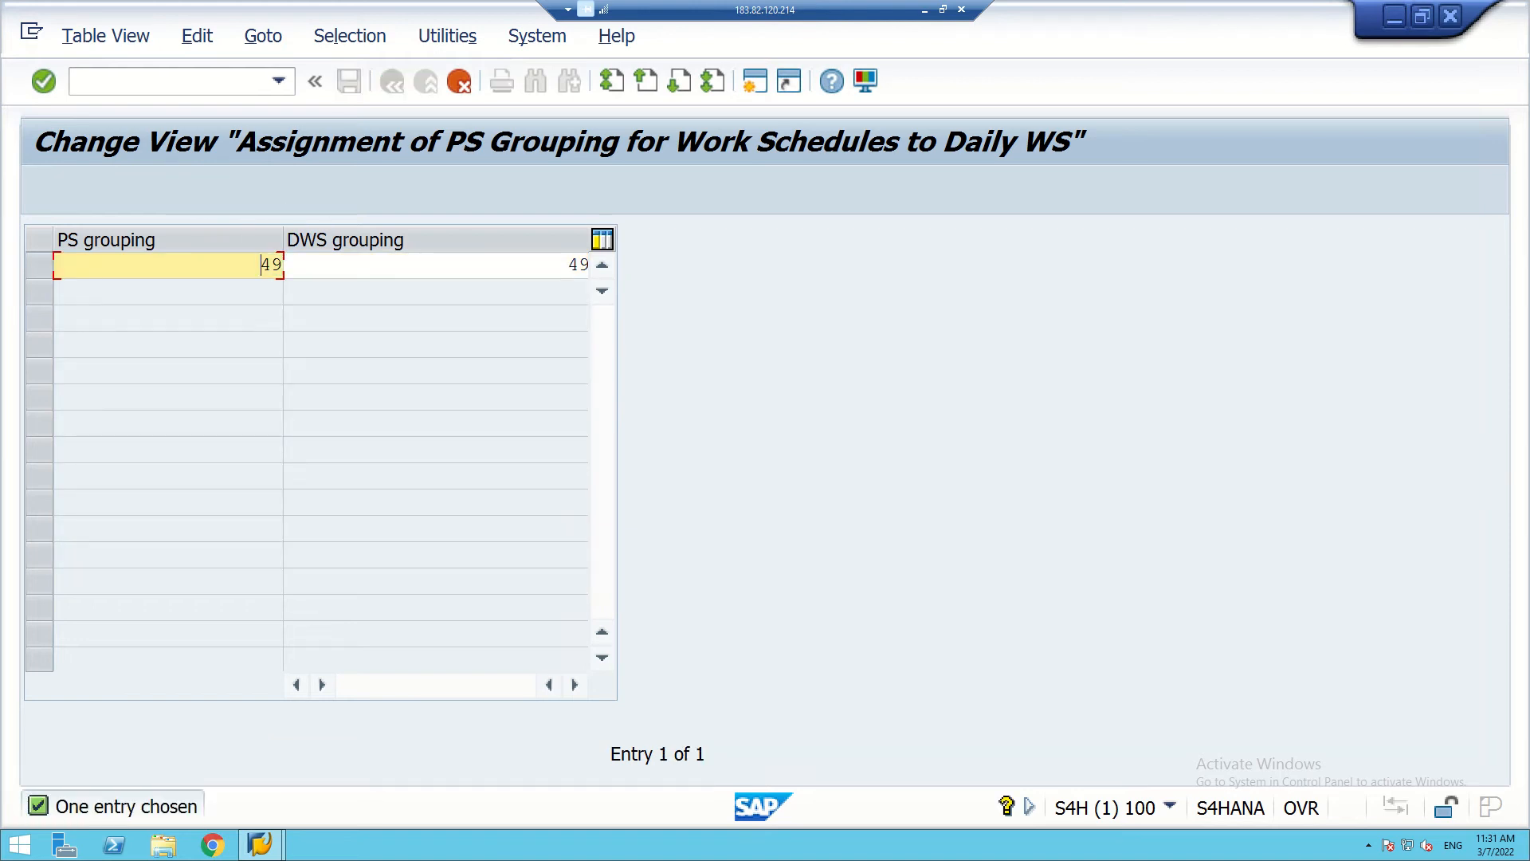
{"action": "key", "text": "Delete"}
{"action": "key", "text": "Delete"}
{"action": "left_click", "coordinate": [568, 266]}
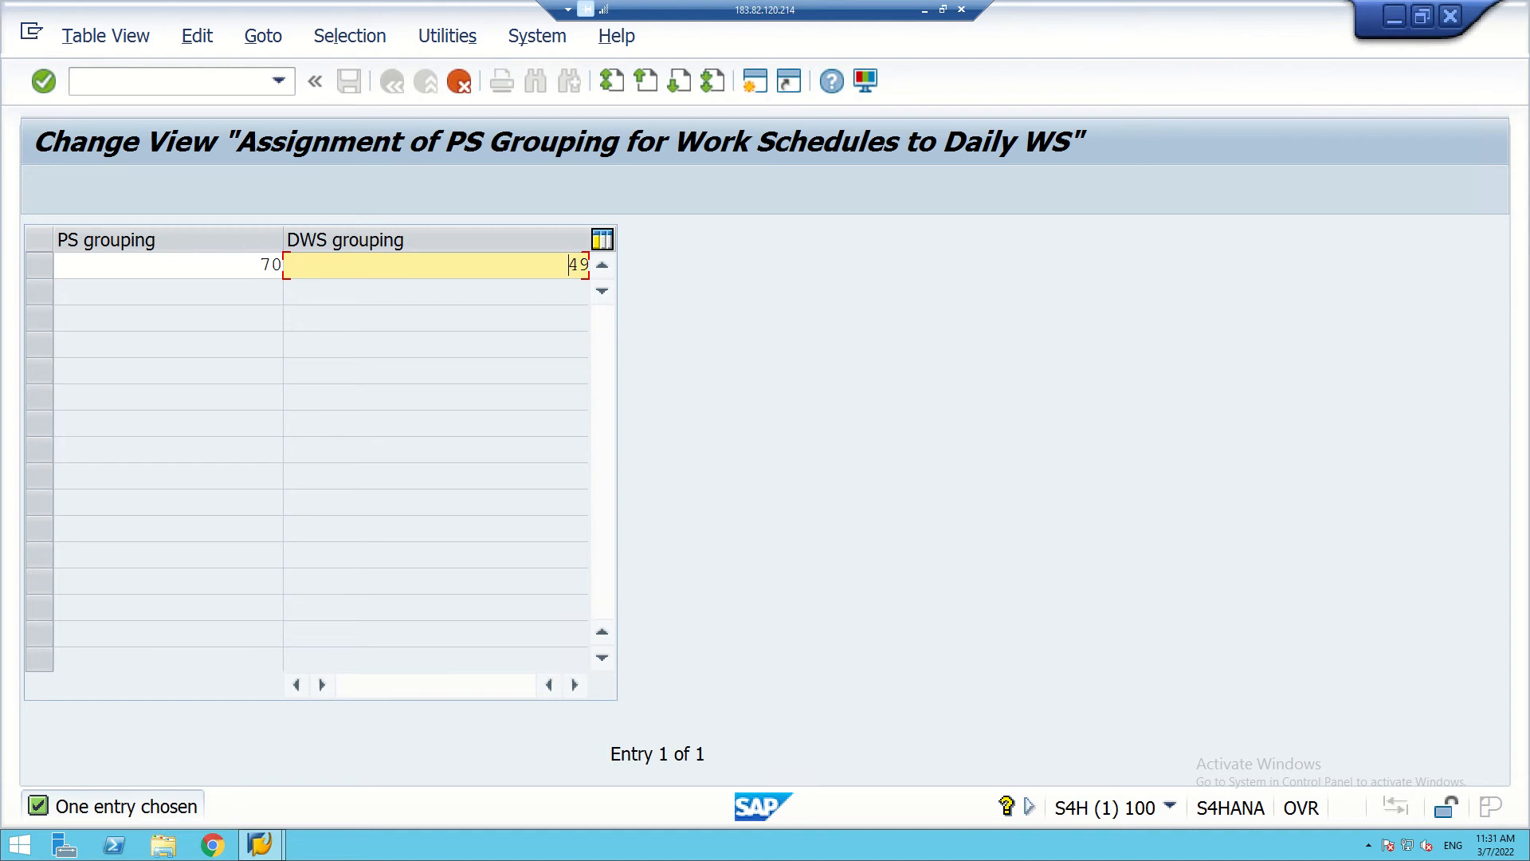
{"action": "key", "text": "Delete"}
{"action": "key", "text": "Delete"}
{"action": "type", "text": "70"}
{"action": "mouse_move", "coordinate": [853, 18]}
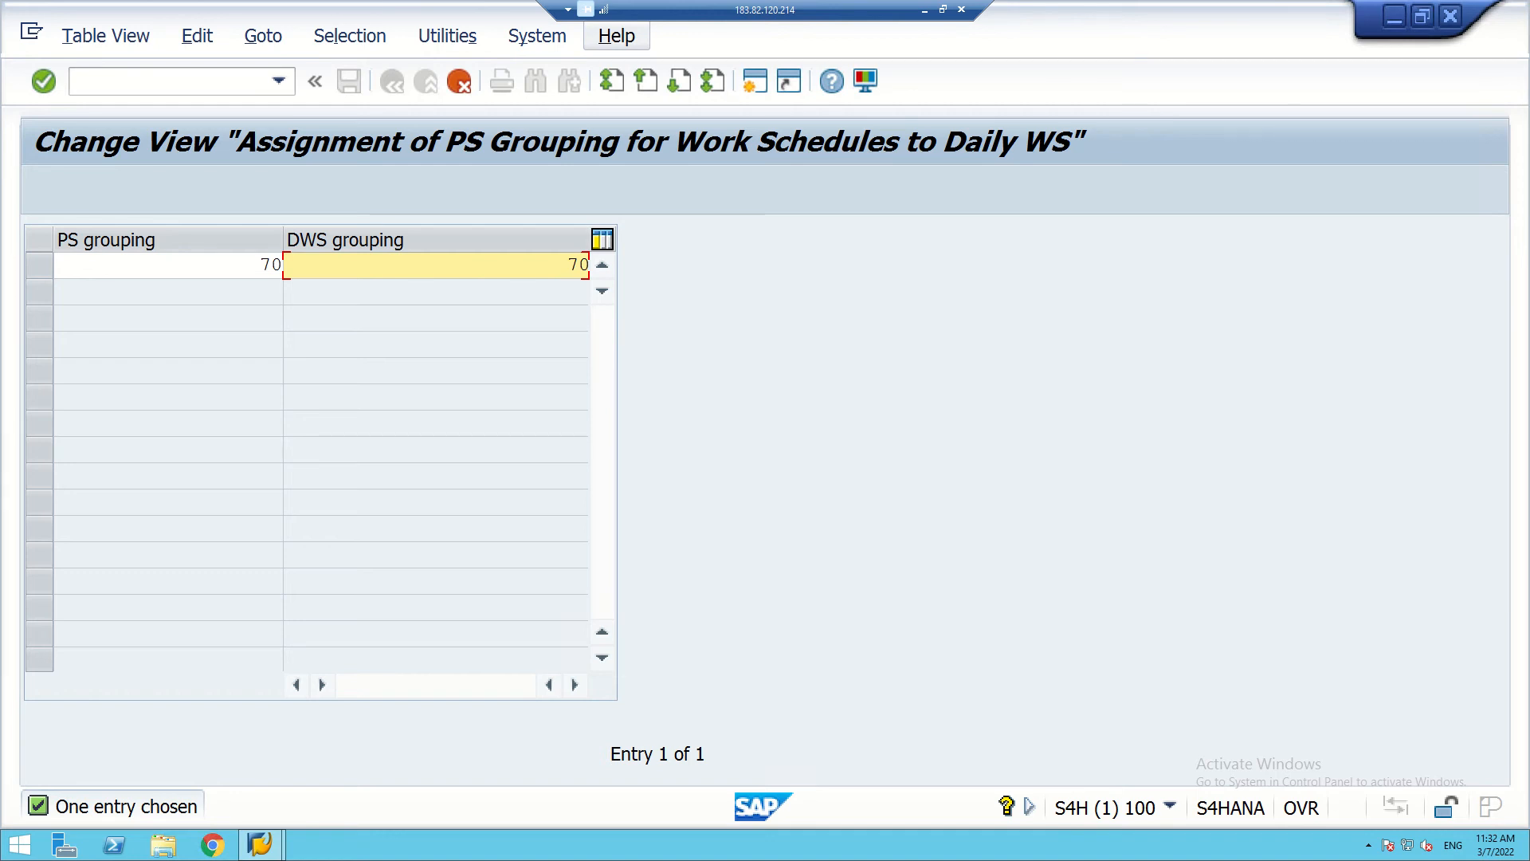
{"action": "key", "text": "Return"}
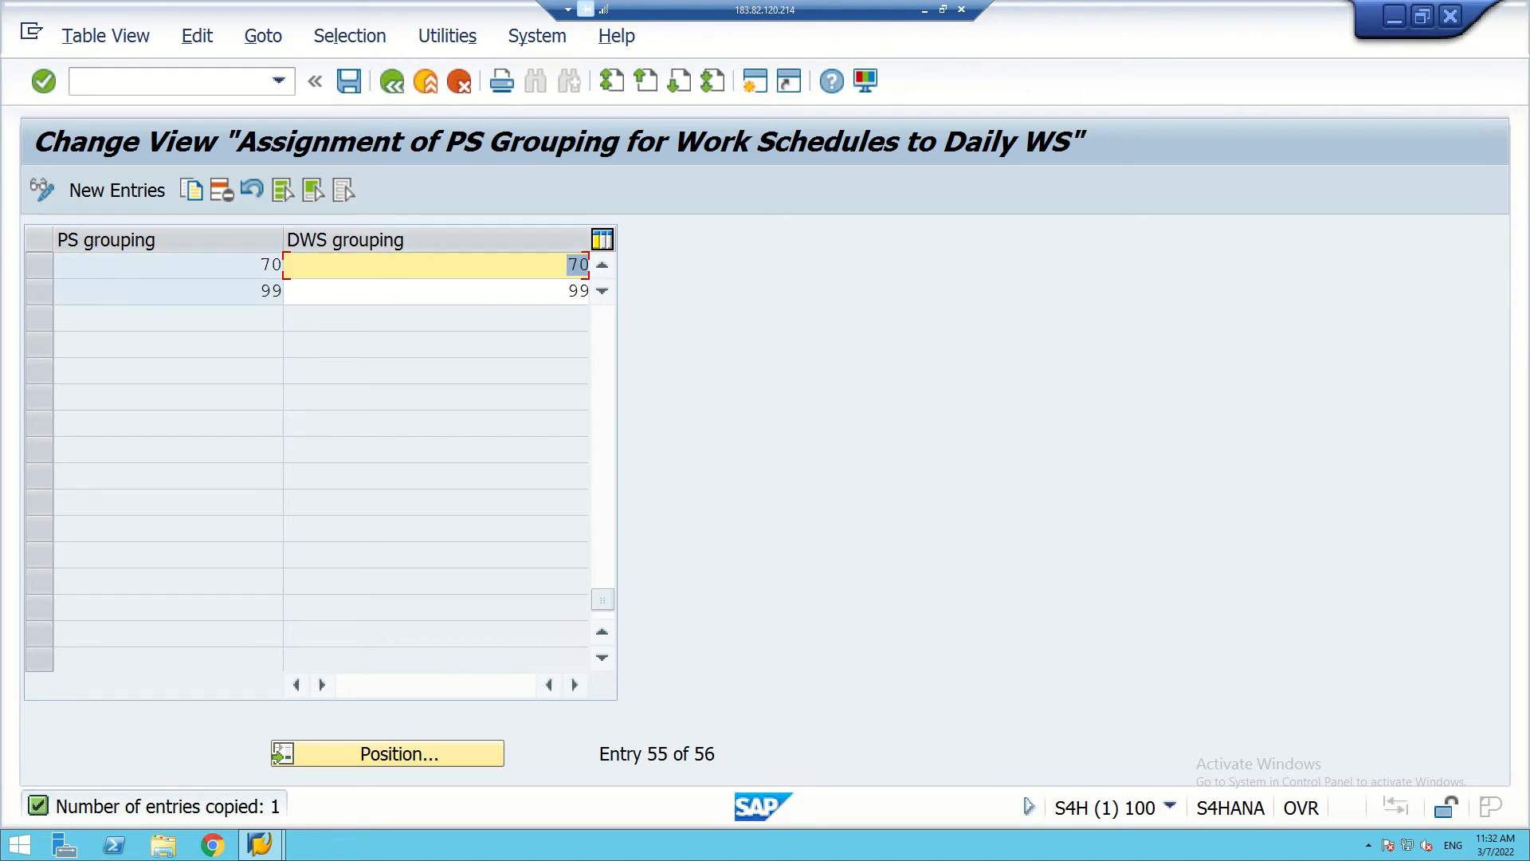
- Save the copied grouping assignment under customizing request S4HK904270
{"action": "key", "text": "Tab"}
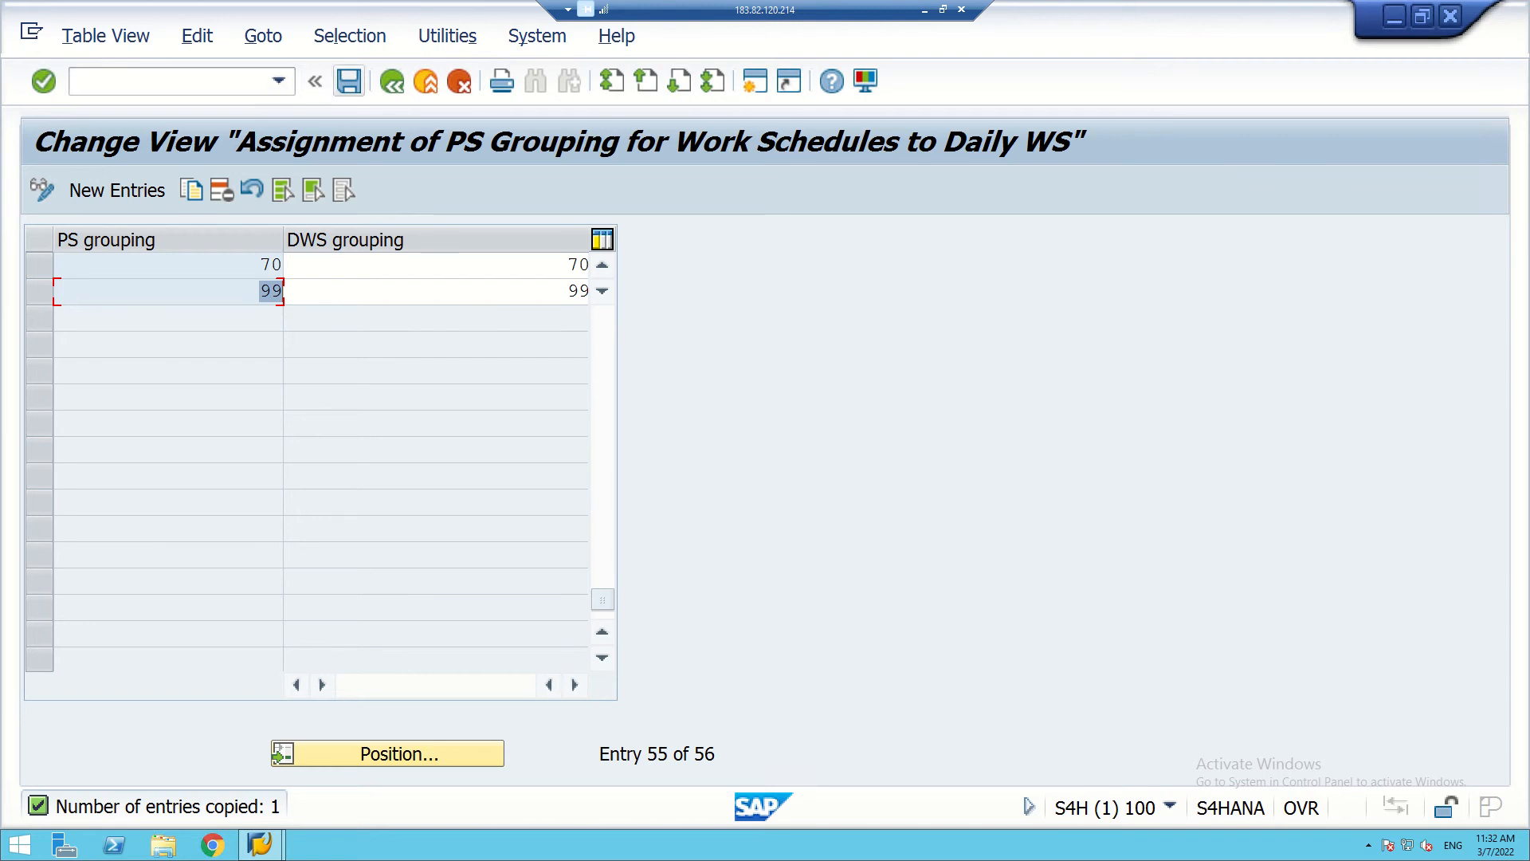
{"action": "left_click", "coordinate": [349, 81]}
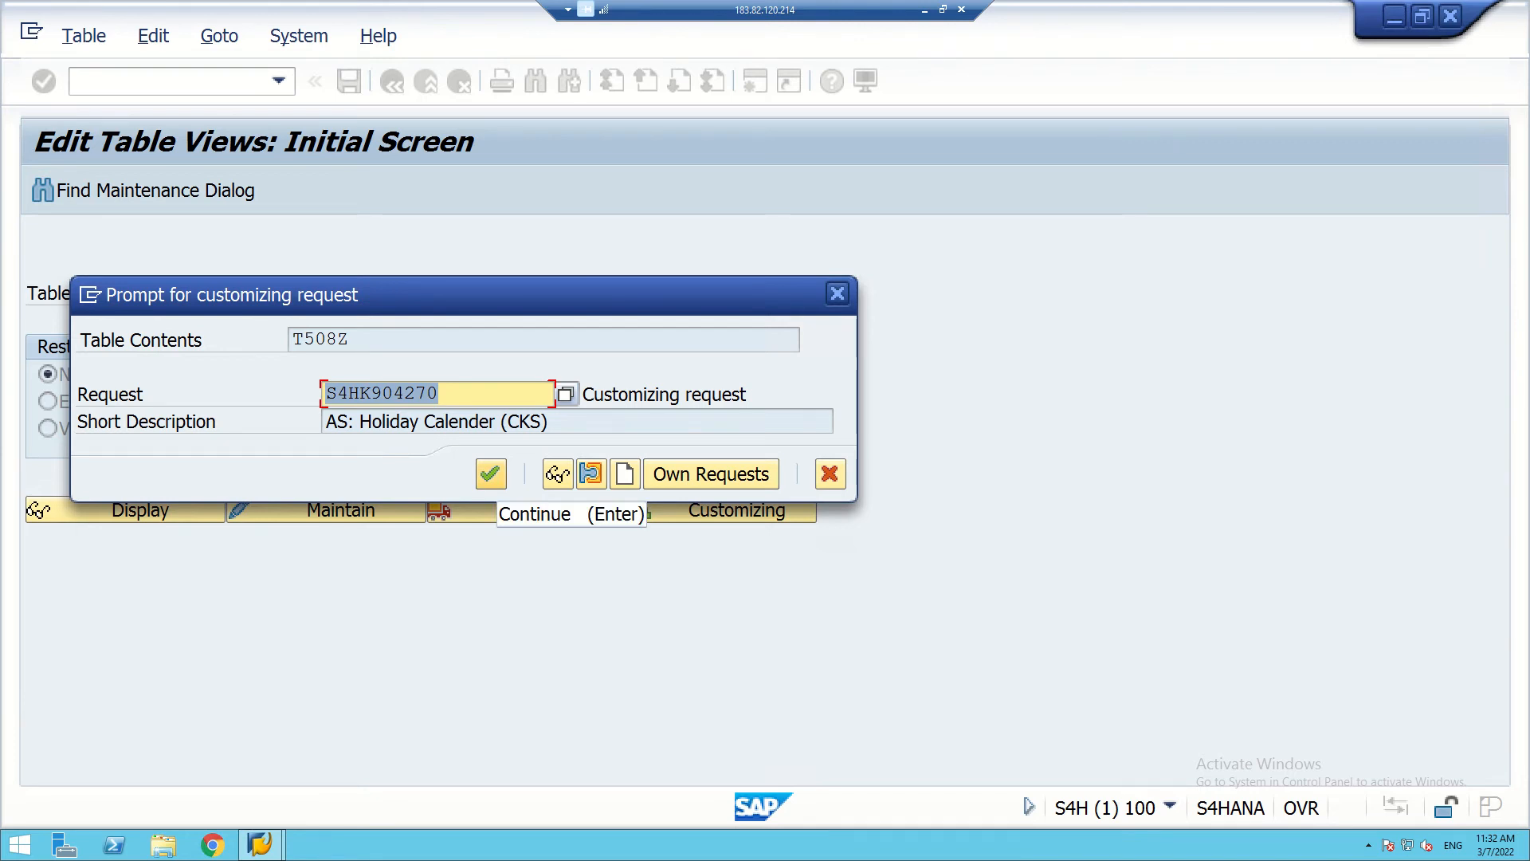
{"action": "left_click", "coordinate": [491, 474]}
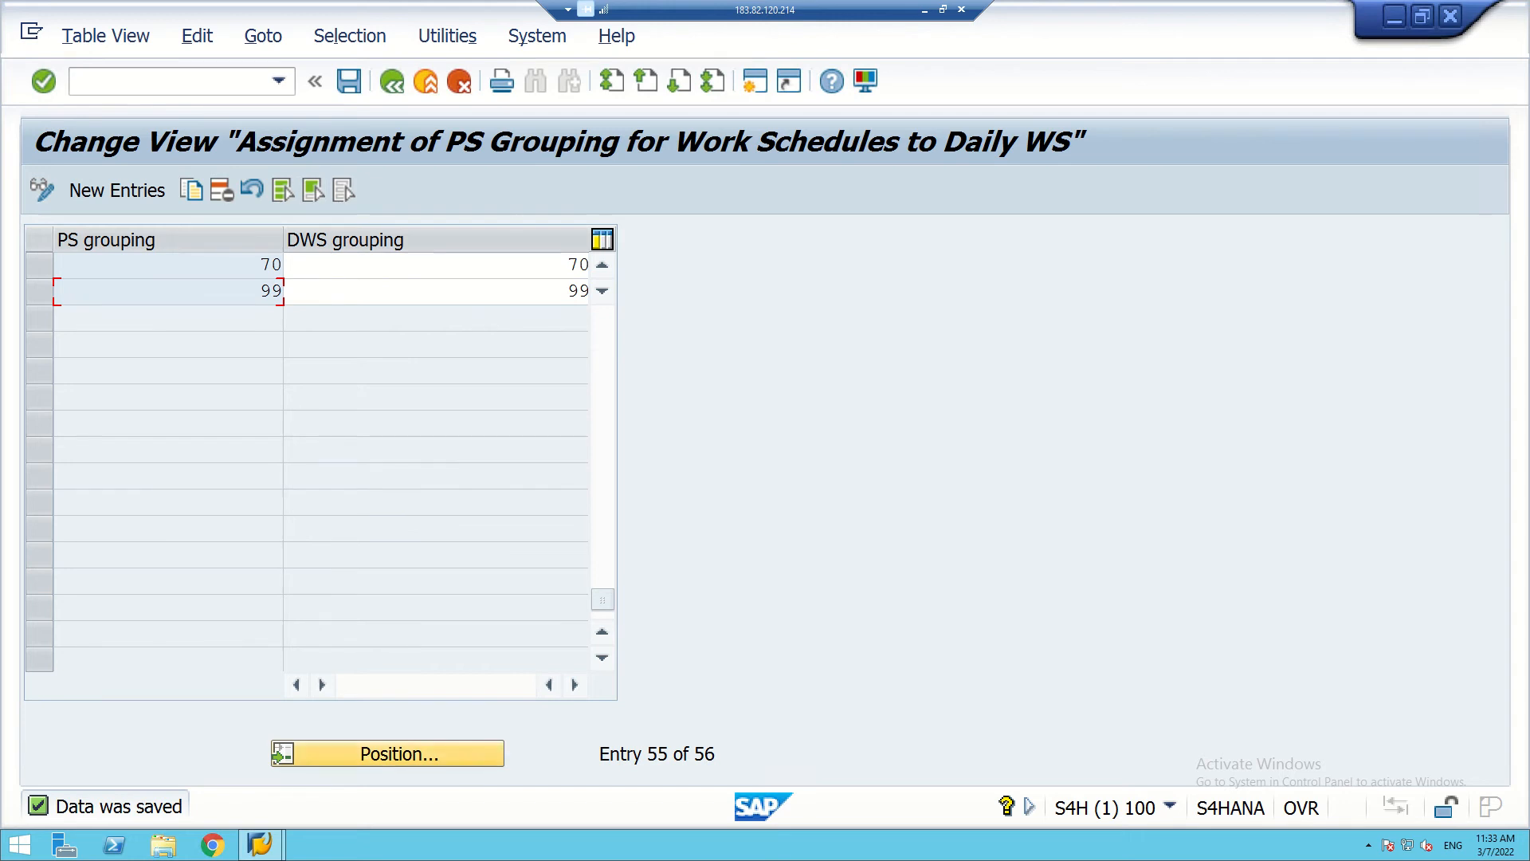
- Position the list at PS grouping 70, select that entry's row and save the table again
{"action": "left_click", "coordinate": [387, 753]}
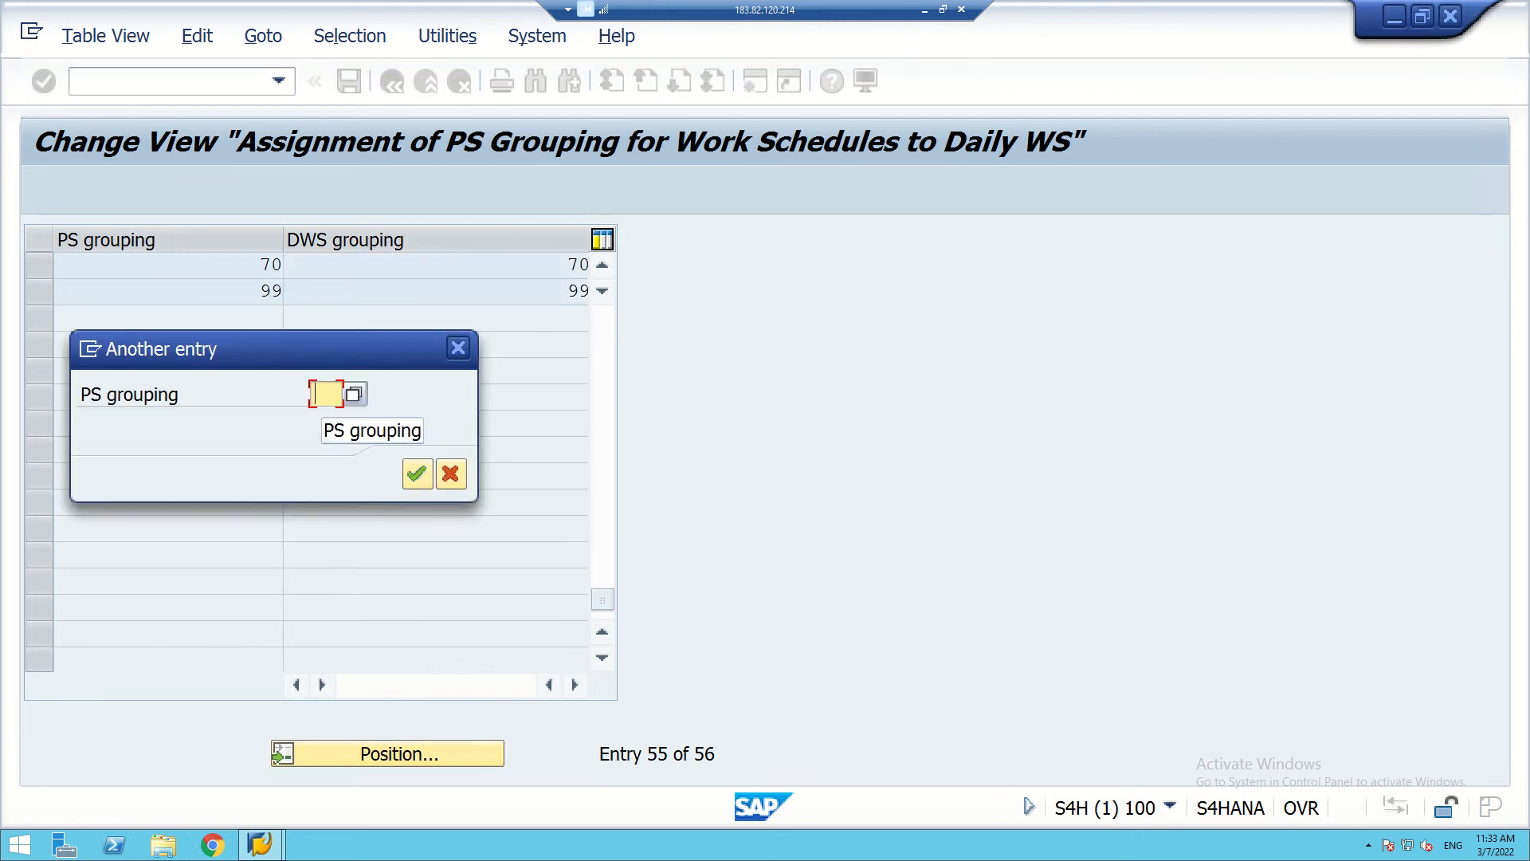
{"action": "type", "text": "70"}
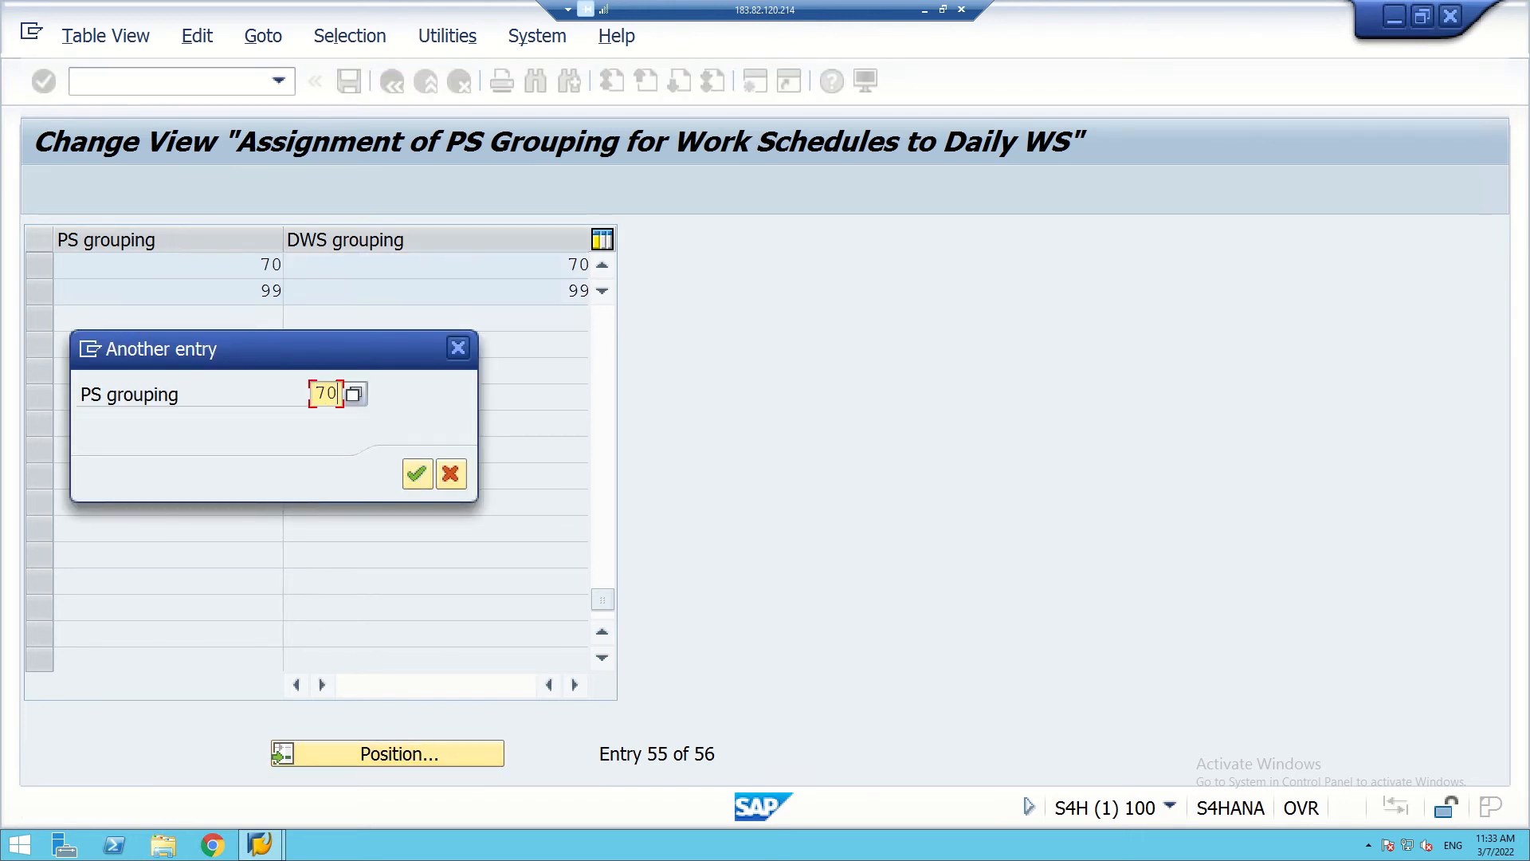
{"action": "key", "text": "Return"}
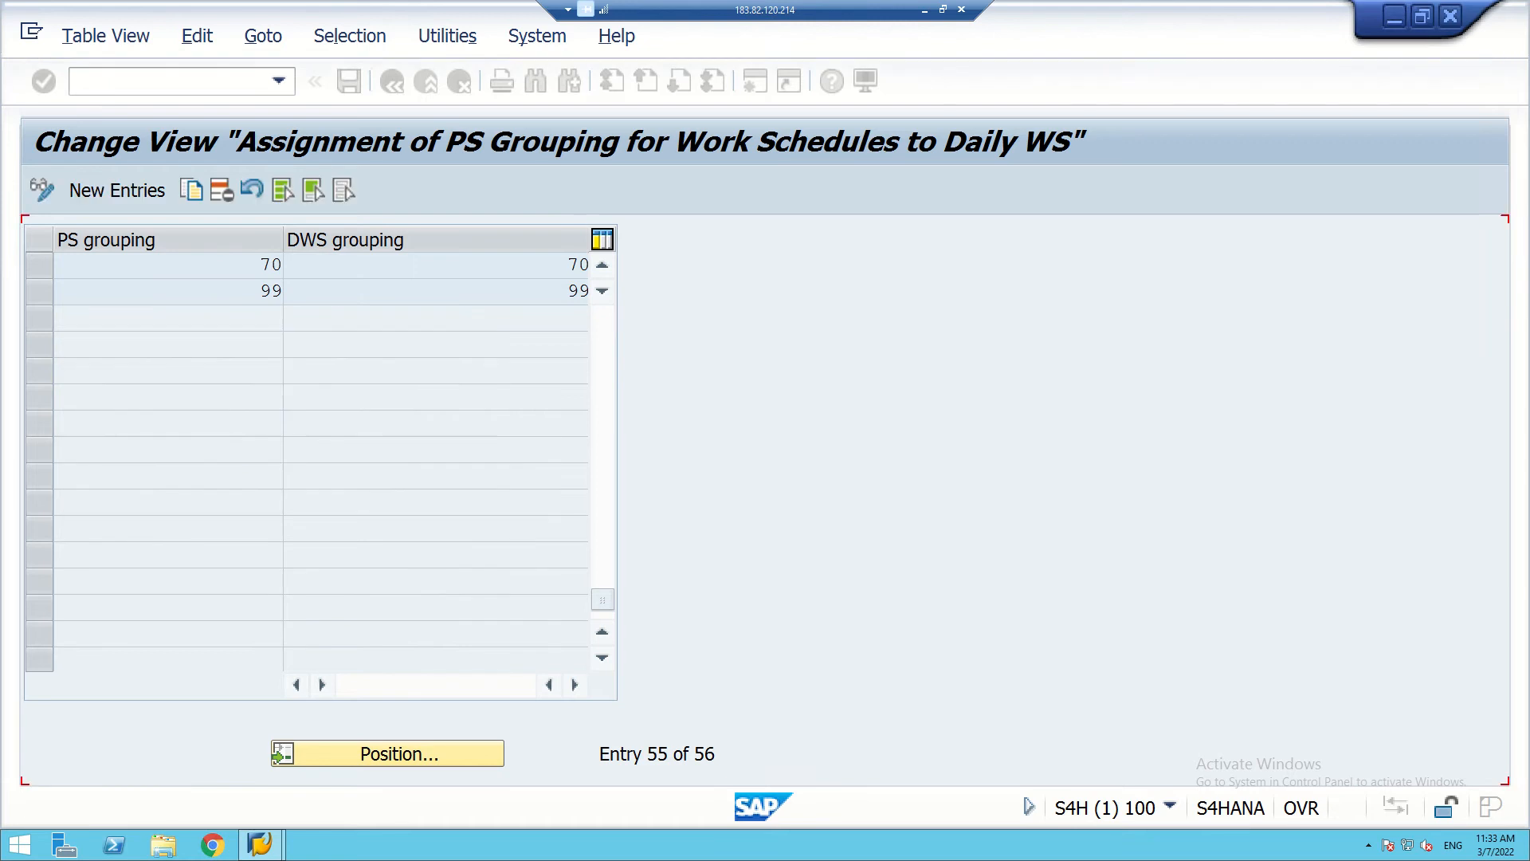
{"action": "scroll", "coordinate": [318, 359], "scroll_direction": "up", "scroll_amount": 2}
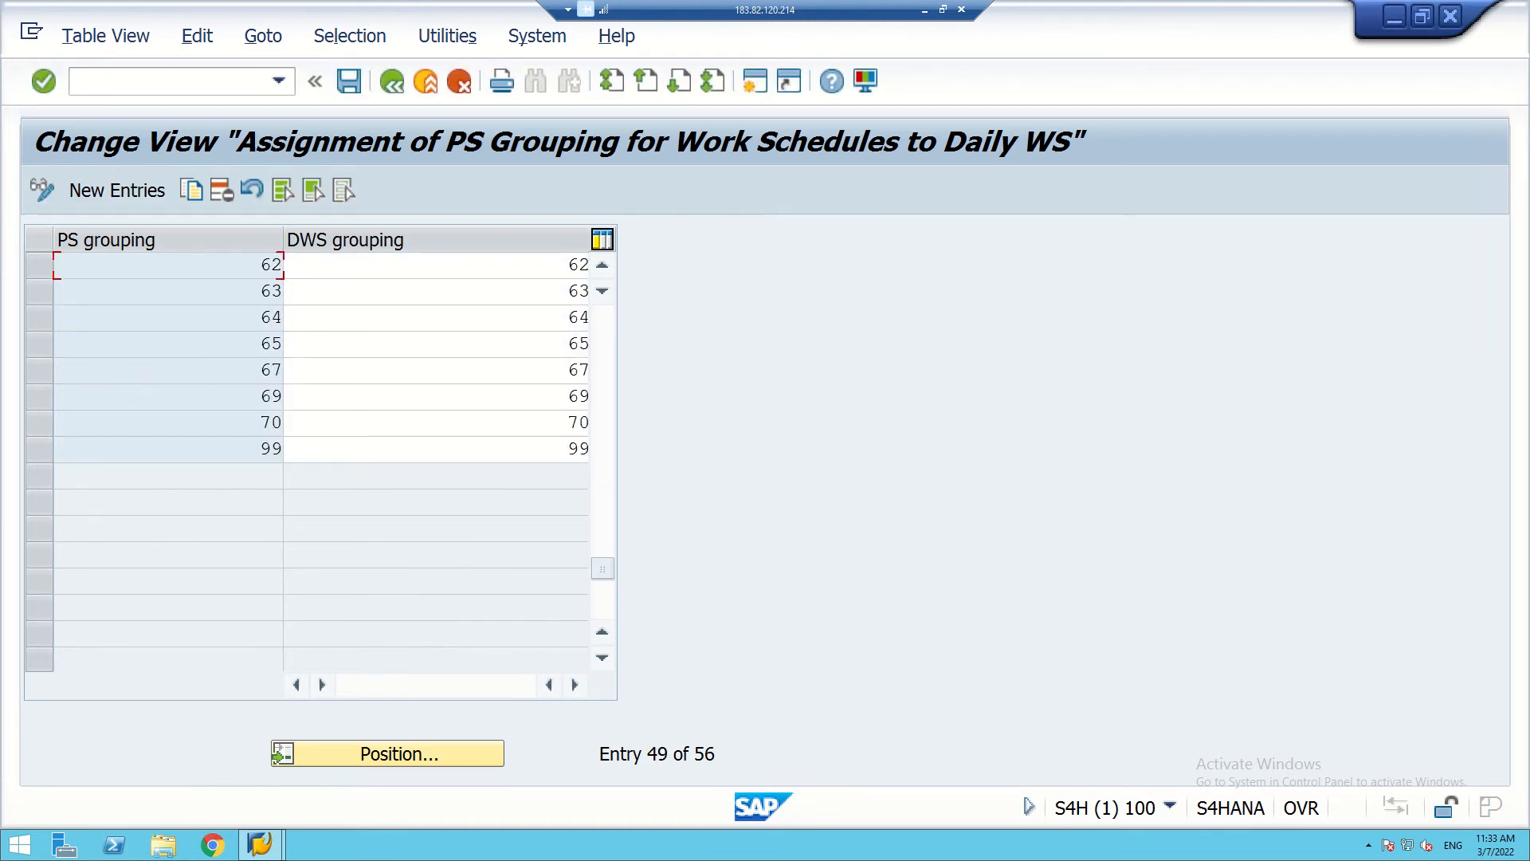
{"action": "left_click", "coordinate": [40, 423]}
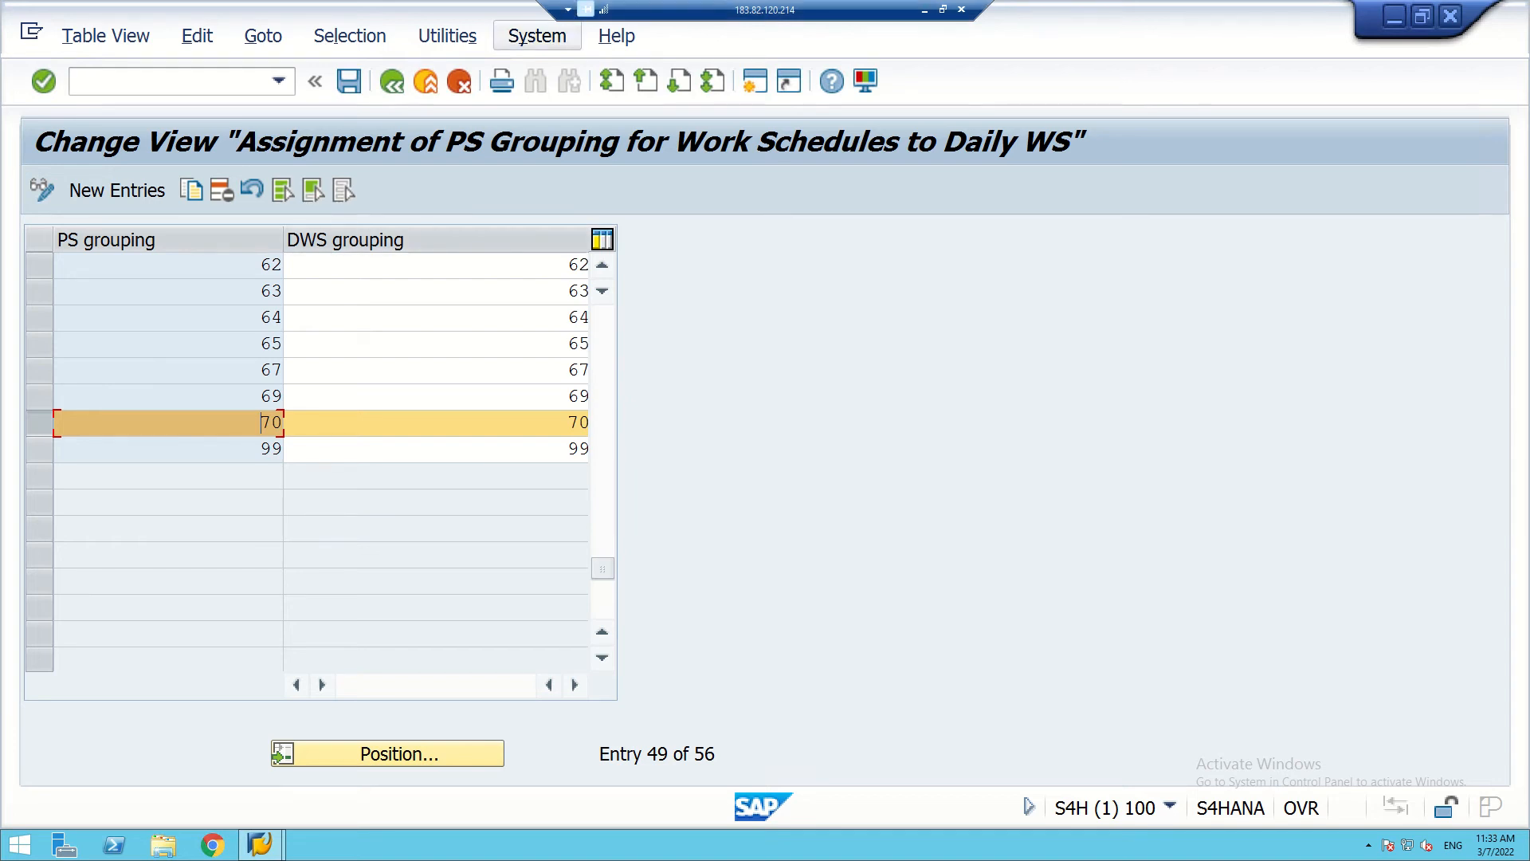
{"action": "mouse_move", "coordinate": [852, 17]}
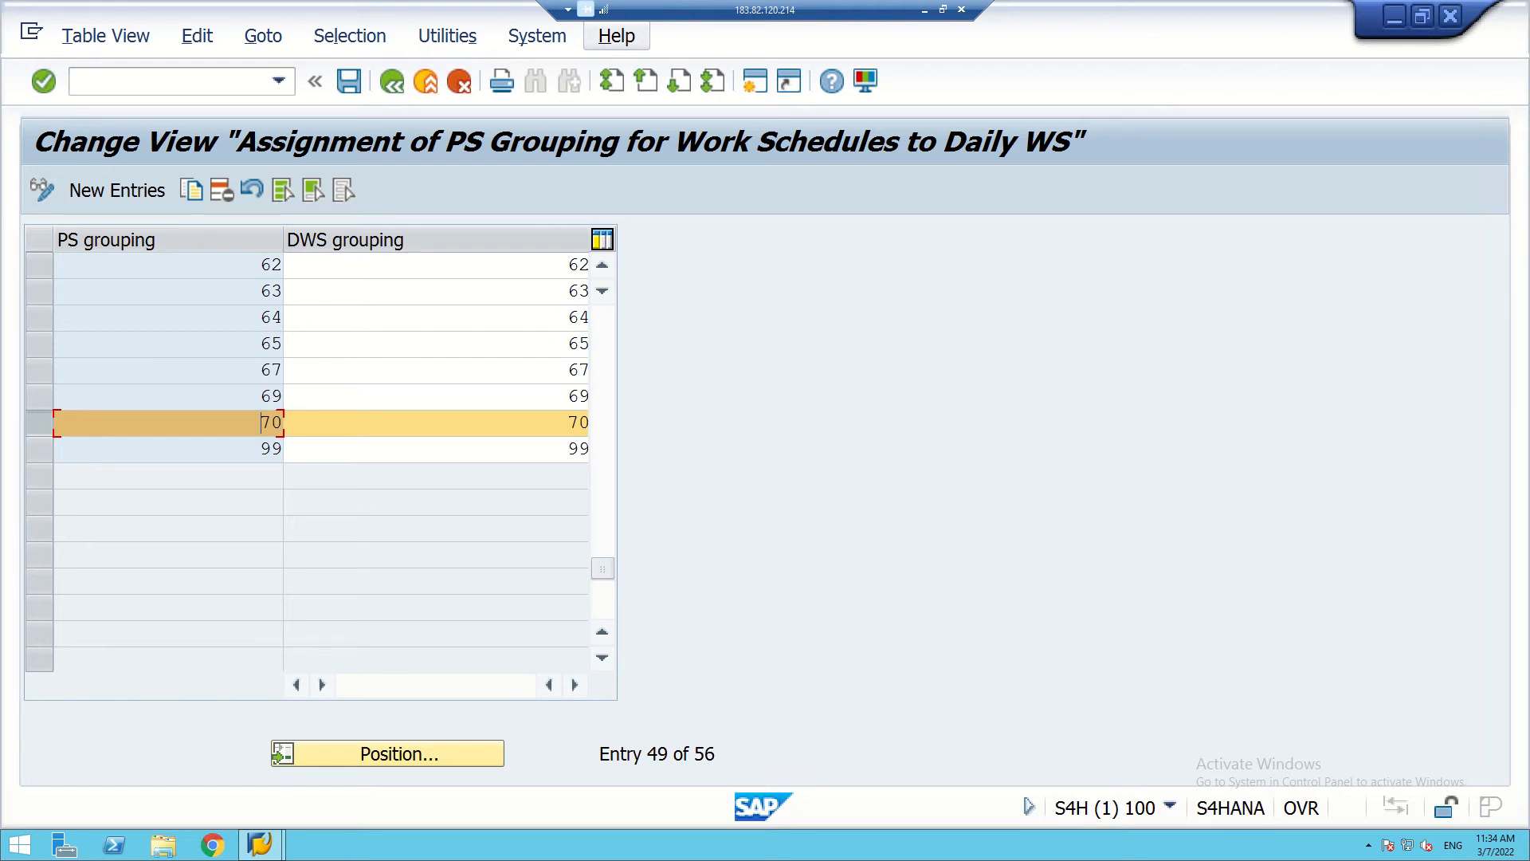
{"action": "left_click", "coordinate": [348, 81]}
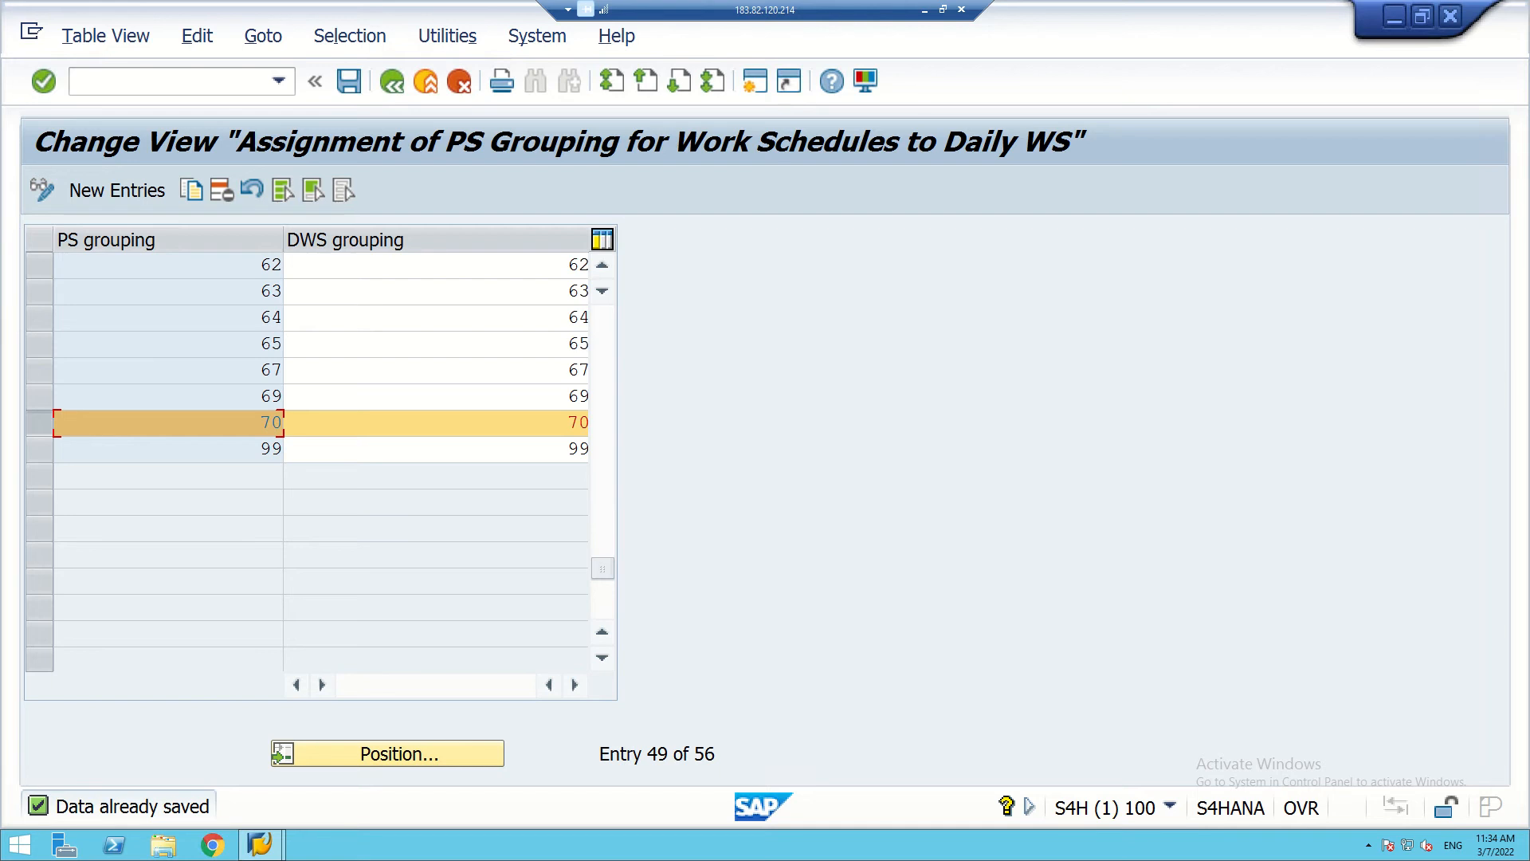
- Leave table T508Z and open view V_001P_M for maintenance
{"action": "left_click", "coordinate": [392, 80]}
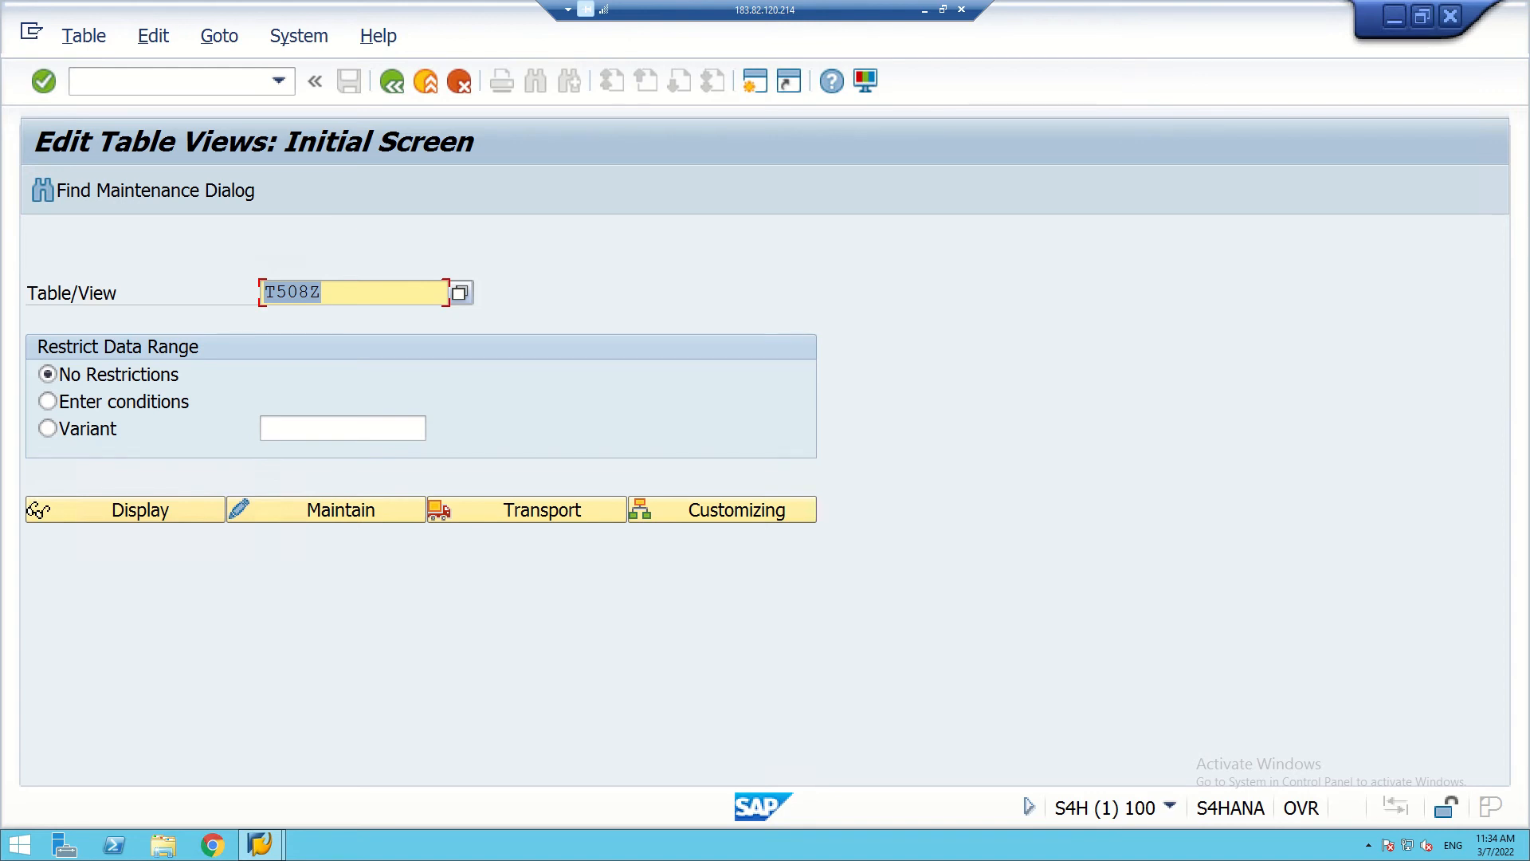
{"action": "left_click", "coordinate": [321, 292]}
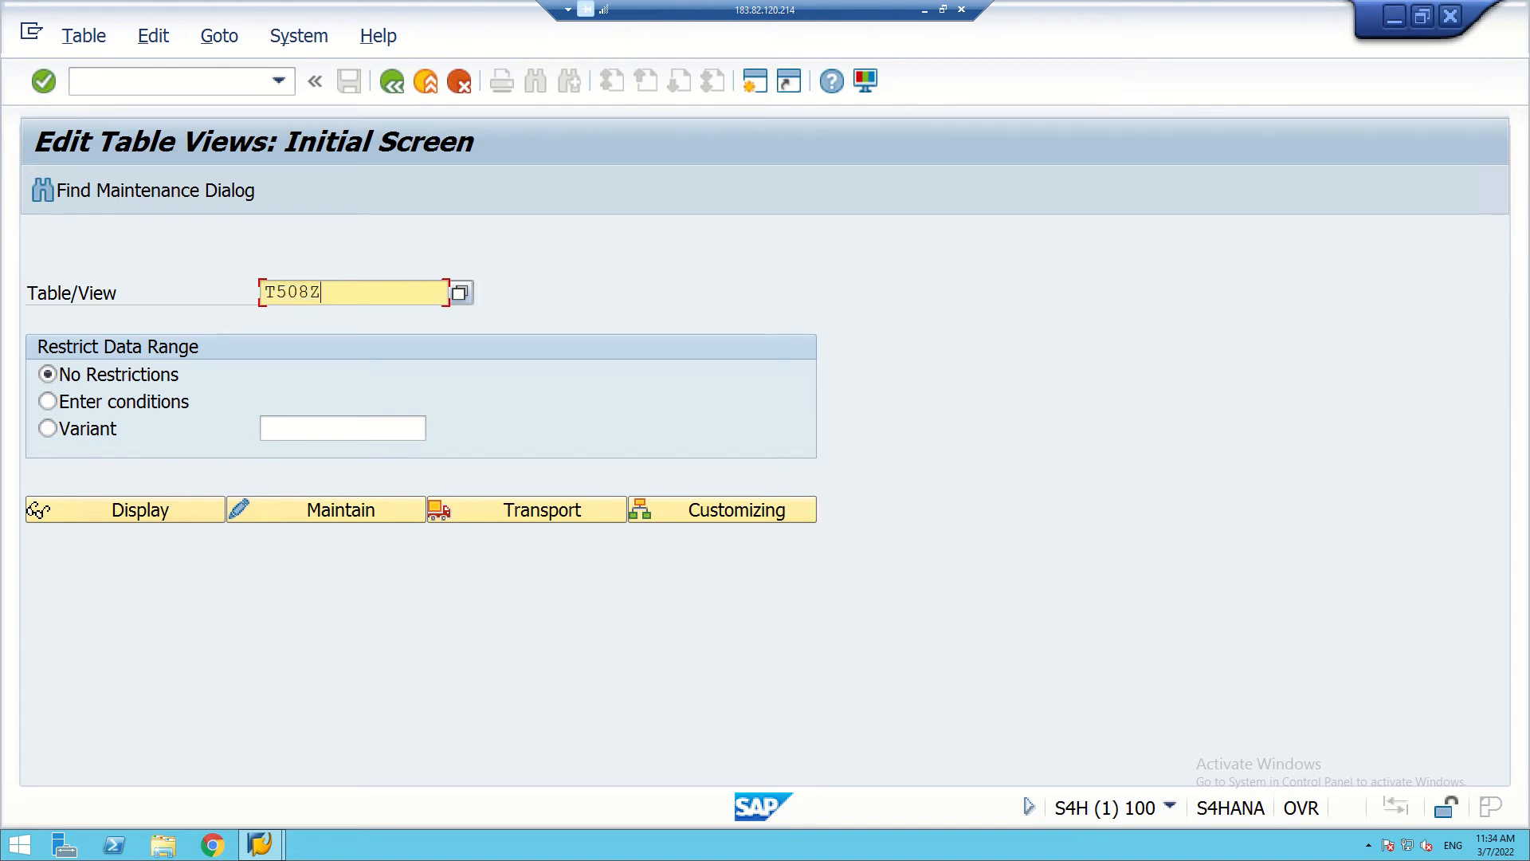
{"action": "key", "text": "BackSpace"}
{"action": "key", "text": "BackSpace"}
{"action": "key", "text": "BackSpace"}
{"action": "key", "text": "BackSpace"}
{"action": "key", "text": "BackSpace"}
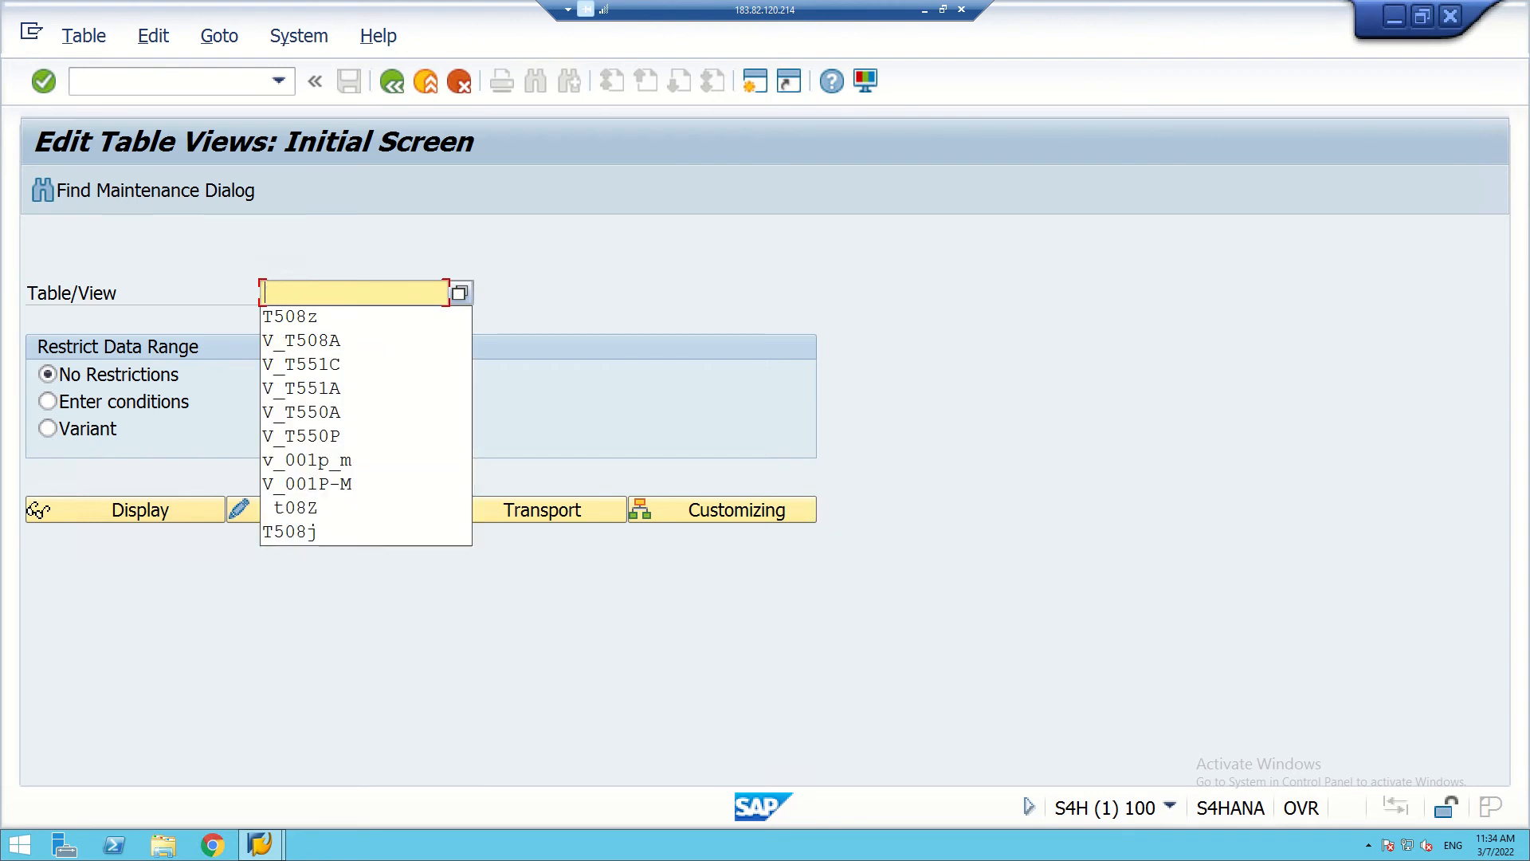
{"action": "type", "text": "V"}
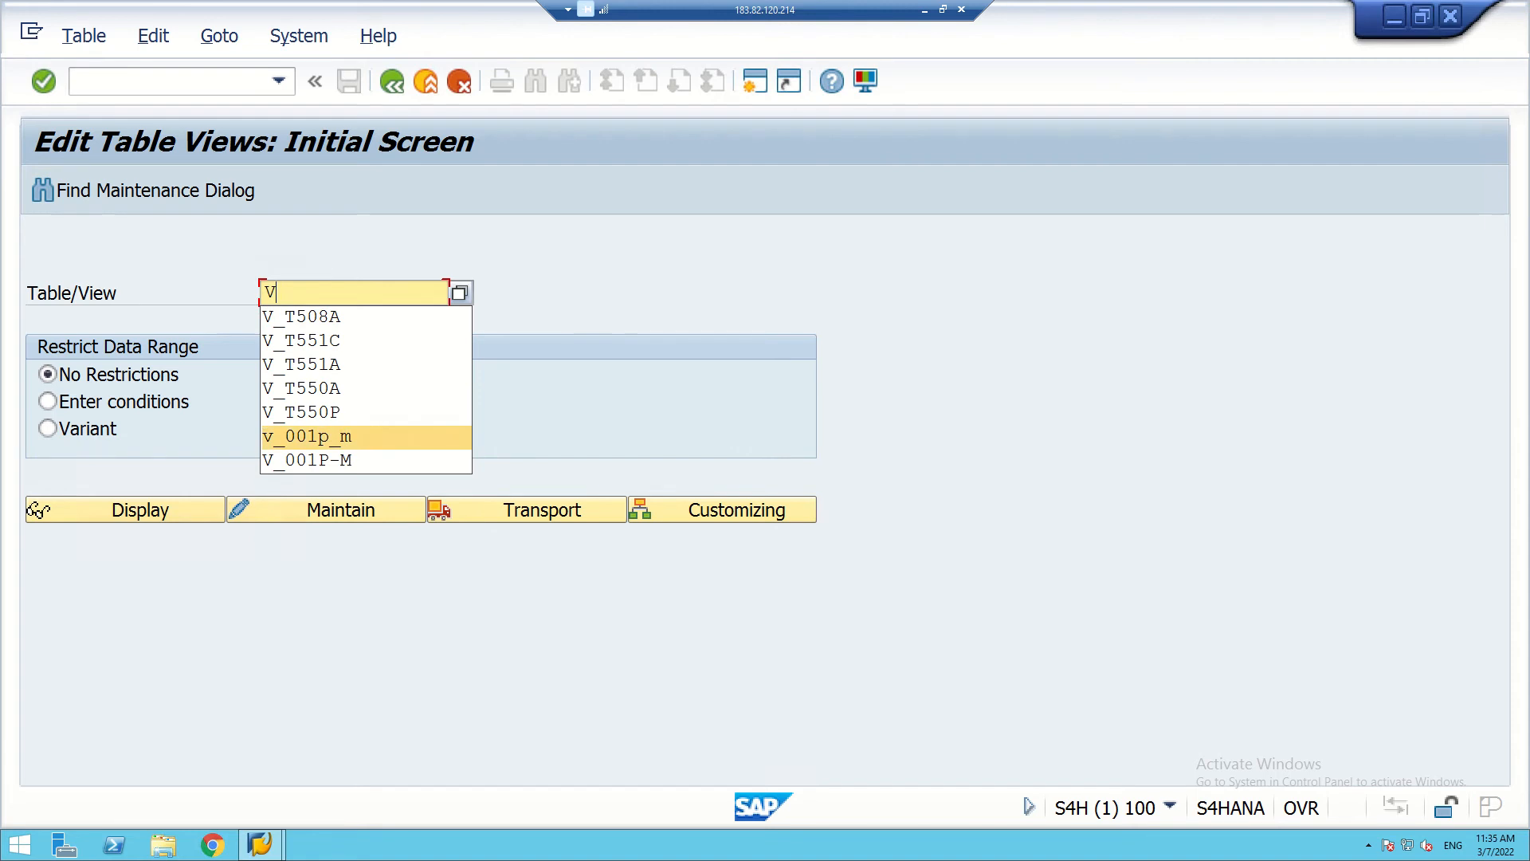
{"action": "key", "text": "Return"}
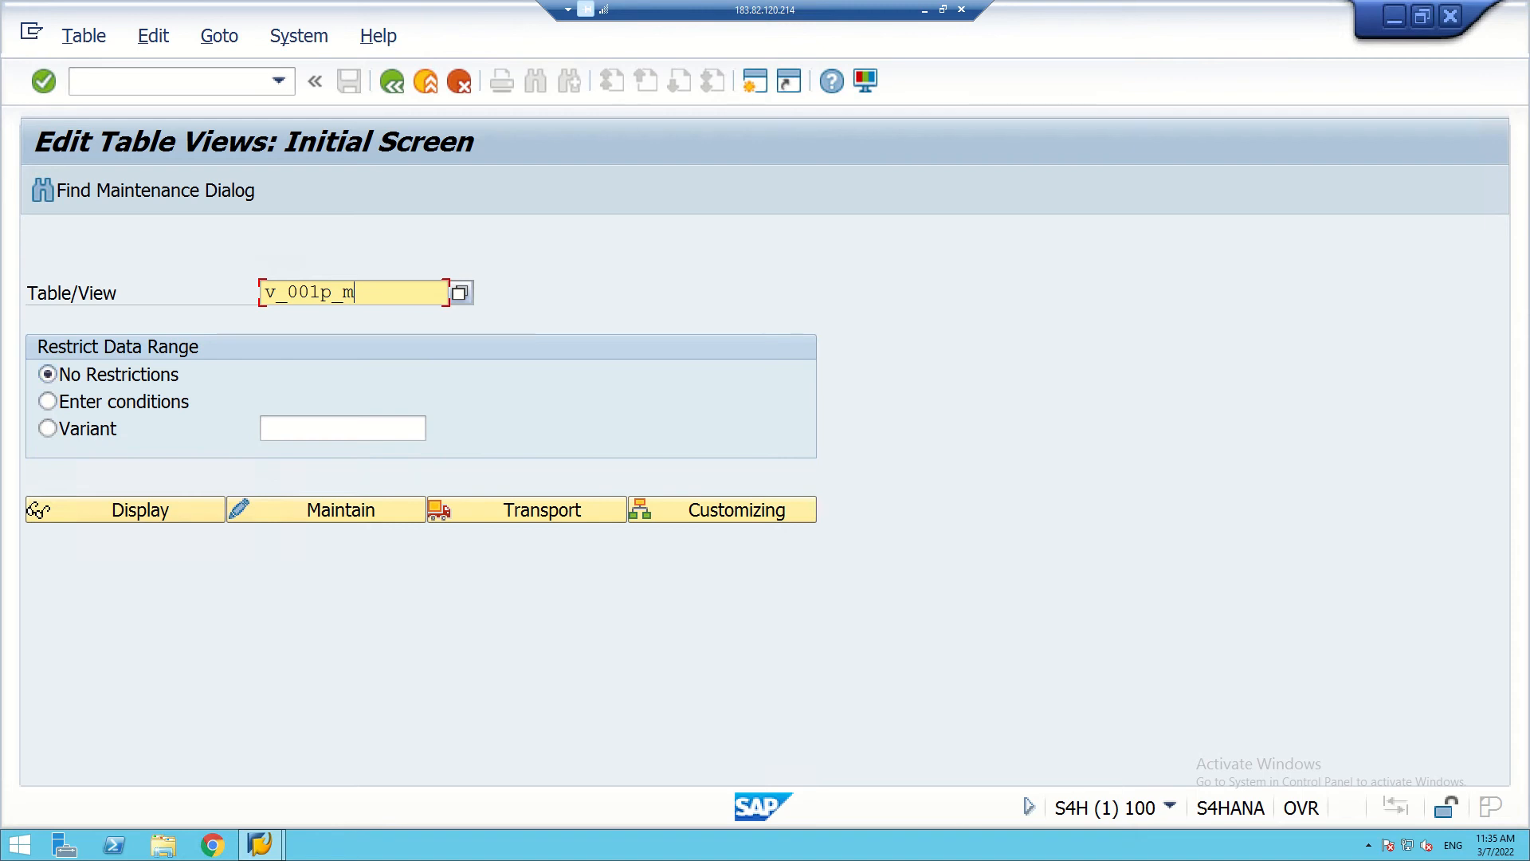
{"action": "left_click", "coordinate": [327, 510]}
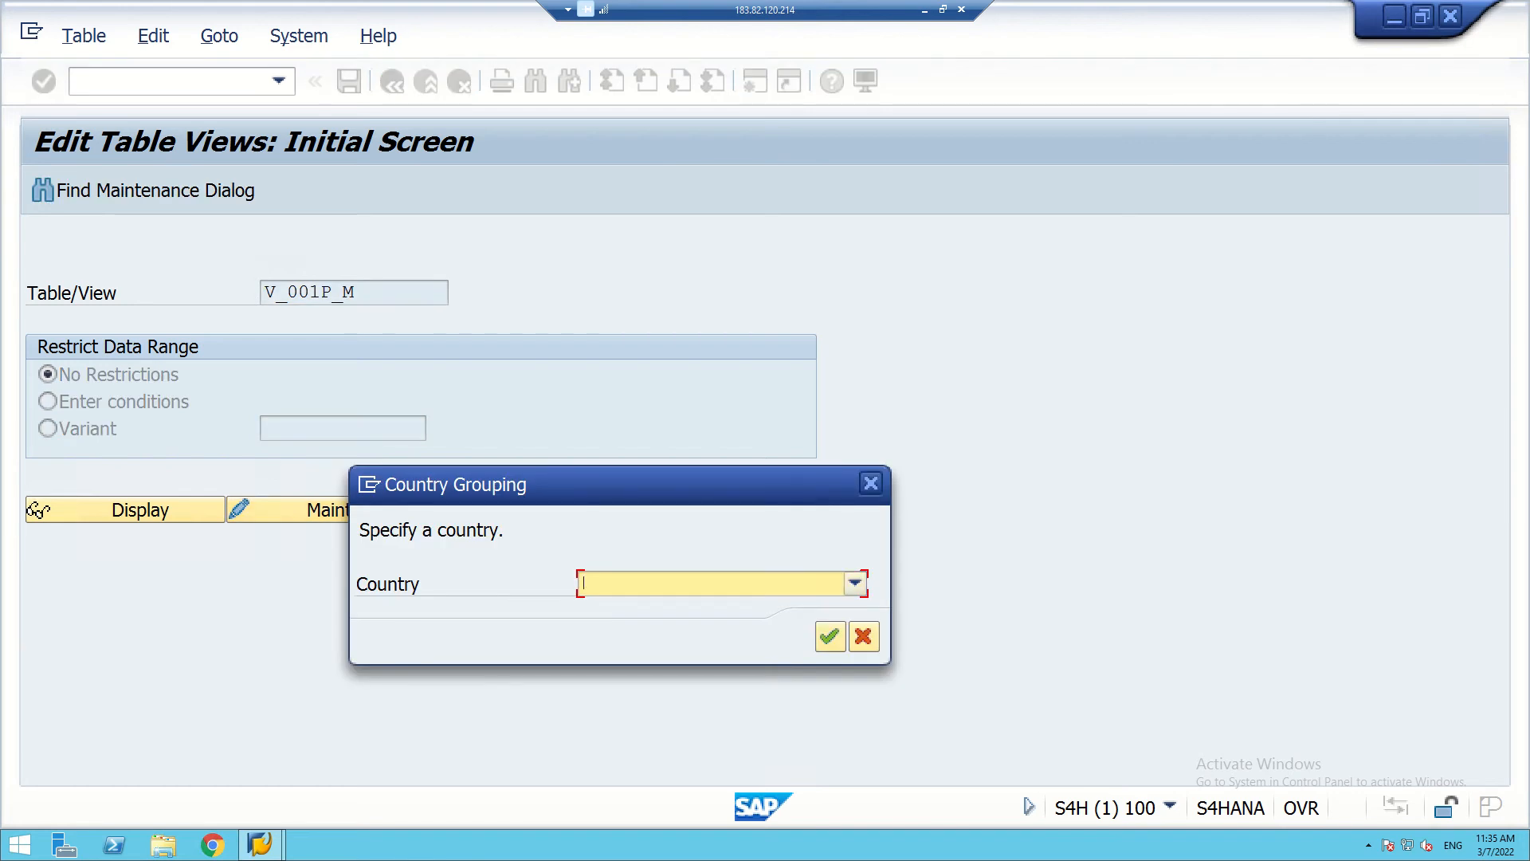
- Specify India as the country grouping and review the assignment of personnel subareas to public holiday calendars
{"action": "left_click", "coordinate": [854, 582]}
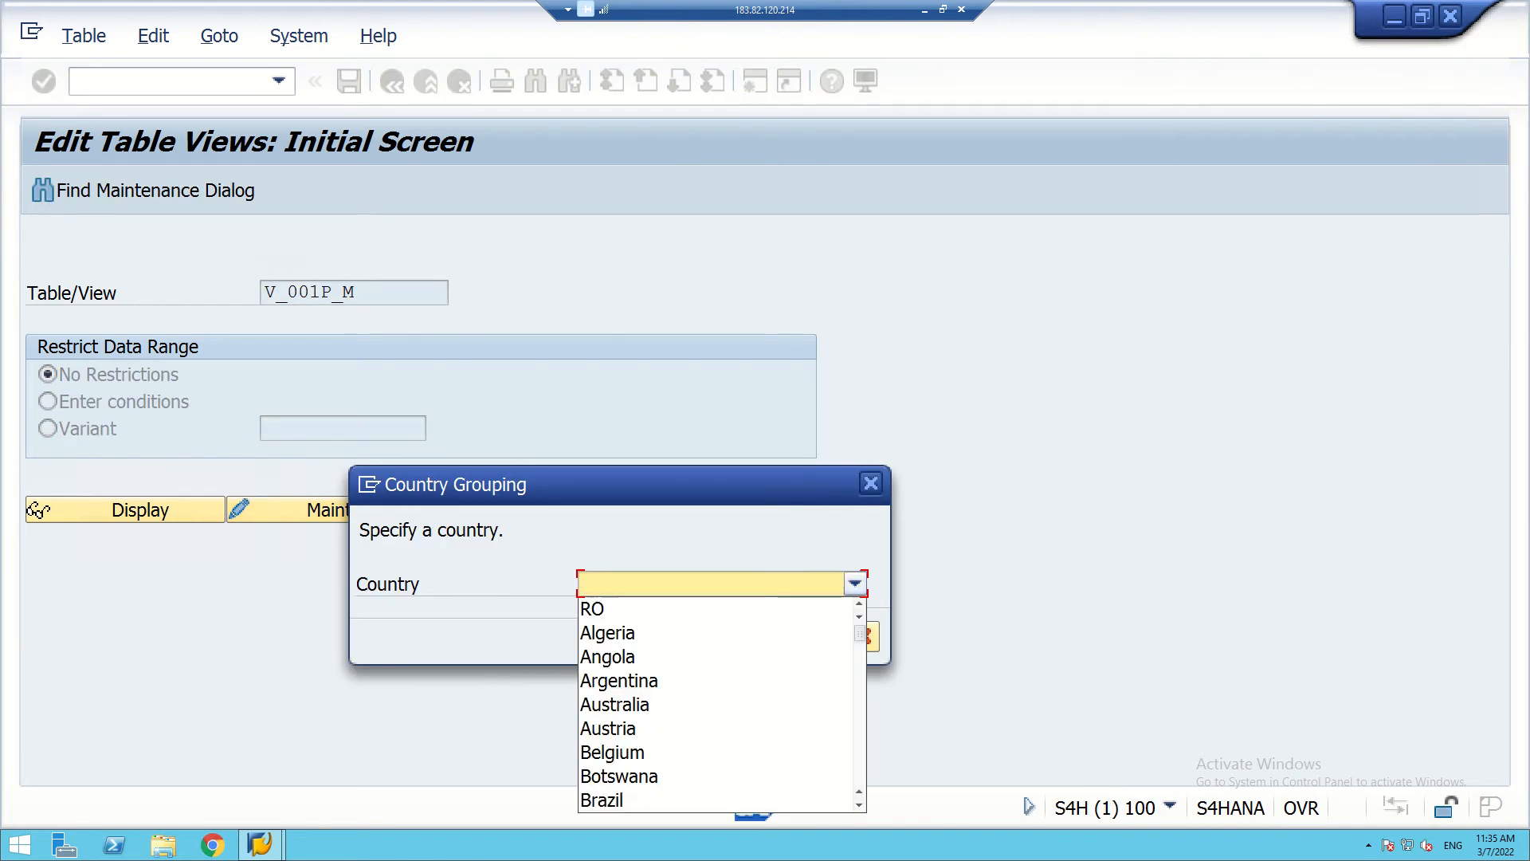
{"action": "left_click", "coordinate": [854, 582]}
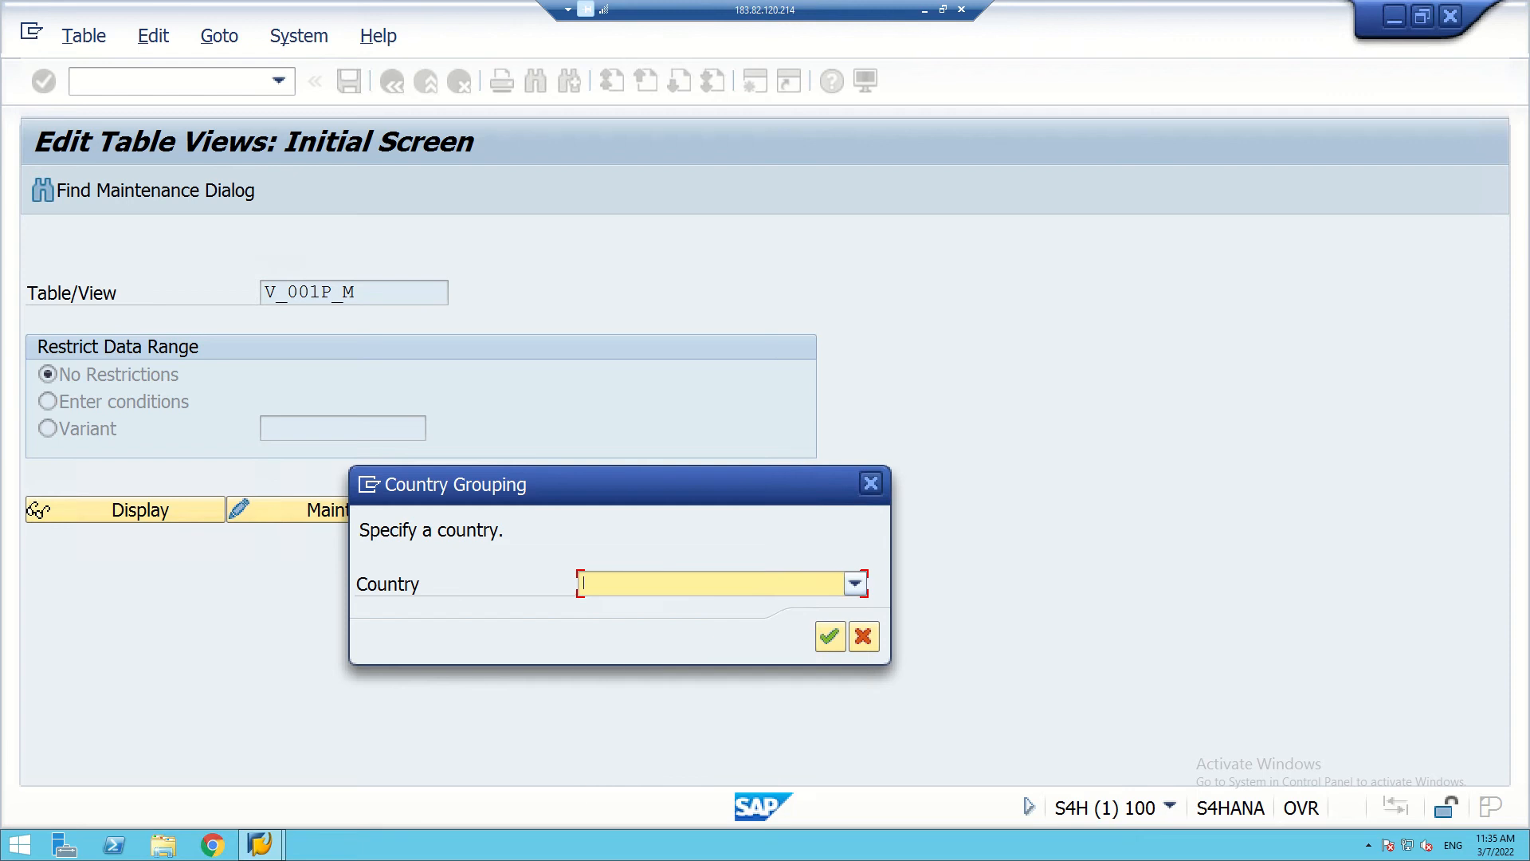
{"action": "key", "text": "i"}
{"action": "left_click", "coordinate": [586, 584]}
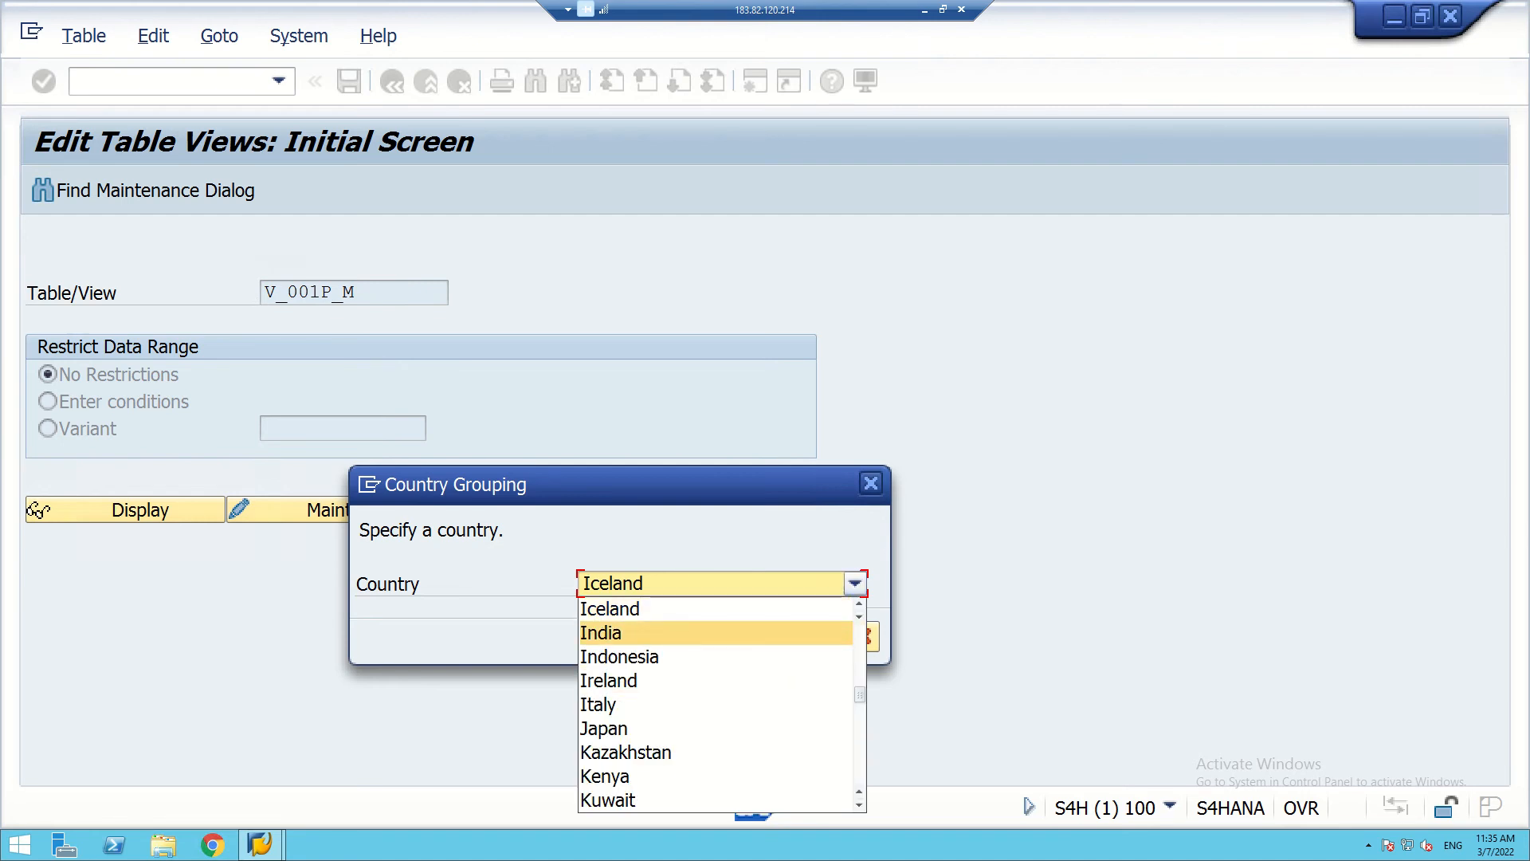
{"action": "left_click", "coordinate": [605, 632]}
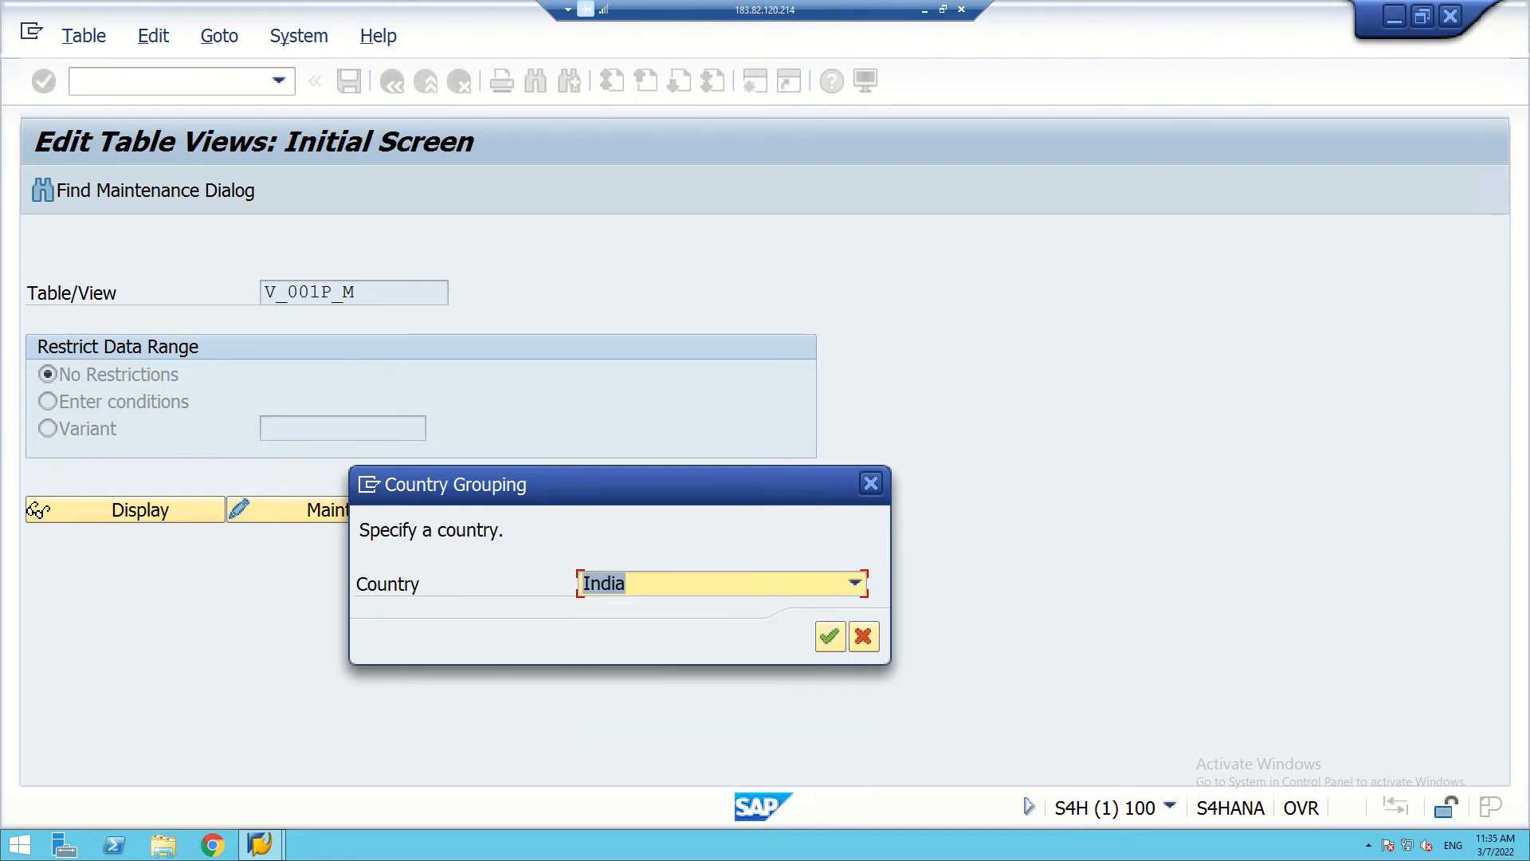
{"action": "left_click", "coordinate": [829, 635]}
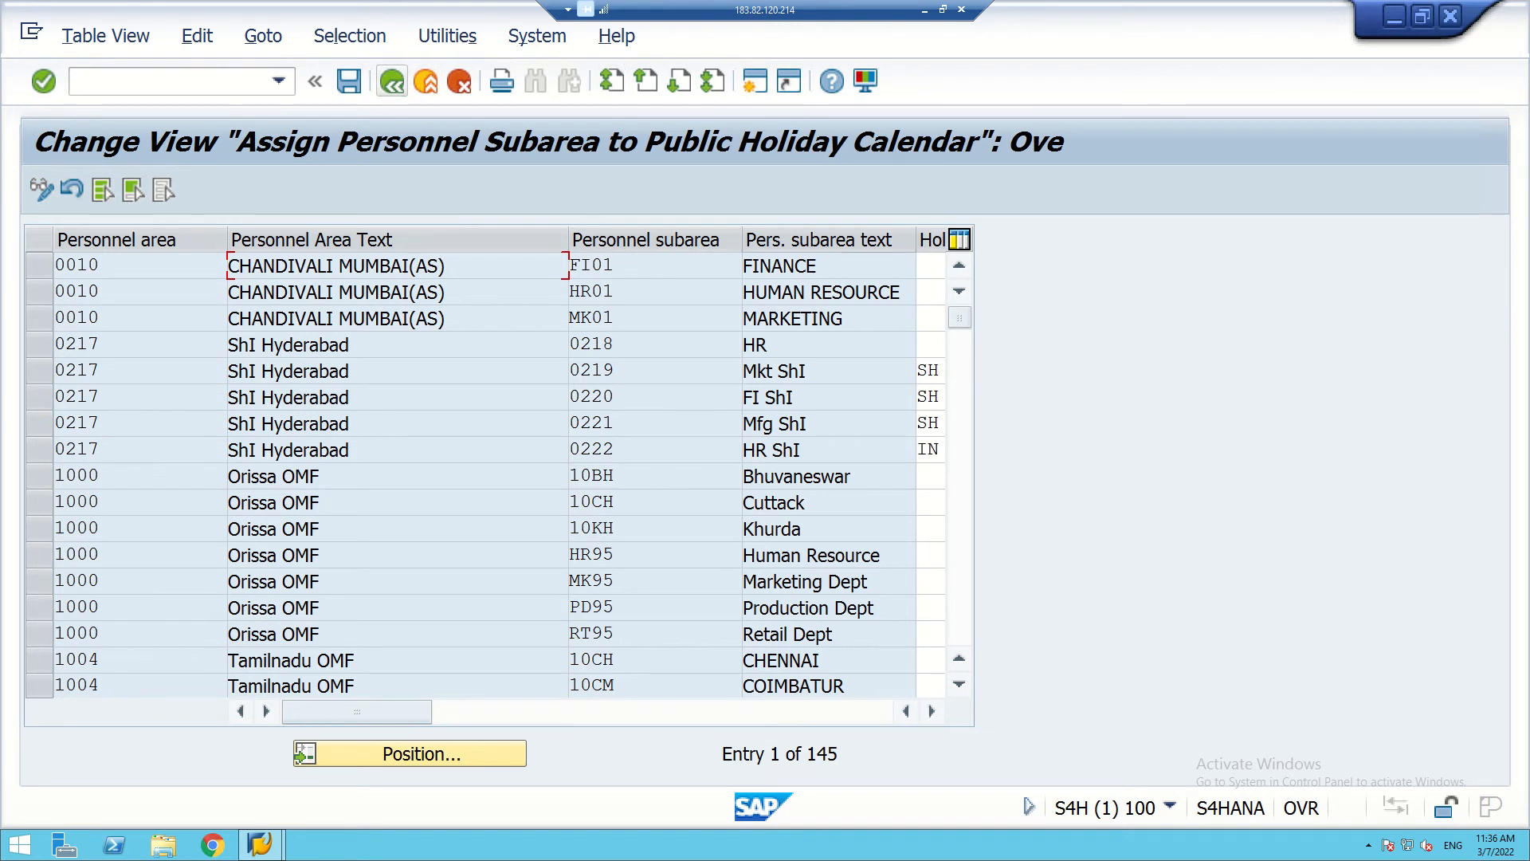
- Leave the public holiday calendar view and try to open view V_000P_N
{"action": "left_click", "coordinate": [392, 81]}
{"action": "left_click", "coordinate": [357, 292]}
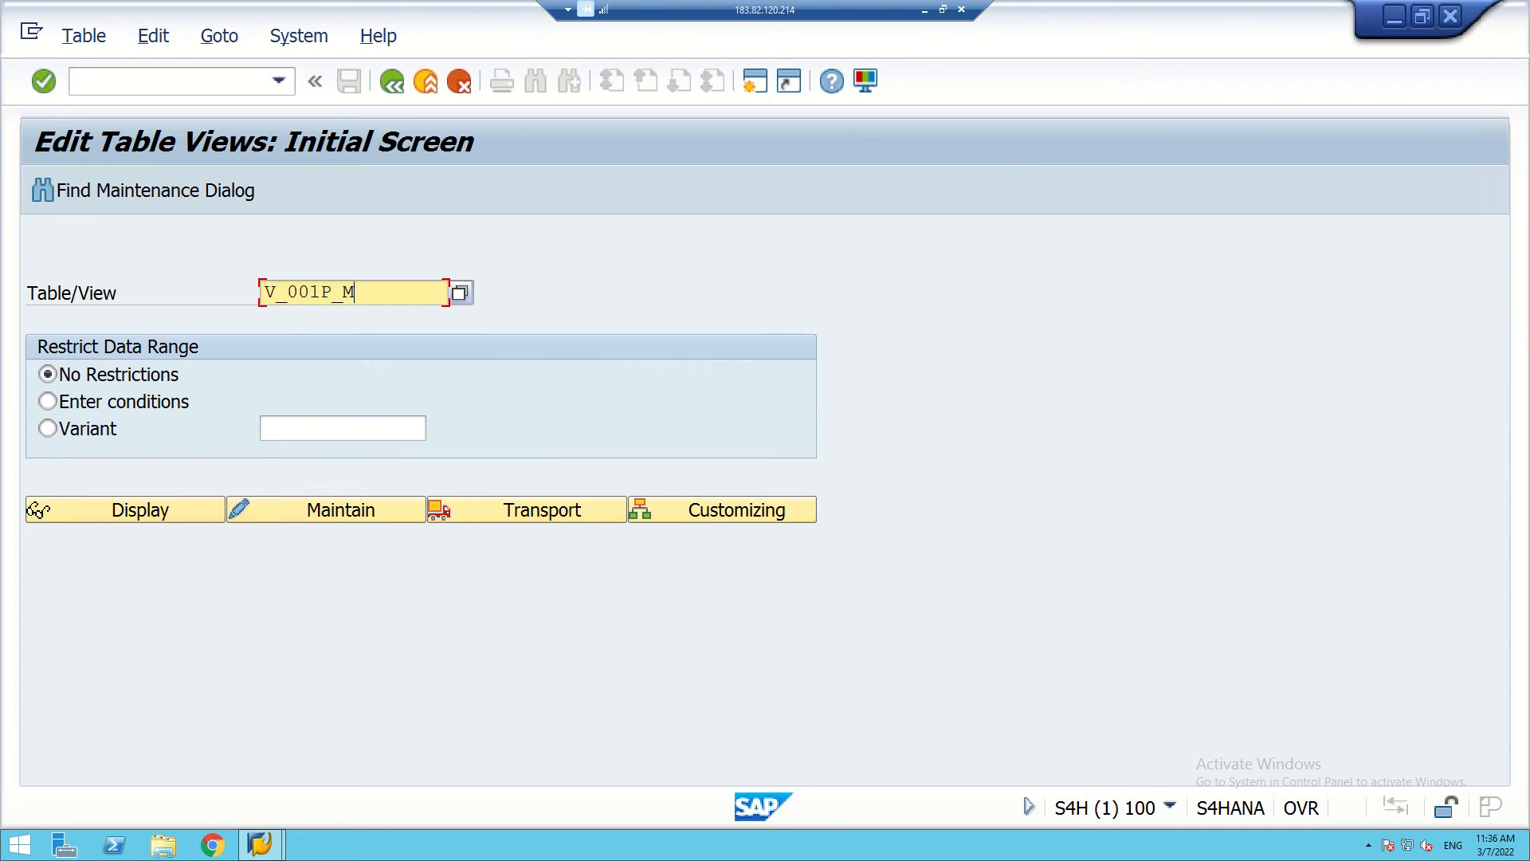
{"action": "key", "text": "BackSpace"}
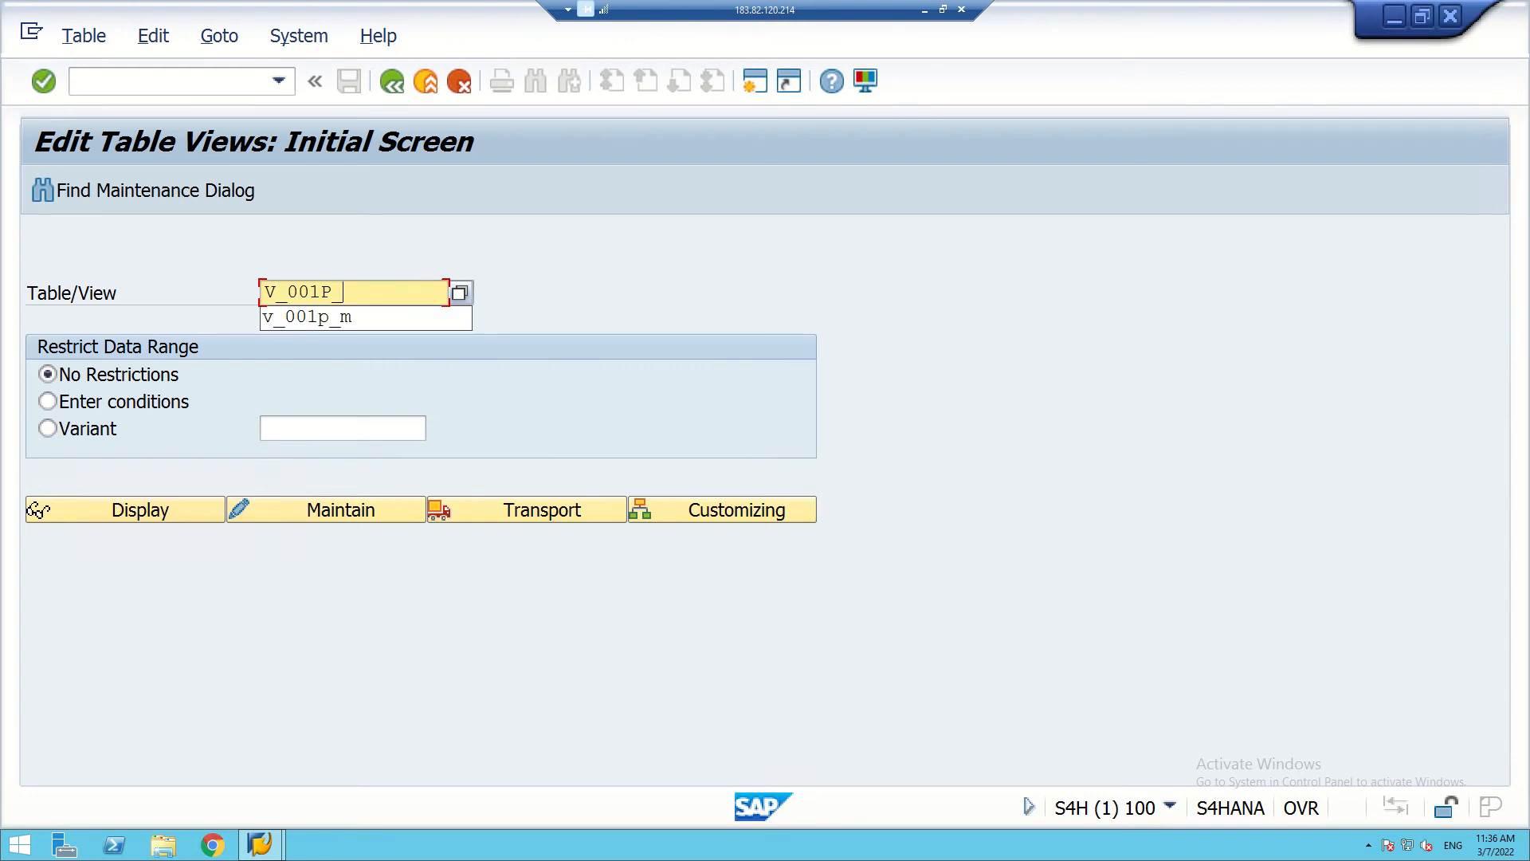
{"action": "key", "text": "BackSpace"}
{"action": "key", "text": "BackSpace"}
{"action": "key", "text": "BackSpace"}
{"action": "key", "text": "BackSpace"}
{"action": "key", "text": "BackSpace"}
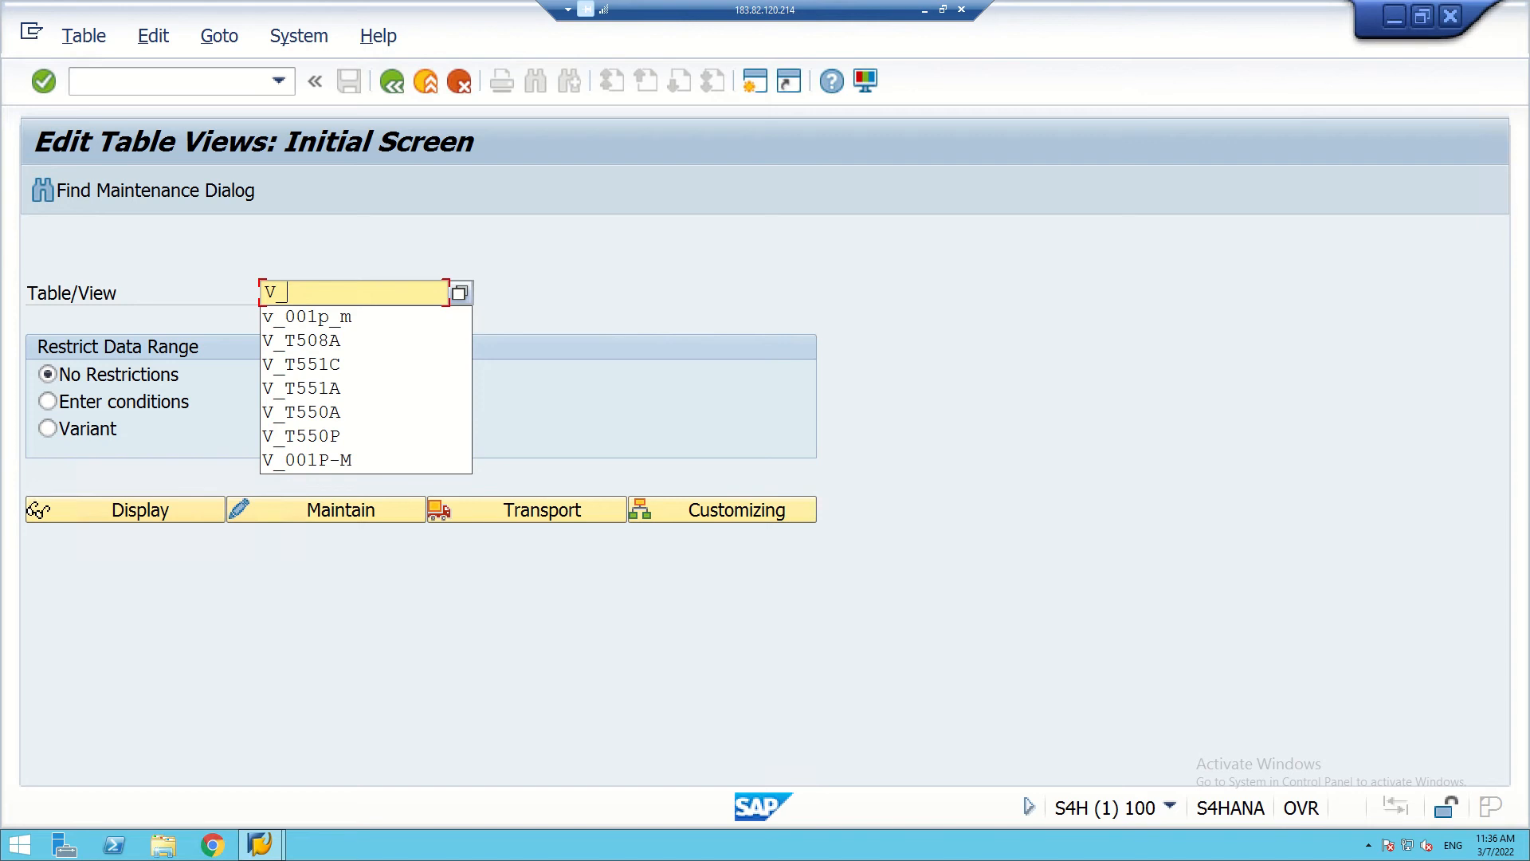
{"action": "type", "text": "000"}
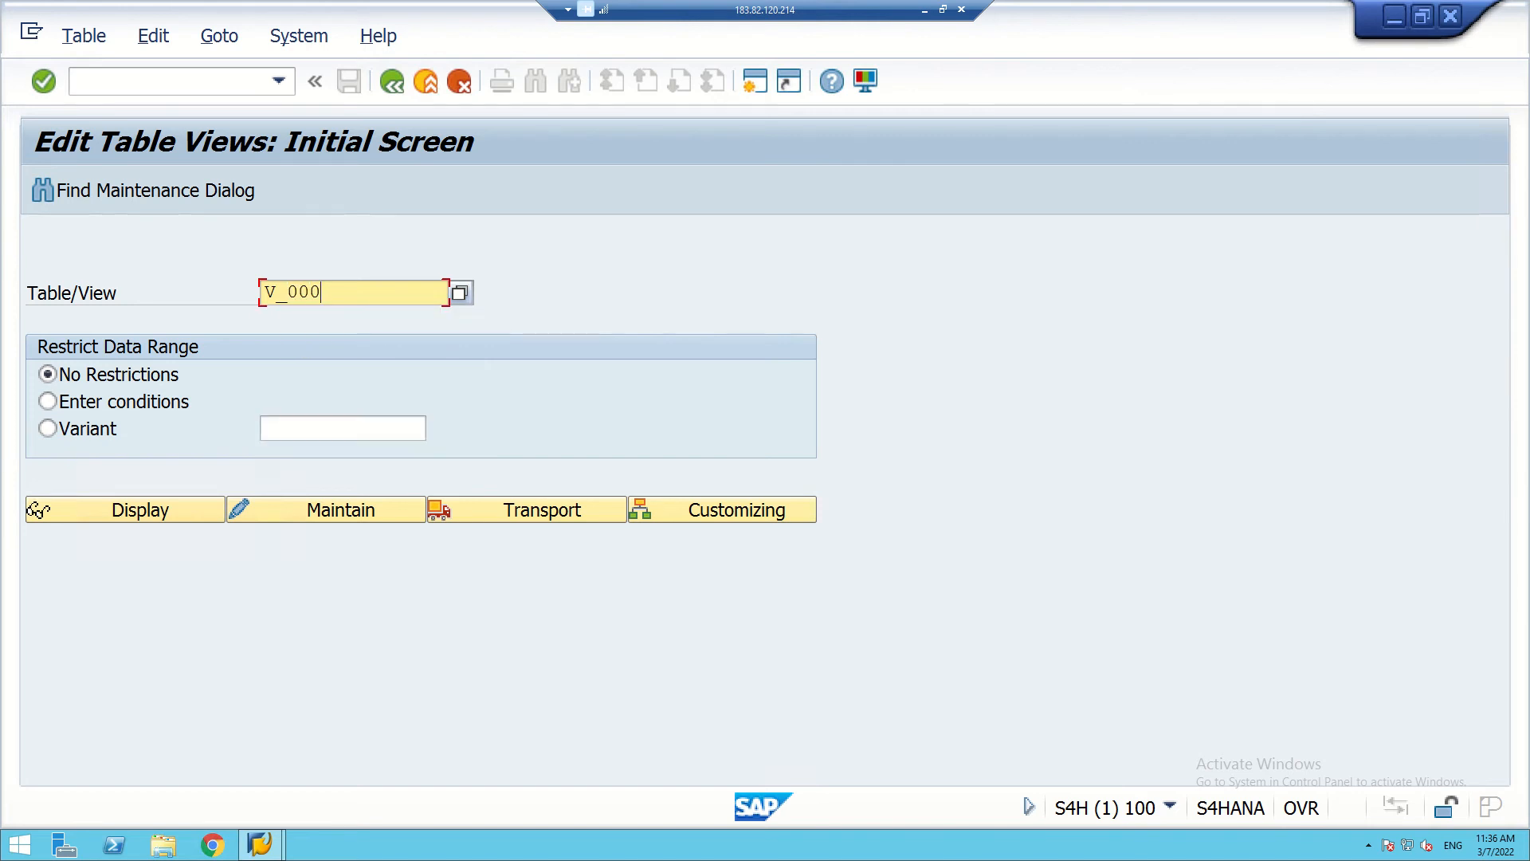
{"action": "type", "text": "p_n"}
{"action": "key", "text": "Return"}
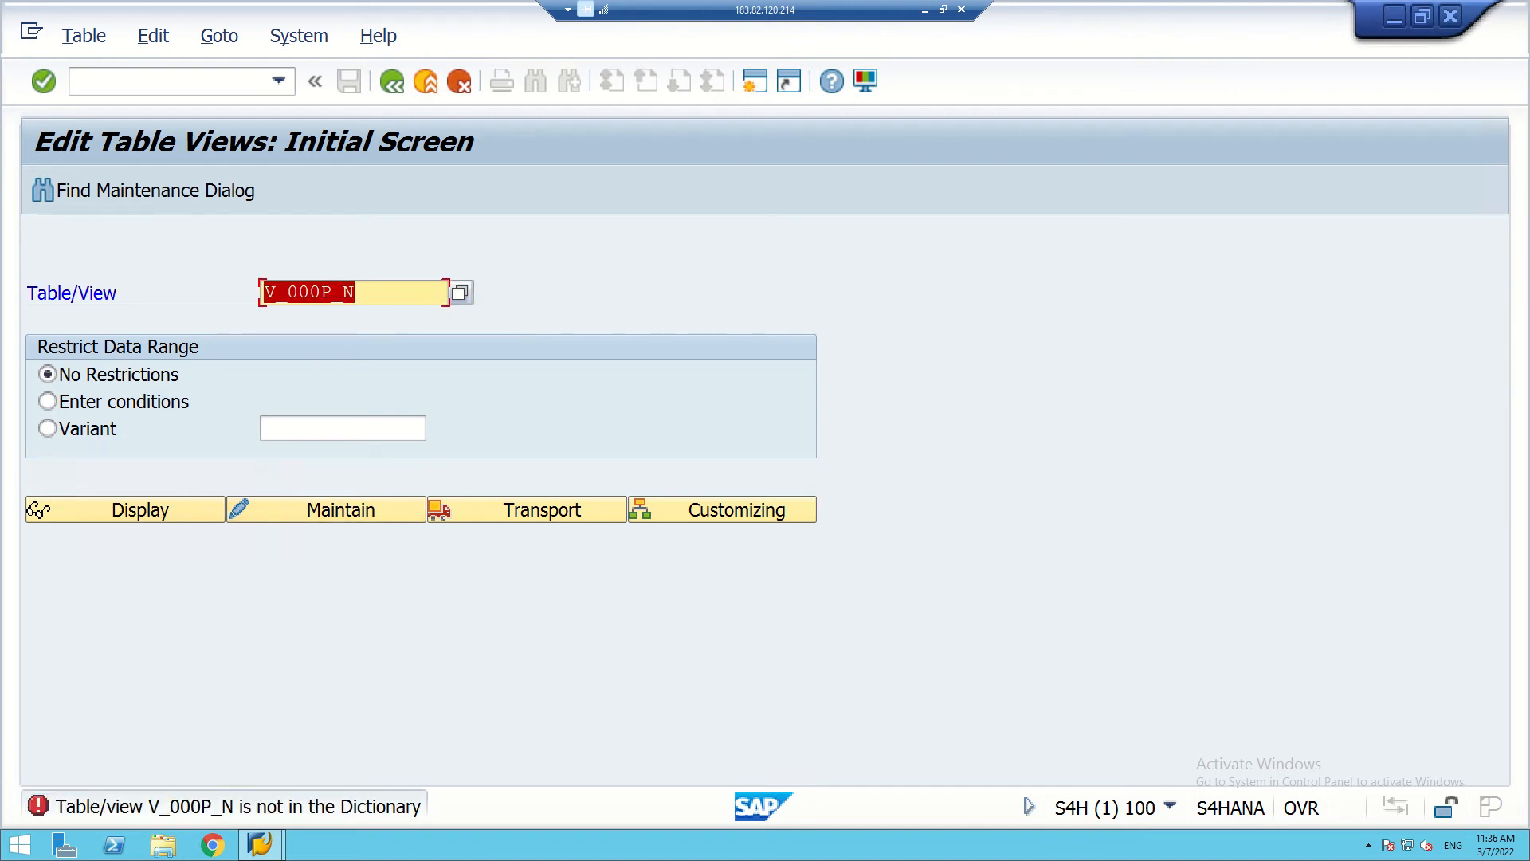
- Try to open view V_000P_M, restarting transaction SM30 for a second maintenance attempt
{"action": "key", "text": "Right"}
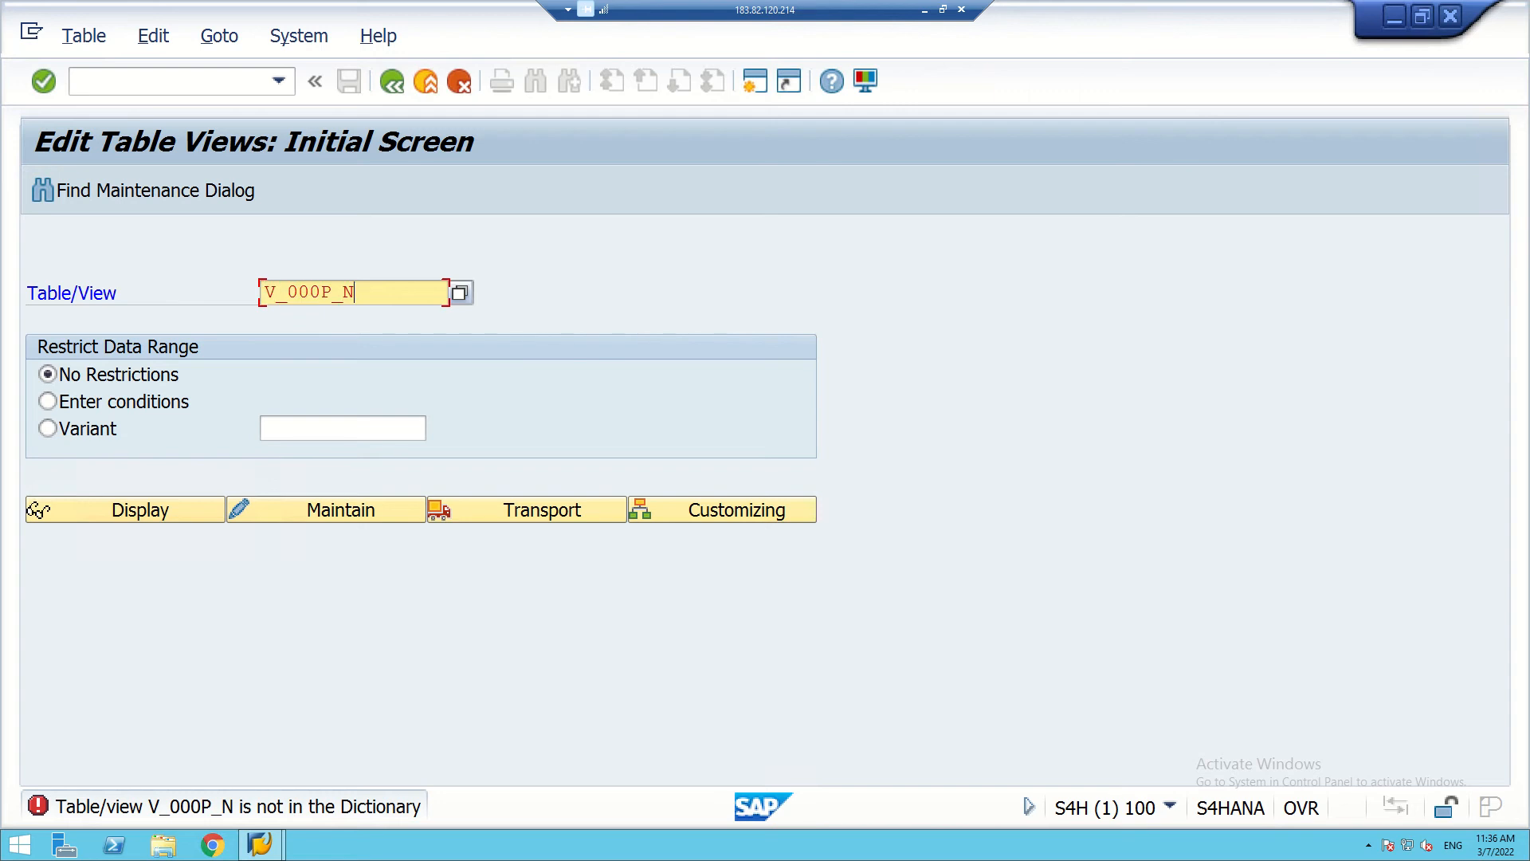
{"action": "key", "text": "BackSpace"}
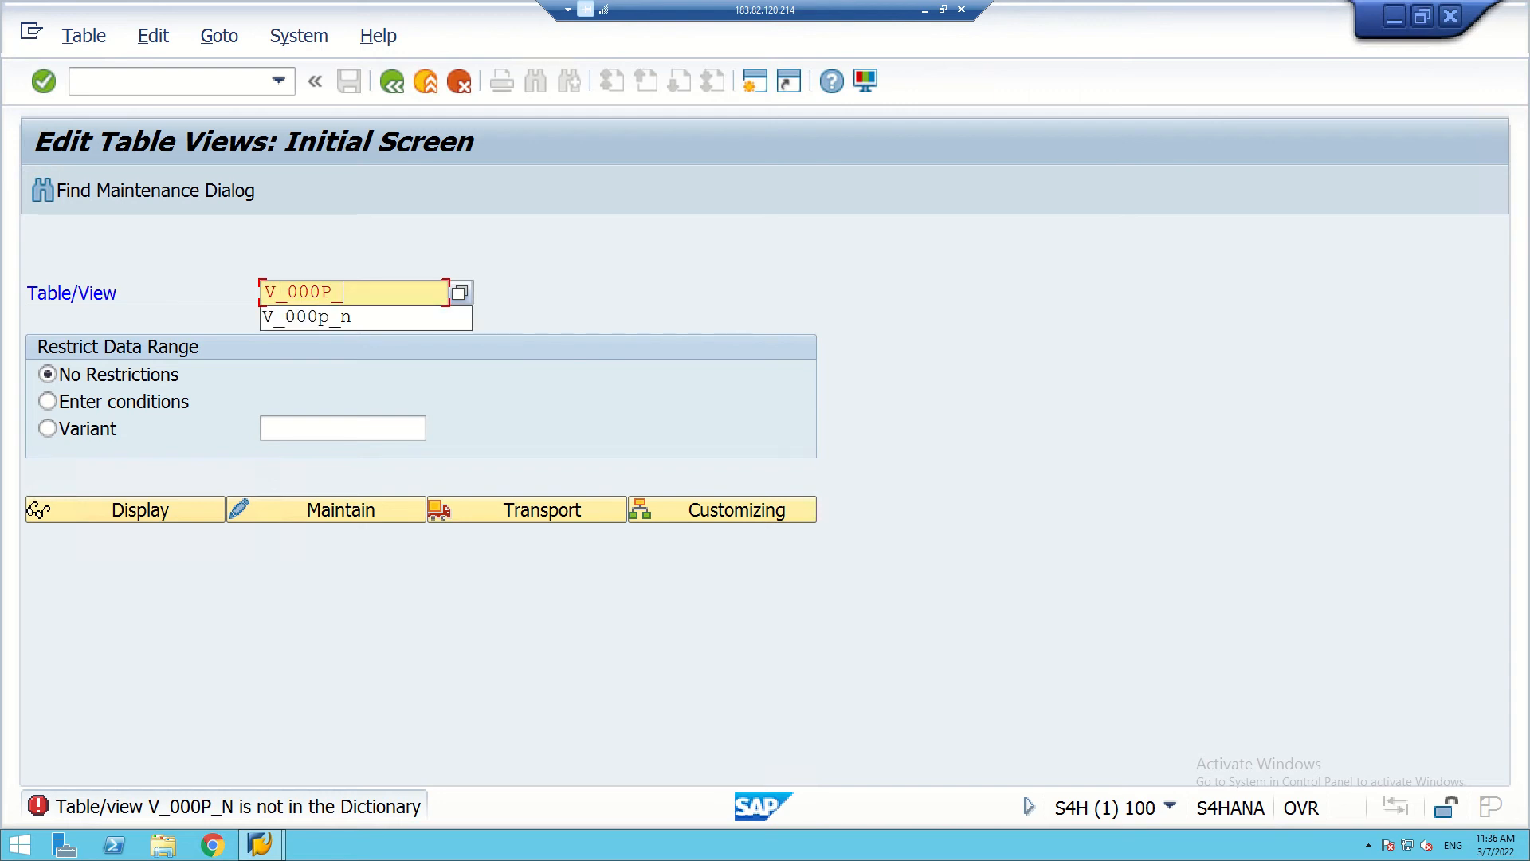
{"action": "type", "text": "m"}
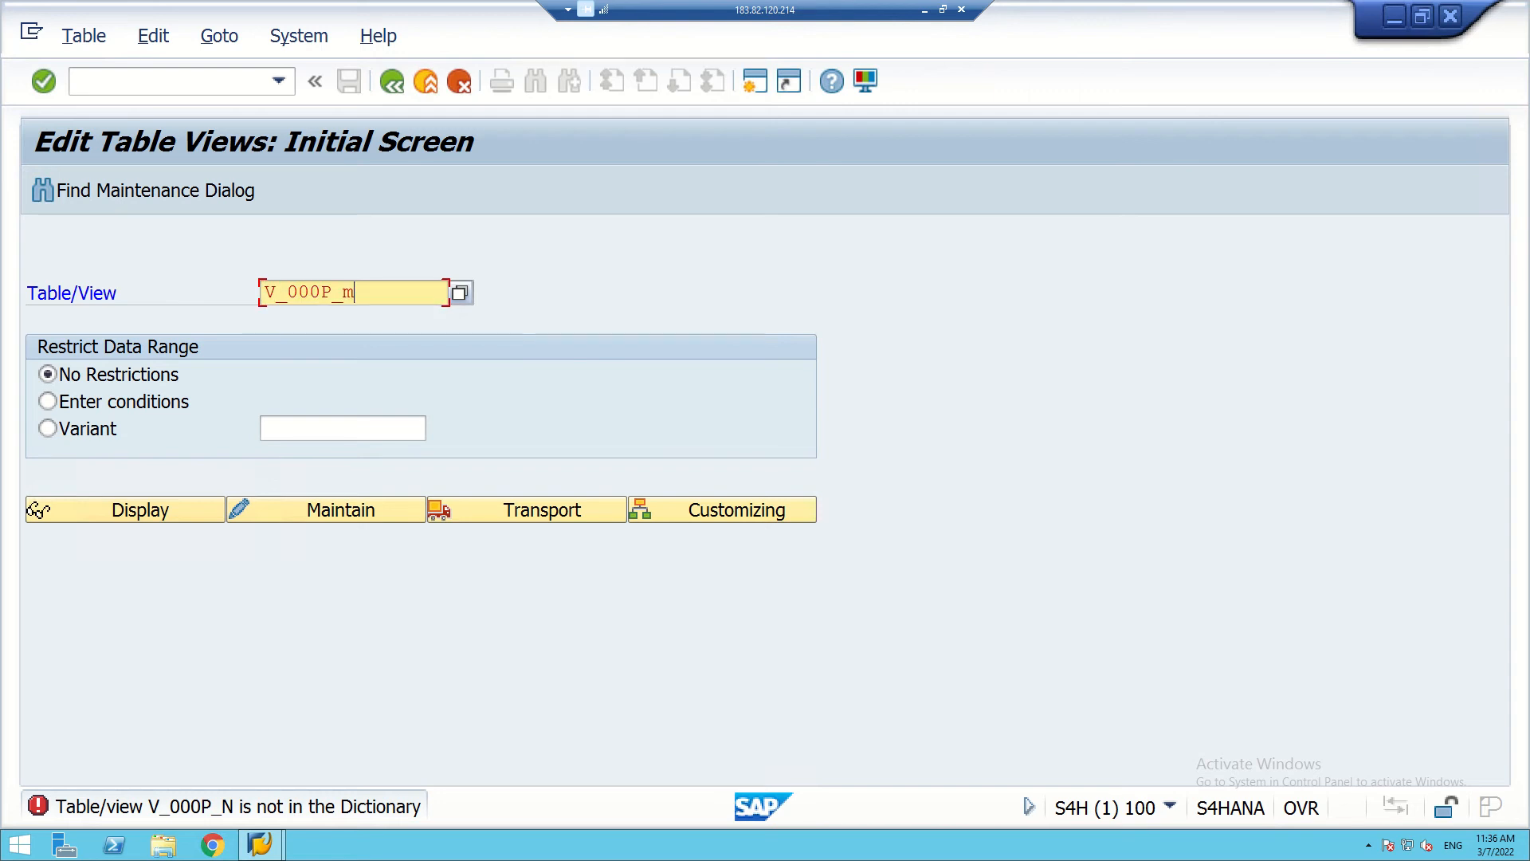
{"action": "key", "text": "Return"}
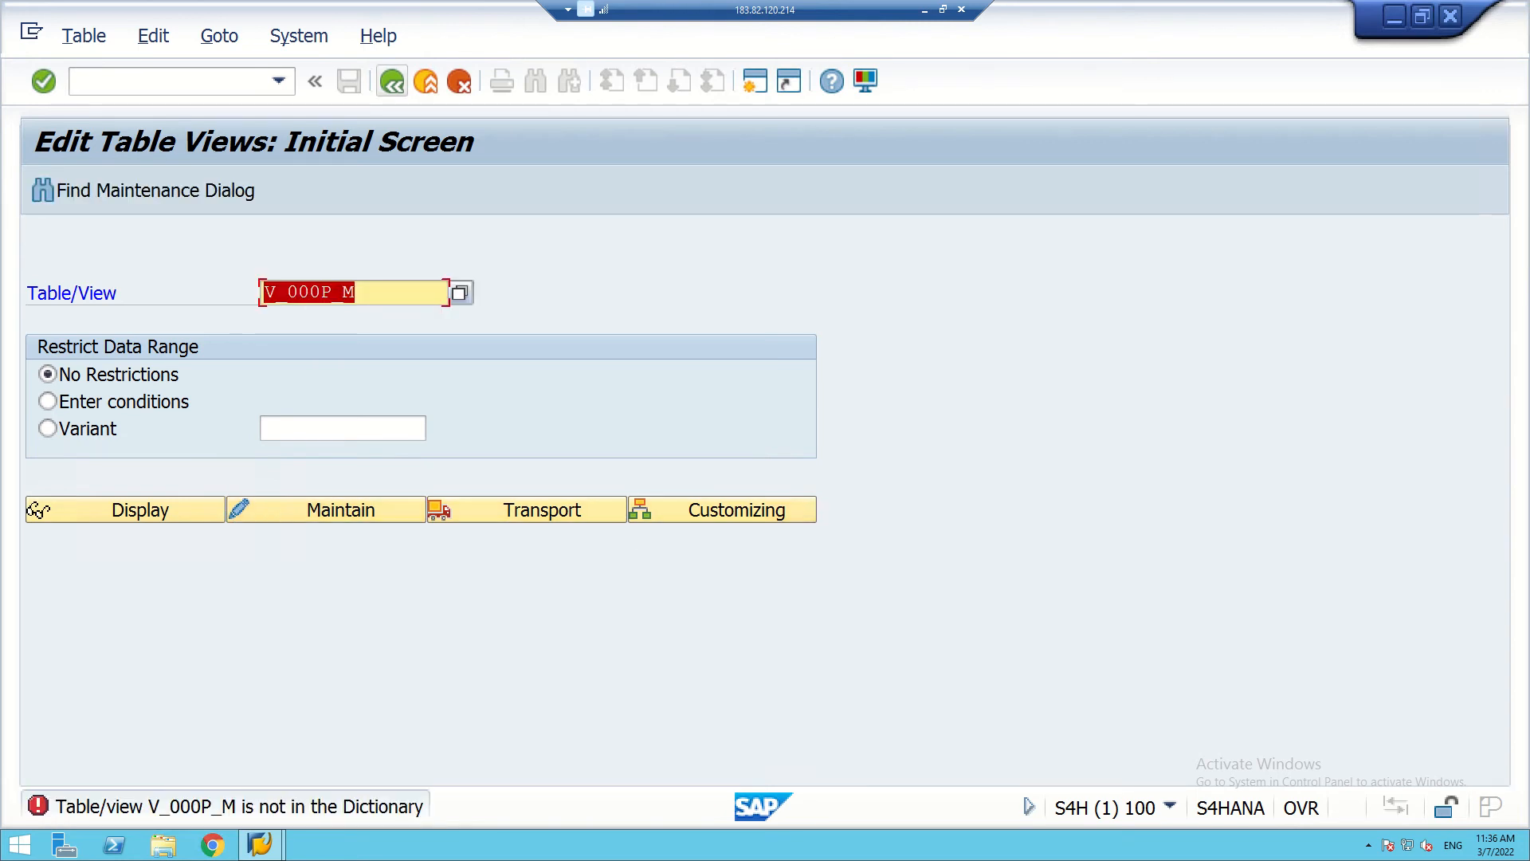
{"action": "left_click", "coordinate": [392, 81]}
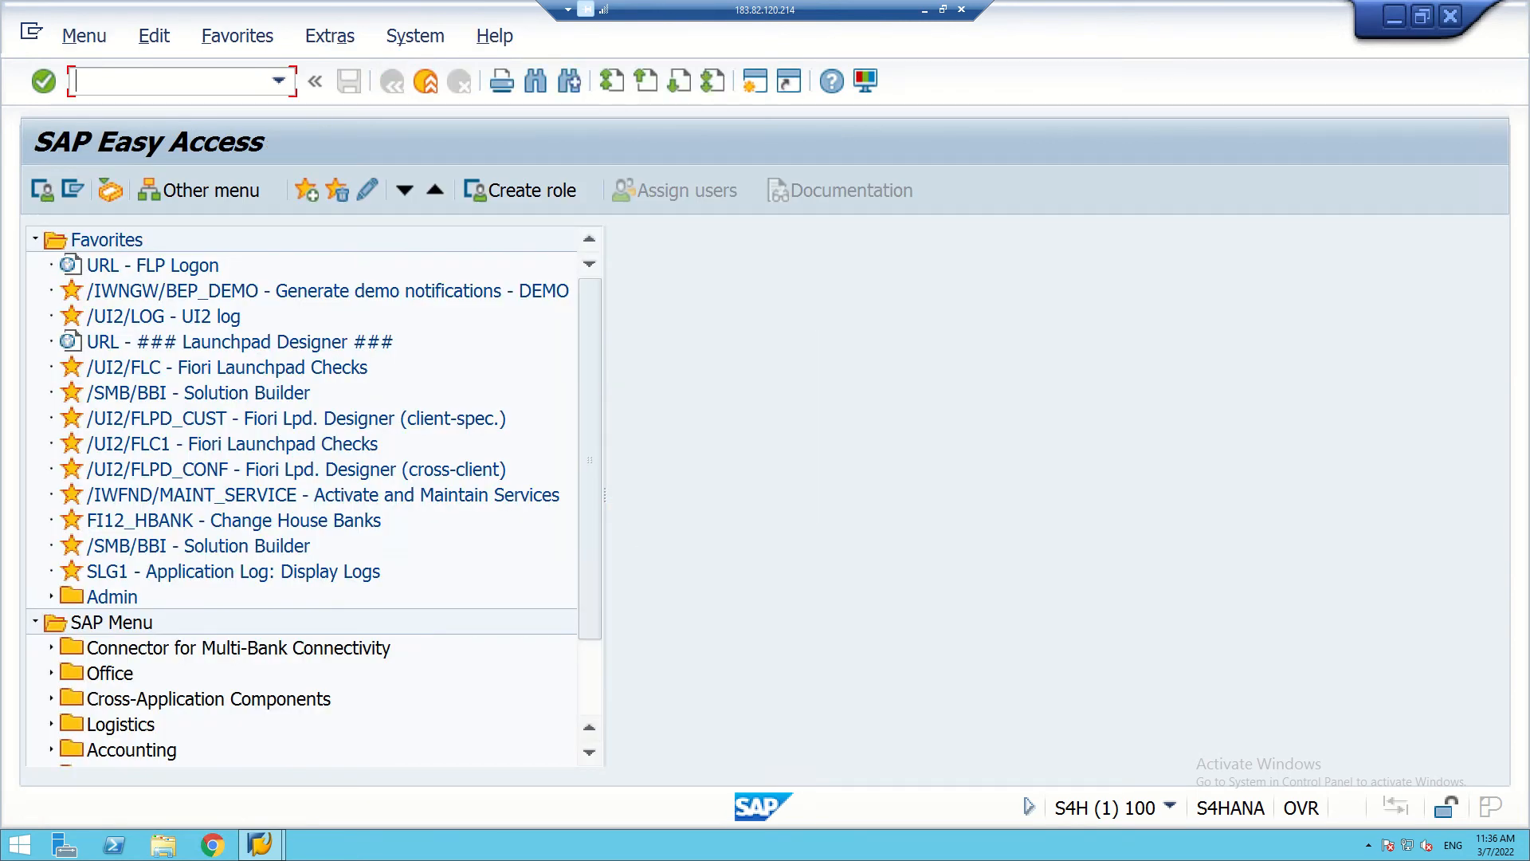
{"action": "type", "text": "sm30"}
{"action": "key", "text": "Return"}
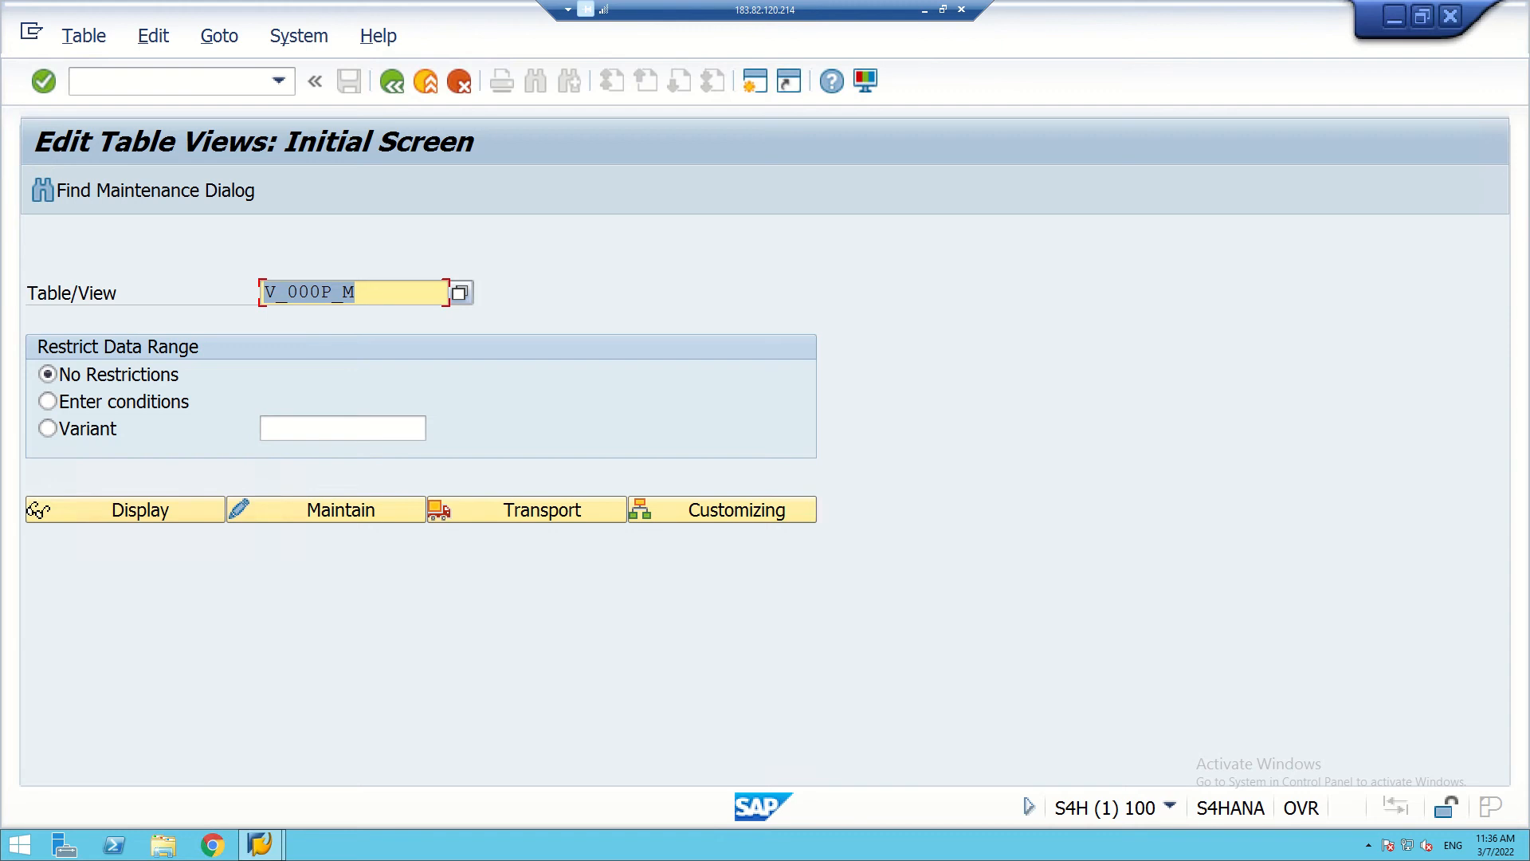
{"action": "left_click", "coordinate": [327, 510]}
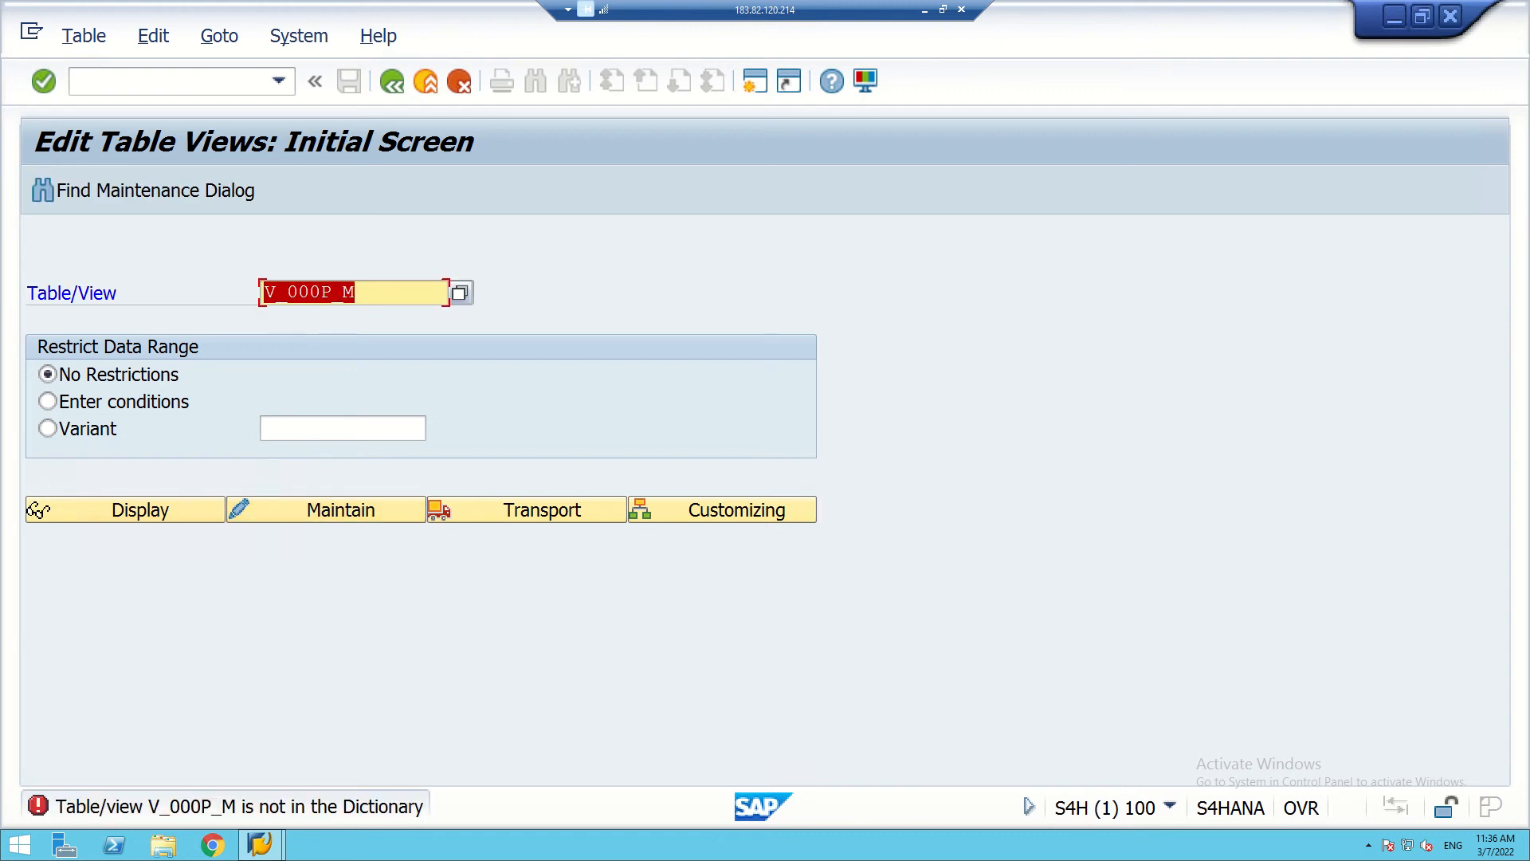
- Correct the view name to V_001P_M, open it and dismiss its country grouping prompt
{"action": "left_click", "coordinate": [356, 292]}
{"action": "key", "text": "BackSpace"}
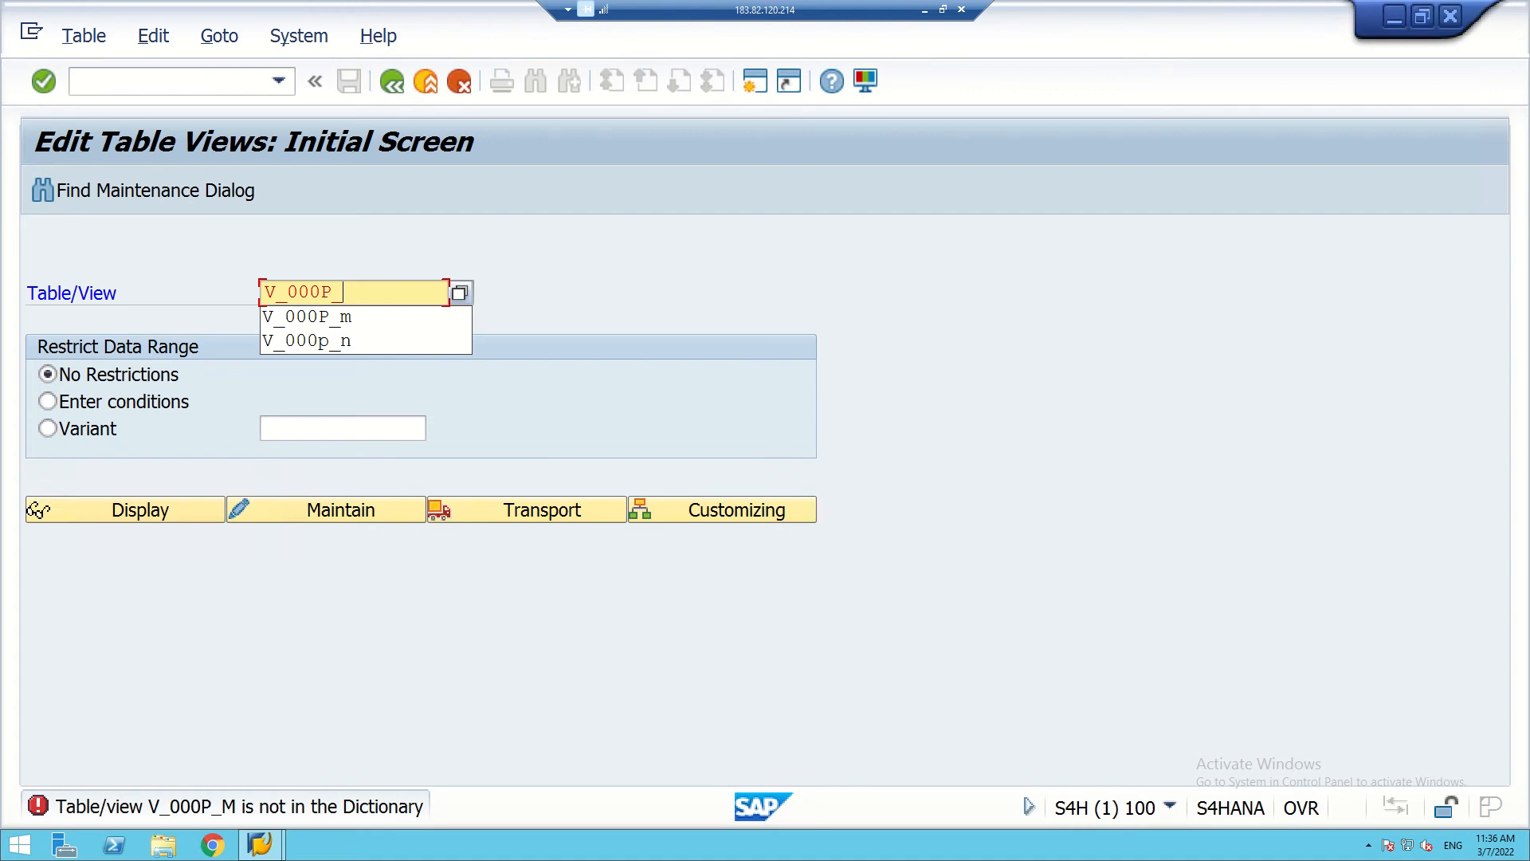
{"action": "key", "text": "BackSpace"}
{"action": "key", "text": "BackSpace"}
{"action": "key", "text": "BackSpace"}
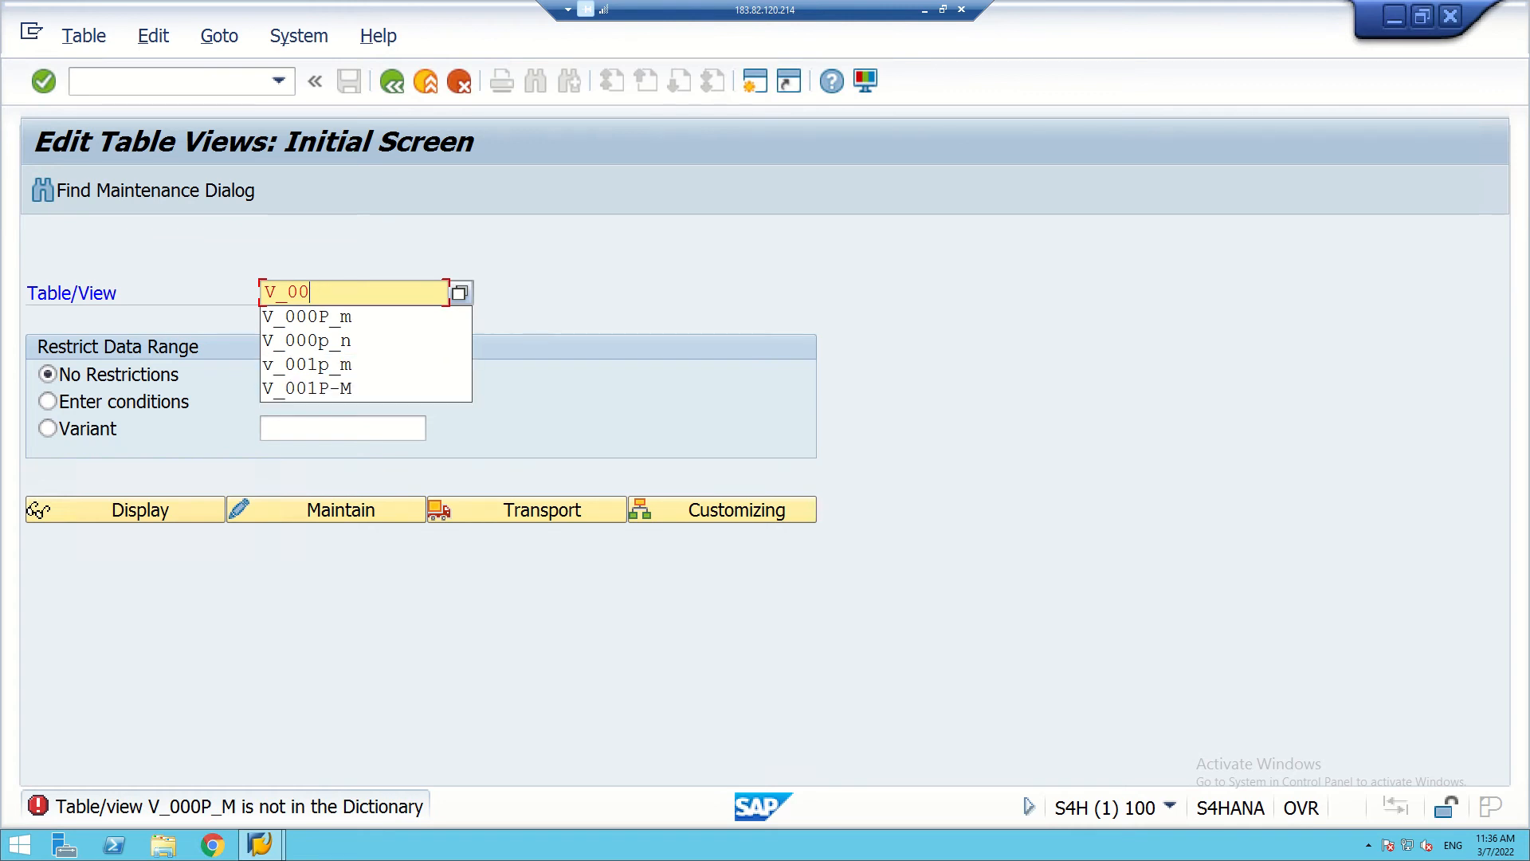
{"action": "type", "text": "1"}
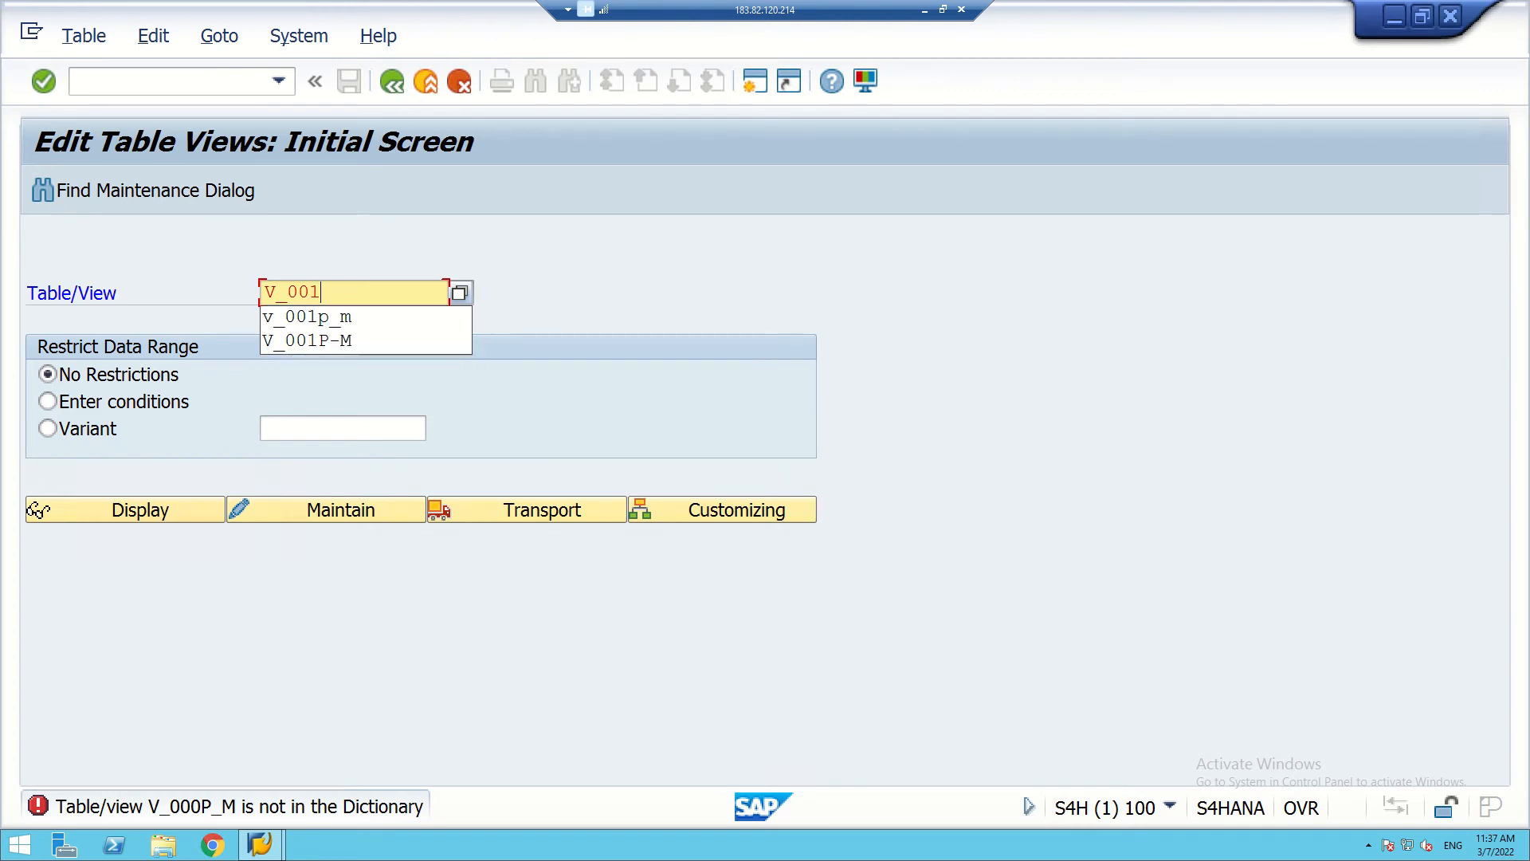
{"action": "type", "text": "p_"}
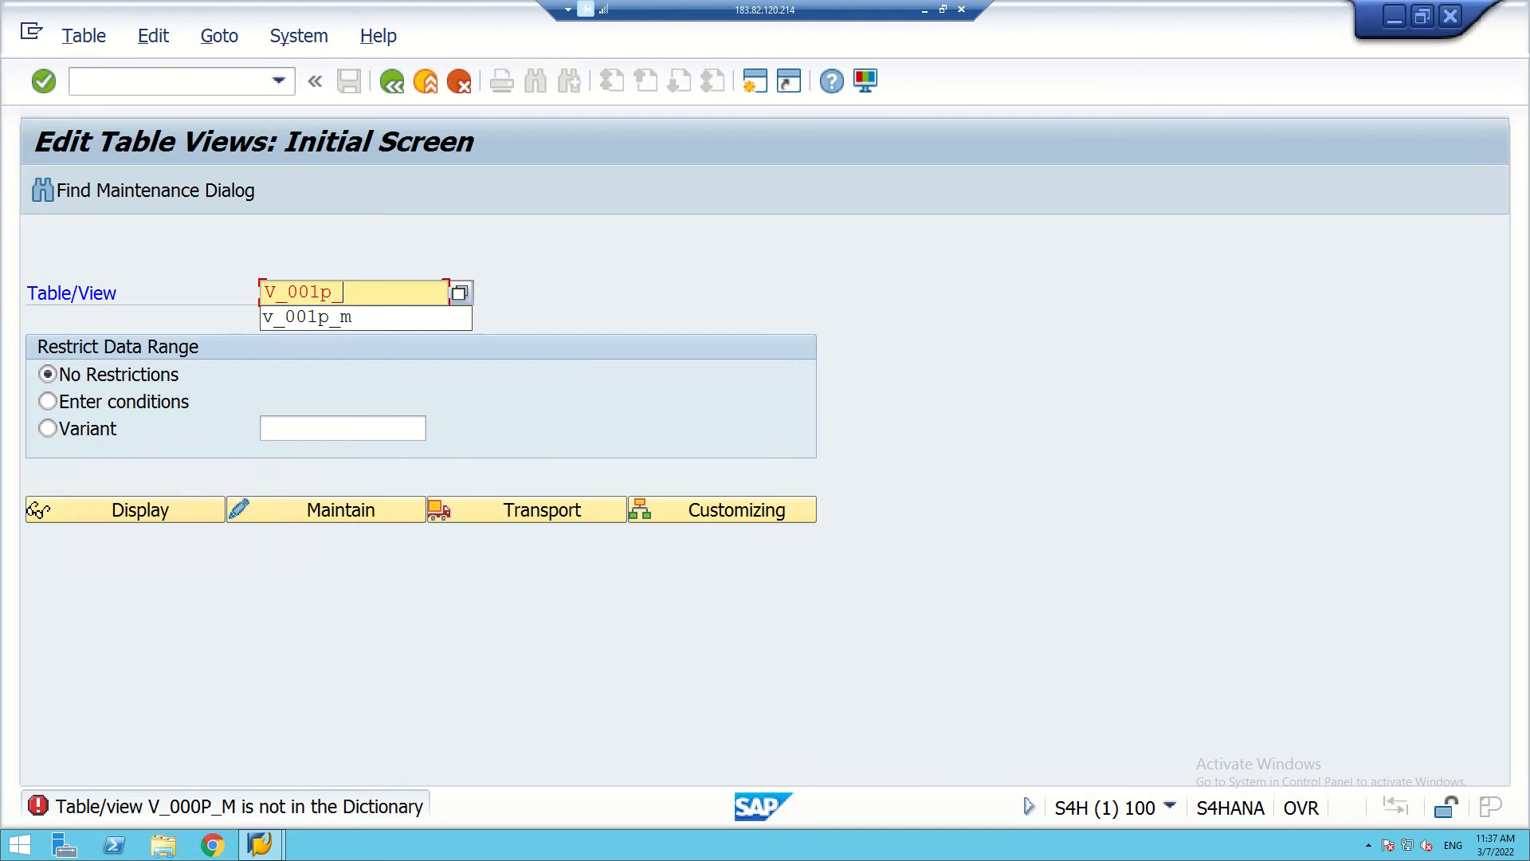
{"action": "type", "text": "m"}
{"action": "key", "text": "Return"}
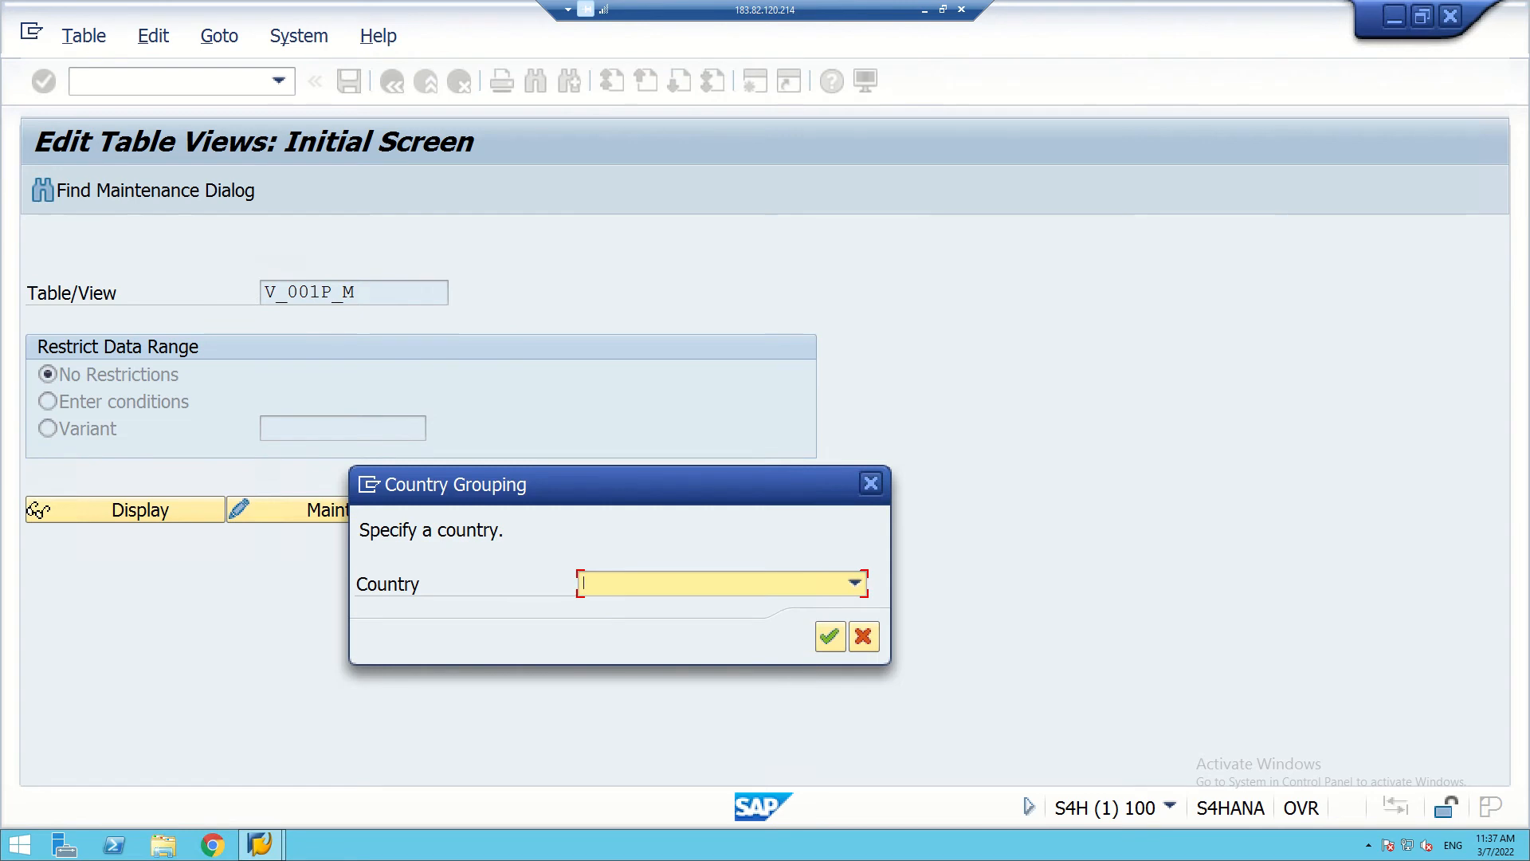
{"action": "left_click", "coordinate": [870, 483]}
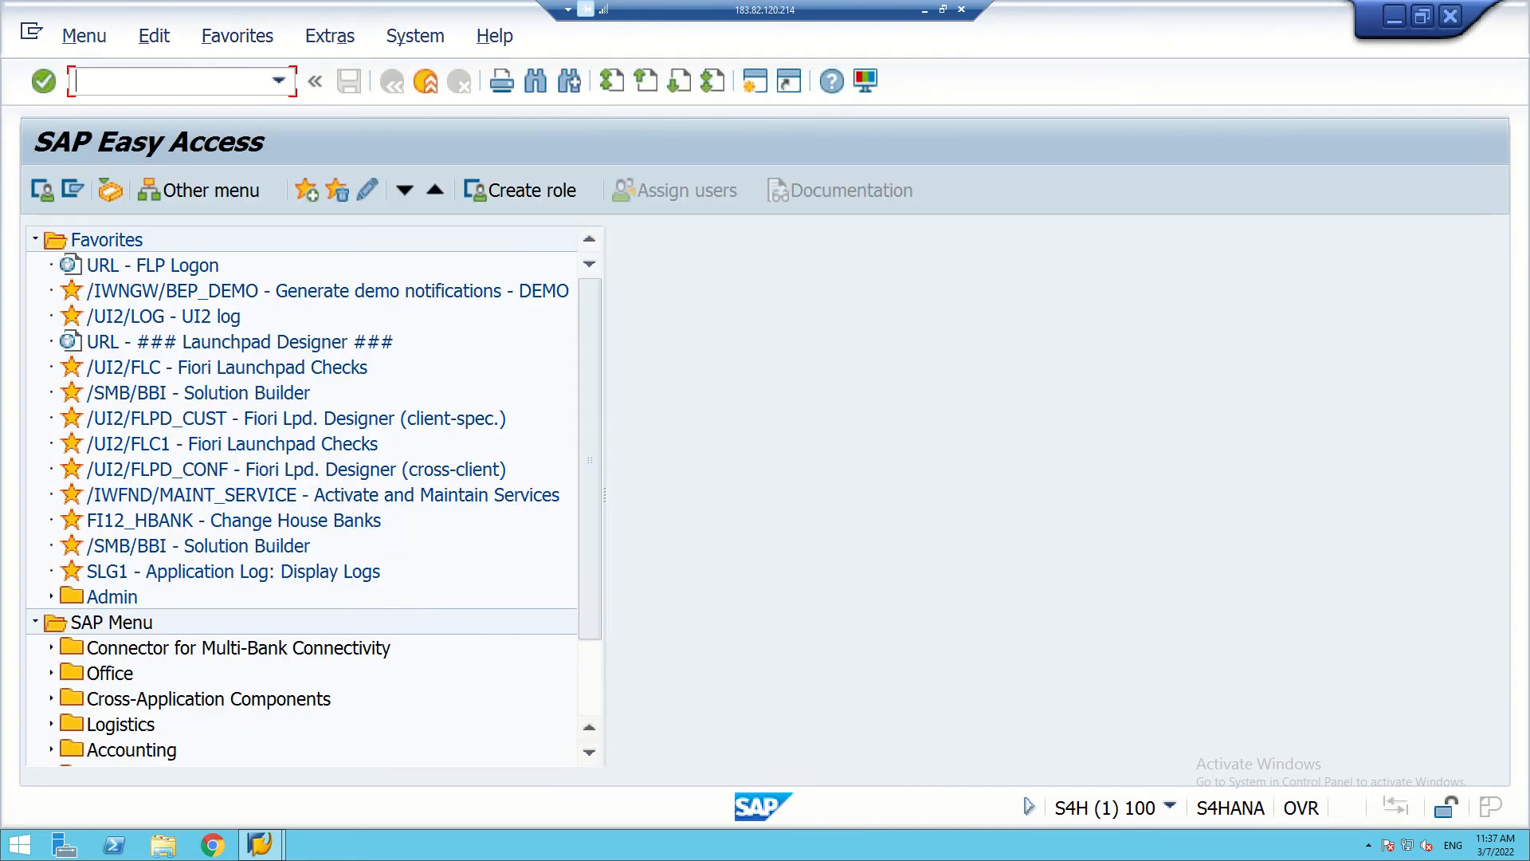
- Restart transaction SM30 and open view V_001P_N for maintenance
{"action": "type", "text": "sm30"}
{"action": "key", "text": "Return"}
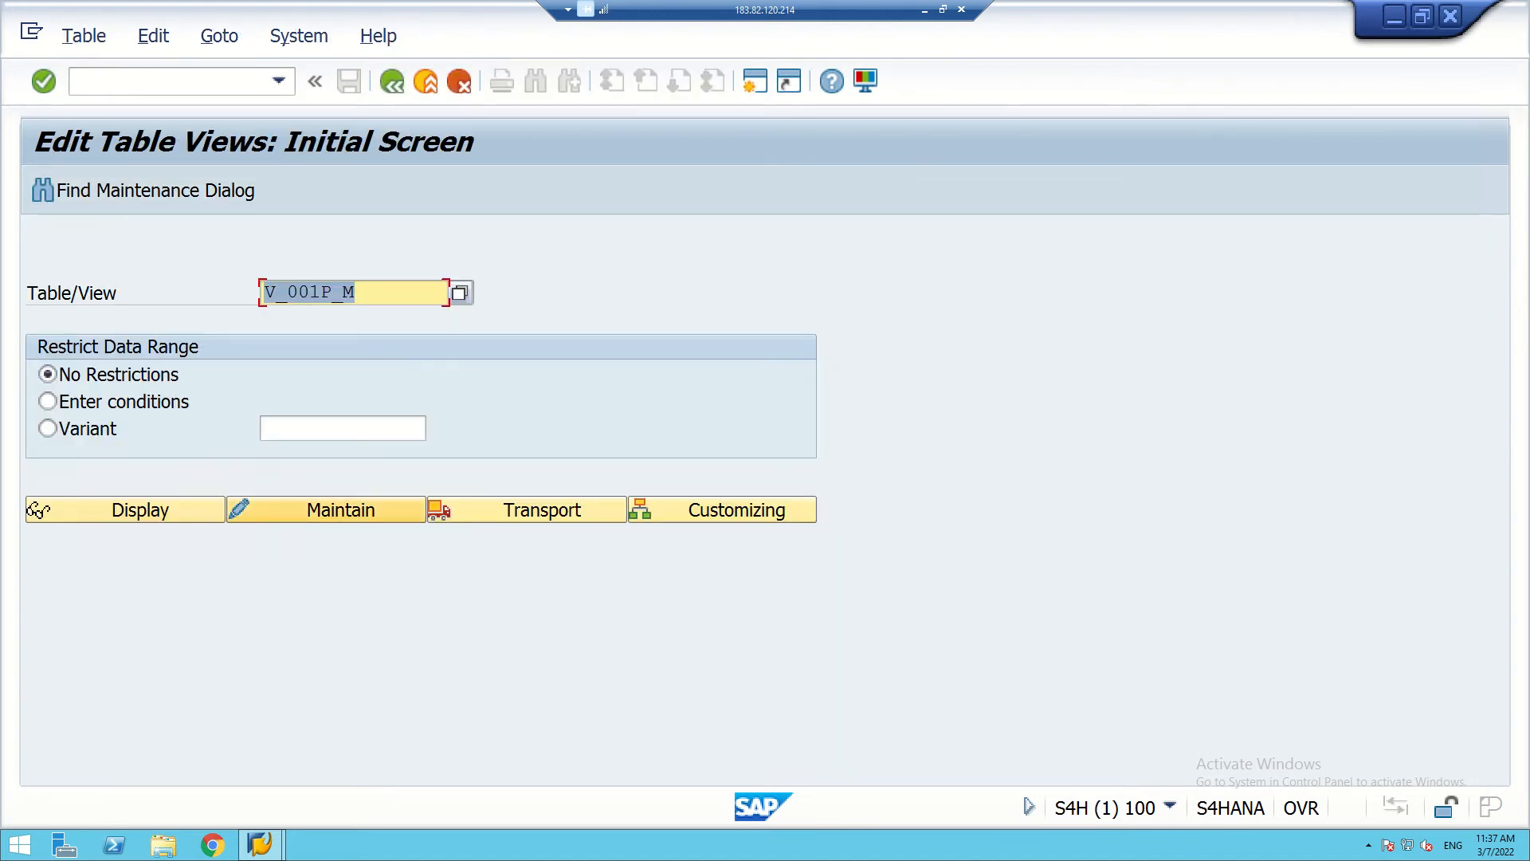
{"action": "key", "text": "End"}
{"action": "key", "text": "BackSpace"}
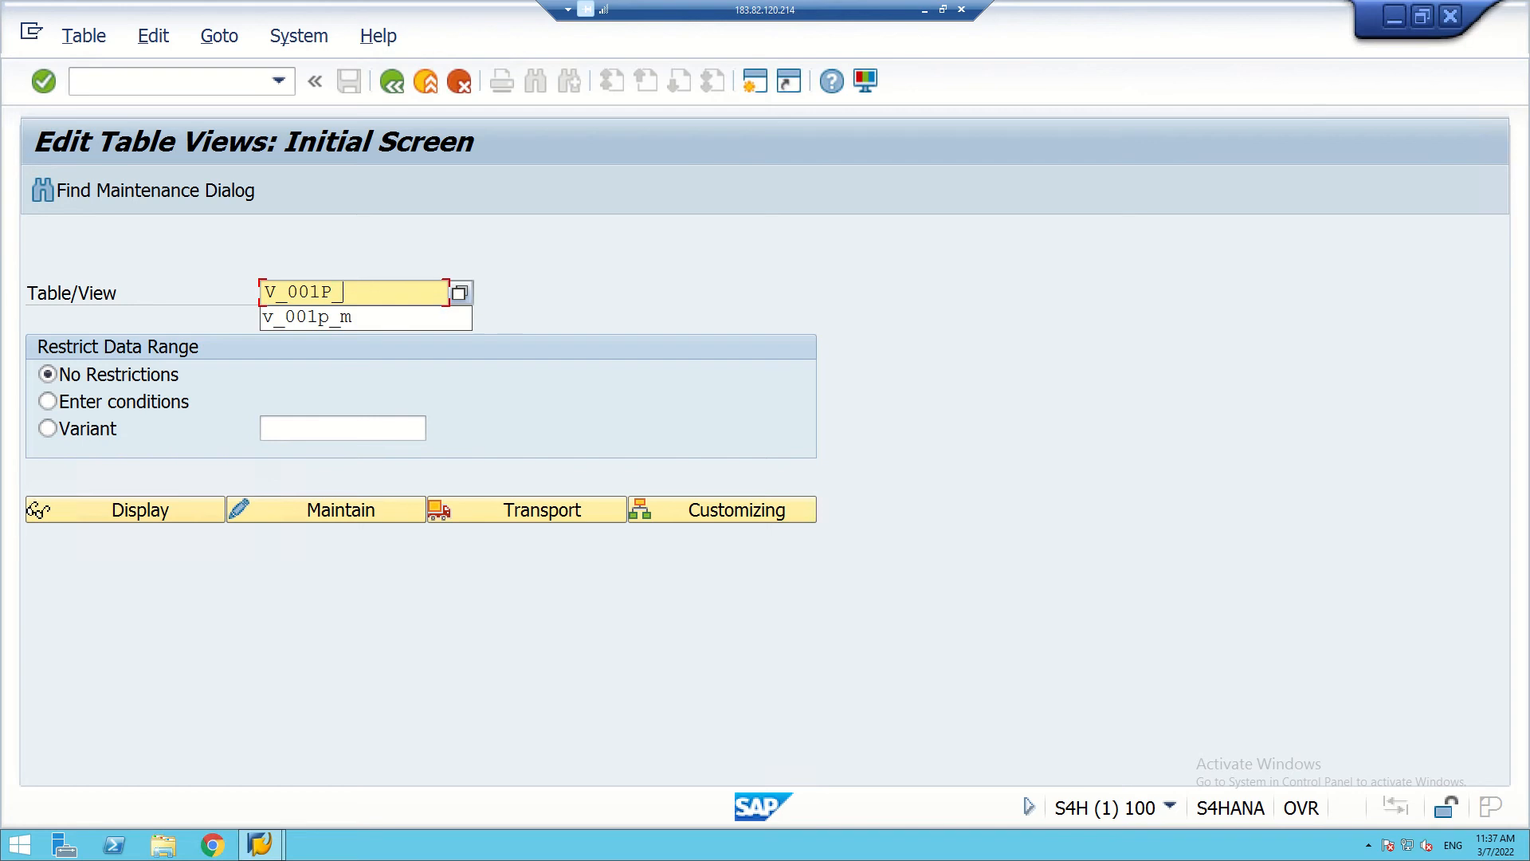
{"action": "type", "text": "n"}
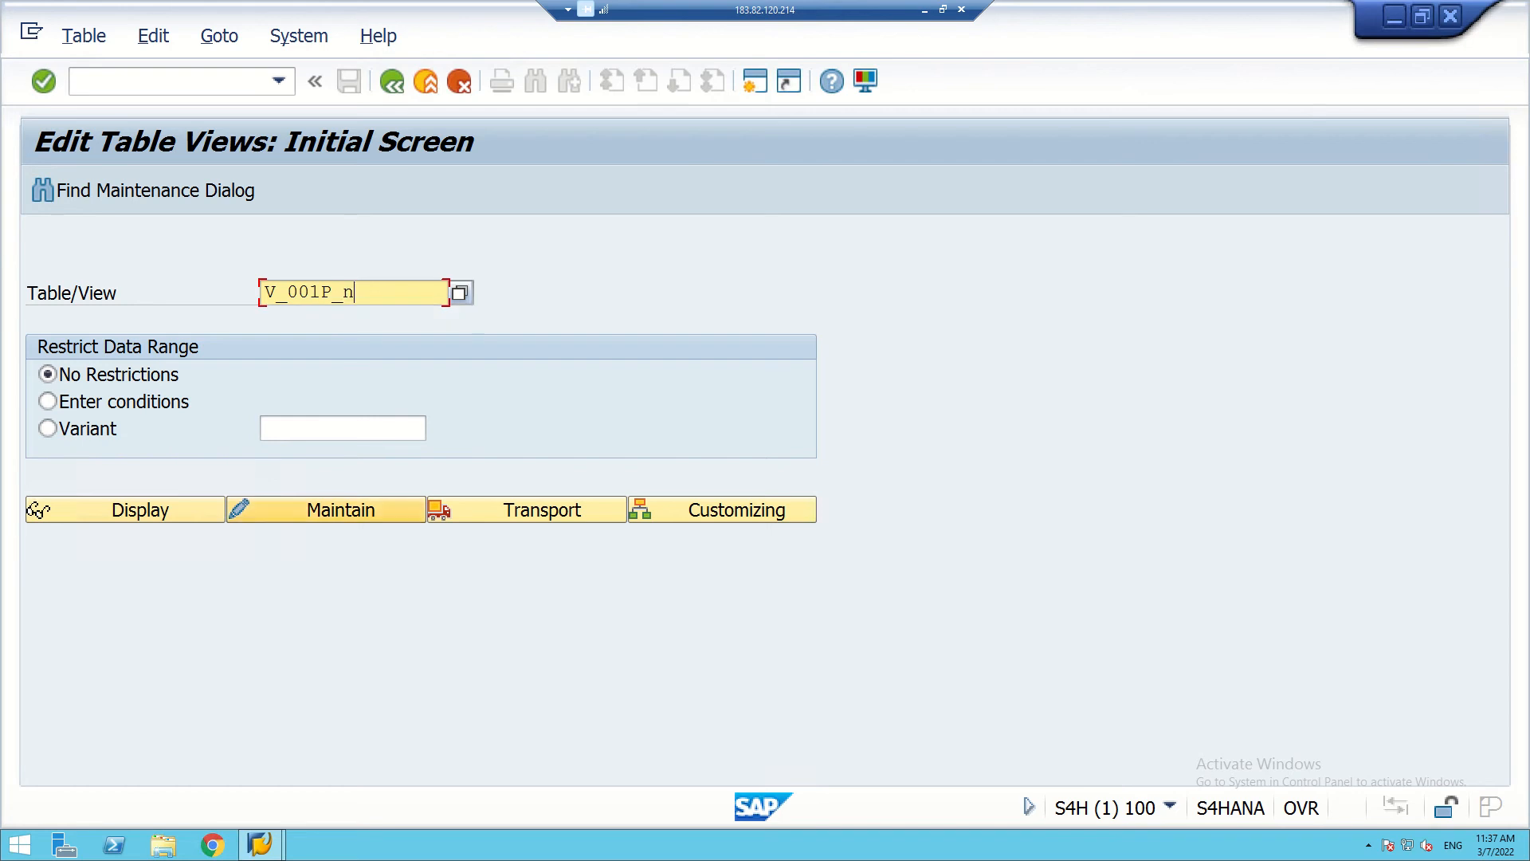
{"action": "left_click", "coordinate": [335, 510]}
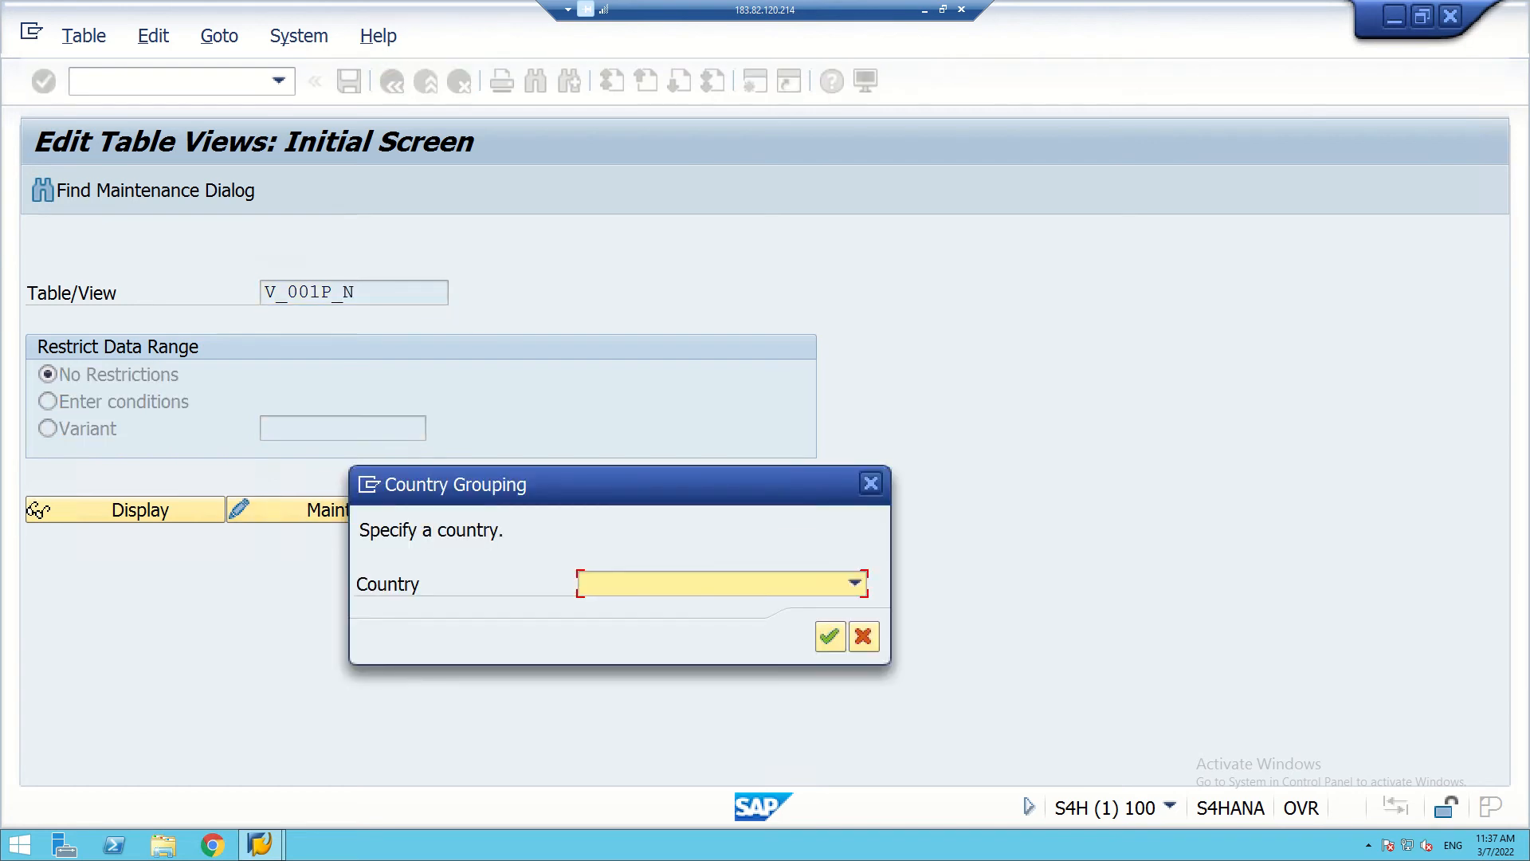
- Select India as the country grouping for view V_001P_N
{"action": "left_click", "coordinate": [854, 583]}
{"action": "key", "text": "i"}
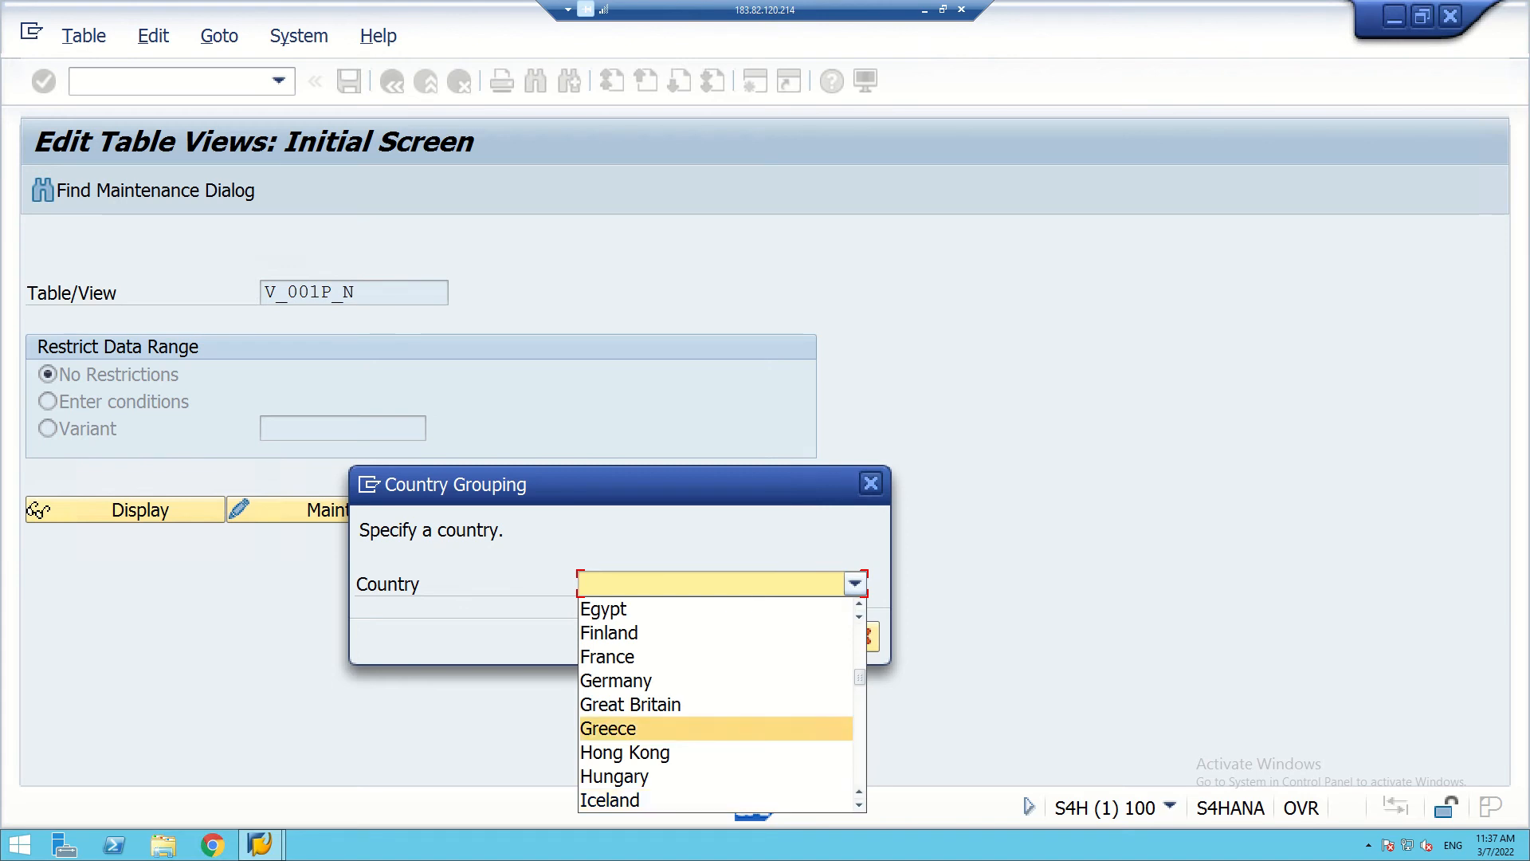
{"action": "scroll", "coordinate": [715, 705], "scroll_direction": "down", "scroll_amount": 3}
{"action": "left_click", "coordinate": [638, 609]}
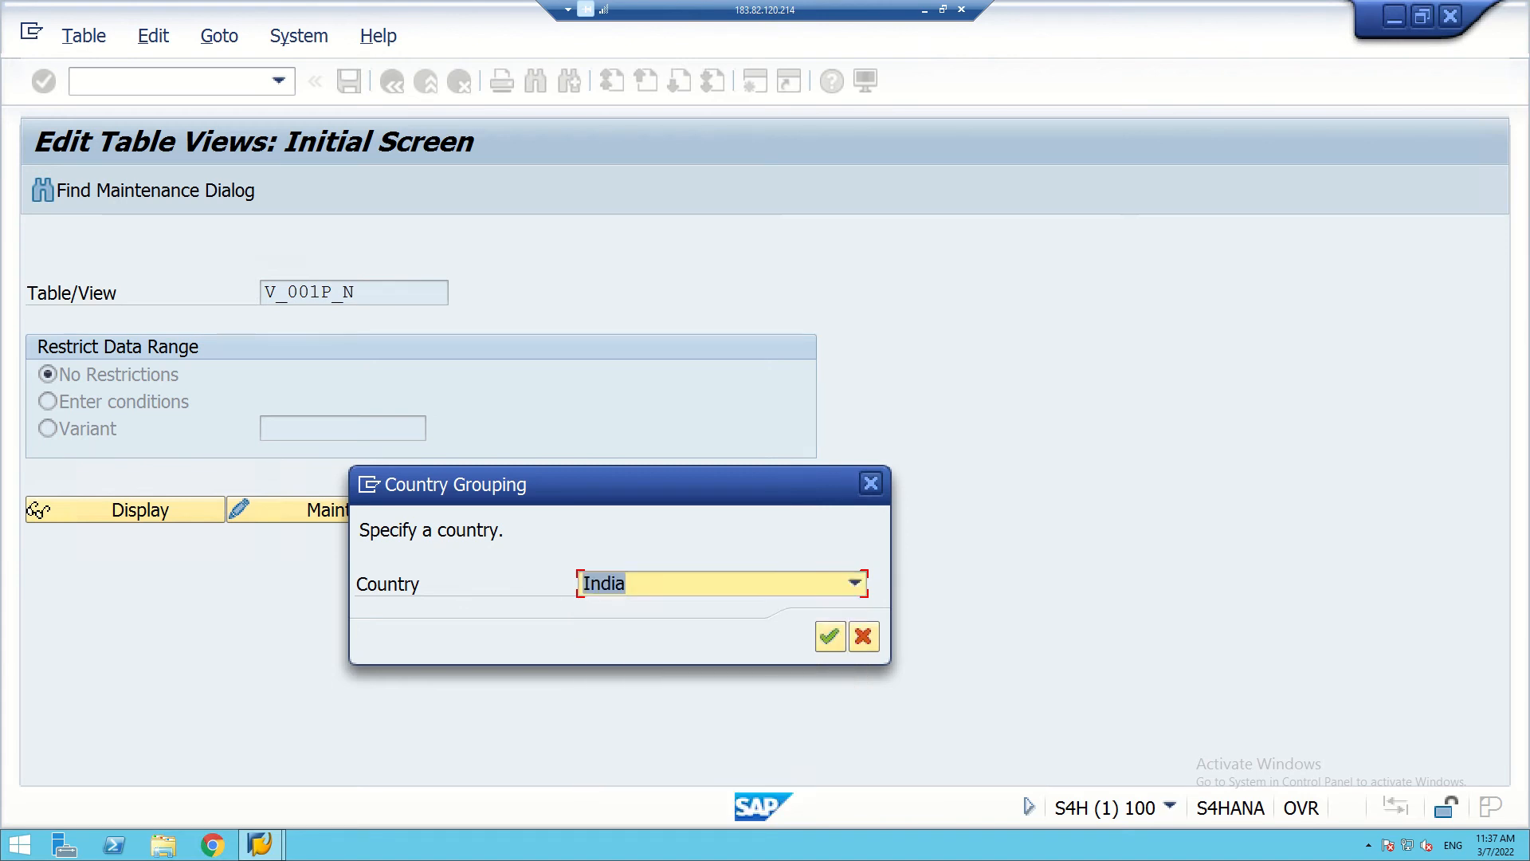
- Confirm India as the country grouping and position the work schedule grouping list at personnel area MU99
{"action": "left_click", "coordinate": [829, 636]}
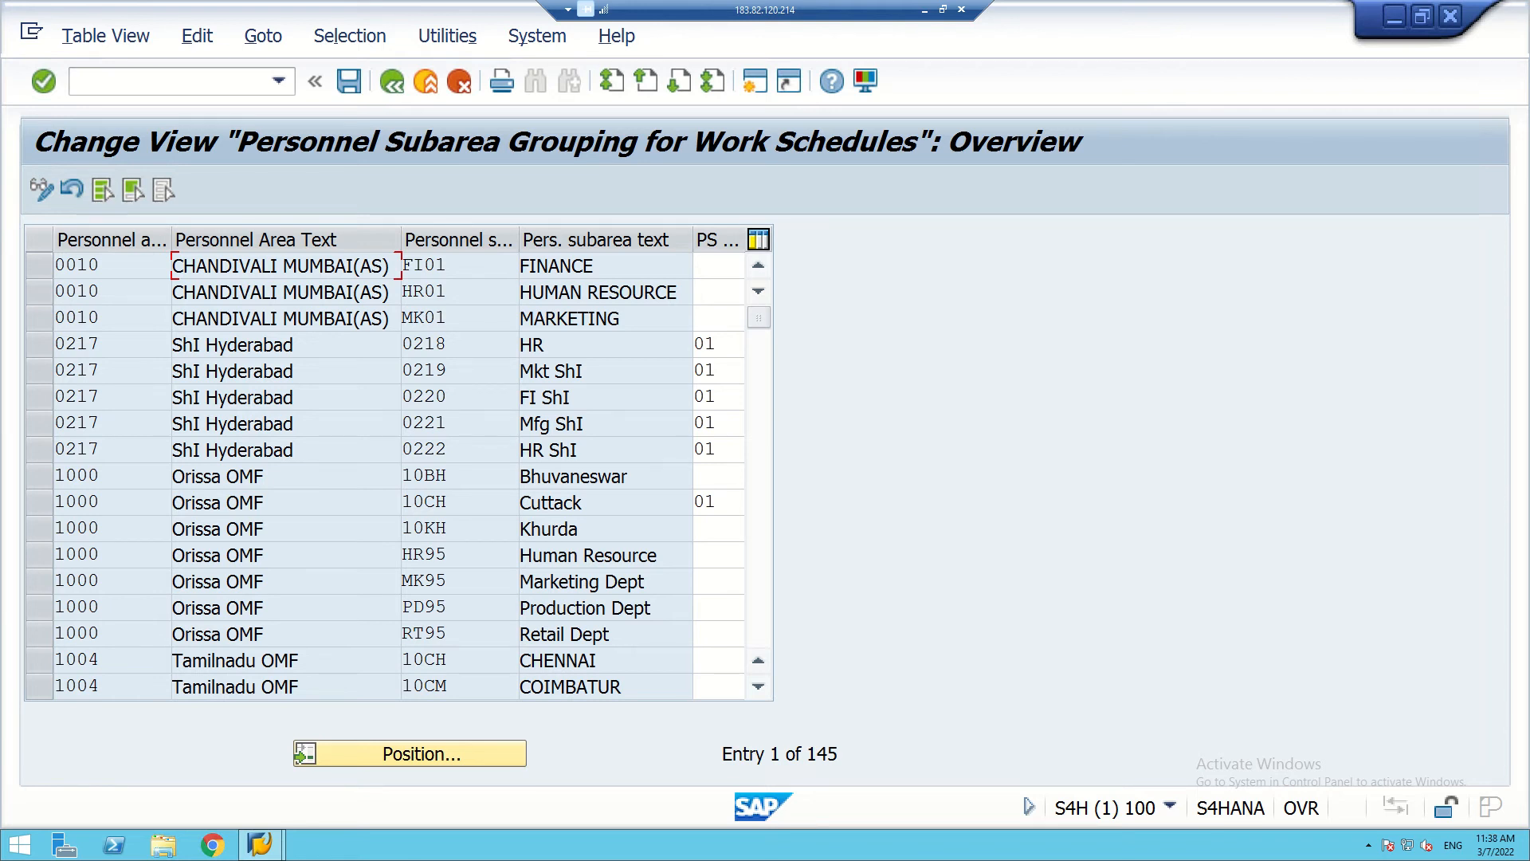
{"action": "left_click", "coordinate": [410, 753]}
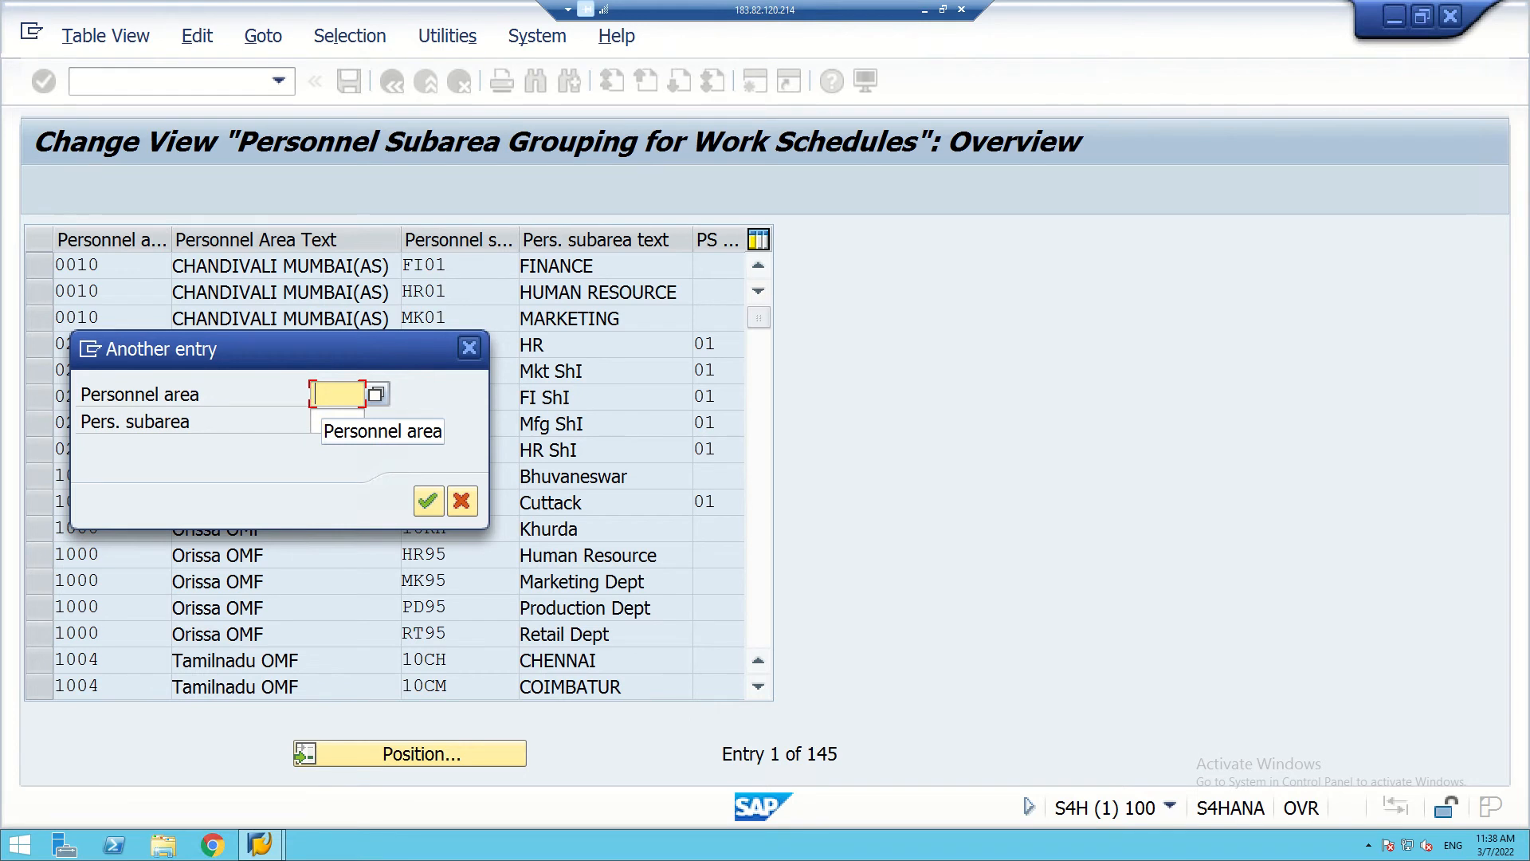
{"action": "type", "text": "mu99"}
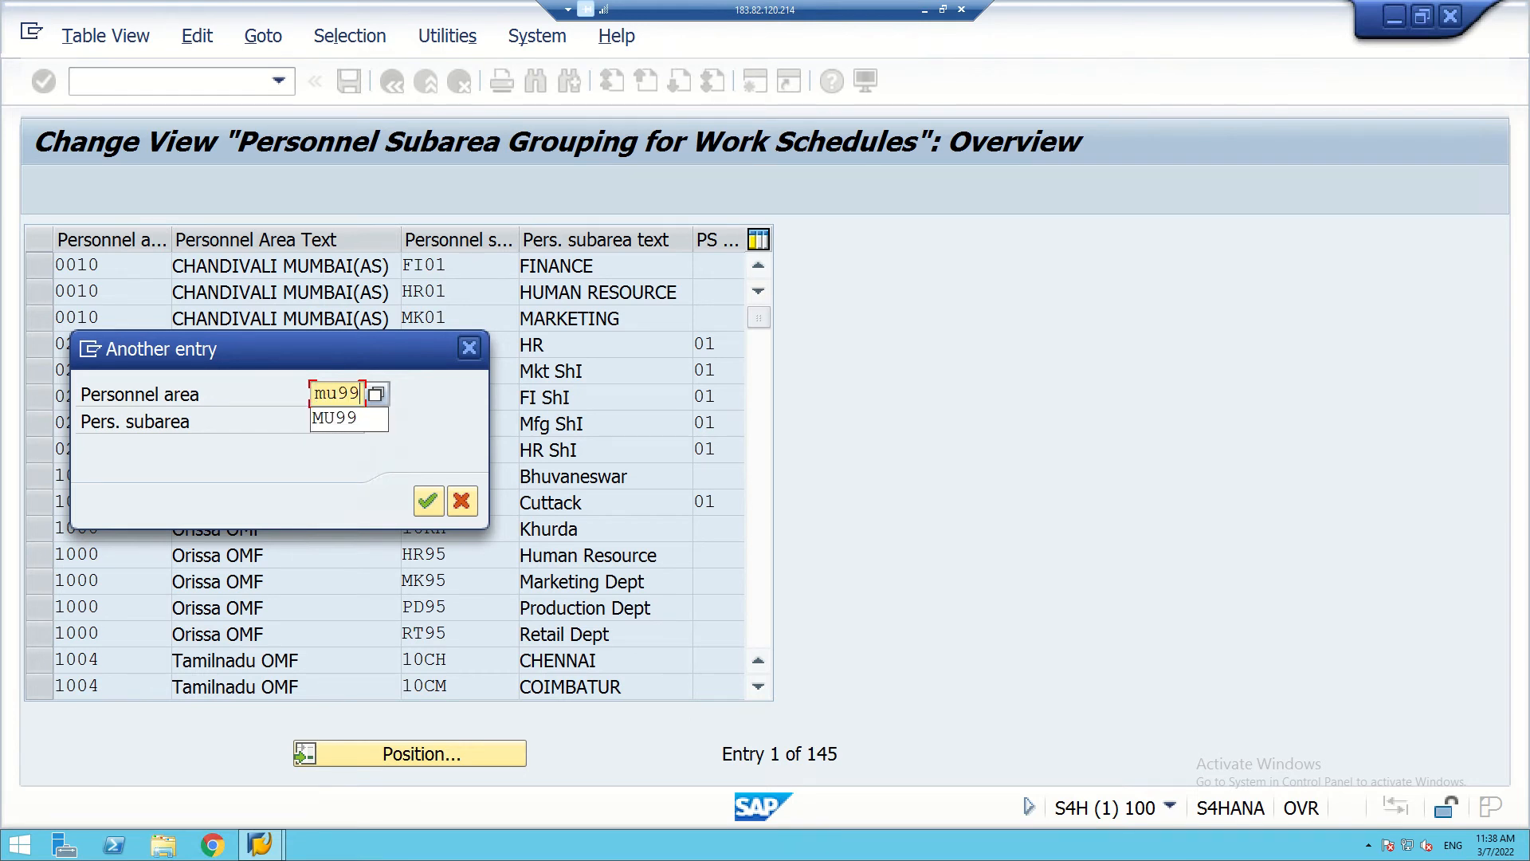
{"action": "key", "text": "Return"}
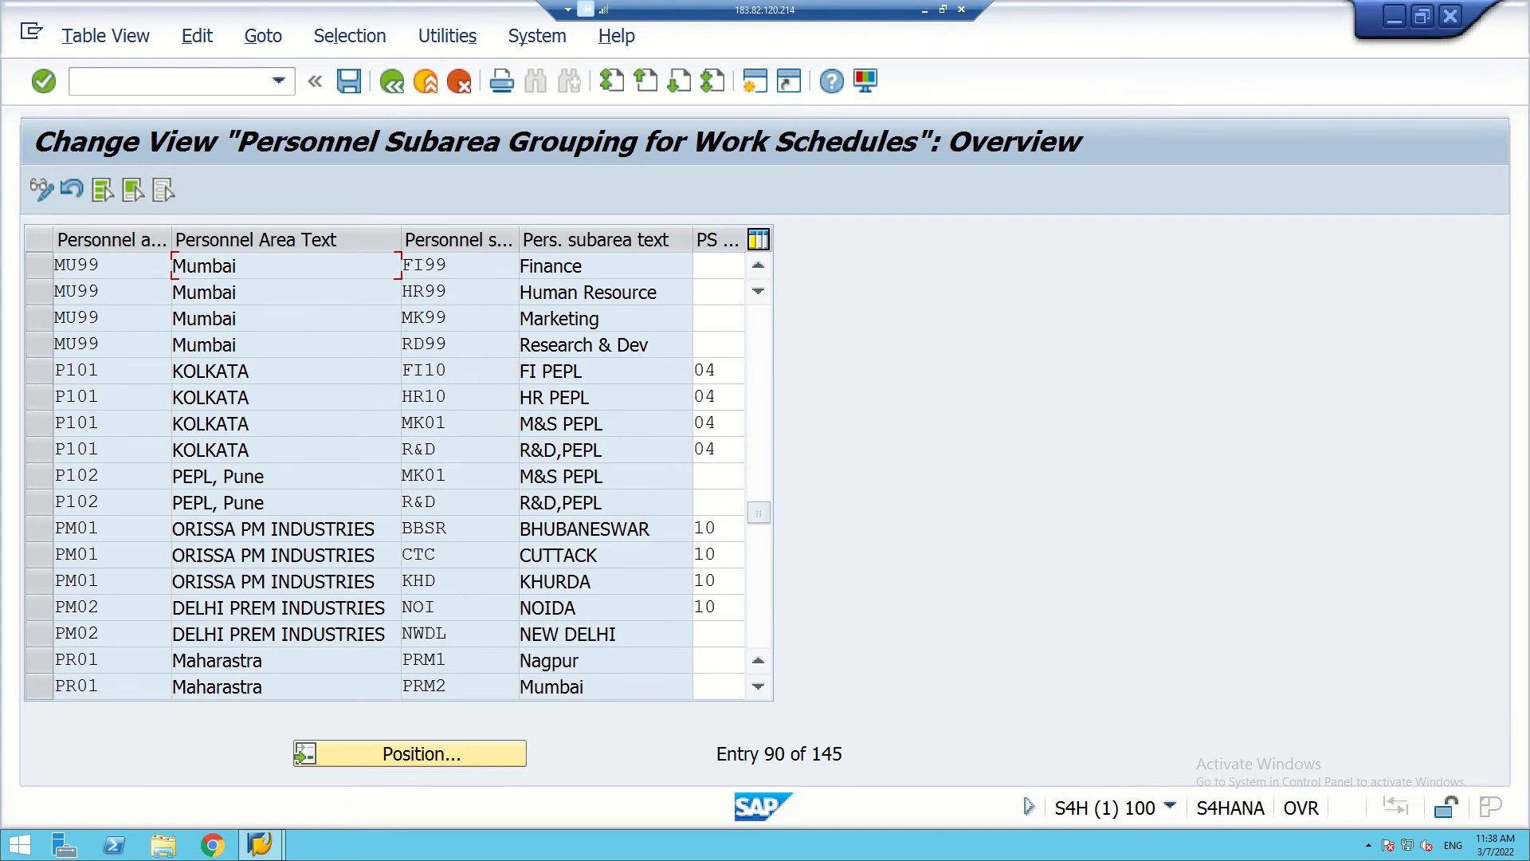
{"action": "left_click", "coordinate": [718, 266]}
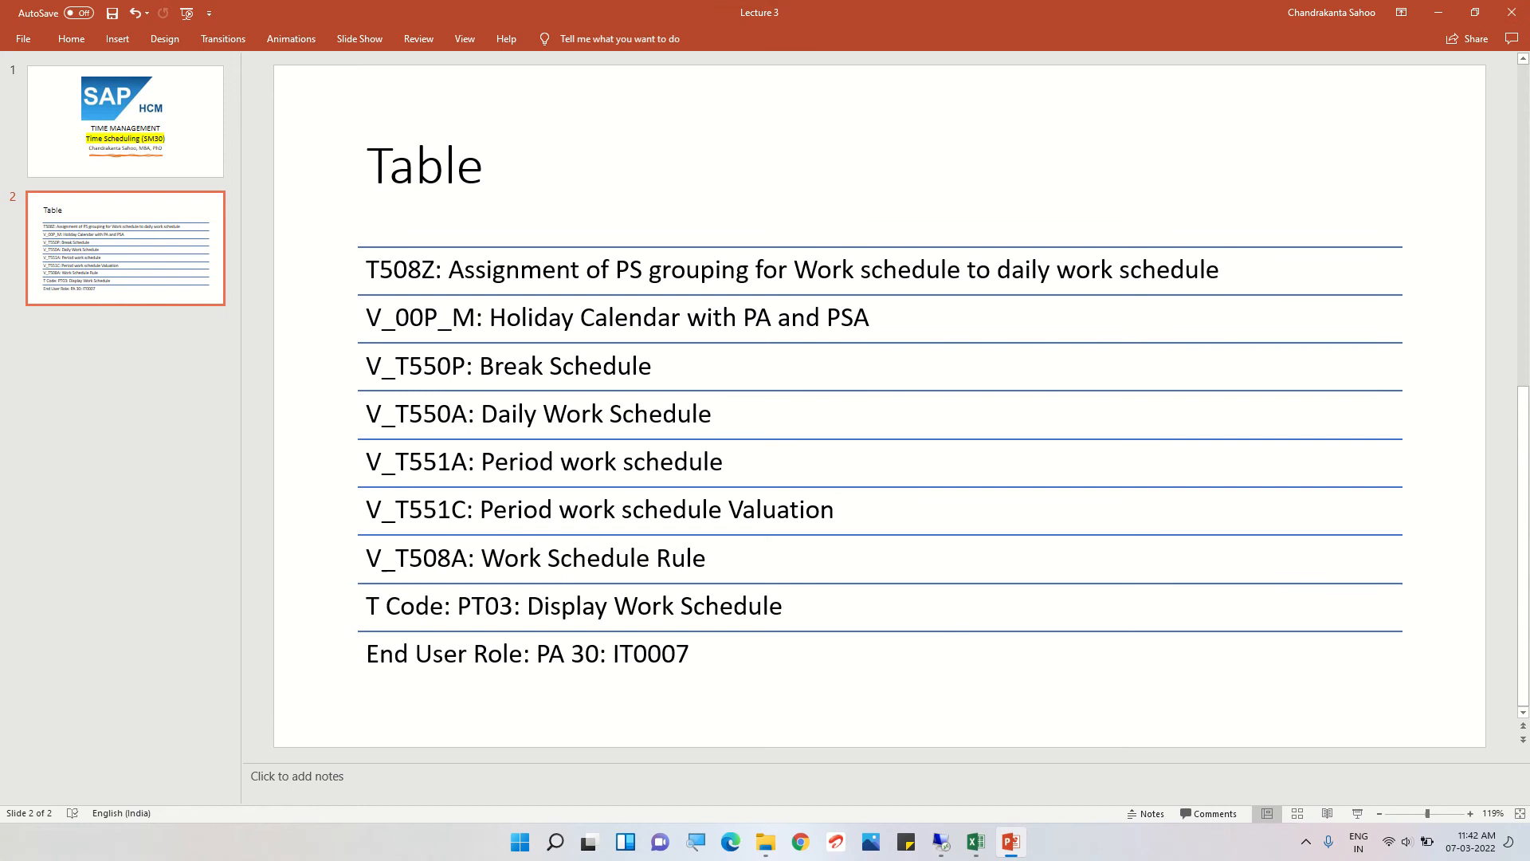
- Switch to the PRESENTATION workbook in Excel, check the personnel areas in the Enterprise Structure table, and return to the SAP session
{"action": "left_click", "coordinate": [976, 841]}
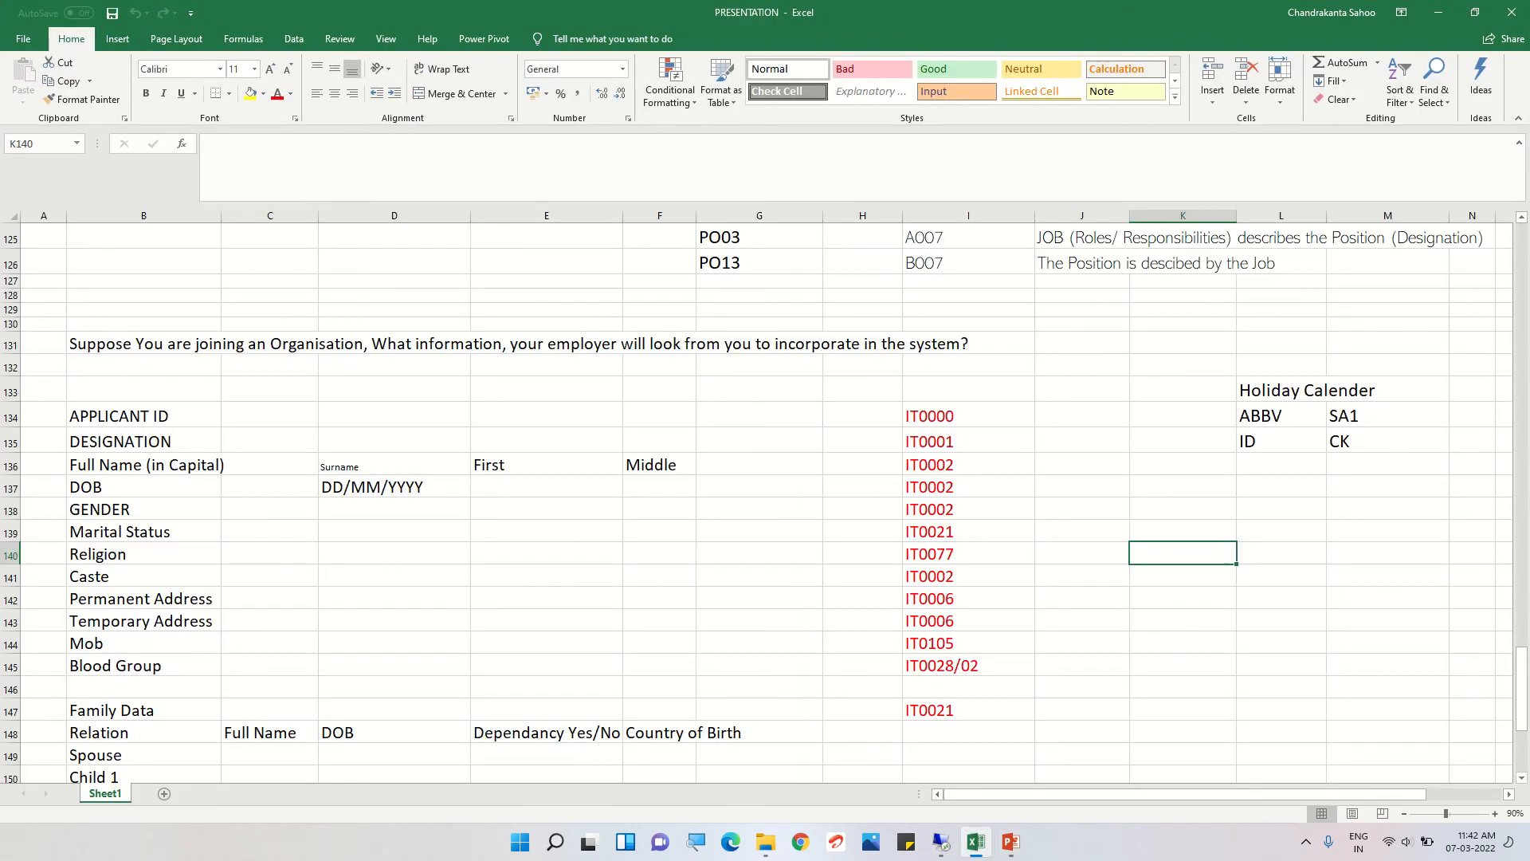
{"action": "scroll", "coordinate": [765, 502], "scroll_direction": "up", "scroll_amount": 11}
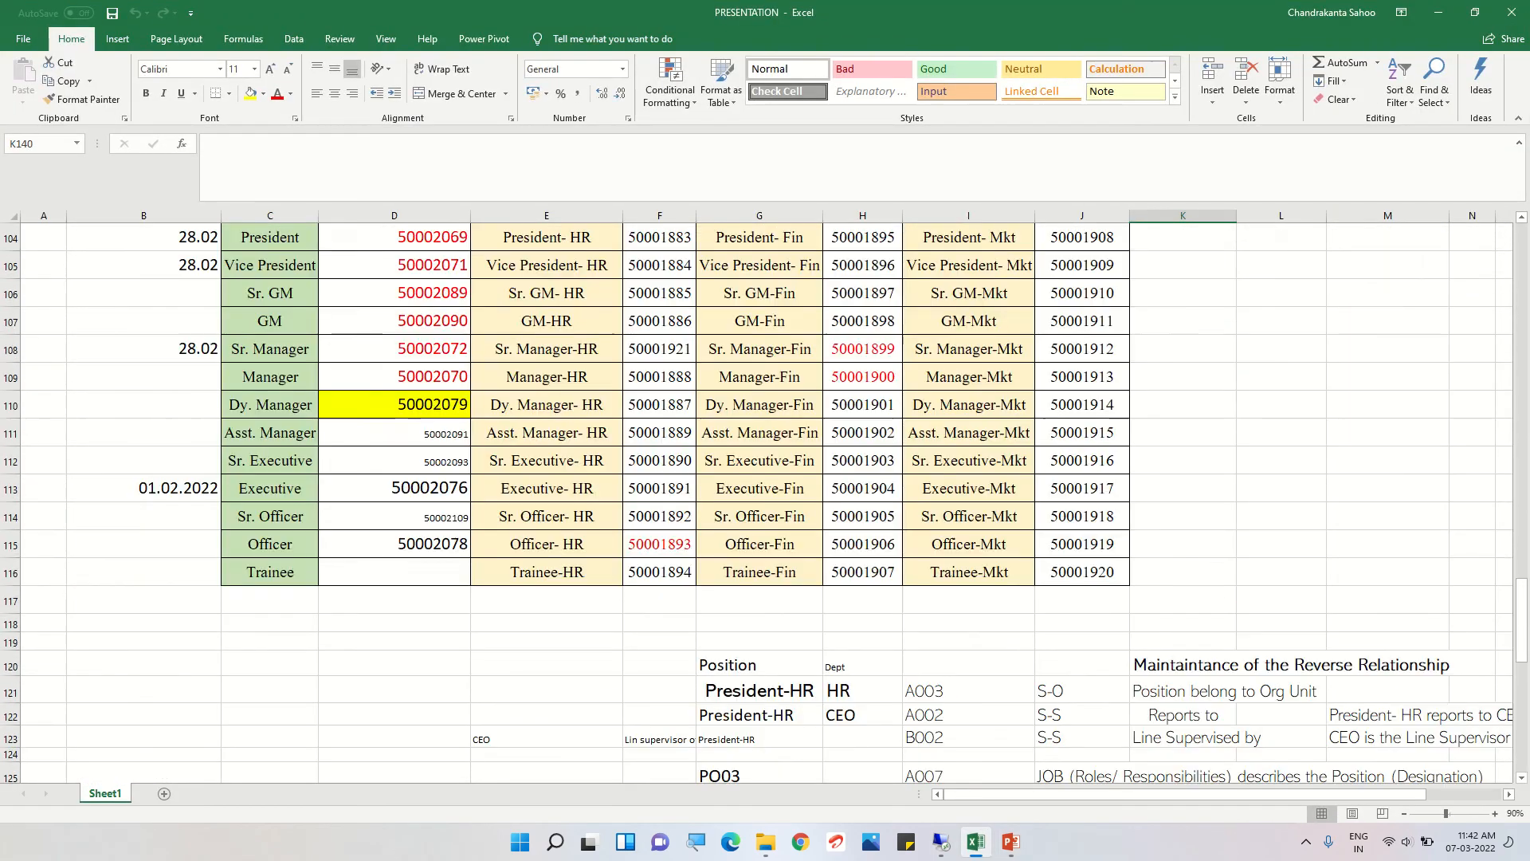
{"action": "scroll", "coordinate": [765, 502], "scroll_direction": "up", "scroll_amount": 6}
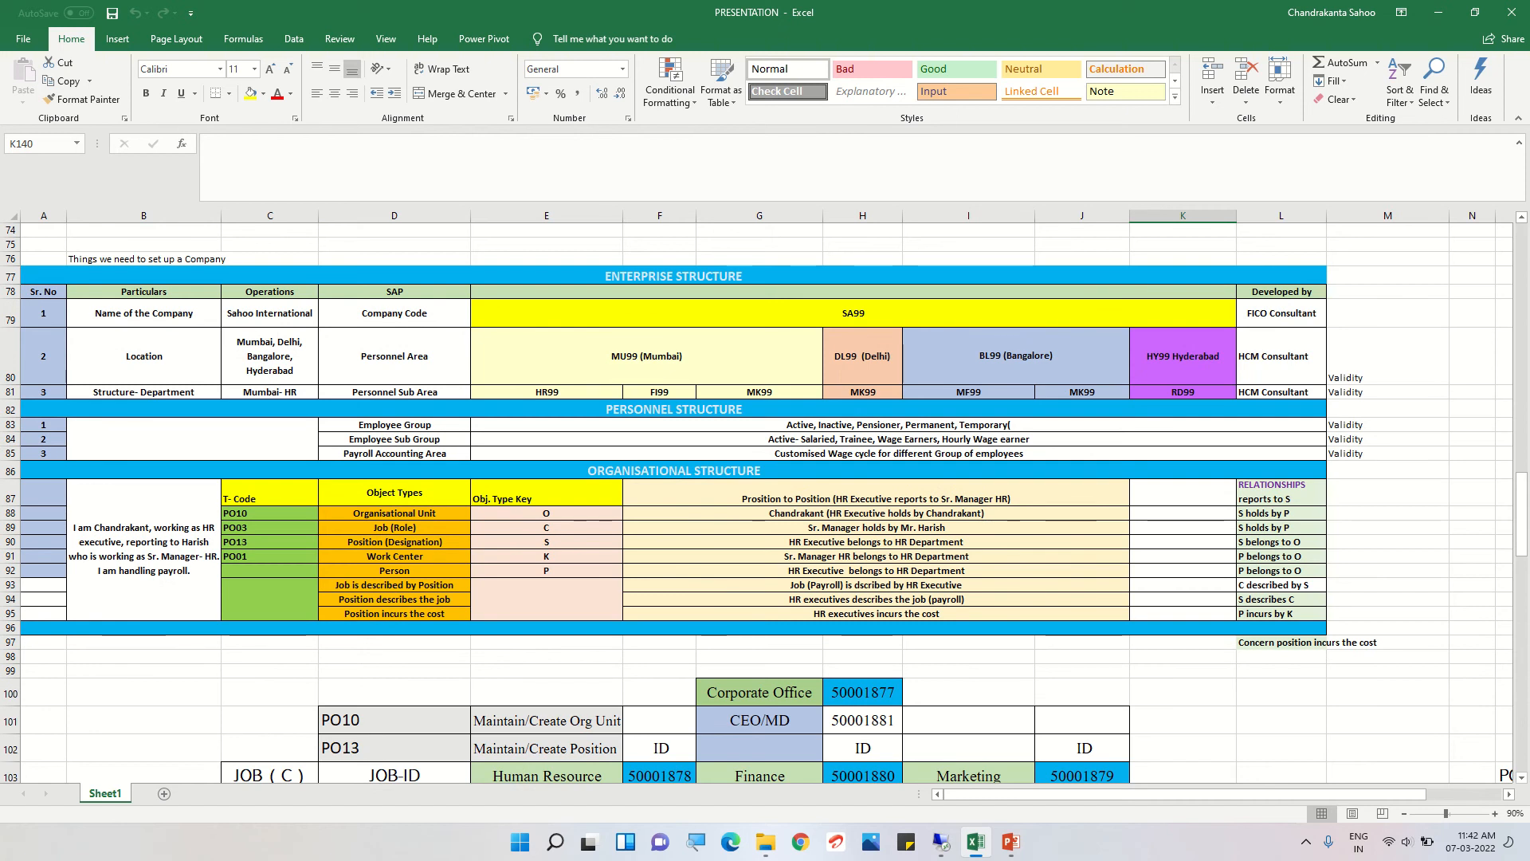
{"action": "left_click", "coordinate": [646, 356]}
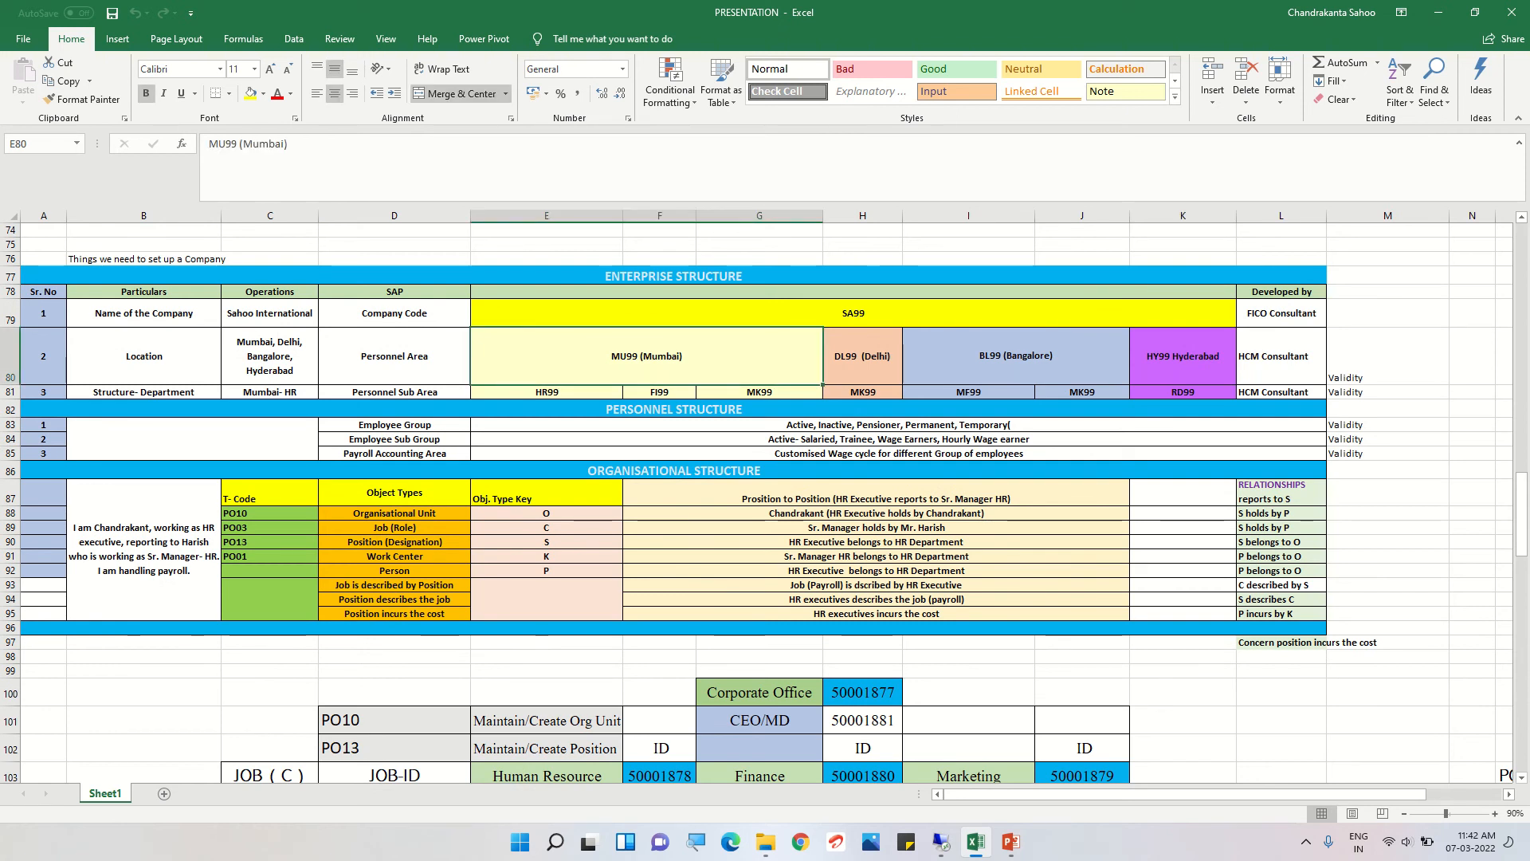
{"action": "key", "text": "Right"}
{"action": "key", "text": "Right"}
{"action": "key", "text": "Right"}
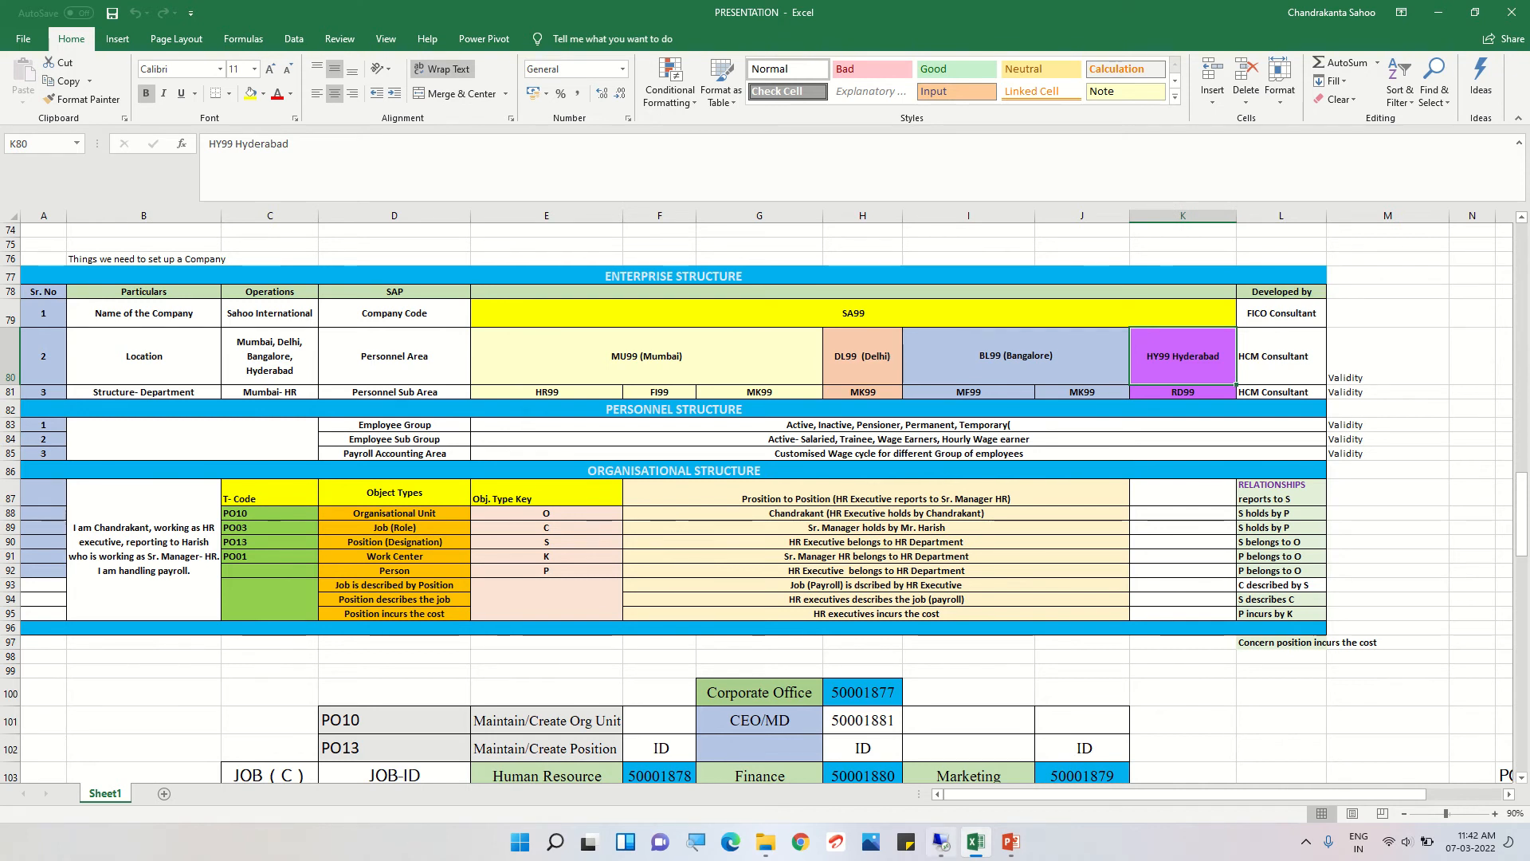
{"action": "left_click", "coordinate": [941, 842]}
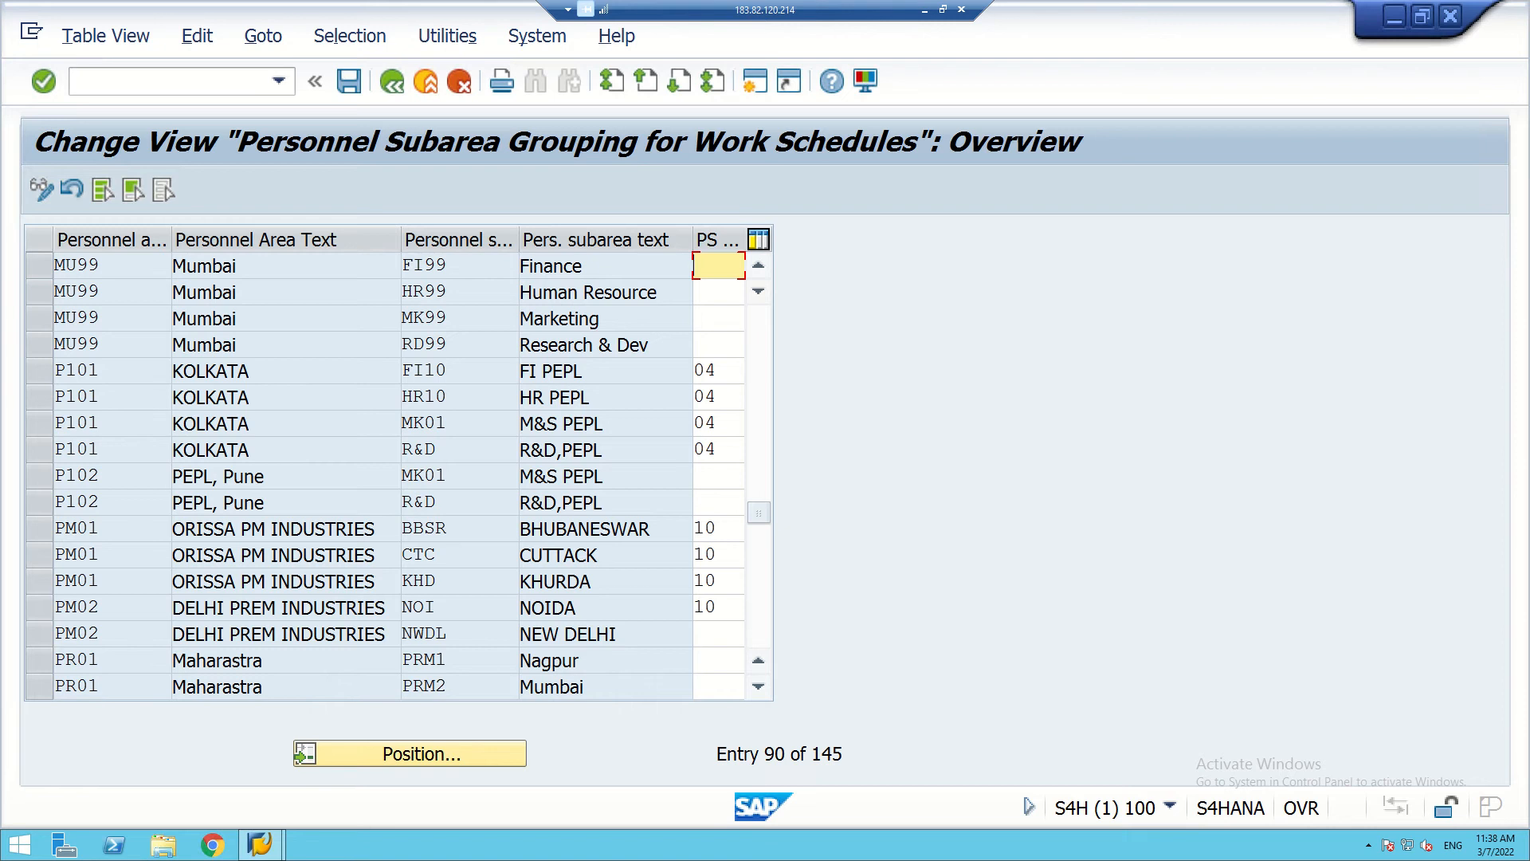
- Assign grouping 70 to the MU99 Finance, Human Resource and Marketing subareas and save under the proposed holiday calendar customizing request
{"action": "type", "text": "70"}
{"action": "key", "text": "Down"}
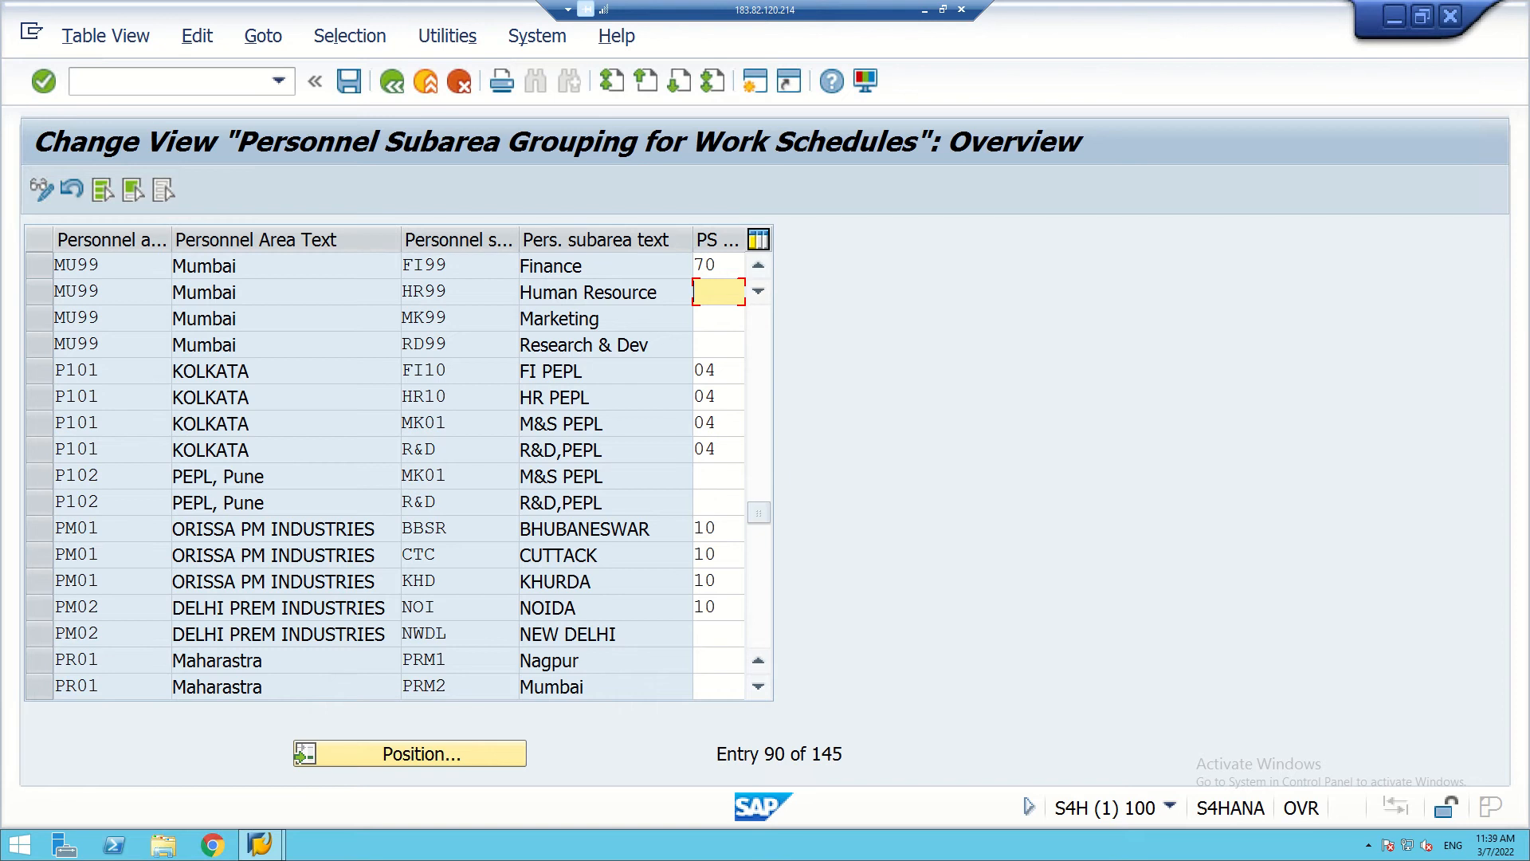
{"action": "type", "text": "70"}
{"action": "key", "text": "Down"}
{"action": "type", "text": "70"}
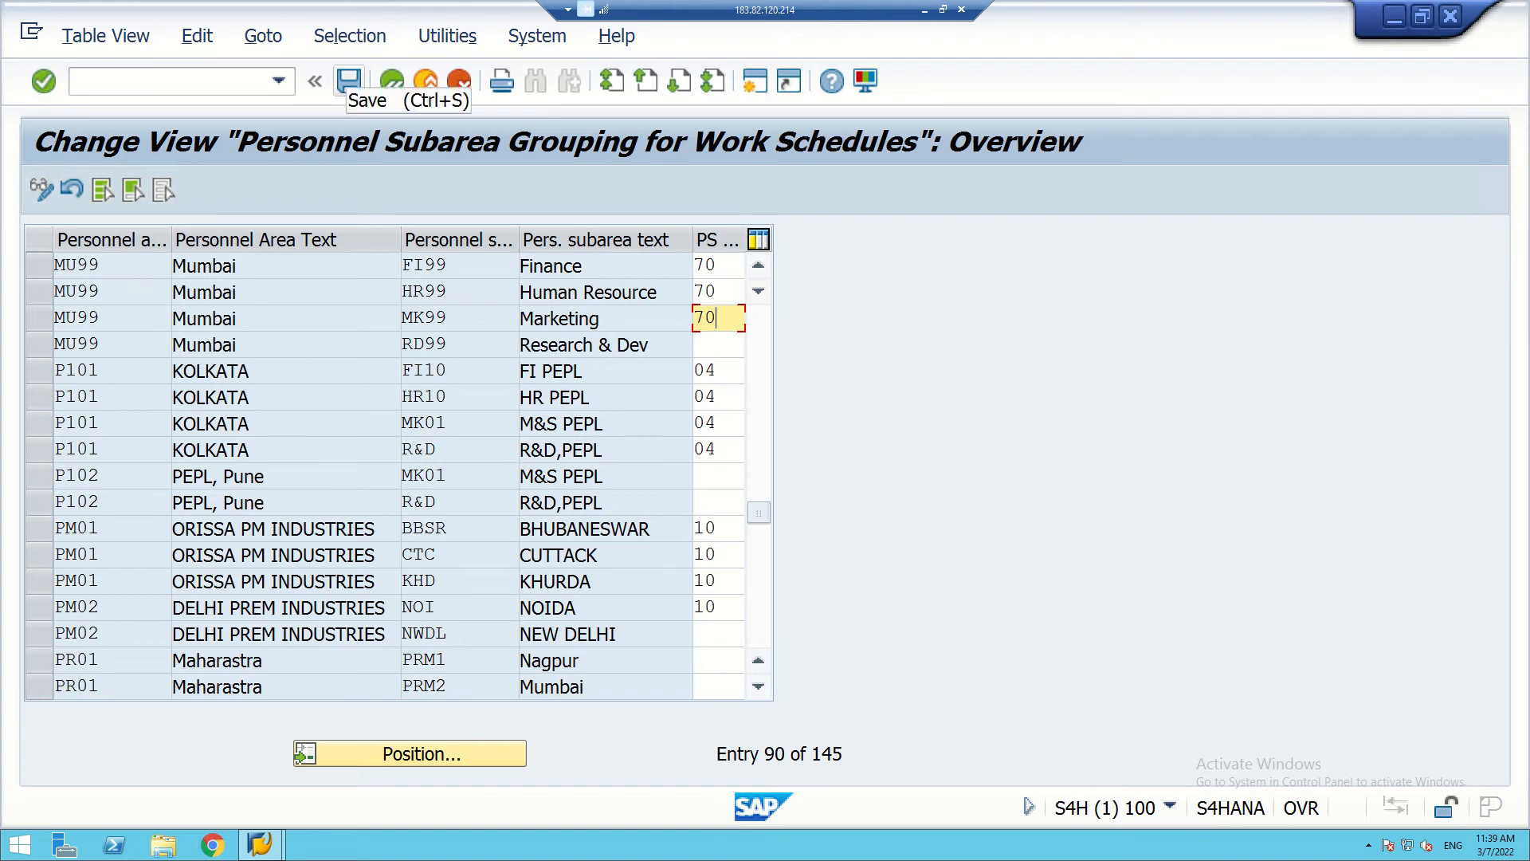
{"action": "left_click", "coordinate": [349, 80]}
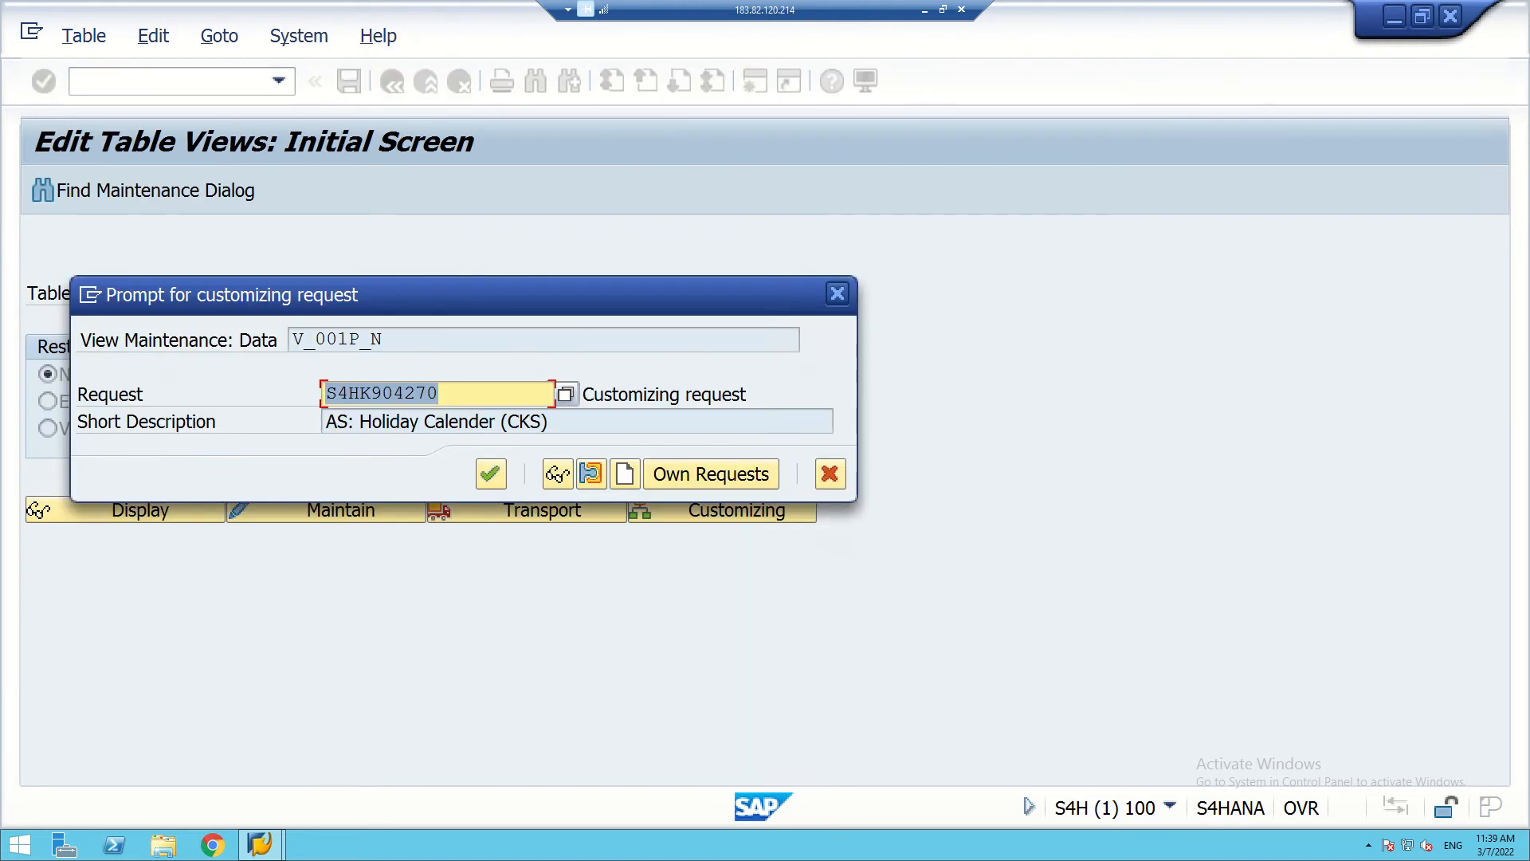
{"action": "left_click", "coordinate": [490, 474]}
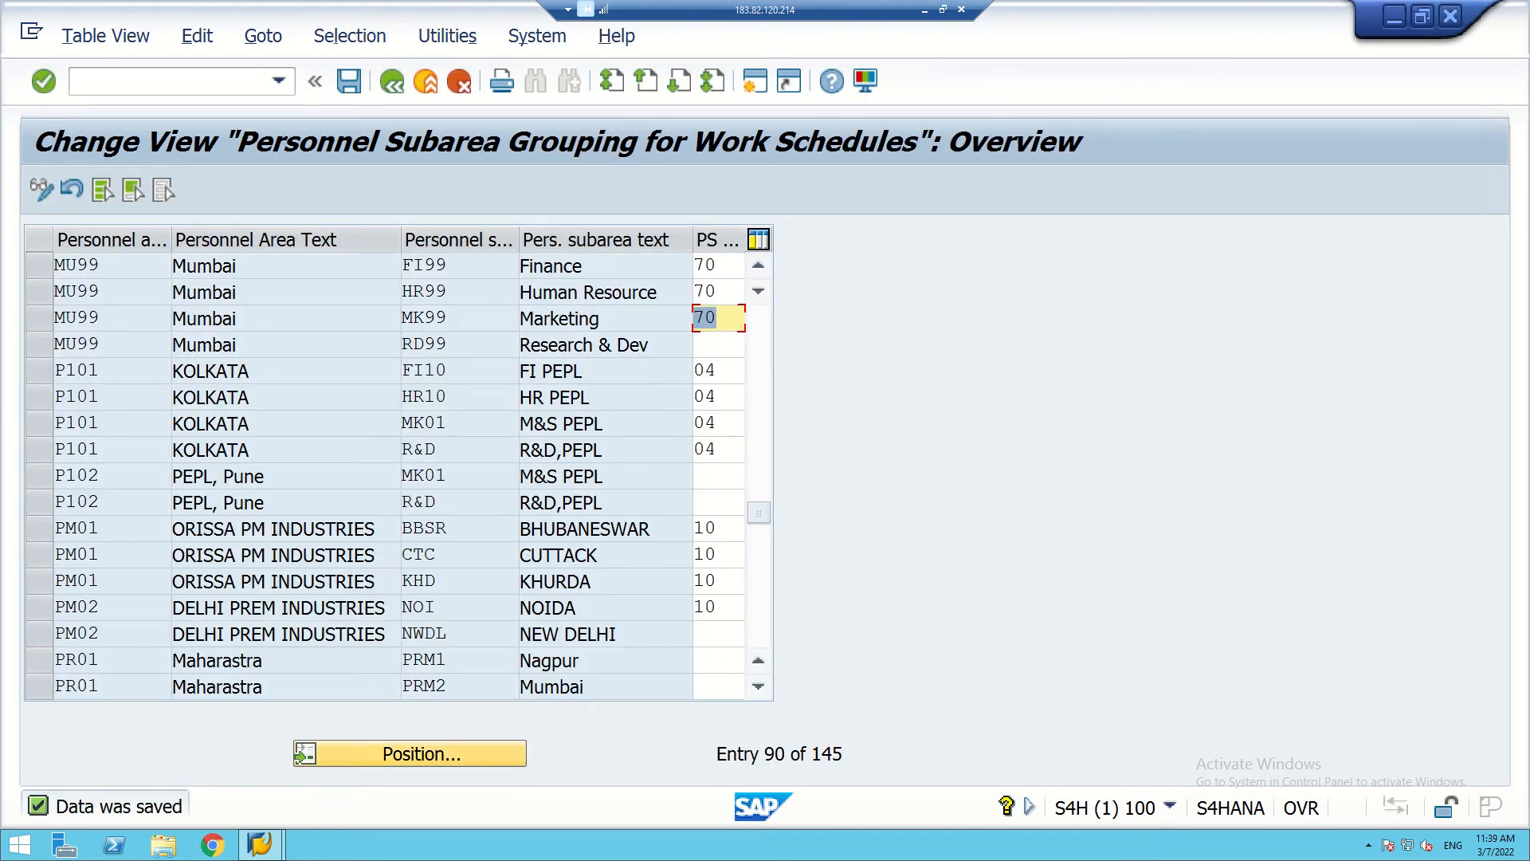
- Position the subarea grouping list at personnel area DL99
{"action": "left_click", "coordinate": [410, 753]}
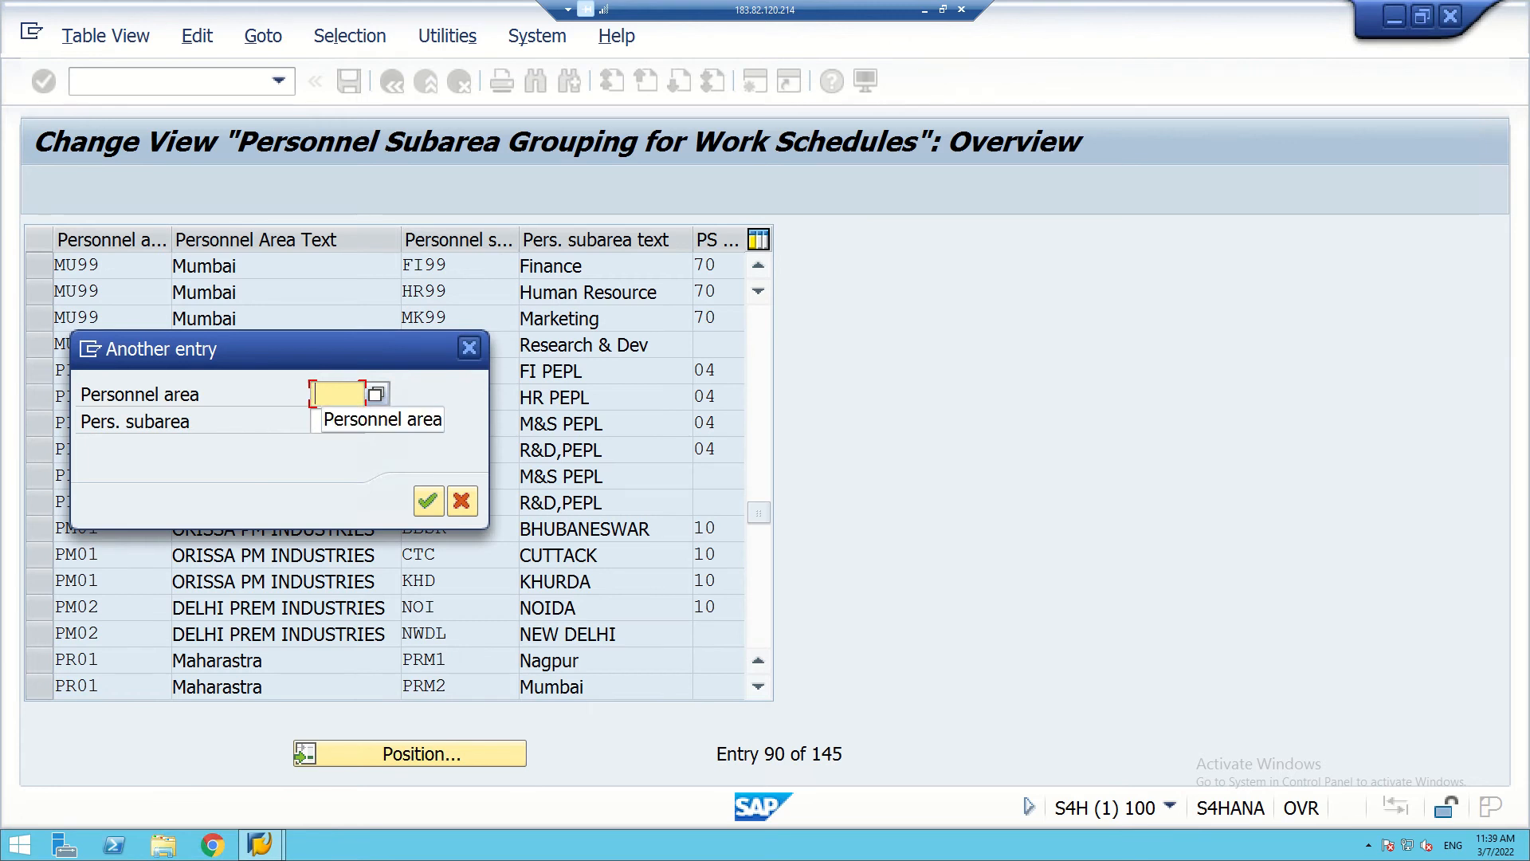
{"action": "type", "text": "dl"}
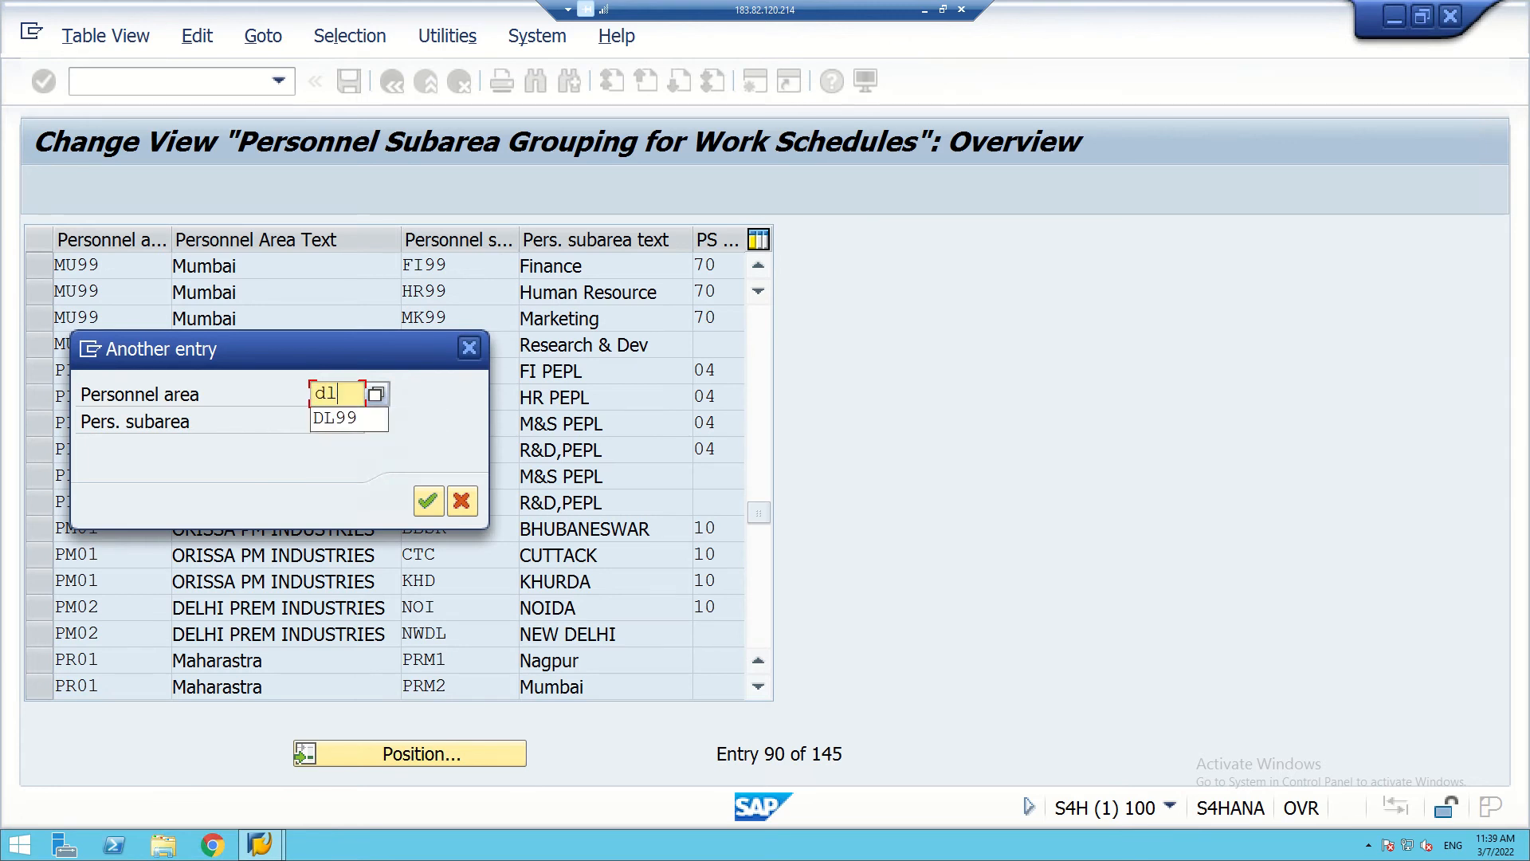
{"action": "key", "text": "Down"}
{"action": "key", "text": "Return"}
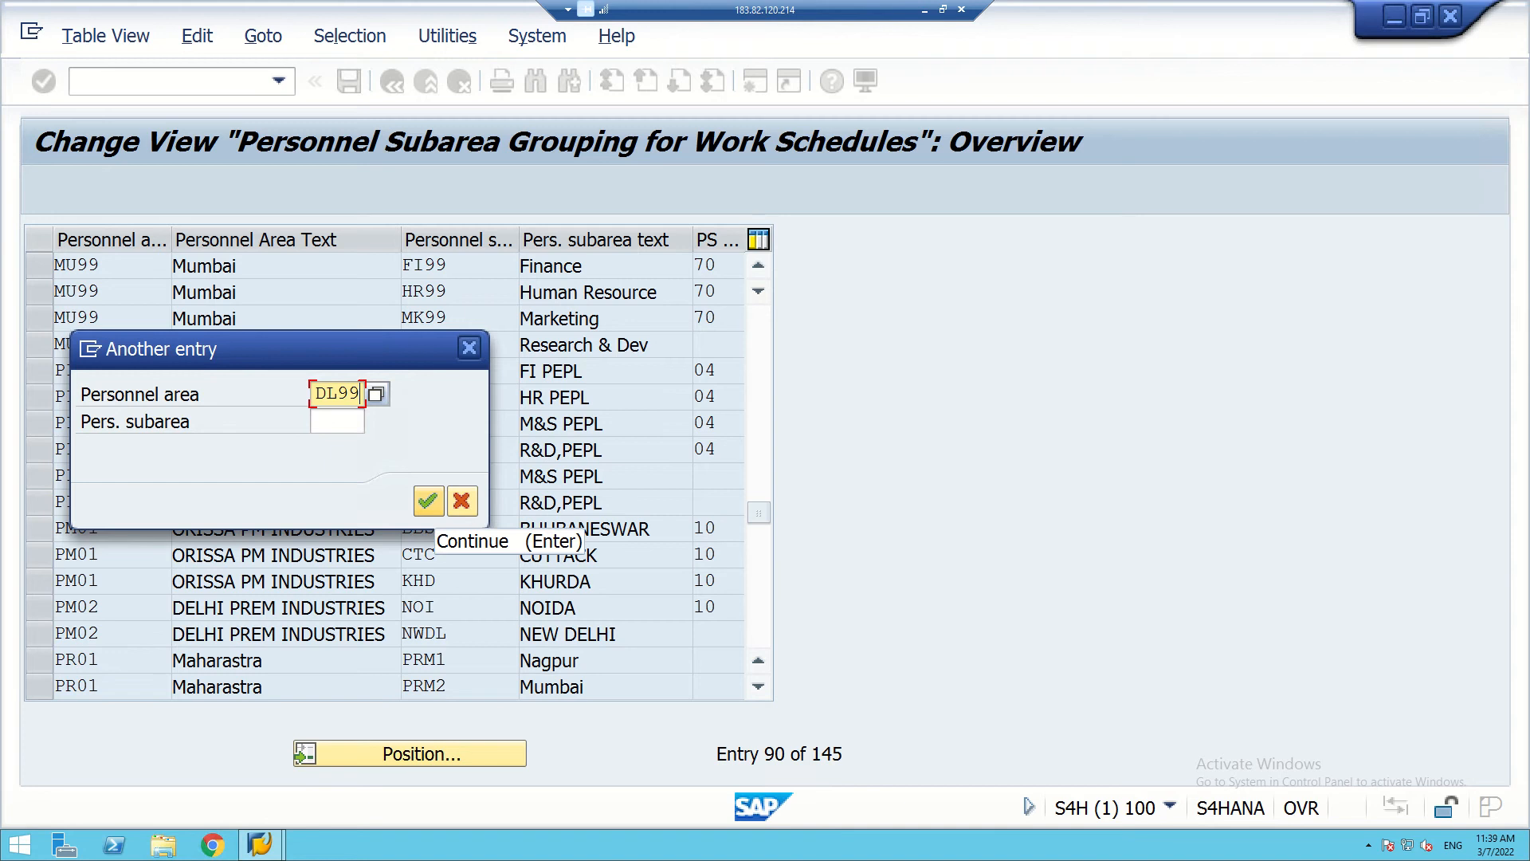
{"action": "left_click", "coordinate": [428, 501]}
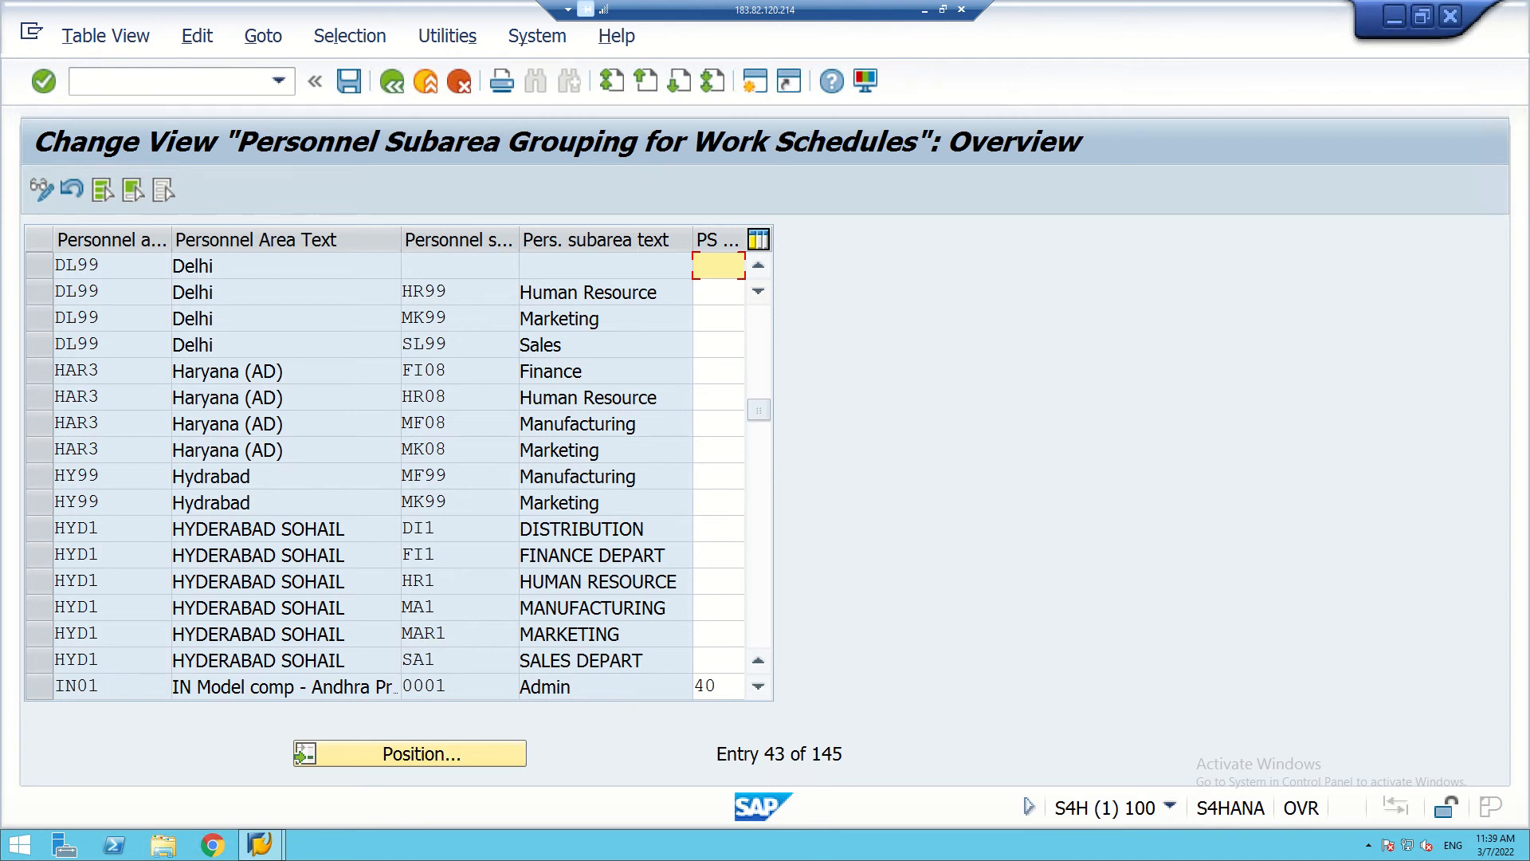
- Assign grouping 70 to the DL99 Human Resource, Marketing and Sales subareas and save the entries
{"action": "left_click", "coordinate": [718, 293]}
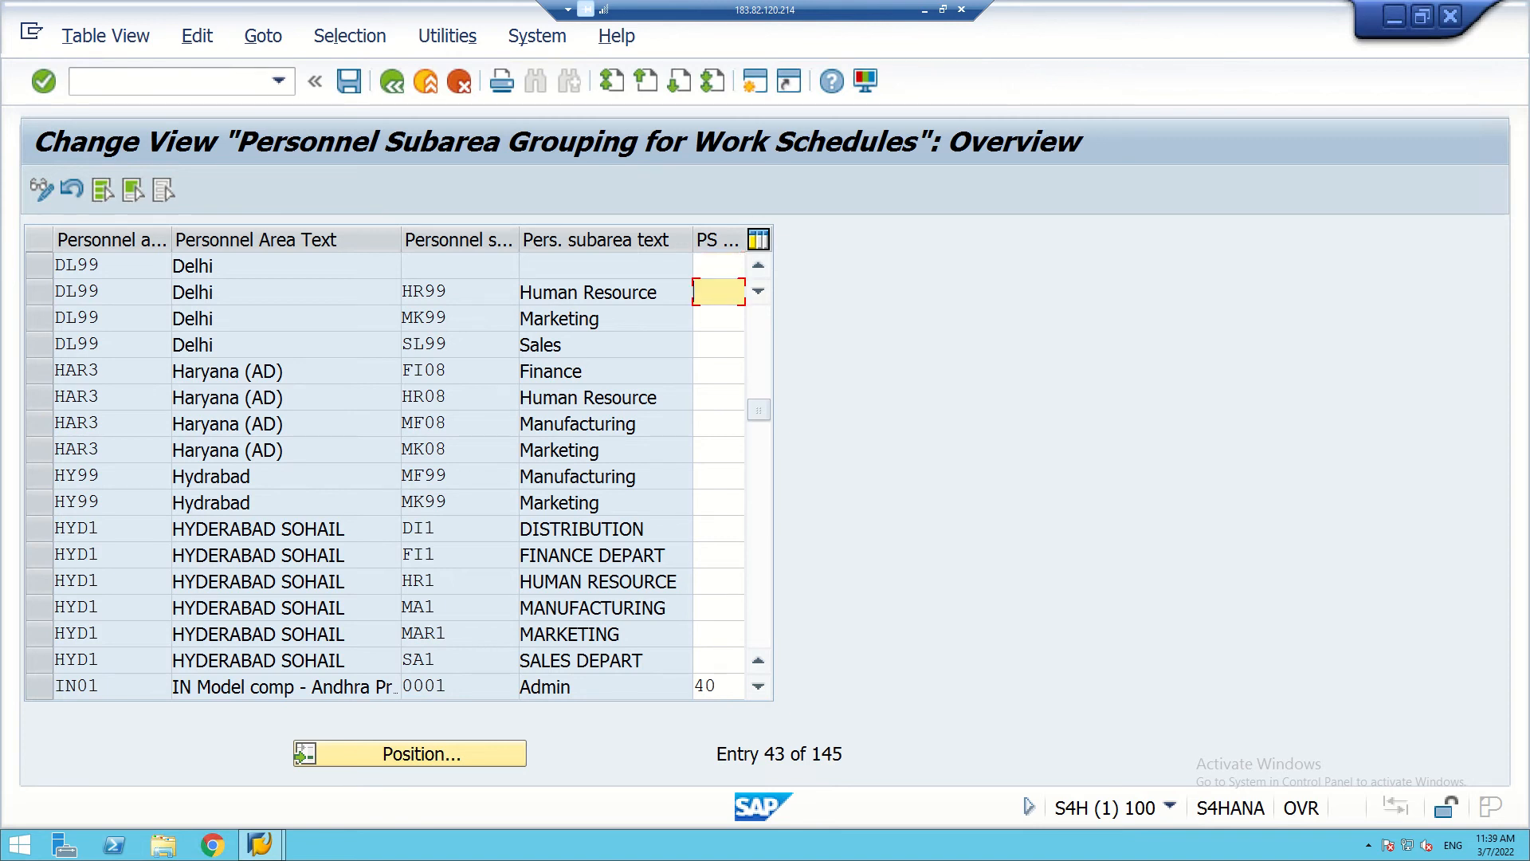
{"action": "type", "text": "70"}
{"action": "left_click", "coordinate": [719, 318]}
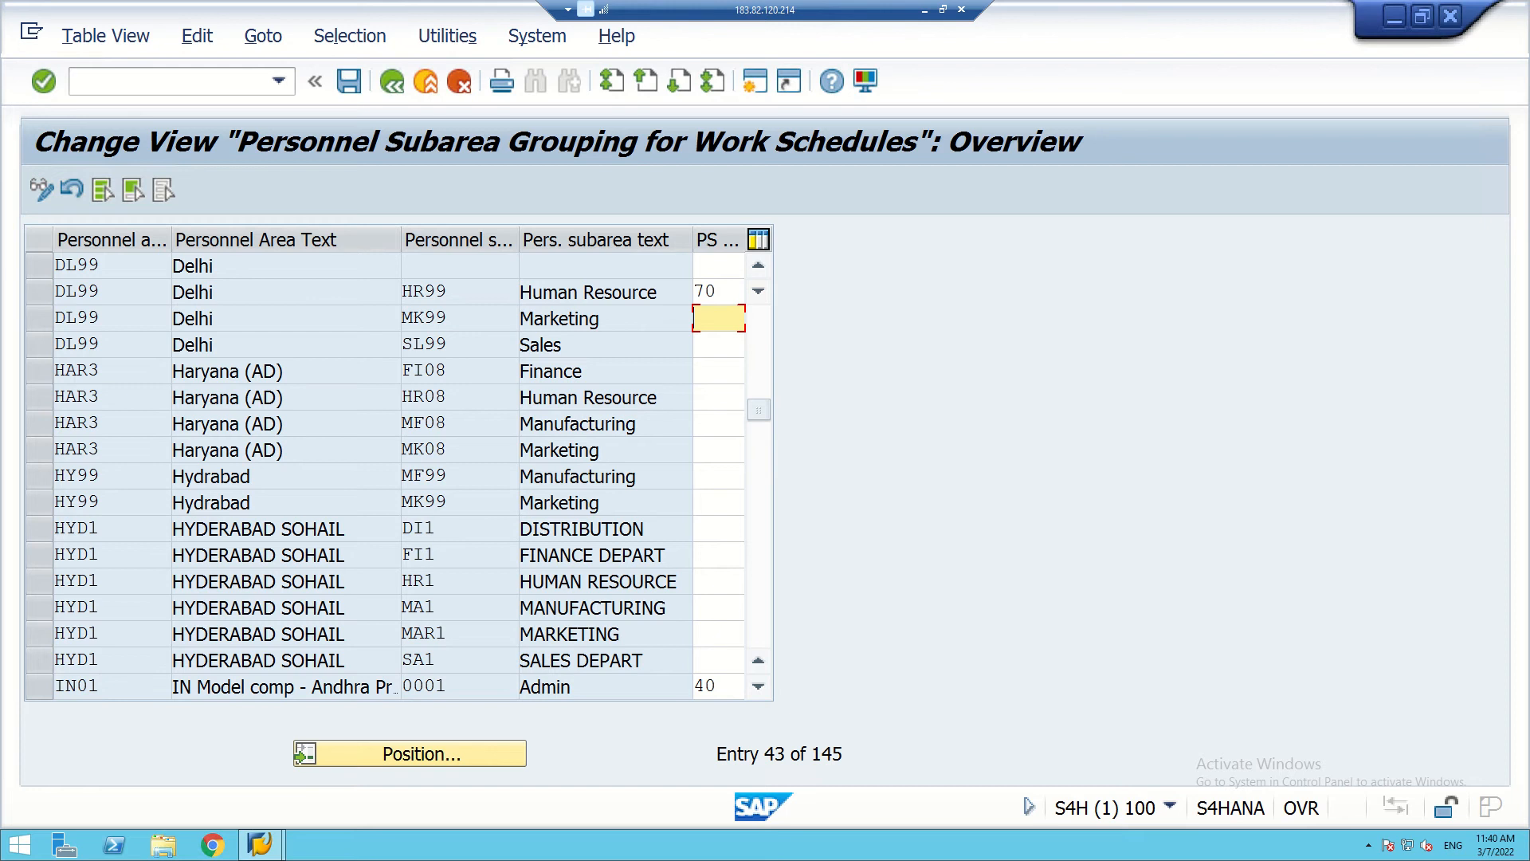
{"action": "type", "text": "70"}
{"action": "left_click", "coordinate": [719, 345]}
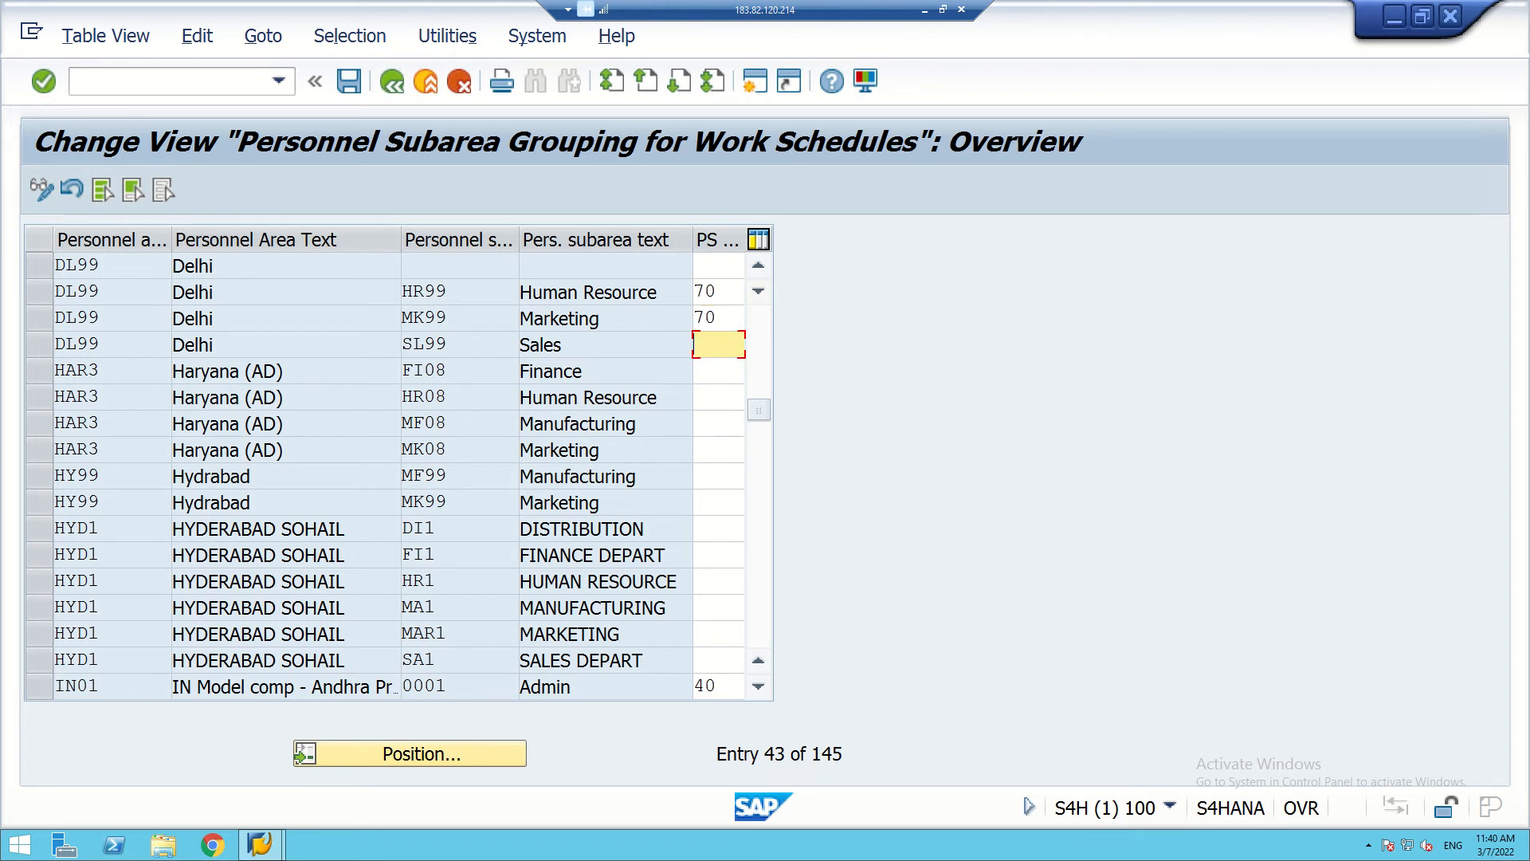
{"action": "type", "text": "70"}
{"action": "left_click", "coordinate": [348, 80]}
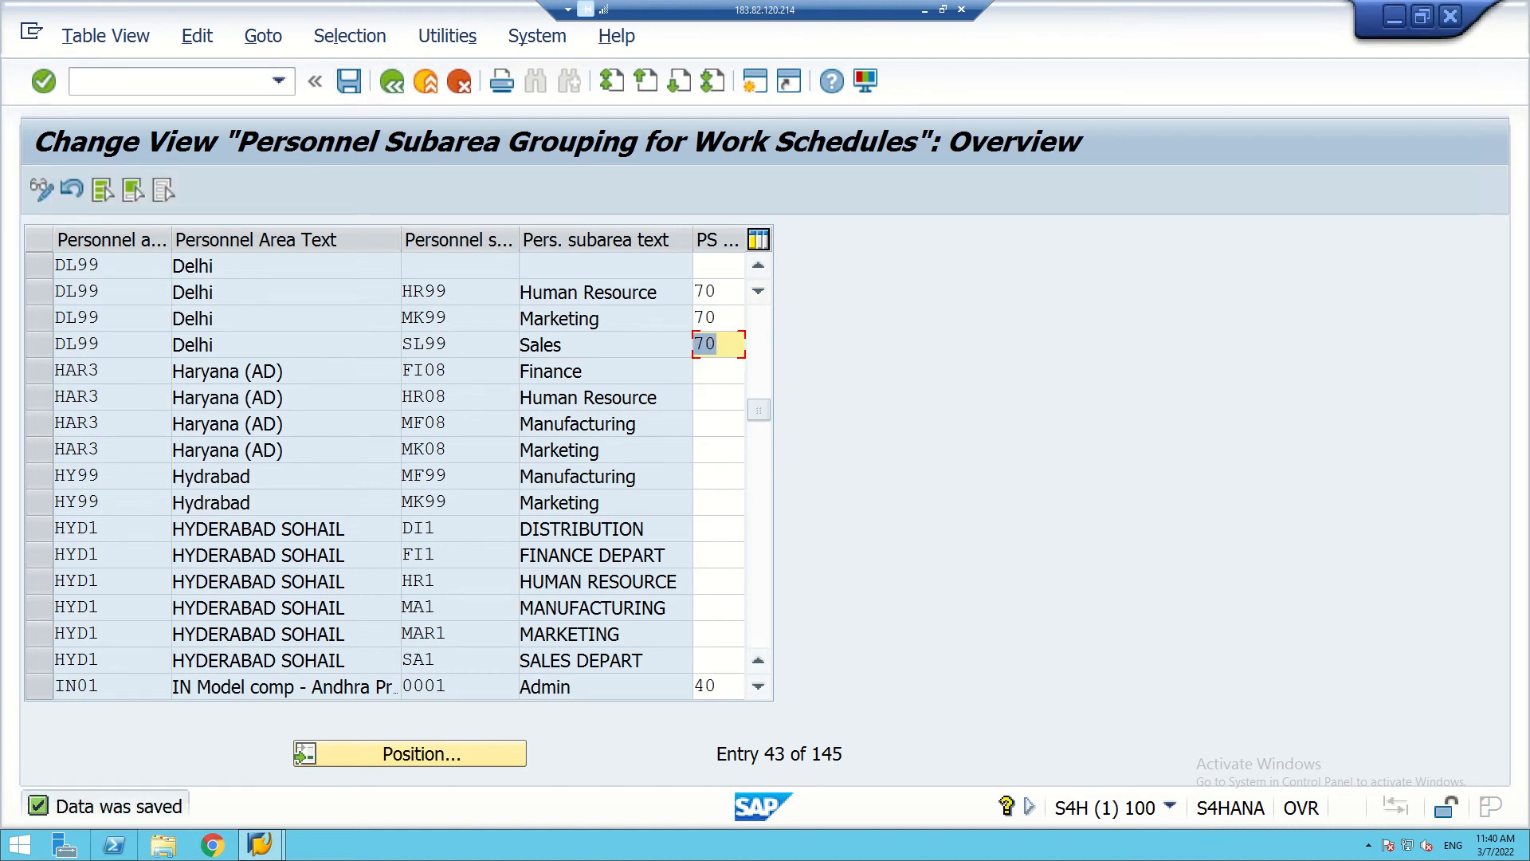
- Position the subarea grouping list at personnel area HY99
{"action": "left_click", "coordinate": [422, 753]}
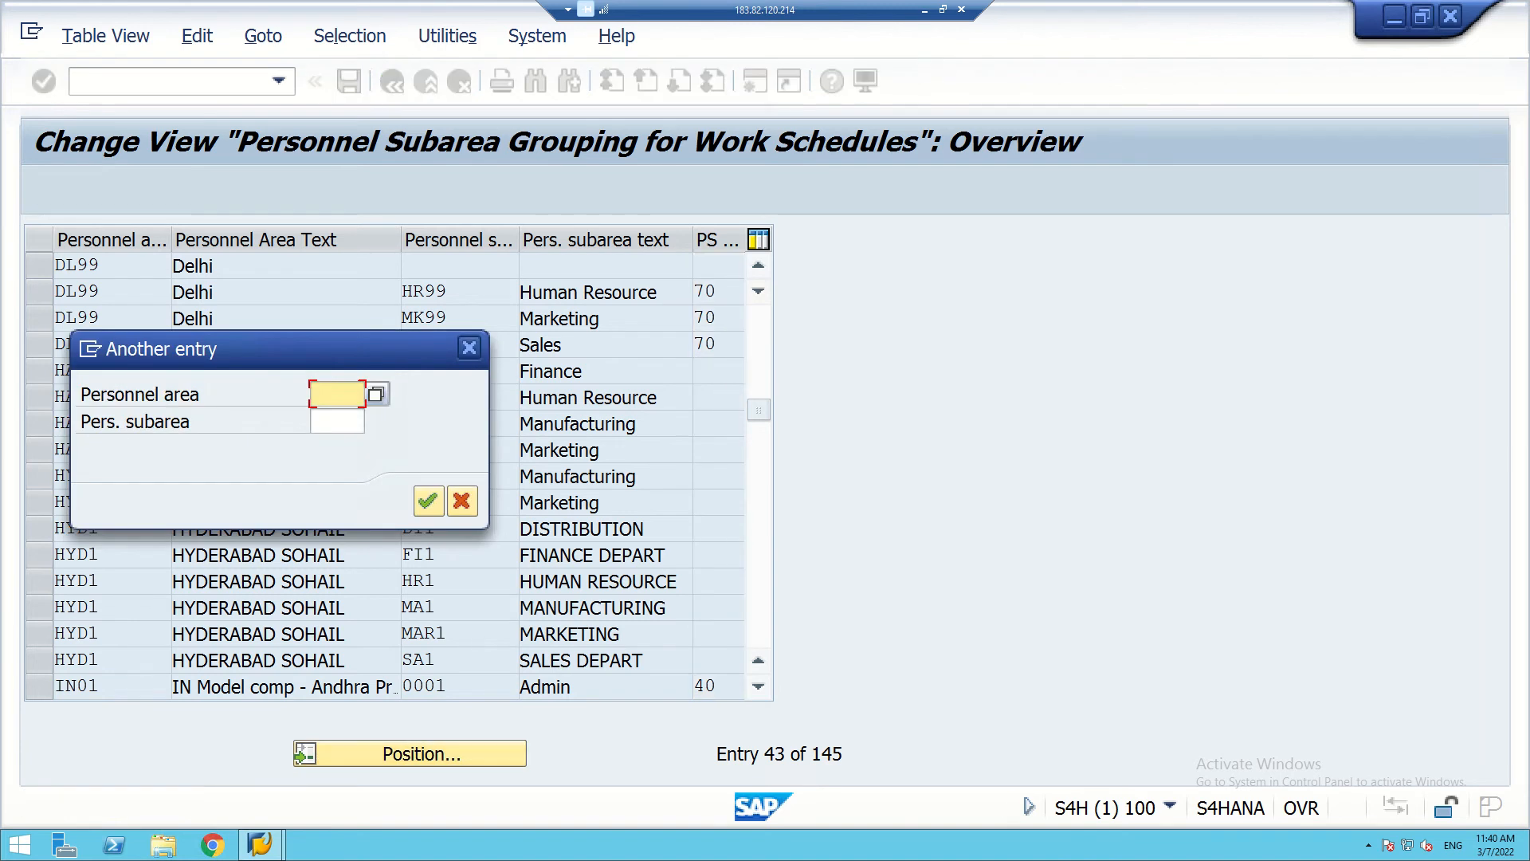
{"action": "type", "text": "hy99"}
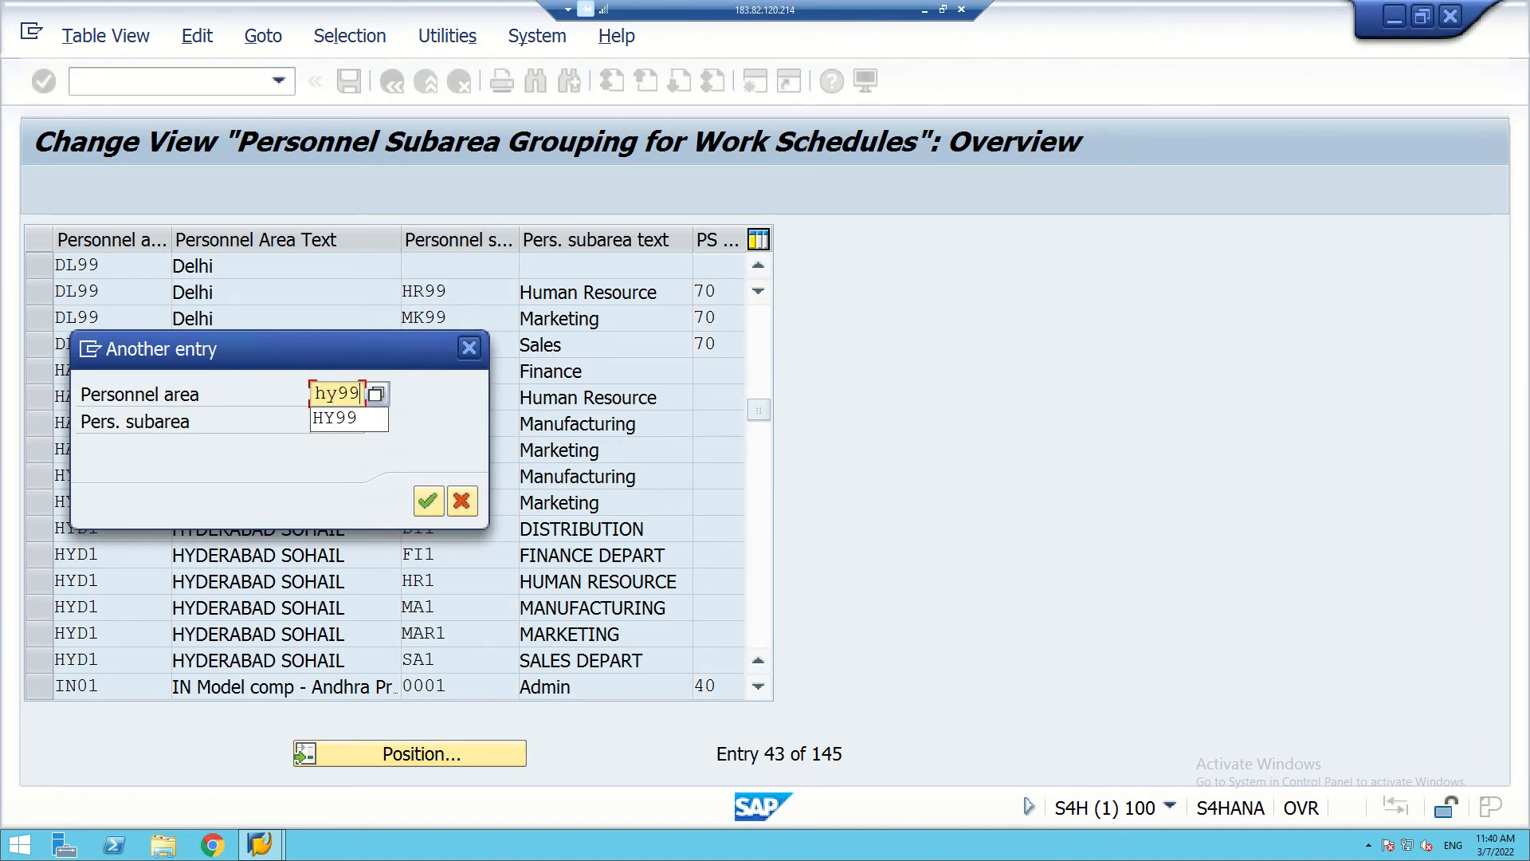
{"action": "left_click", "coordinate": [348, 418]}
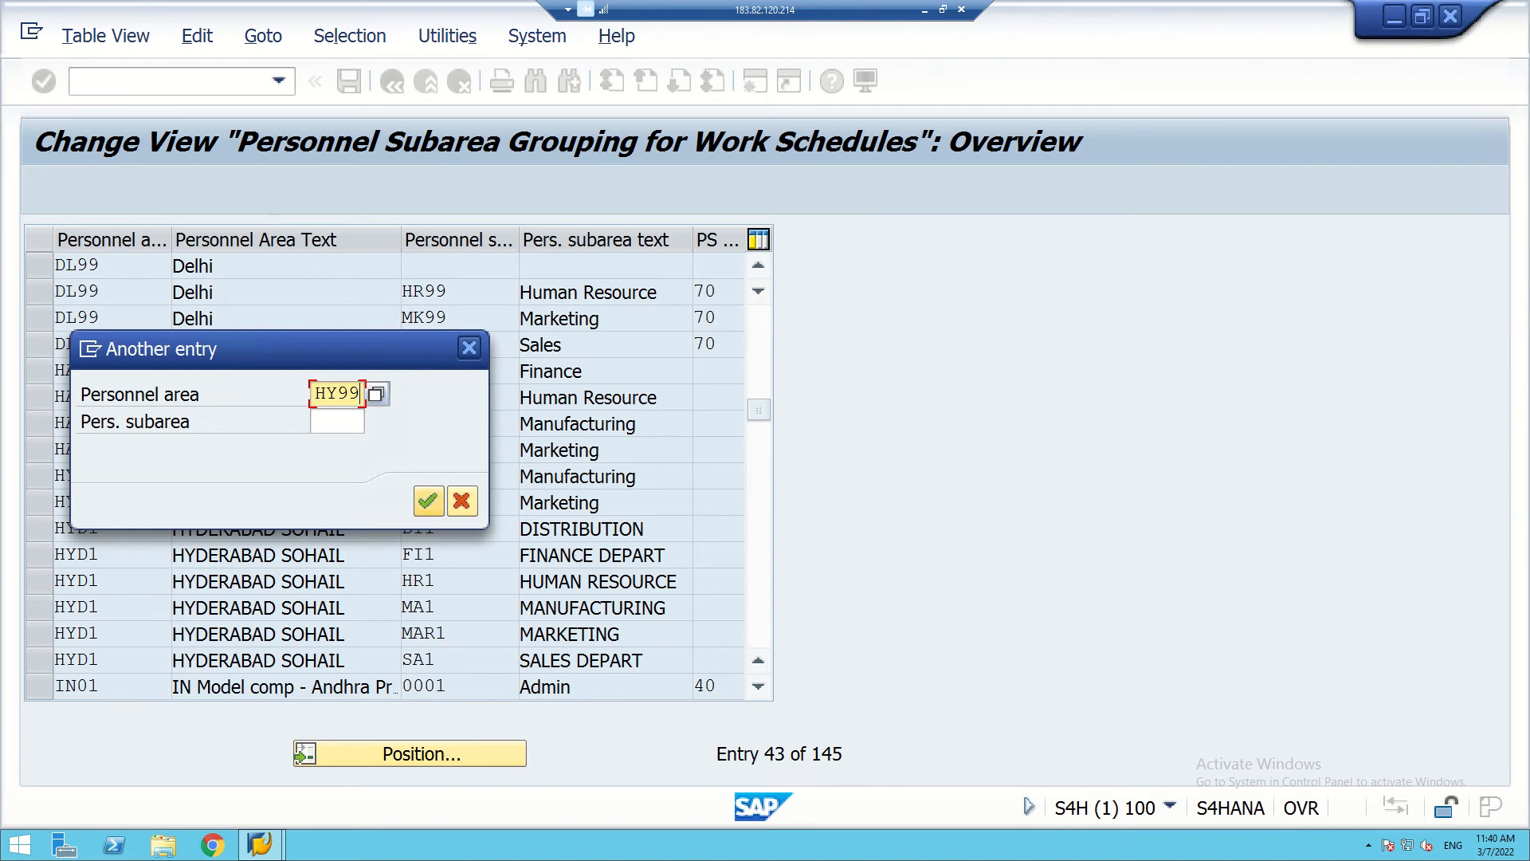
{"action": "key", "text": "Return"}
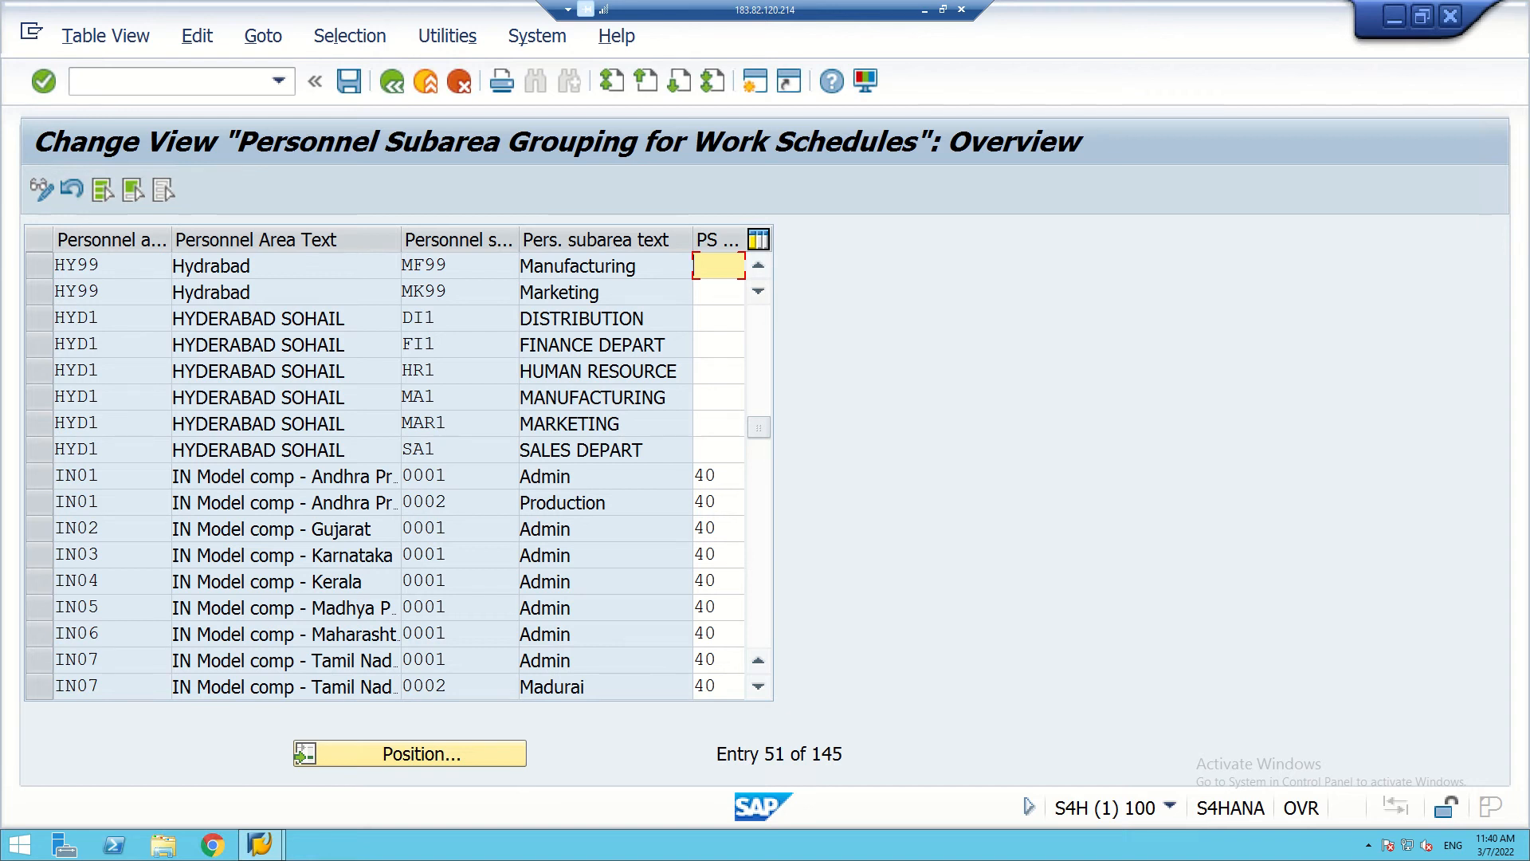
- Assign grouping 70 to the HY99 Manufacturing and Marketing subareas and save the entries
{"action": "type", "text": "70"}
{"action": "left_click", "coordinate": [718, 292]}
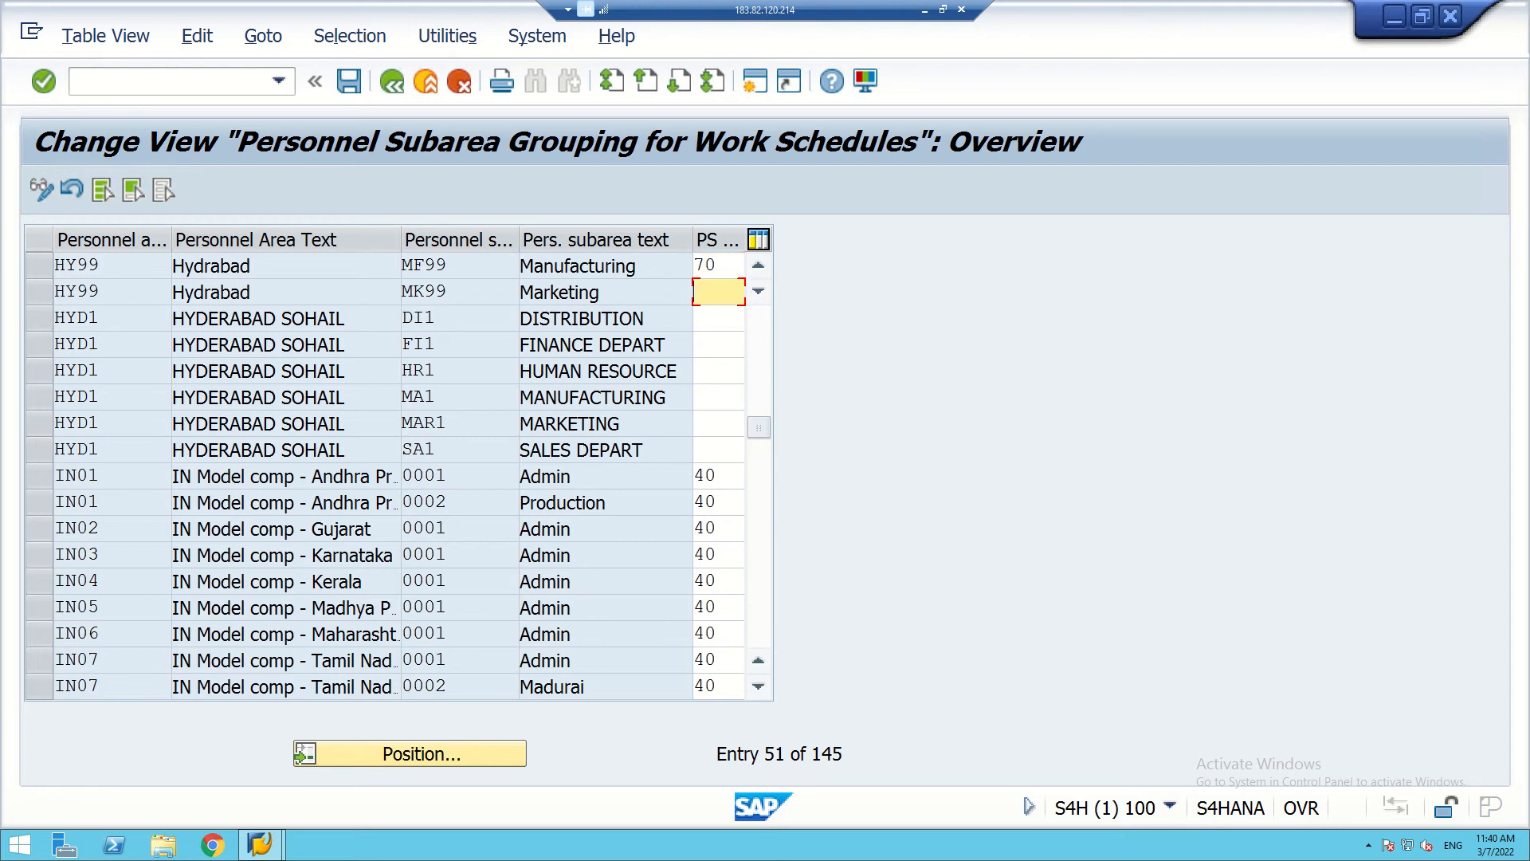
{"action": "type", "text": "70"}
{"action": "left_click", "coordinate": [349, 81]}
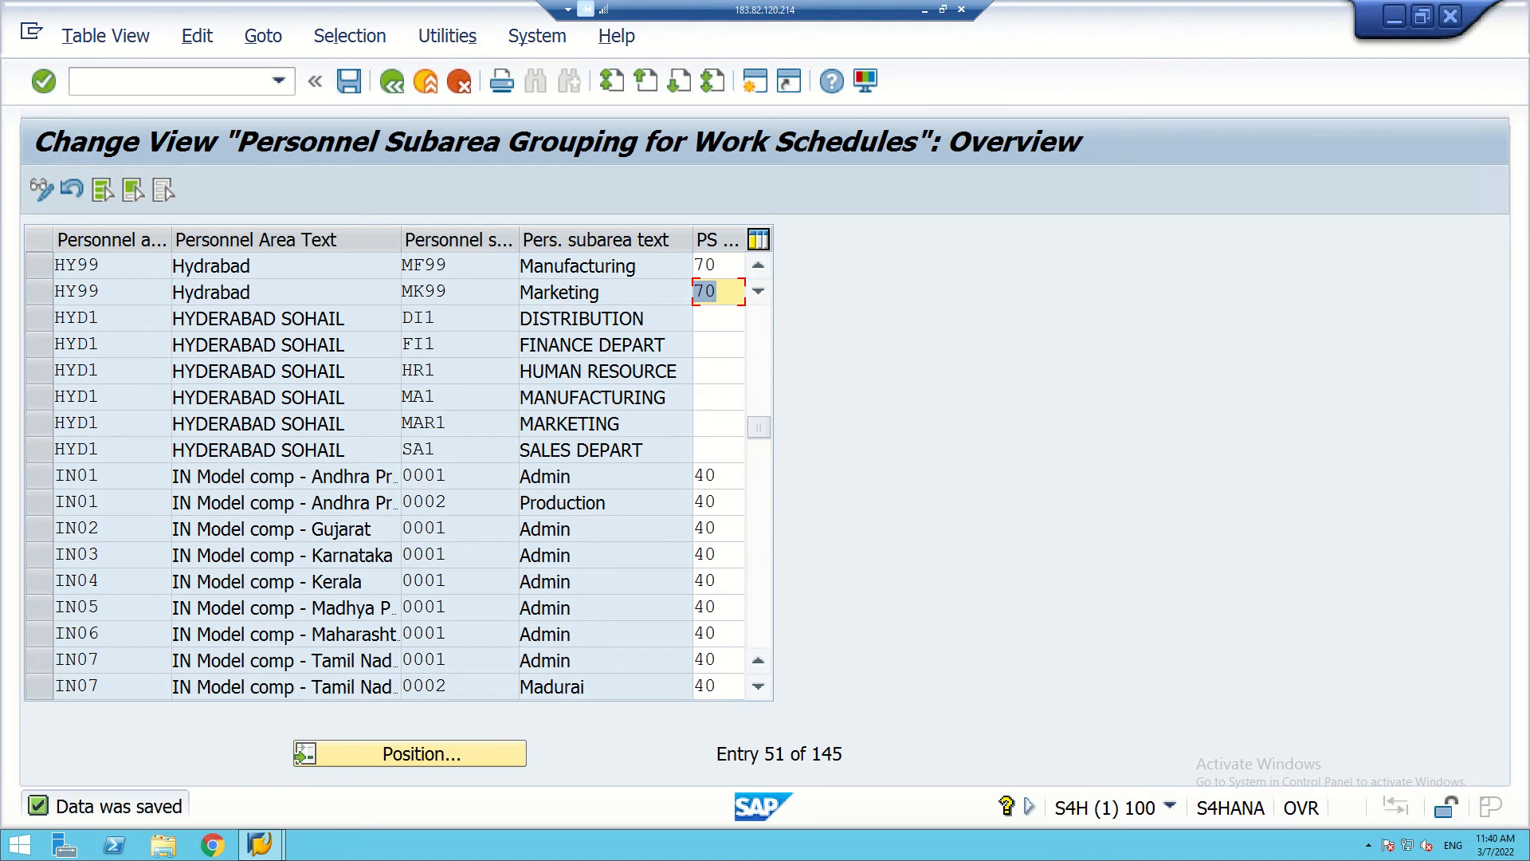
- Position the list at personnel area BL99 and look through the preceding entries for the Bangalore subareas
{"action": "left_click", "coordinate": [410, 753]}
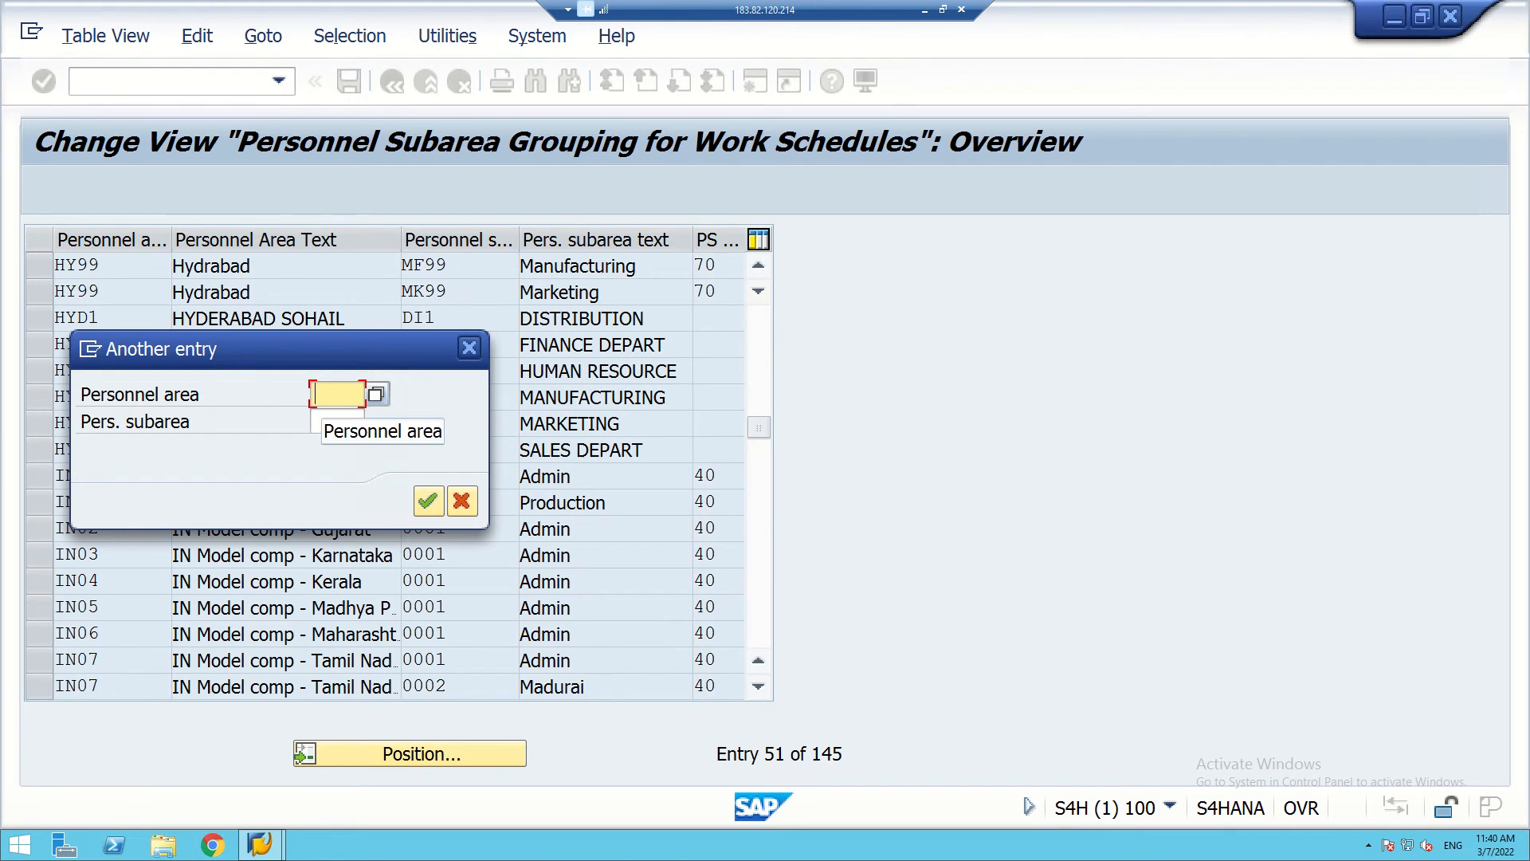
{"action": "type", "text": "bl99"}
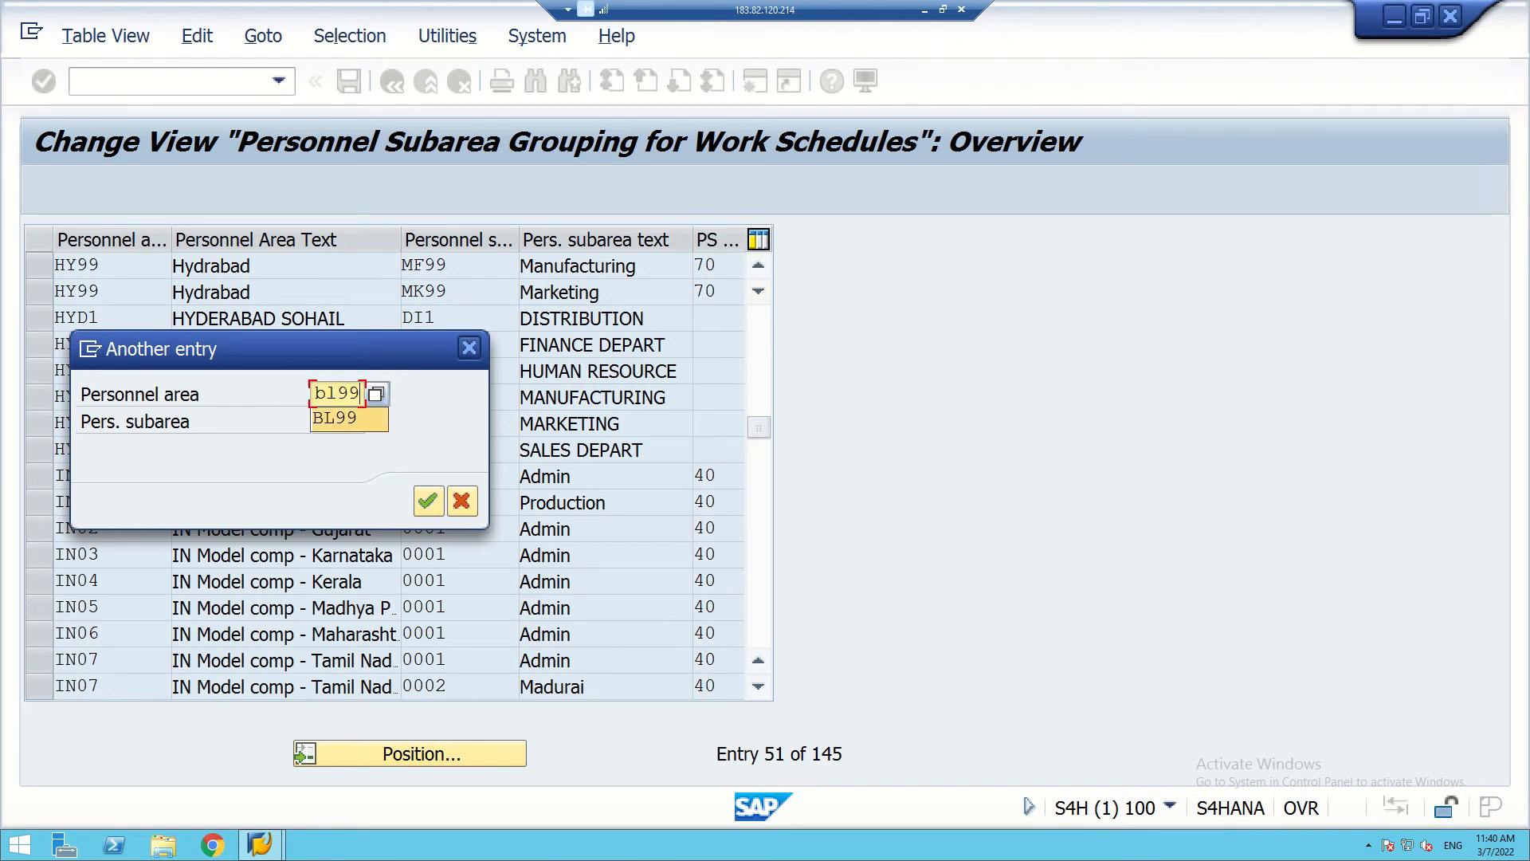
{"action": "left_click", "coordinate": [335, 418]}
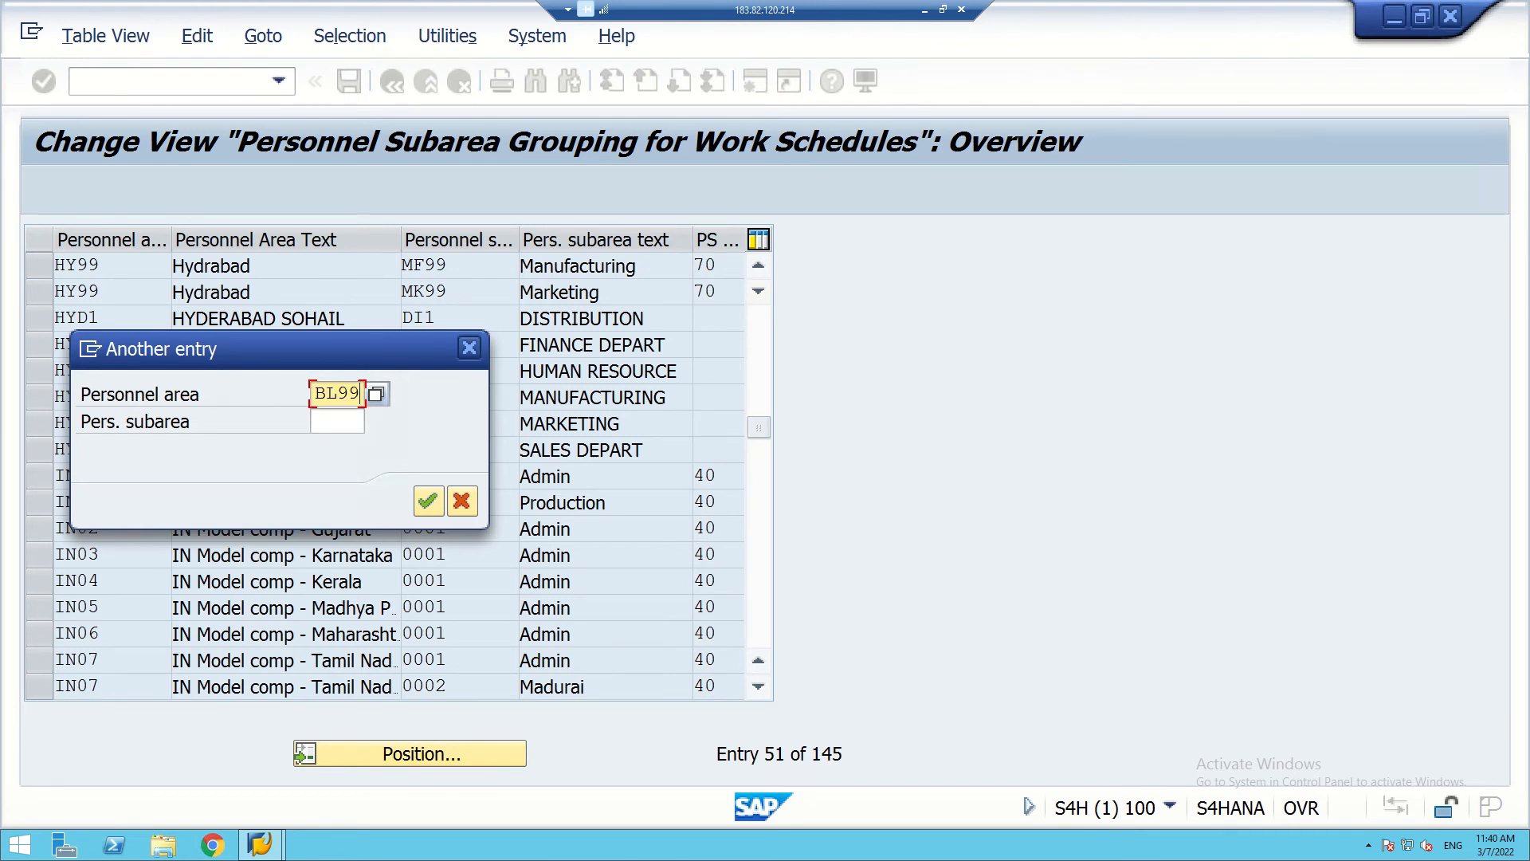
{"action": "left_click", "coordinate": [427, 501]}
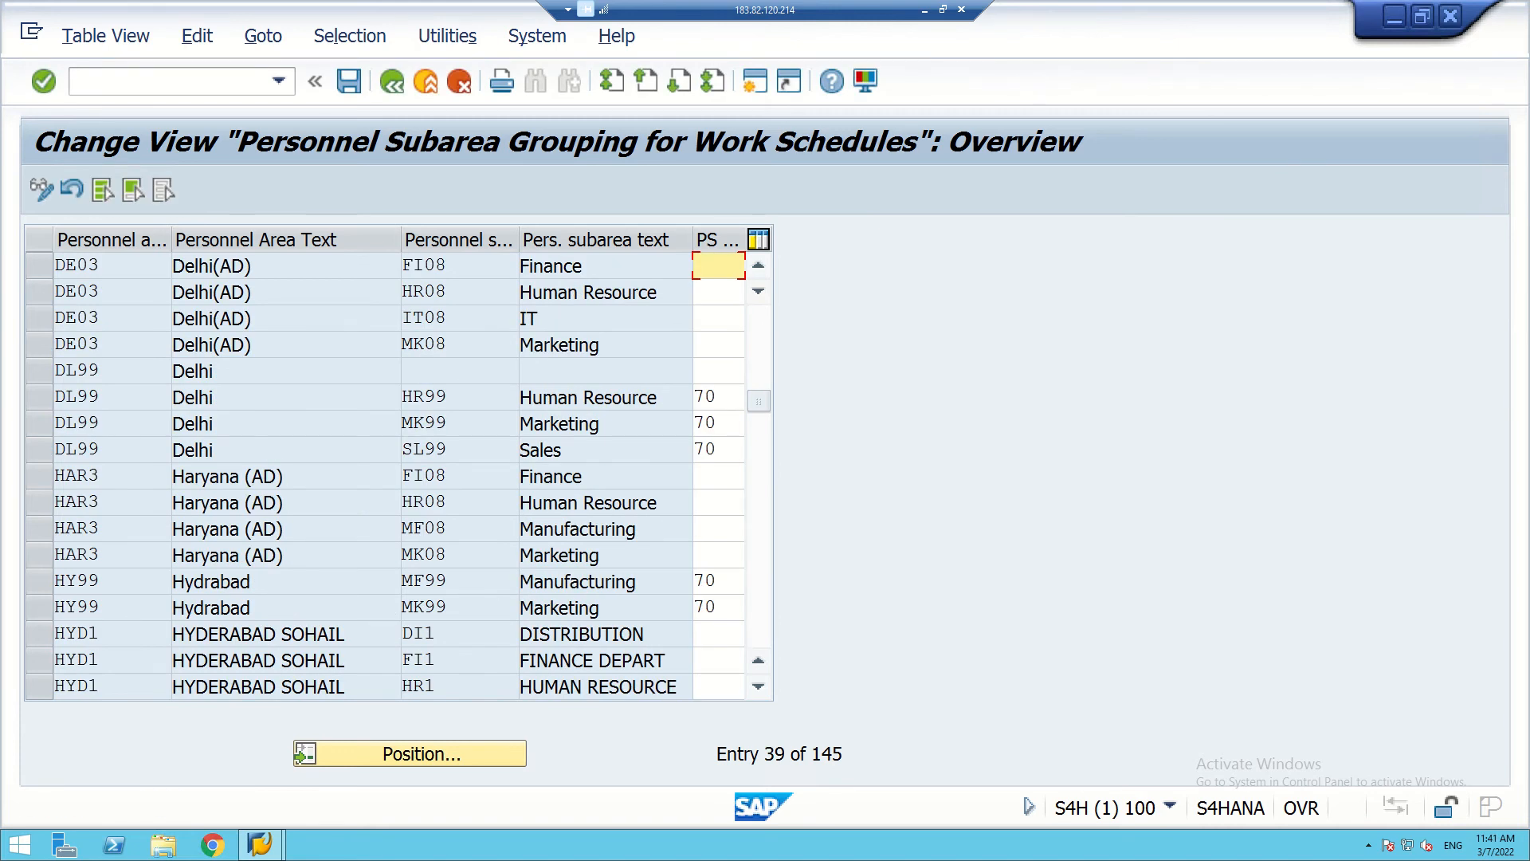
{"action": "scroll", "coordinate": [398, 478], "scroll_direction": "up", "scroll_amount": 2}
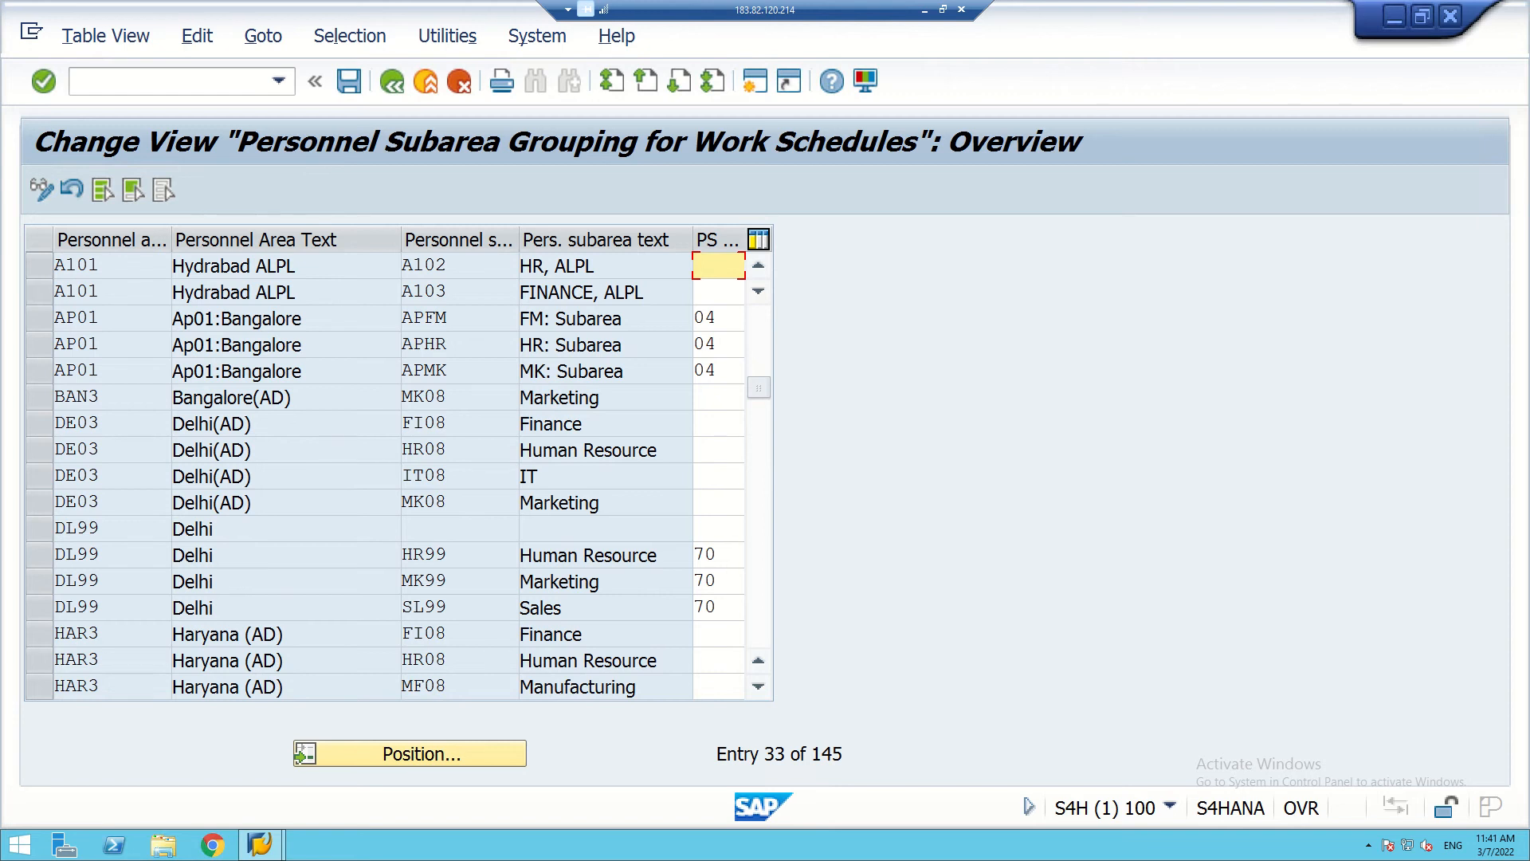
{"action": "scroll", "coordinate": [398, 478], "scroll_direction": "down", "scroll_amount": 1}
{"action": "scroll", "coordinate": [398, 478], "scroll_direction": "up", "scroll_amount": 9}
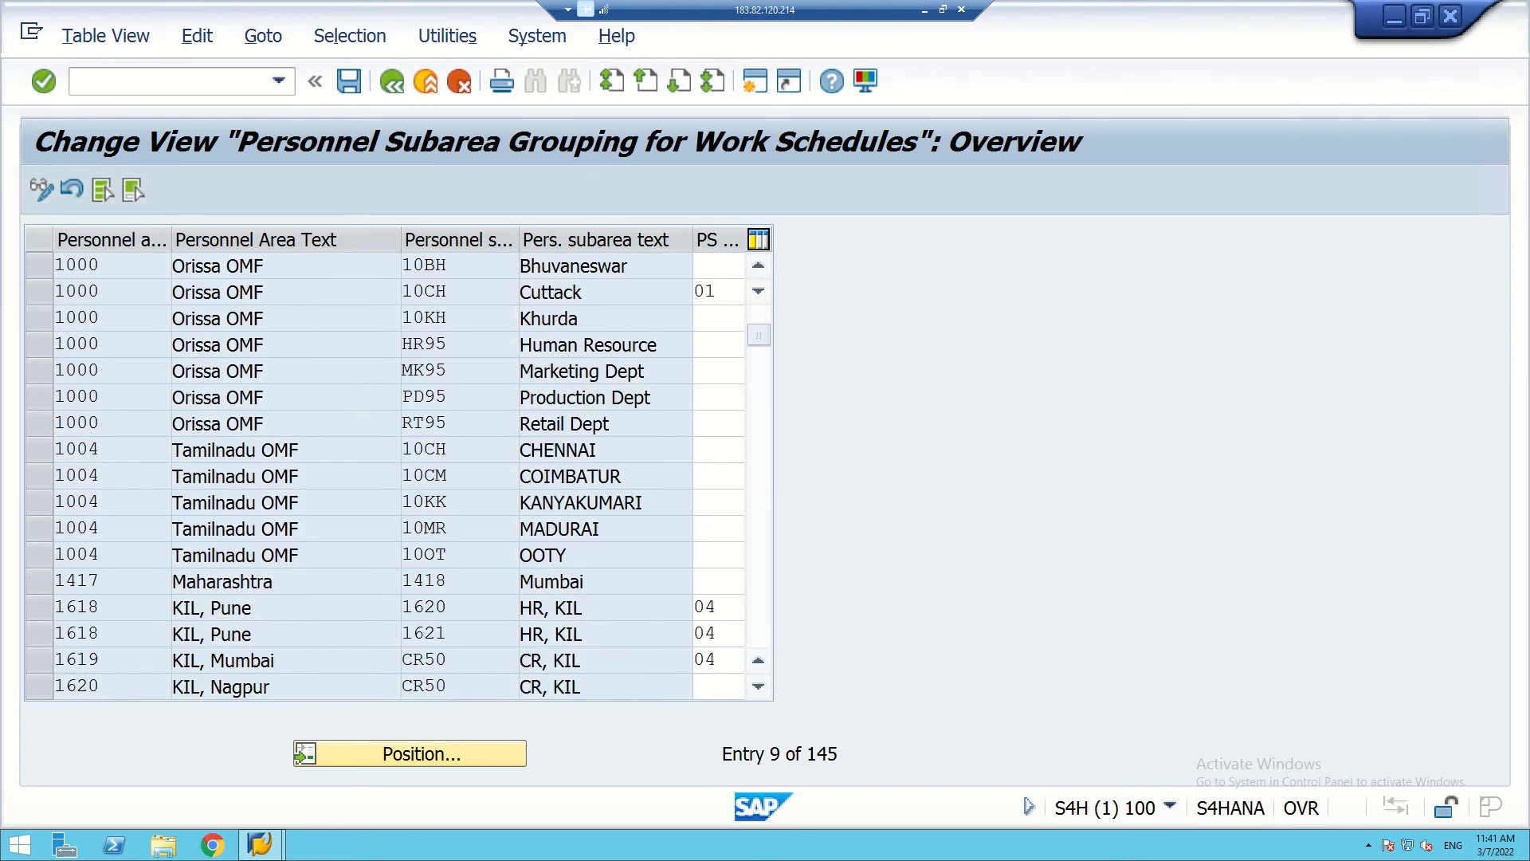
- Look through the subarea grouping list for Bangalore entries and reposition it at personnel area BL99
{"action": "scroll", "coordinate": [399, 478], "scroll_direction": "up", "scroll_amount": 3}
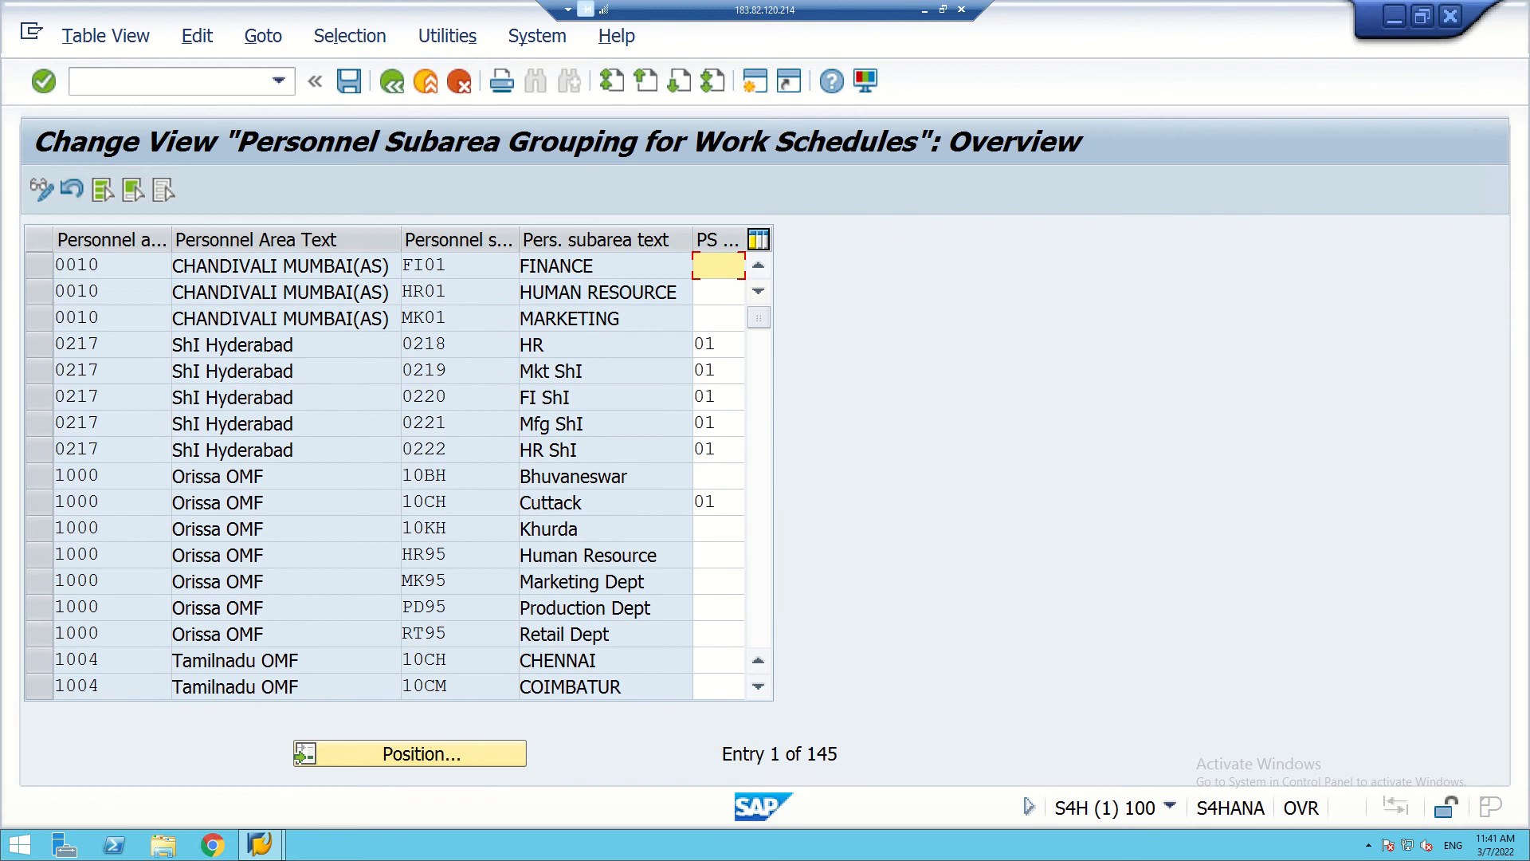
{"action": "scroll", "coordinate": [398, 479], "scroll_direction": "down", "scroll_amount": 10}
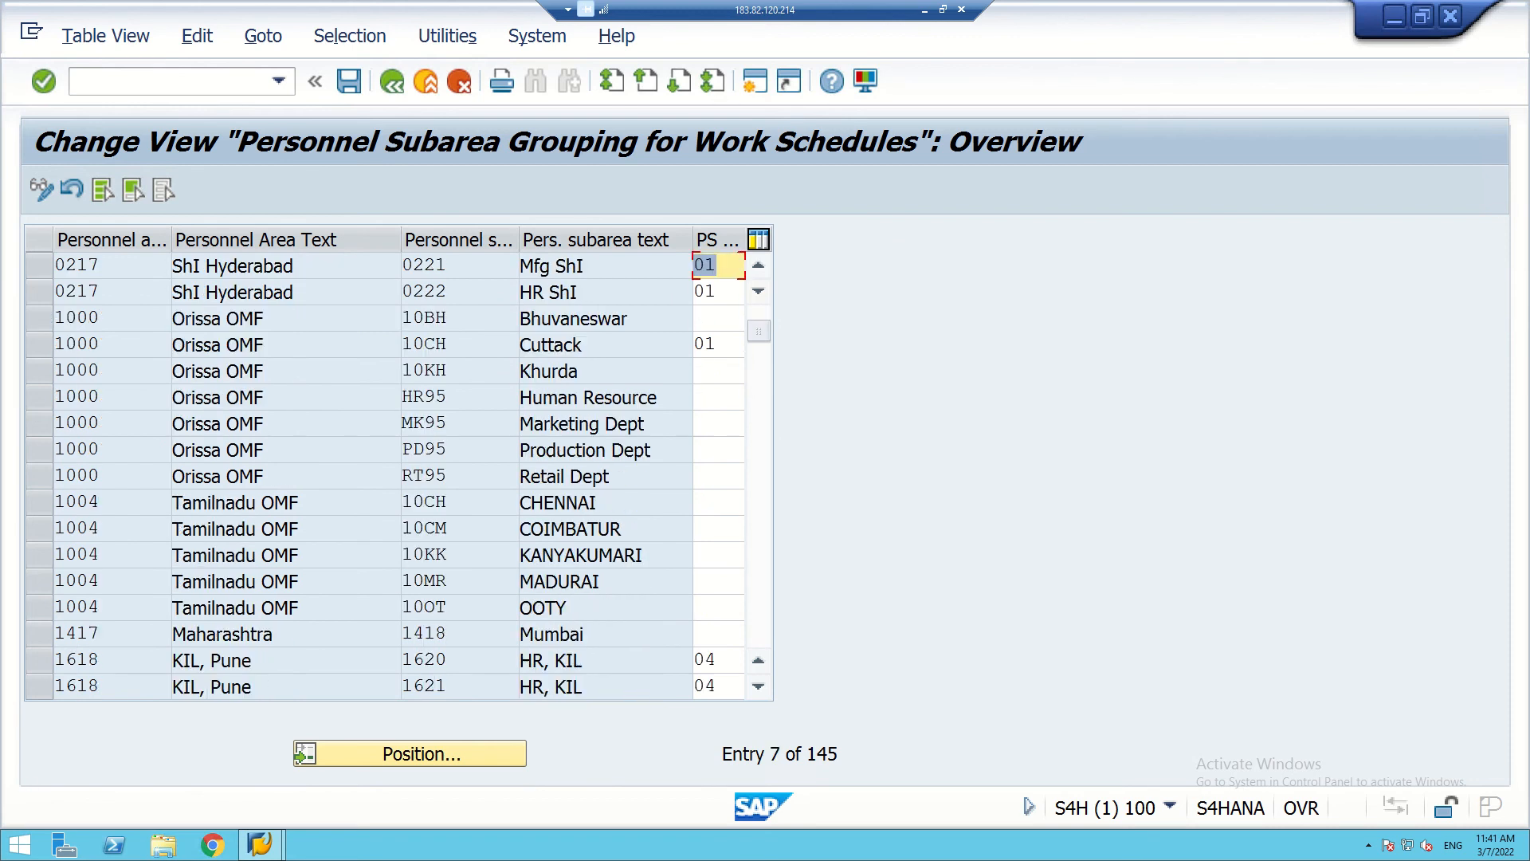
{"action": "scroll", "coordinate": [399, 478], "scroll_direction": "down", "scroll_amount": 8}
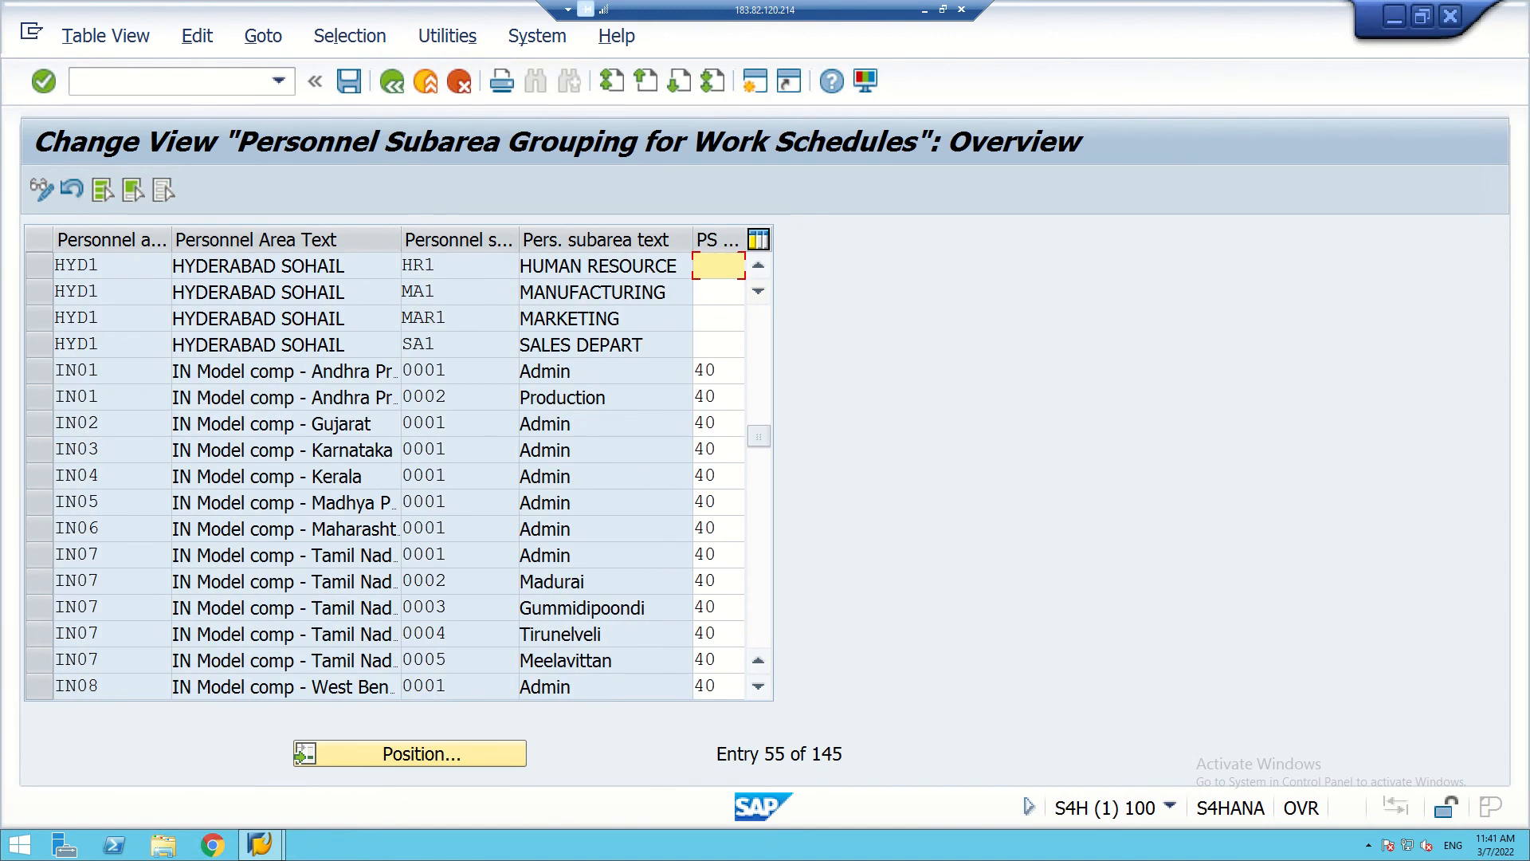
{"action": "scroll", "coordinate": [398, 478], "scroll_direction": "down", "scroll_amount": 1}
{"action": "left_click", "coordinate": [409, 753]}
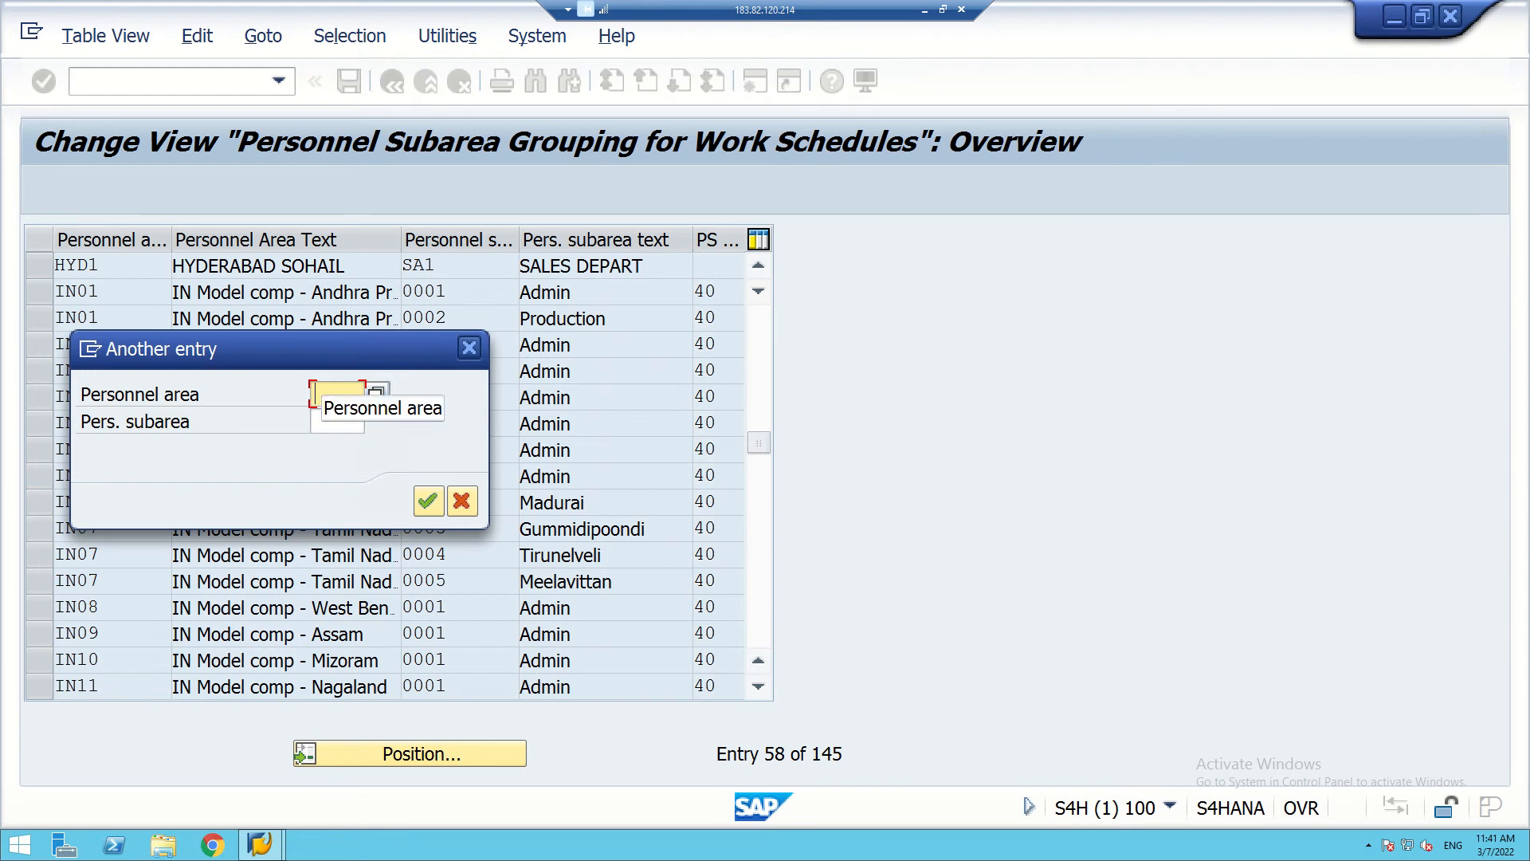
{"action": "type", "text": "bl9"}
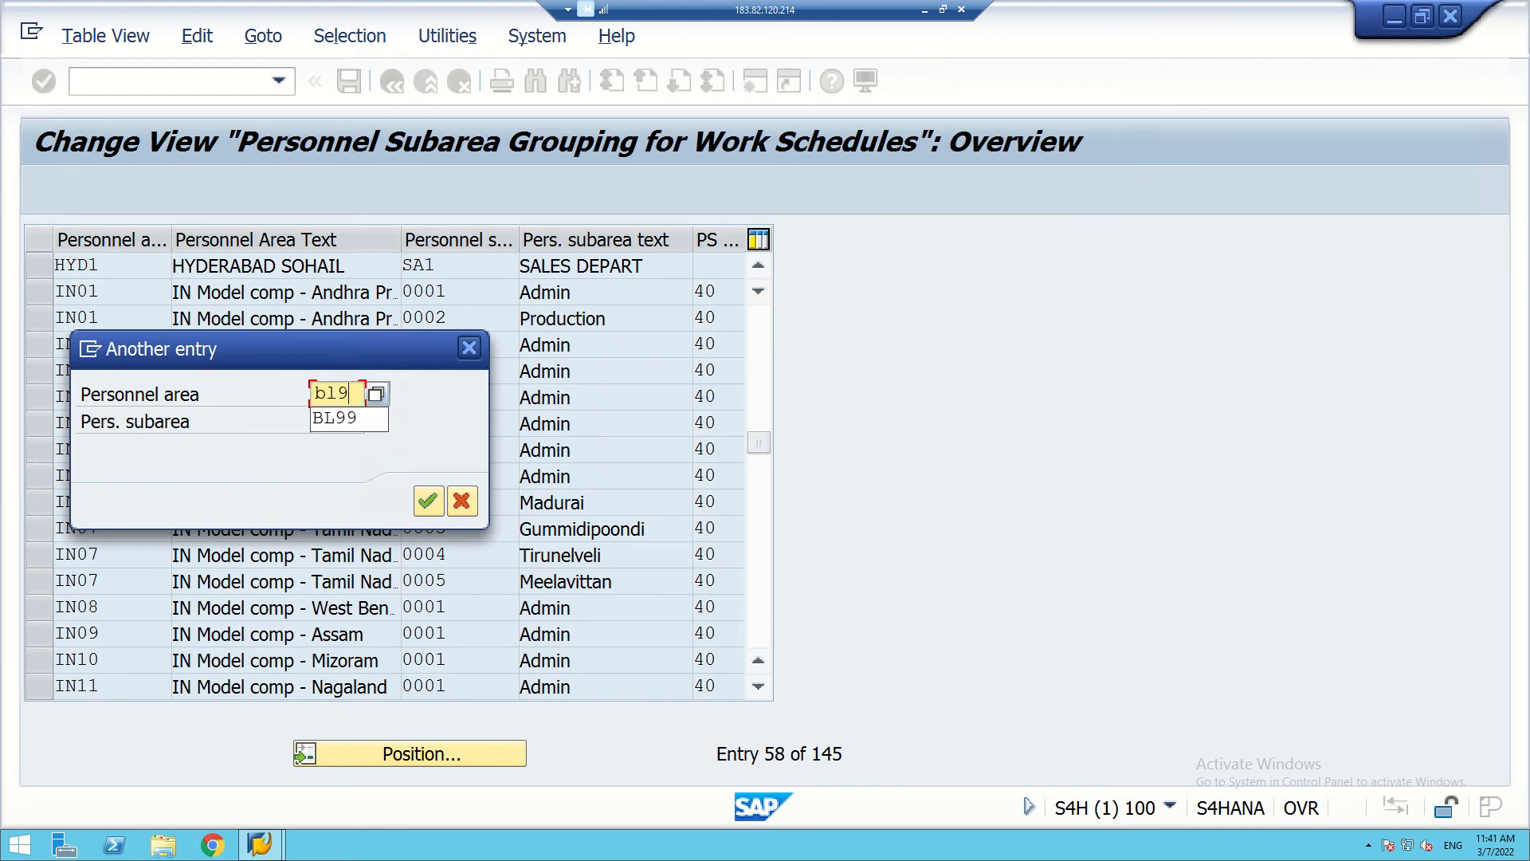
{"action": "key", "text": "Down"}
{"action": "key", "text": "Return"}
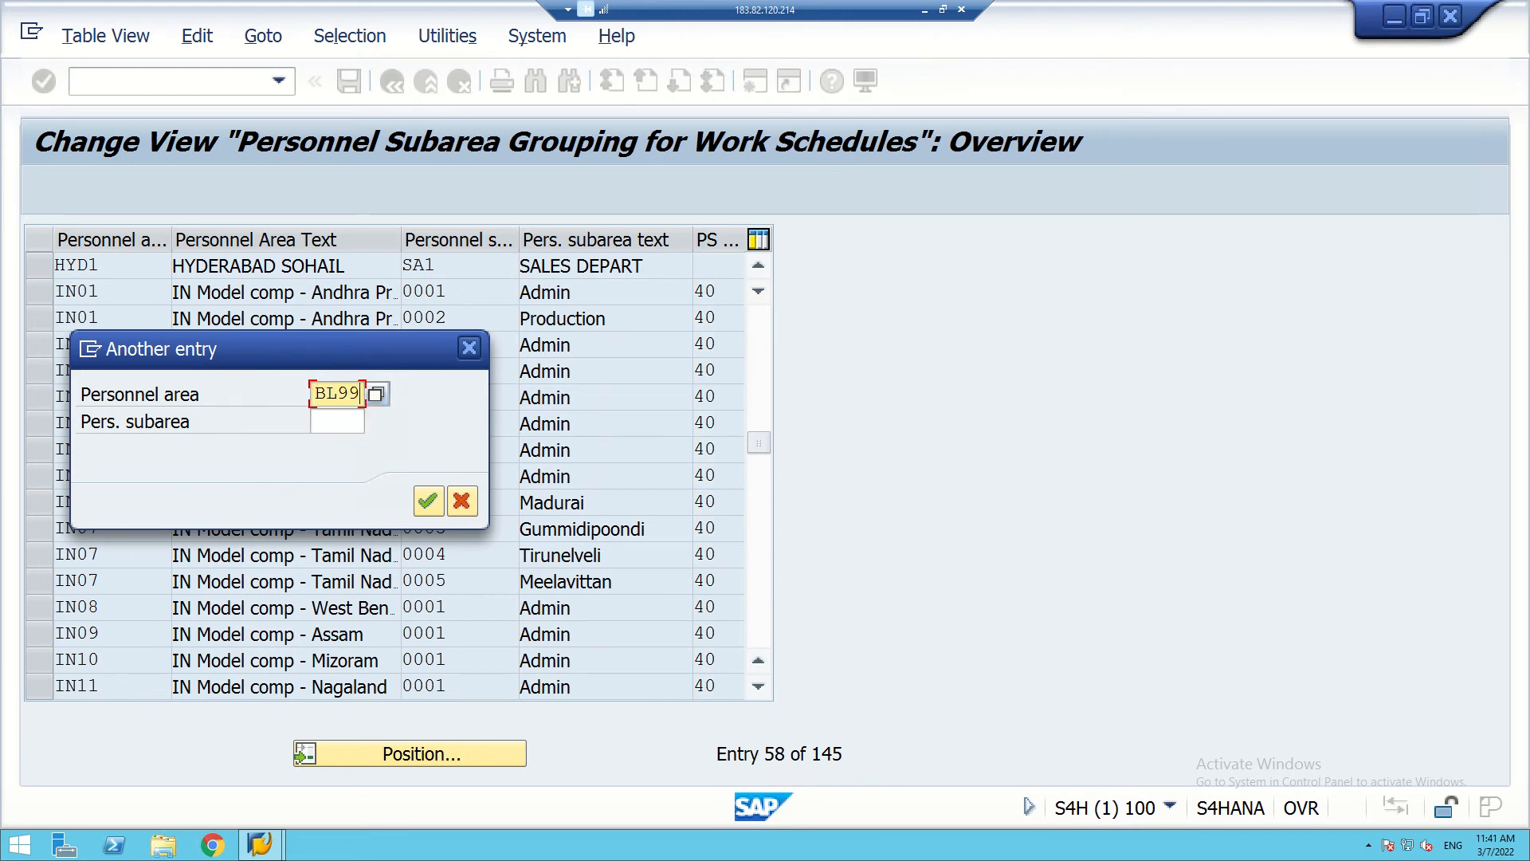
{"action": "key", "text": "Return"}
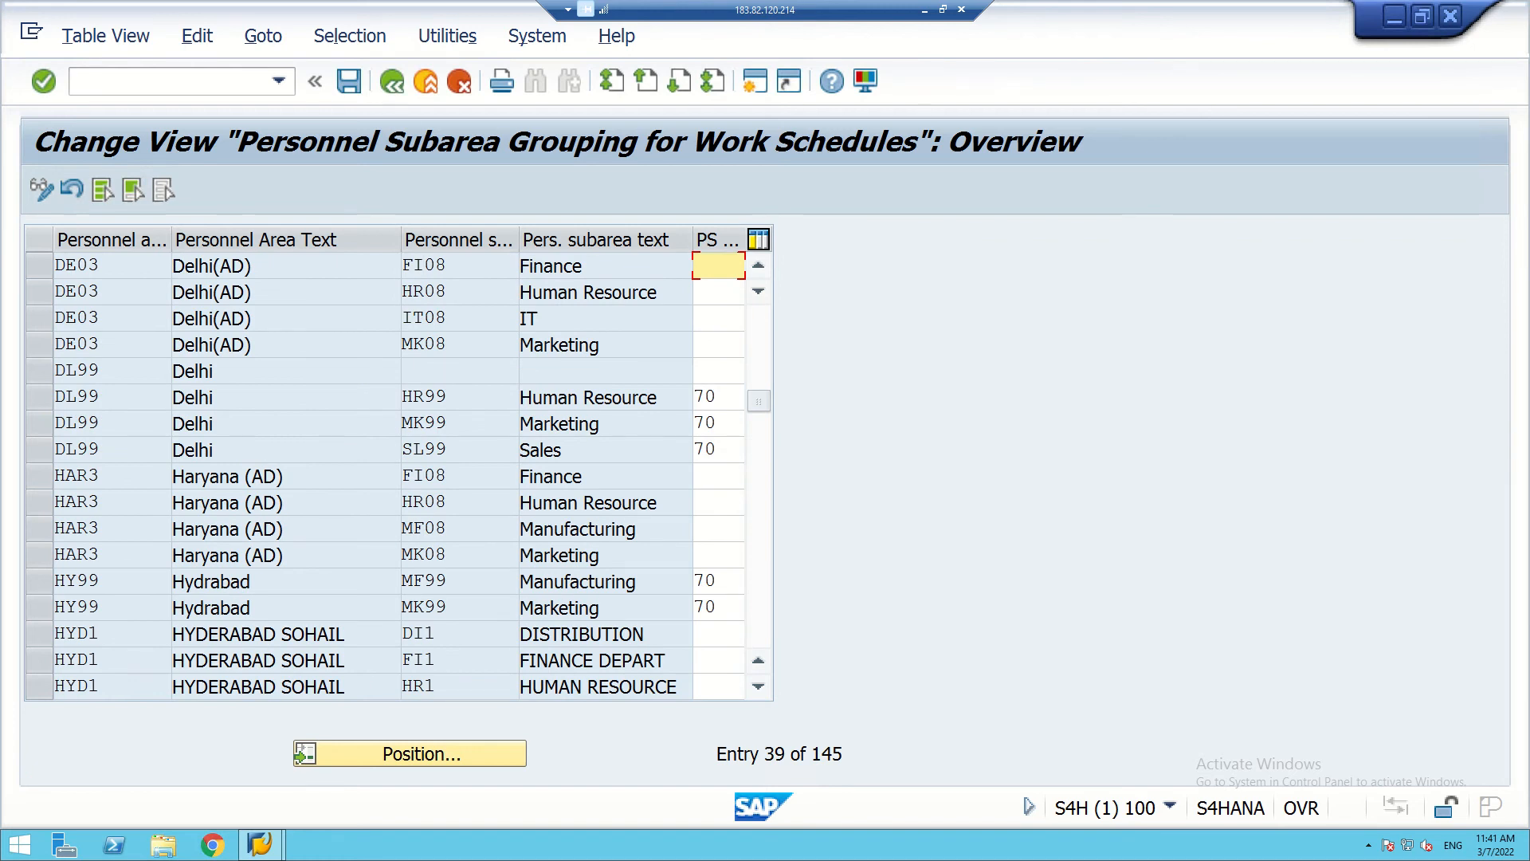
{"action": "scroll", "coordinate": [398, 478], "scroll_direction": "up", "scroll_amount": 2}
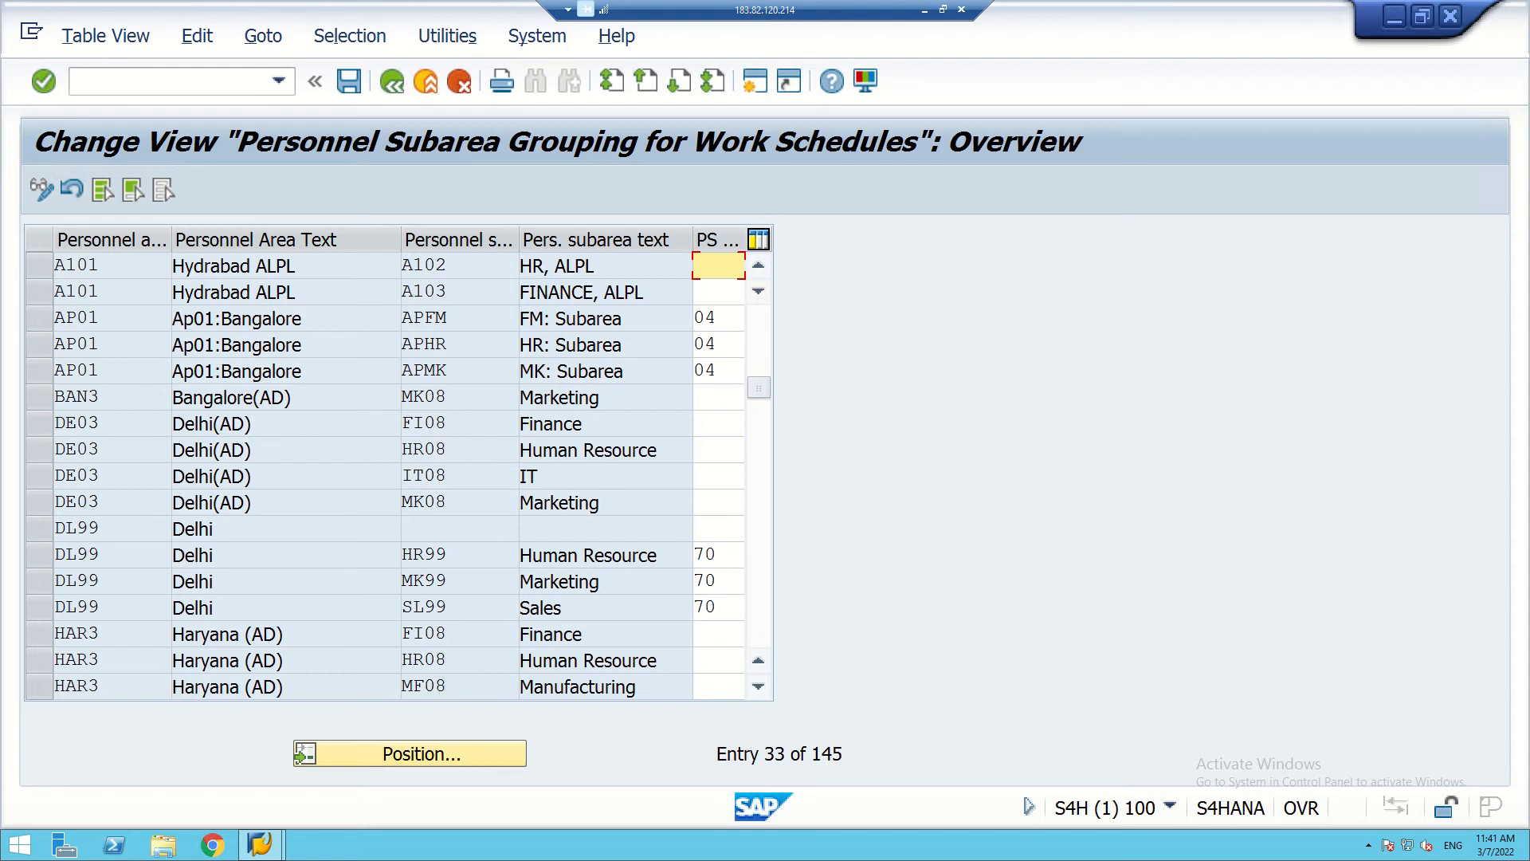
- Save and leave the subarea grouping view, and open view V_T550P for maintenance
{"action": "key", "text": "ctrl+s"}
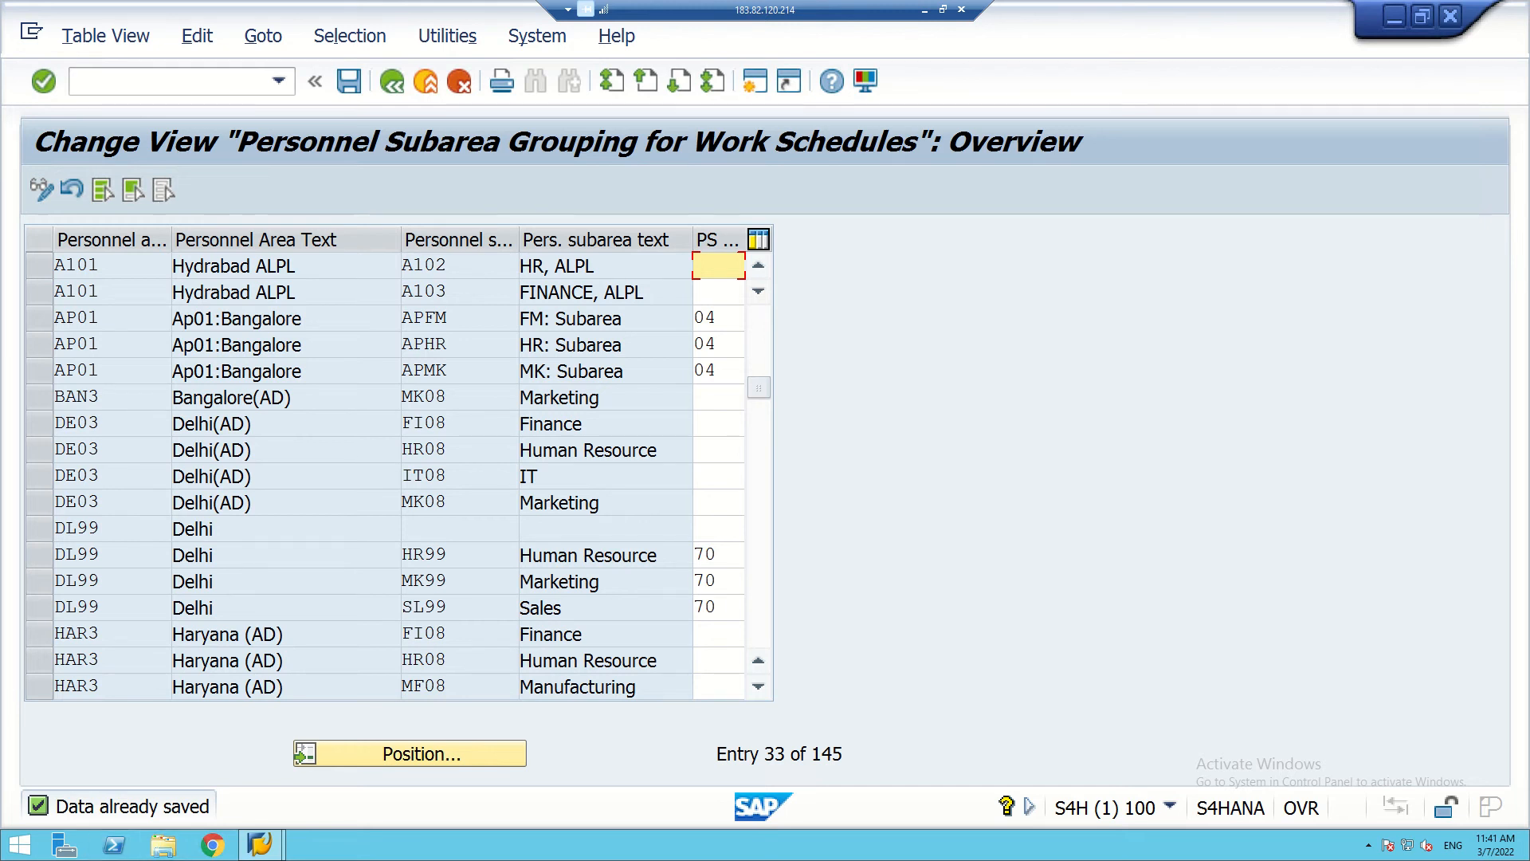
{"action": "left_click", "coordinate": [391, 81]}
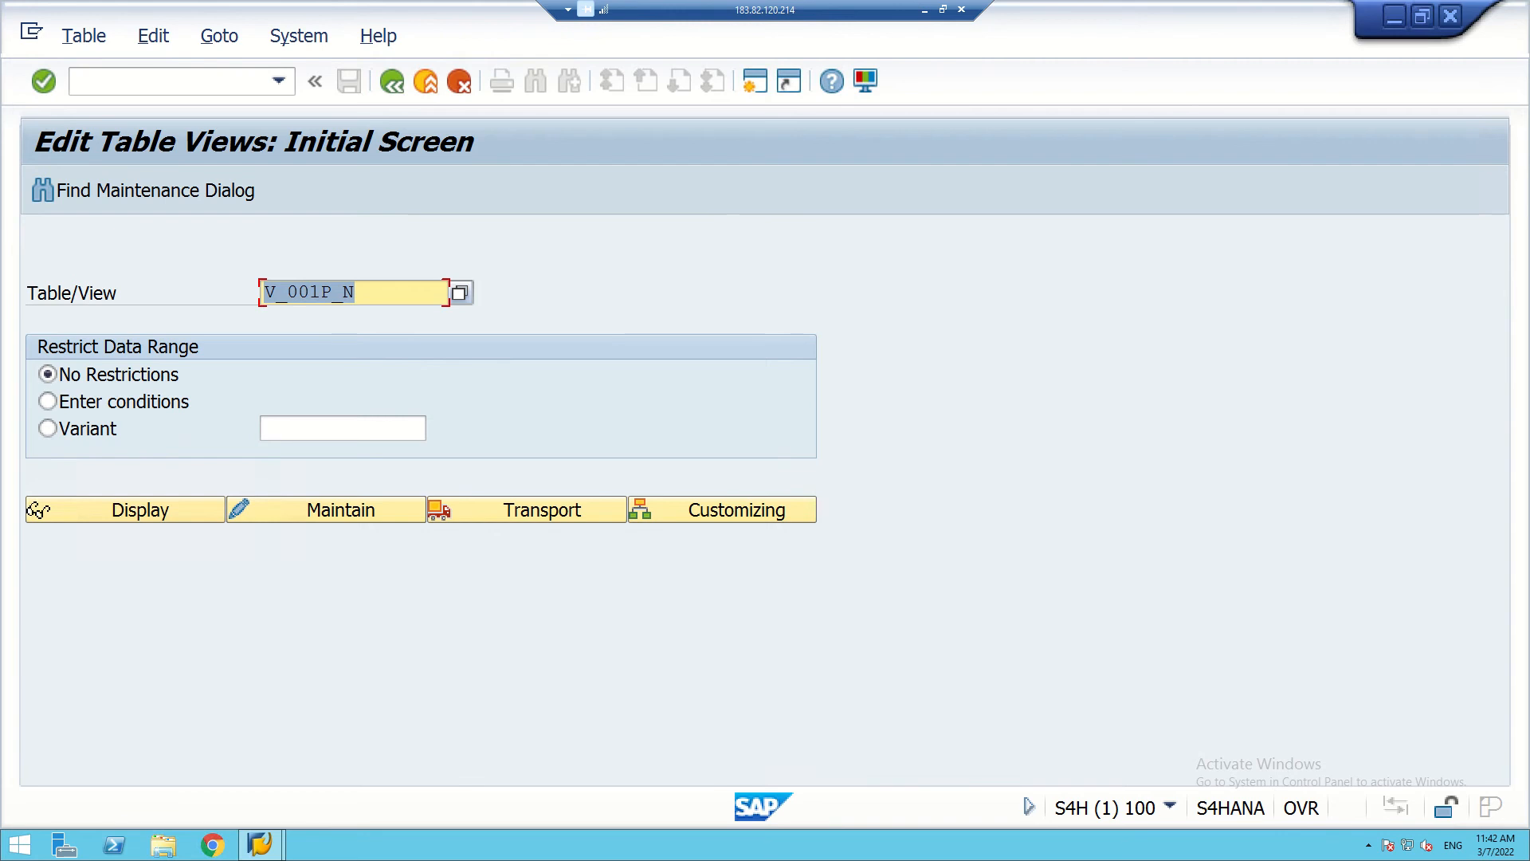
{"action": "left_click", "coordinate": [299, 292]}
{"action": "key", "text": "Delete"}
{"action": "key", "text": "Delete"}
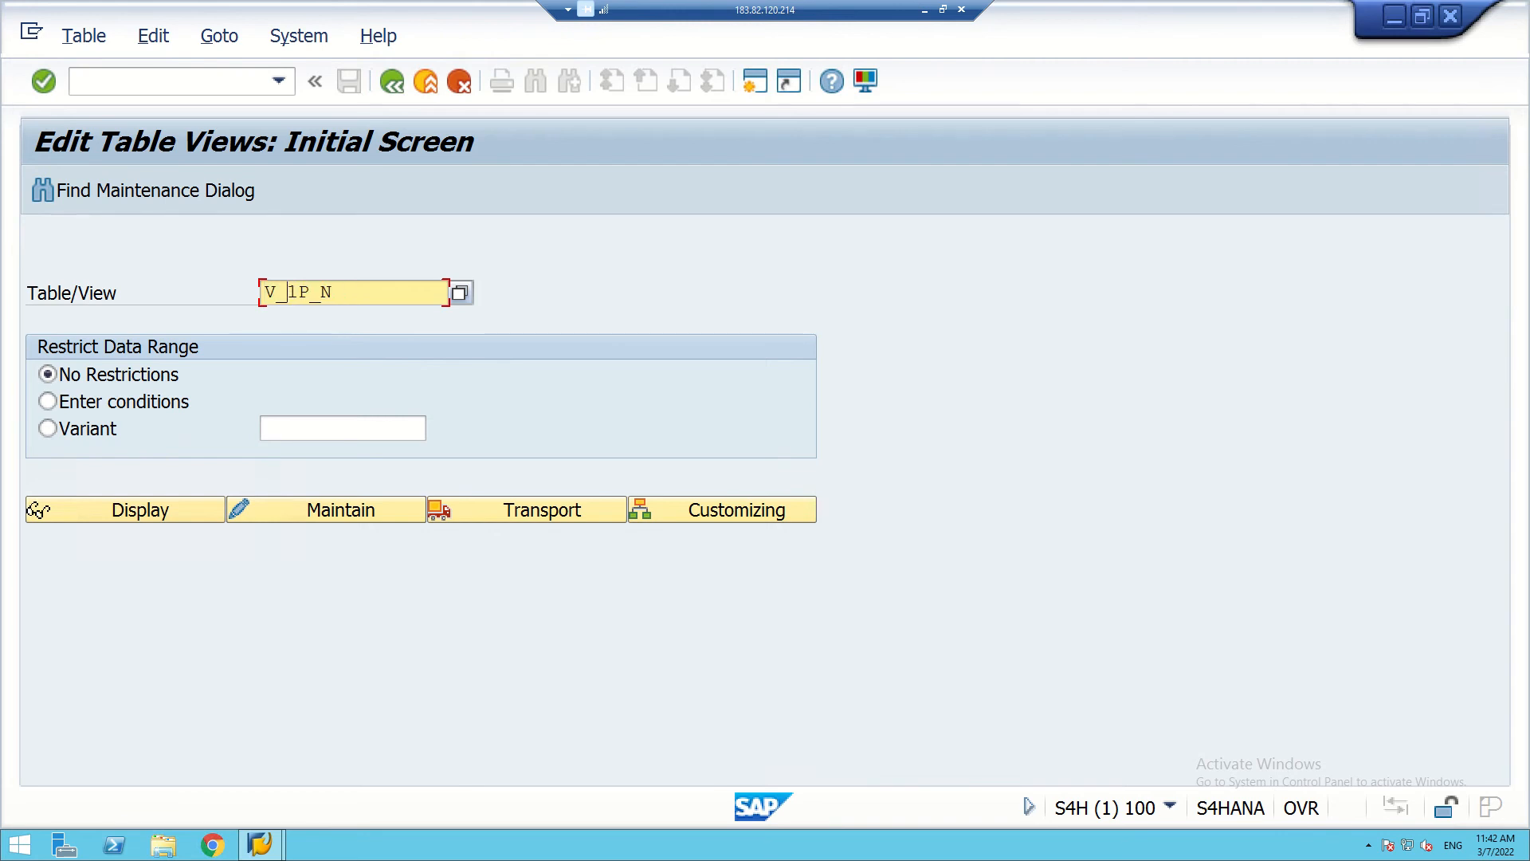
{"action": "key", "text": "BackSpace"}
{"action": "key", "text": "Delete"}
{"action": "key", "text": "Delete"}
{"action": "key", "text": "Delete"}
{"action": "type", "text": "t"}
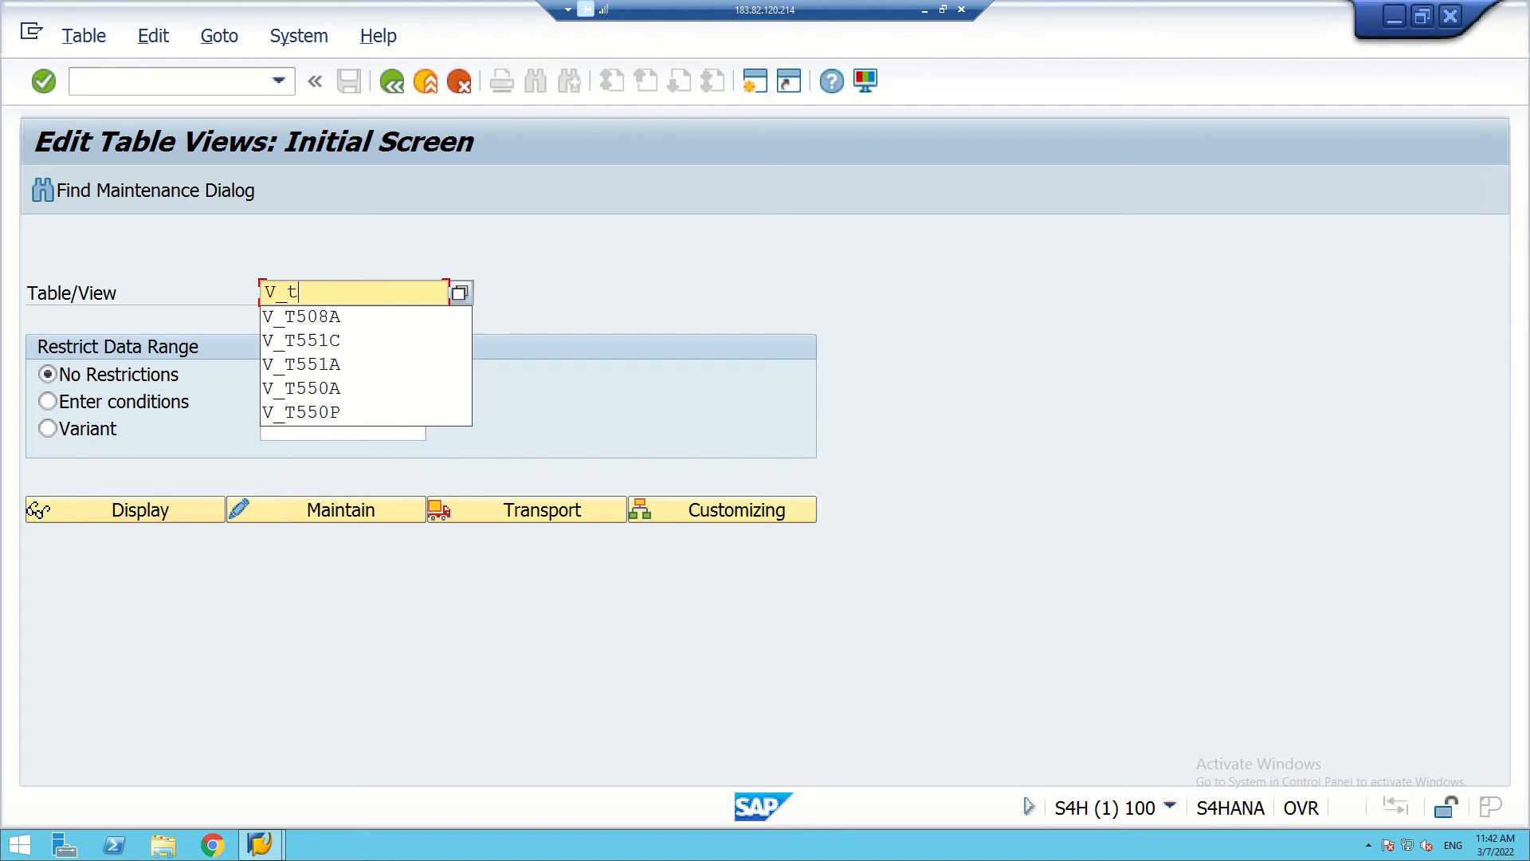
{"action": "type", "text": "550p"}
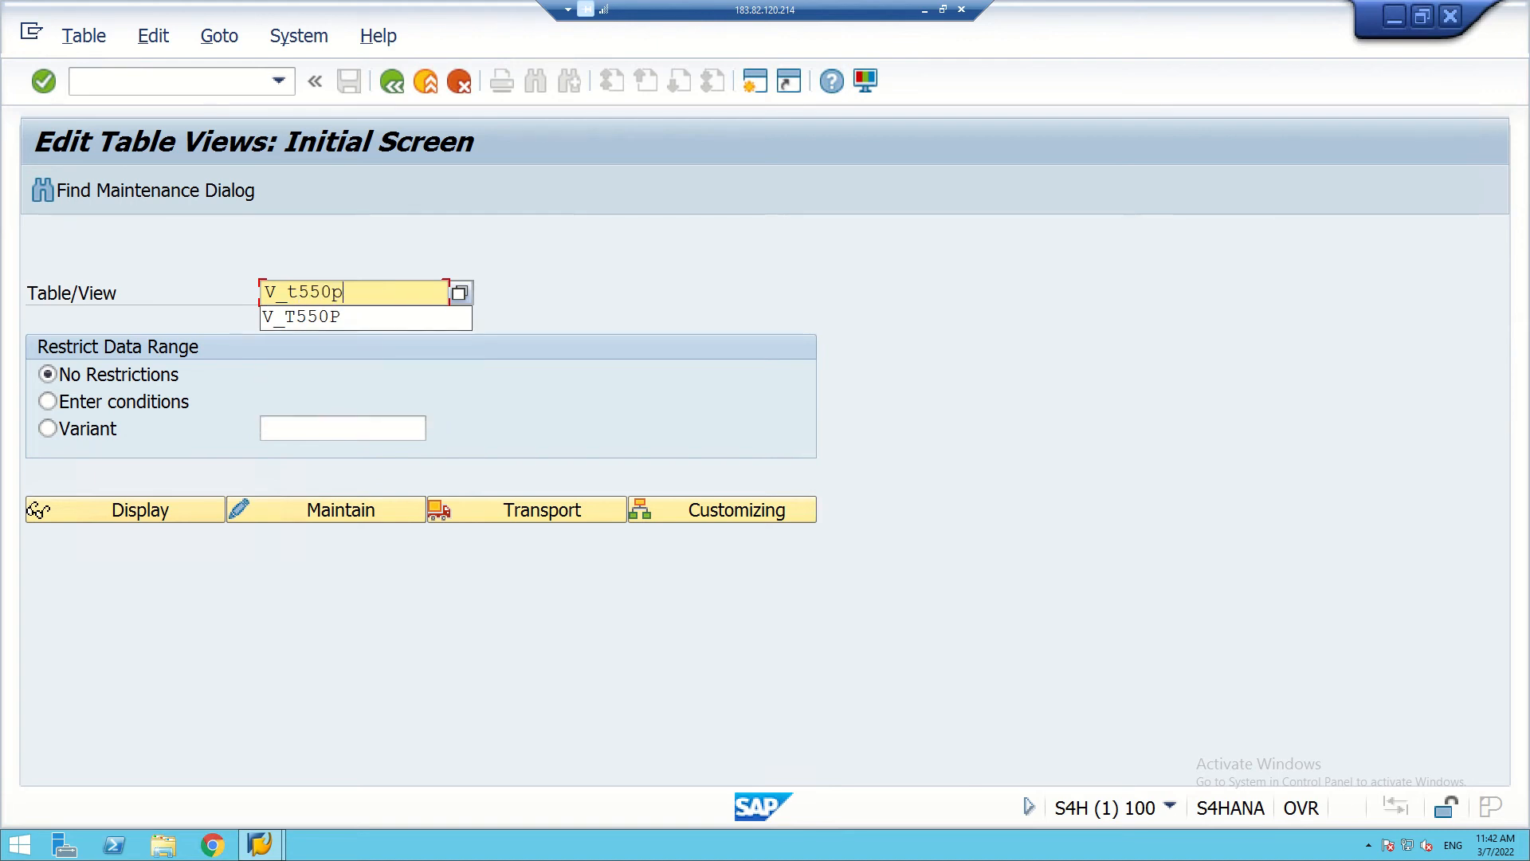
{"action": "left_click", "coordinate": [319, 318]}
{"action": "left_click", "coordinate": [326, 510]}
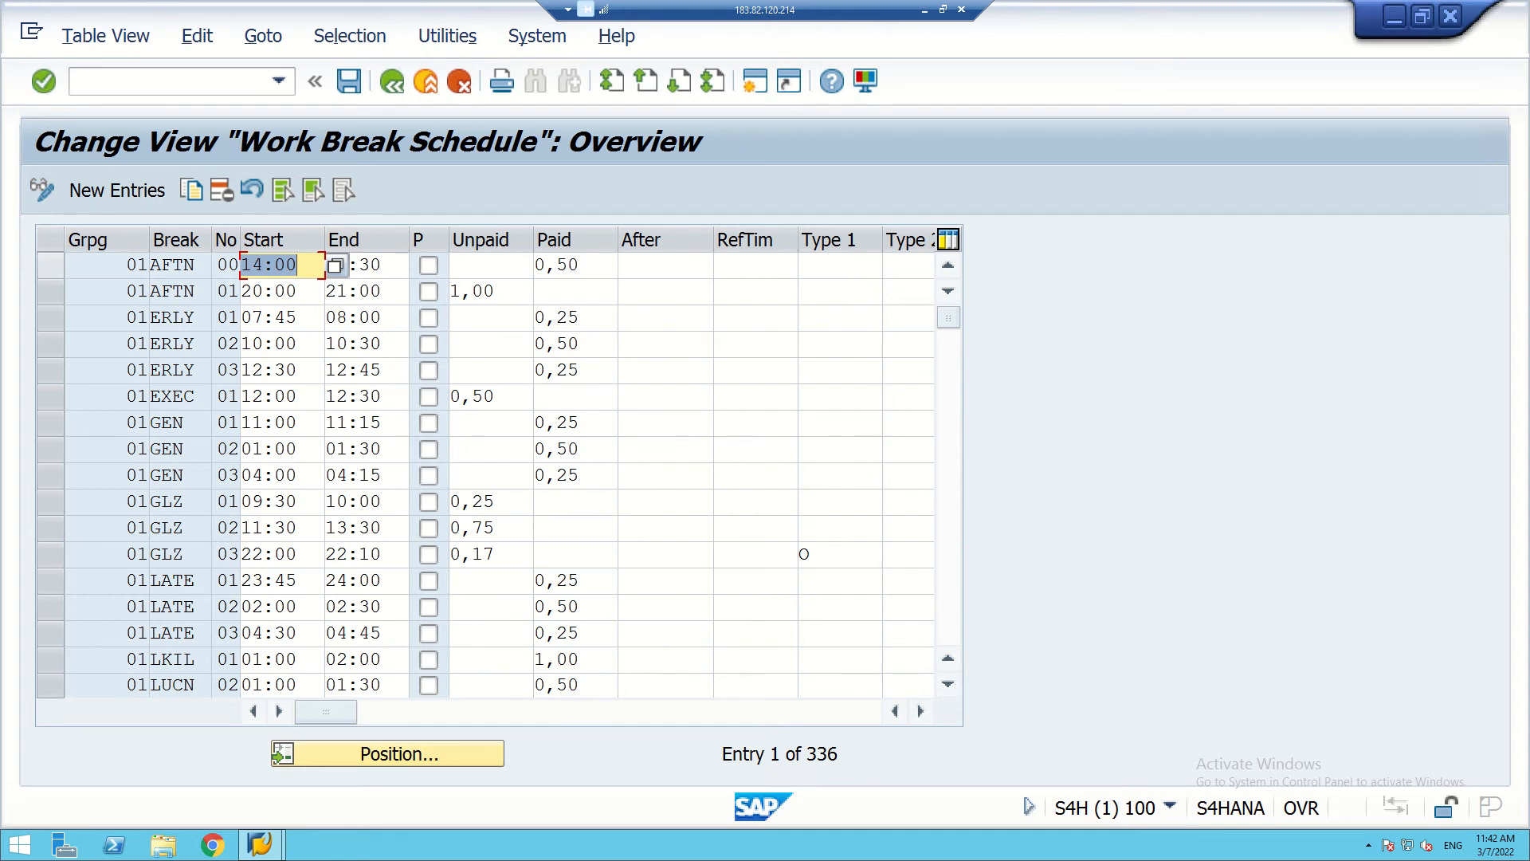
- Copy the grouping 01 AFTN break entry numbered 00 and set the copy's grouping to 70
{"action": "left_click", "coordinate": [51, 265]}
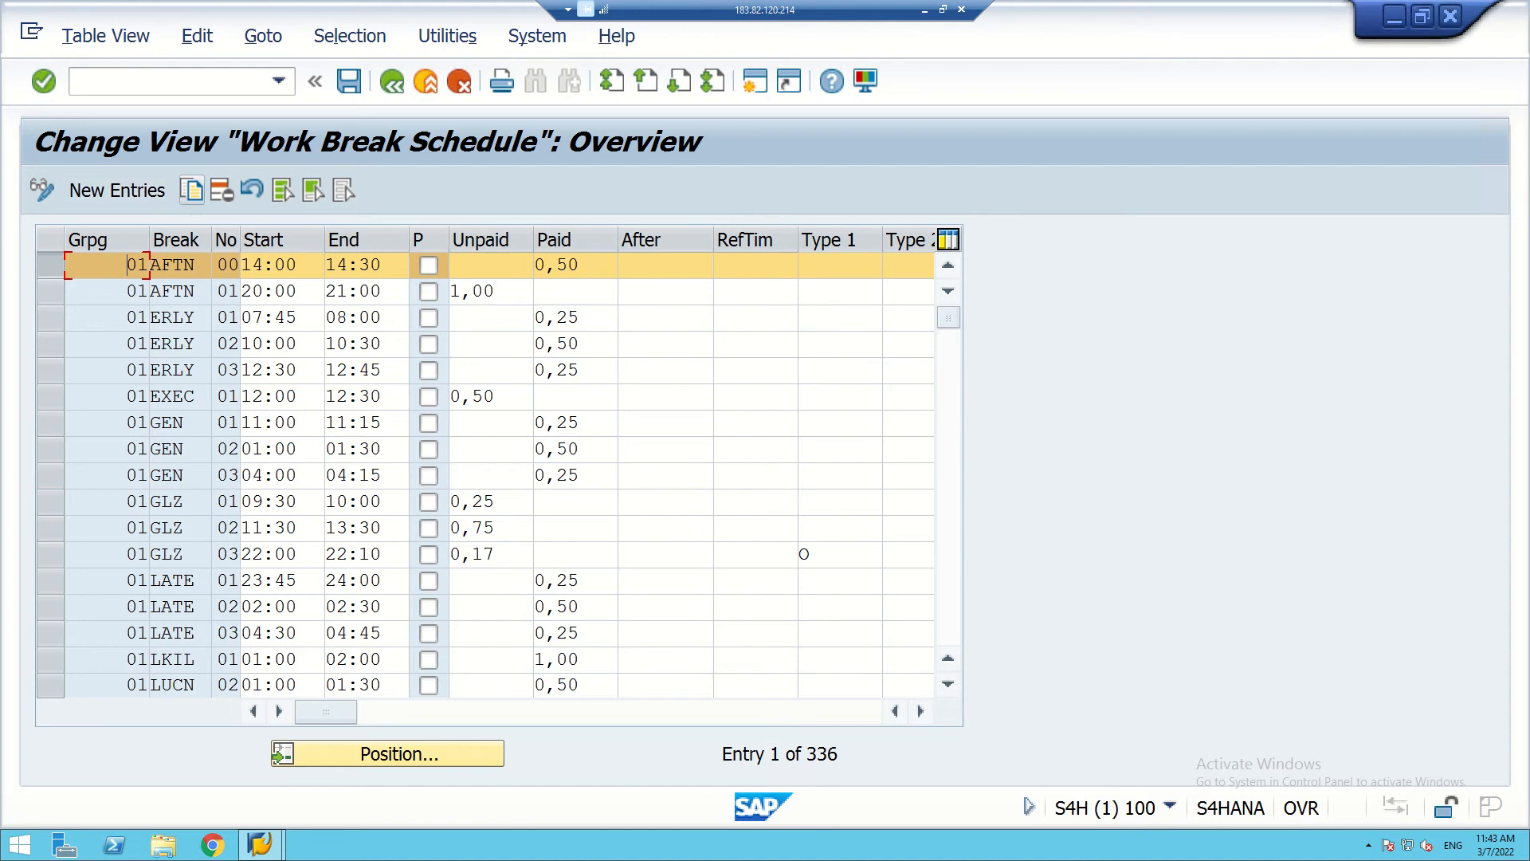
{"action": "left_click", "coordinate": [192, 191]}
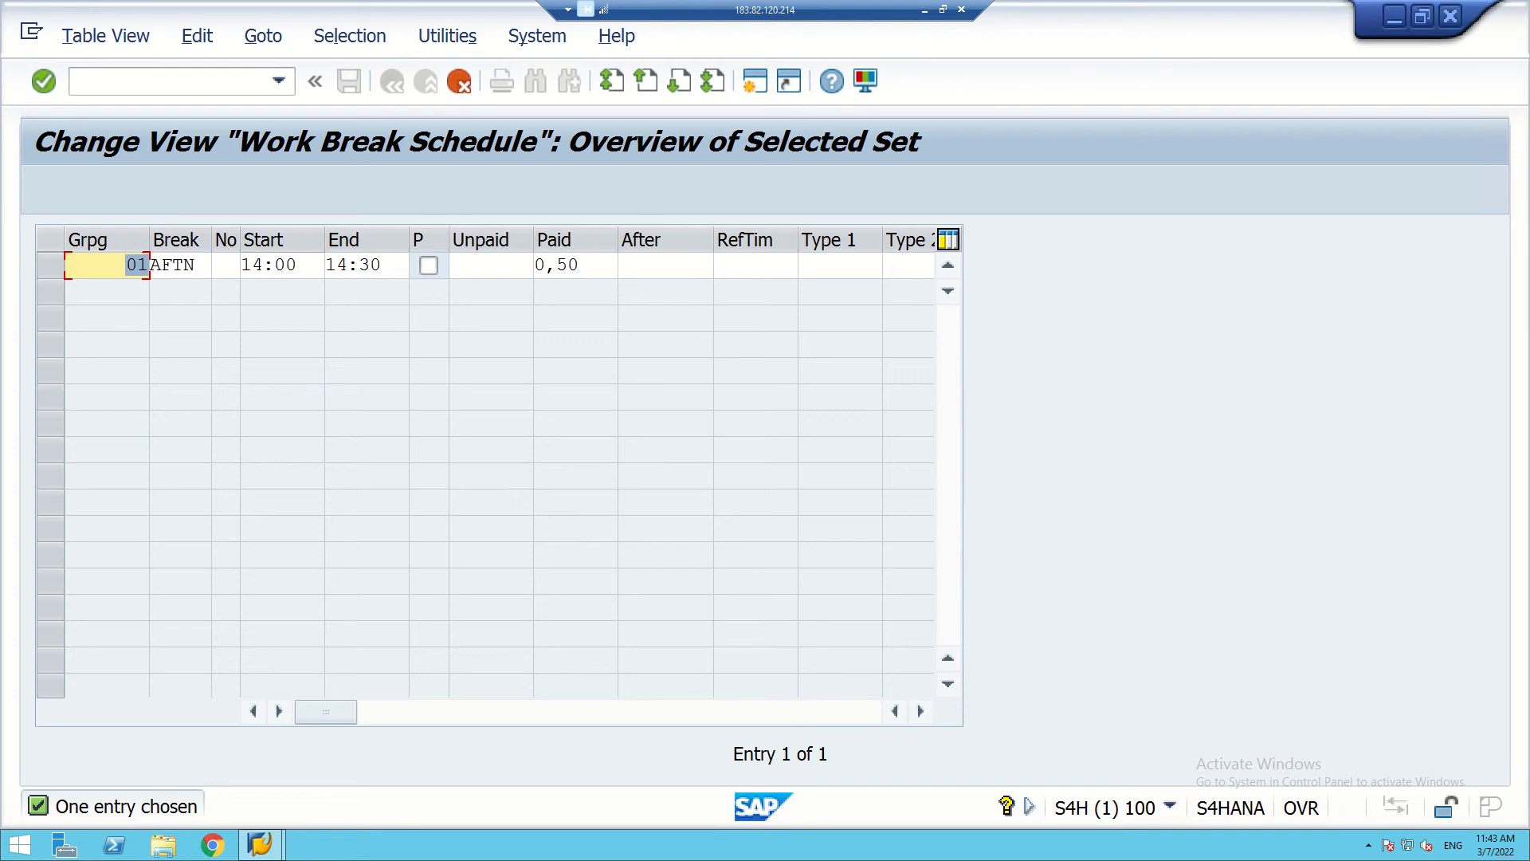
{"action": "left_click", "coordinate": [127, 265]}
{"action": "key", "text": "Delete"}
{"action": "key", "text": "Delete"}
{"action": "type", "text": "70"}
- Set the copied AFTN break's start to 12:00 and end to 13:00, and accept the copy
{"action": "left_click", "coordinate": [264, 266]}
{"action": "key", "text": "BackSpace"}
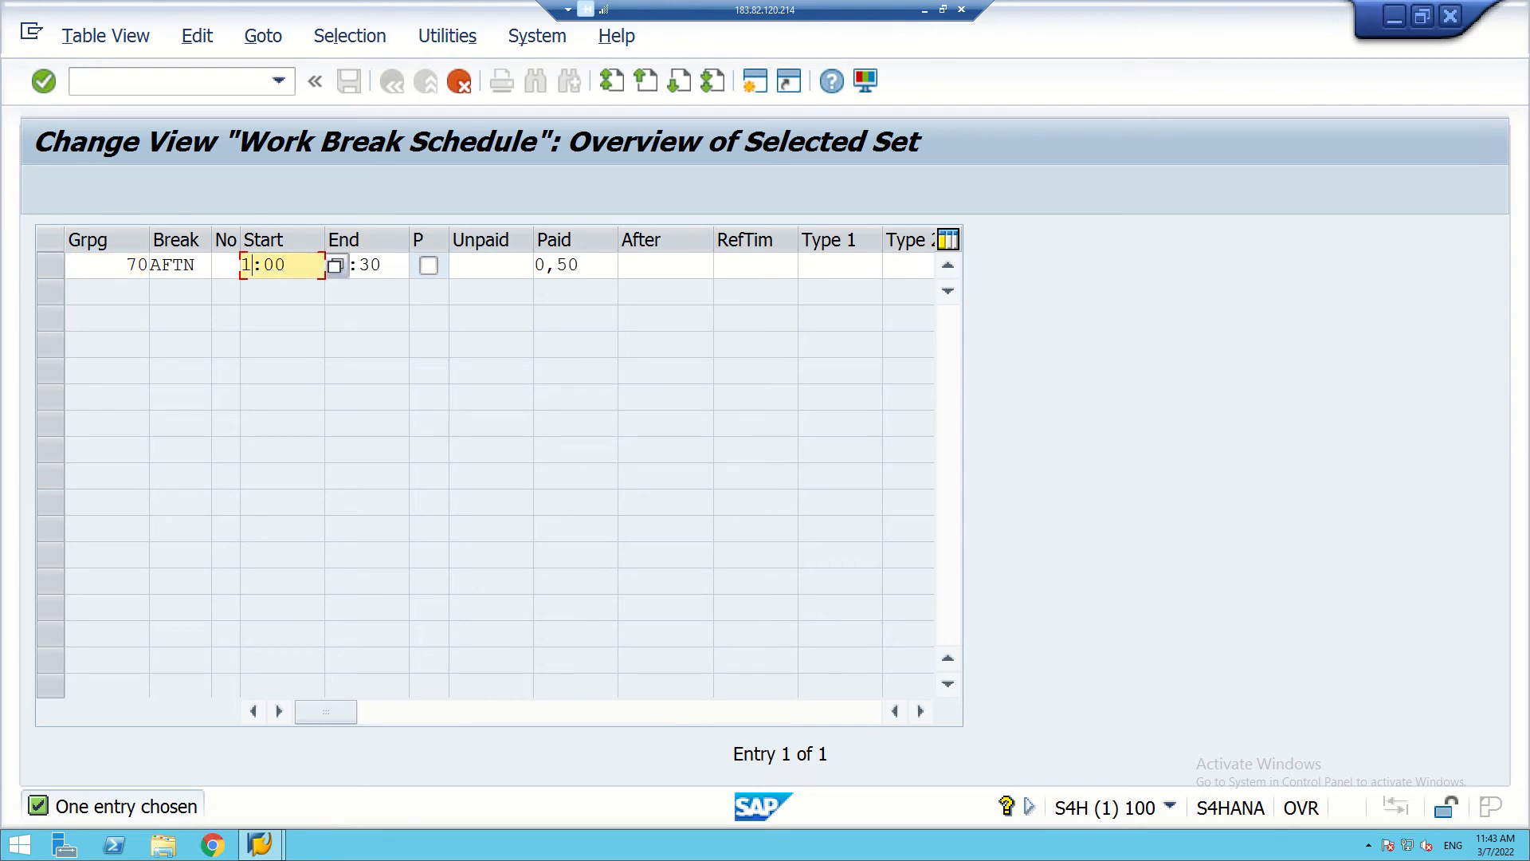
{"action": "type", "text": "2"}
{"action": "left_click", "coordinate": [382, 266]}
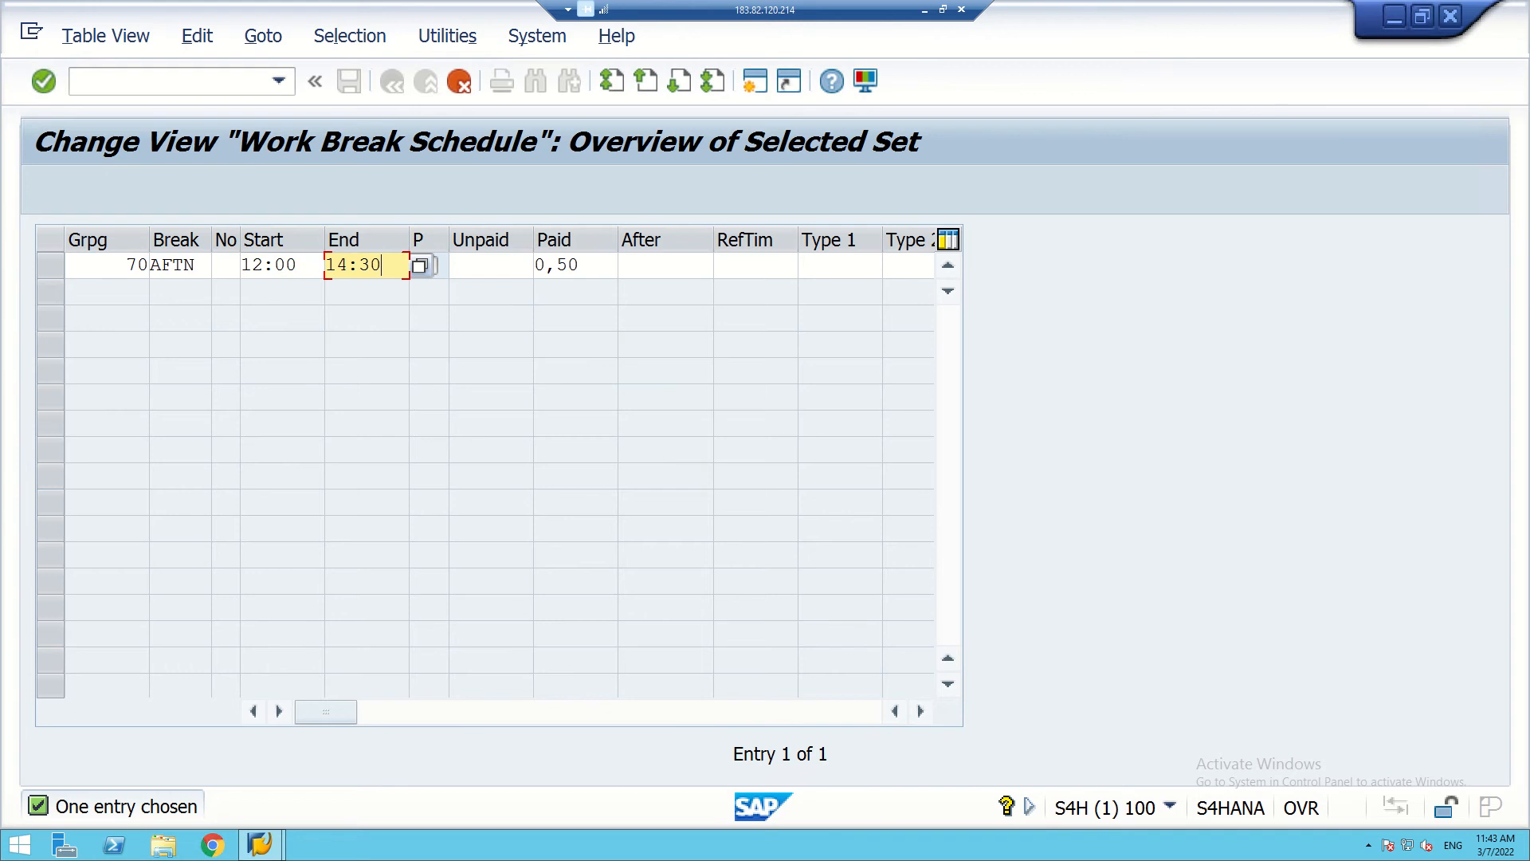
{"action": "key", "text": "BackSpace"}
{"action": "type", "text": "3"}
{"action": "key", "text": "Delete"}
{"action": "type", "text": "0"}
{"action": "key", "text": "Return"}
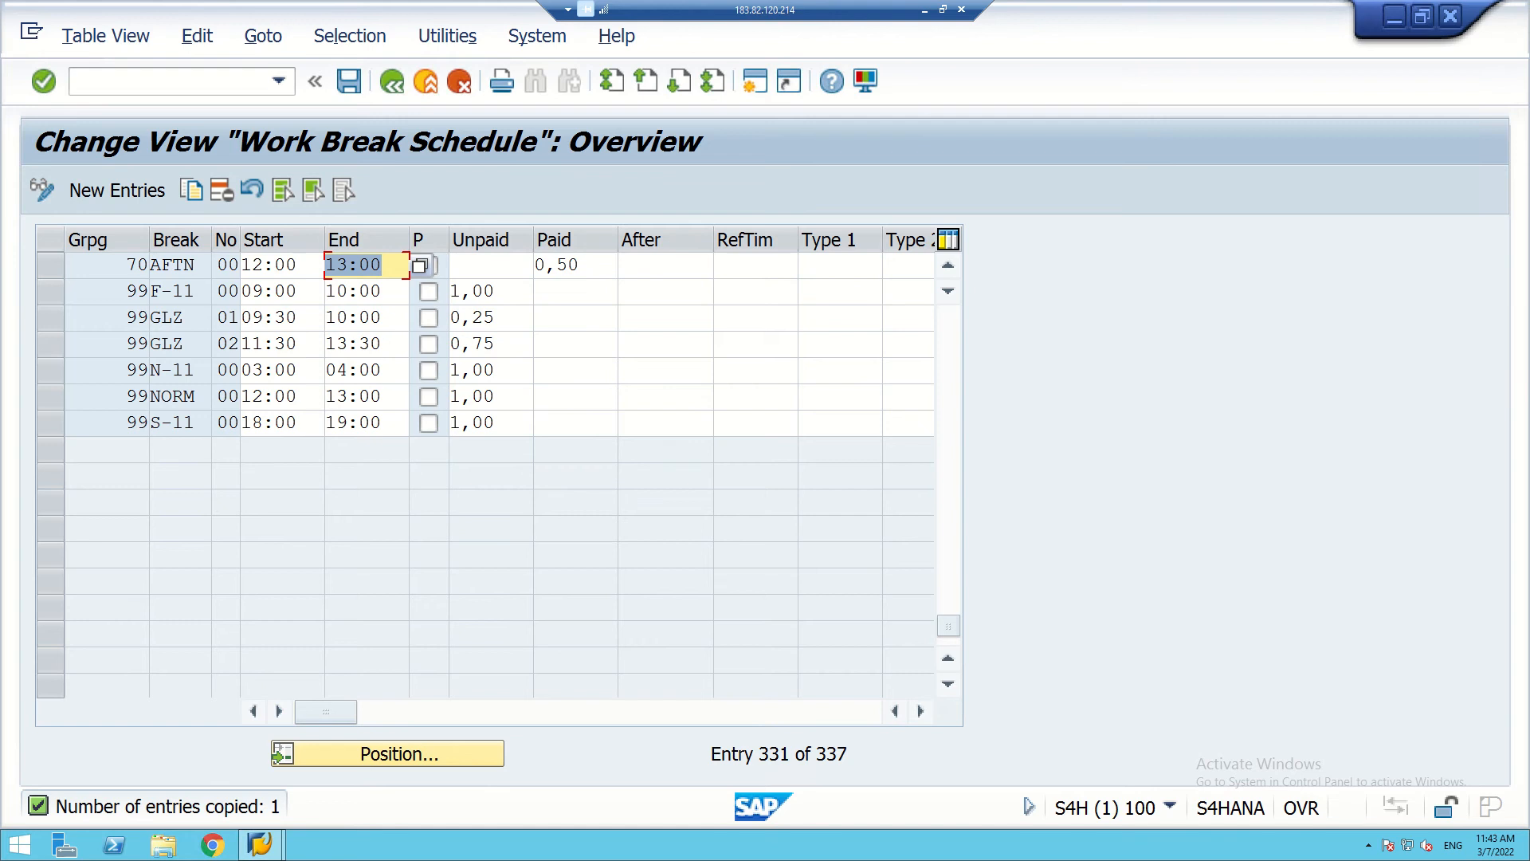
- Save the work break schedule under the proposed customizing request and return to the table view selection
{"action": "key", "text": "ctrl+s"}
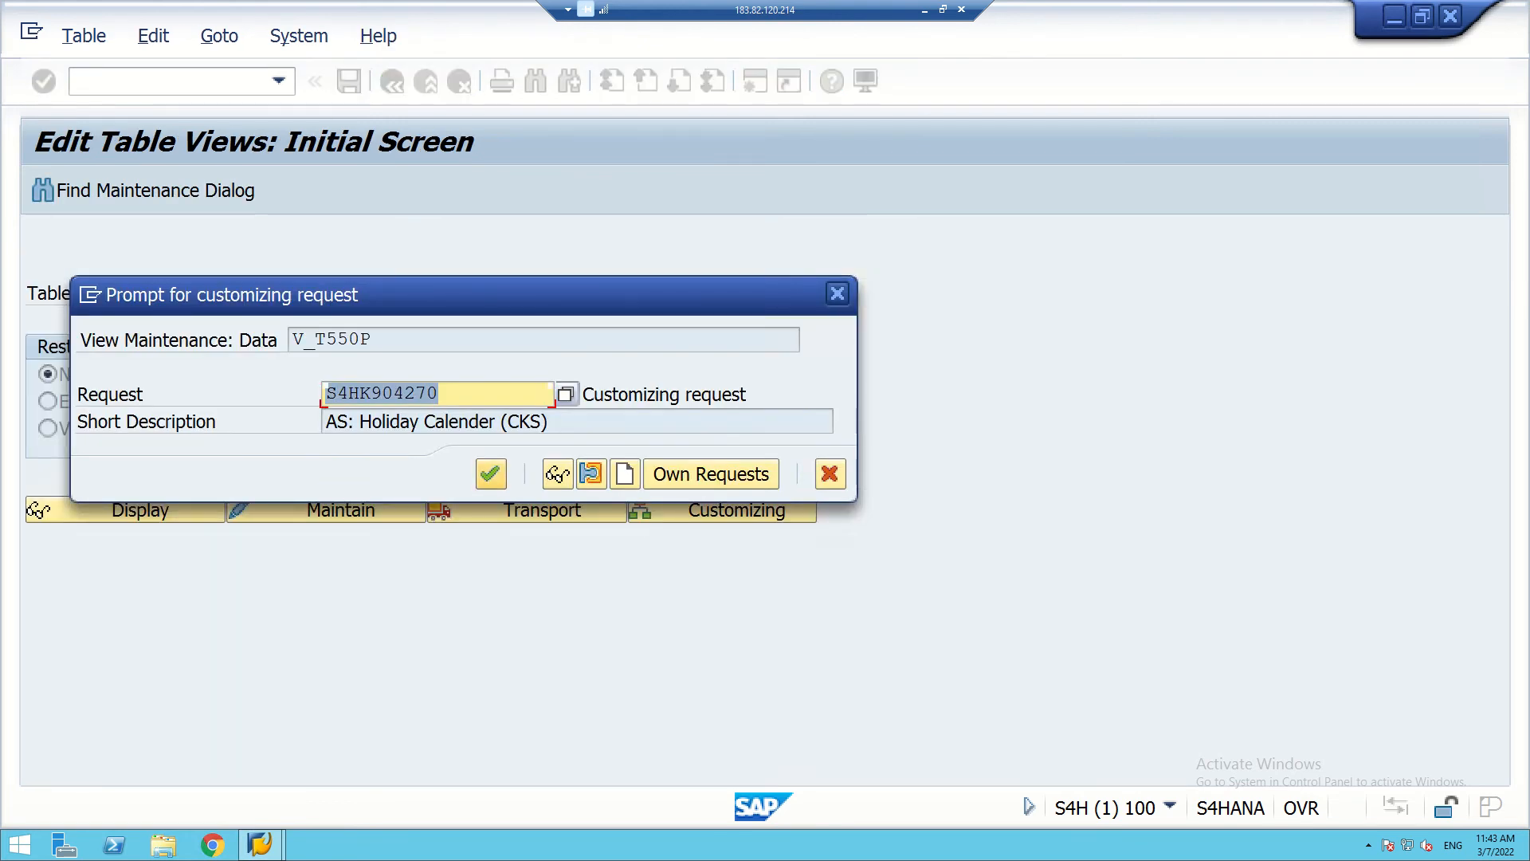
{"action": "key", "text": "Return"}
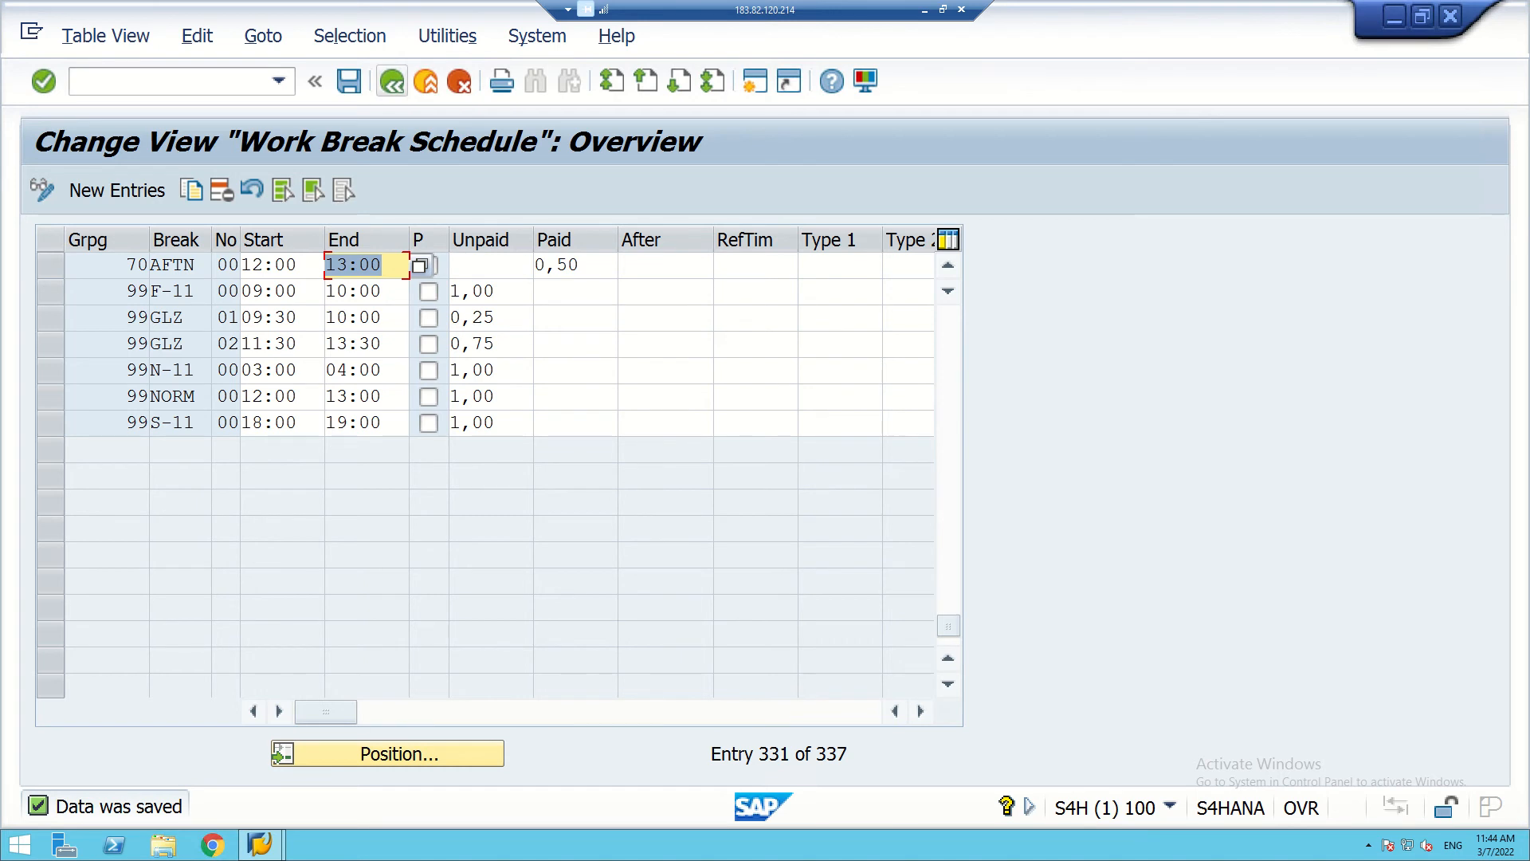
{"action": "left_click", "coordinate": [349, 81]}
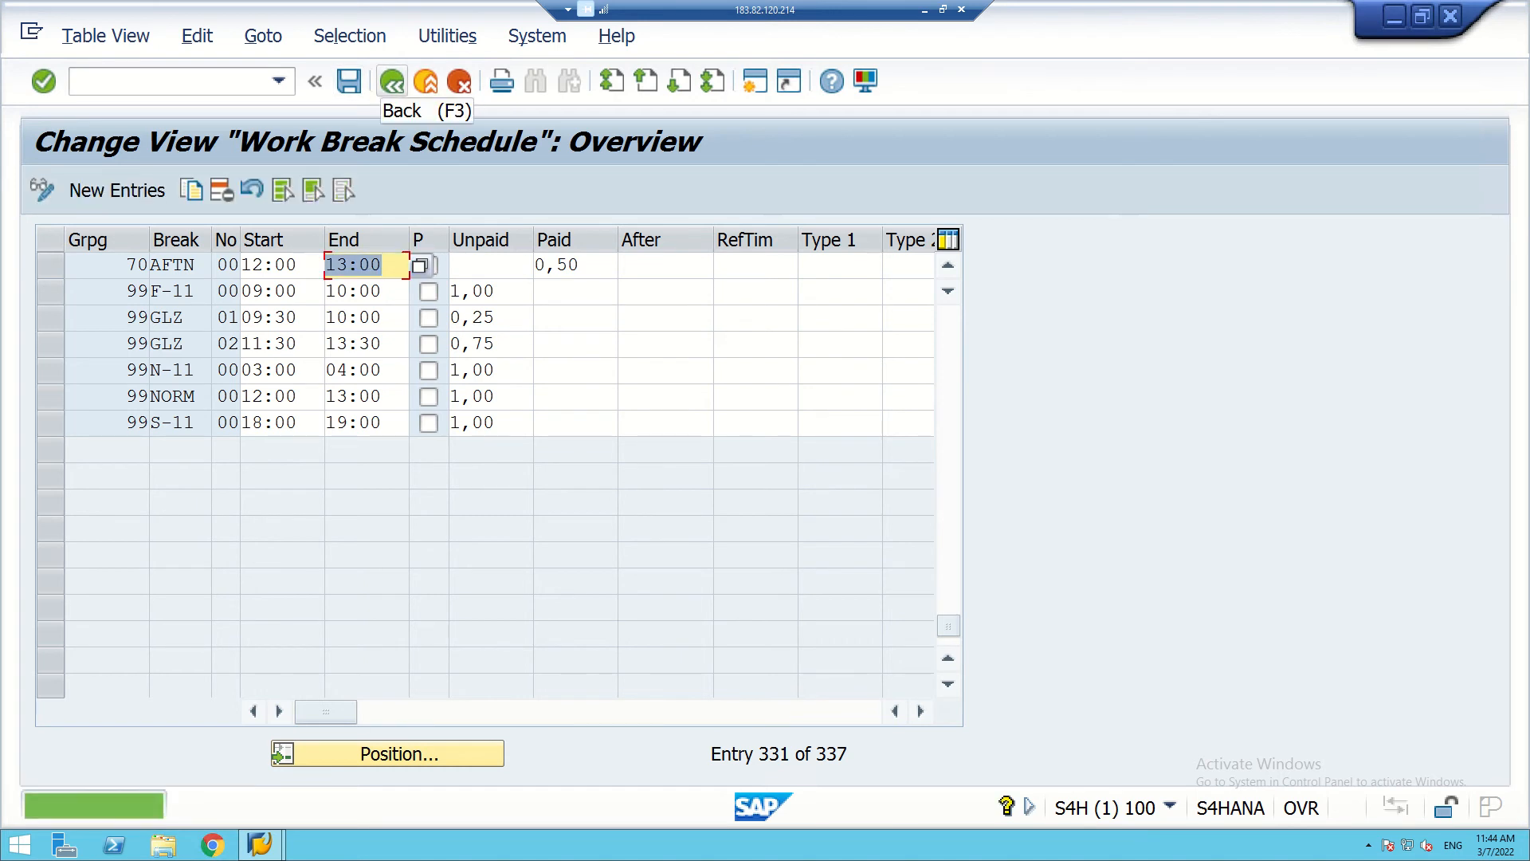
{"action": "left_click", "coordinate": [392, 81]}
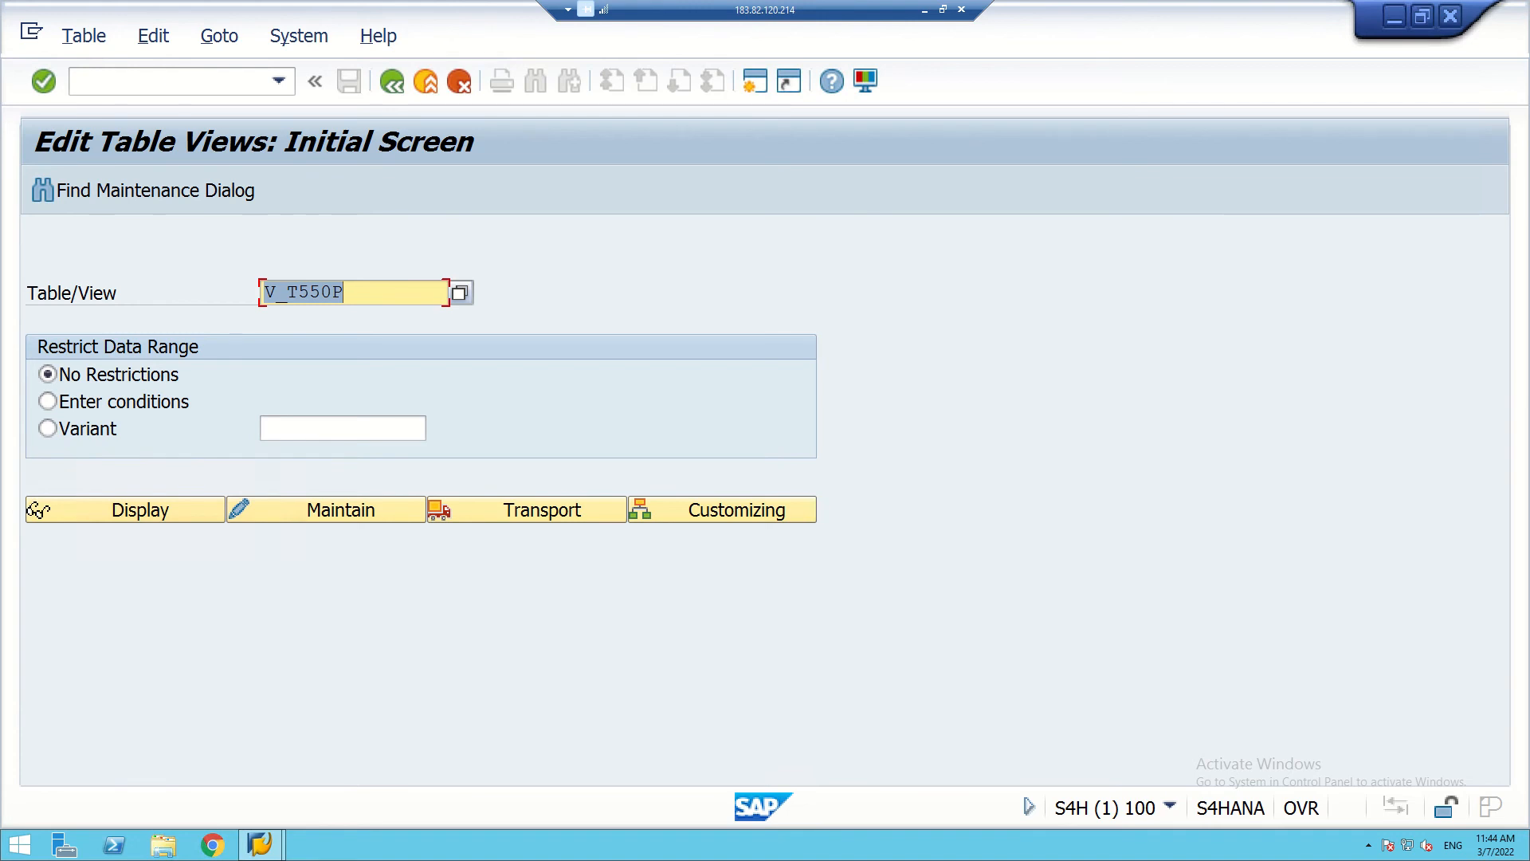
- Open view V_T550X for maintenance
{"action": "left_click", "coordinate": [297, 291]}
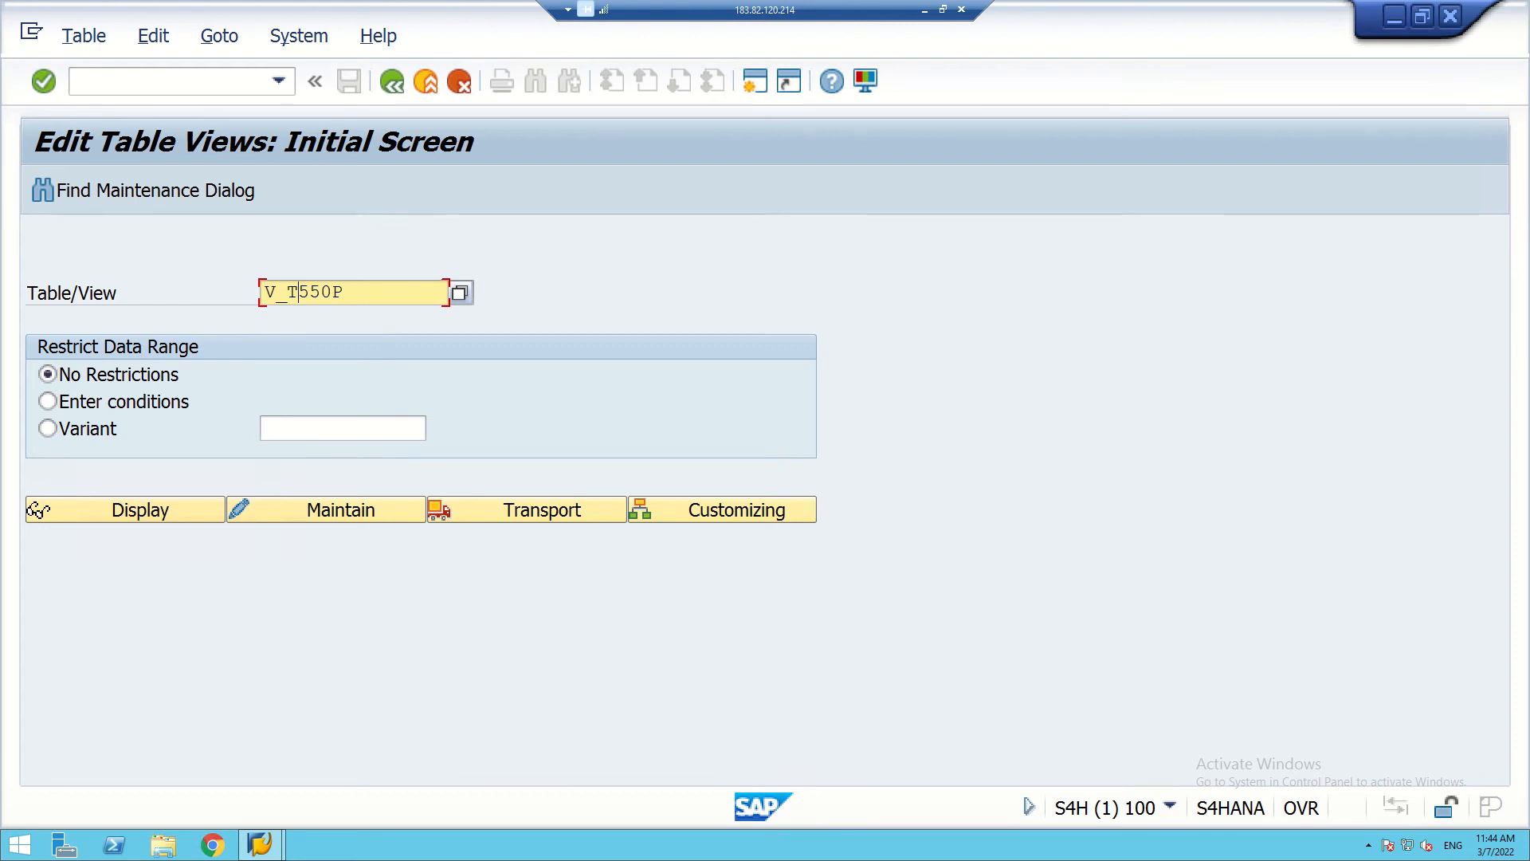
{"action": "key", "text": "BackSpace"}
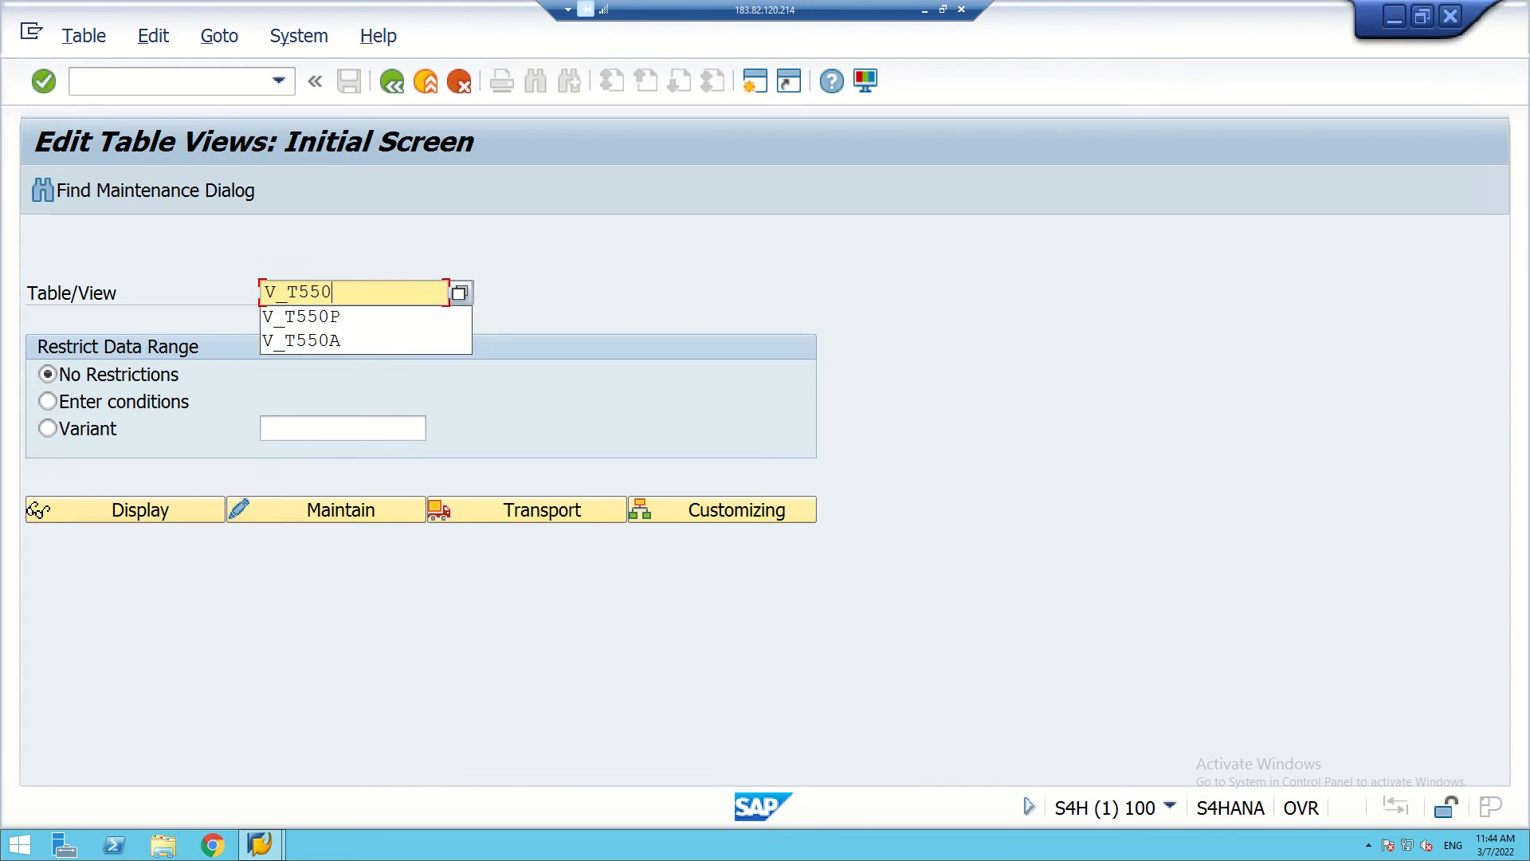
{"action": "type", "text": "x"}
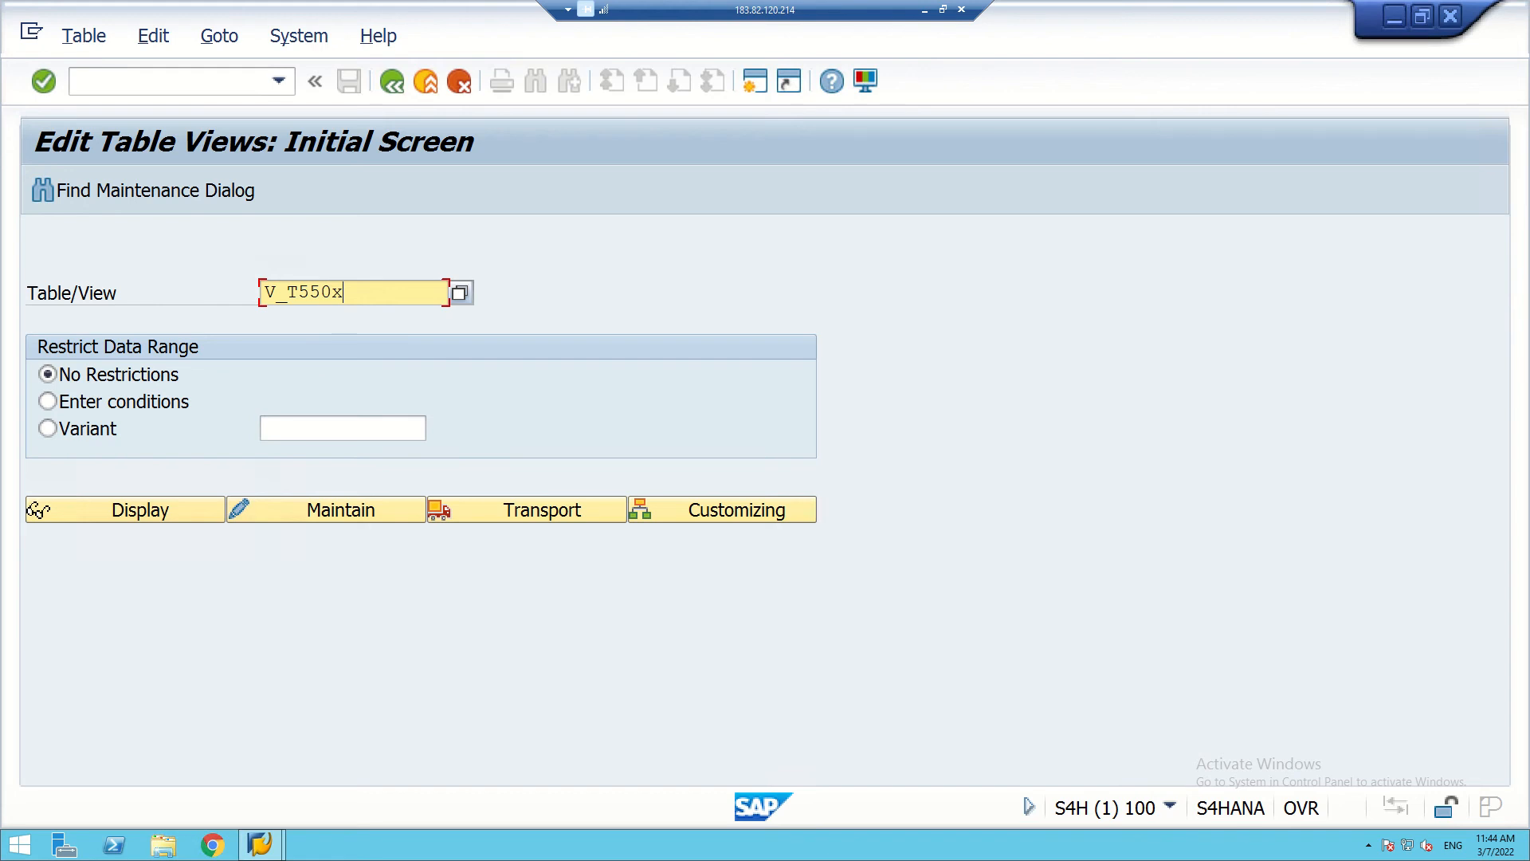
{"action": "left_click", "coordinate": [326, 509]}
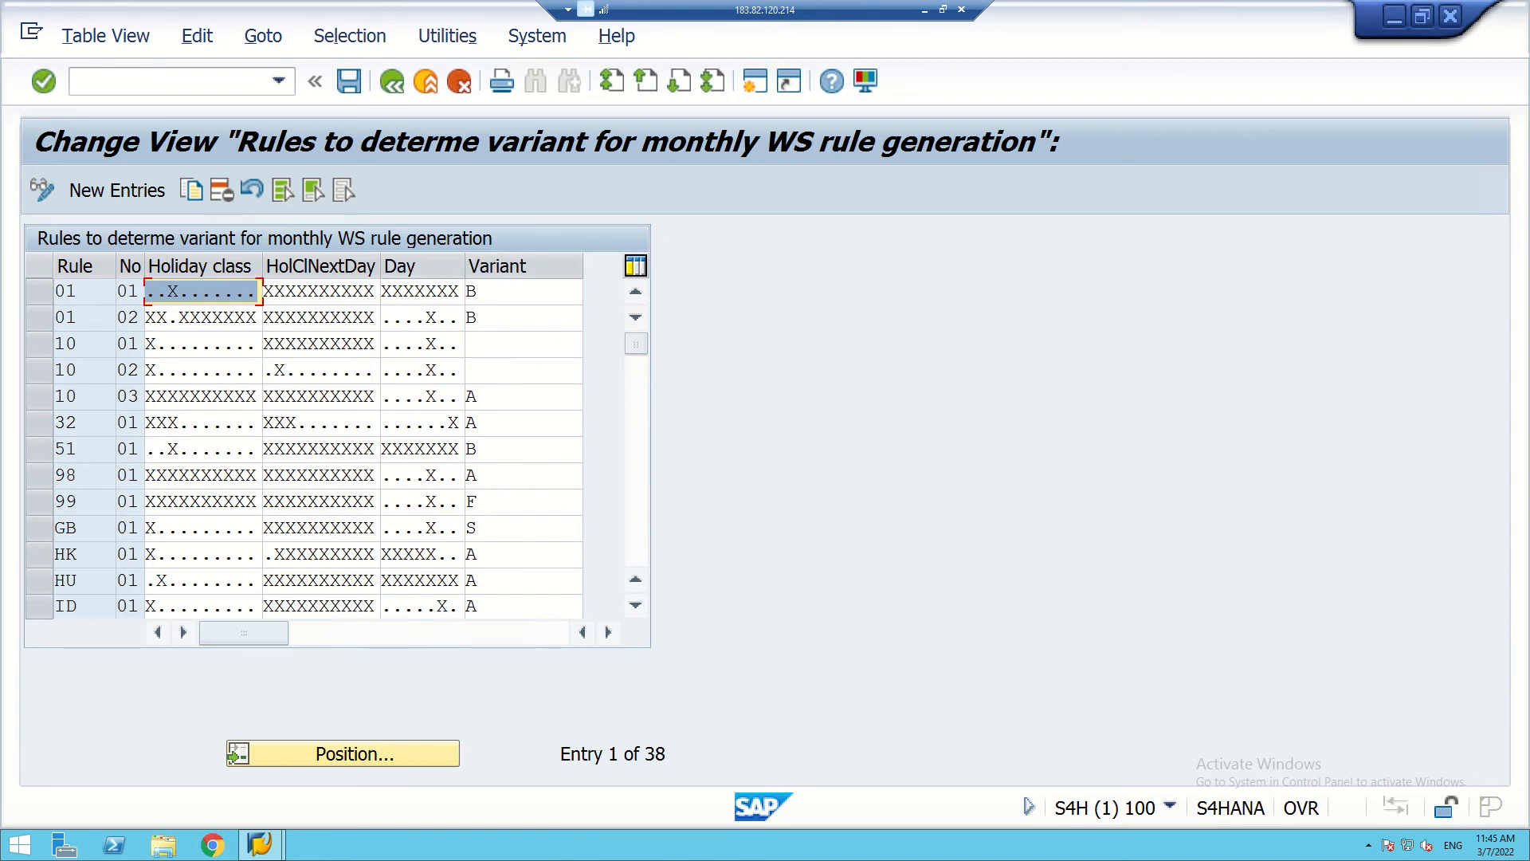
- Copy the first variant rule, rule 01 number 01, as rule 70
{"action": "left_click", "coordinate": [39, 291]}
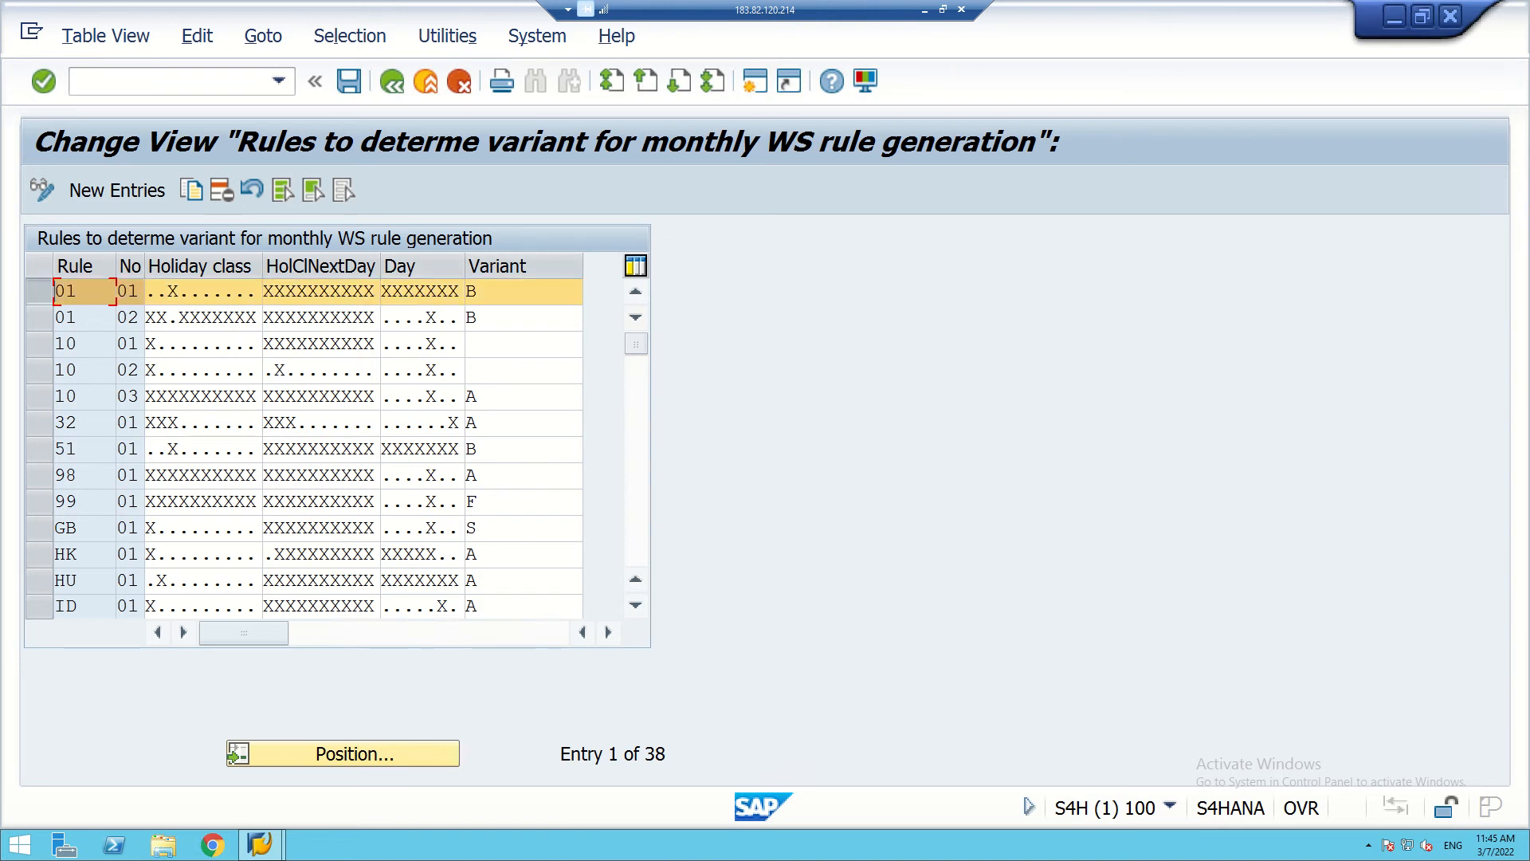
{"action": "left_click", "coordinate": [191, 191]}
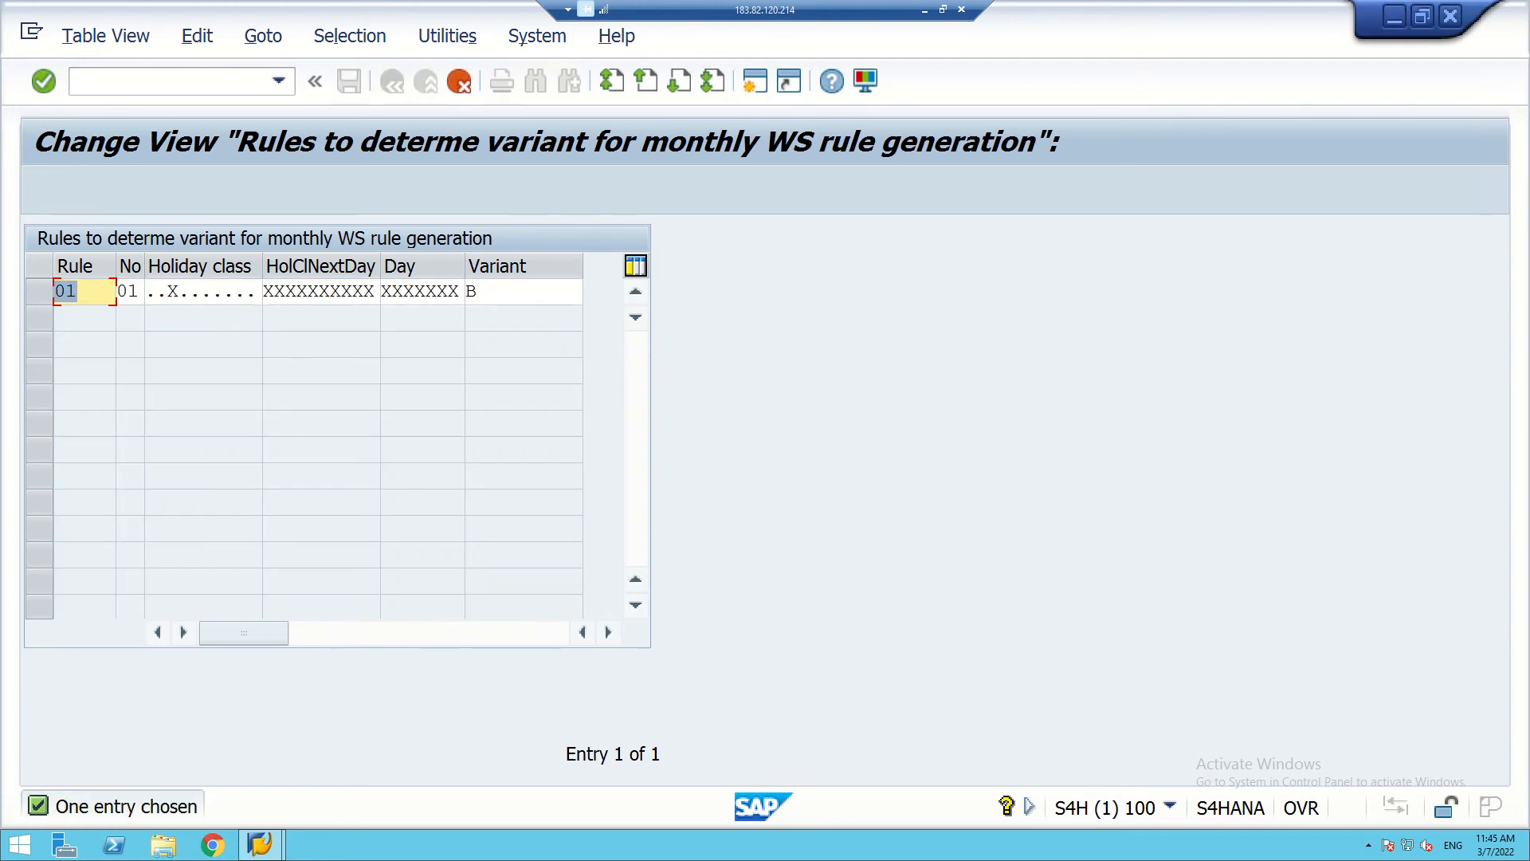
{"action": "left_click", "coordinate": [79, 291]}
{"action": "key", "text": "BackSpace"}
{"action": "key", "text": "BackSpace"}
{"action": "type", "text": "70"}
{"action": "key", "text": "Return"}
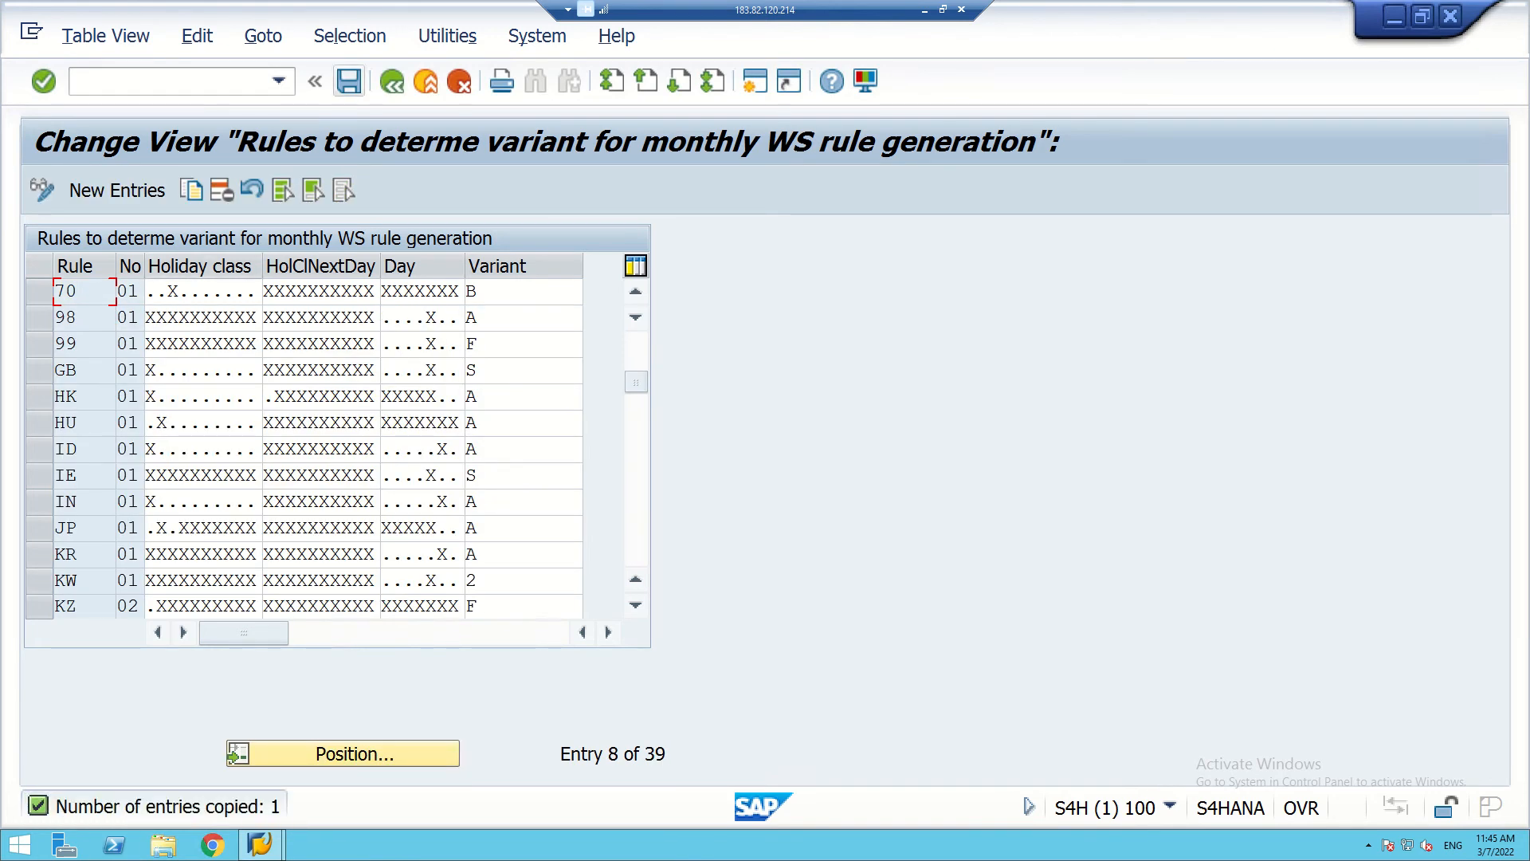
- Save the variant rules under the proposed customizing request and return to the table view selection
{"action": "left_click", "coordinate": [349, 81]}
{"action": "left_click", "coordinate": [349, 81]}
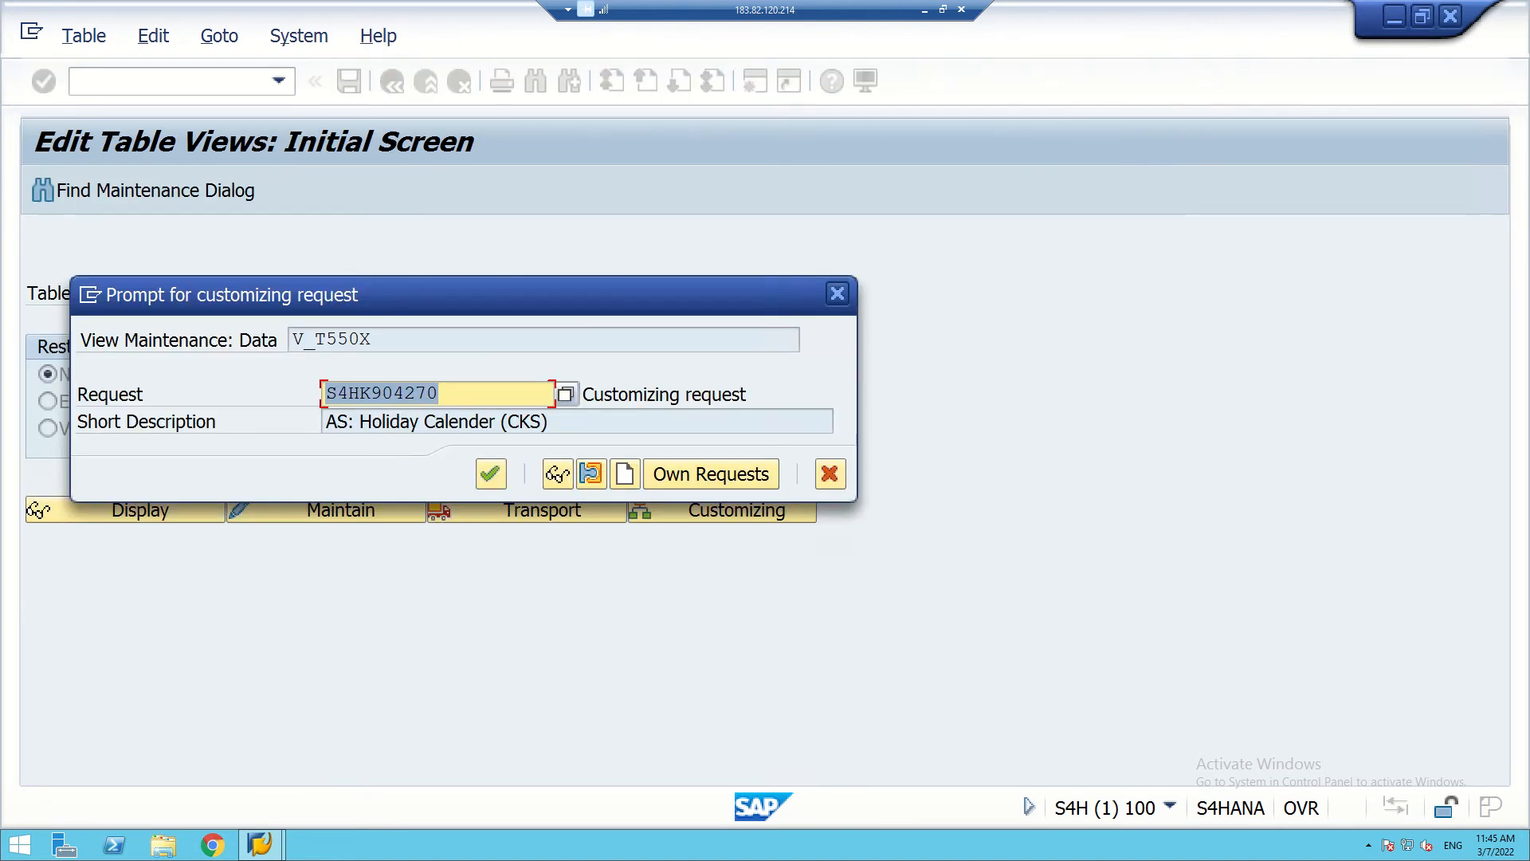
{"action": "key", "text": "Return"}
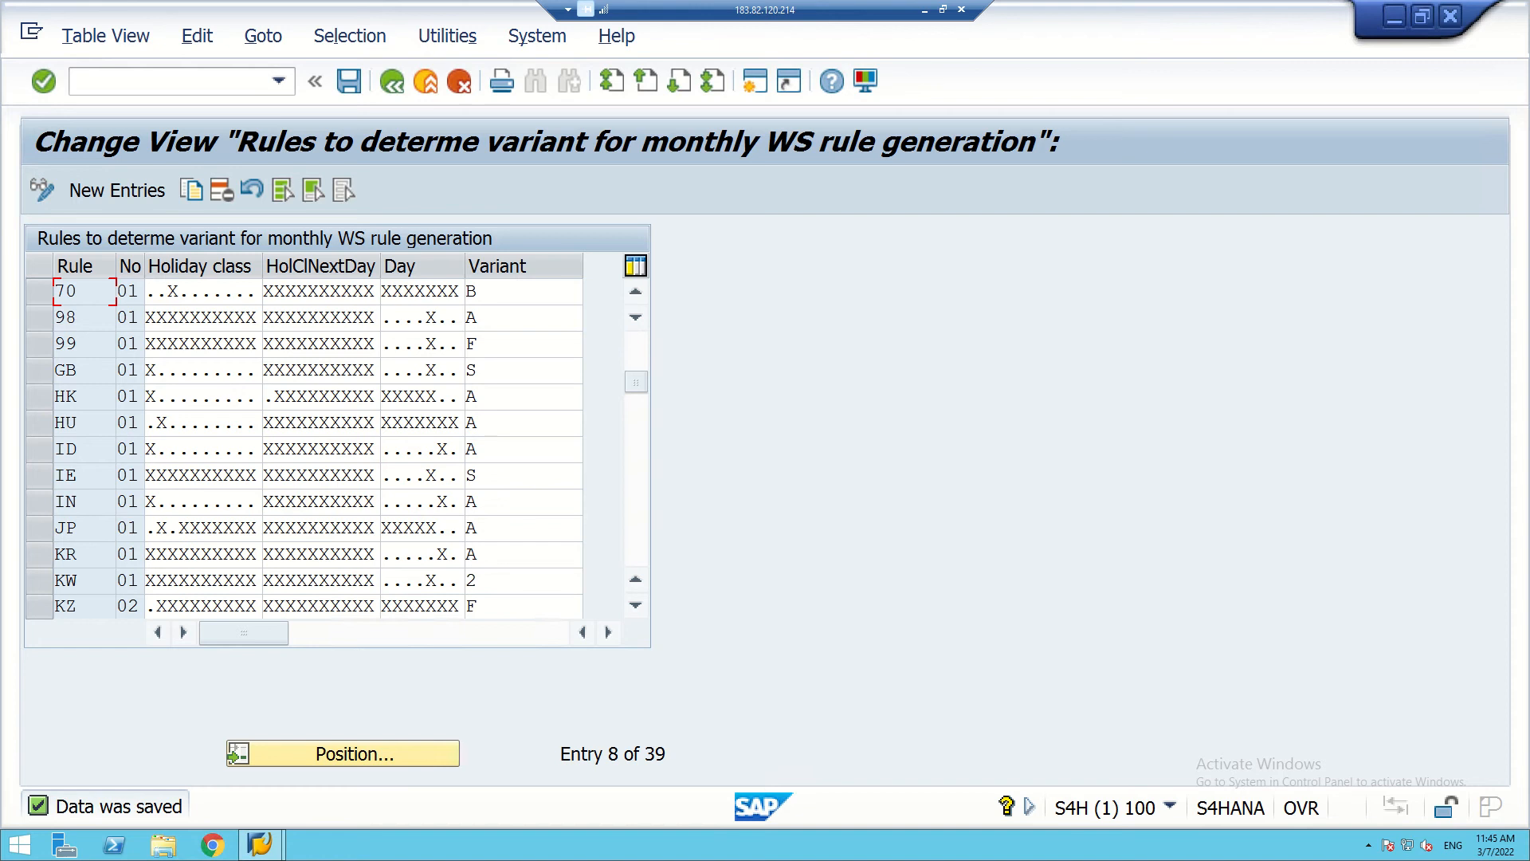
{"action": "left_click", "coordinate": [392, 81]}
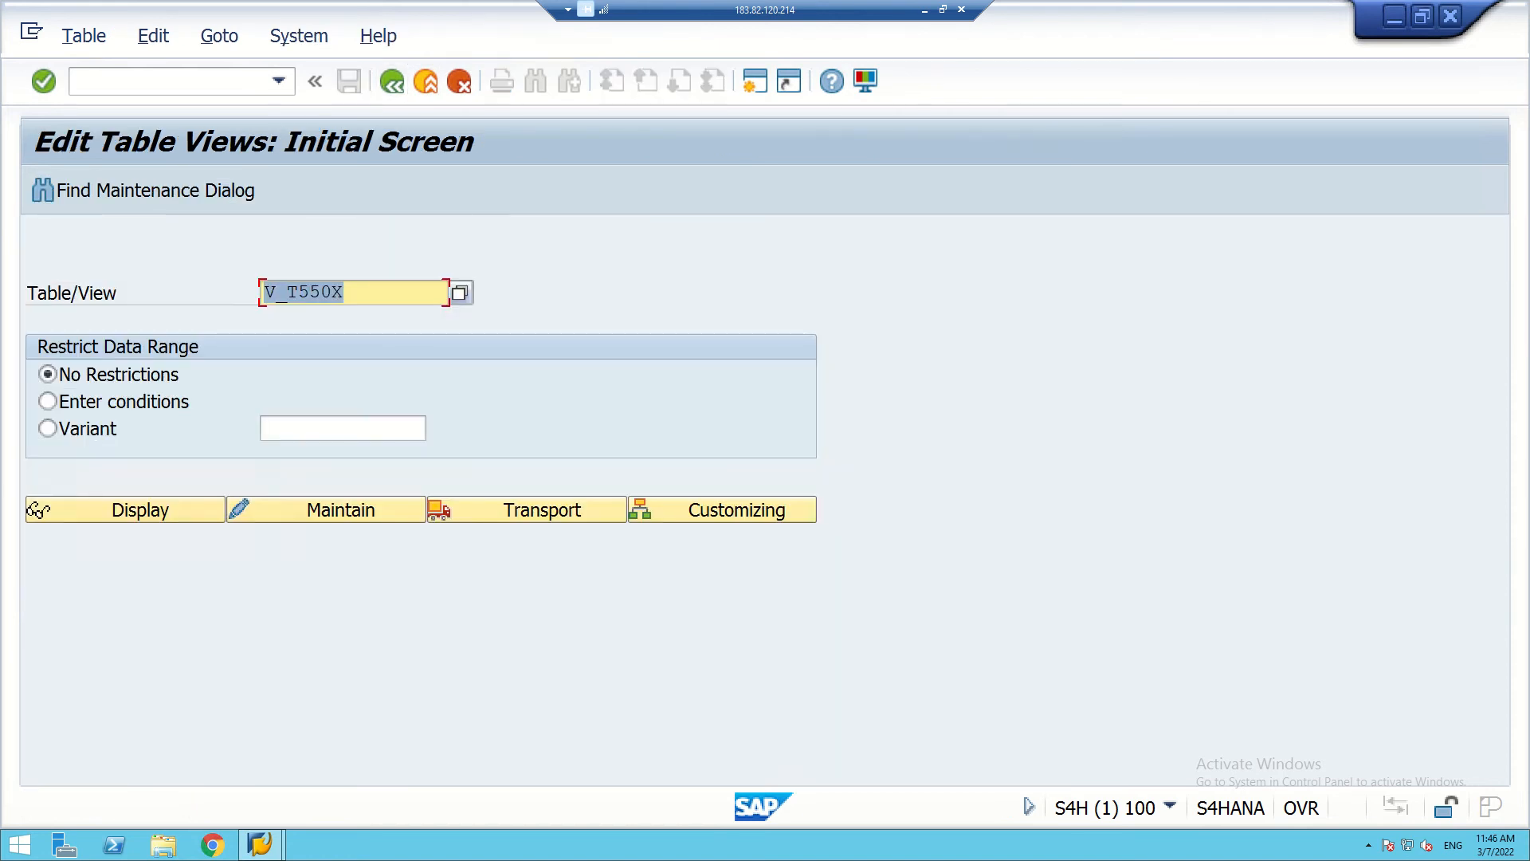
- Try to open view V__T550A for maintenance
{"action": "left_click", "coordinate": [345, 293]}
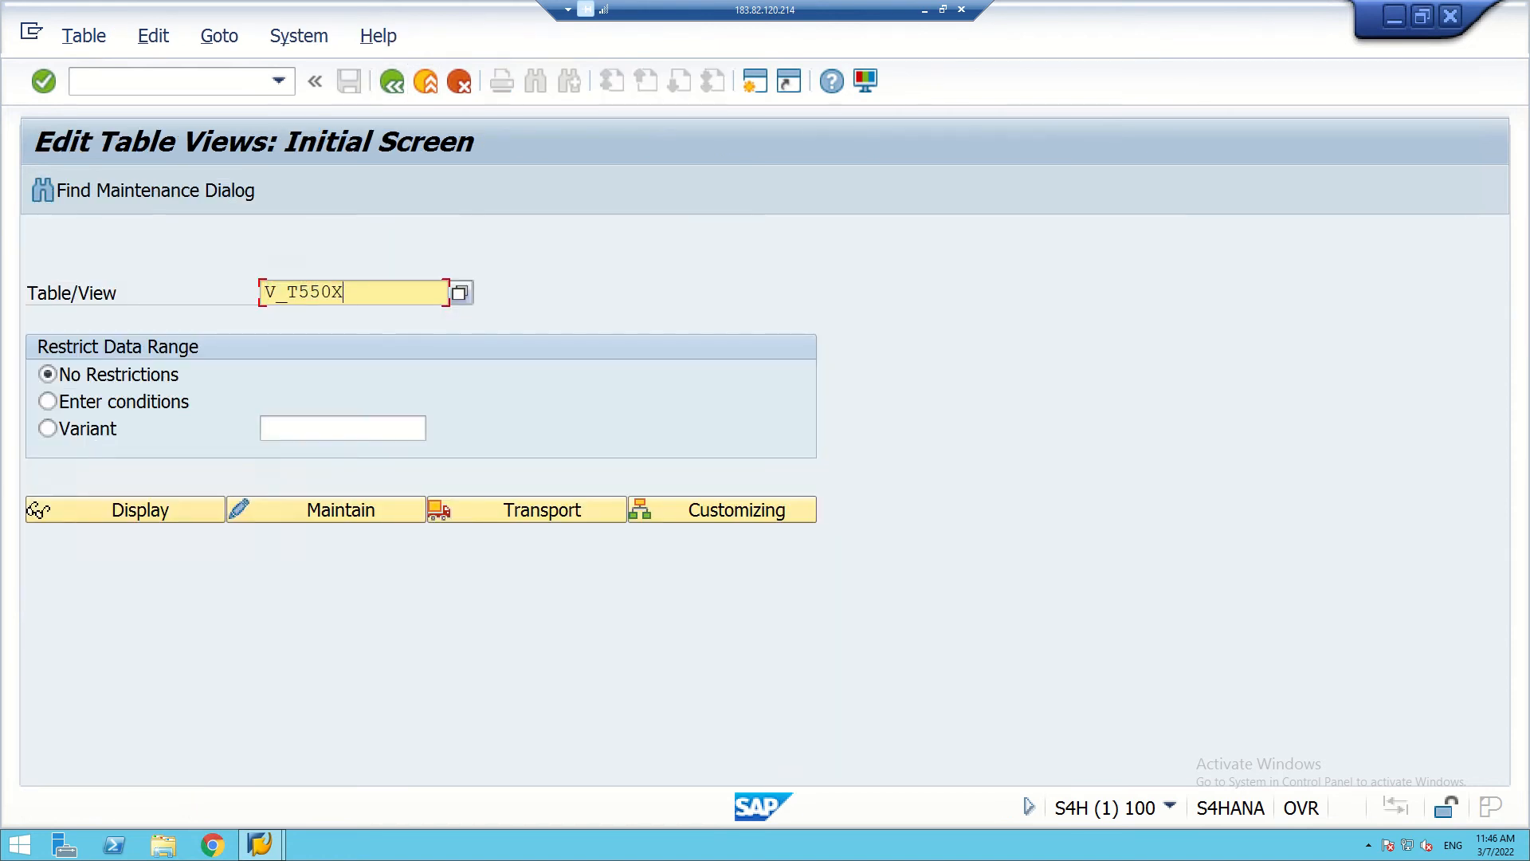
{"action": "key", "text": "BackSpace"}
{"action": "key", "text": "BackSpace"}
{"action": "key", "text": "BackSpace"}
{"action": "key", "text": "BackSpace"}
{"action": "key", "text": "BackSpace"}
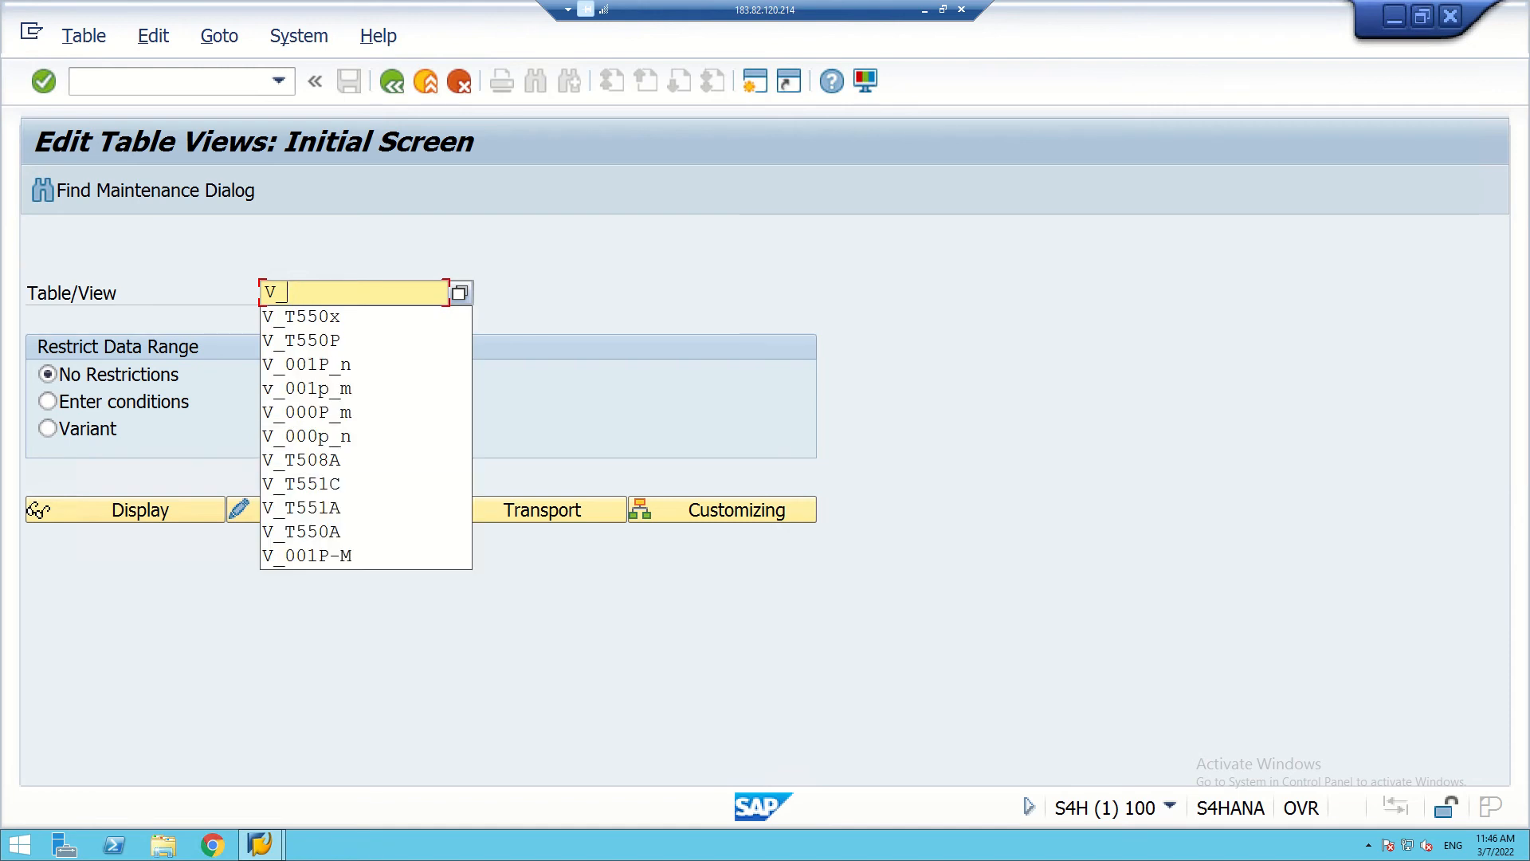
{"action": "type", "text": "_"}
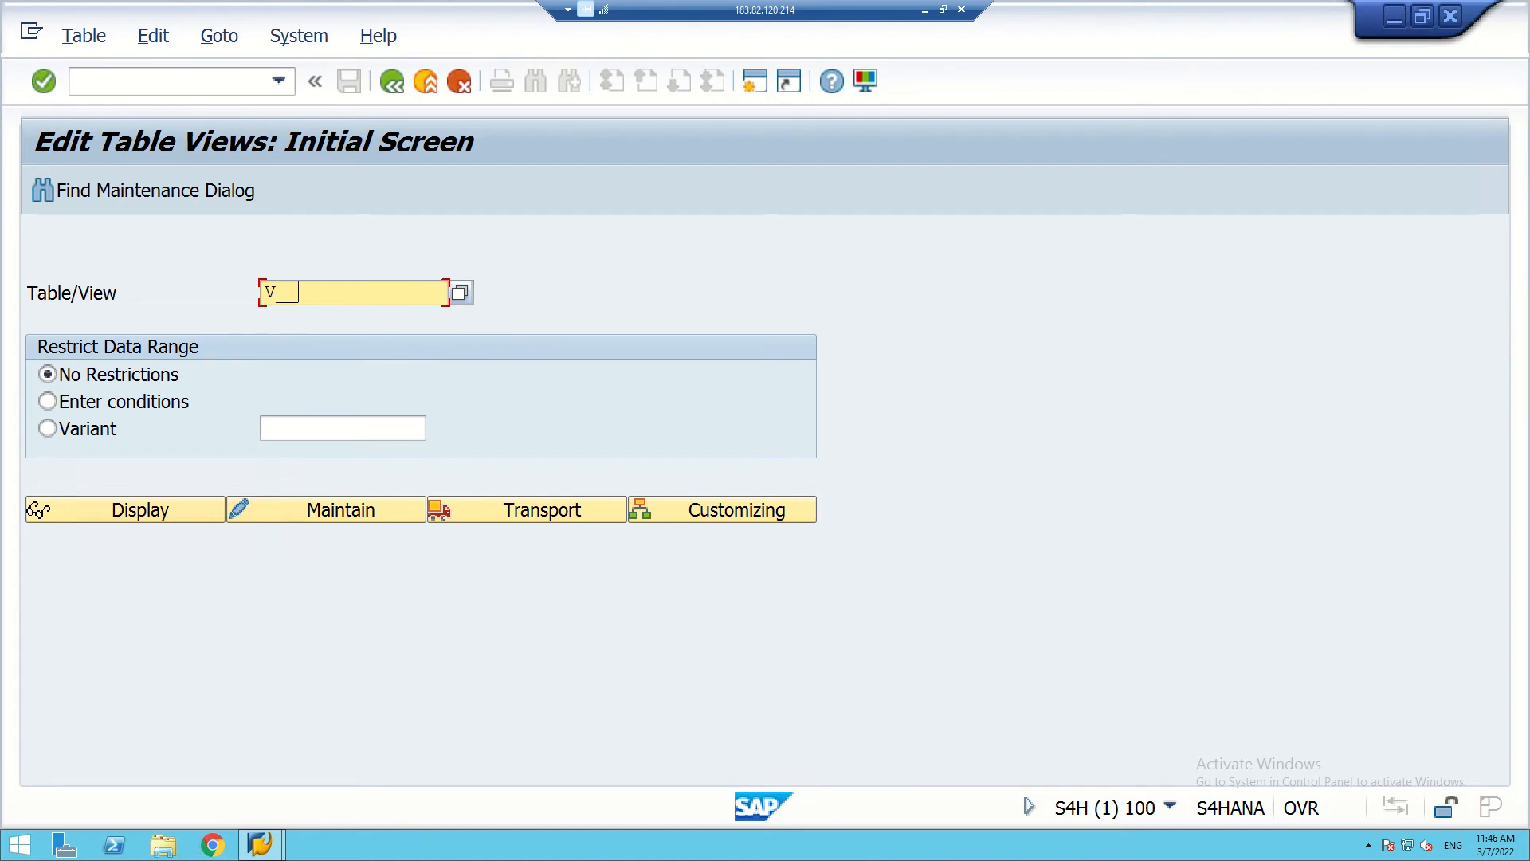
{"action": "type", "text": "T550A"}
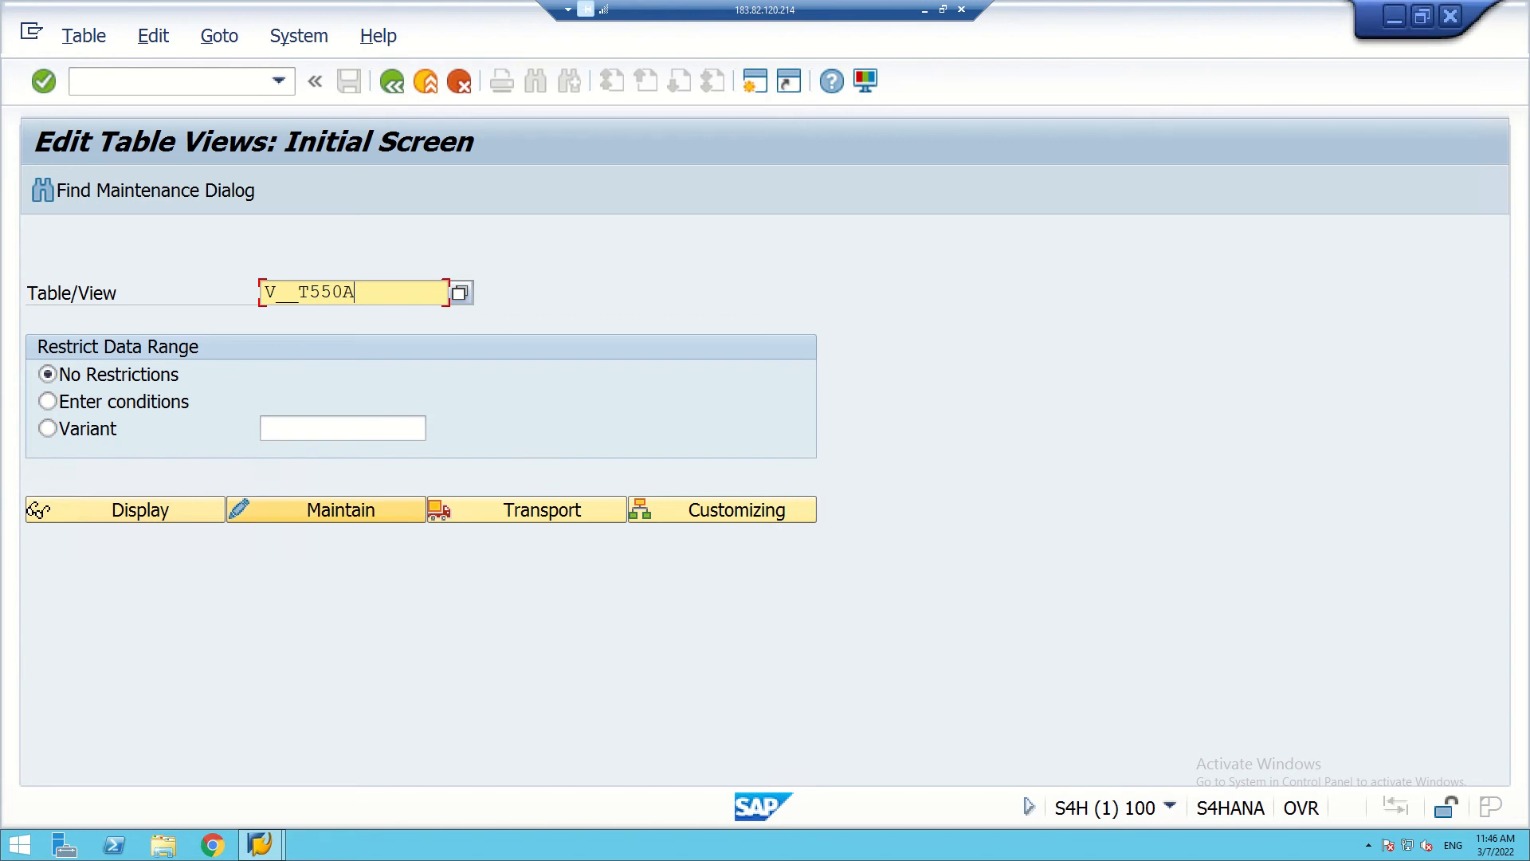
{"action": "left_click", "coordinate": [327, 510]}
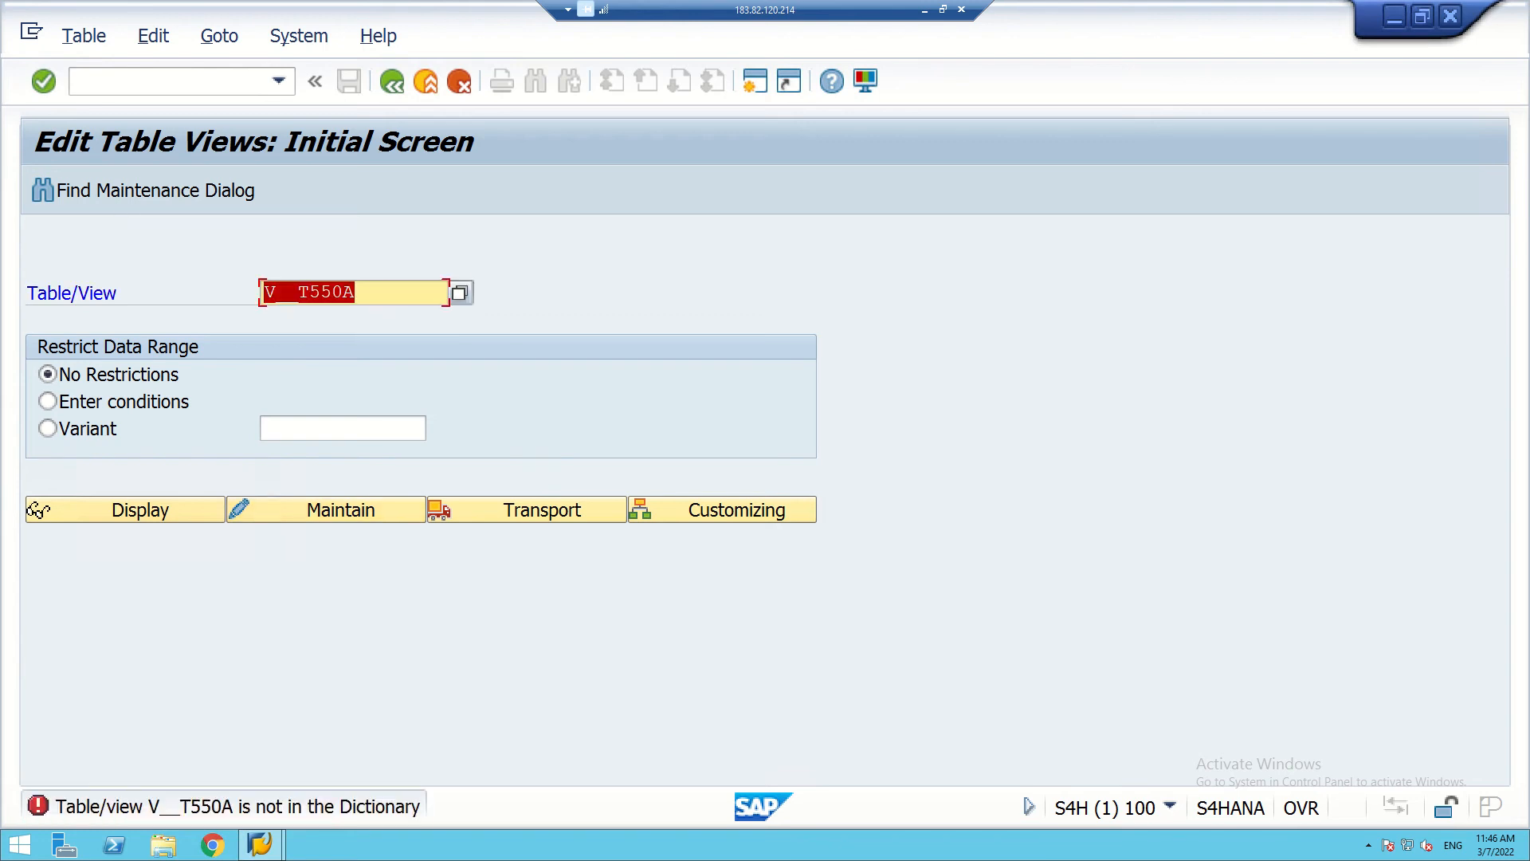
- Correct the view name to V_T550A and open the daily work schedules for maintenance
{"action": "left_click", "coordinate": [358, 293]}
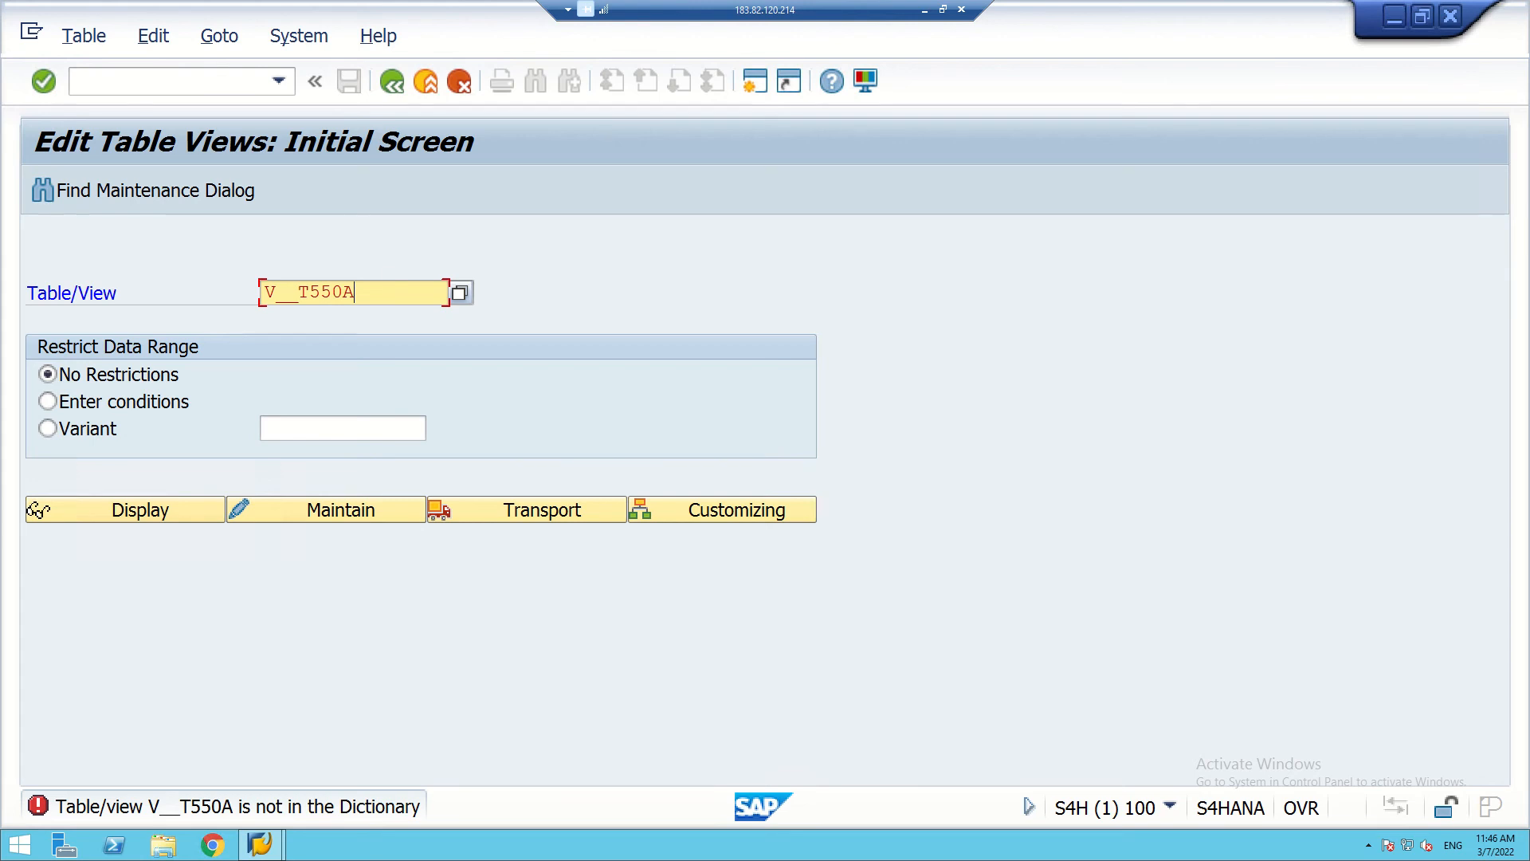
{"action": "key", "text": "BackSpace"}
{"action": "key", "text": "BackSpace"}
{"action": "key", "text": "BackSpace"}
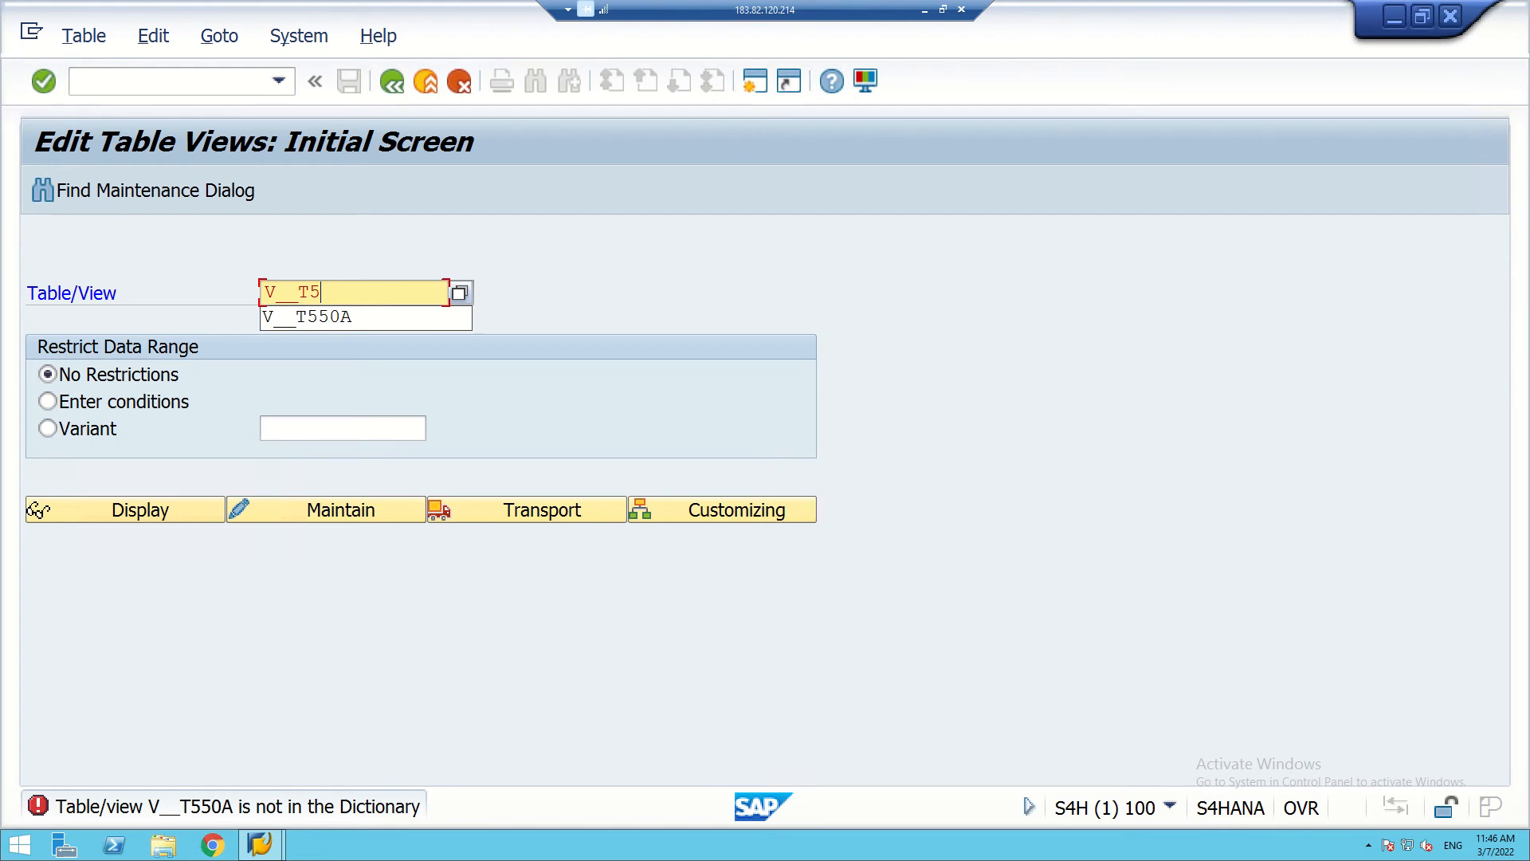
{"action": "type", "text": "55"}
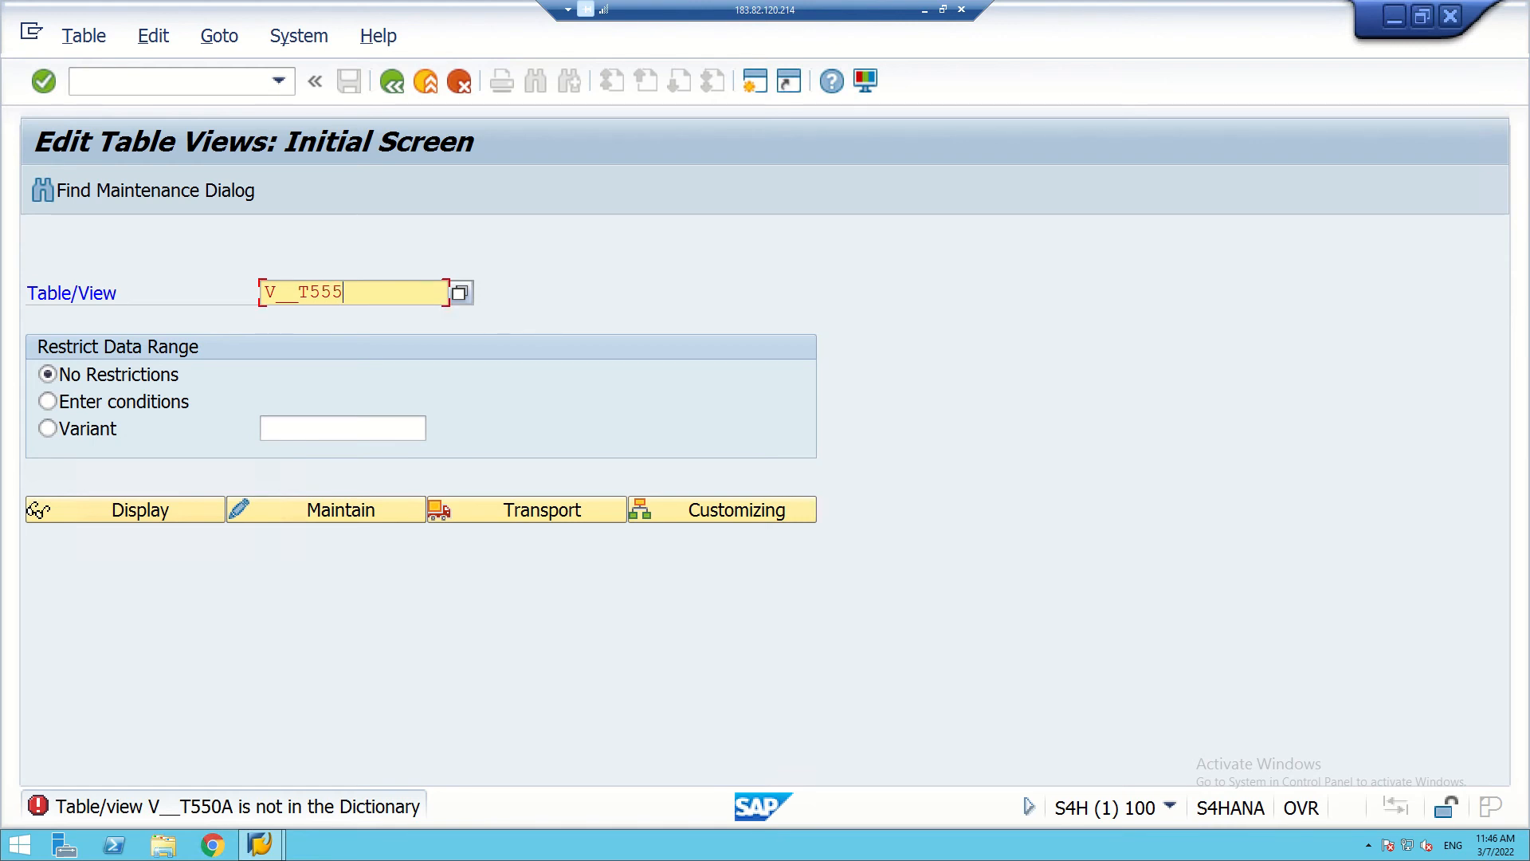
{"action": "key", "text": "BackSpace"}
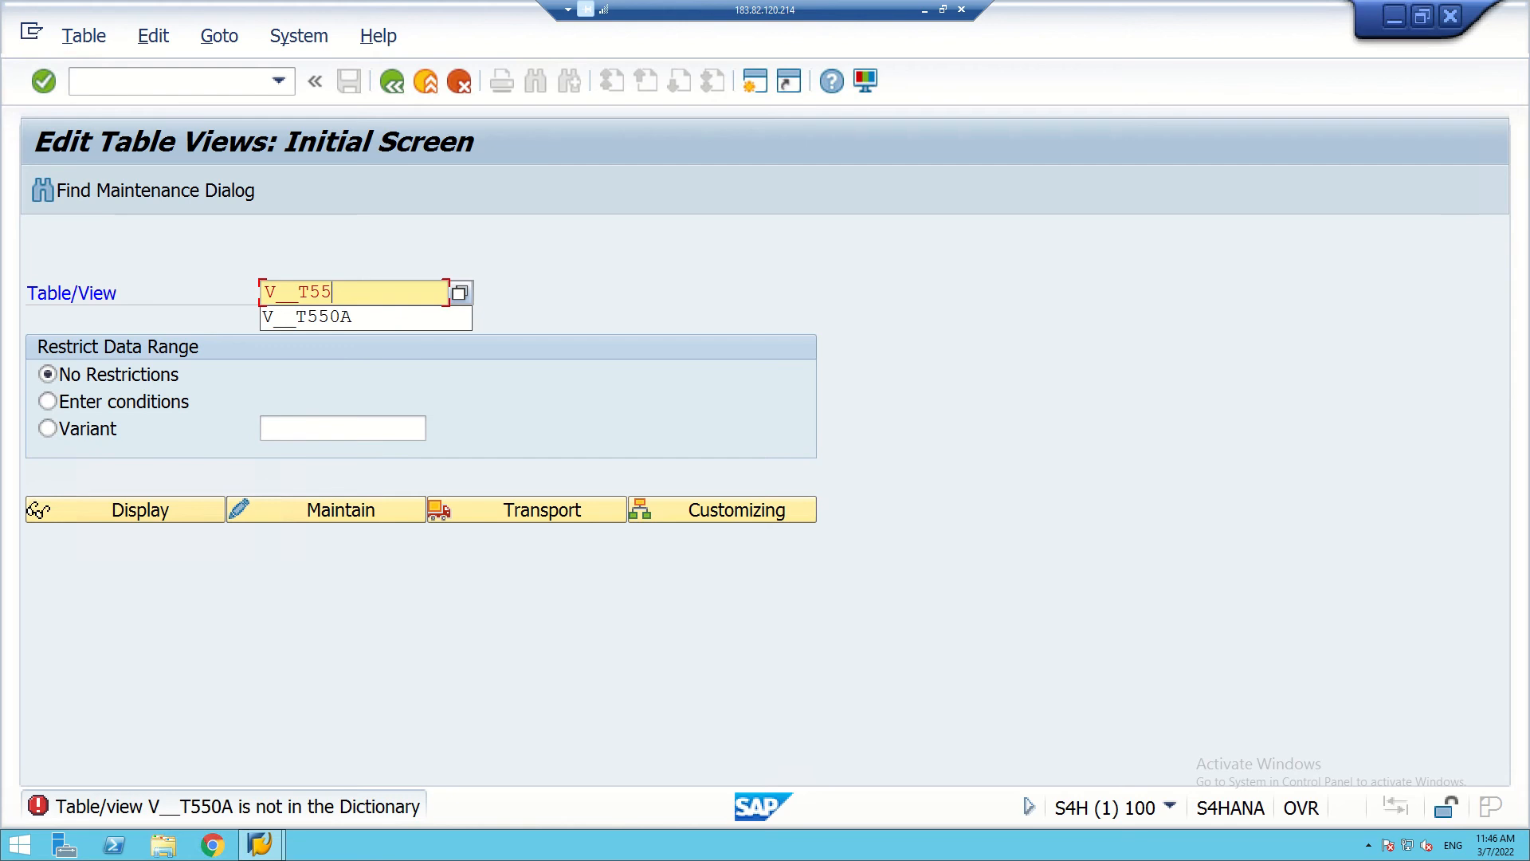
{"action": "type", "text": "0A"}
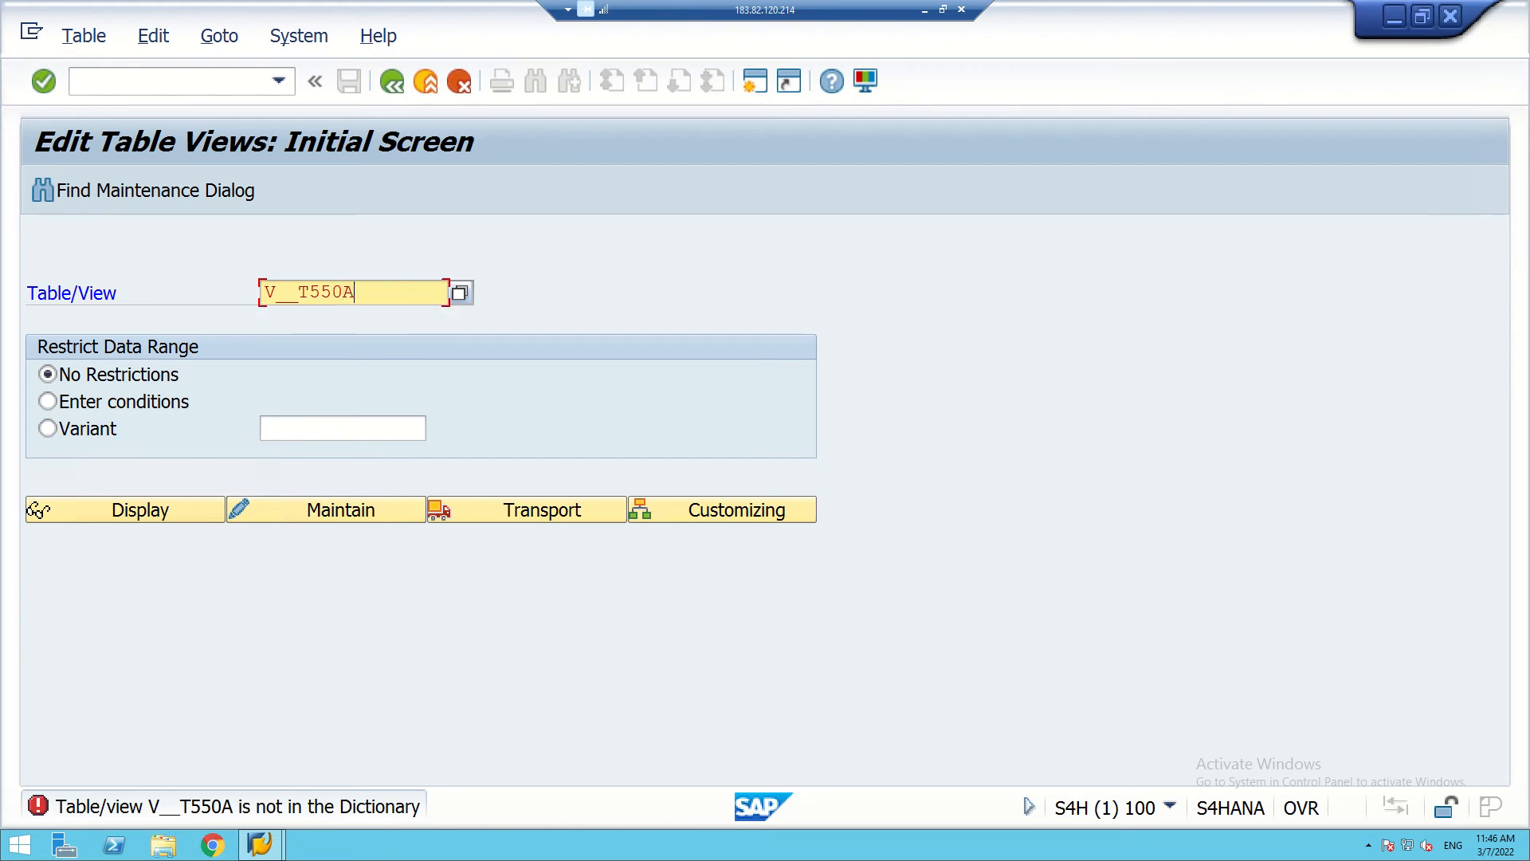
{"action": "left_click", "coordinate": [333, 509]}
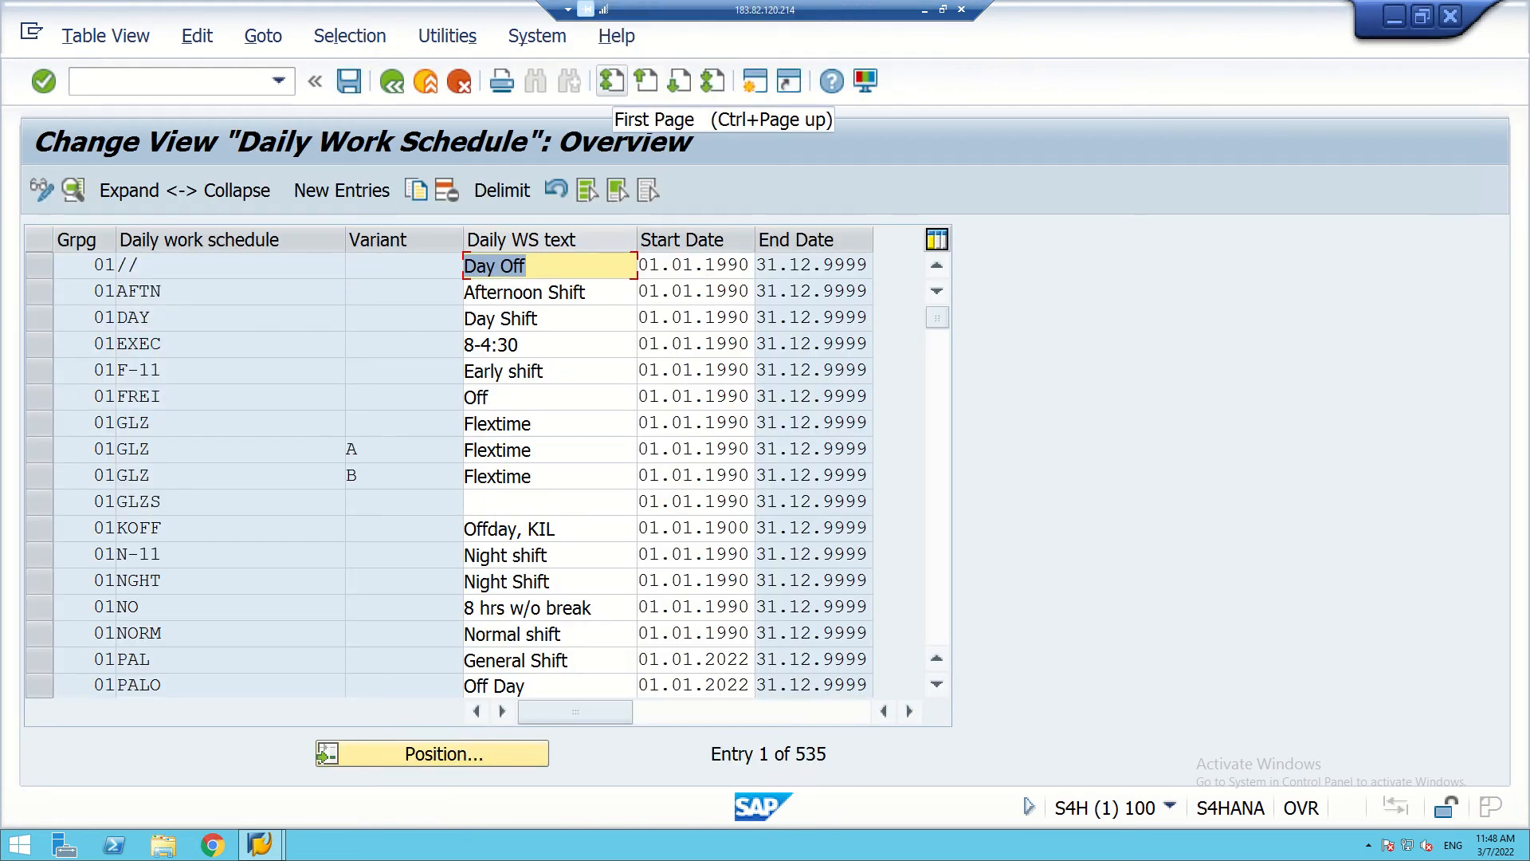
{"action": "left_click", "coordinate": [391, 80]}
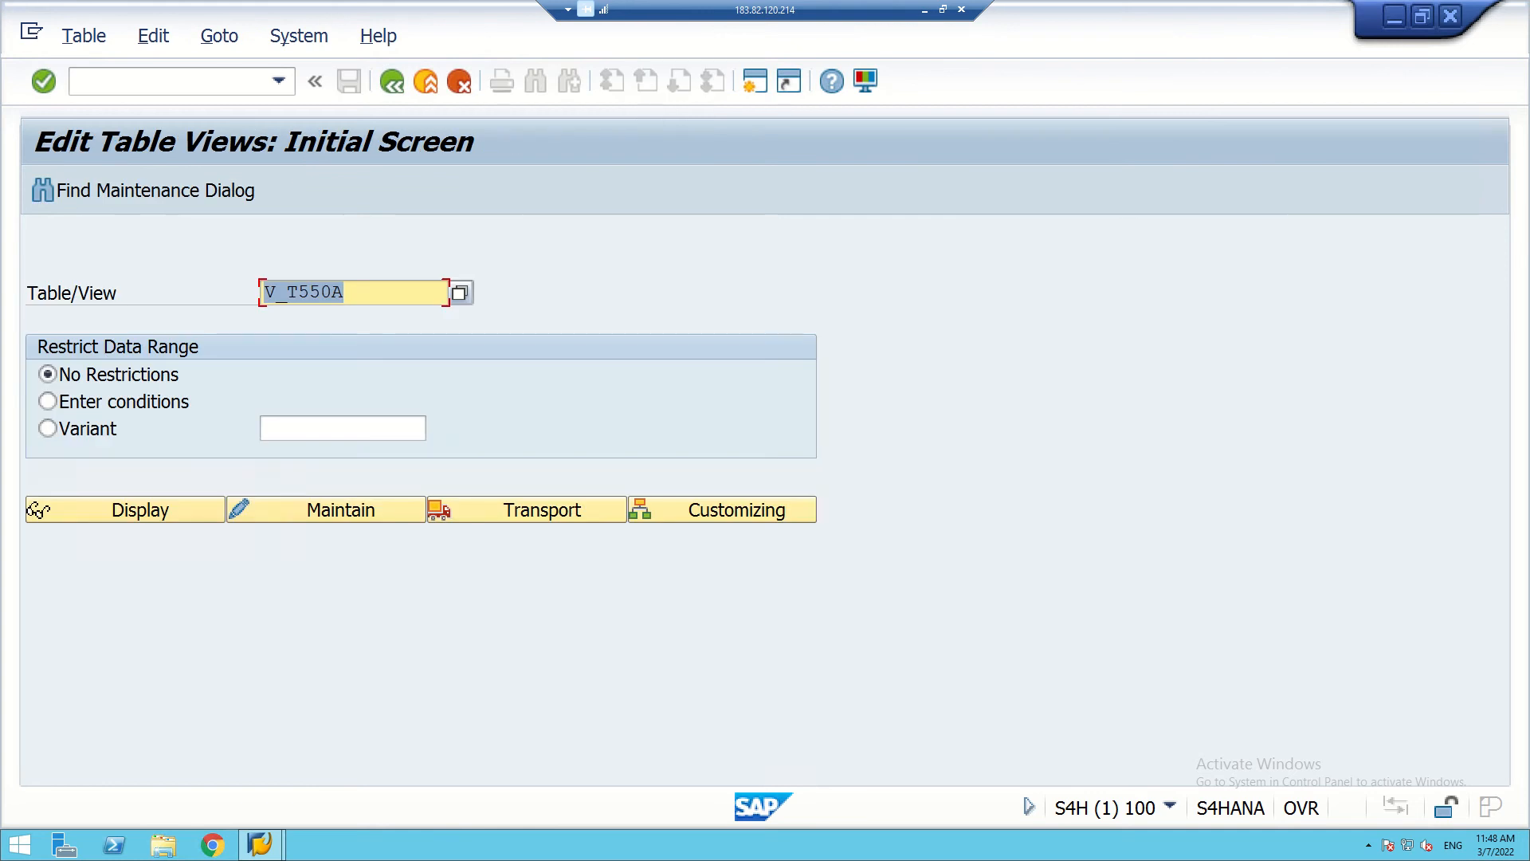
{"action": "left_click", "coordinate": [340, 510]}
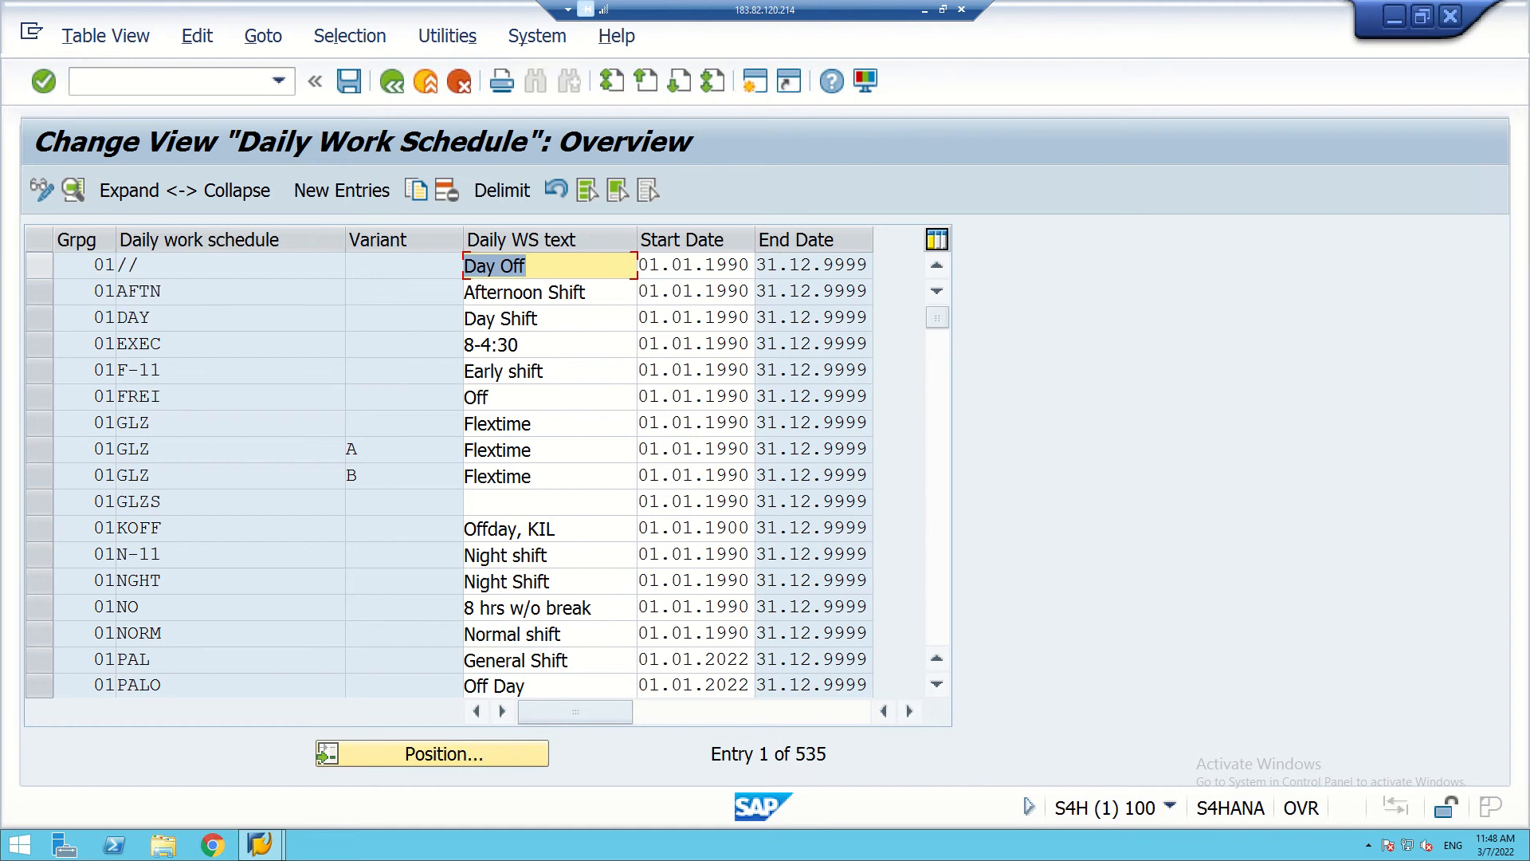
- Copy the first daily work schedule, the Day Off entry of grouping 01, to DWS grouping 70
{"action": "left_click", "coordinate": [39, 265]}
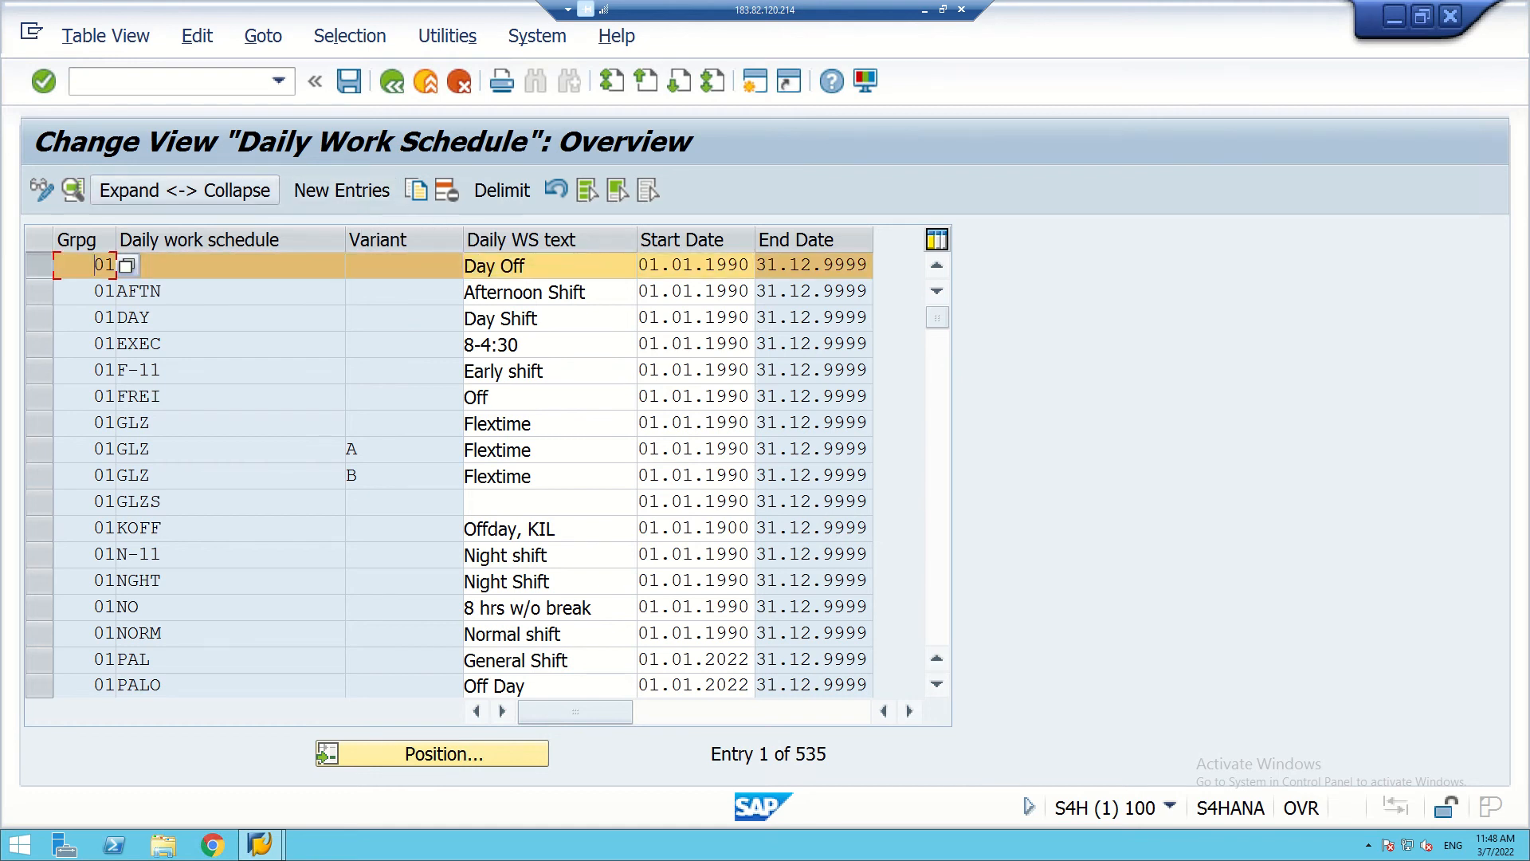
{"action": "left_click", "coordinate": [416, 190]}
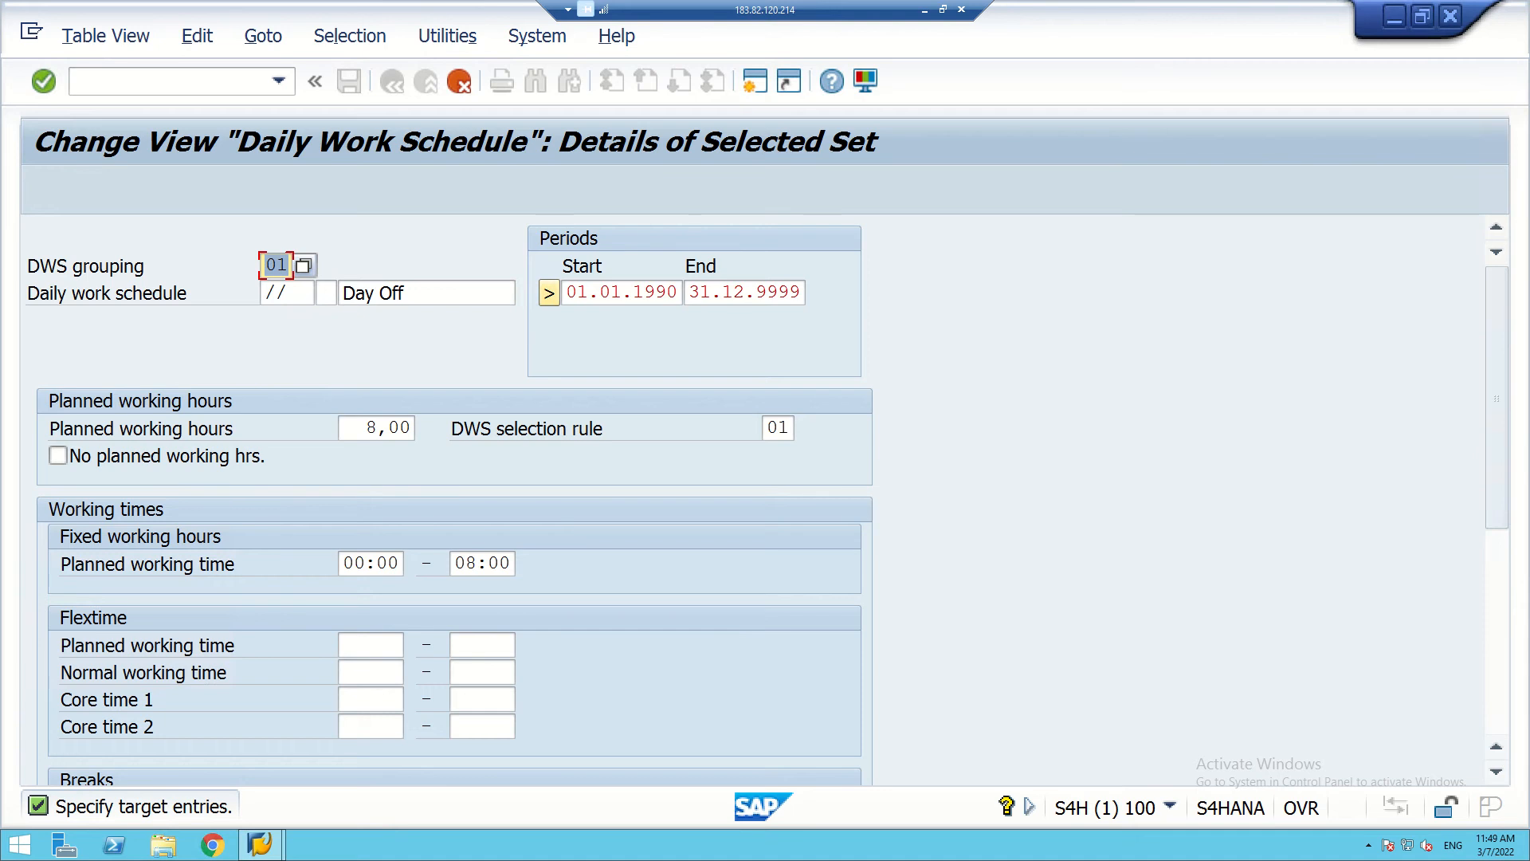
{"action": "left_click", "coordinate": [267, 265]}
{"action": "key", "text": "Delete"}
{"action": "key", "text": "Delete"}
{"action": "type", "text": "70"}
{"action": "left_click", "coordinate": [303, 265]}
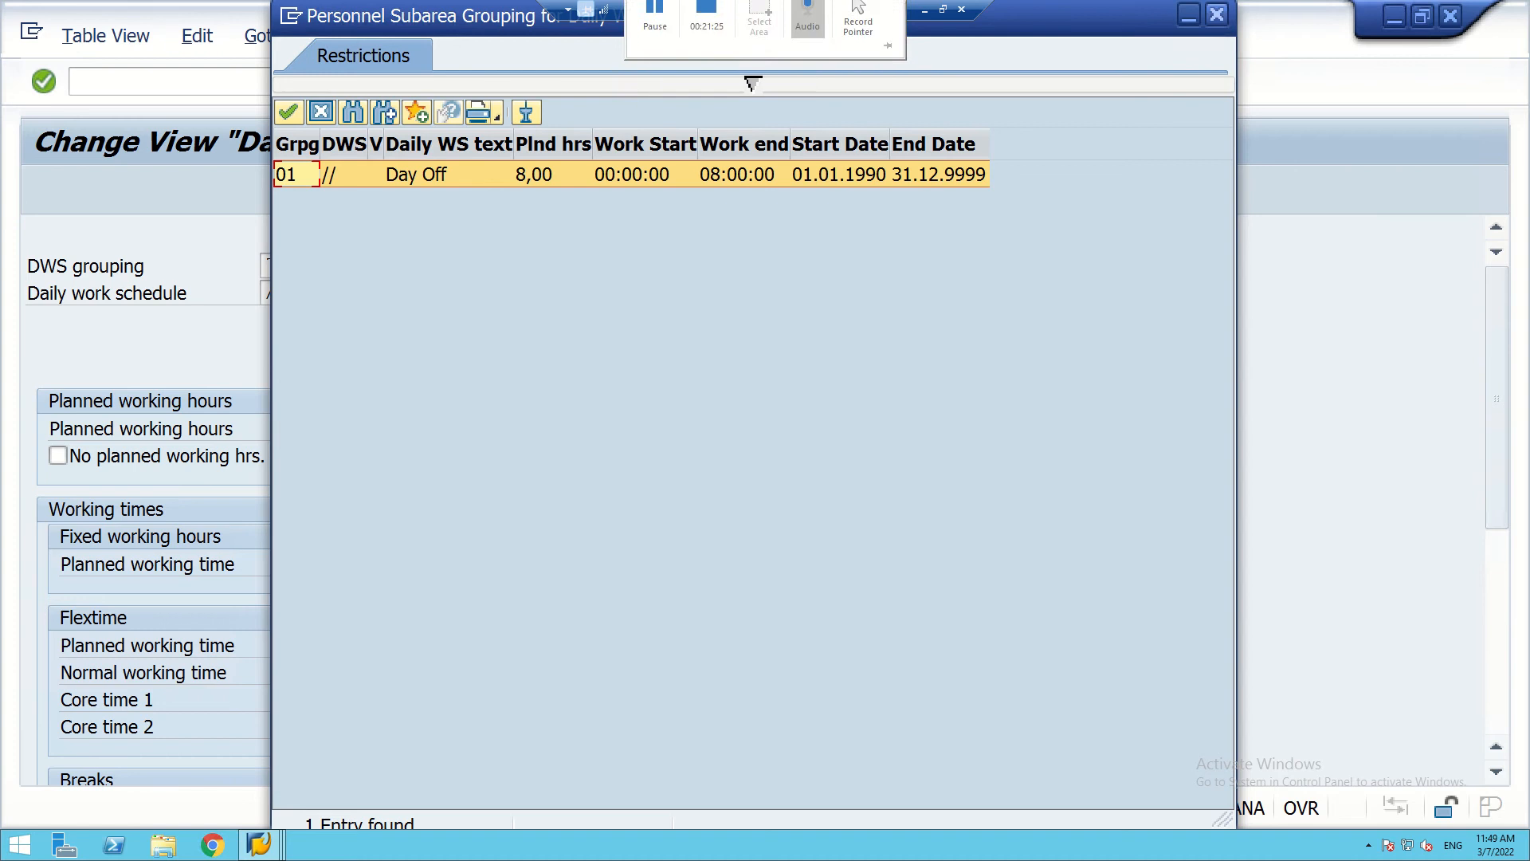
{"action": "key", "text": "Escape"}
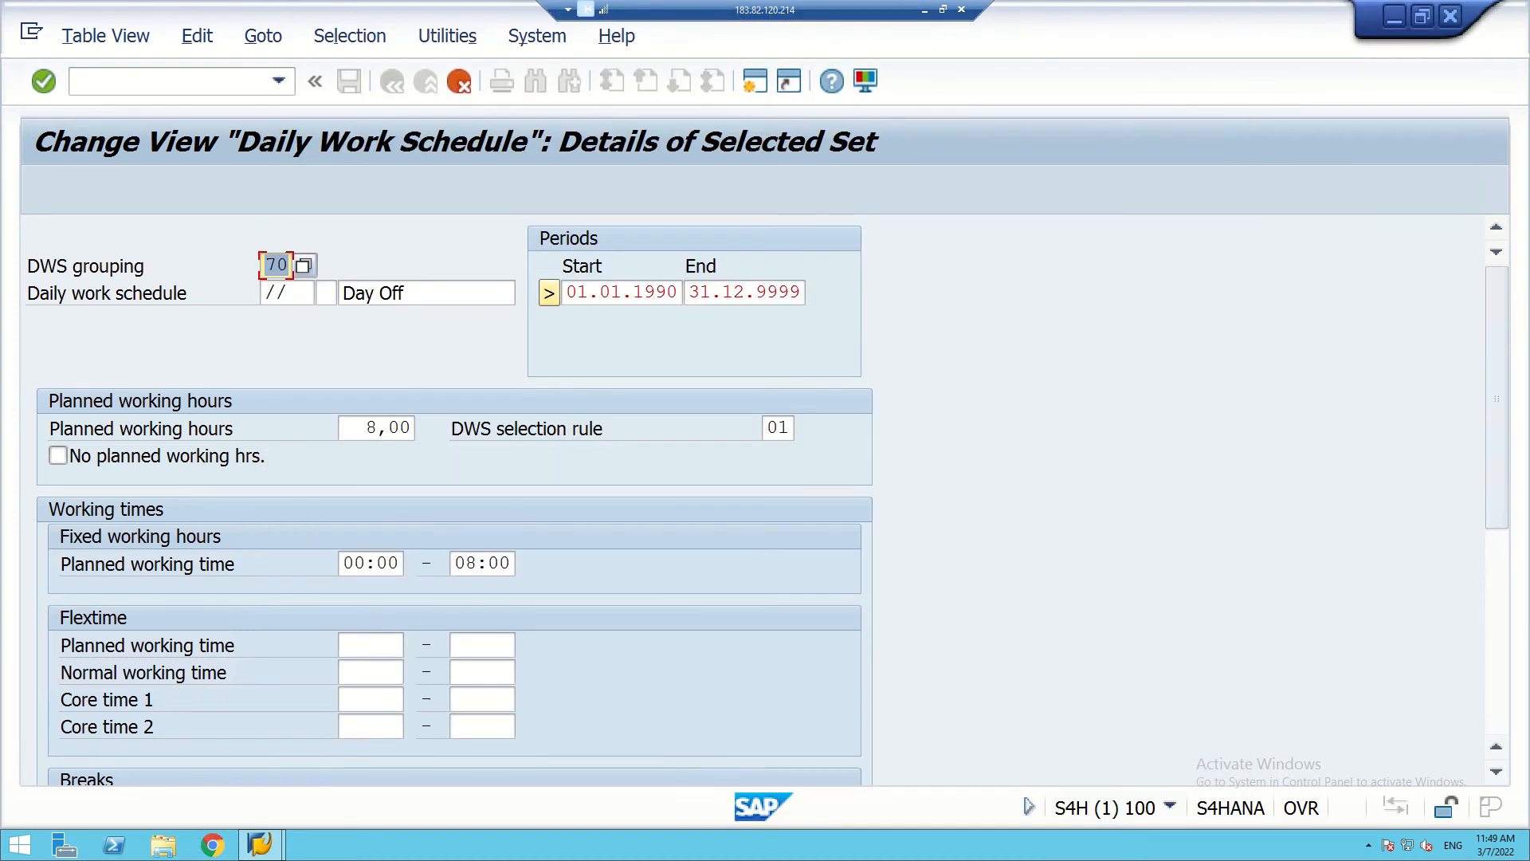
{"action": "left_click", "coordinate": [277, 266]}
{"action": "key", "text": "Return"}
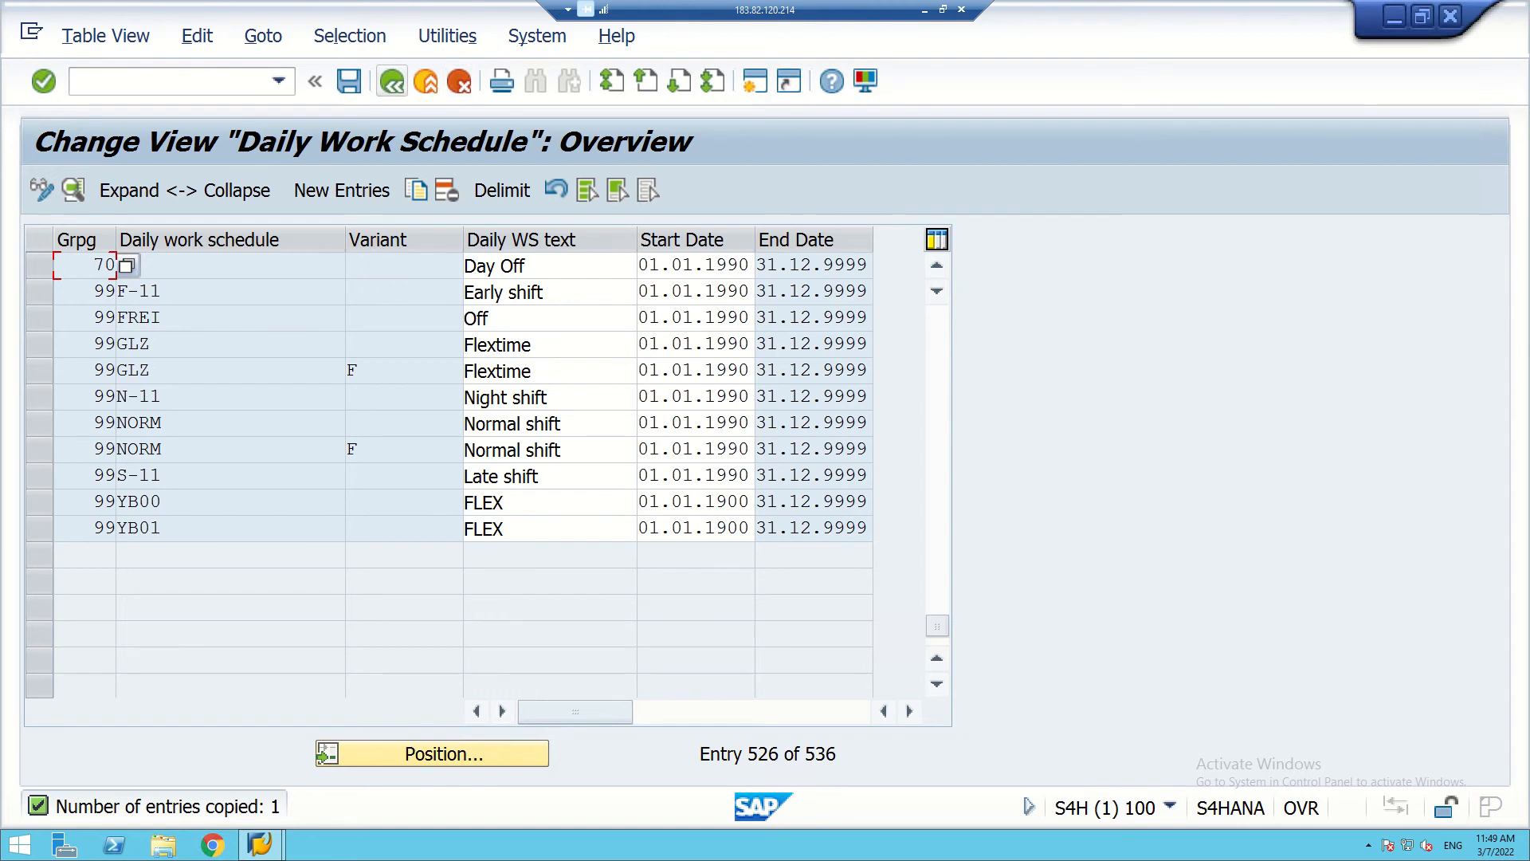
- Leave the daily work schedules without saving the copied entry and reopen view V_T550A for maintenance
{"action": "left_click", "coordinate": [392, 80]}
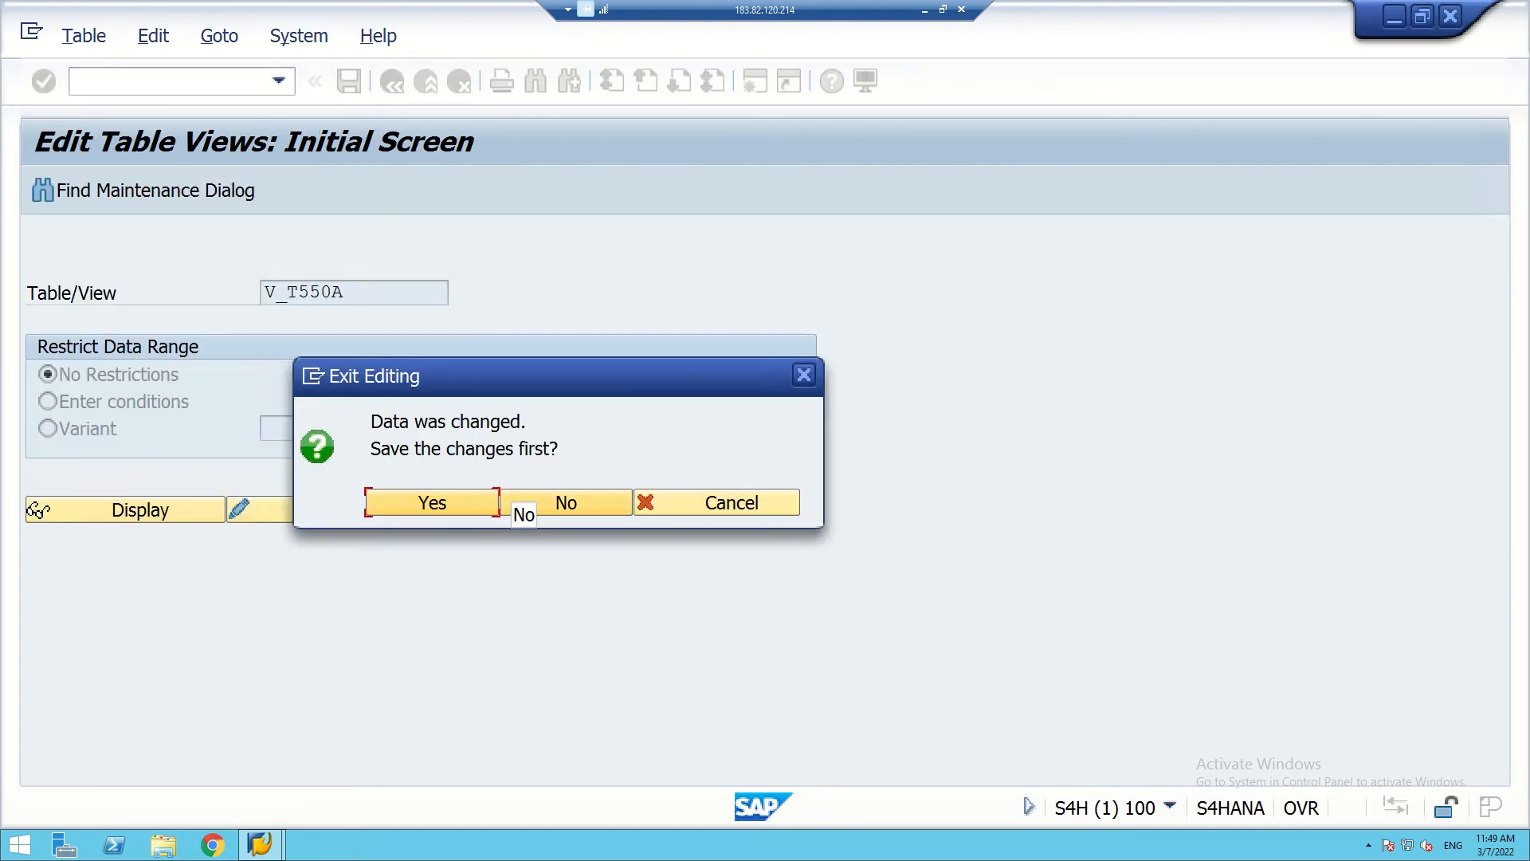
{"action": "left_click", "coordinate": [522, 510]}
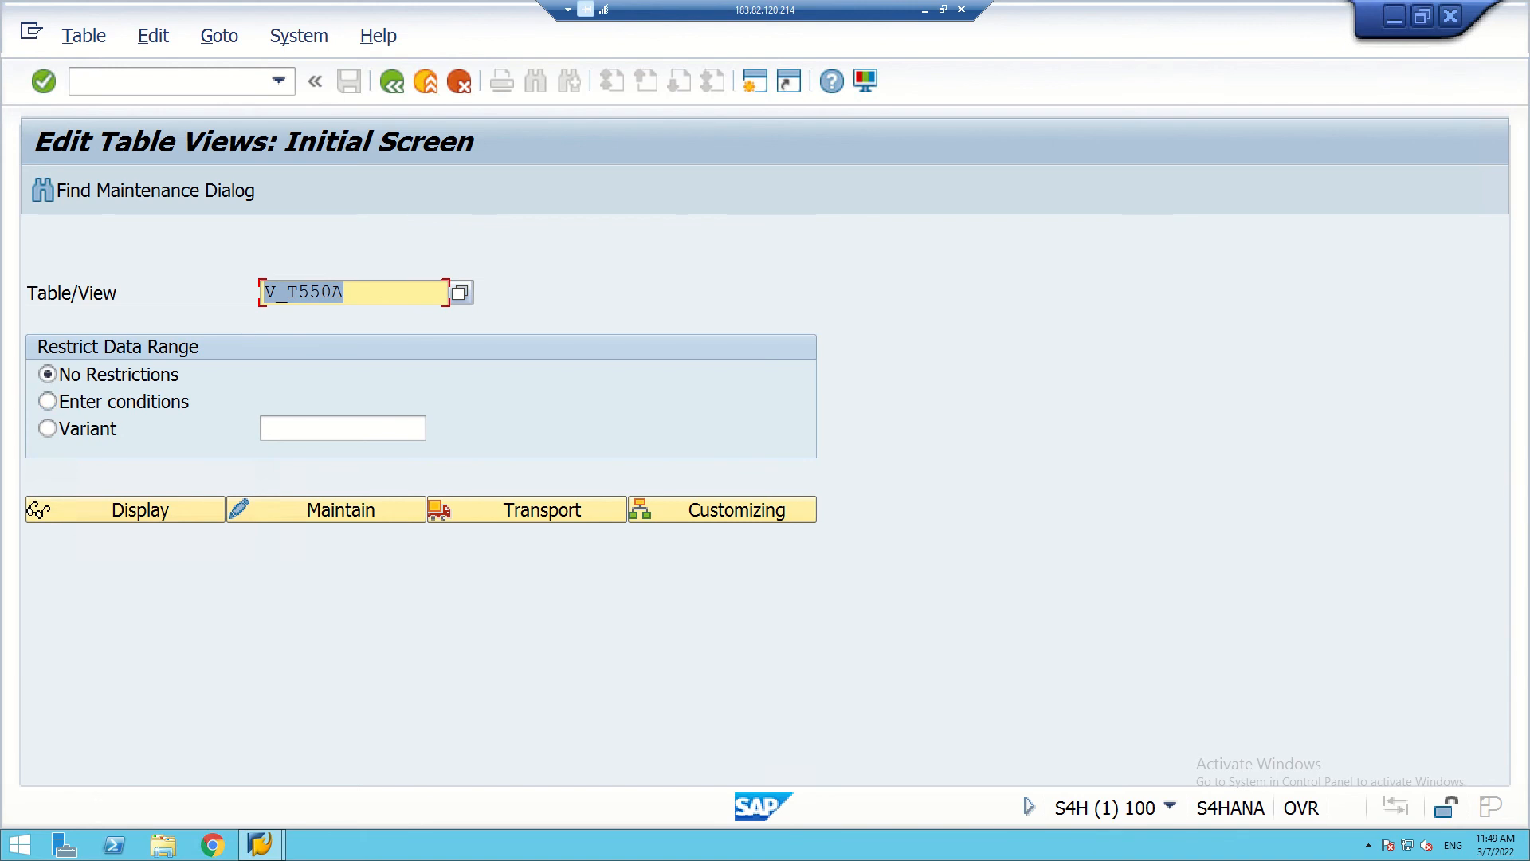
{"action": "left_click", "coordinate": [334, 510]}
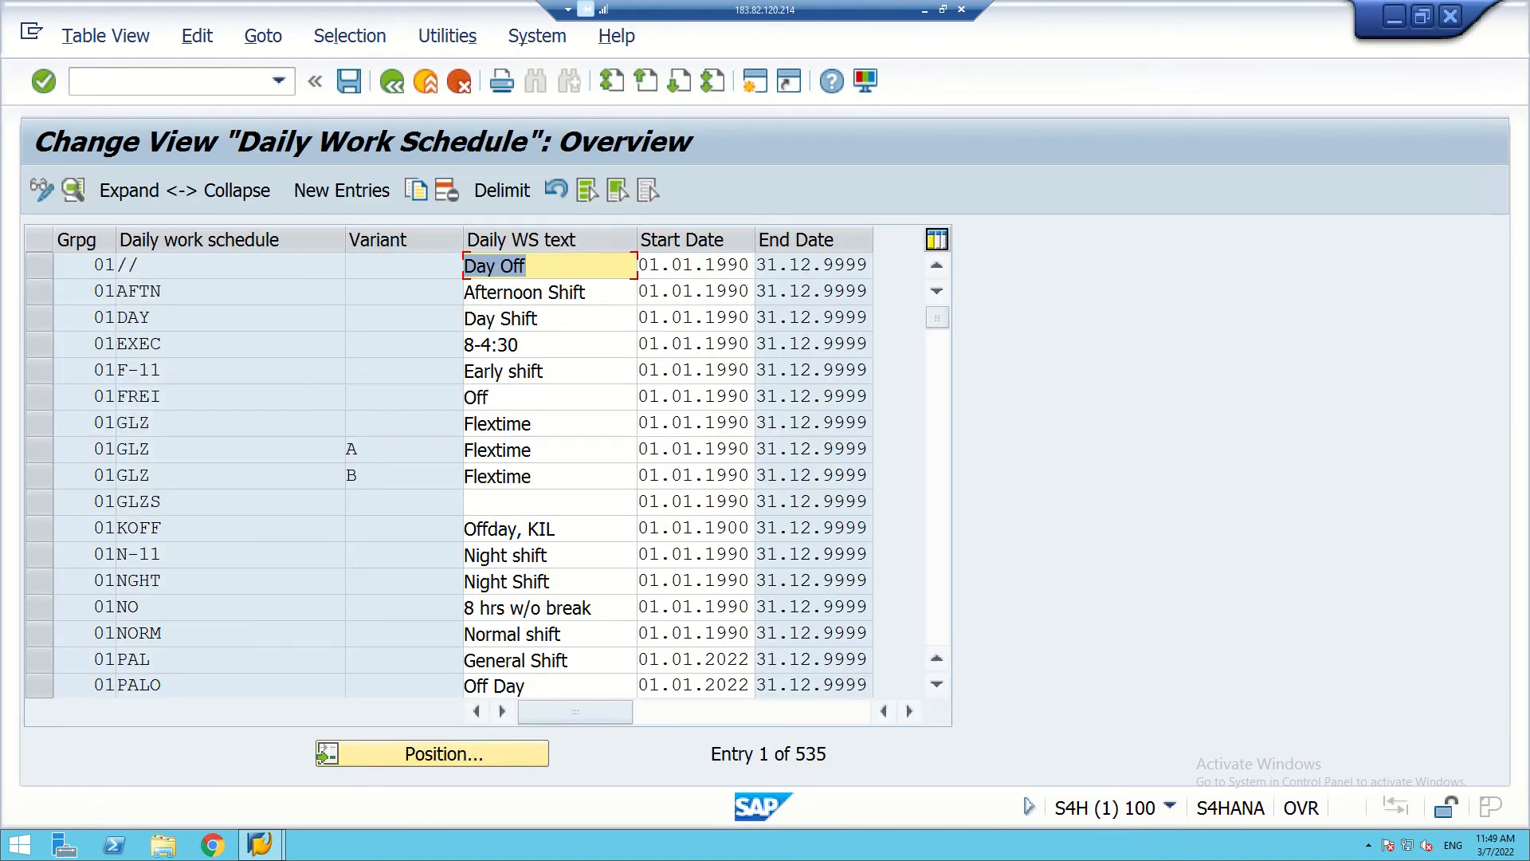
- Position the daily work schedule list at DWS grouping 70 and look through the entries of the preceding groupings
{"action": "scroll", "coordinate": [446, 475], "scroll_direction": "down", "scroll_amount": 2}
{"action": "scroll", "coordinate": [447, 475], "scroll_direction": "up", "scroll_amount": 1}
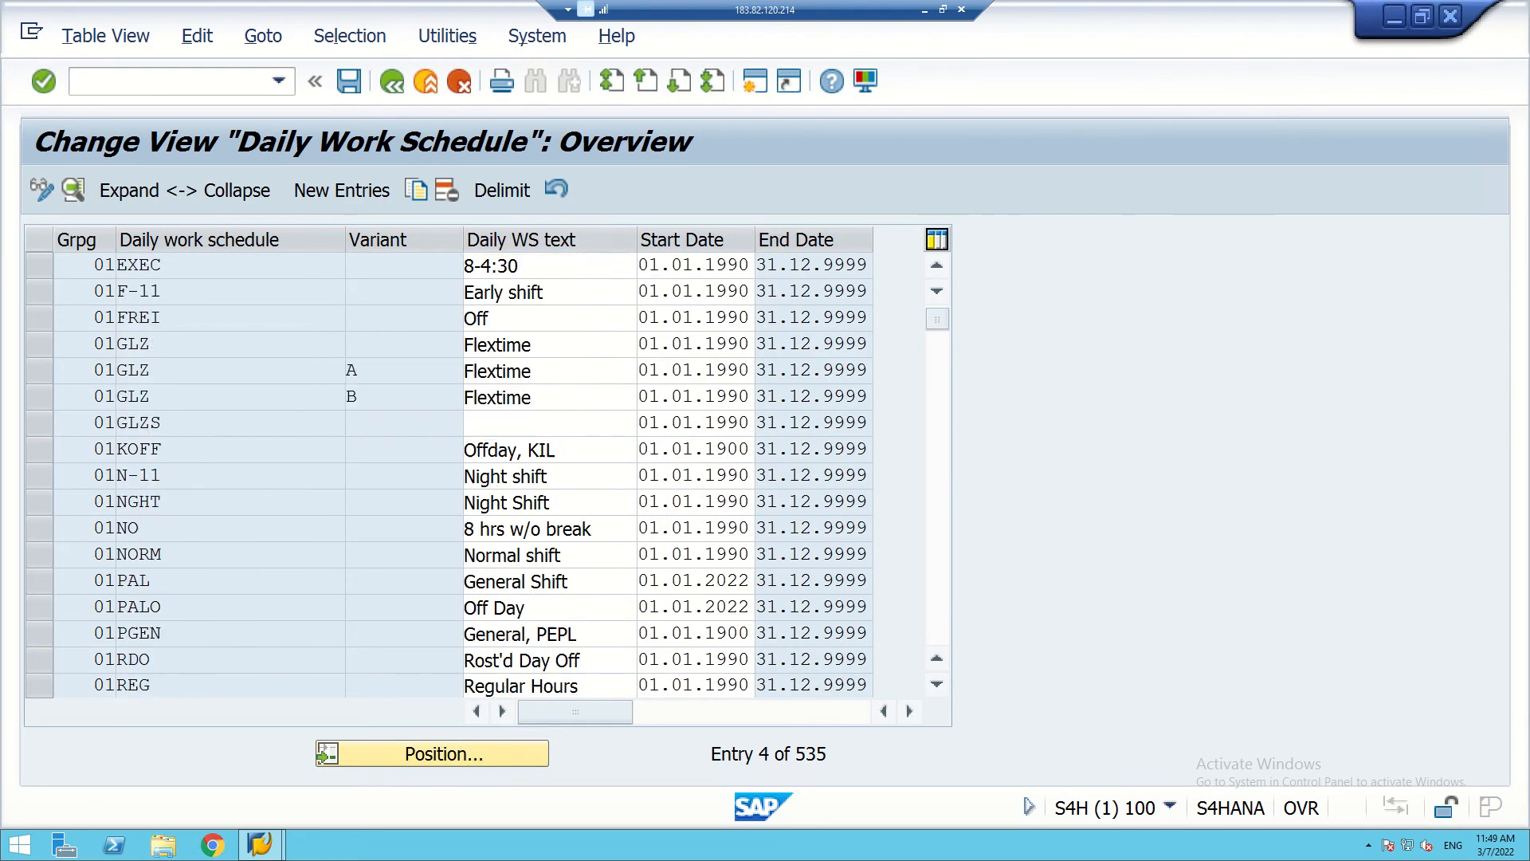
{"action": "scroll", "coordinate": [446, 475], "scroll_direction": "up", "scroll_amount": 1}
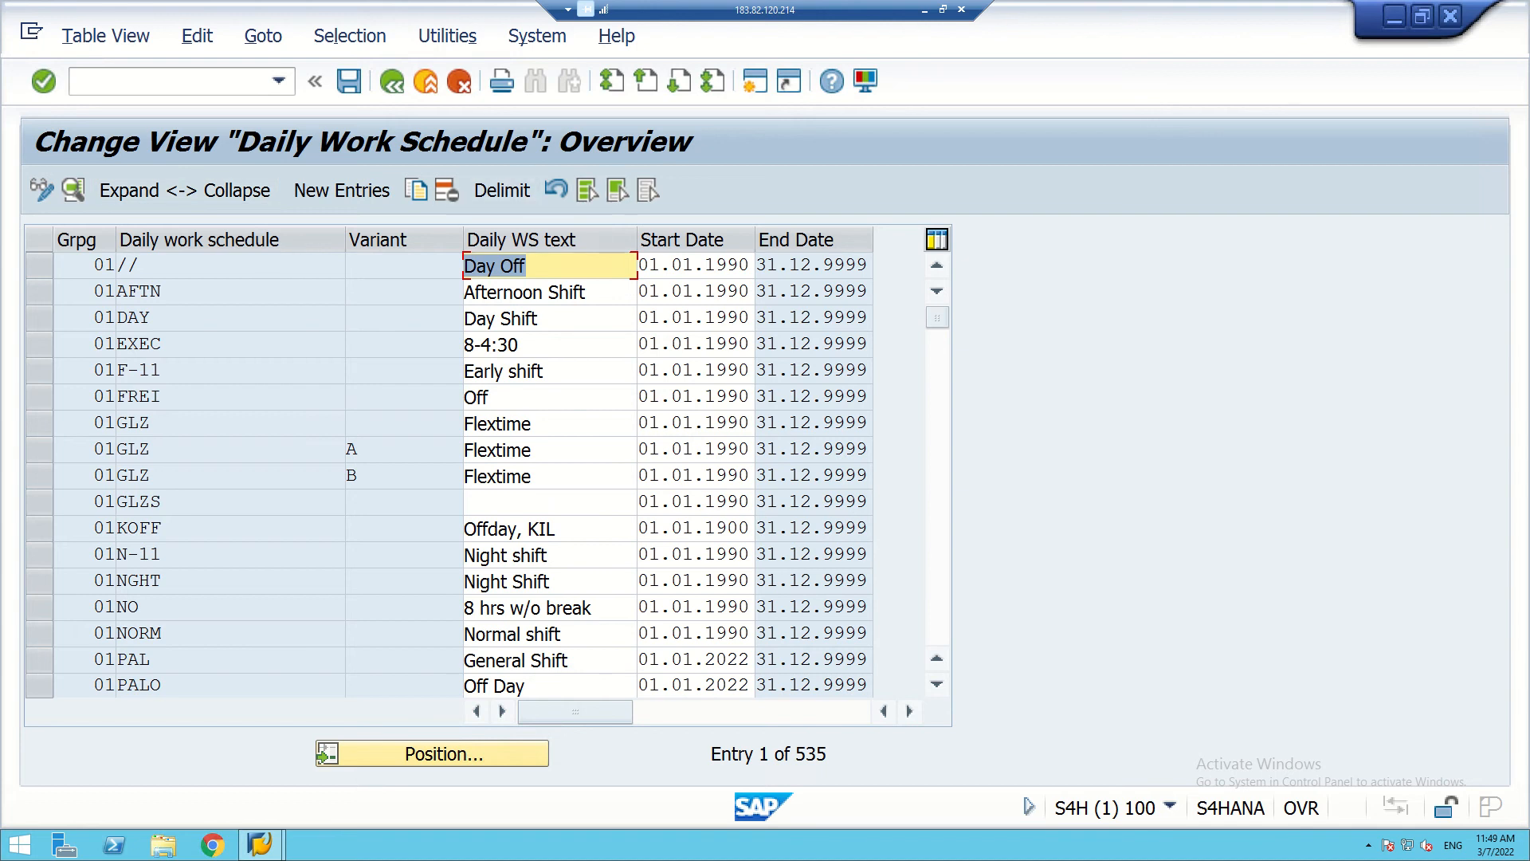
{"action": "left_click", "coordinate": [443, 753]}
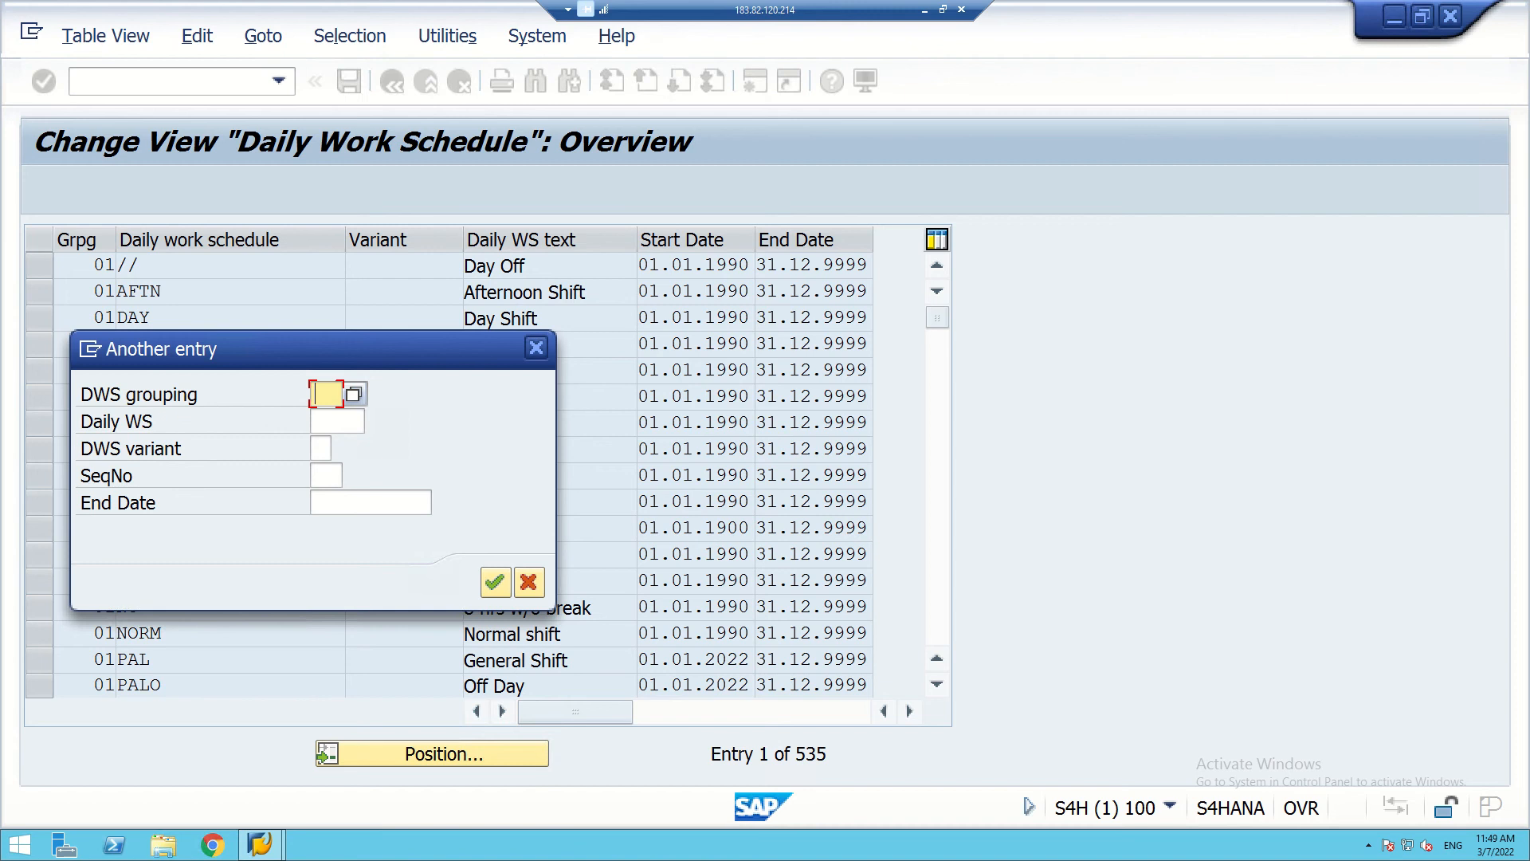
{"action": "type", "text": "70"}
{"action": "left_click", "coordinate": [494, 582]}
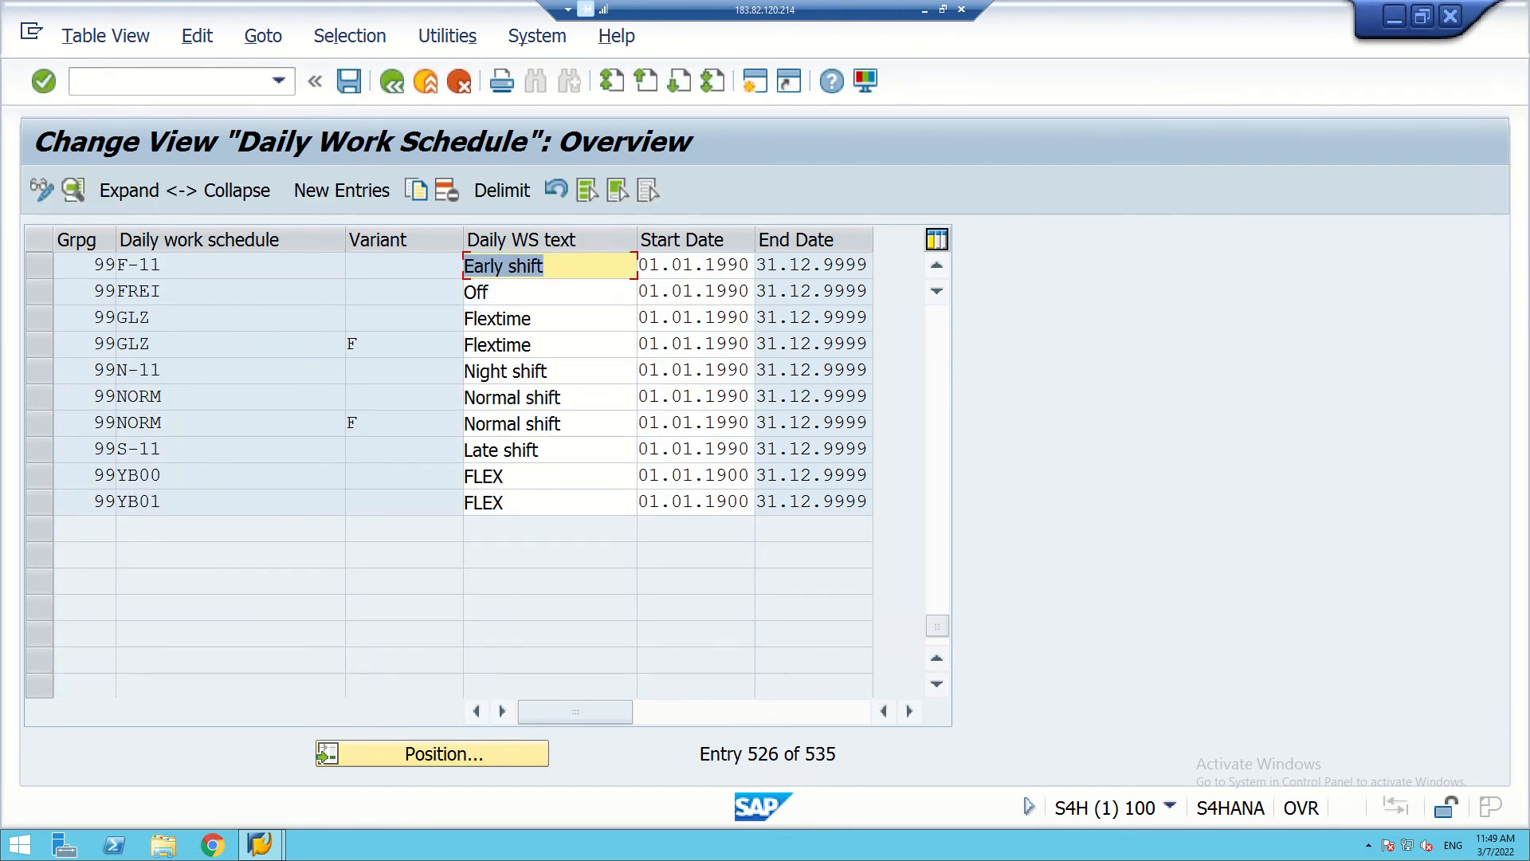
{"action": "scroll", "coordinate": [488, 470], "scroll_direction": "up", "scroll_amount": 4}
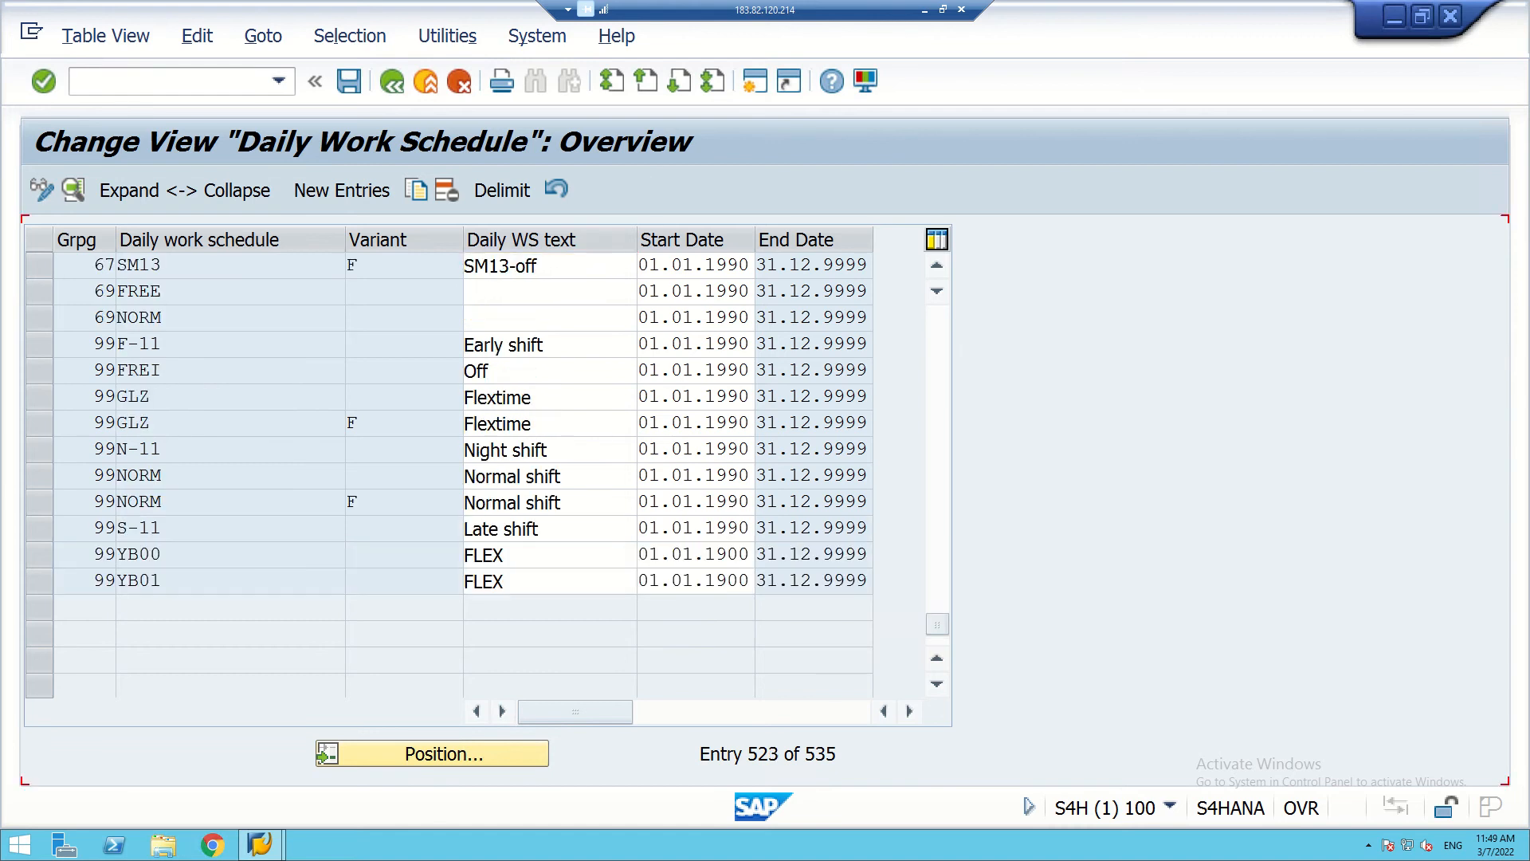
{"action": "scroll", "coordinate": [488, 470], "scroll_direction": "down", "scroll_amount": 3}
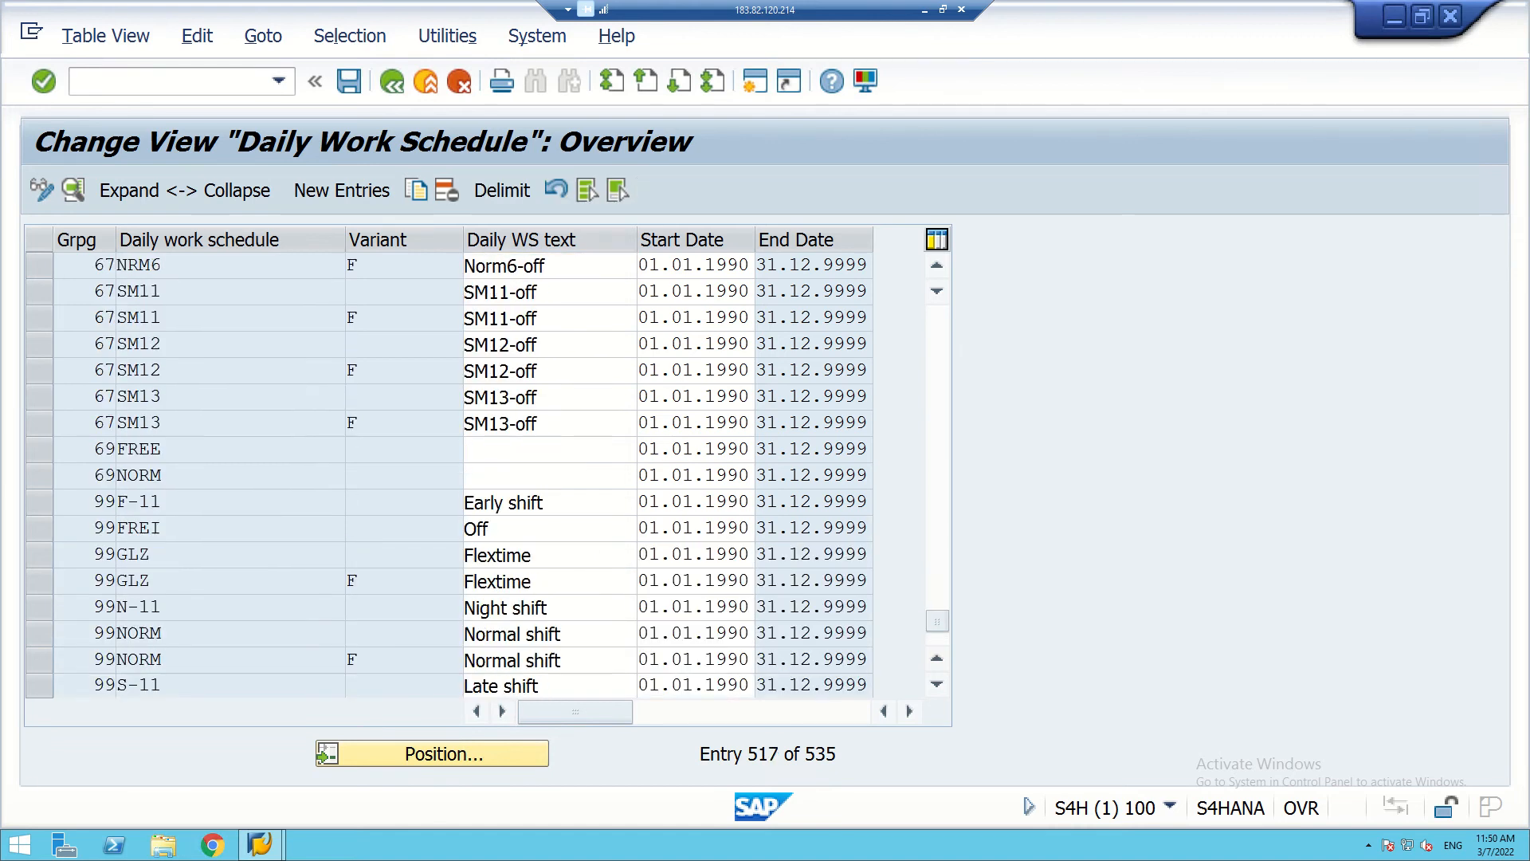
{"action": "scroll", "coordinate": [487, 470], "scroll_direction": "up", "scroll_amount": 8}
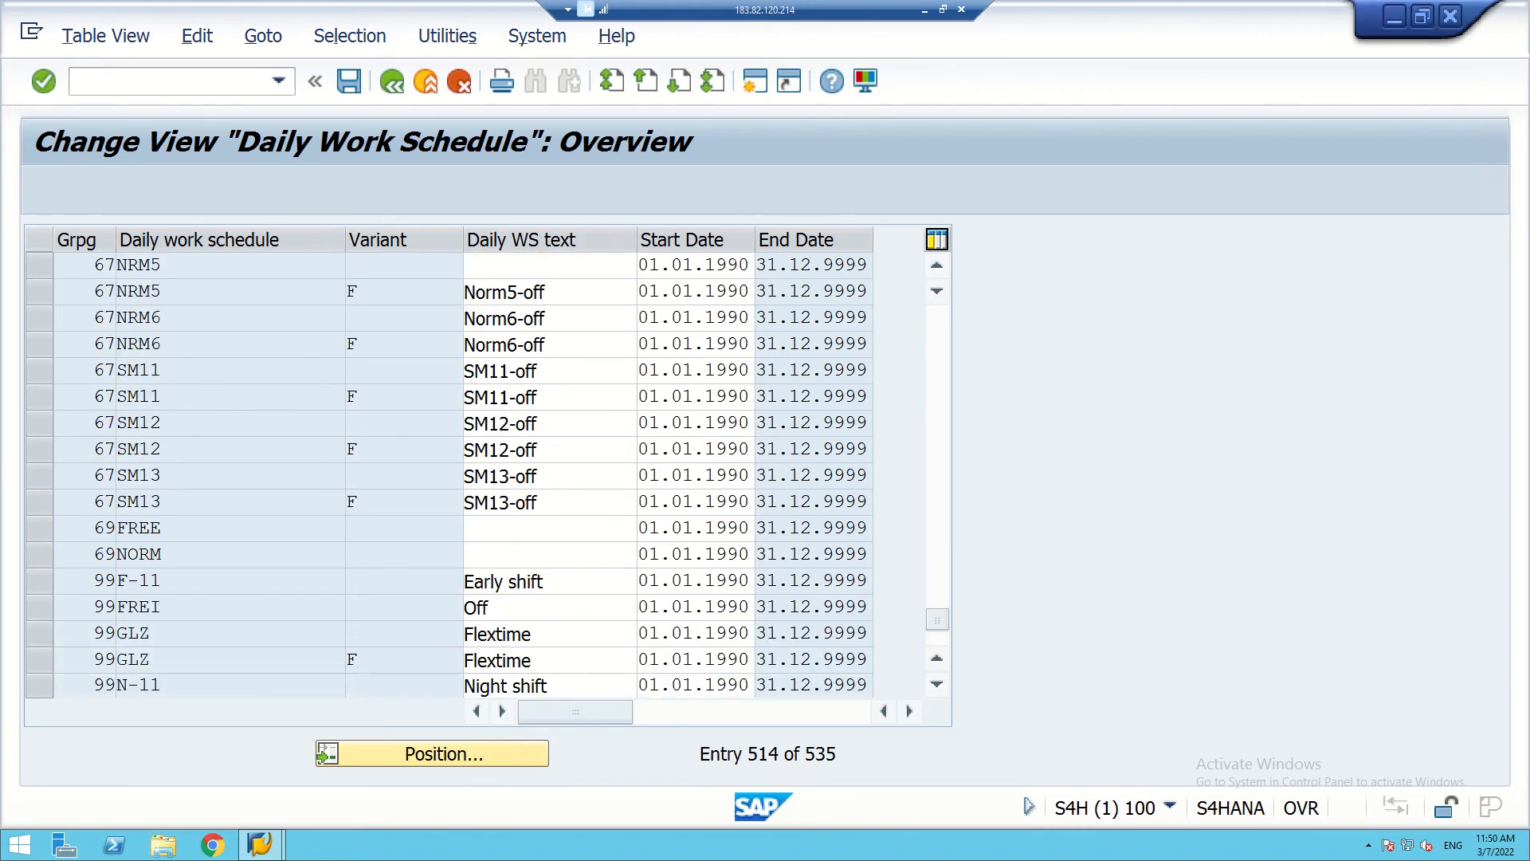
{"action": "scroll", "coordinate": [488, 470], "scroll_direction": "up", "scroll_amount": 4}
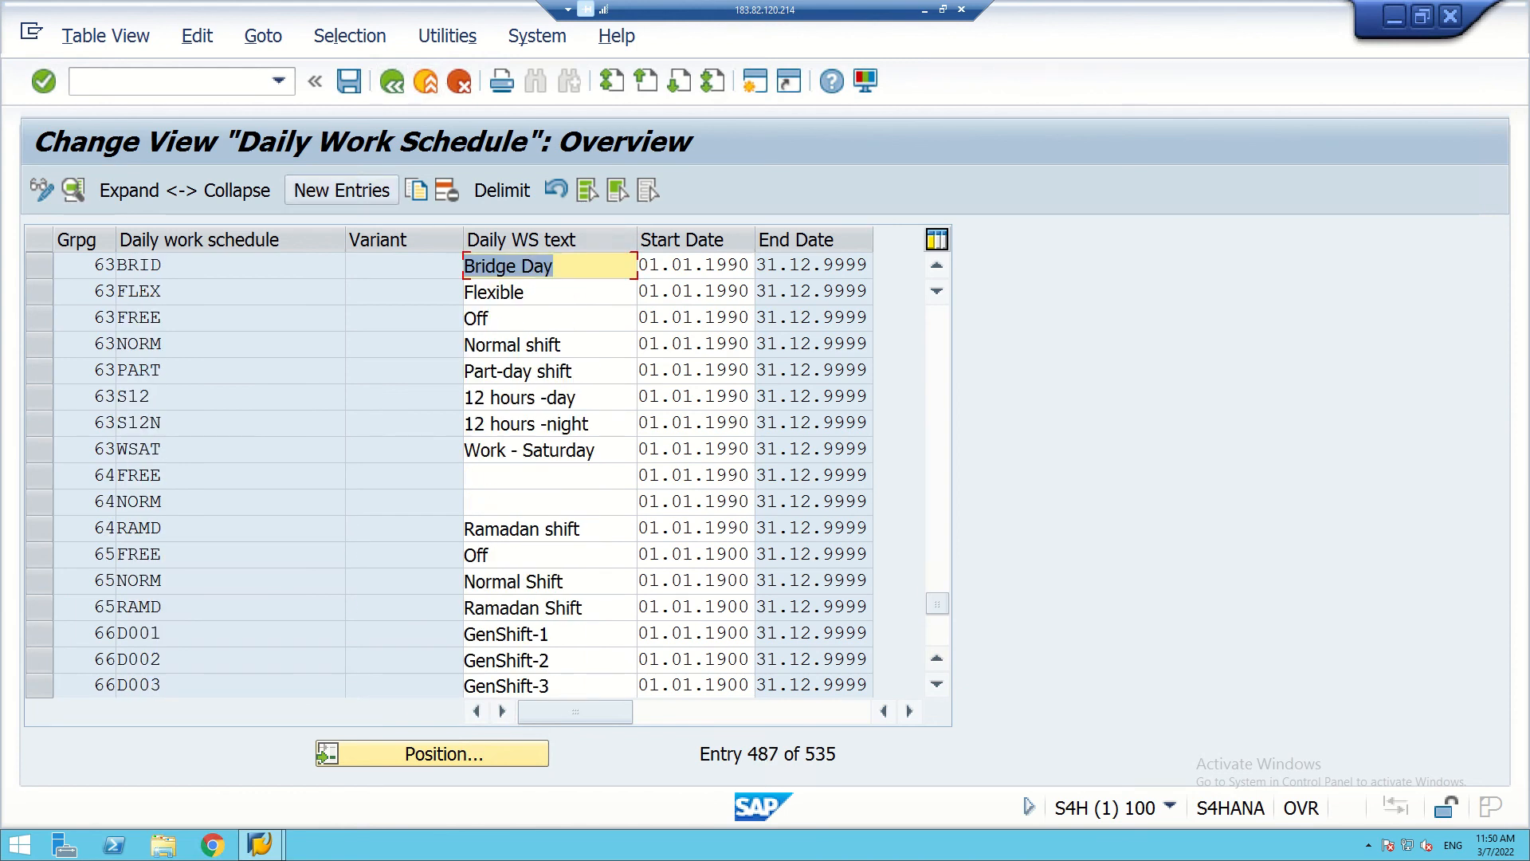
{"action": "scroll", "coordinate": [488, 470], "scroll_direction": "up", "scroll_amount": 1}
{"action": "scroll", "coordinate": [487, 470], "scroll_direction": "up", "scroll_amount": 3}
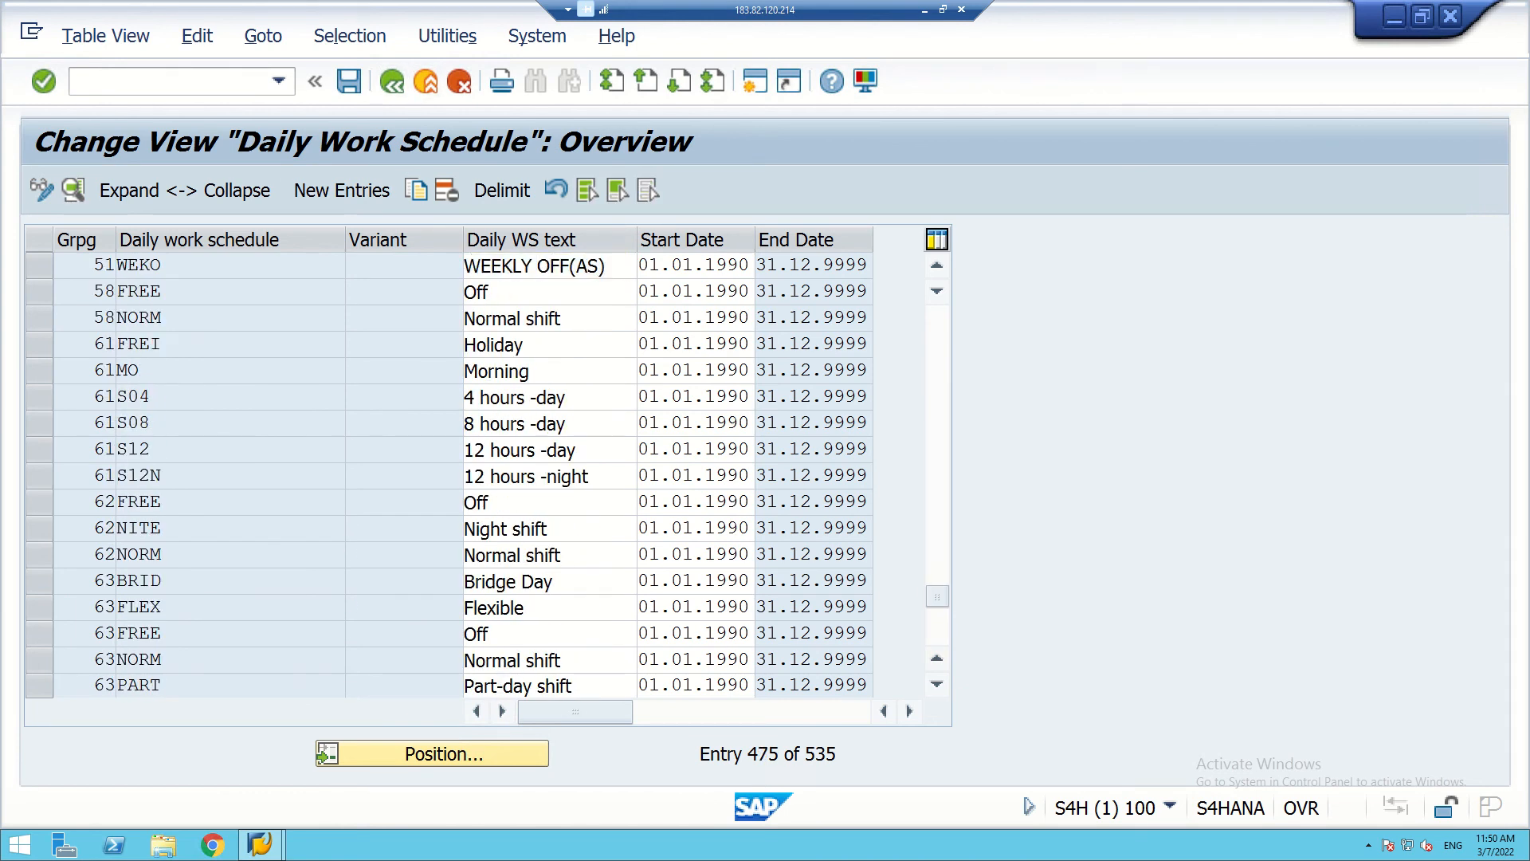
{"action": "scroll", "coordinate": [488, 470], "scroll_direction": "up", "scroll_amount": 8}
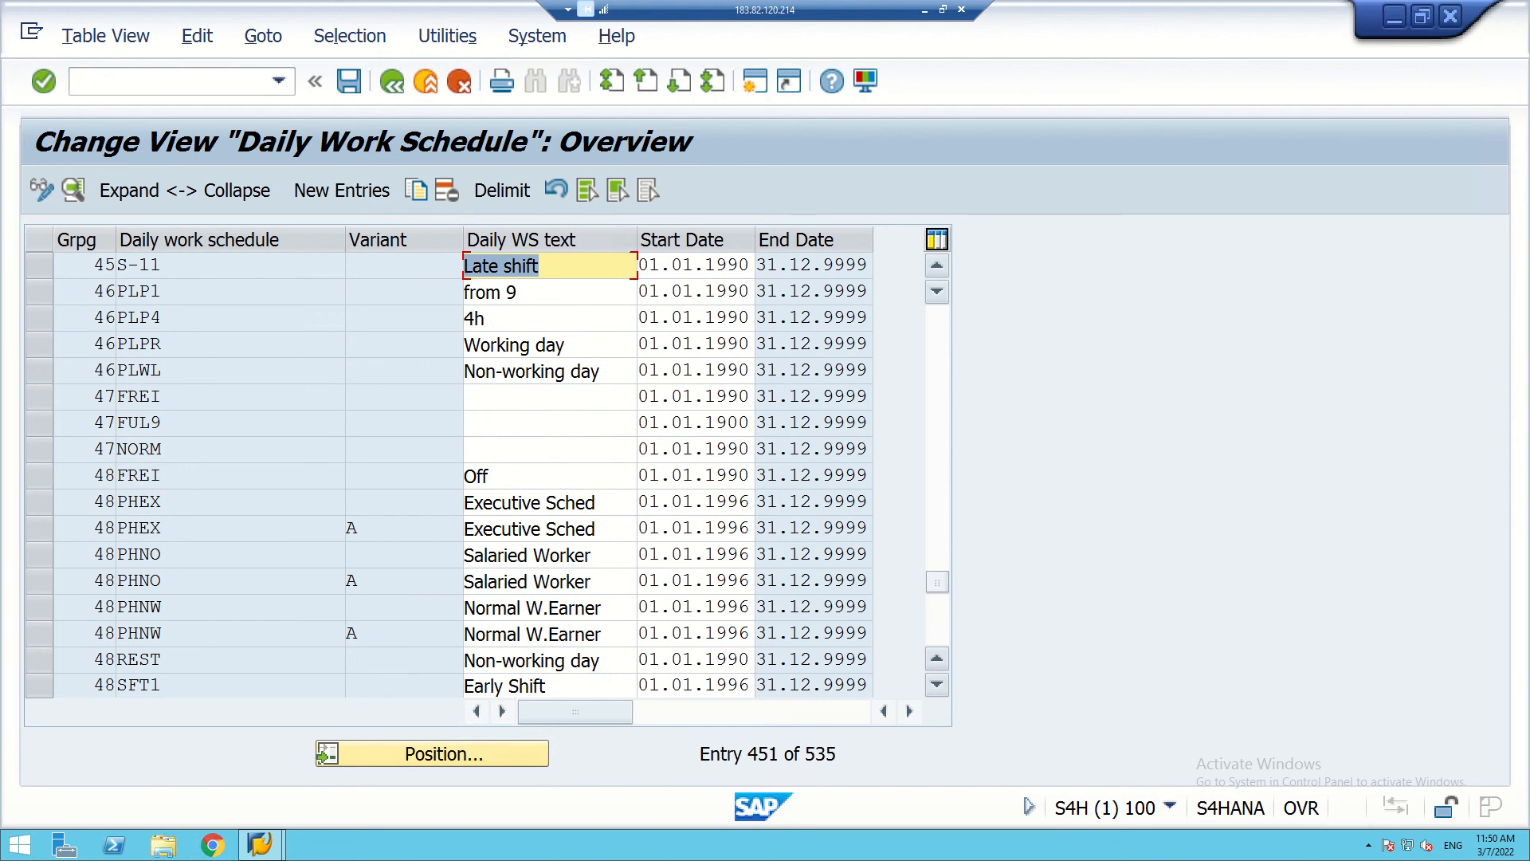
- Copy the Day Off entry of grouping 01 to DWS grouping 70 with the daily work schedule code GEN
{"action": "left_click_drag", "start_coordinate": [937, 579], "coordinate": [937, 318]}
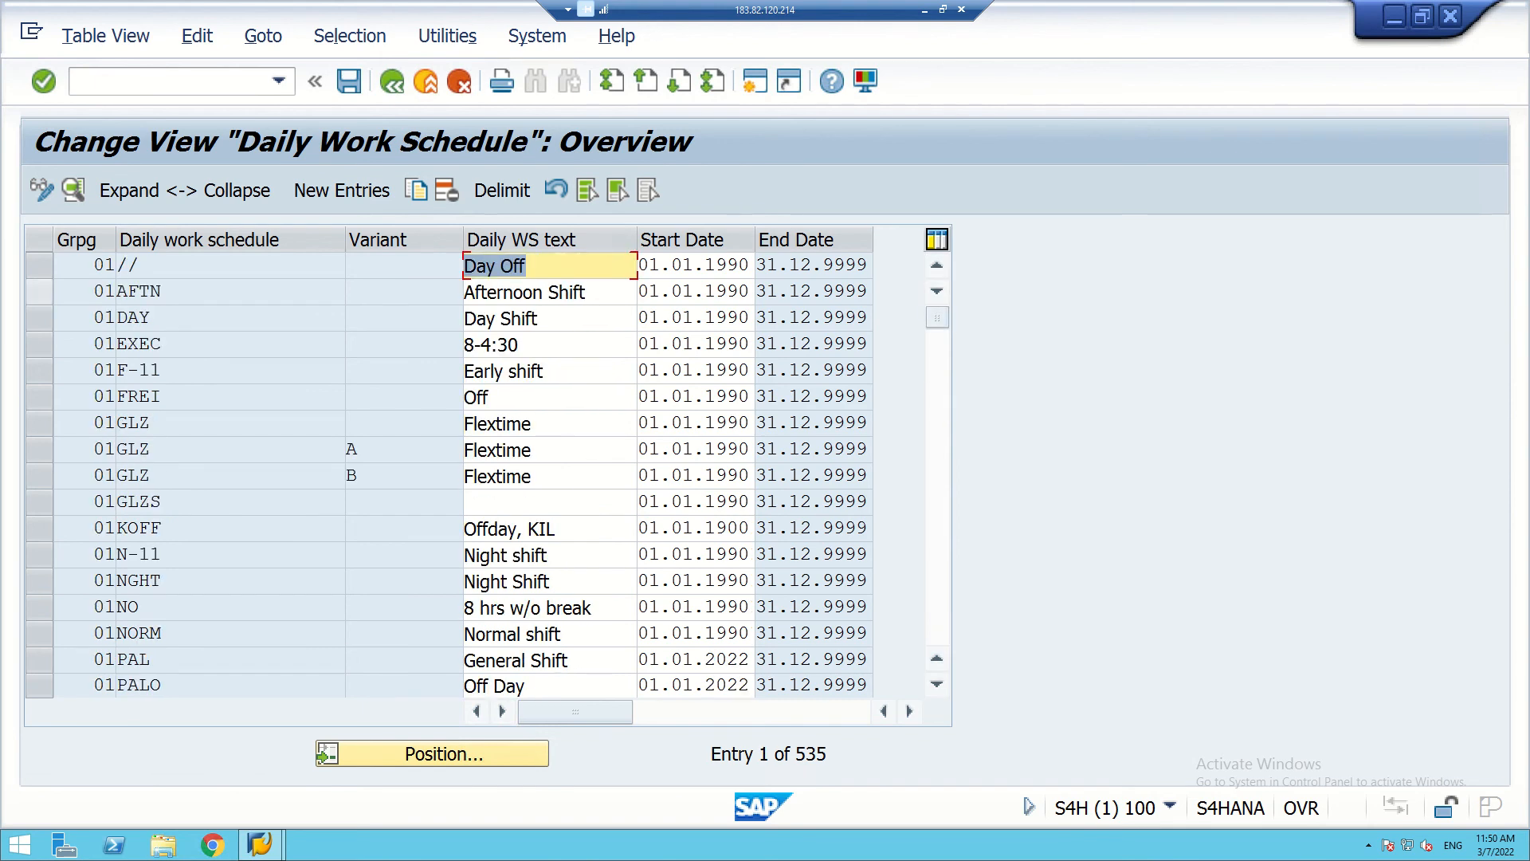
{"action": "left_click", "coordinate": [38, 265]}
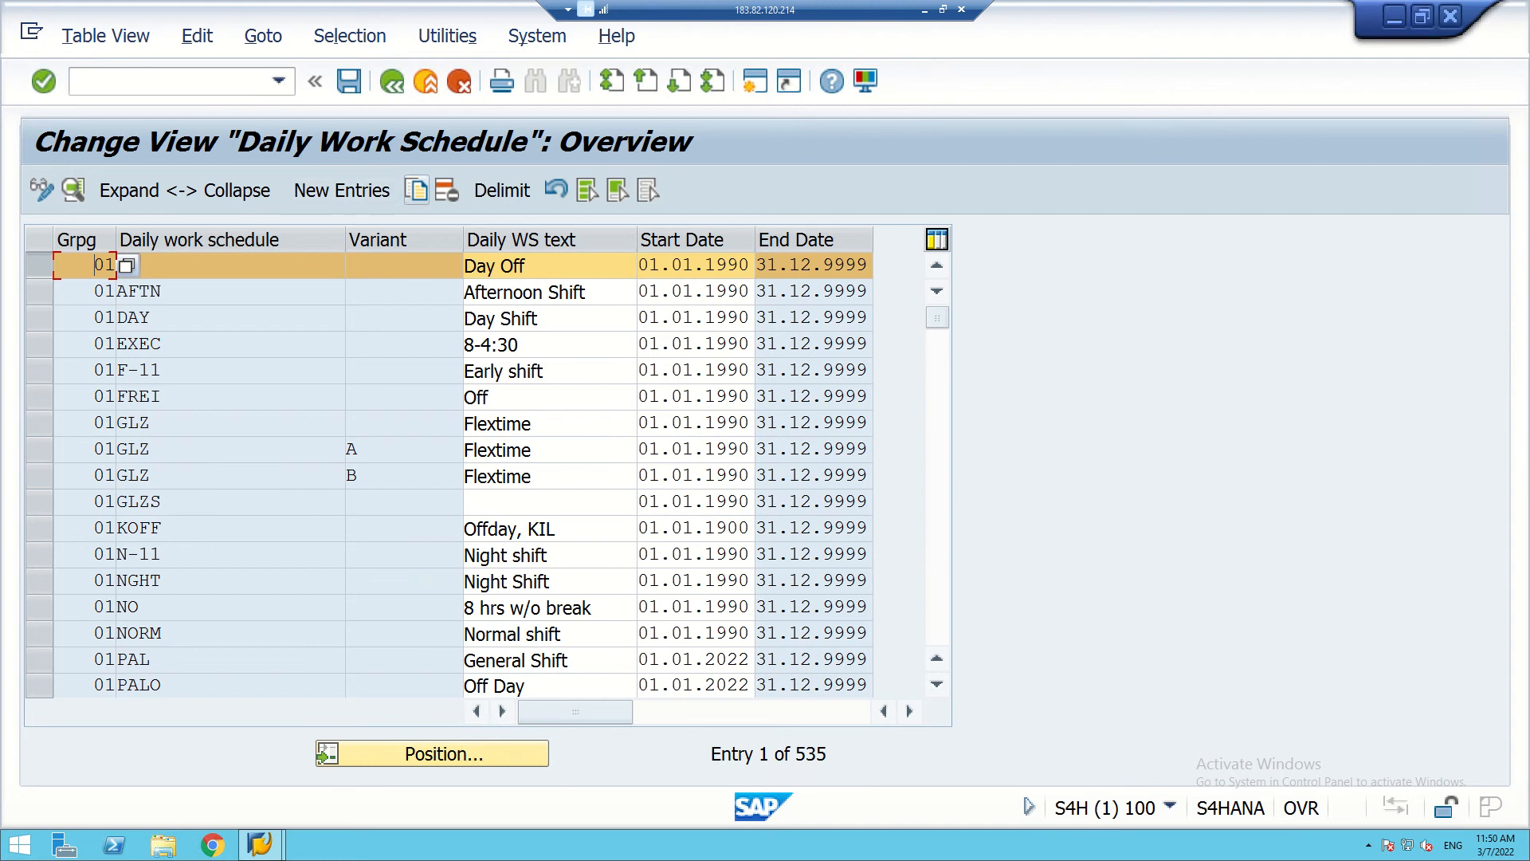
{"action": "left_click", "coordinate": [416, 190]}
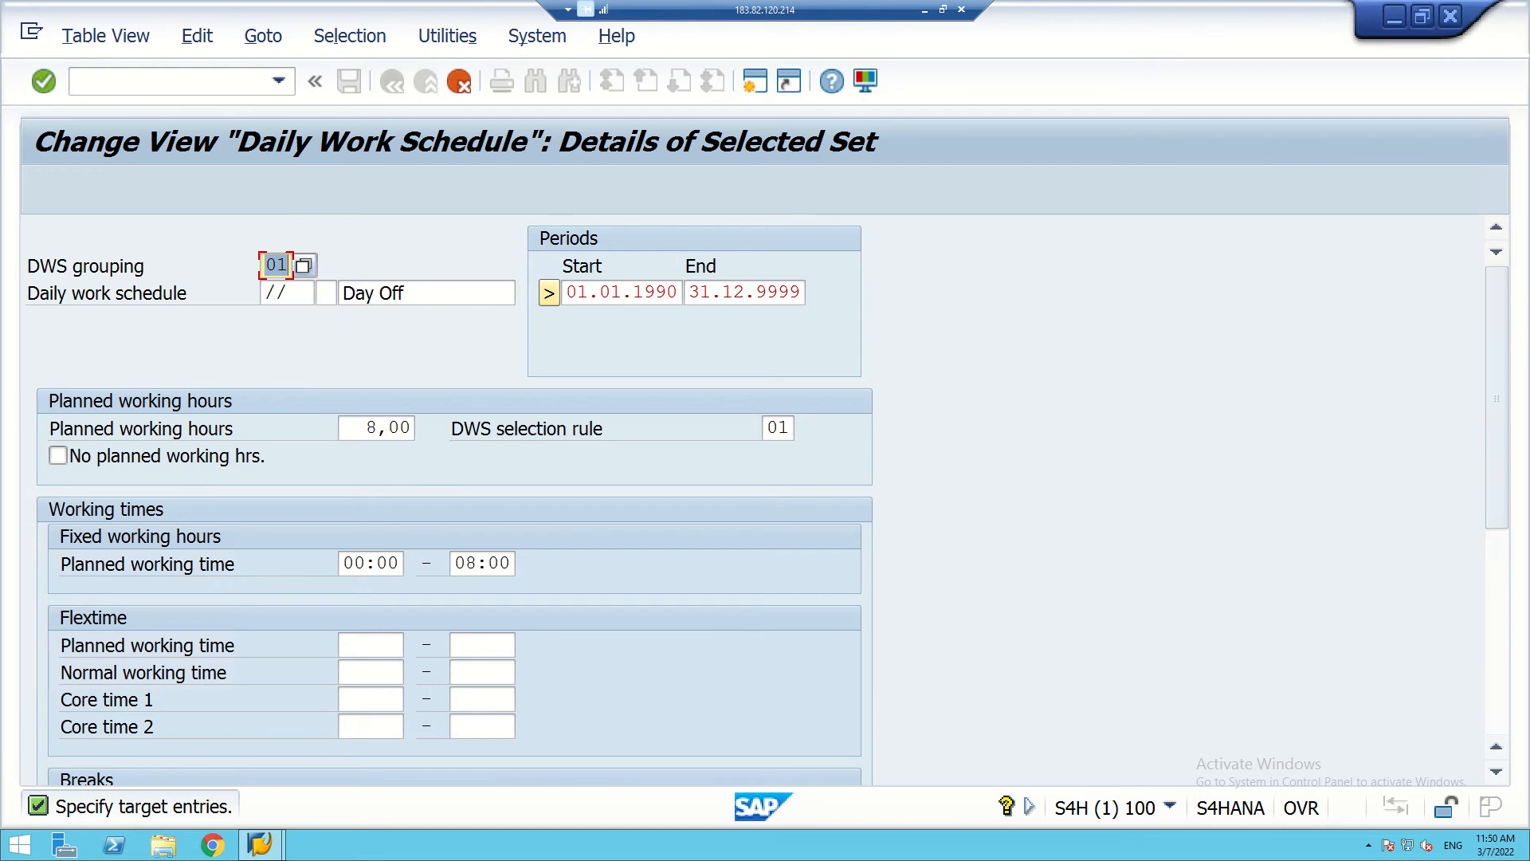
{"action": "type", "text": "70"}
{"action": "left_click", "coordinate": [289, 293]}
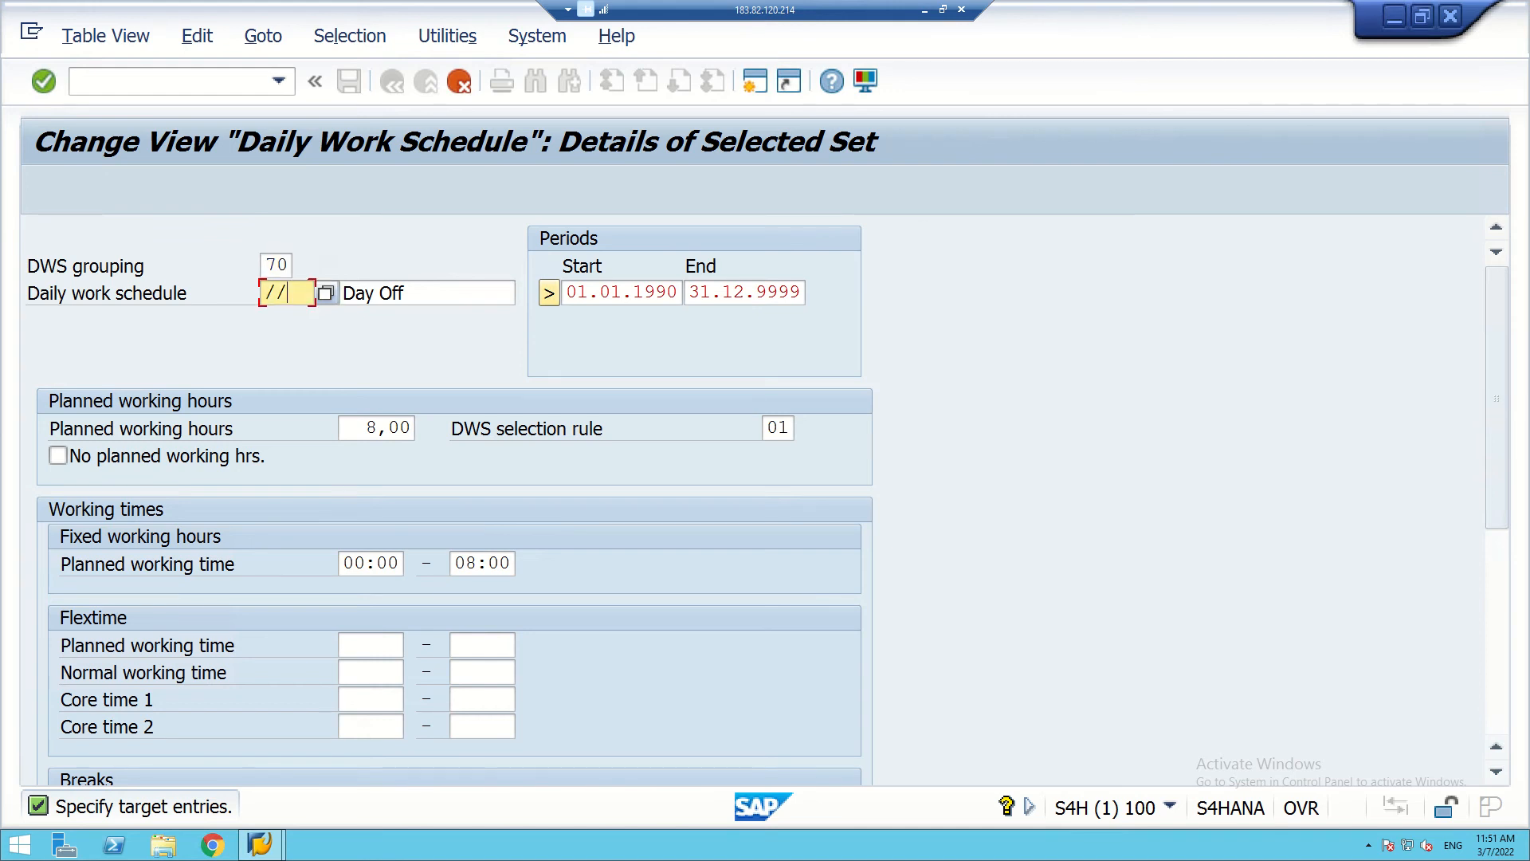
{"action": "key", "text": "BackSpace"}
{"action": "key", "text": "BackSpace"}
{"action": "type", "text": "Ge"}
{"action": "key", "text": "BackSpace"}
{"action": "type", "text": "EN"}
- Replace the text of daily work schedule GEN with GENERAL followed by the surname in parentheses
{"action": "left_click", "coordinate": [365, 293]}
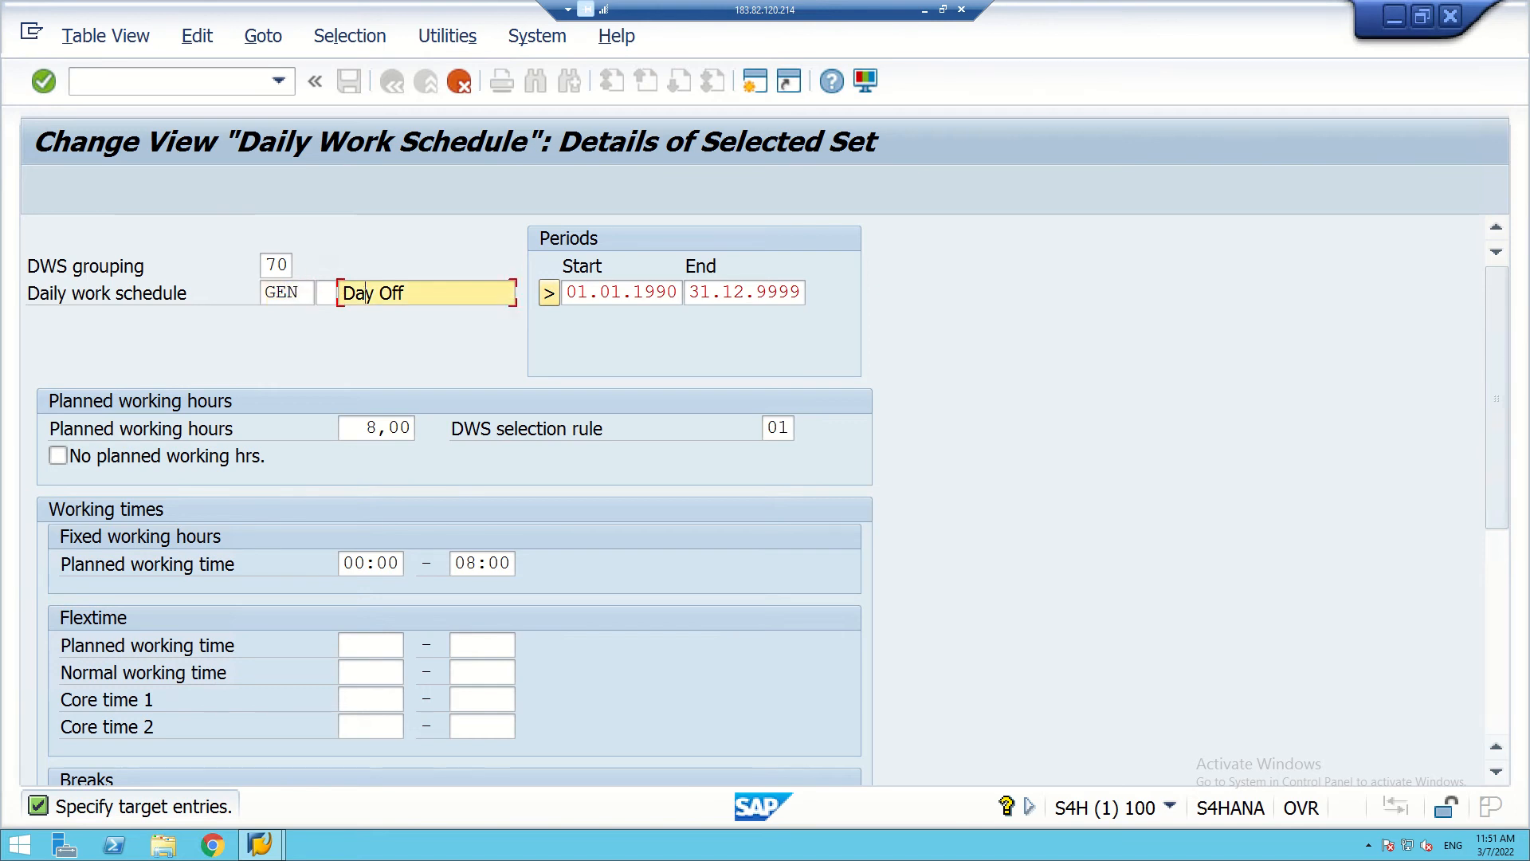
{"action": "left_click_drag", "start_coordinate": [407, 293], "coordinate": [342, 293]}
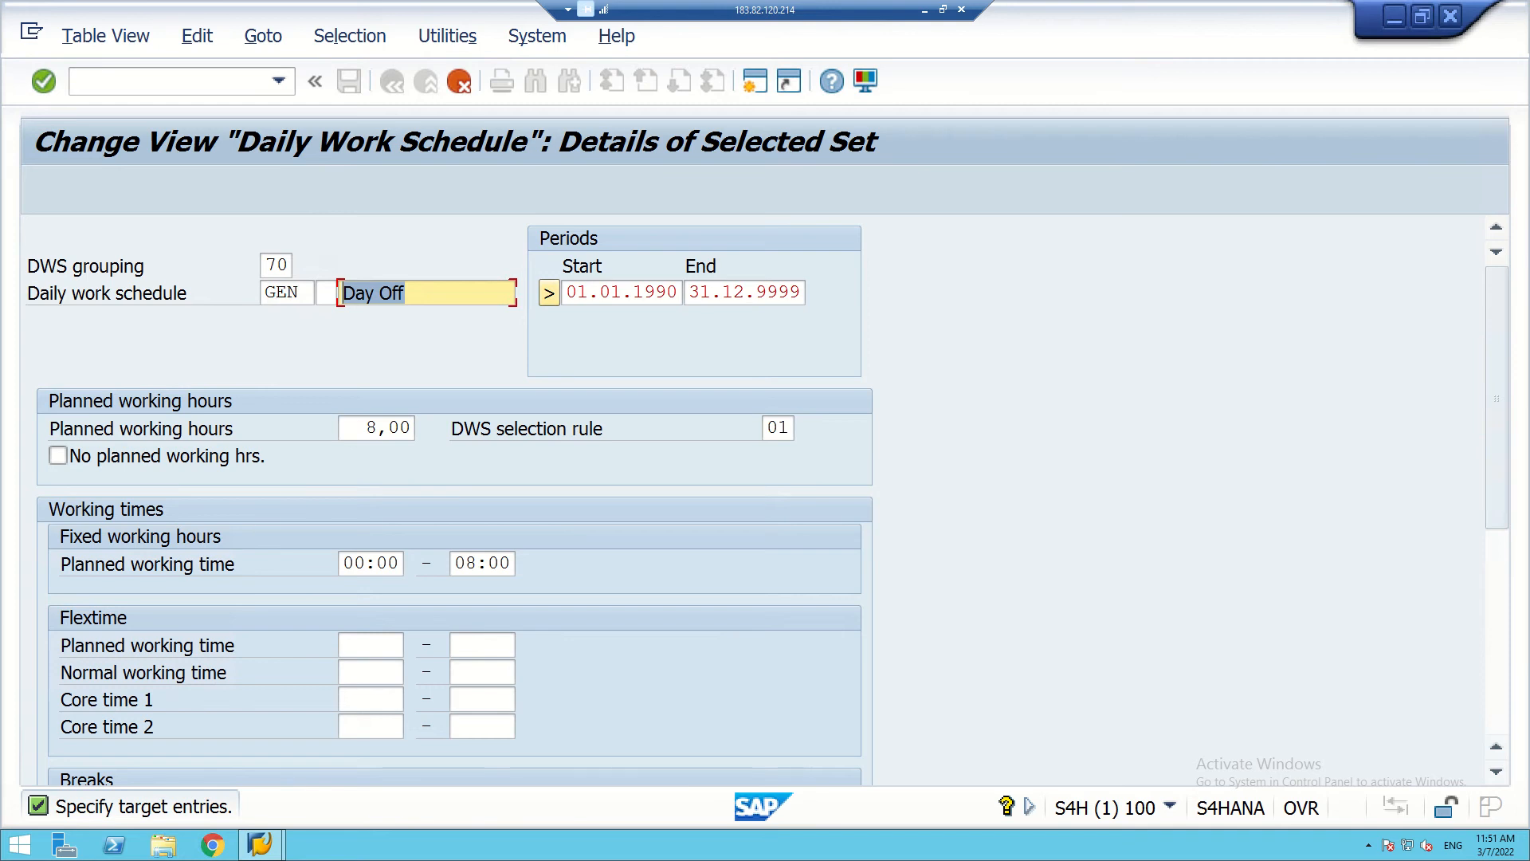
{"action": "type", "text": "g"}
{"action": "key", "text": "BackSpace"}
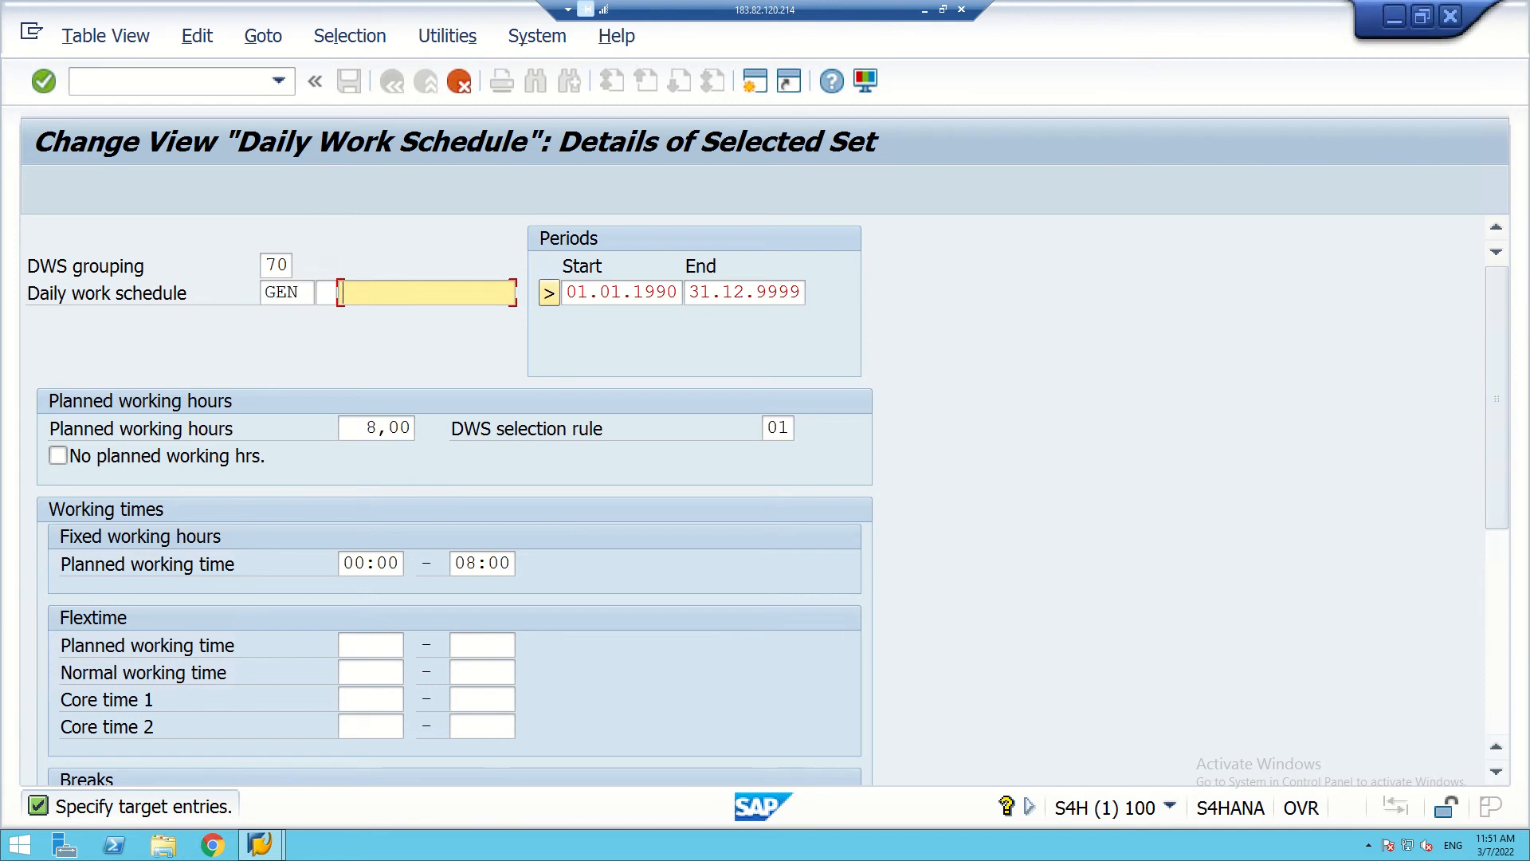
{"action": "type", "text": "GENERAL (Sa"}
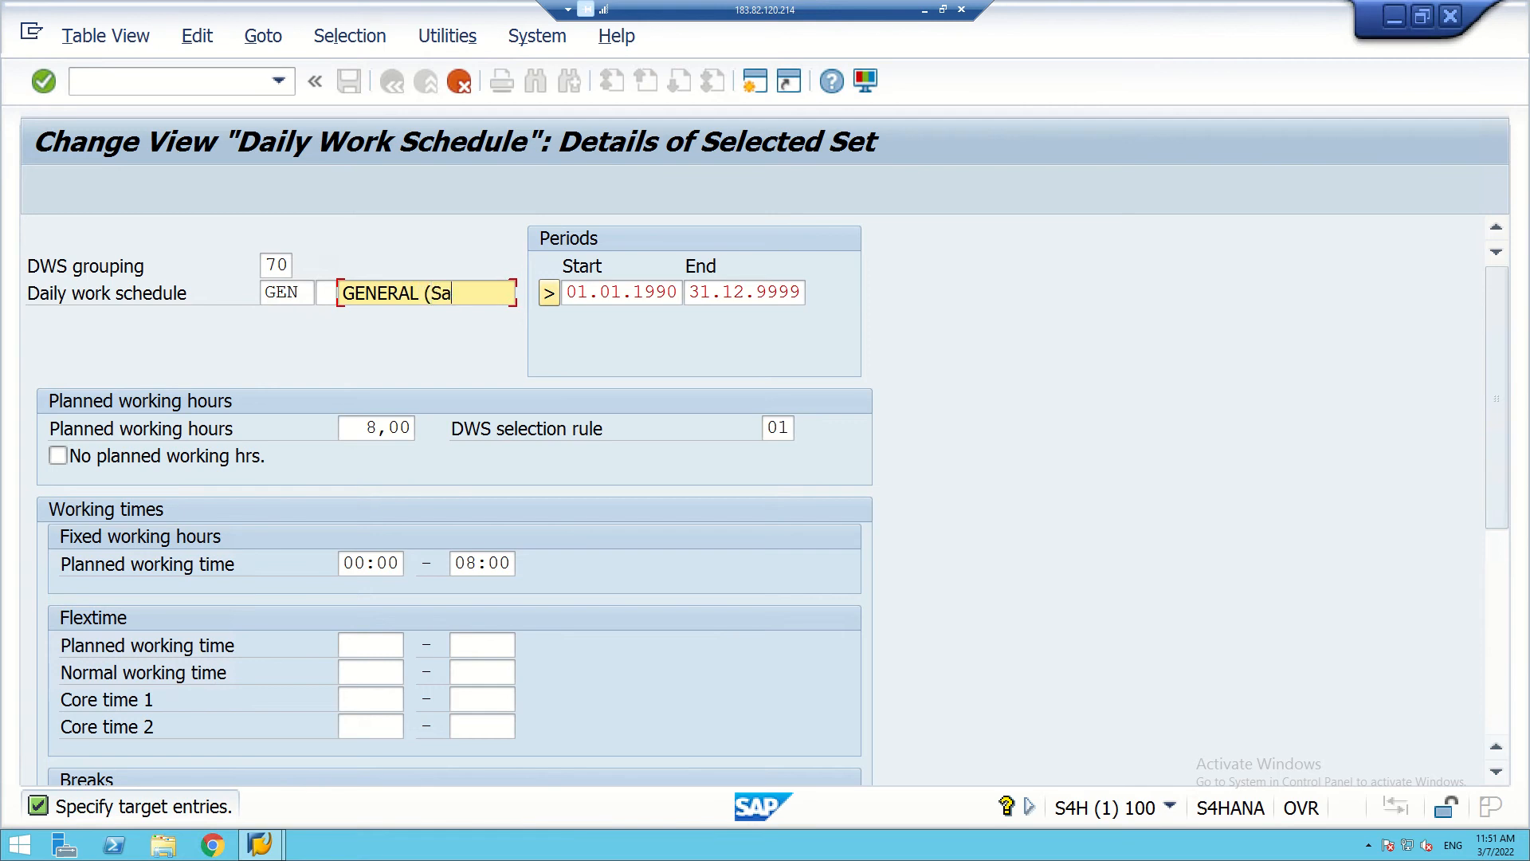
{"action": "type", "text": "hoo)"}
- Set the planned working hours of GEN to 9,00 and its DWS selection rule to 70
{"action": "left_click", "coordinate": [367, 428]}
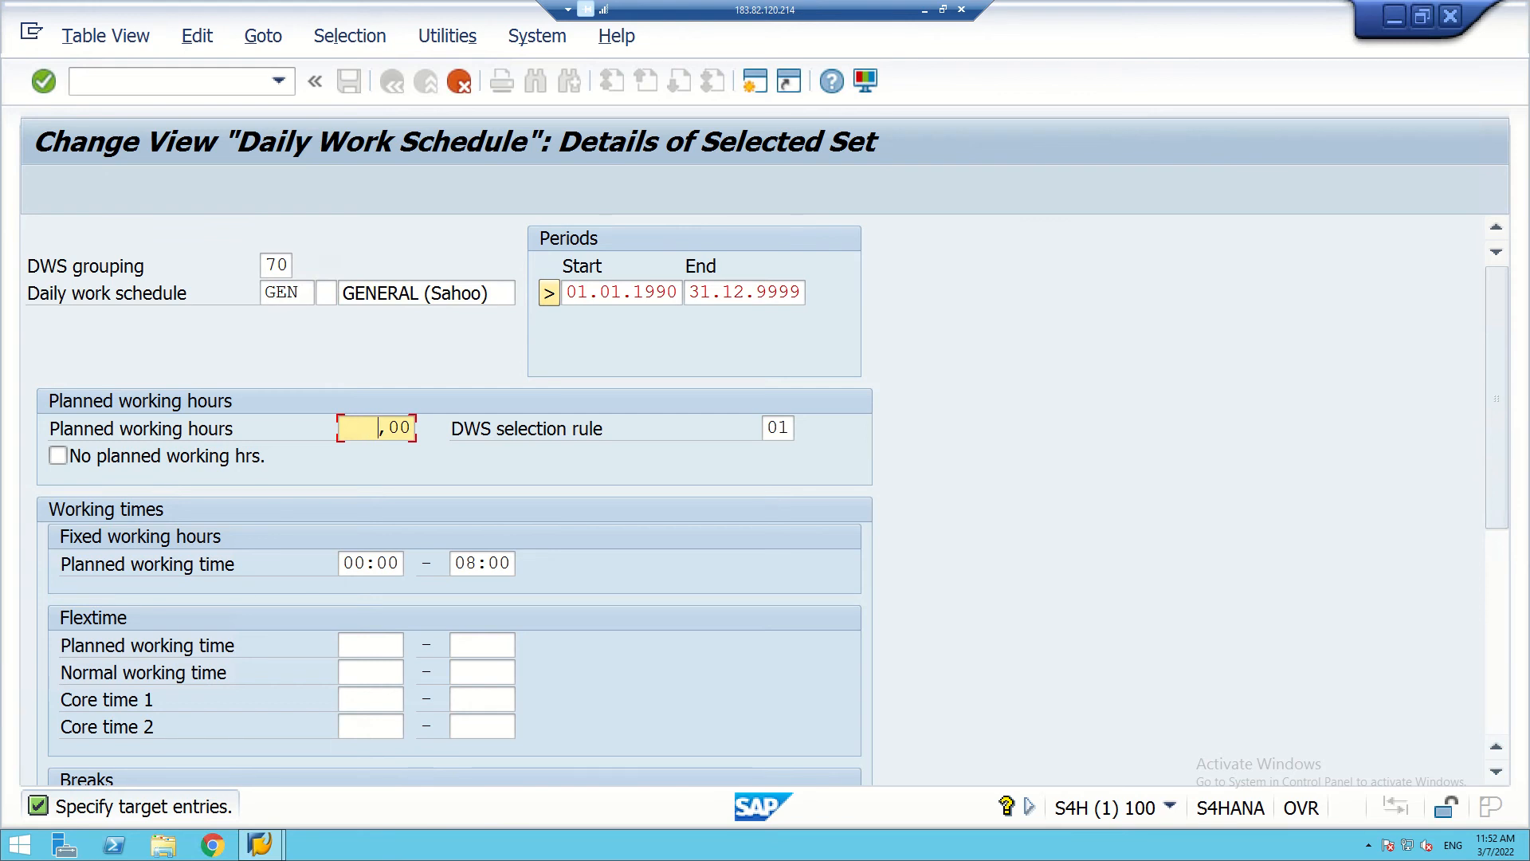
{"action": "type", "text": "9"}
{"action": "left_click", "coordinate": [769, 427]}
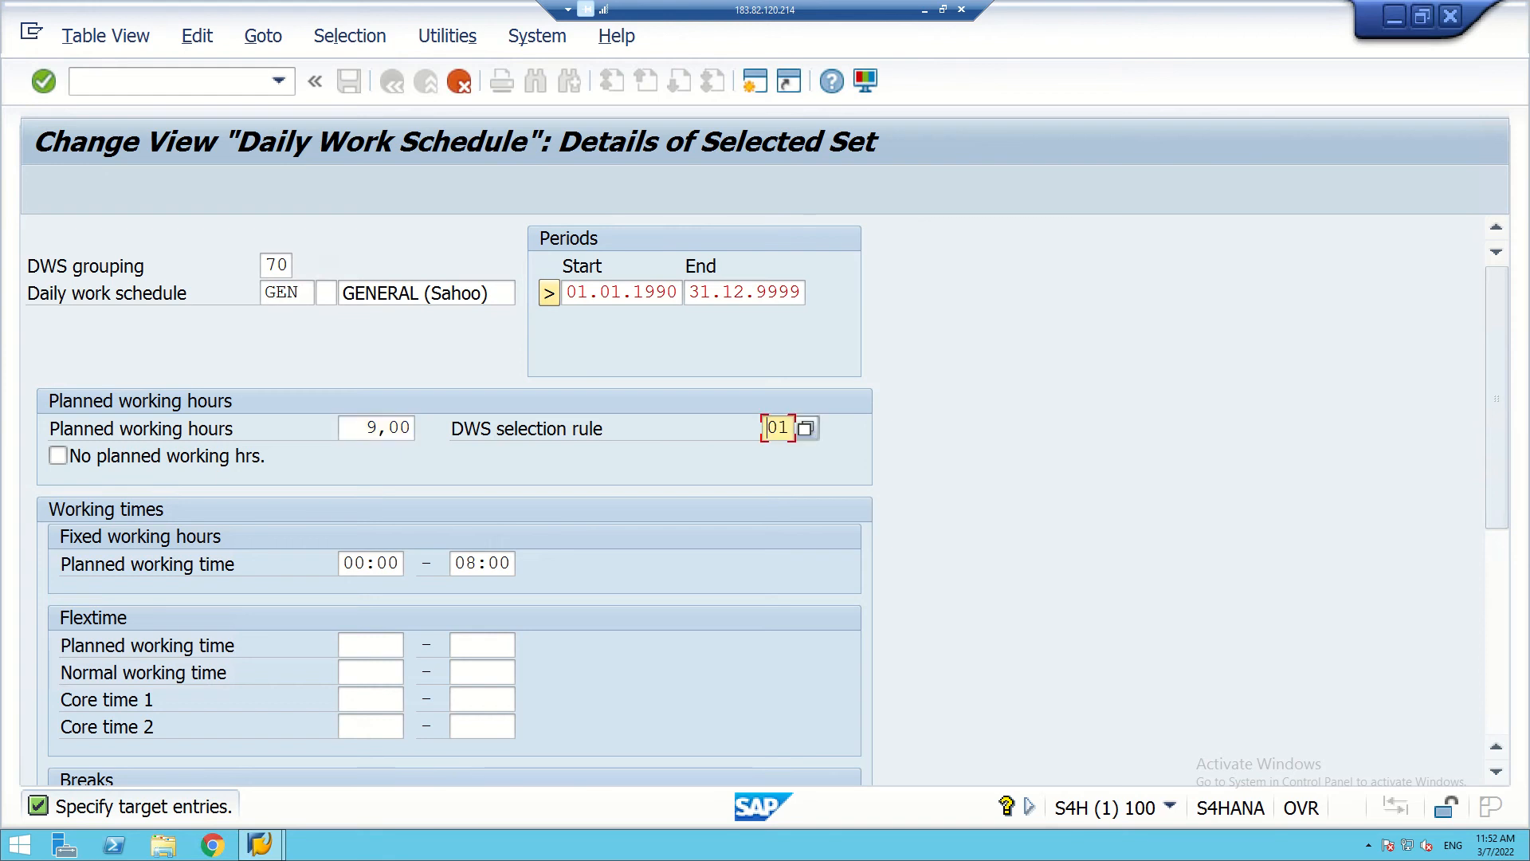
{"action": "key", "text": "Delete"}
{"action": "type", "text": "70"}
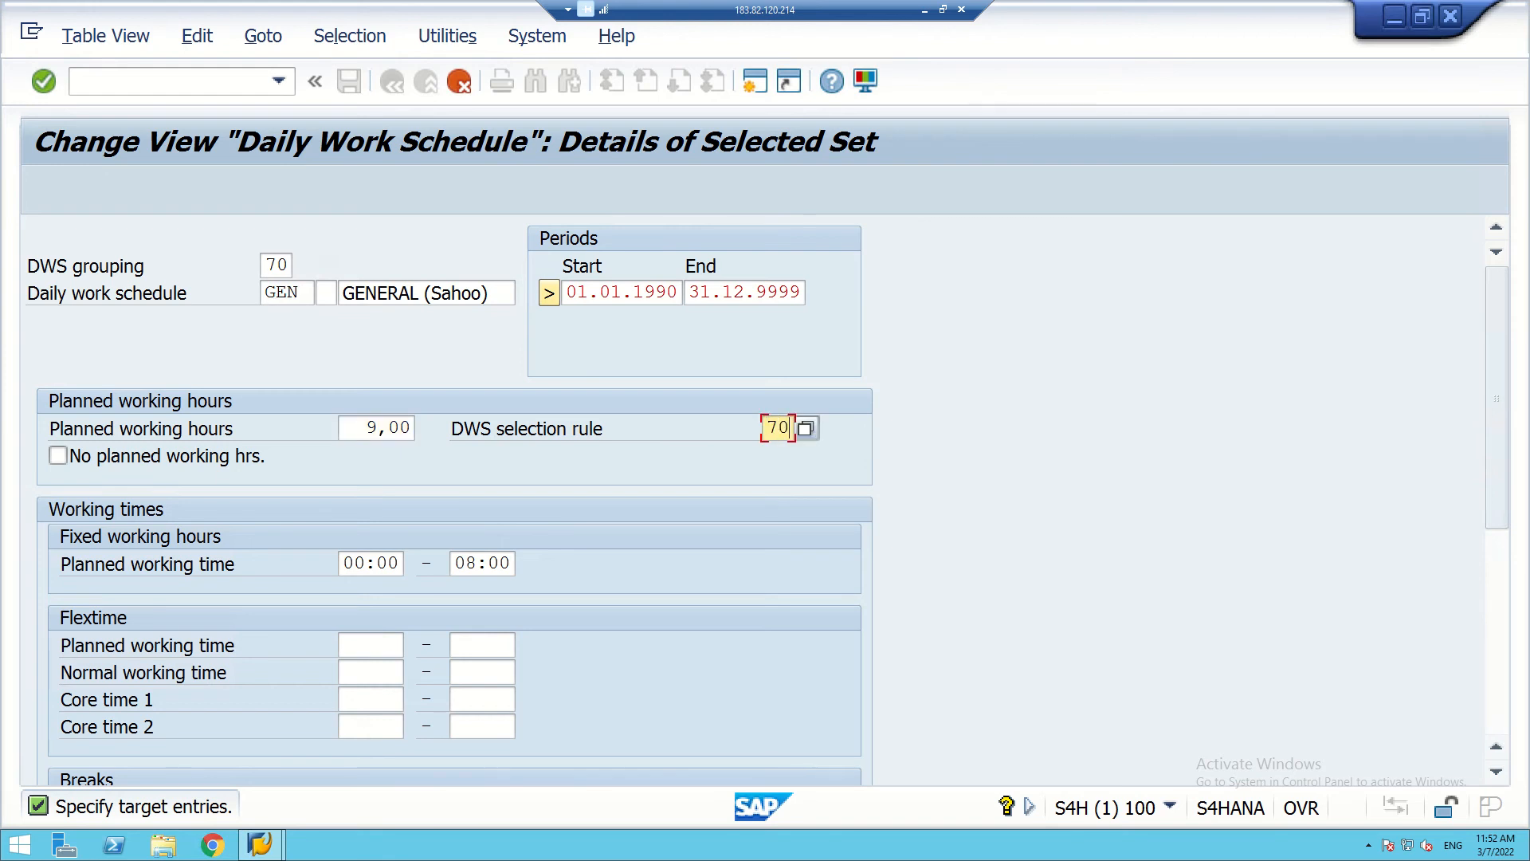
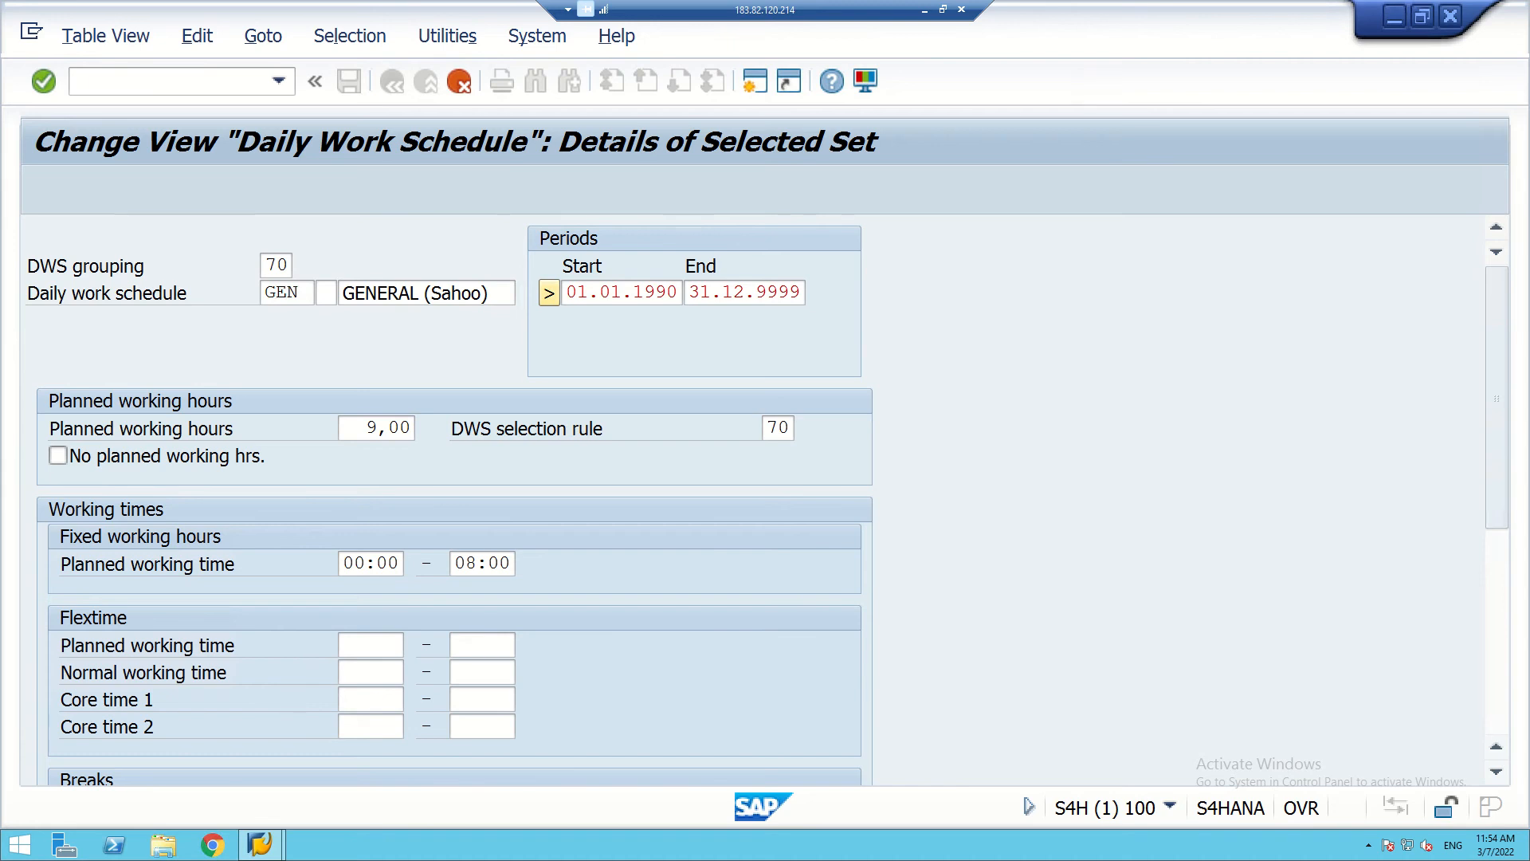
- Mark GEN as having no planned working hrs. and set its fixed planned working time to 09:00 - 18:00
{"action": "left_click", "coordinate": [58, 456]}
{"action": "left_click", "coordinate": [355, 563]}
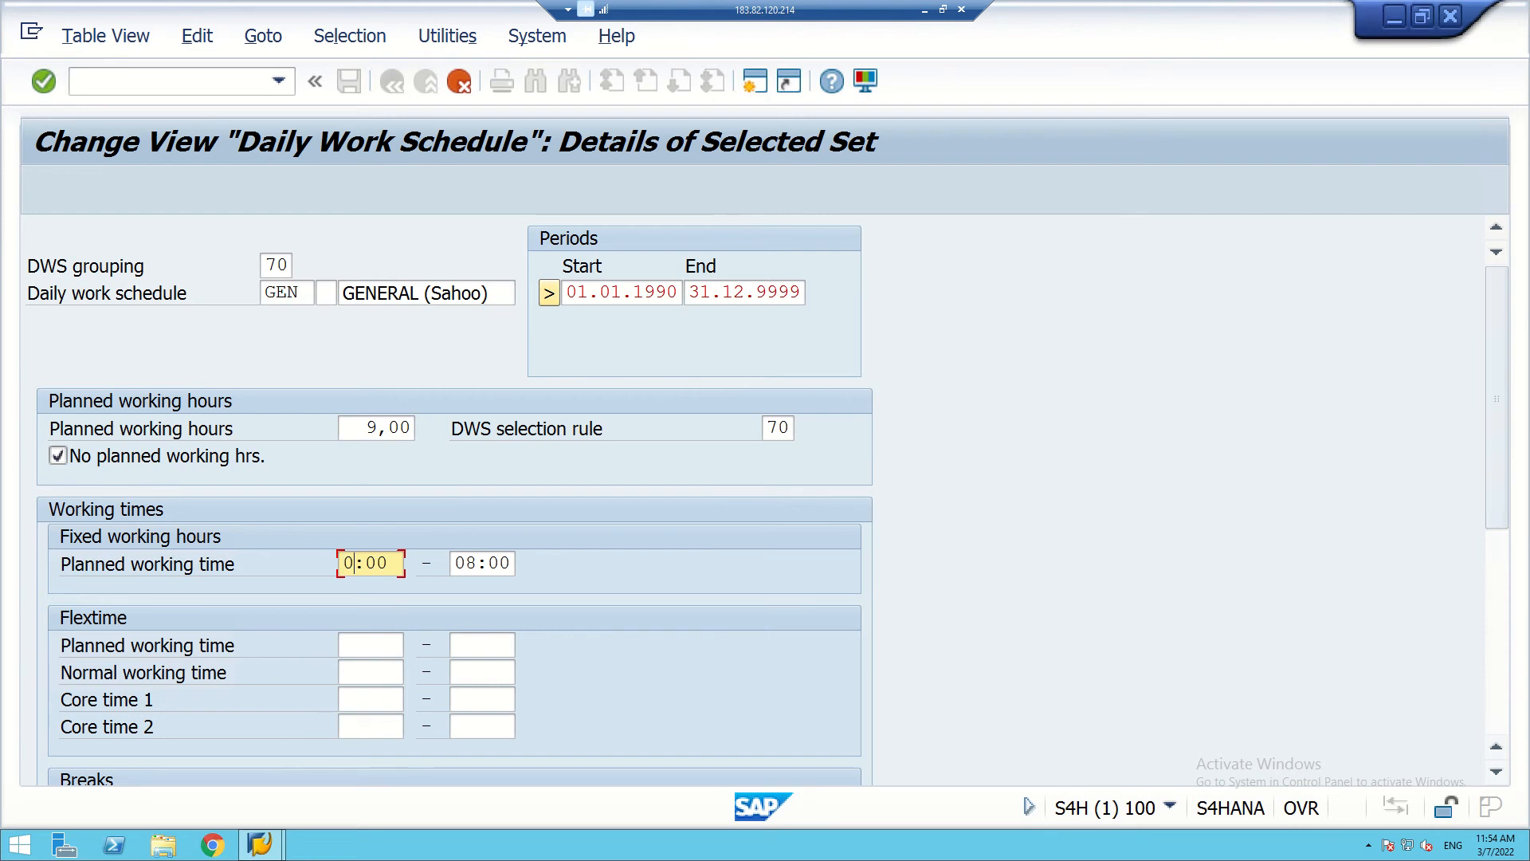
{"action": "type", "text": "9"}
{"action": "left_click", "coordinate": [466, 563]}
{"action": "key", "text": "BackSpace"}
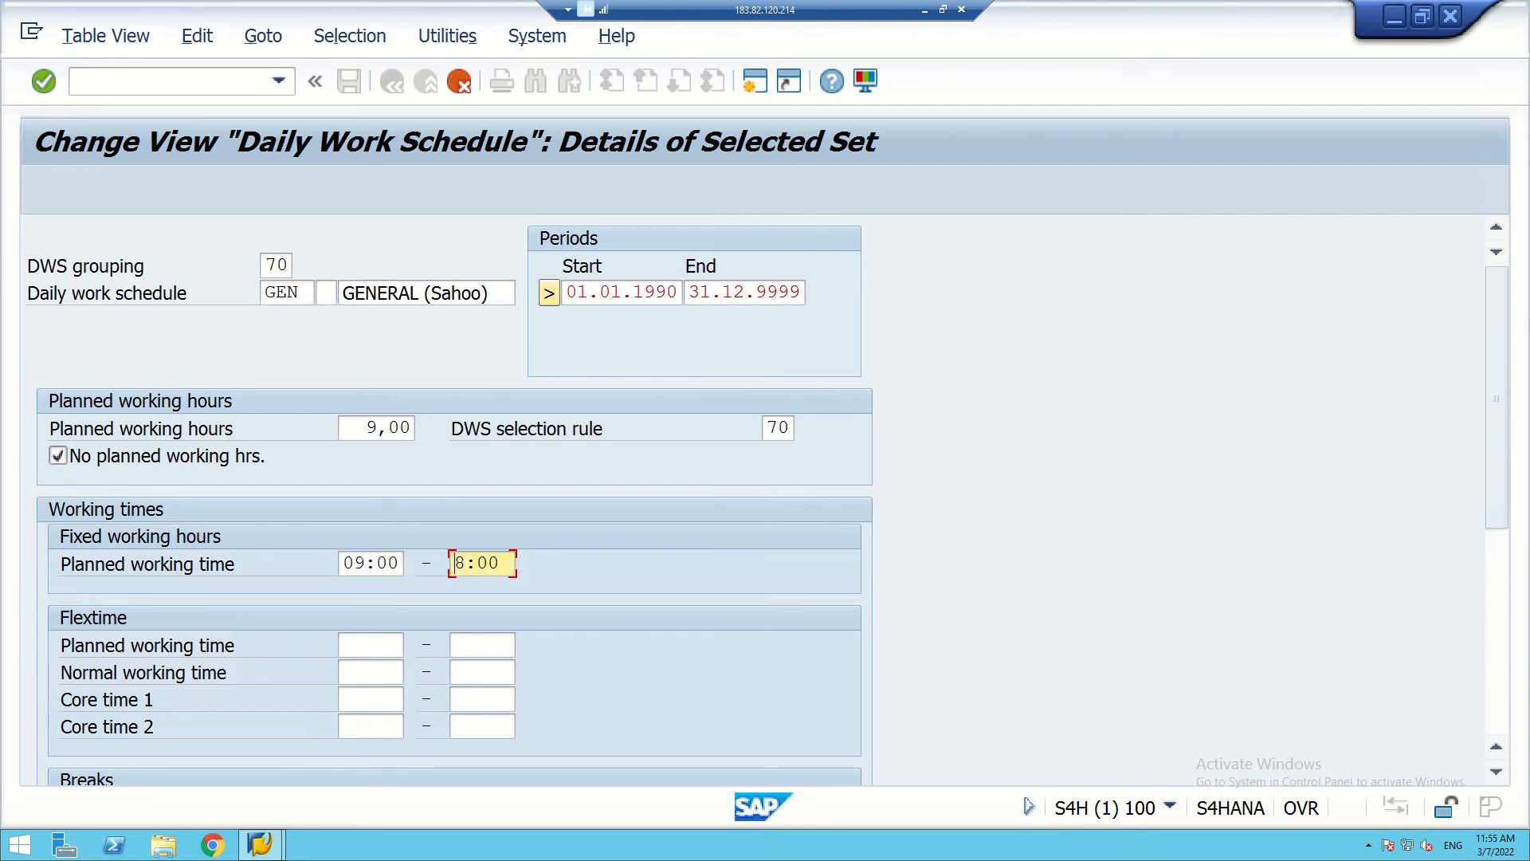
{"action": "type", "text": "1"}
- Assign the work break schedule AFTN of grouping 70 to daily work schedule GEN
{"action": "scroll", "coordinate": [765, 500], "scroll_direction": "down", "scroll_amount": 1}
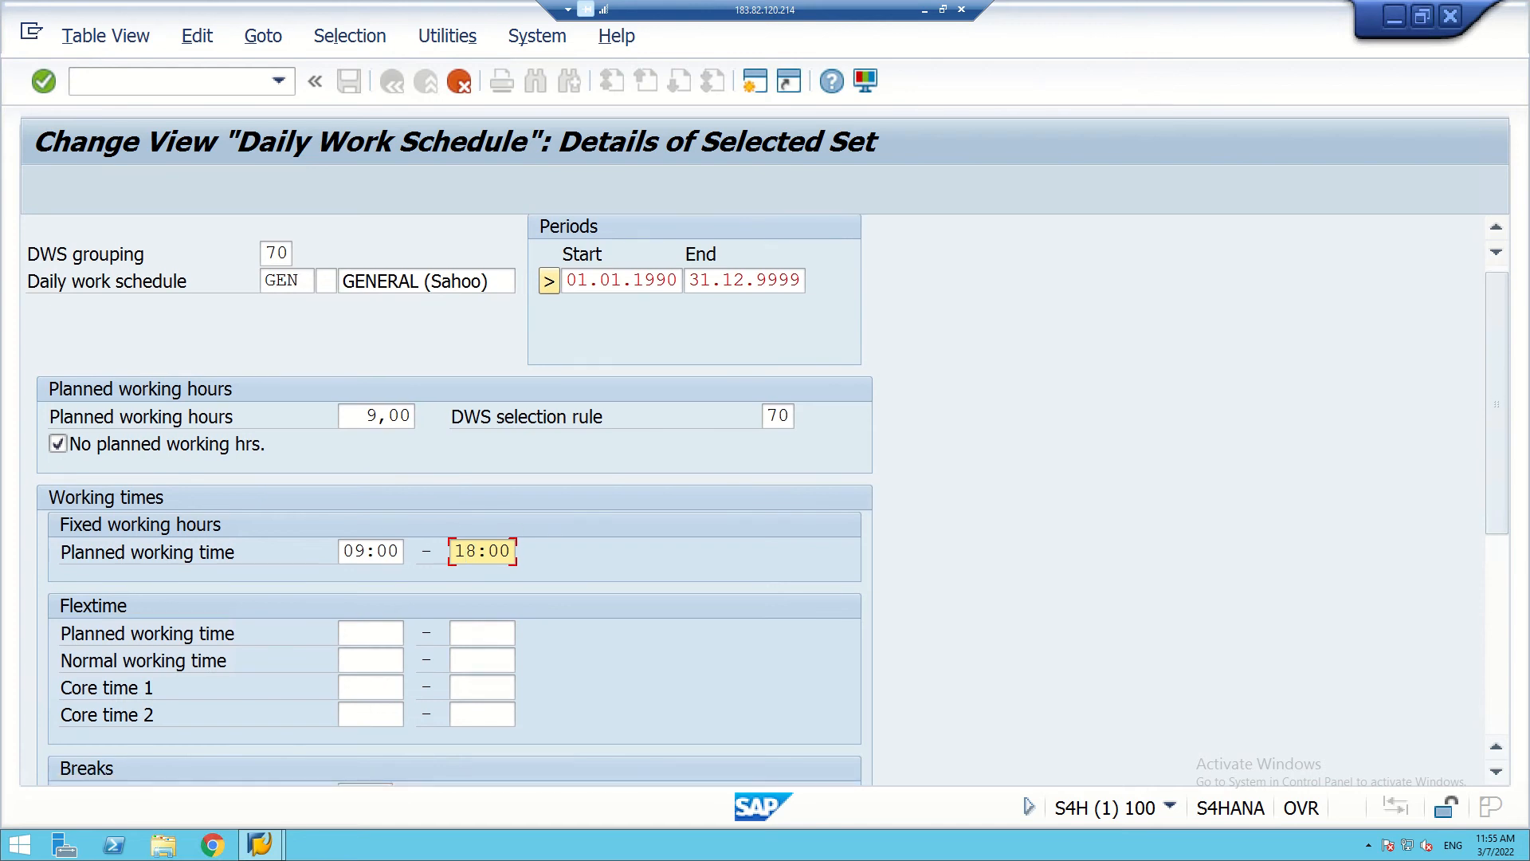
{"action": "scroll", "coordinate": [768, 498], "scroll_direction": "down", "scroll_amount": 2}
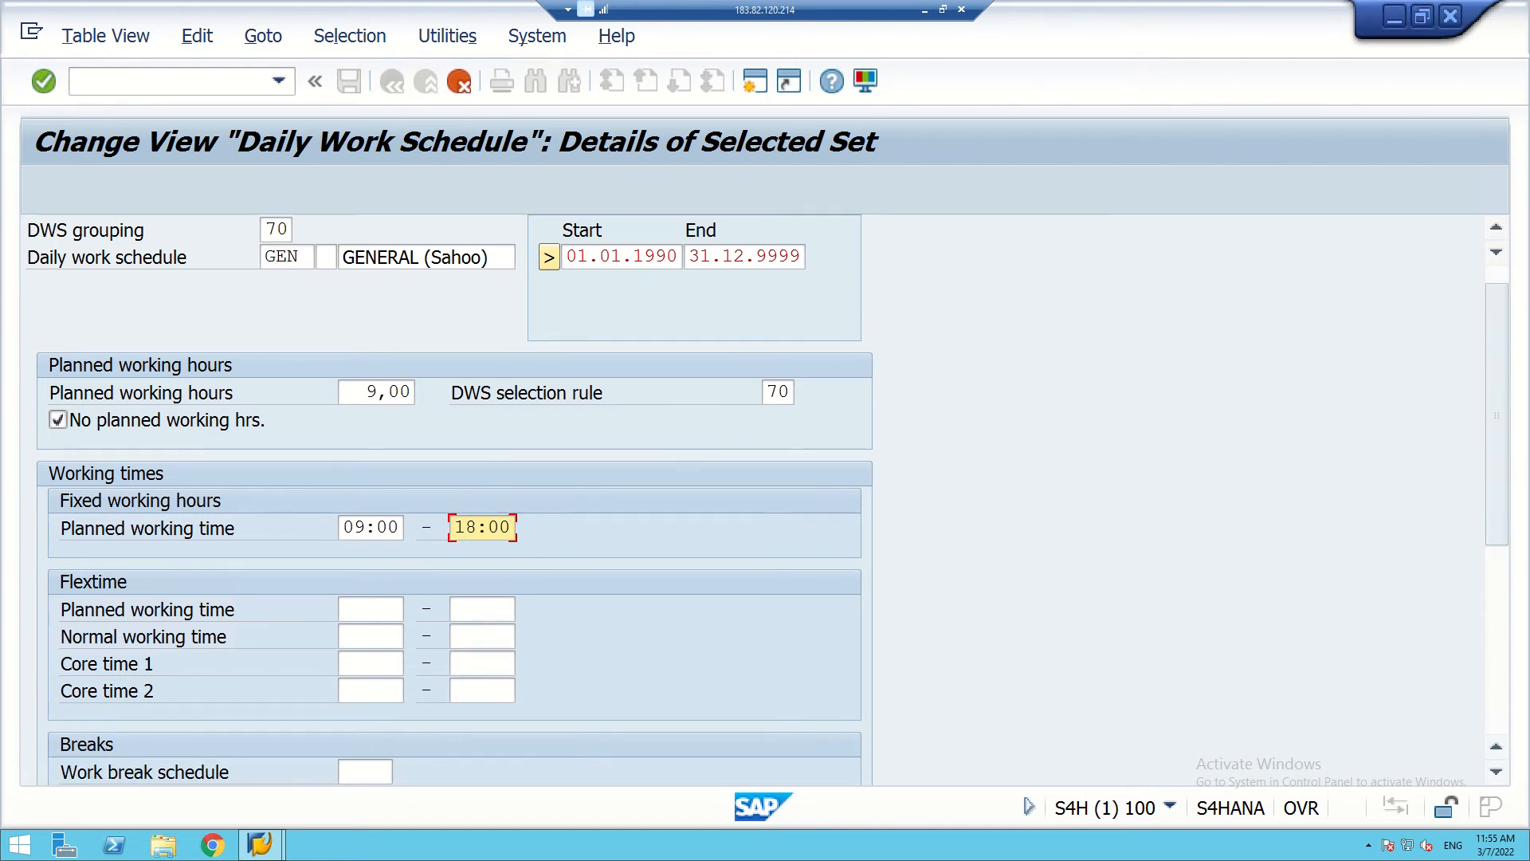
{"action": "scroll", "coordinate": [765, 500], "scroll_direction": "down", "scroll_amount": 5}
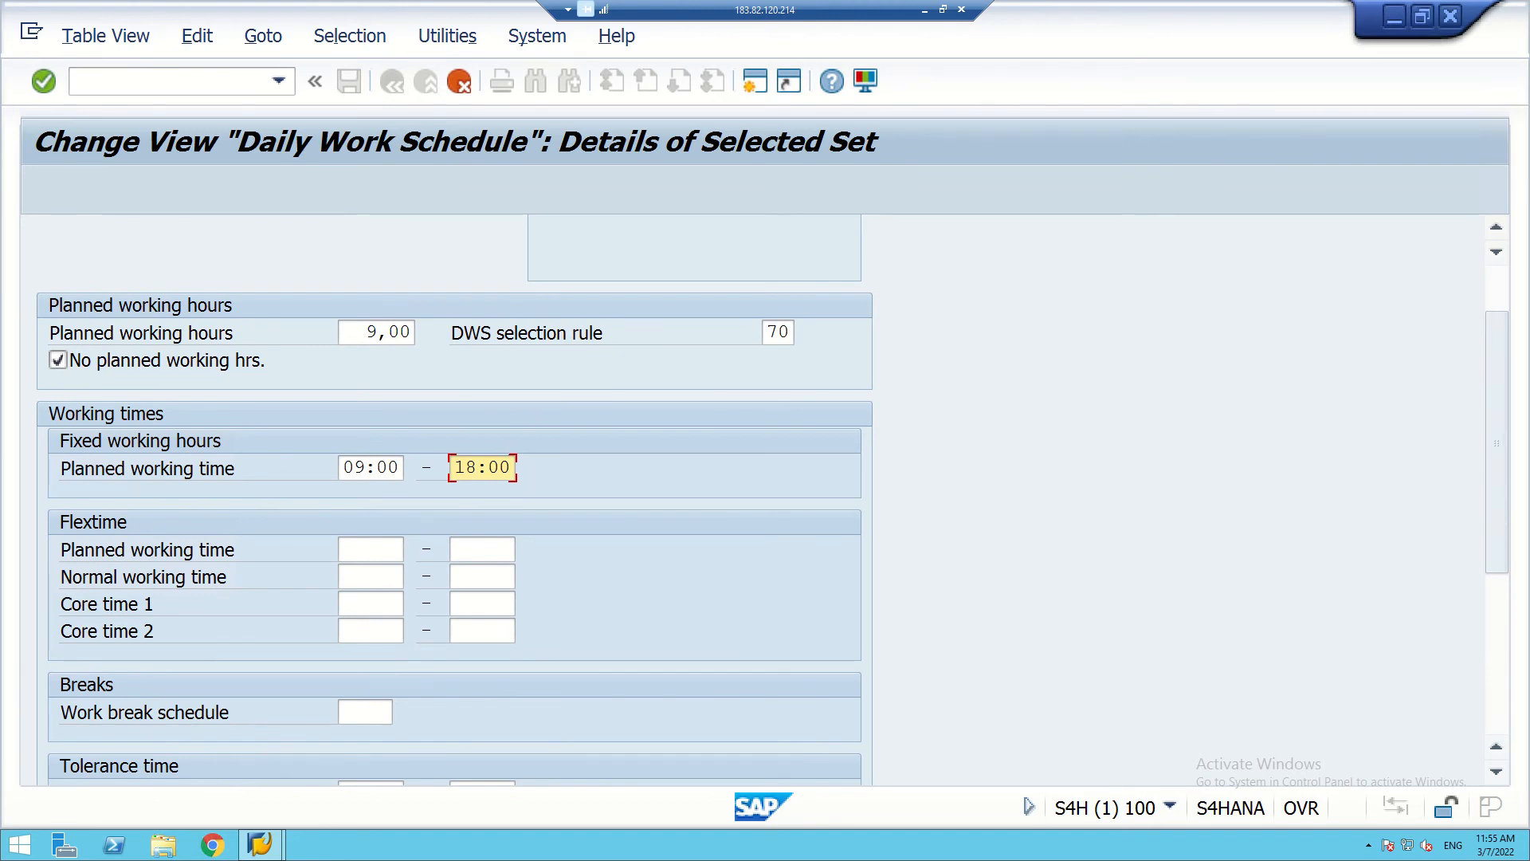
{"action": "left_click", "coordinate": [365, 712]}
{"action": "key", "text": "F4"}
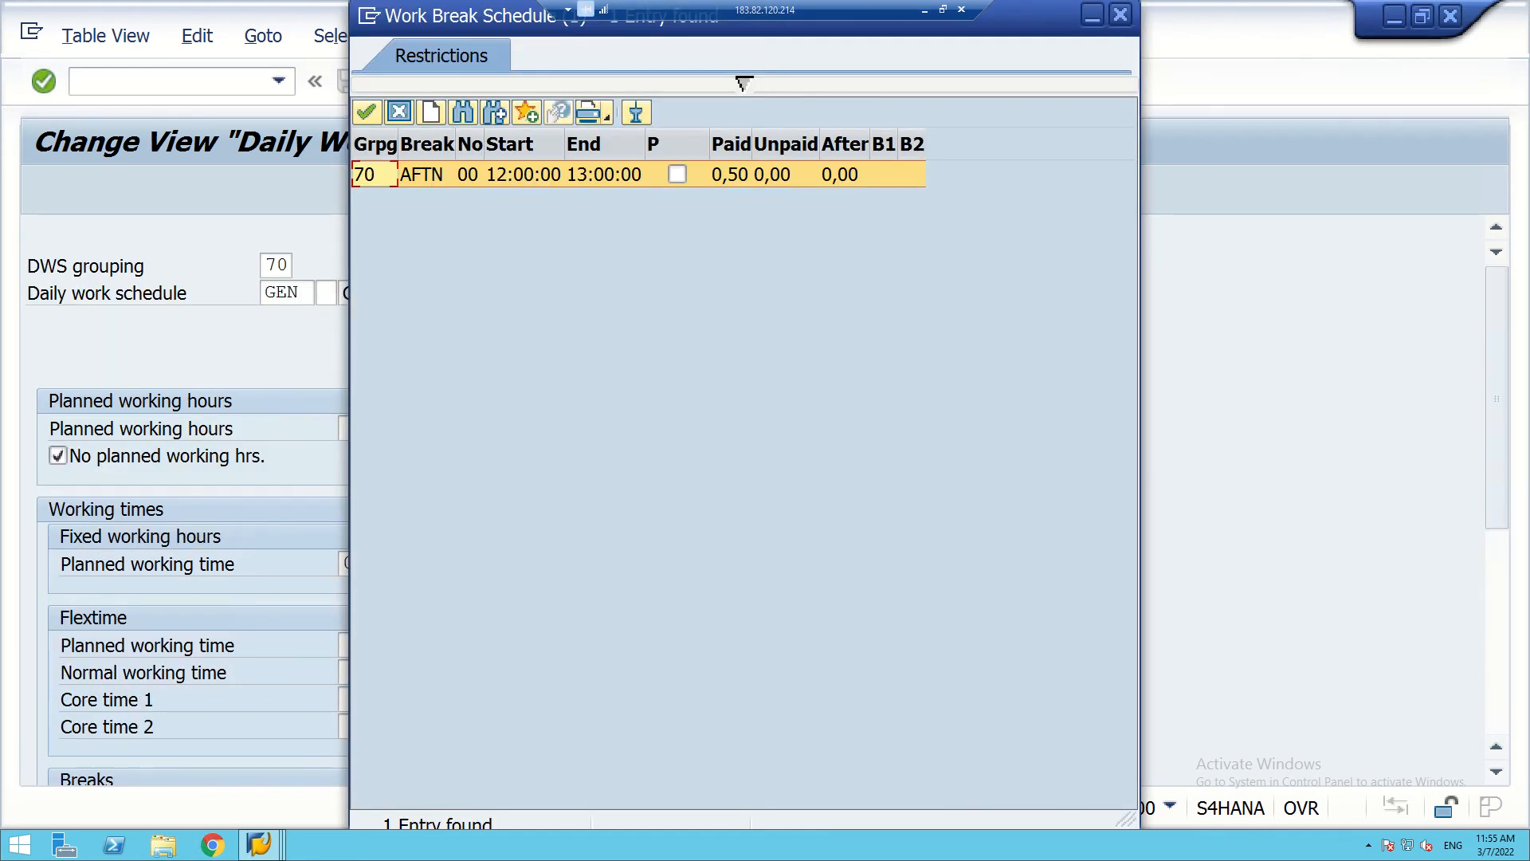
{"action": "key", "text": "Return"}
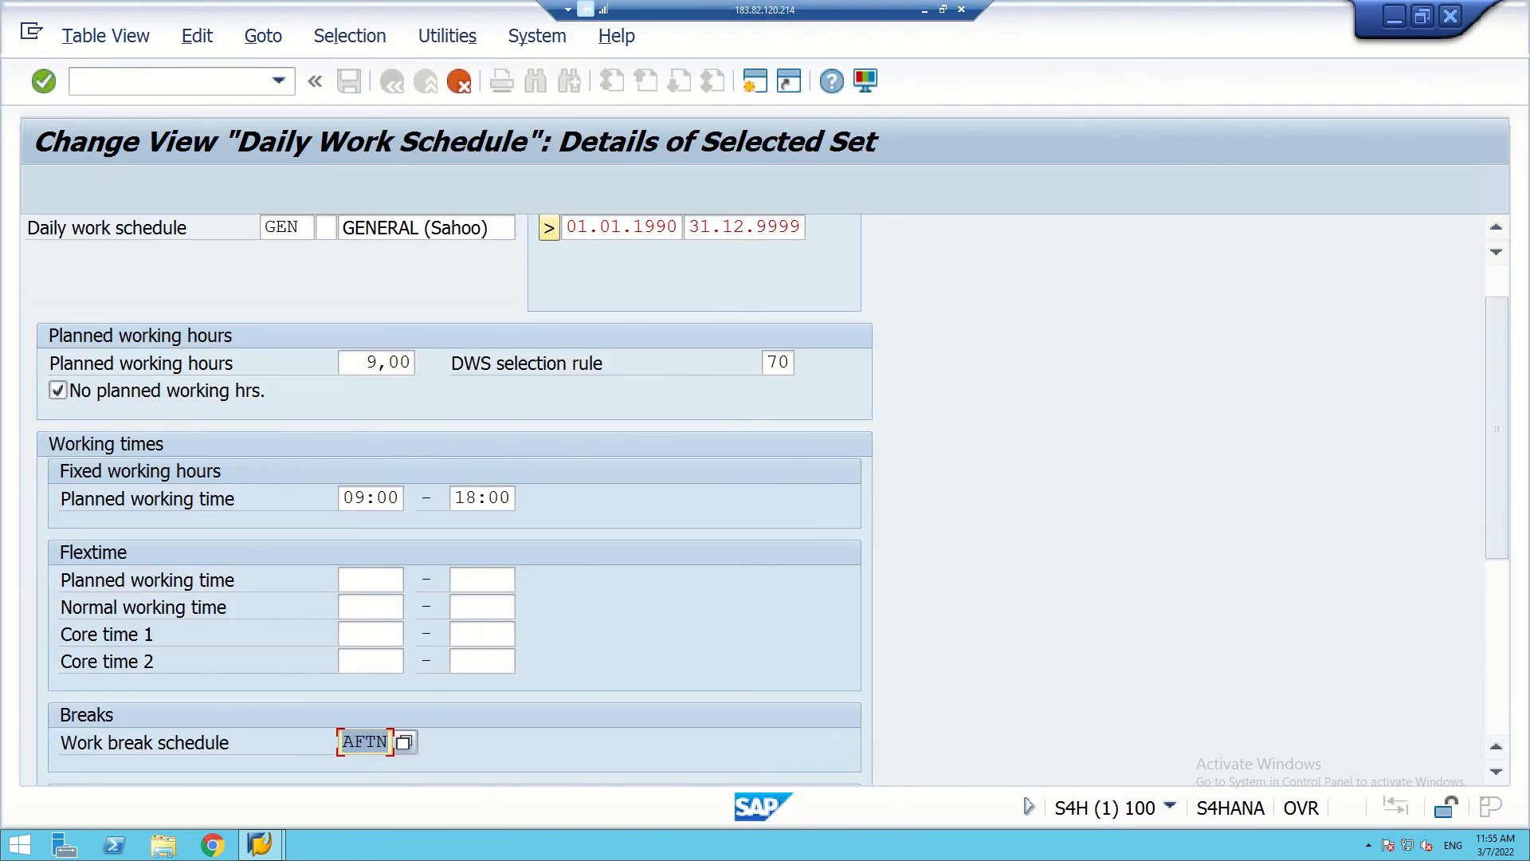
- Confirm the copied daily work schedule GEN and save it under the proposed customizing request
{"action": "scroll", "coordinate": [768, 500], "scroll_direction": "down", "scroll_amount": 3}
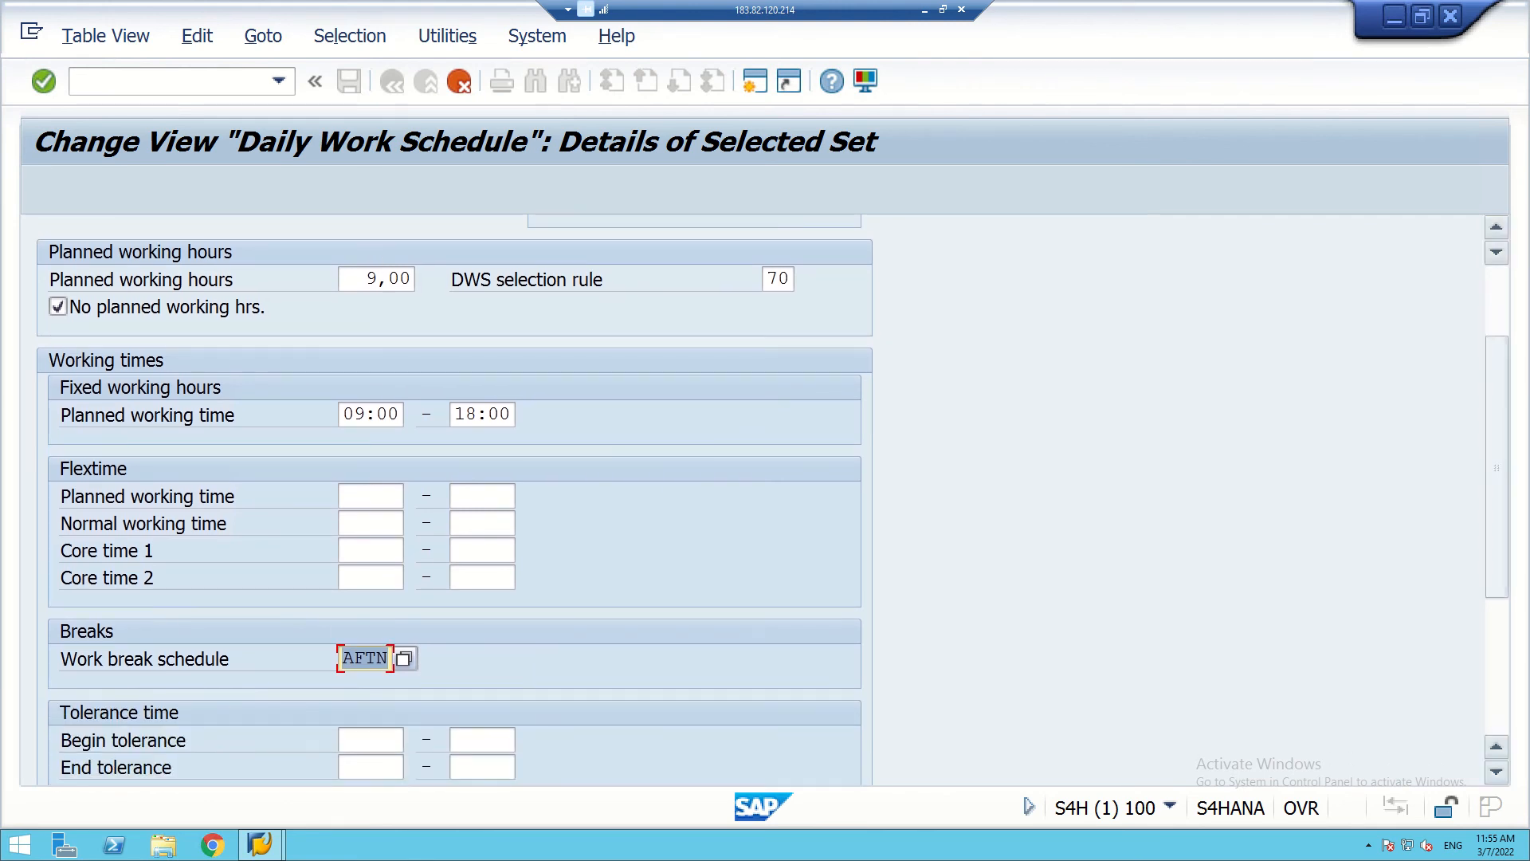
{"action": "scroll", "coordinate": [768, 499], "scroll_direction": "down", "scroll_amount": 10}
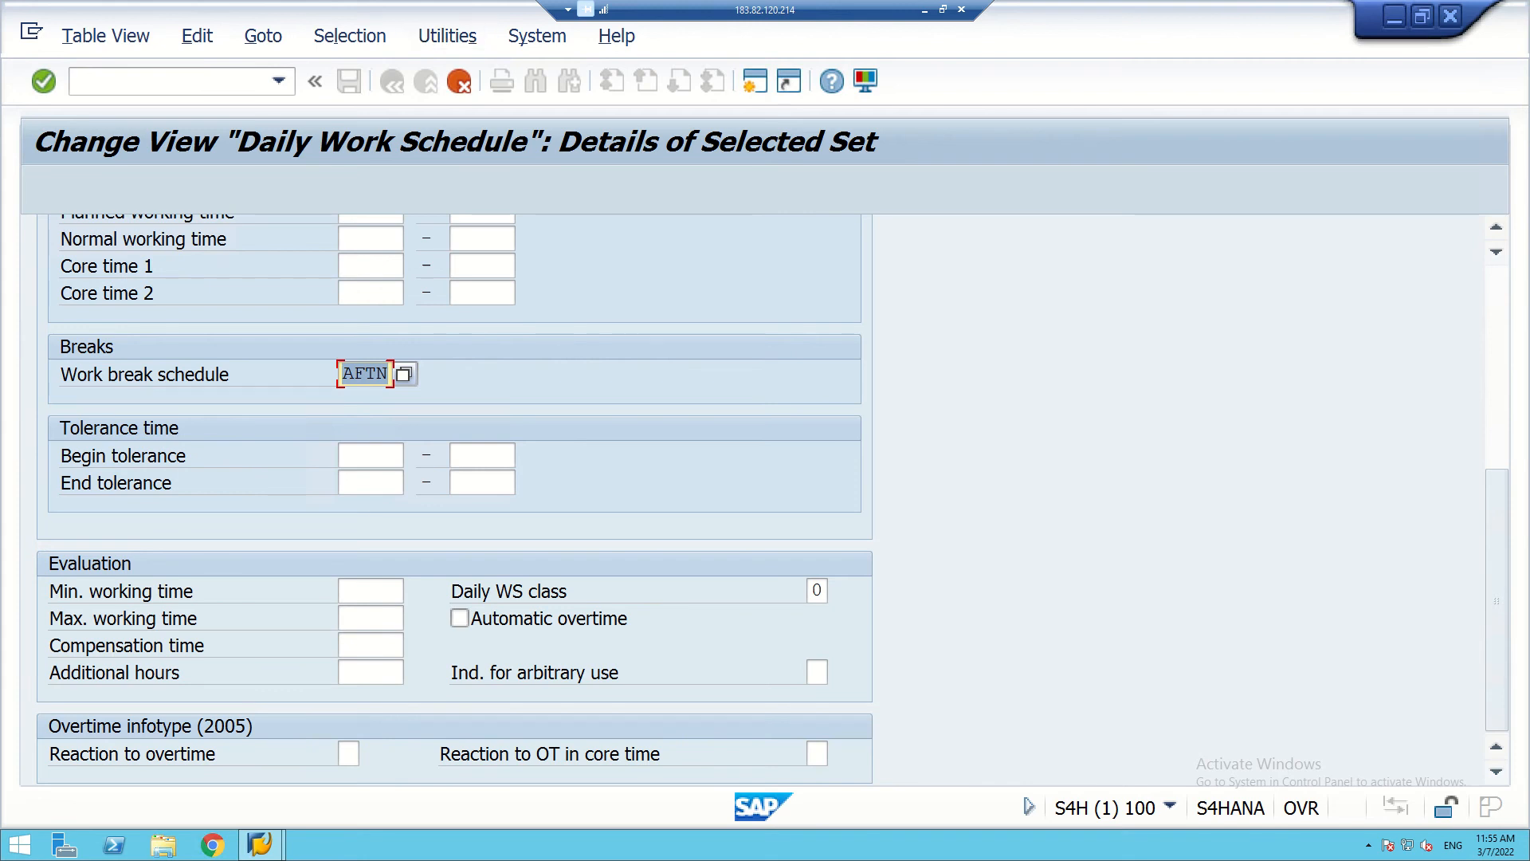
{"action": "key", "text": "Return"}
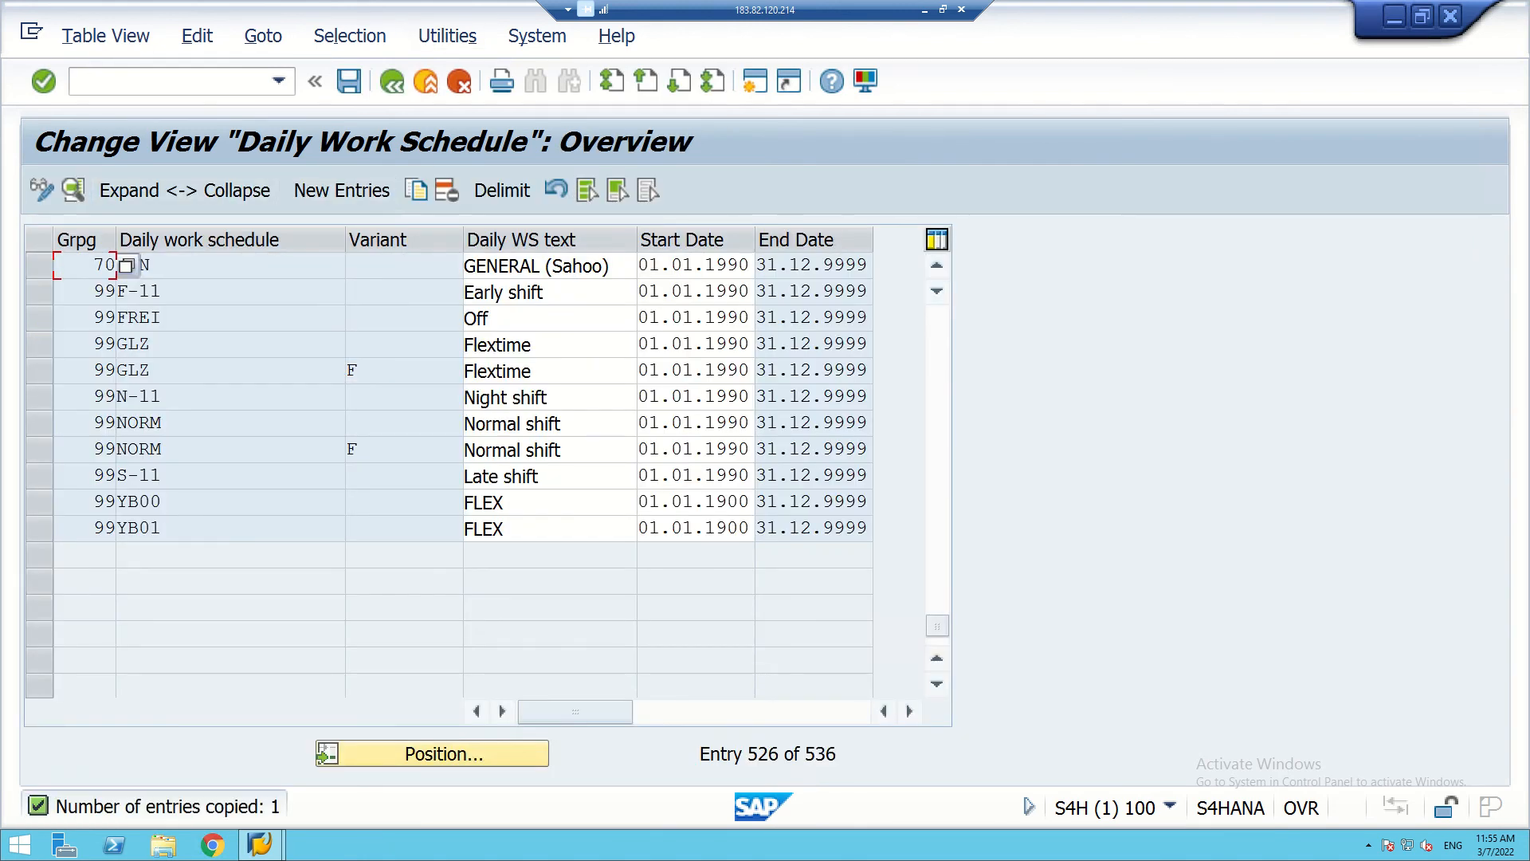
{"action": "left_click", "coordinate": [348, 81]}
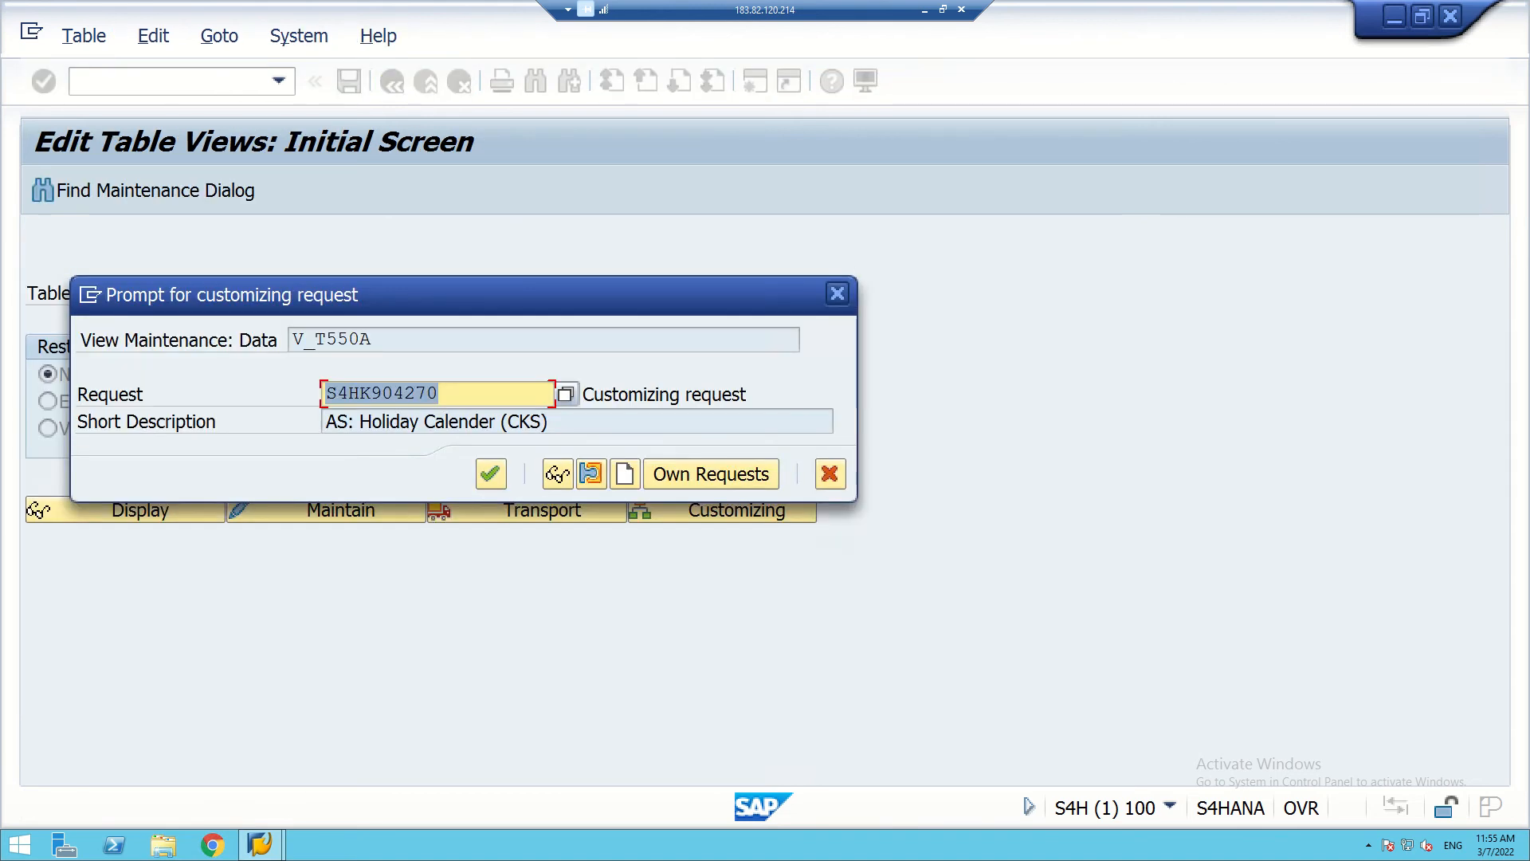
{"action": "left_click", "coordinate": [490, 473]}
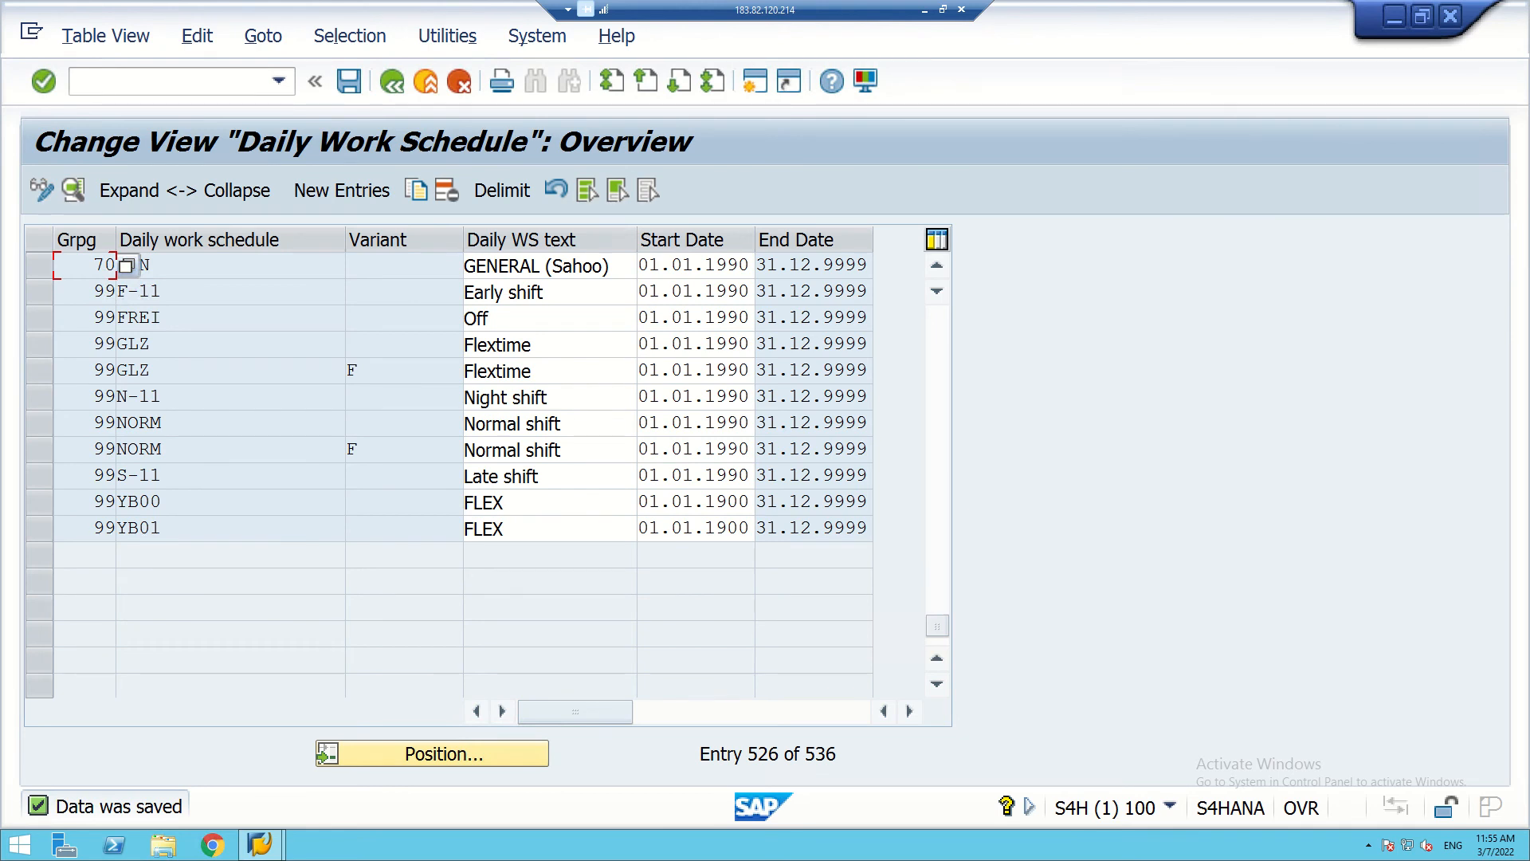
- Position the daily work schedule list at DWS grouping 70 to check the saved entry
{"action": "left_click", "coordinate": [444, 753]}
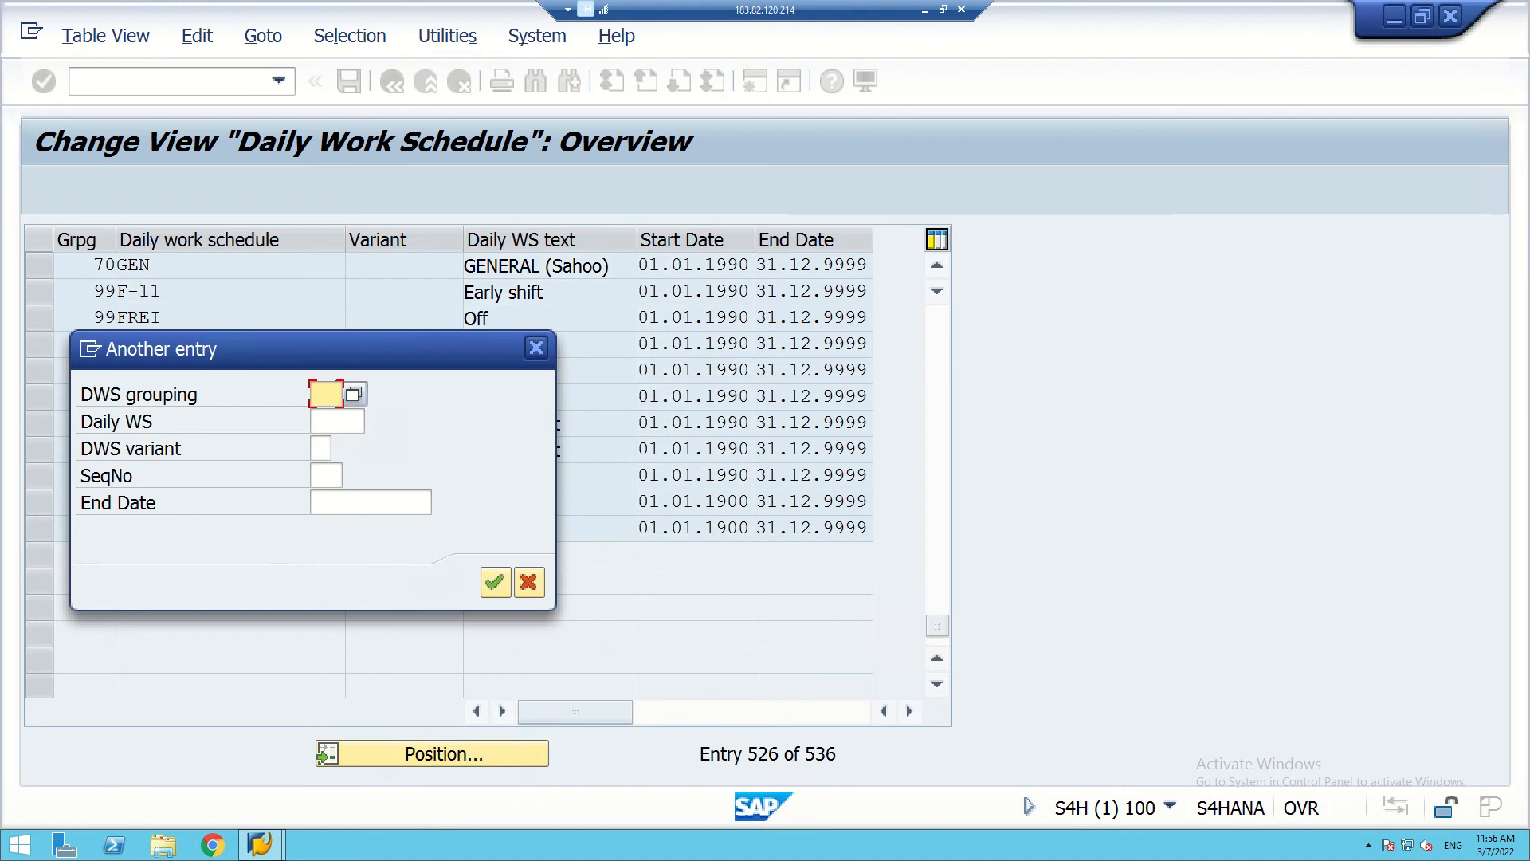
{"action": "type", "text": "70"}
{"action": "key", "text": "Return"}
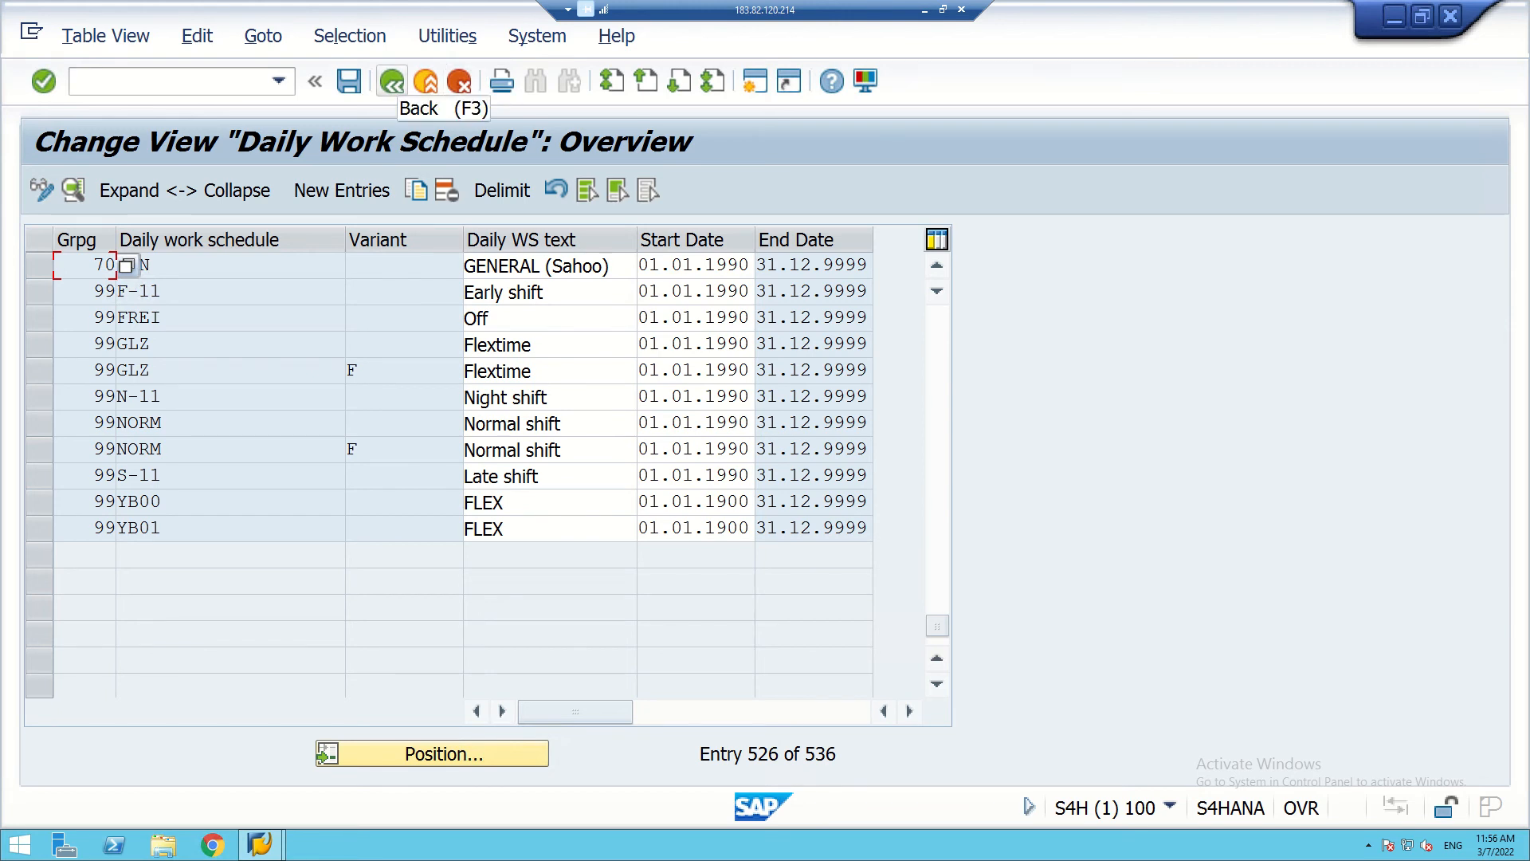
- Reopen view V_T550A in display mode and look up the entries of DWS grouping 70
{"action": "left_click", "coordinate": [391, 81]}
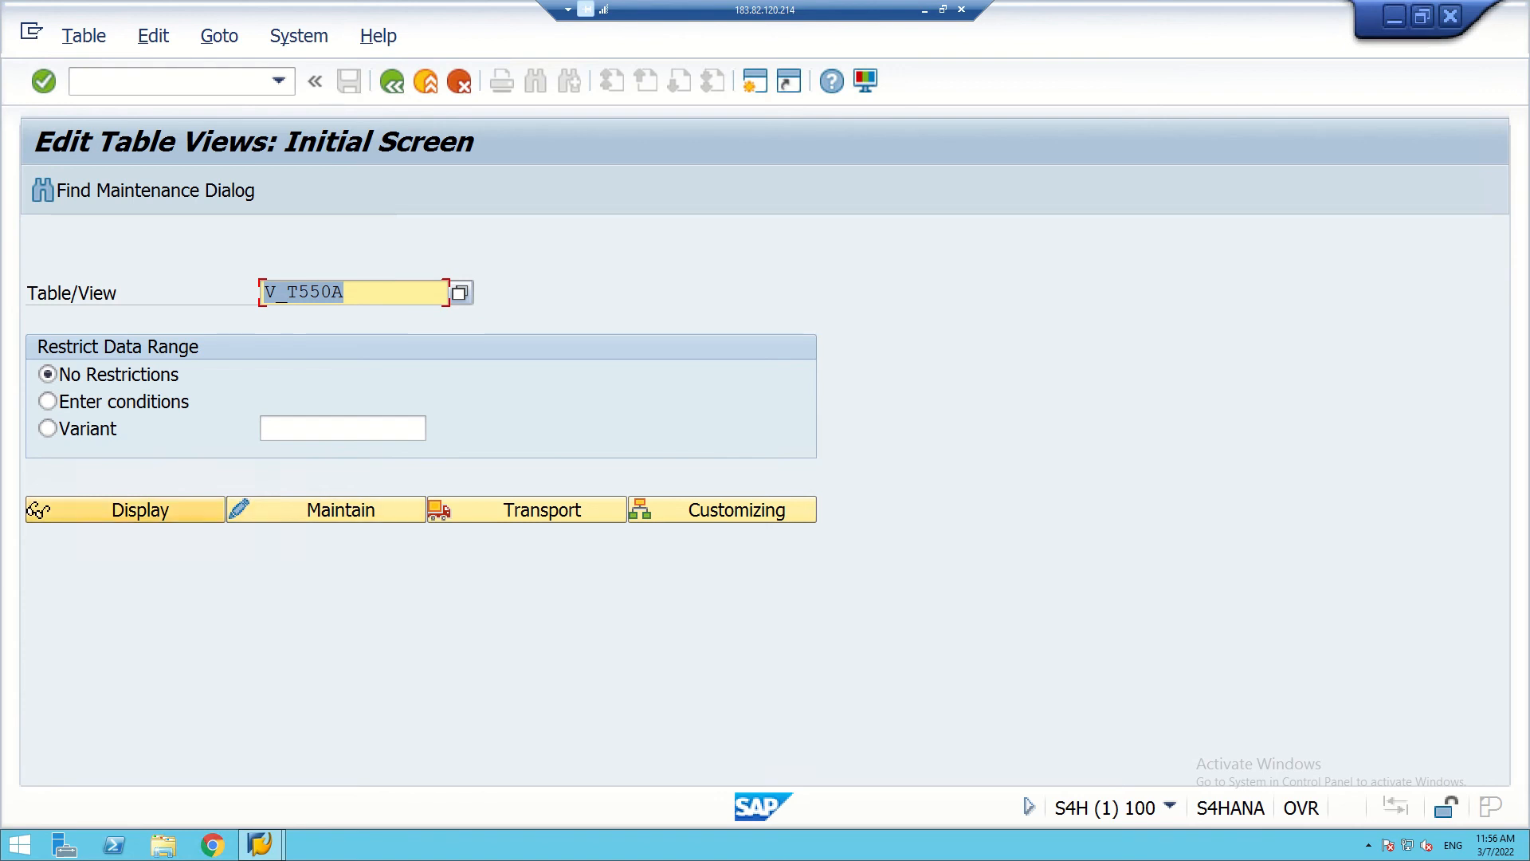
{"action": "left_click", "coordinate": [125, 510]}
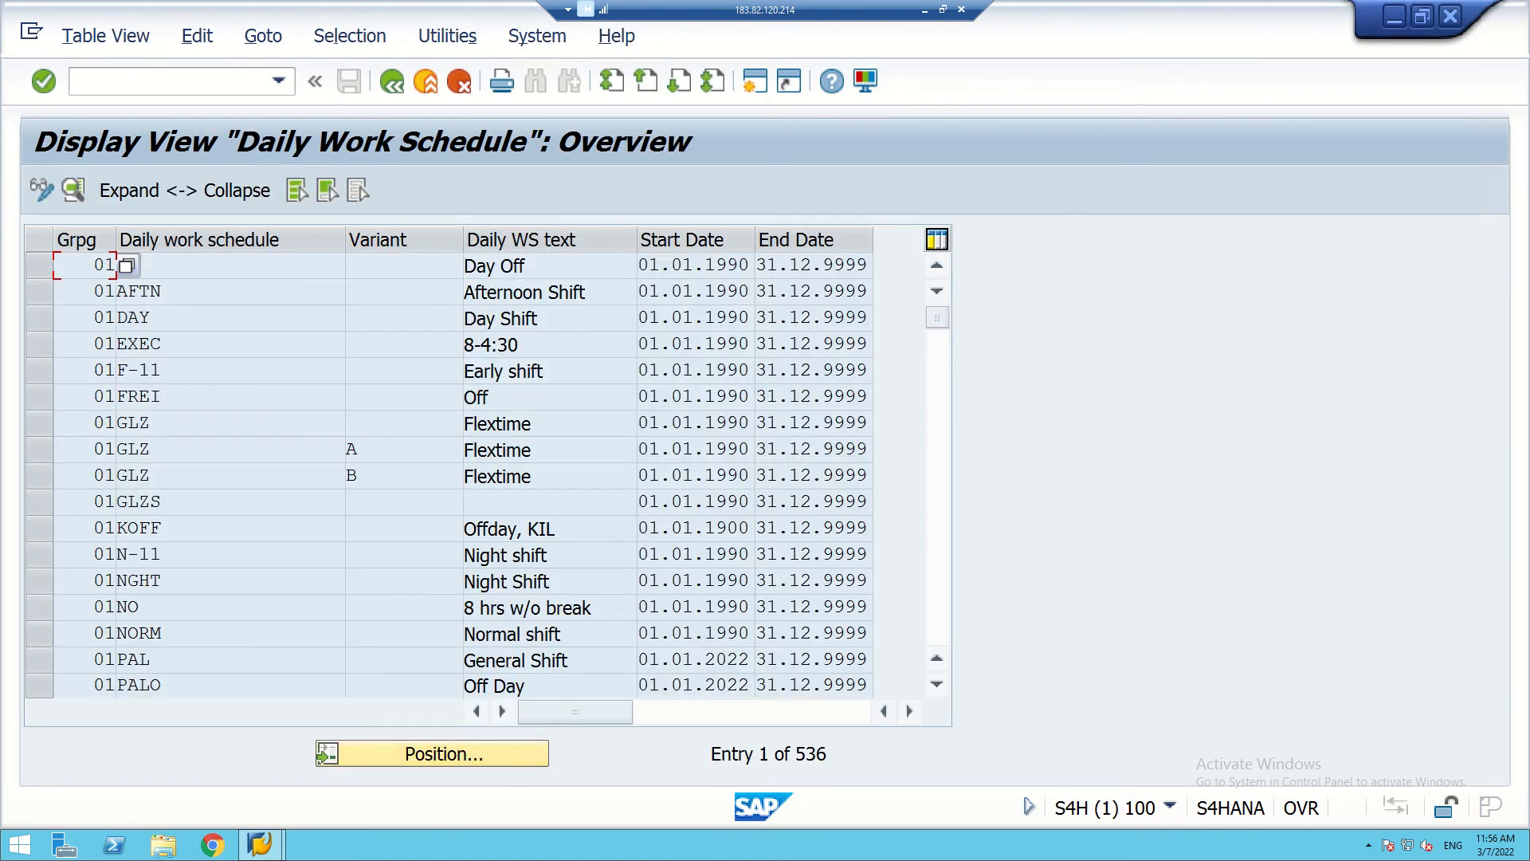
{"action": "left_click", "coordinate": [444, 753]}
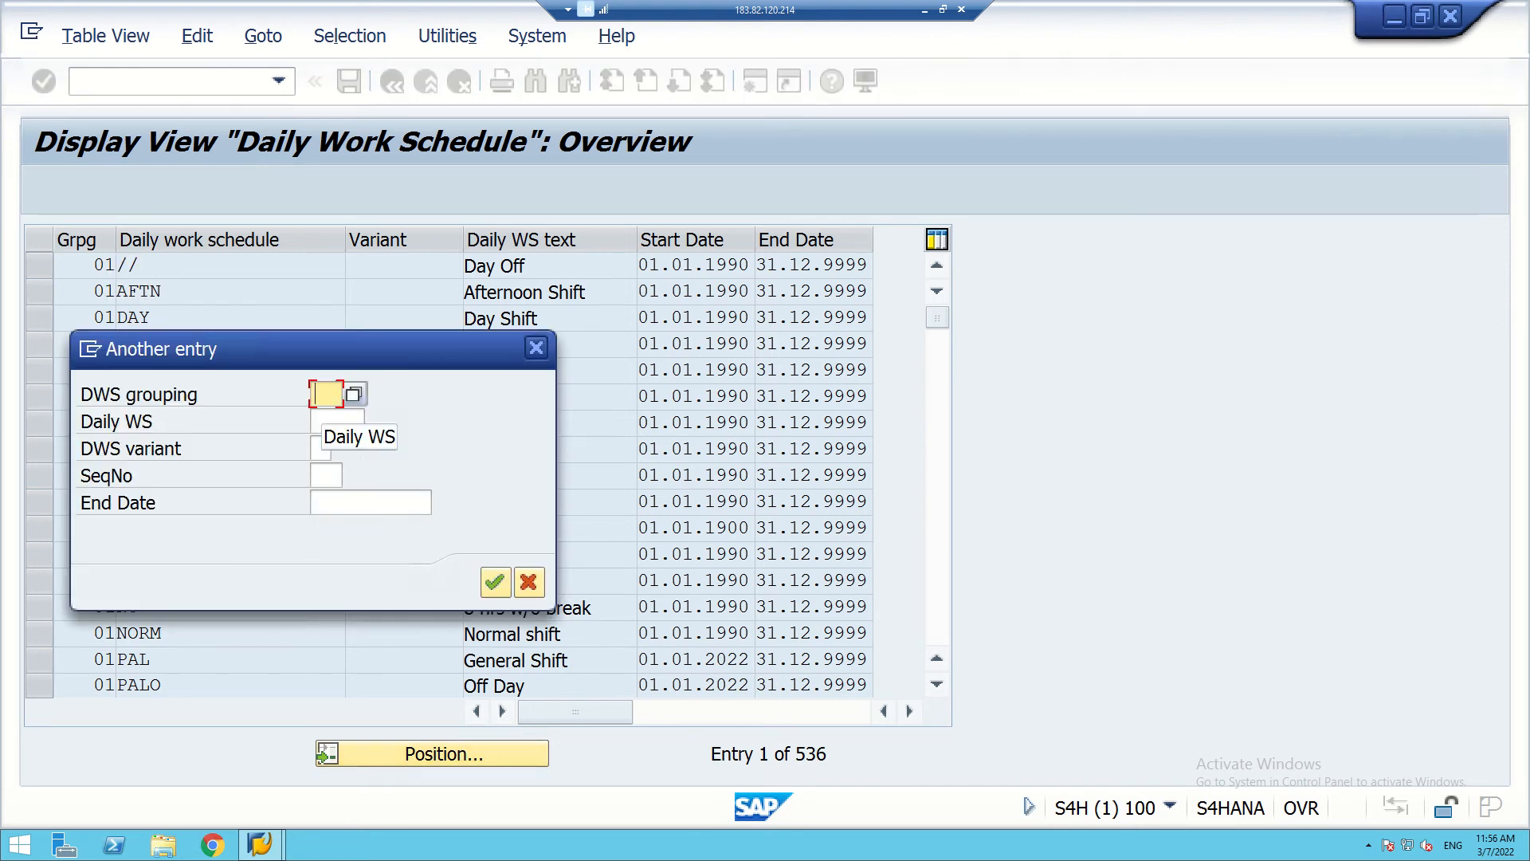
{"action": "type", "text": "70"}
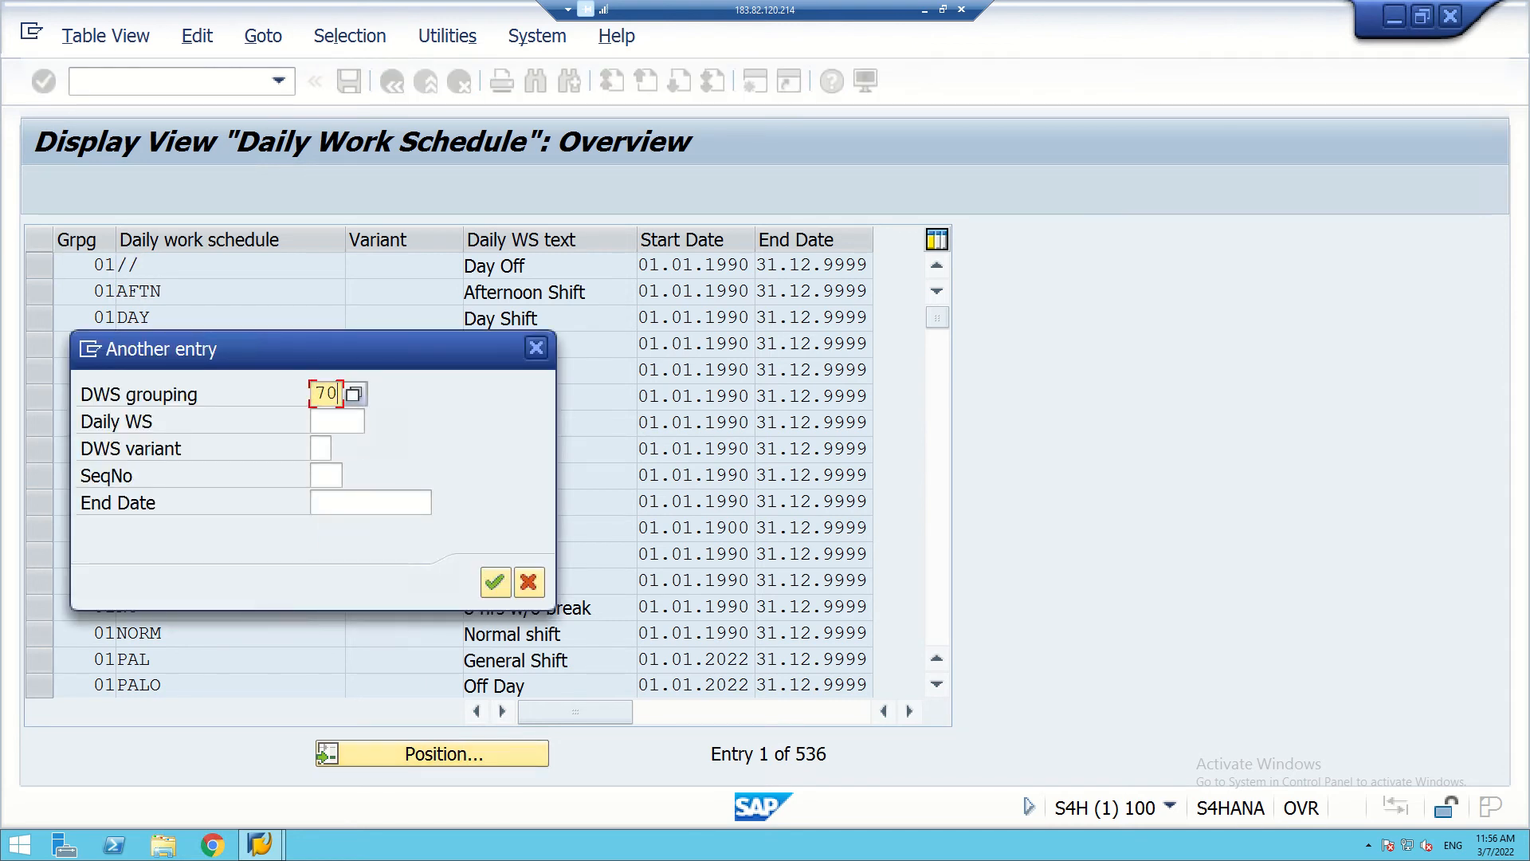
{"action": "left_click", "coordinate": [495, 581]}
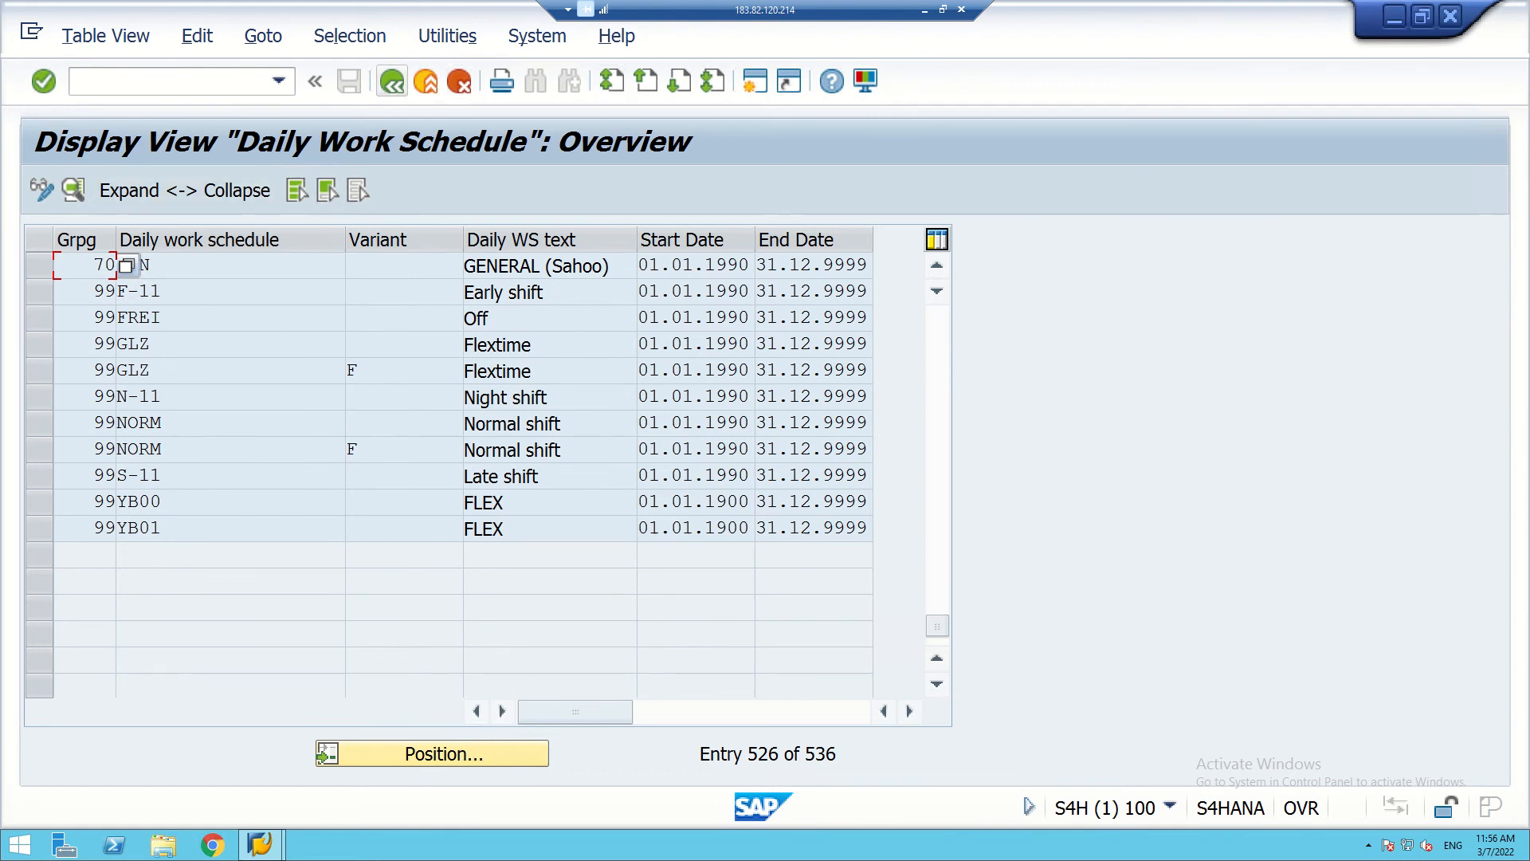
- Open view V_T550A for maintenance and copy grouping 01's Day Off schedule (//) as daily work schedule WOFF
{"action": "left_click", "coordinate": [391, 80]}
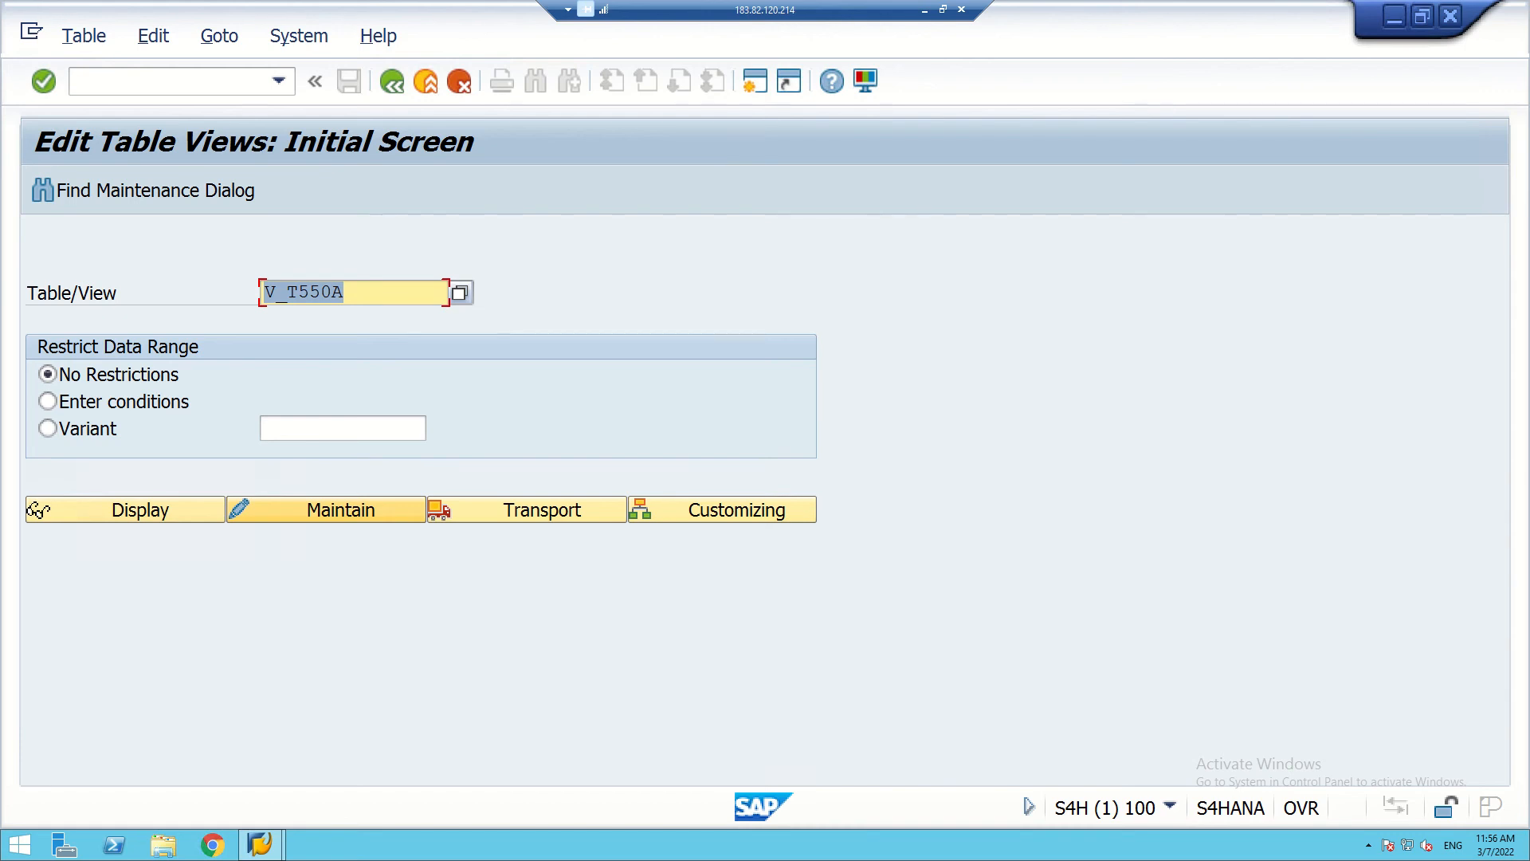
{"action": "left_click", "coordinate": [335, 510]}
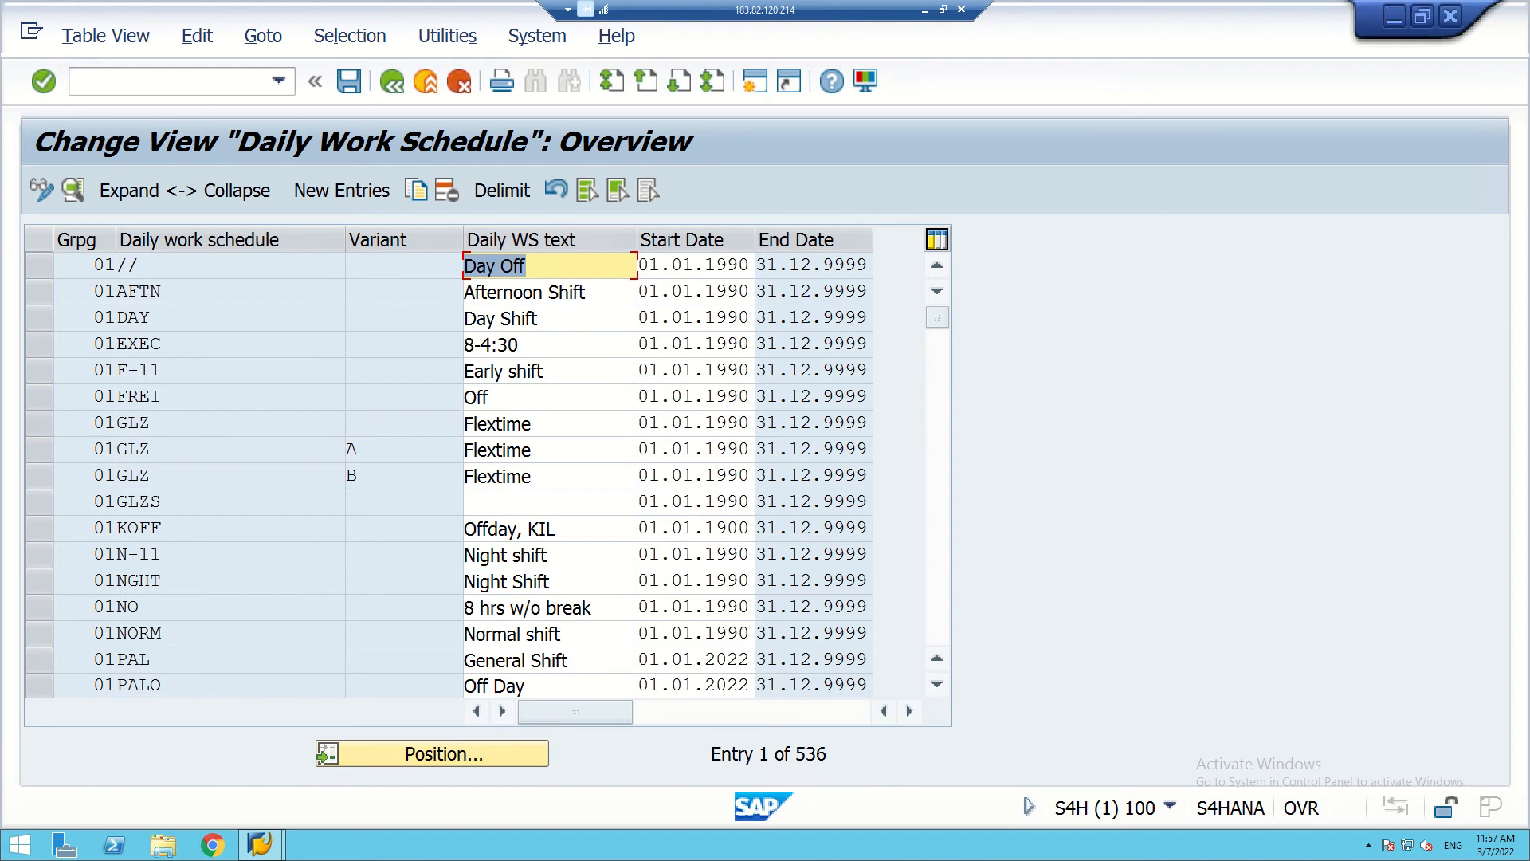
{"action": "left_click", "coordinate": [39, 265]}
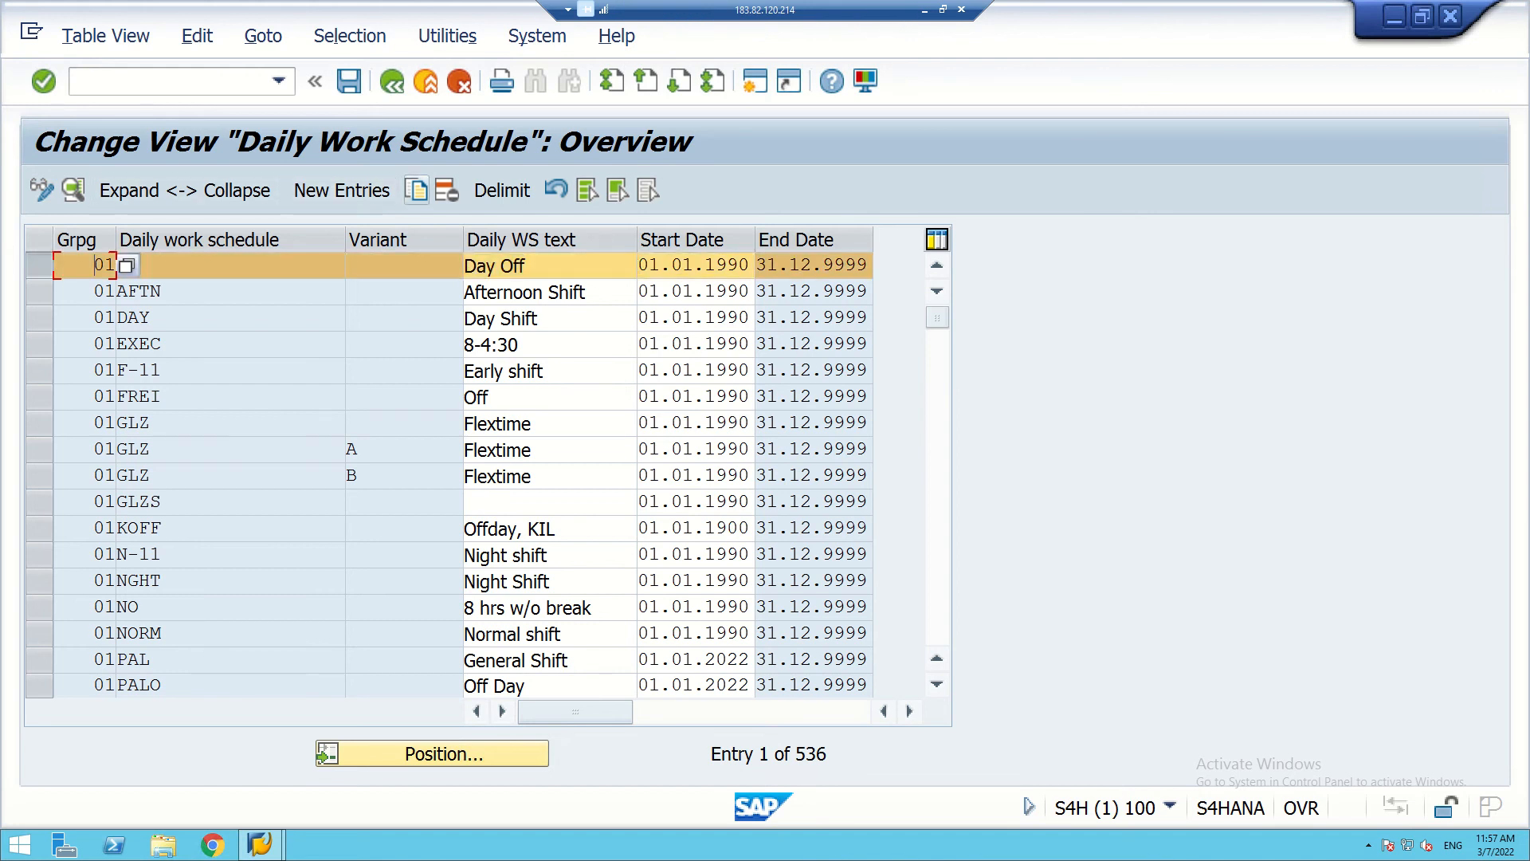
{"action": "left_click", "coordinate": [416, 189]}
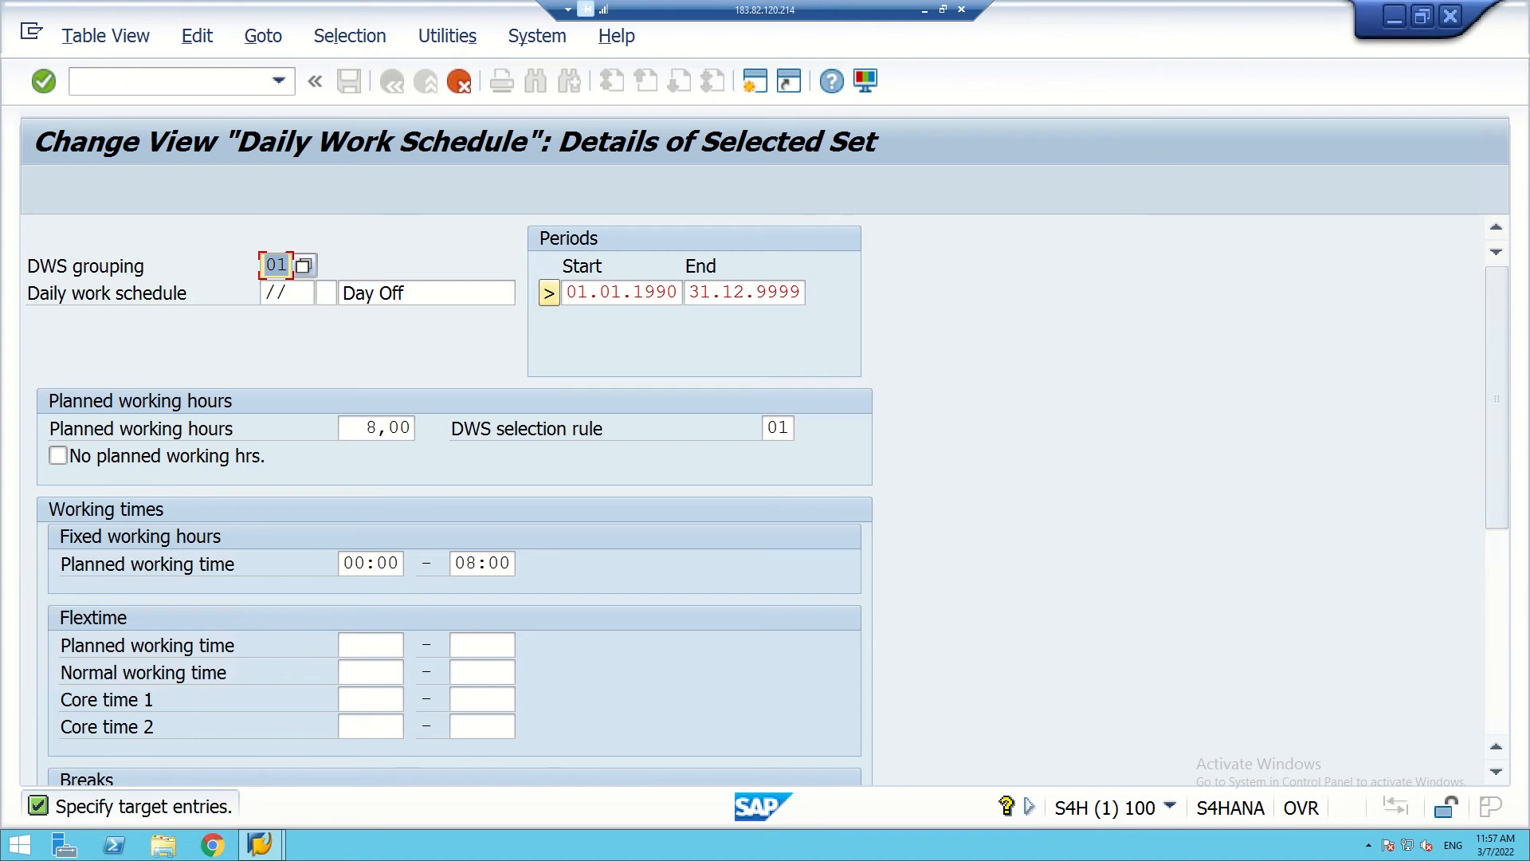
{"action": "left_click", "coordinate": [289, 293]}
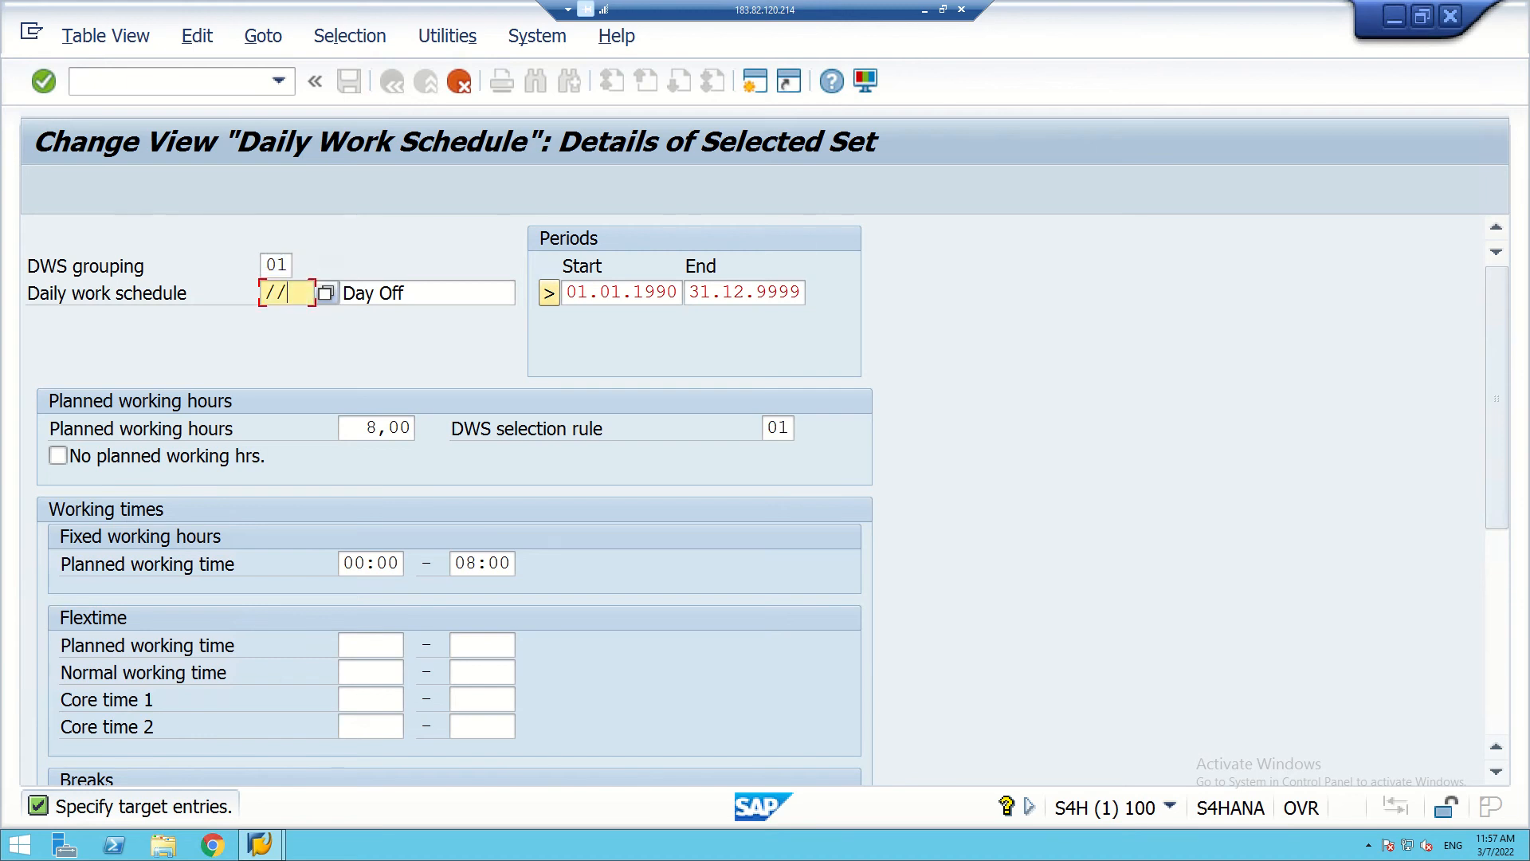
{"action": "key", "text": "BackSpace"}
{"action": "key", "text": "BackSpace"}
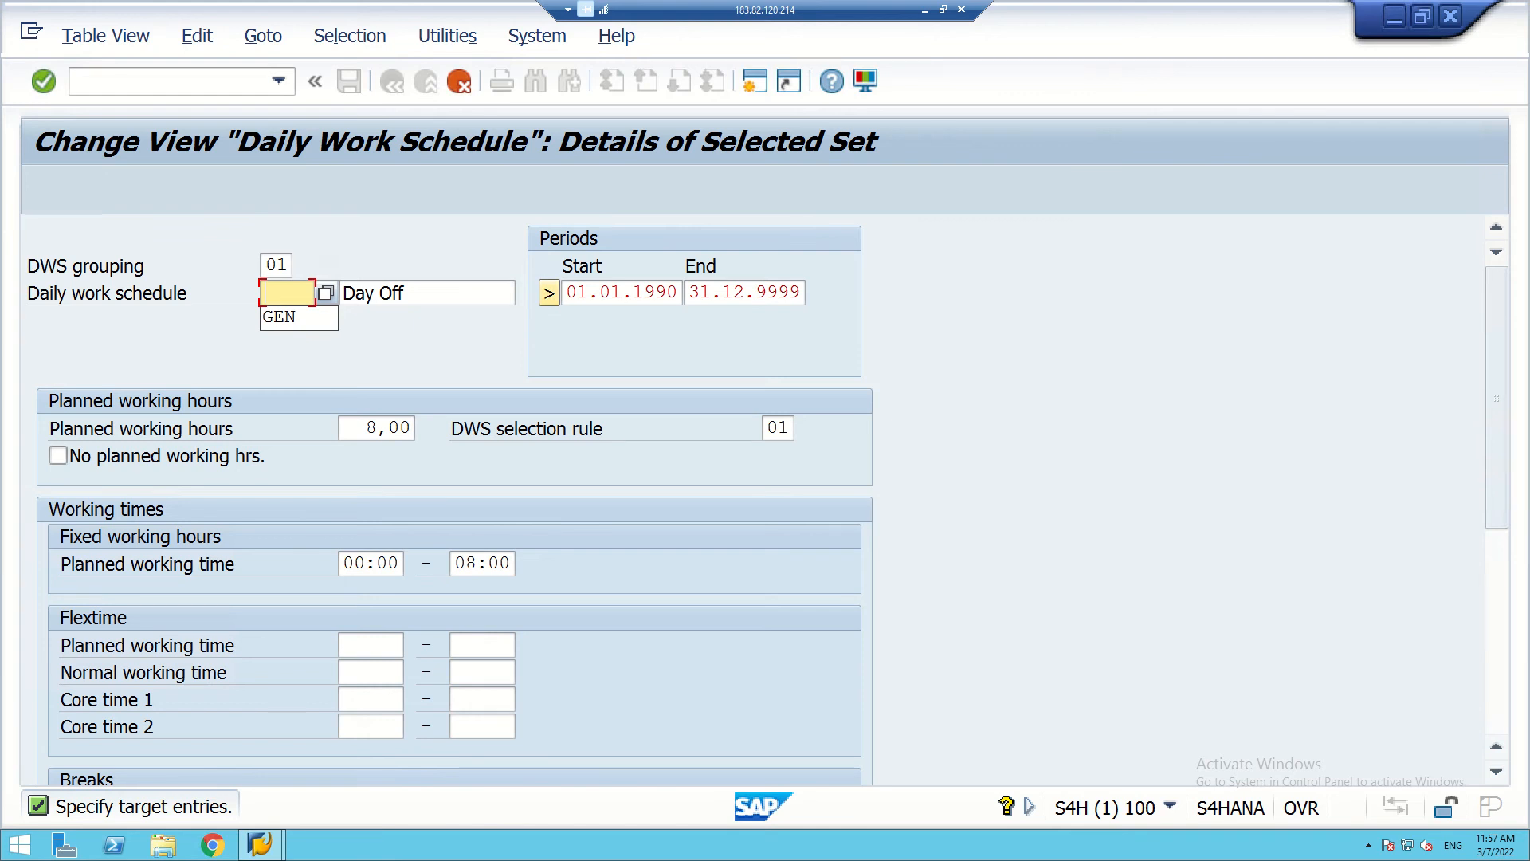
{"action": "type", "text": "WOFF"}
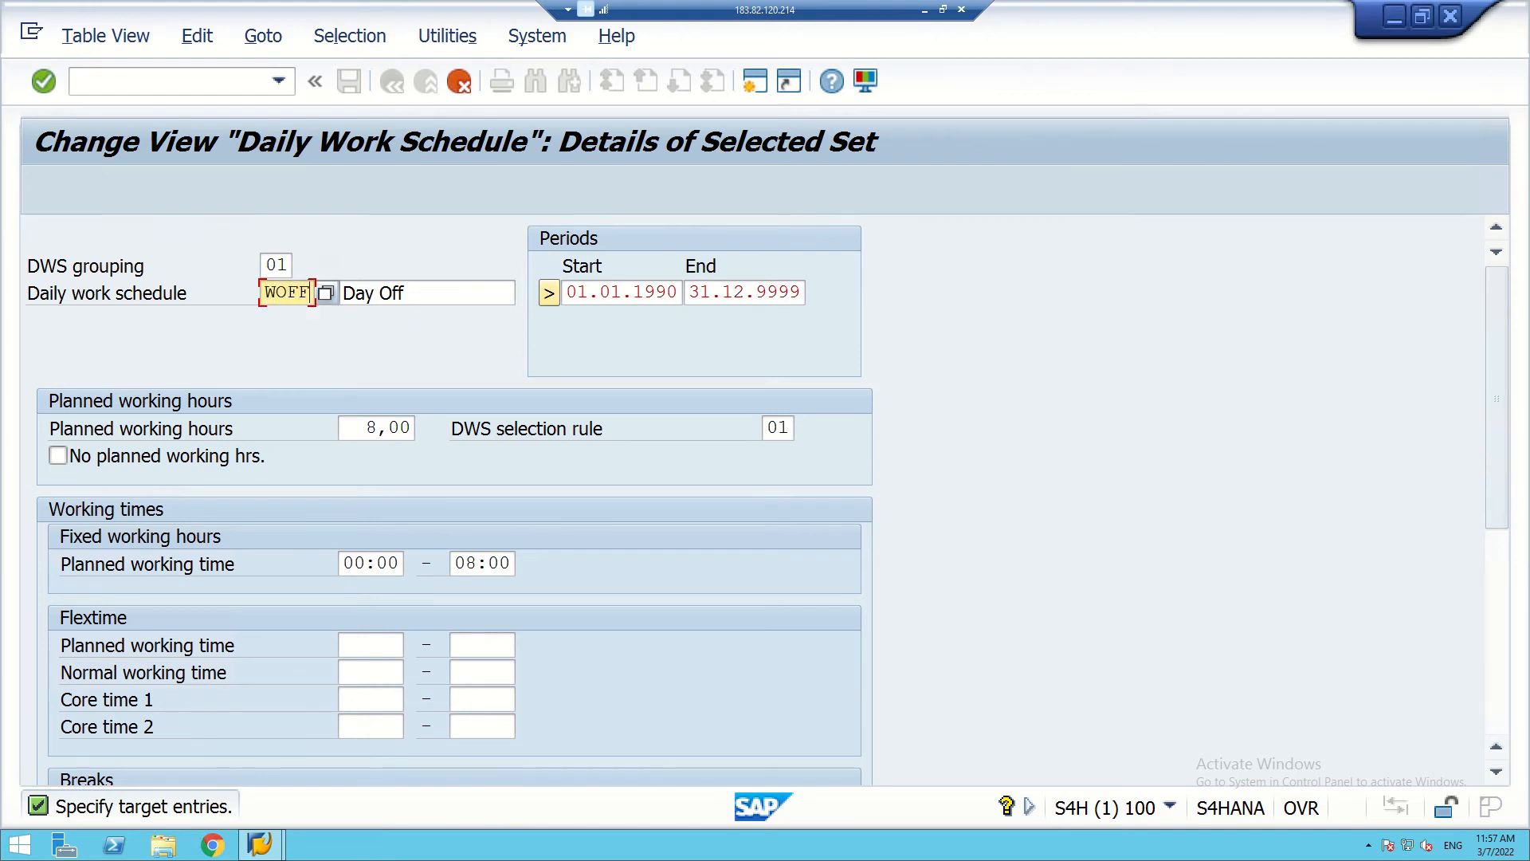
- Replace the copied schedule's description with Week Off followed by the person's name in parentheses
{"action": "left_click", "coordinate": [406, 293]}
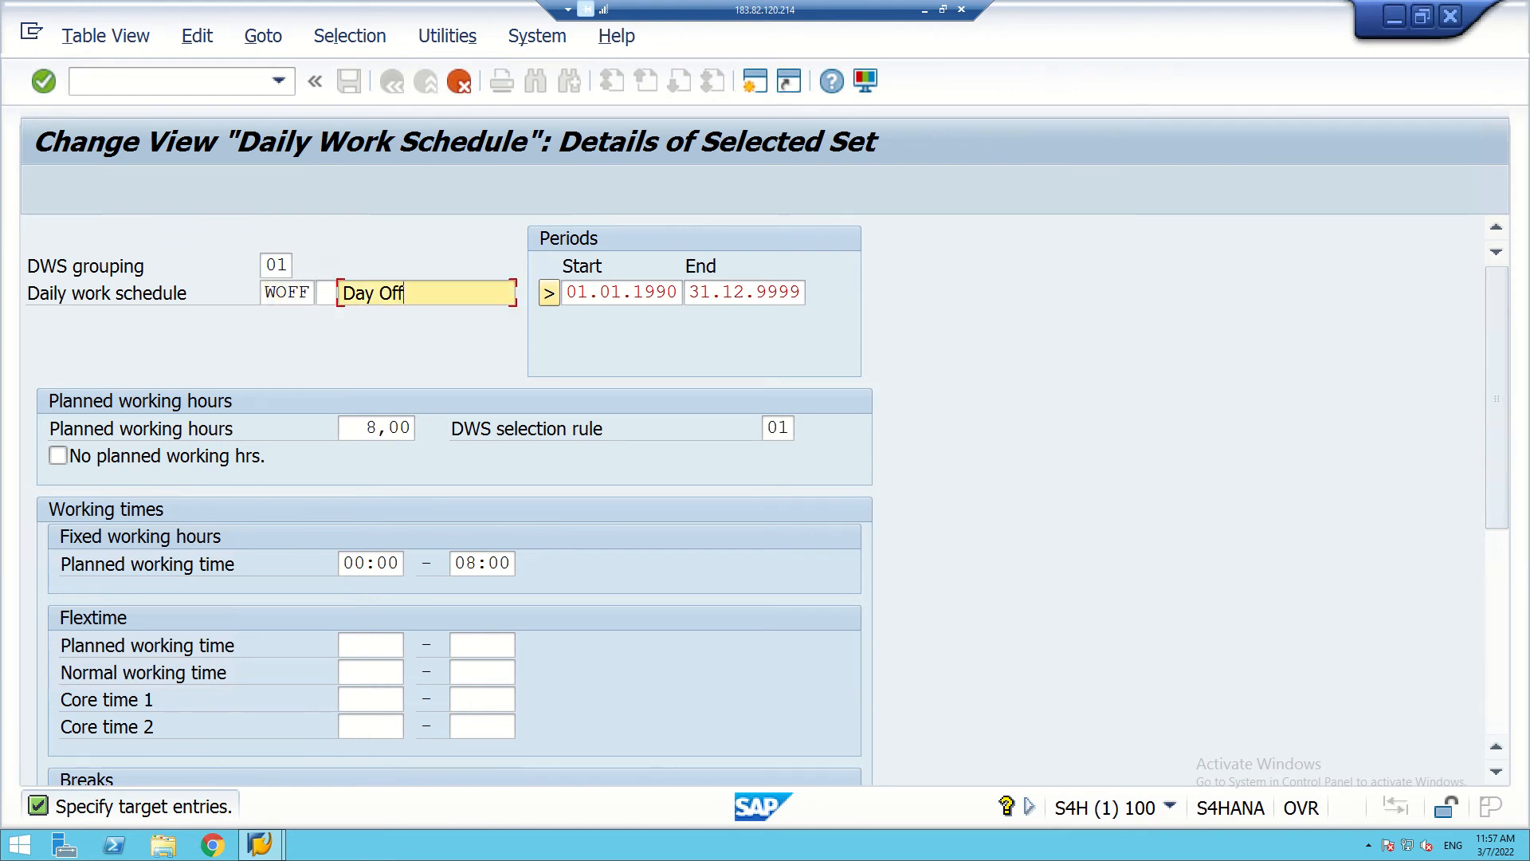
{"action": "key", "text": "BackSpace"}
{"action": "key", "text": "BackSpace"}
{"action": "key", "text": "BackSpace"}
{"action": "key", "text": "BackSpace"}
{"action": "key", "text": "BackSpace"}
{"action": "key", "text": "BackSpace"}
{"action": "key", "text": "BackSpace"}
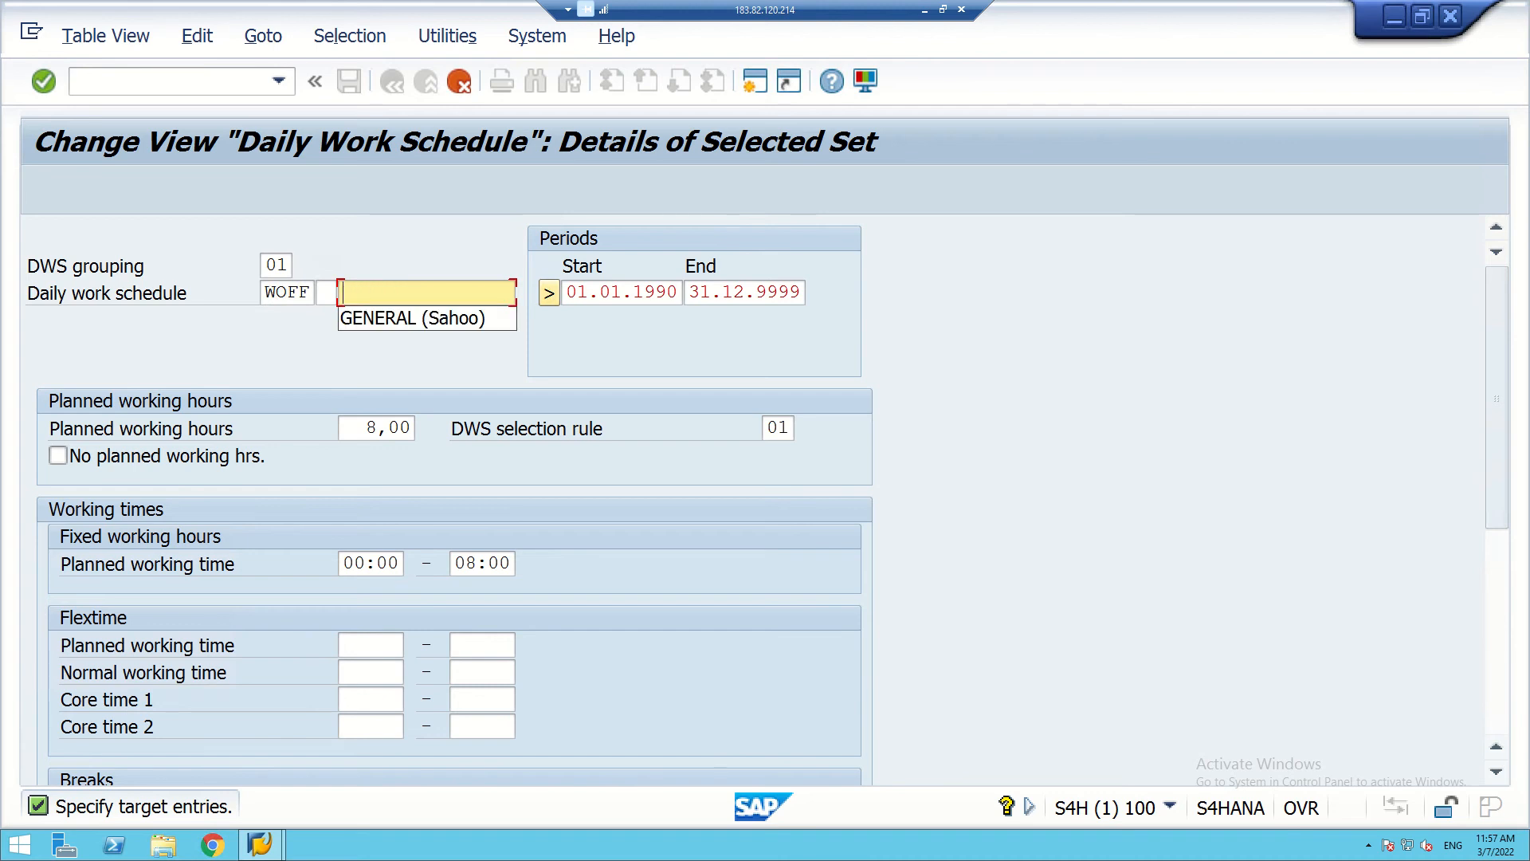
{"action": "type", "text": "We"}
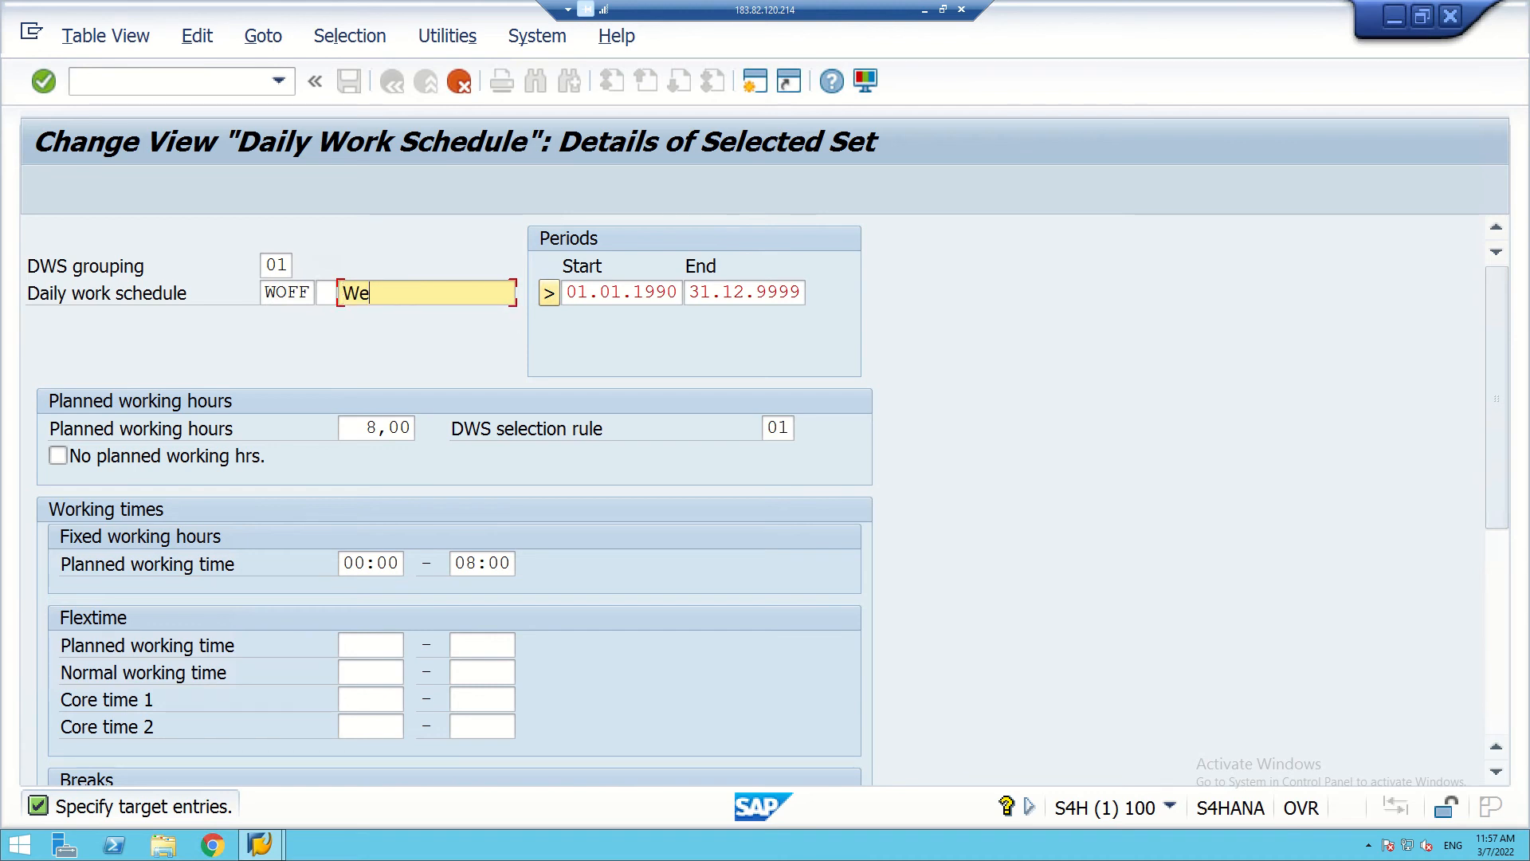
{"action": "type", "text": "ek O"}
{"action": "key", "text": "BackSpace"}
{"action": "key", "text": "BackSpace"}
{"action": "key", "text": "BackSpace"}
{"action": "type", "text": "a"}
{"action": "key", "text": "BackSpace"}
{"action": "type", "text": "e"}
{"action": "type", "text": "Off (Sahoo"}
{"action": "key", "text": "BackSpace"}
{"action": "type", "text": ")"}
{"action": "mouse_move", "coordinate": [644, 3]}
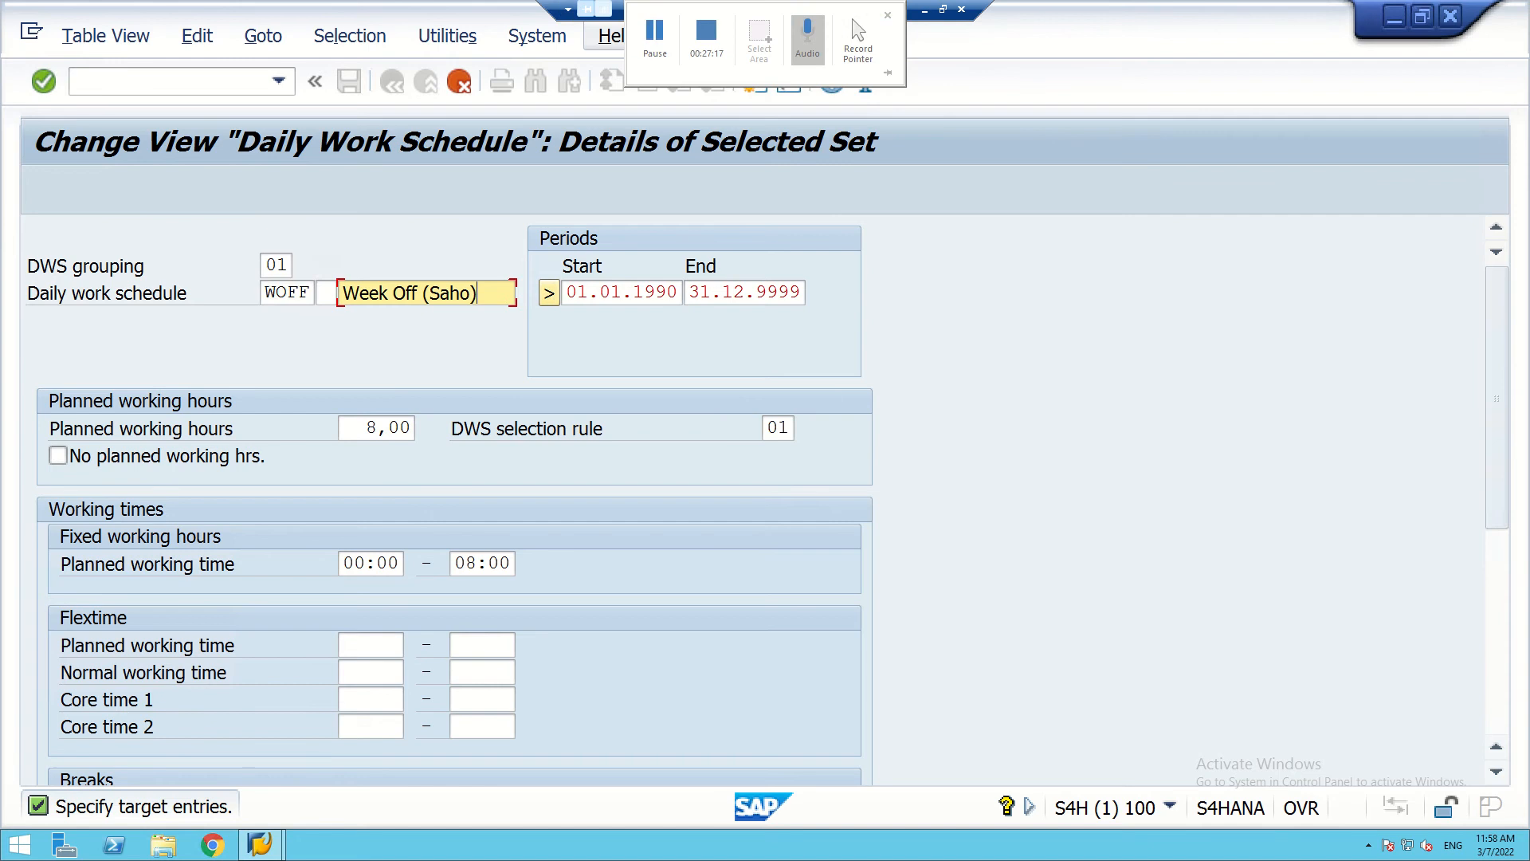
{"action": "left_click", "coordinate": [654, 37]}
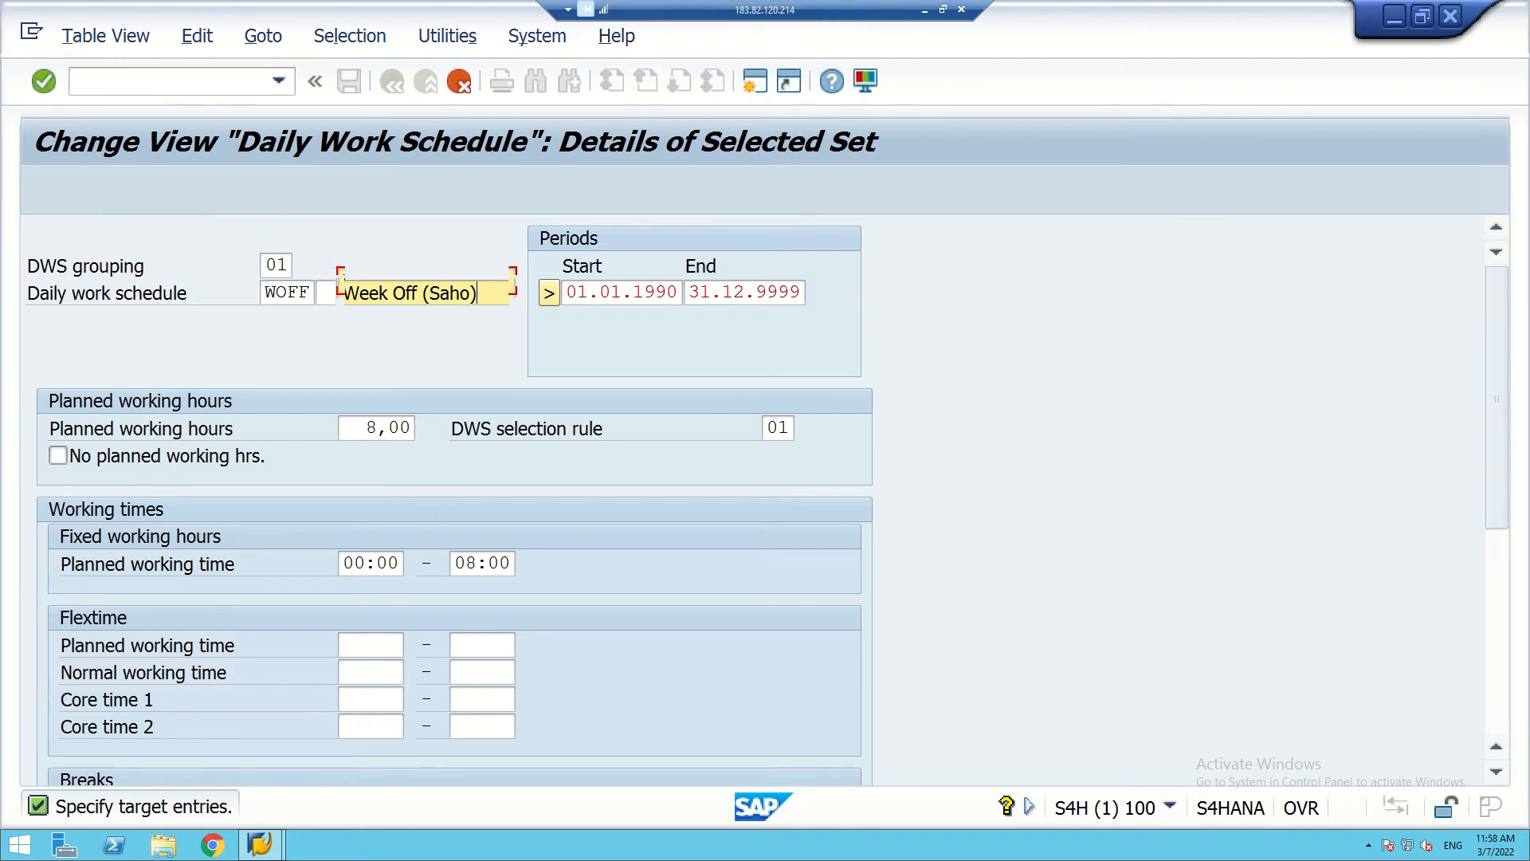
- Confirm the copied daily work schedule WOFF and save it under the proposed customizing request
{"action": "scroll", "coordinate": [768, 500], "scroll_direction": "down", "scroll_amount": 3}
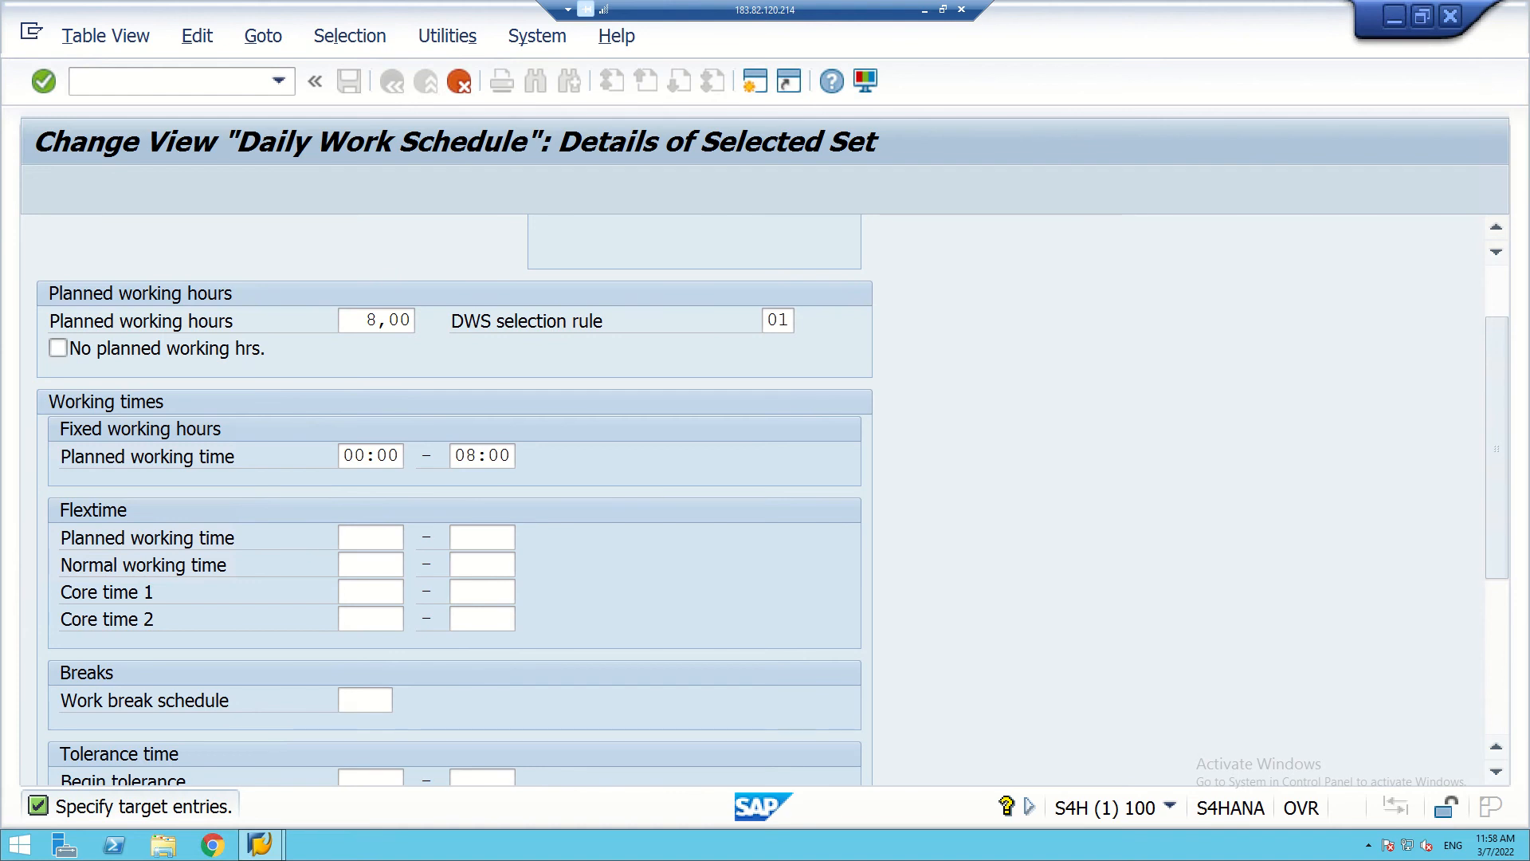
{"action": "key", "text": "Return"}
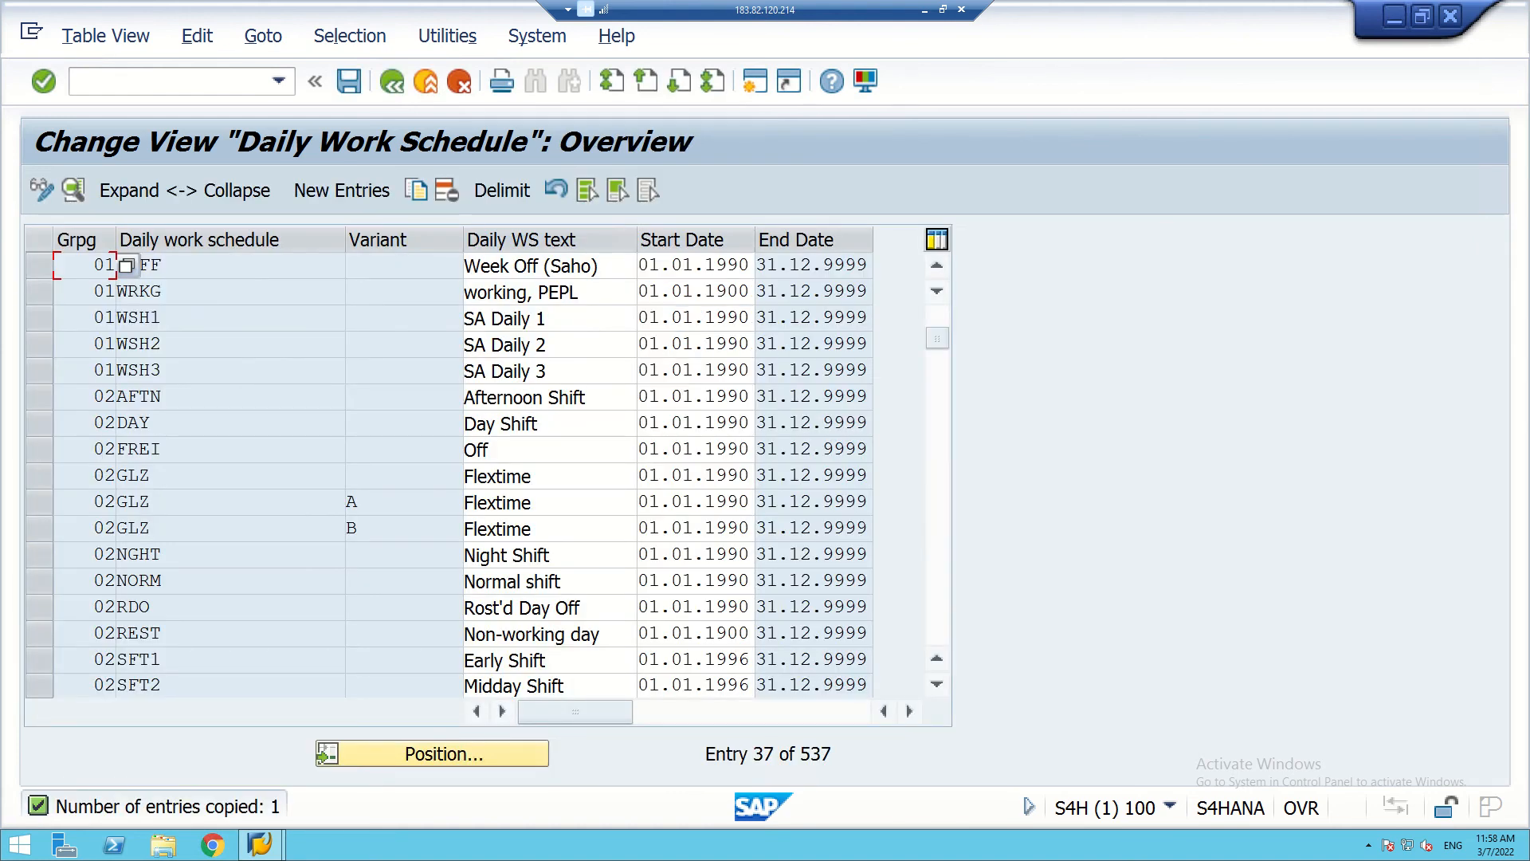
{"action": "left_click", "coordinate": [591, 265]}
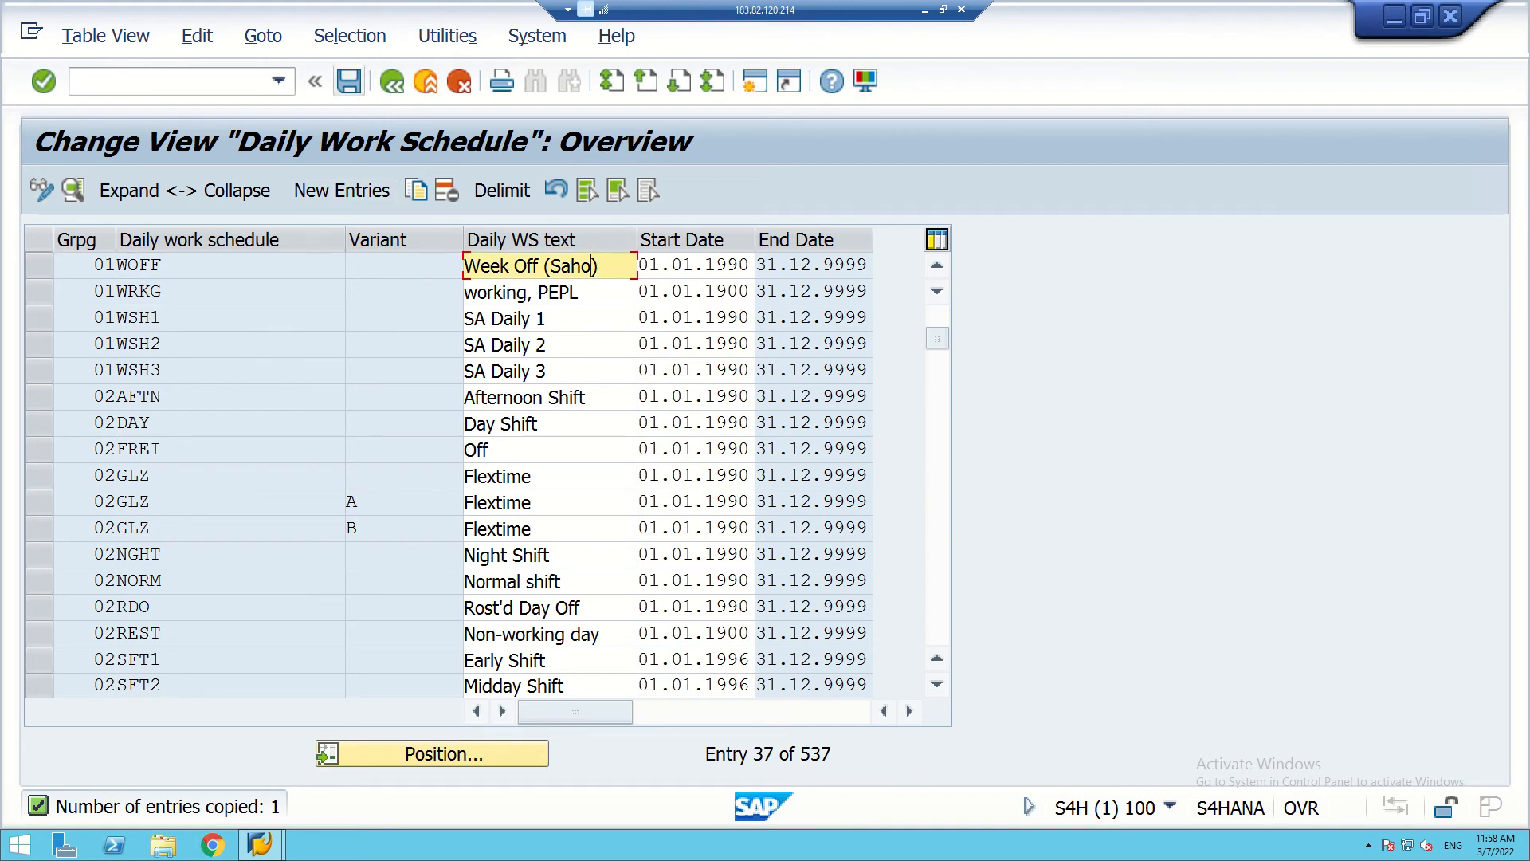
{"action": "left_click", "coordinate": [349, 81]}
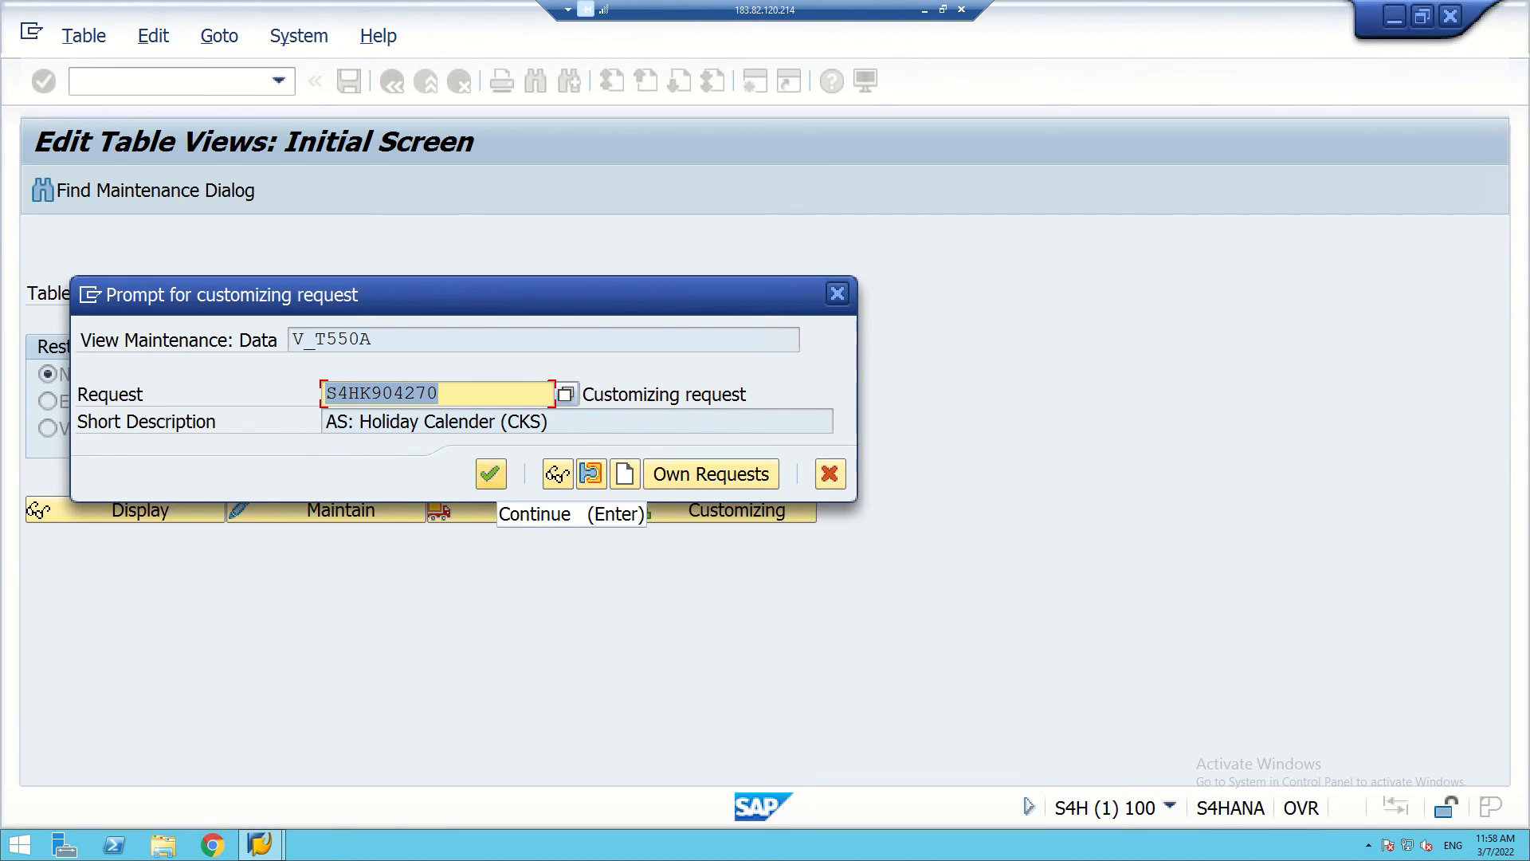
{"action": "left_click", "coordinate": [490, 473]}
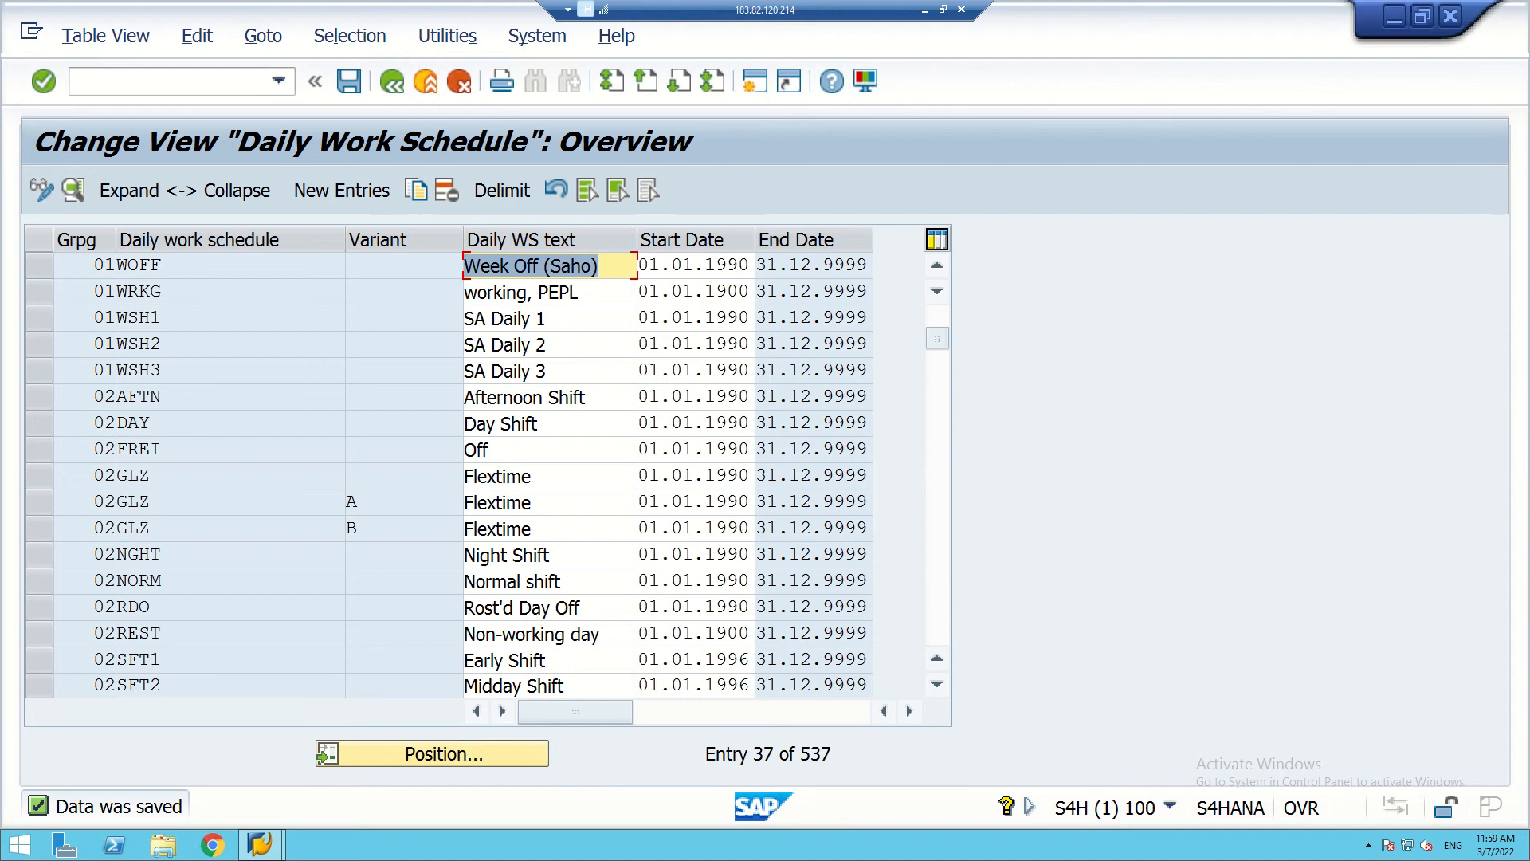
- Position the list at DWS grouping 70 and check the surrounding entries for the week-off schedule
{"action": "left_click", "coordinate": [444, 753]}
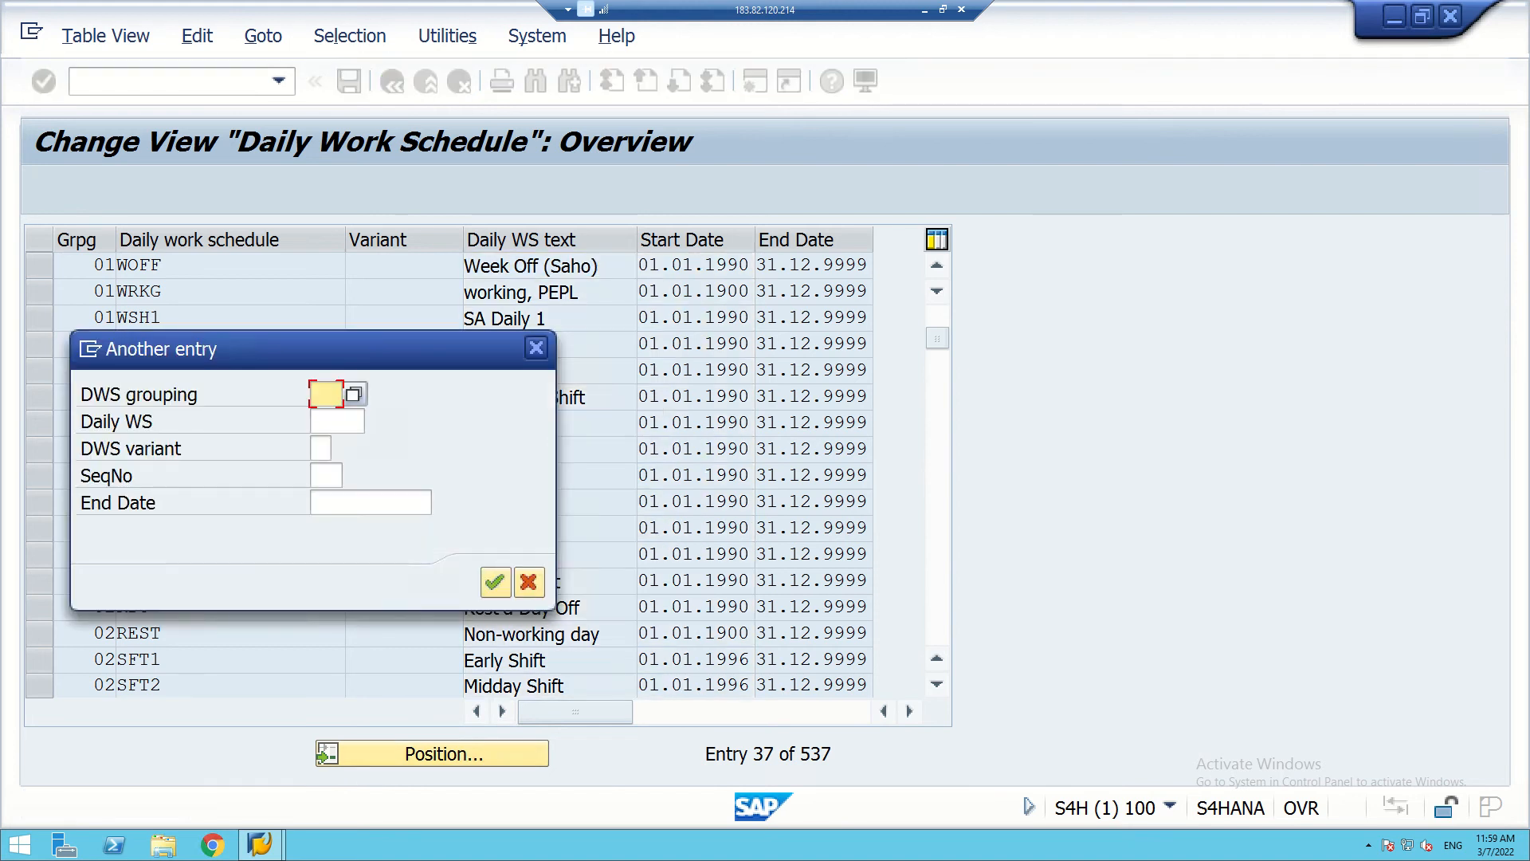
{"action": "type", "text": "70"}
{"action": "left_click", "coordinate": [495, 581]}
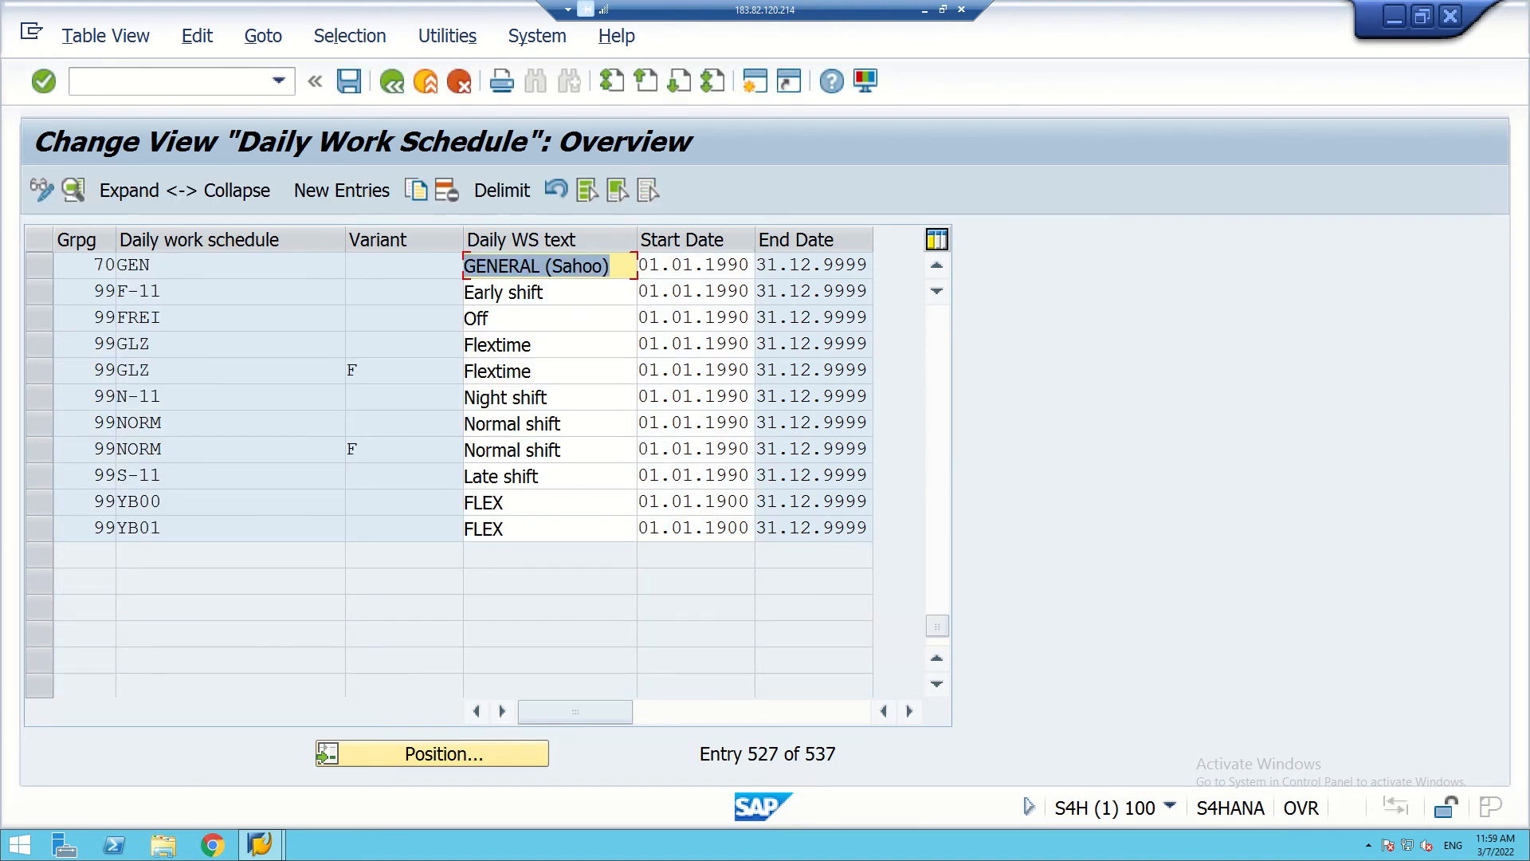
{"action": "scroll", "coordinate": [446, 399], "scroll_direction": "up", "scroll_amount": 1}
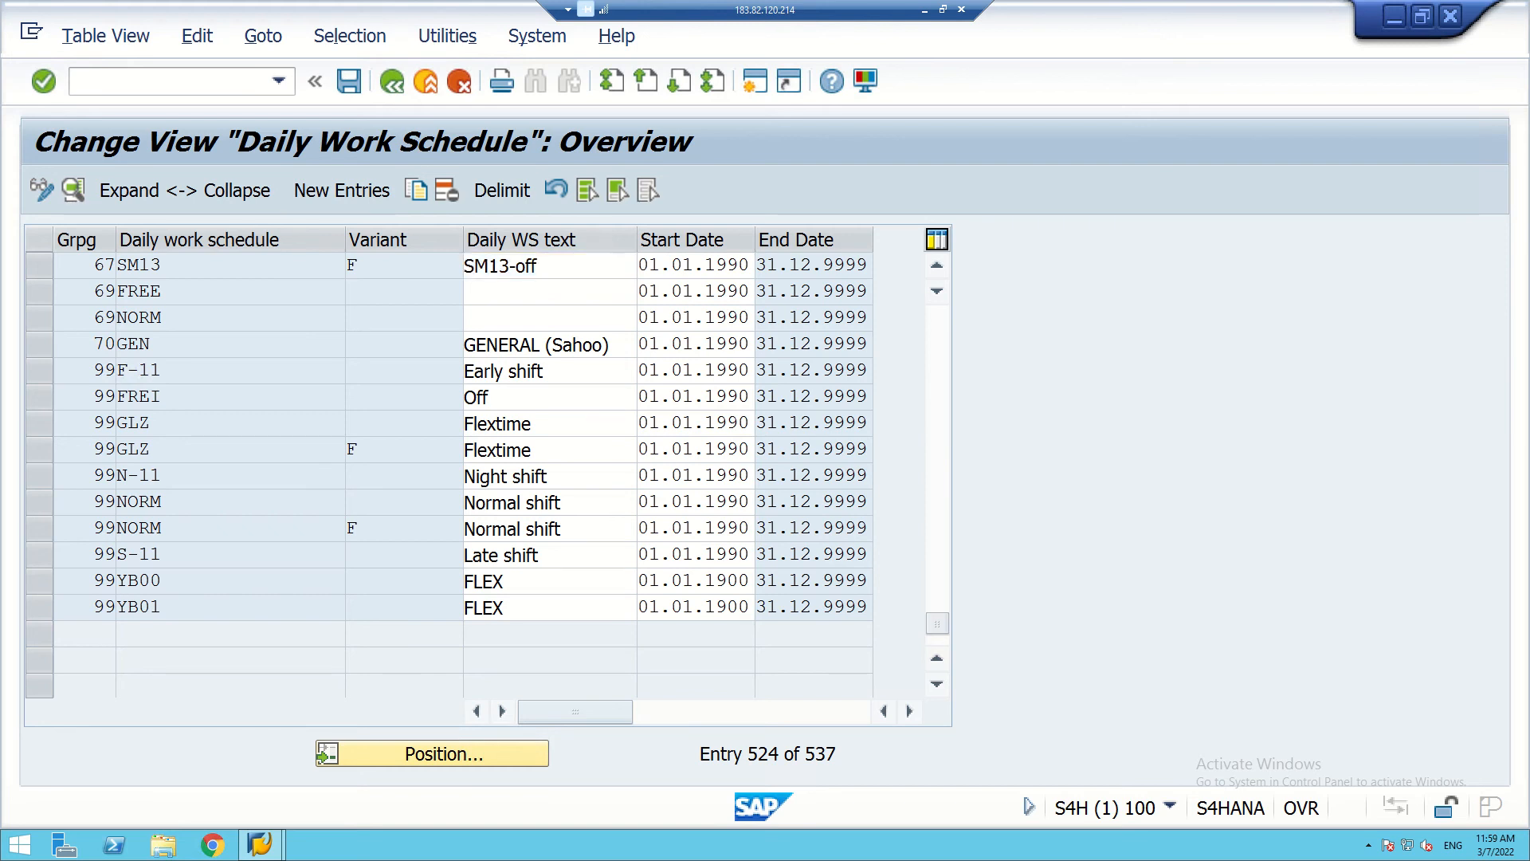
{"action": "scroll", "coordinate": [446, 478], "scroll_direction": "up", "scroll_amount": 2}
{"action": "scroll", "coordinate": [446, 478], "scroll_direction": "down", "scroll_amount": 2}
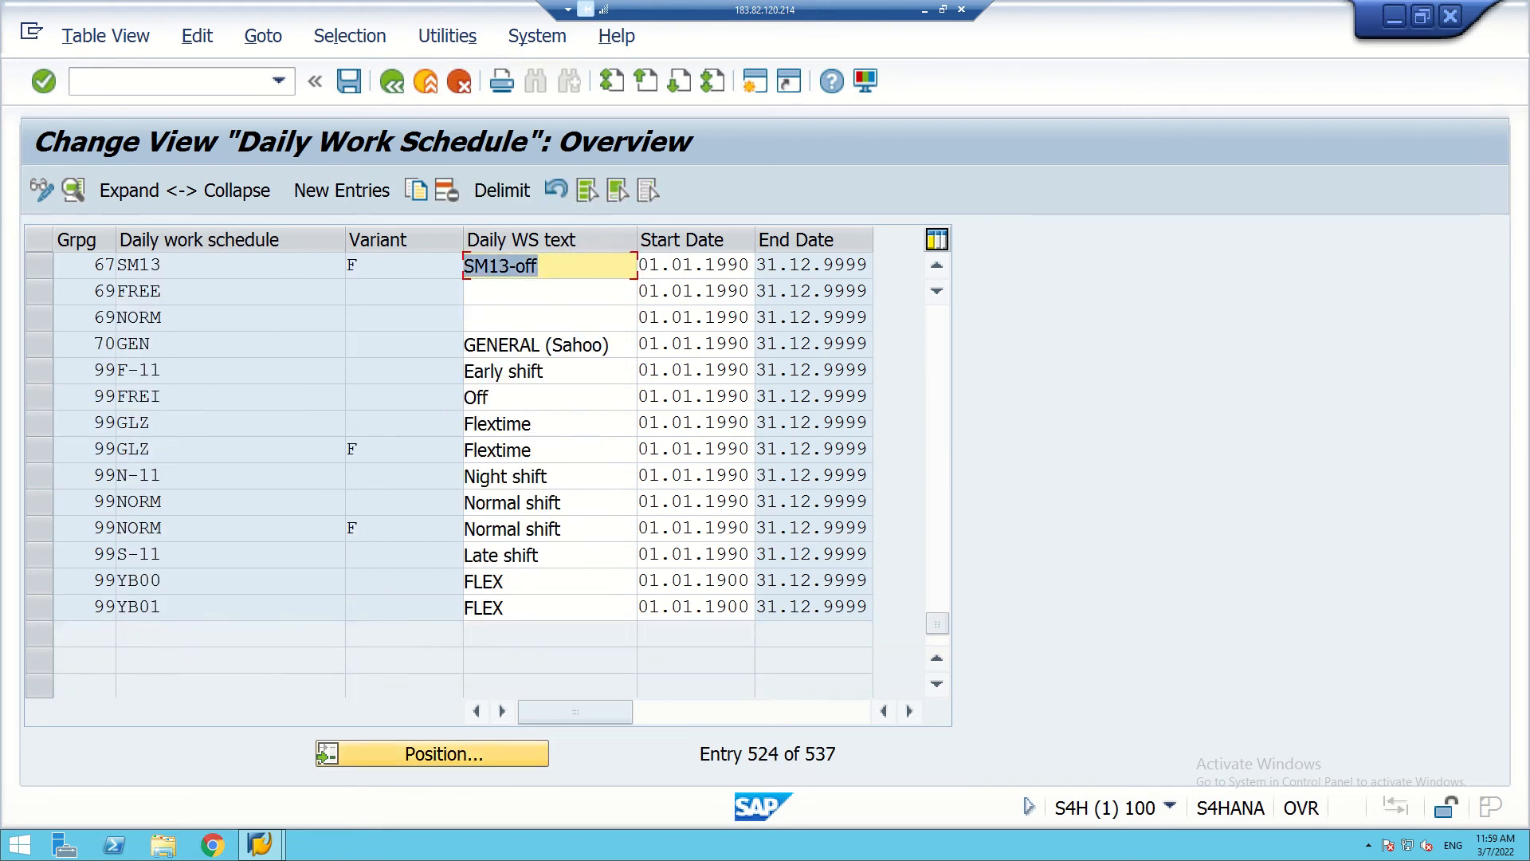
- Reposition the daily work schedule list at the DWS grouping 70 entry
{"action": "left_click", "coordinate": [432, 753]}
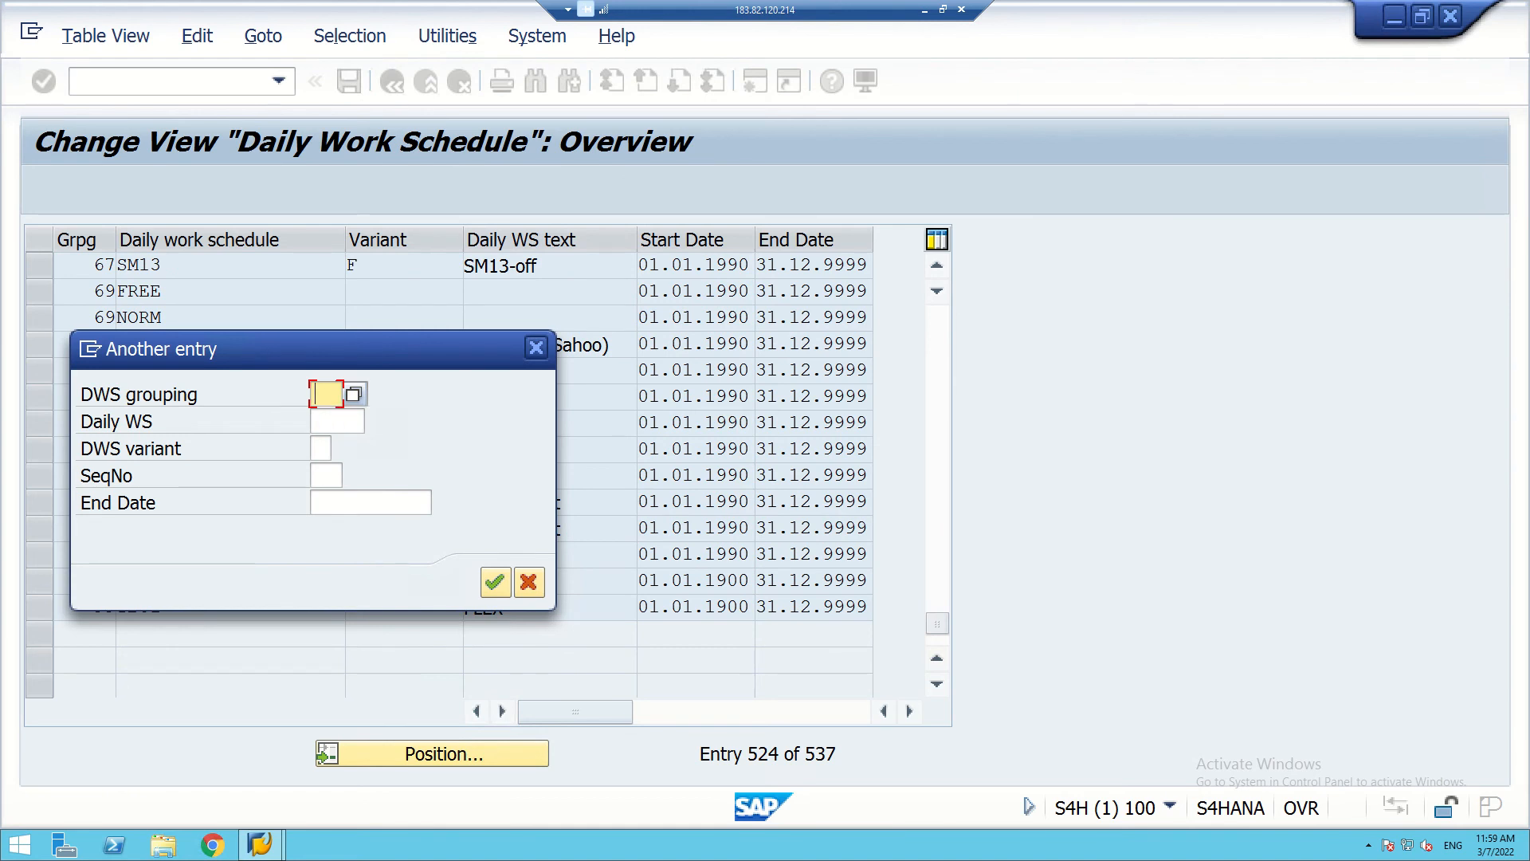
{"action": "type", "text": "WO"}
{"action": "key", "text": "BackSpace"}
{"action": "key", "text": "BackSpace"}
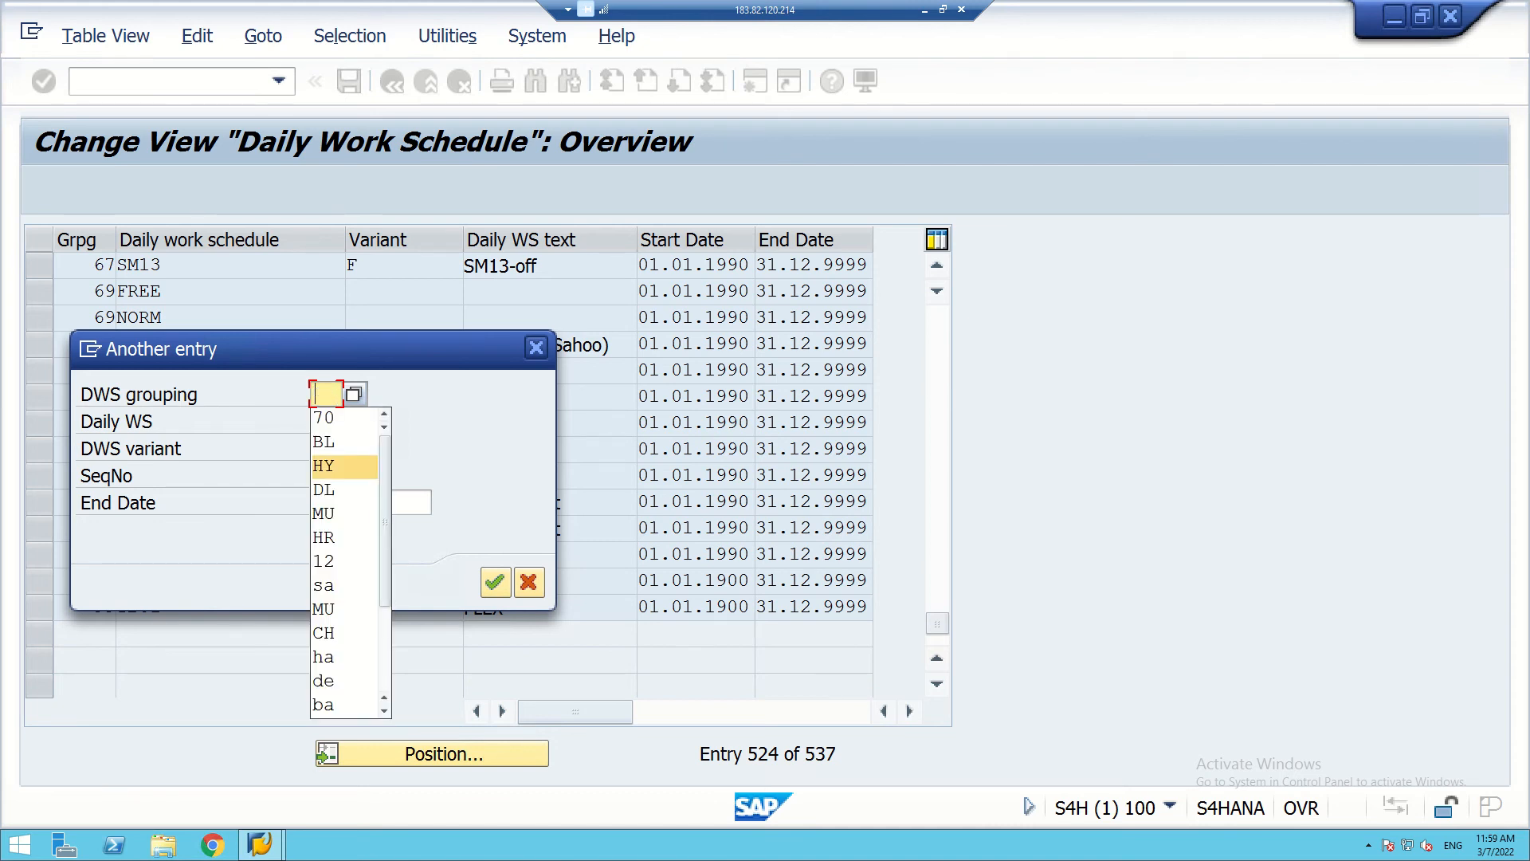
{"action": "left_click", "coordinate": [344, 467]}
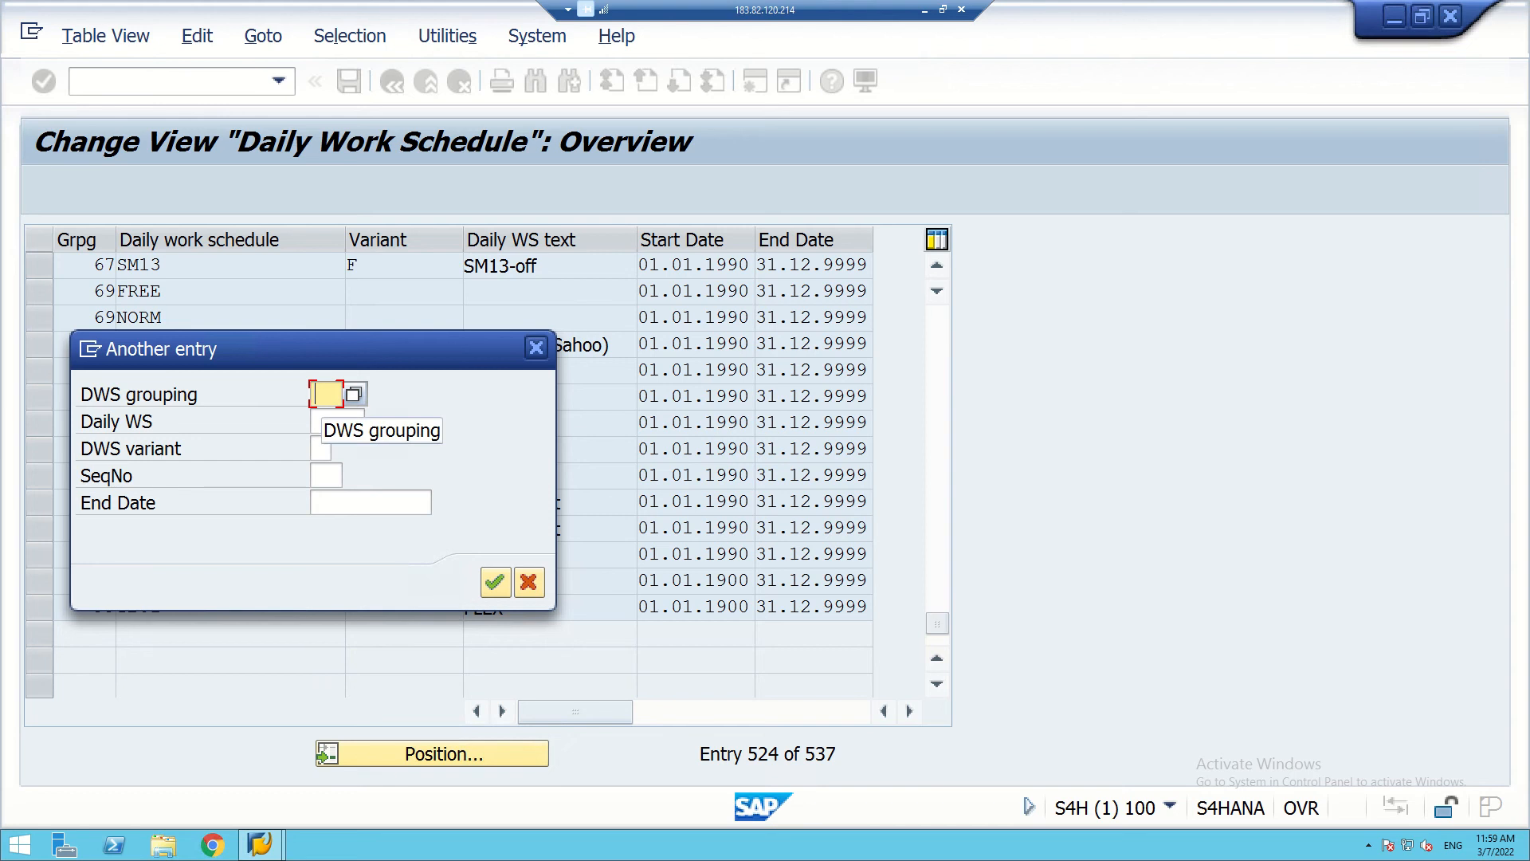
{"action": "type", "text": "99"}
{"action": "key", "text": "Return"}
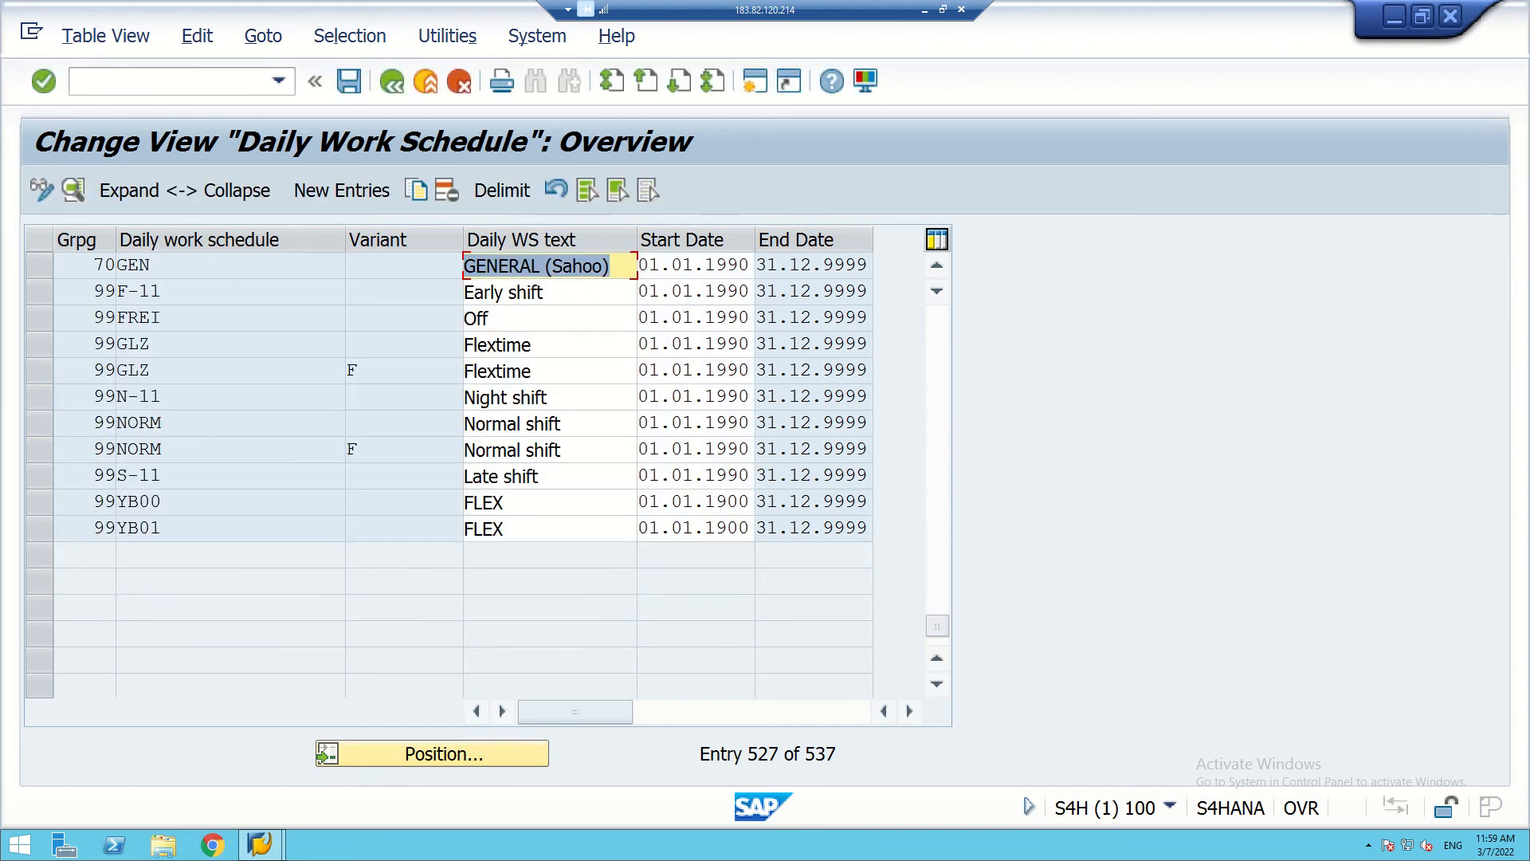
- Look back through the daily work schedules of the earlier groupings up to grouping 01's Day Off entry
{"action": "scroll", "coordinate": [478, 478], "scroll_direction": "up", "scroll_amount": 2}
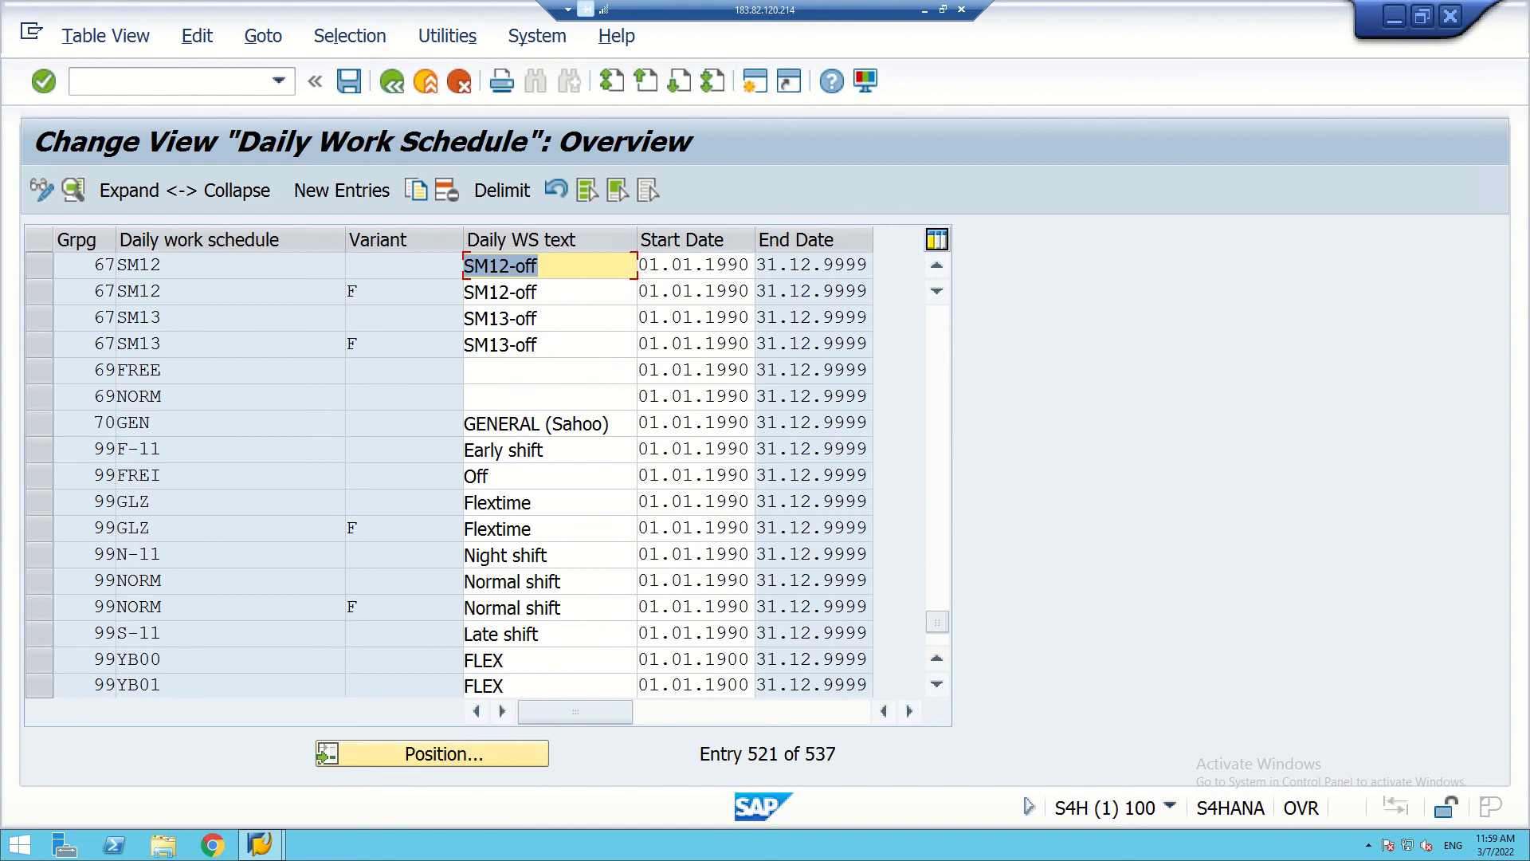
{"action": "scroll", "coordinate": [478, 478], "scroll_direction": "up", "scroll_amount": 7}
{"action": "scroll", "coordinate": [479, 478], "scroll_direction": "down", "scroll_amount": 1}
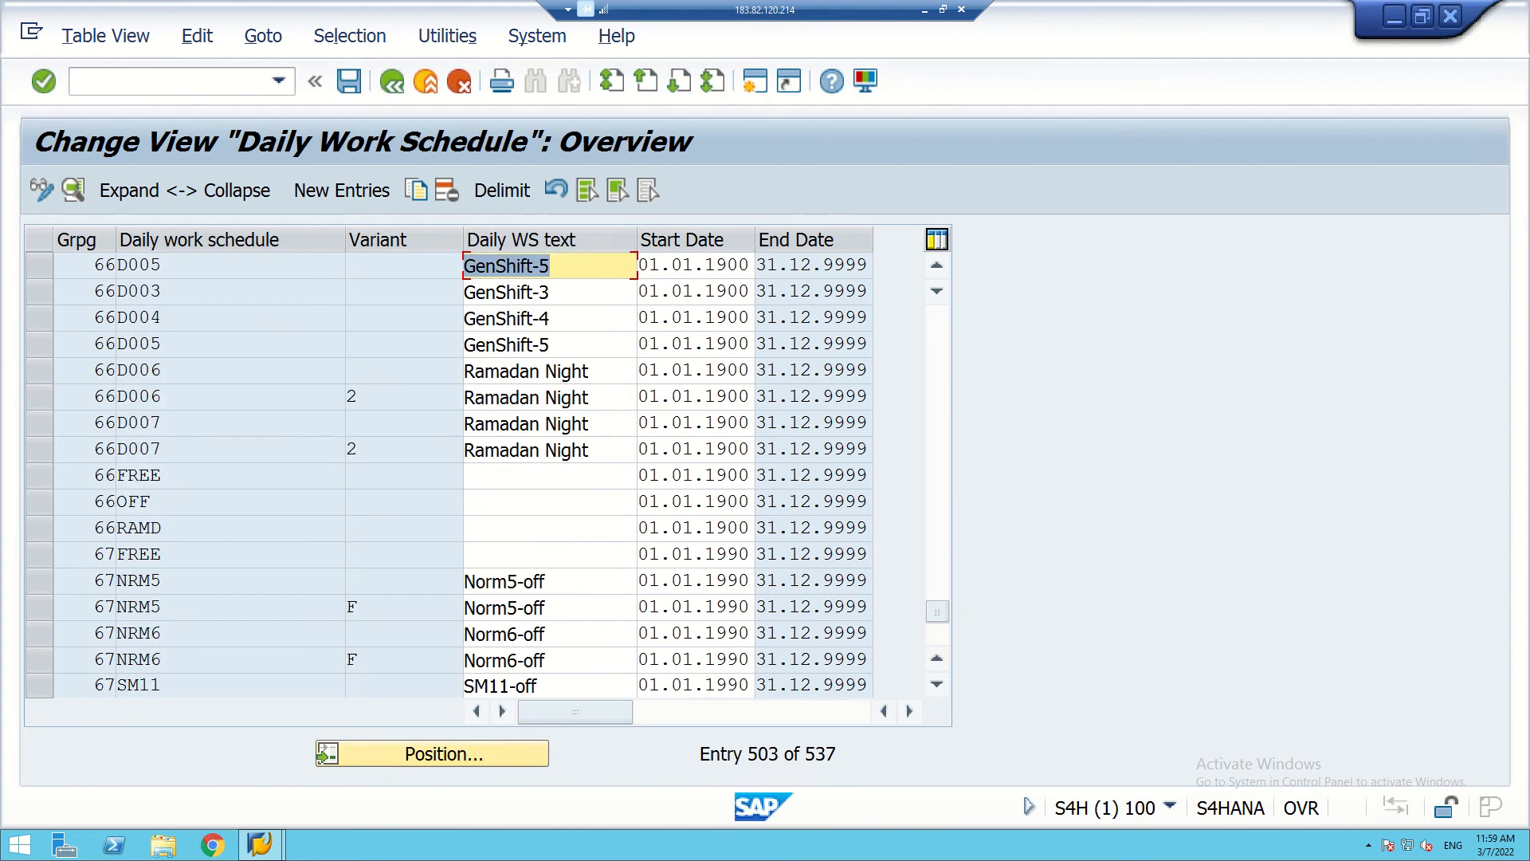
{"action": "scroll", "coordinate": [478, 478], "scroll_direction": "up", "scroll_amount": 20}
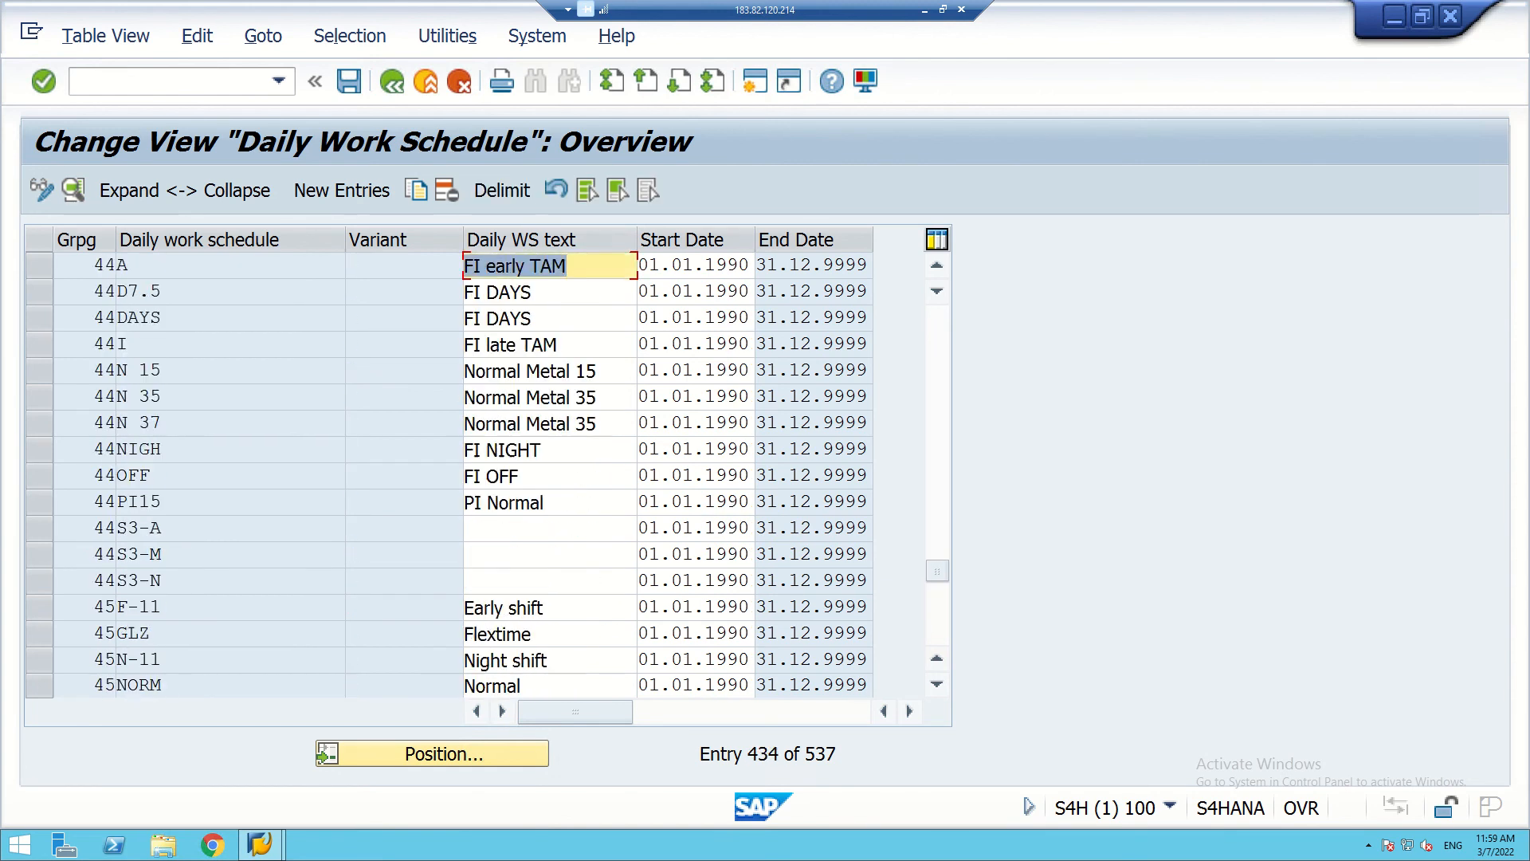
{"action": "scroll", "coordinate": [478, 478], "scroll_direction": "up", "scroll_amount": 20}
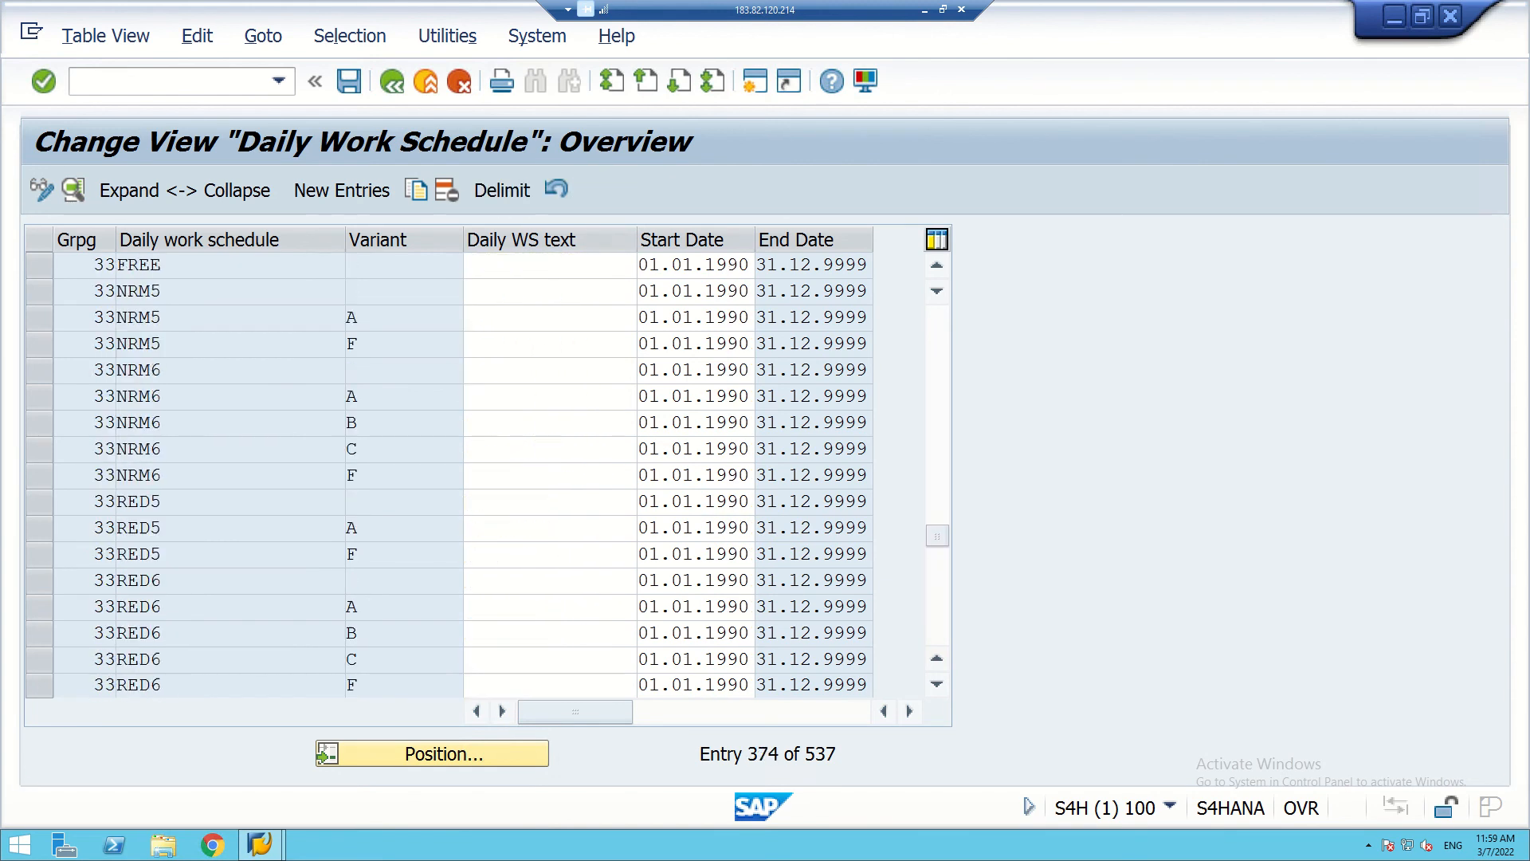
{"action": "scroll", "coordinate": [478, 478], "scroll_direction": "up", "scroll_amount": 2}
{"action": "left_click_drag", "start_coordinate": [937, 533], "coordinate": [937, 317]}
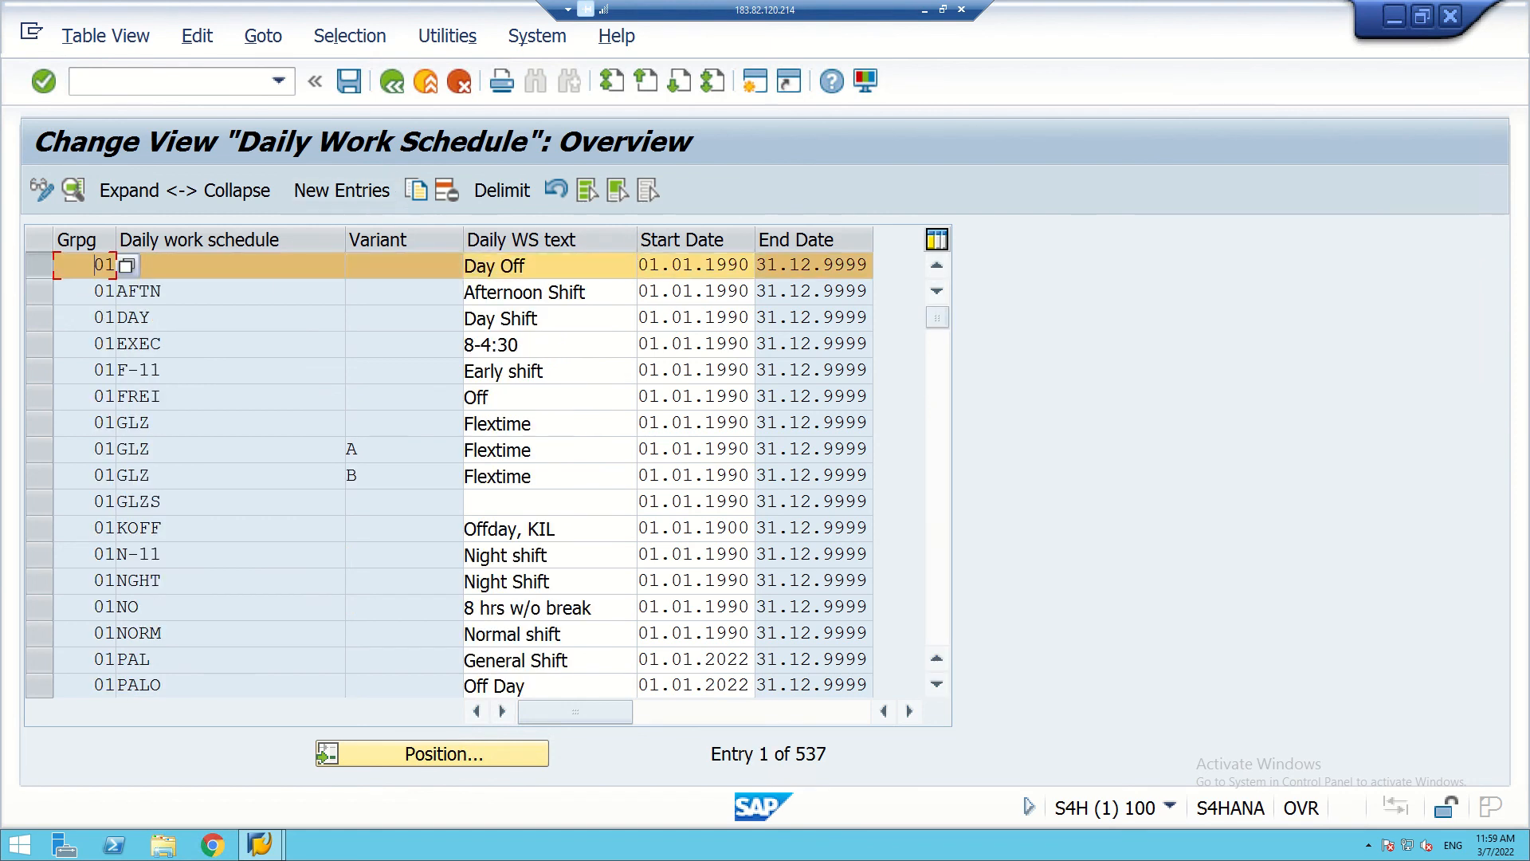
{"action": "left_click", "coordinate": [417, 191]}
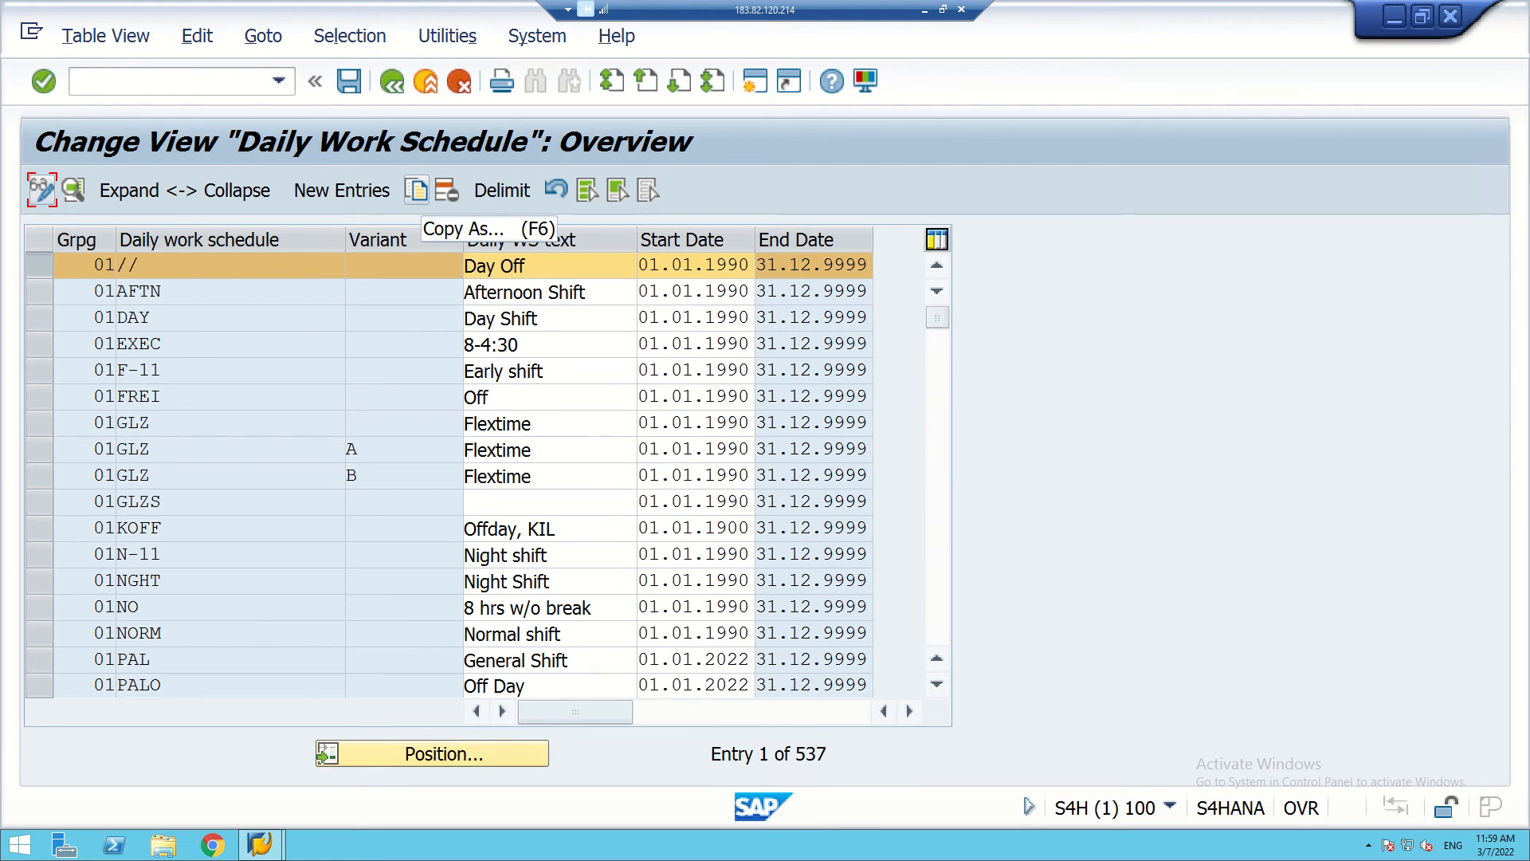
{"action": "left_click", "coordinate": [416, 191]}
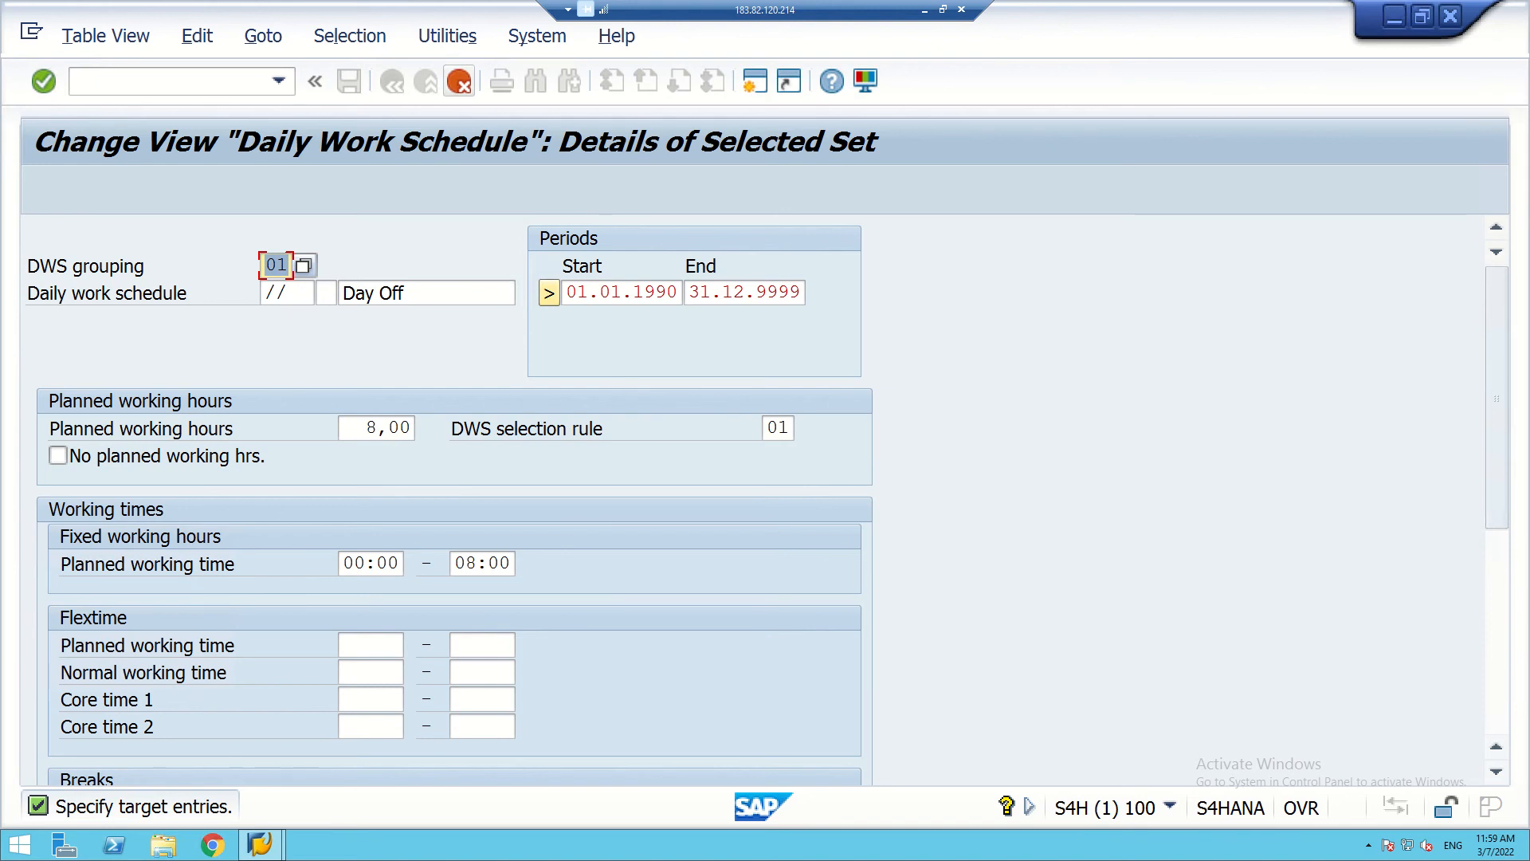
{"action": "left_click", "coordinate": [459, 82]}
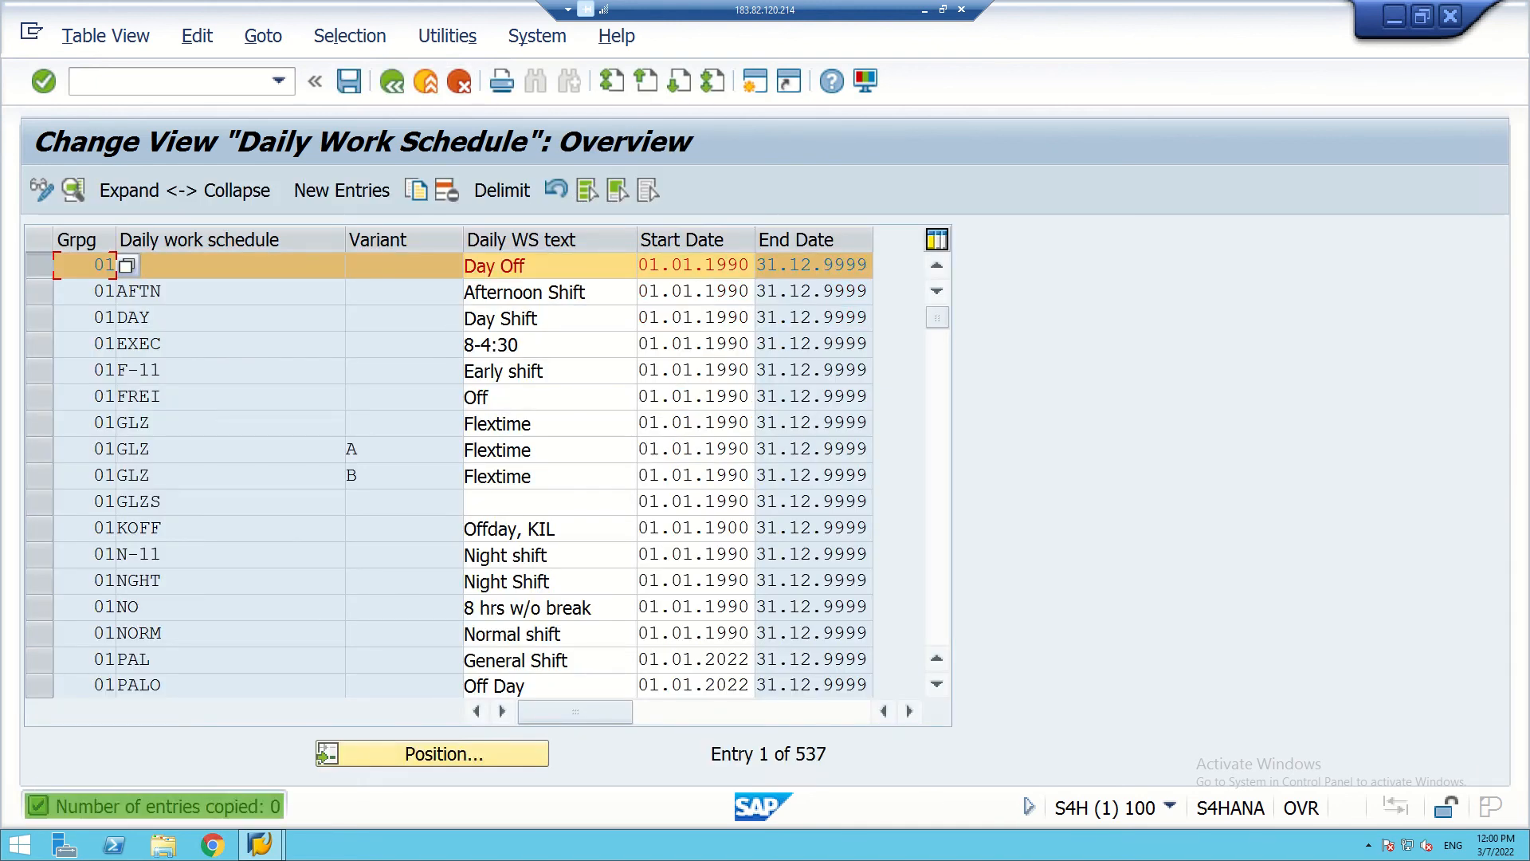
- Bring the daily work schedule list back from grouping 01 to the entries of DWS grouping 70
{"action": "scroll", "coordinate": [447, 478], "scroll_direction": "down", "scroll_amount": 5}
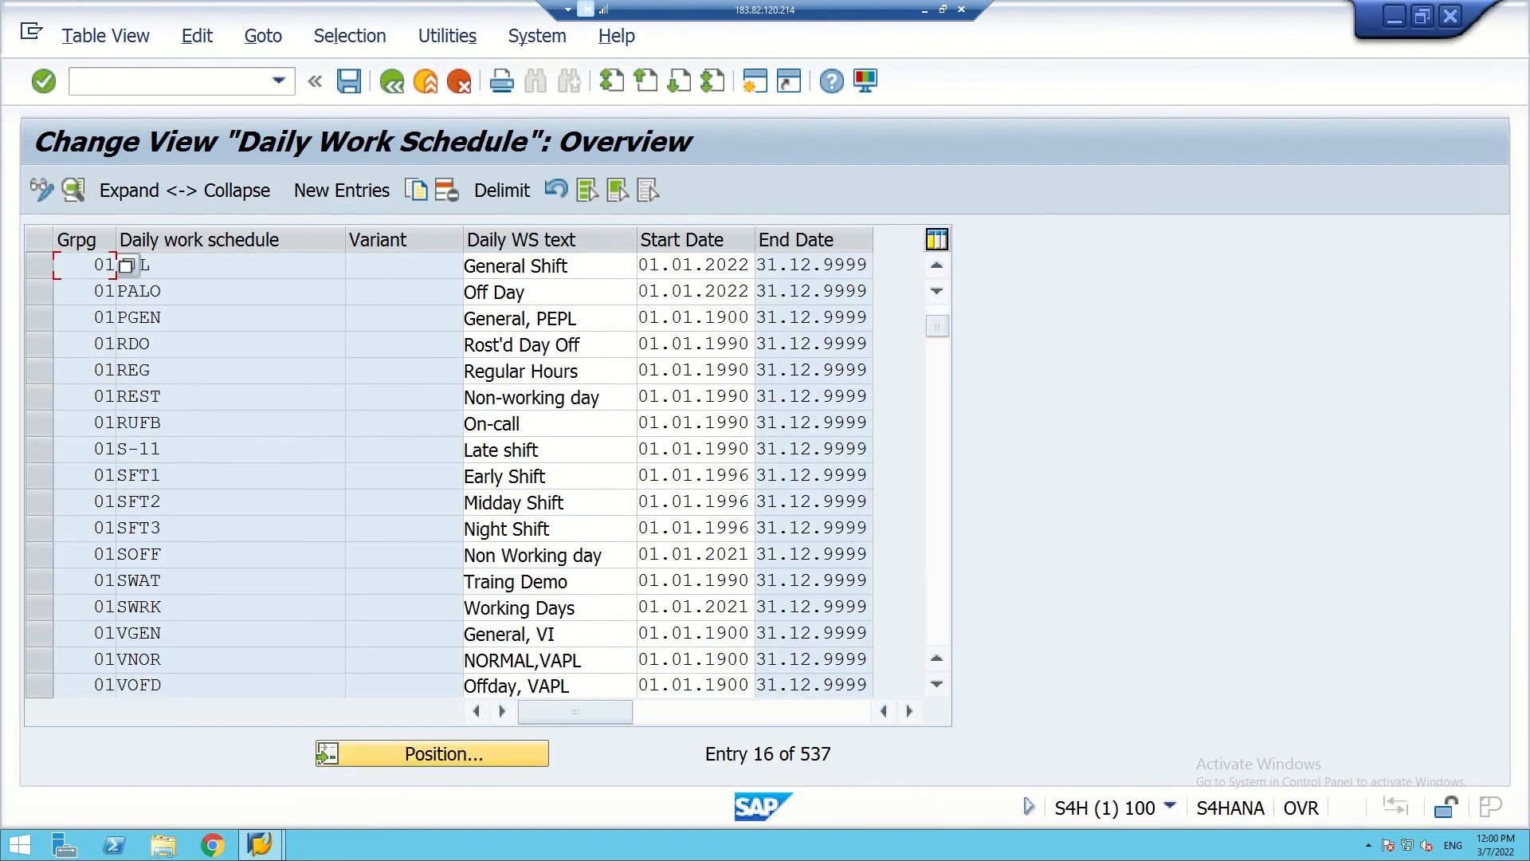
{"action": "left_click", "coordinate": [444, 753]}
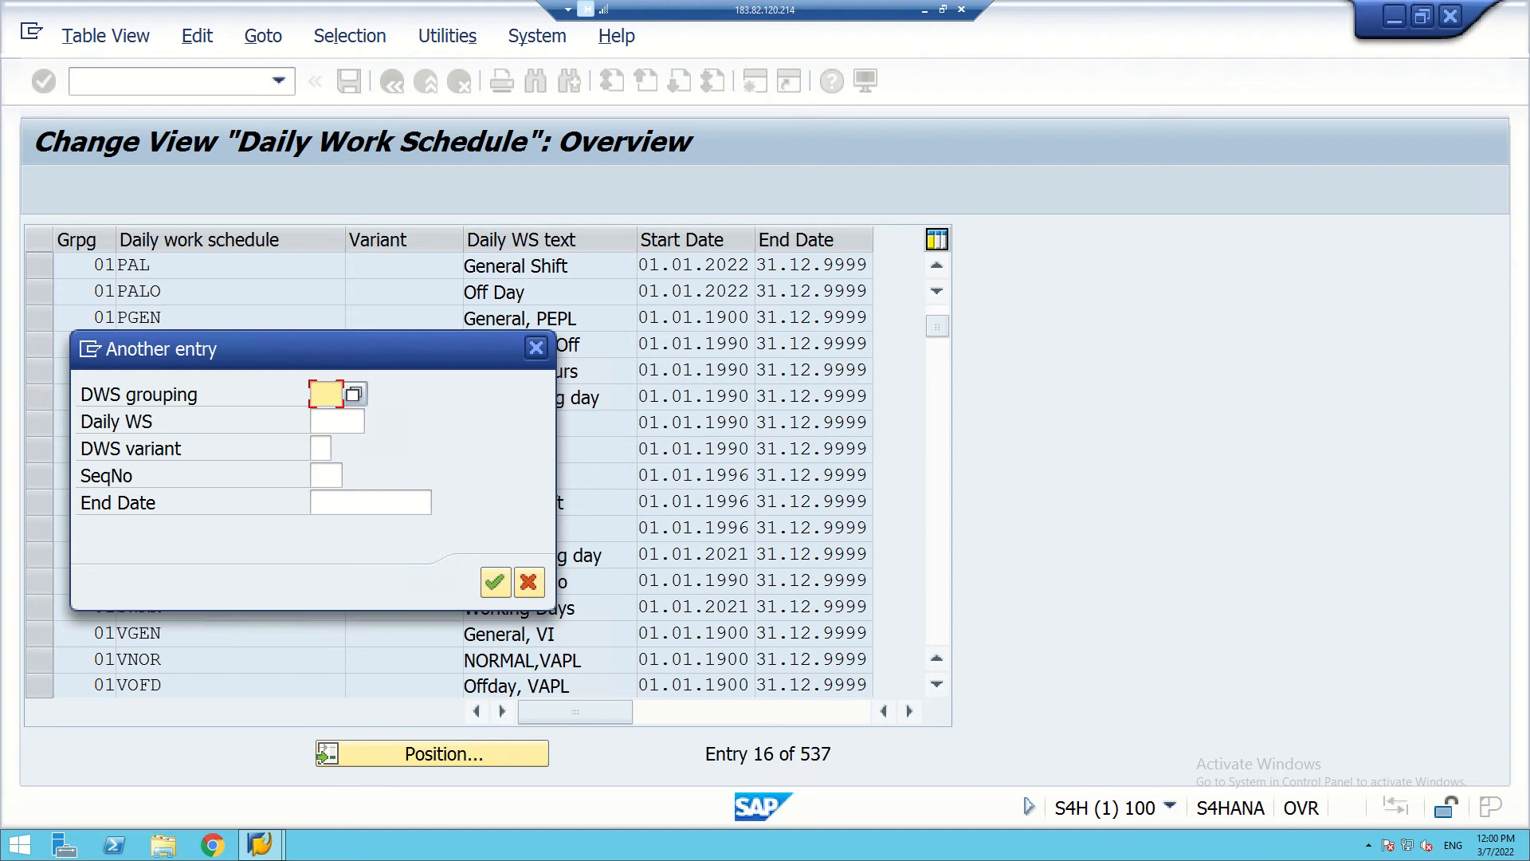
{"action": "type", "text": "70"}
{"action": "left_click", "coordinate": [495, 581]}
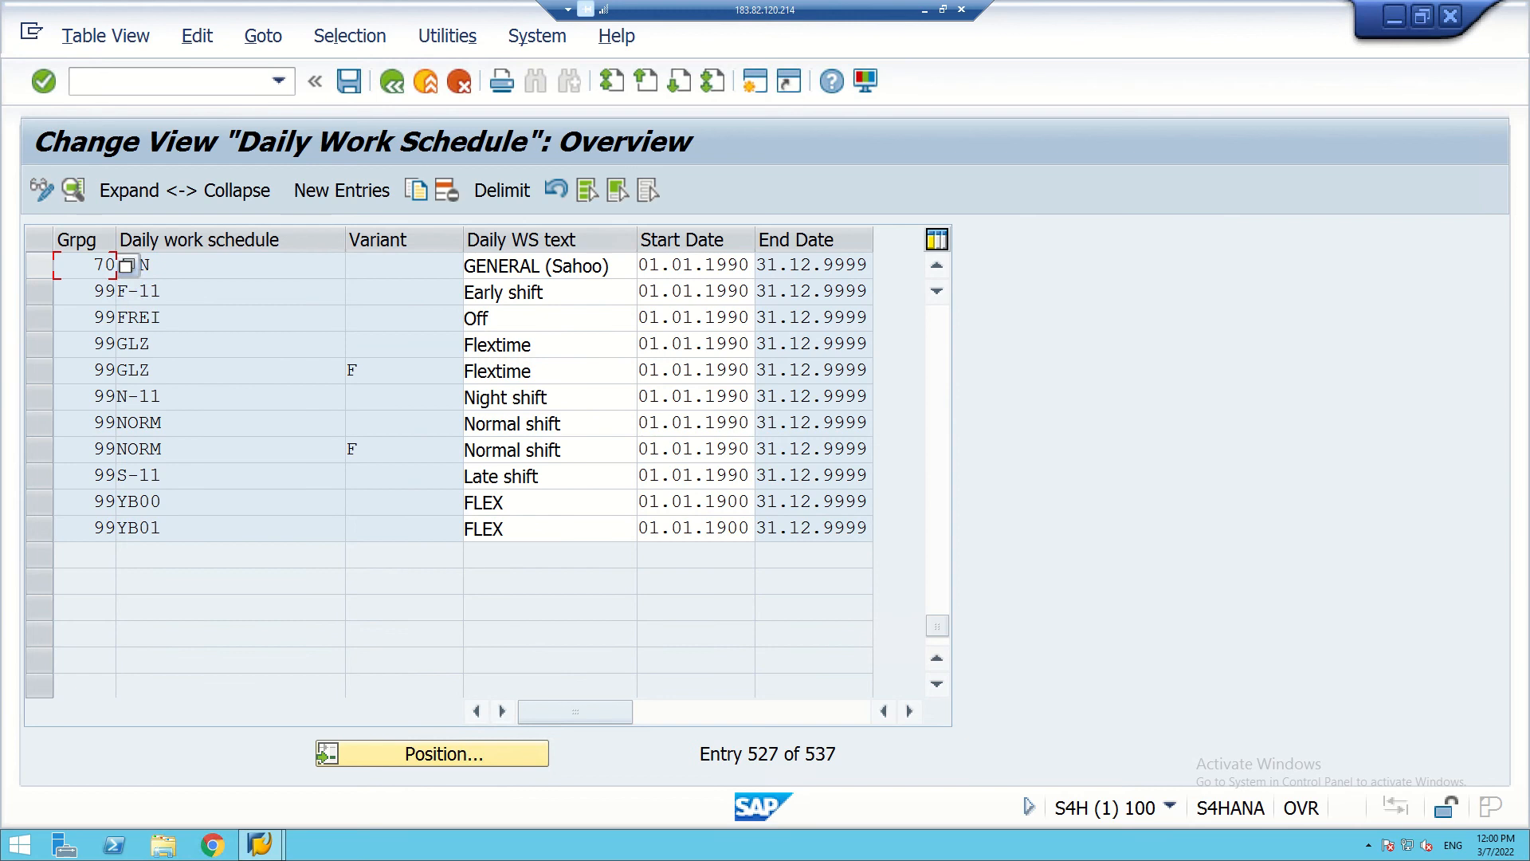
{"action": "left_click", "coordinate": [40, 265]}
{"action": "left_click", "coordinate": [416, 189]}
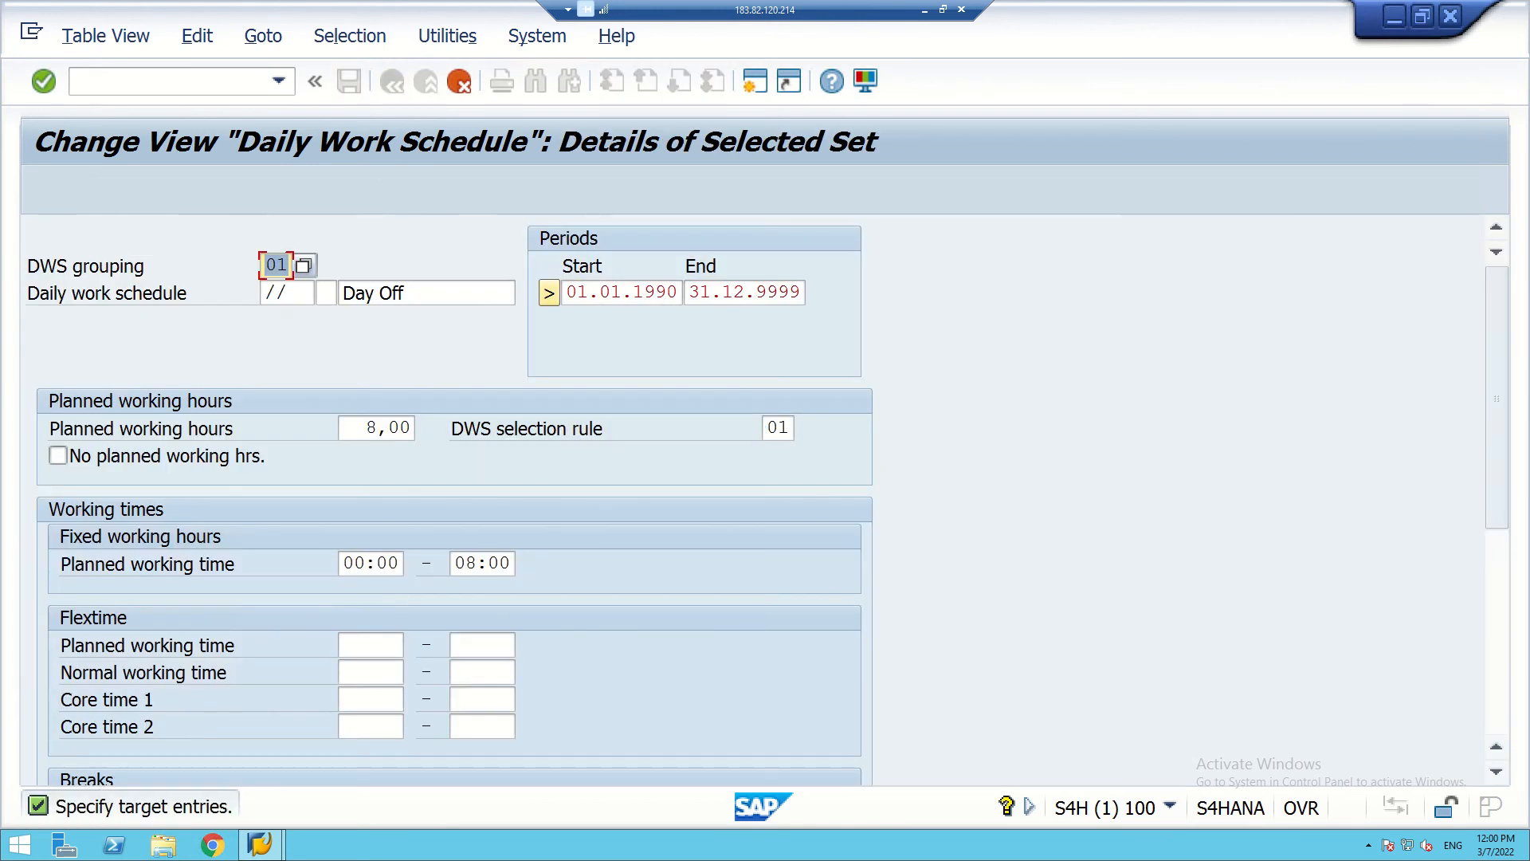
{"action": "left_click", "coordinate": [288, 293]}
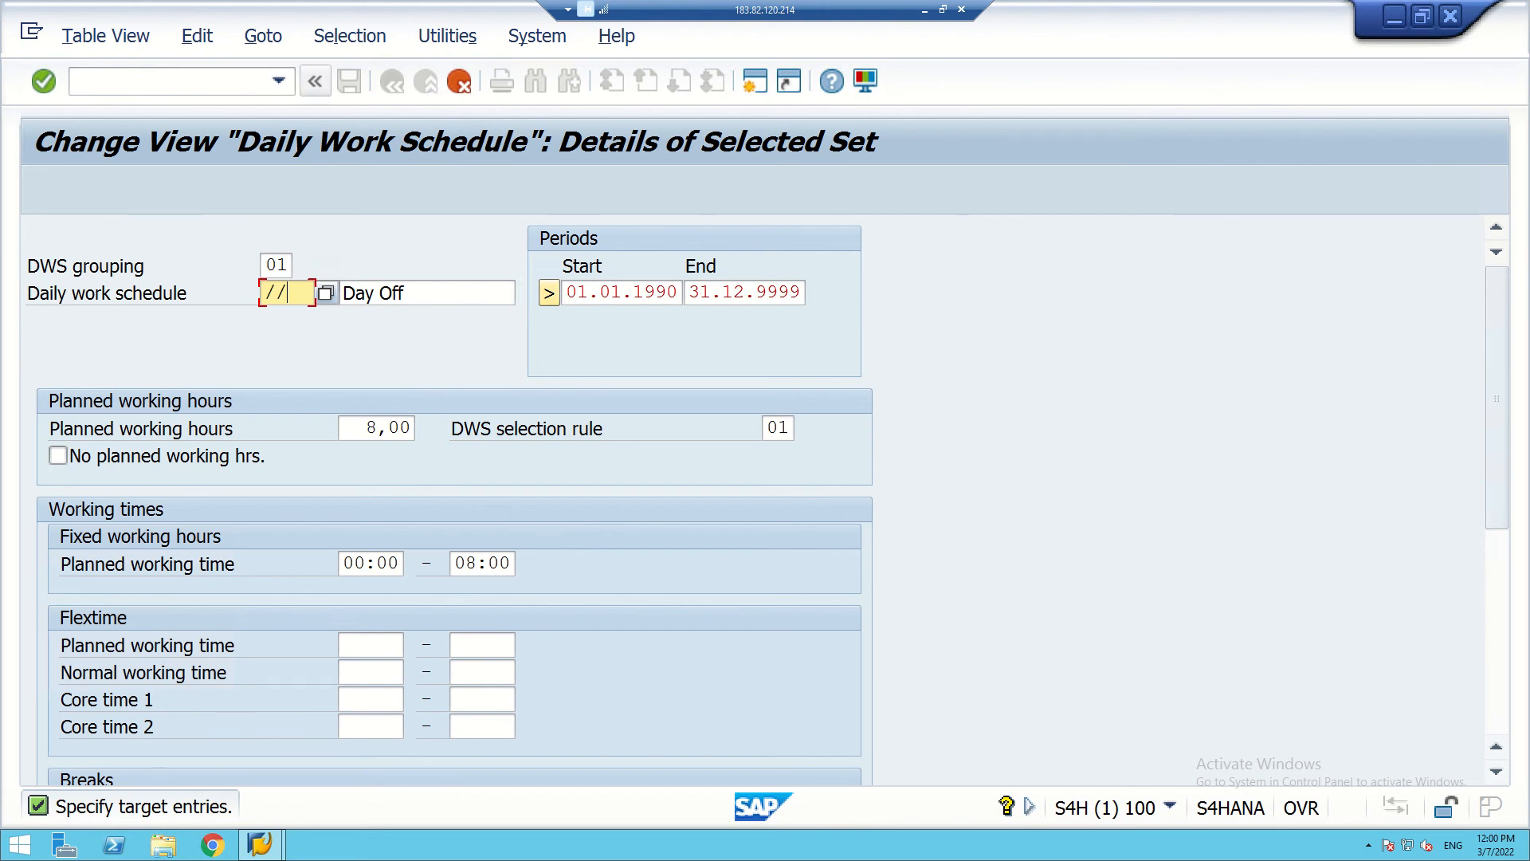
{"action": "left_click", "coordinate": [459, 81]}
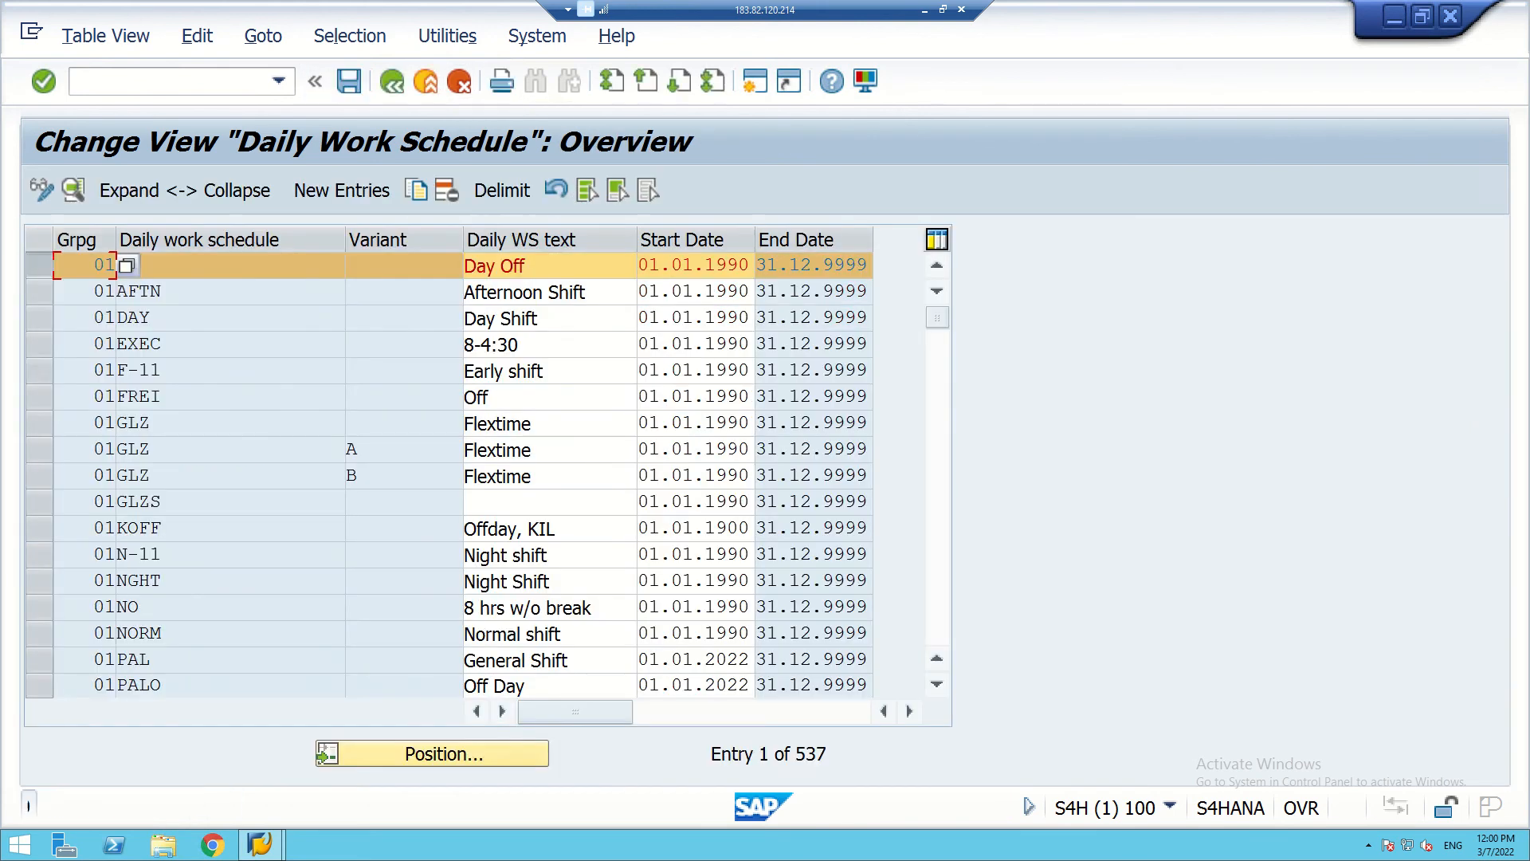
- Position the list at DWS grouping 70 again after the cancelled copy
{"action": "scroll", "coordinate": [446, 474], "scroll_direction": "down", "scroll_amount": 9}
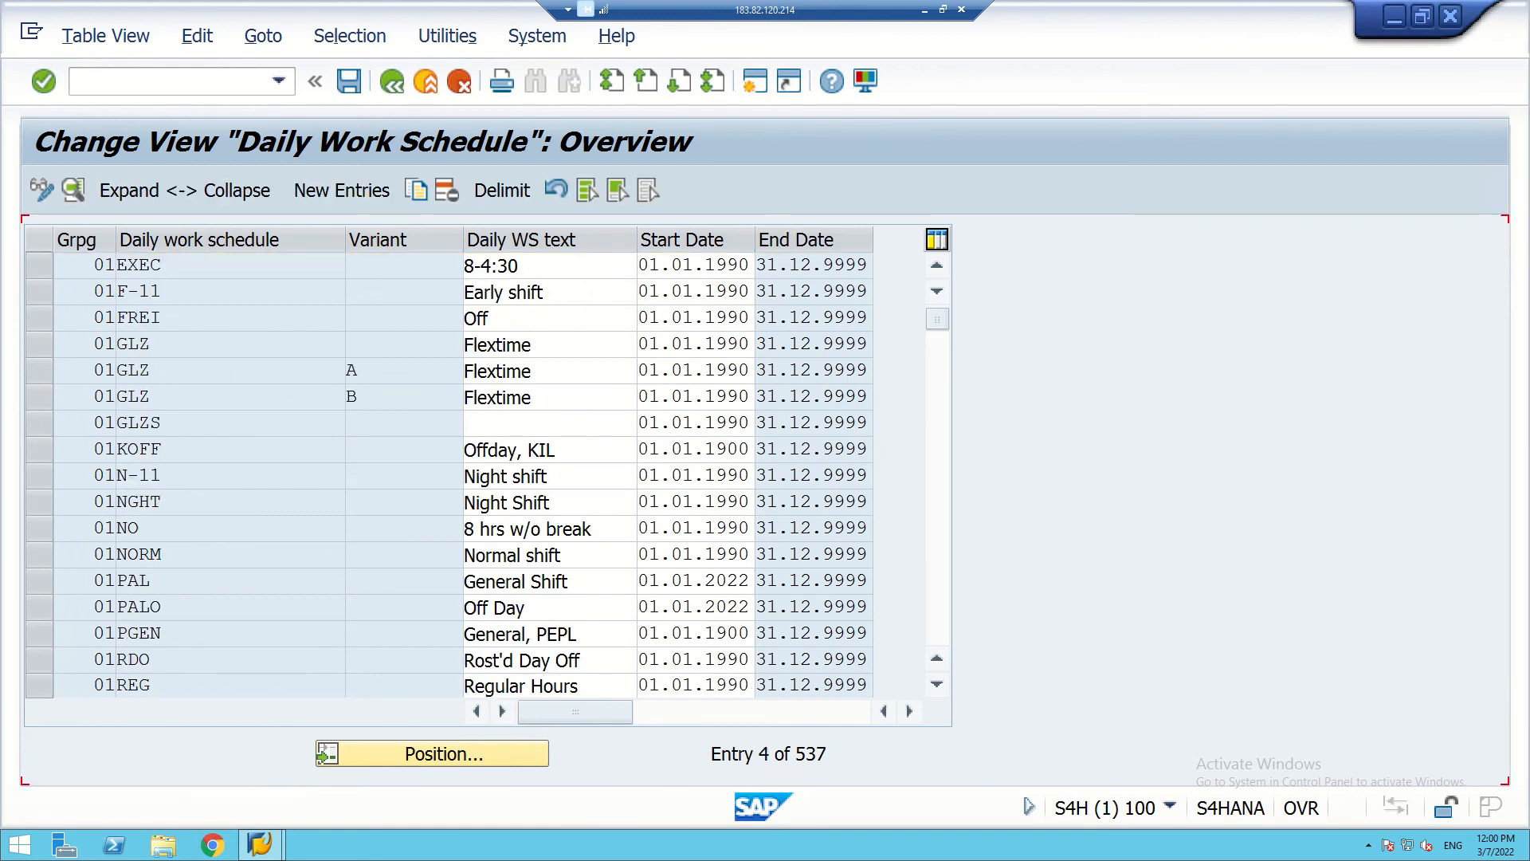
{"action": "left_click", "coordinate": [443, 754]}
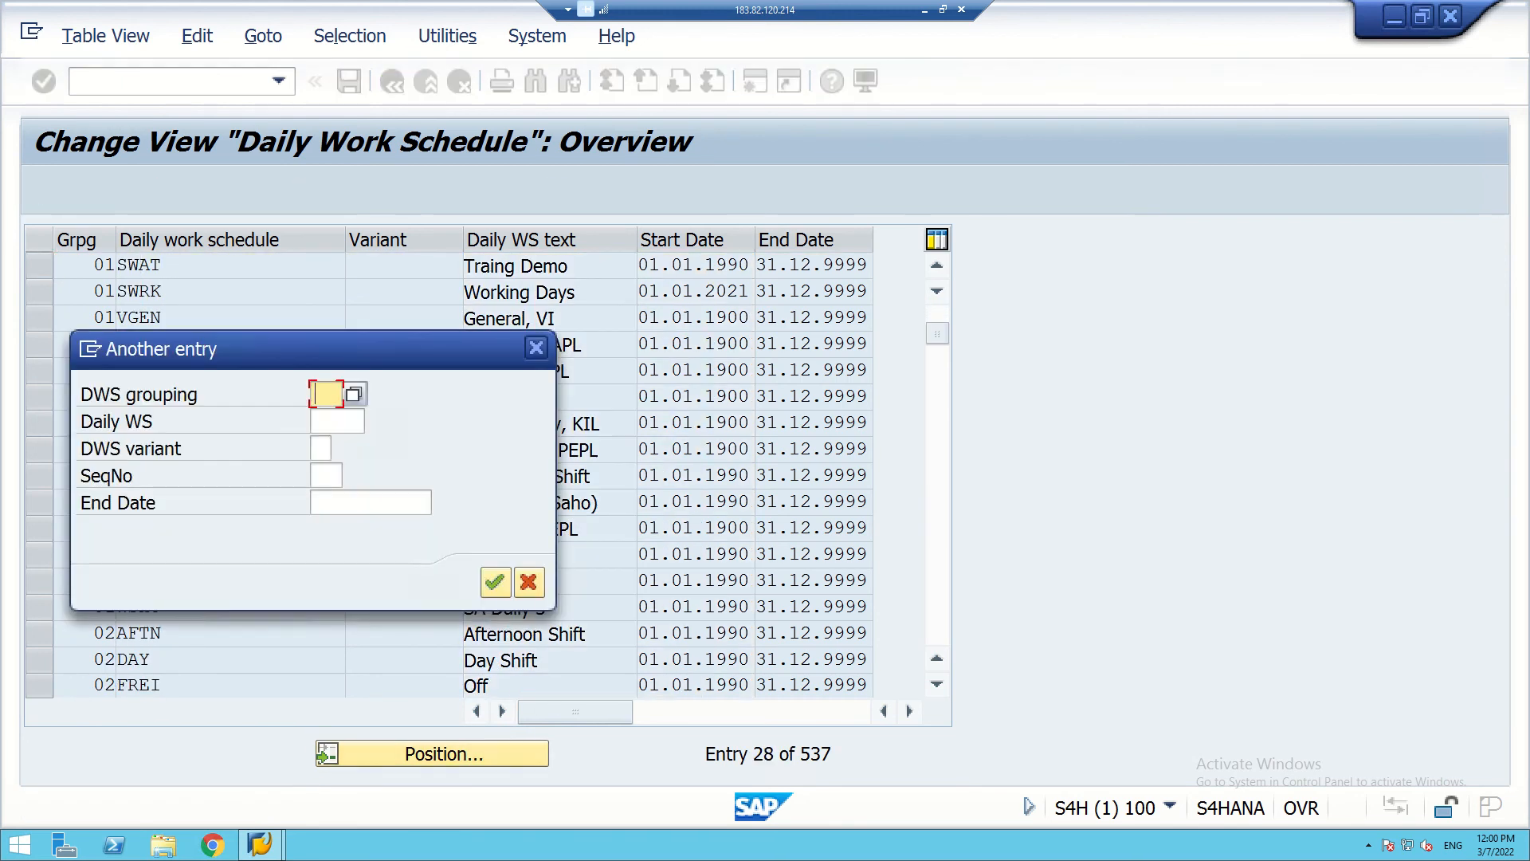
{"action": "type", "text": "70"}
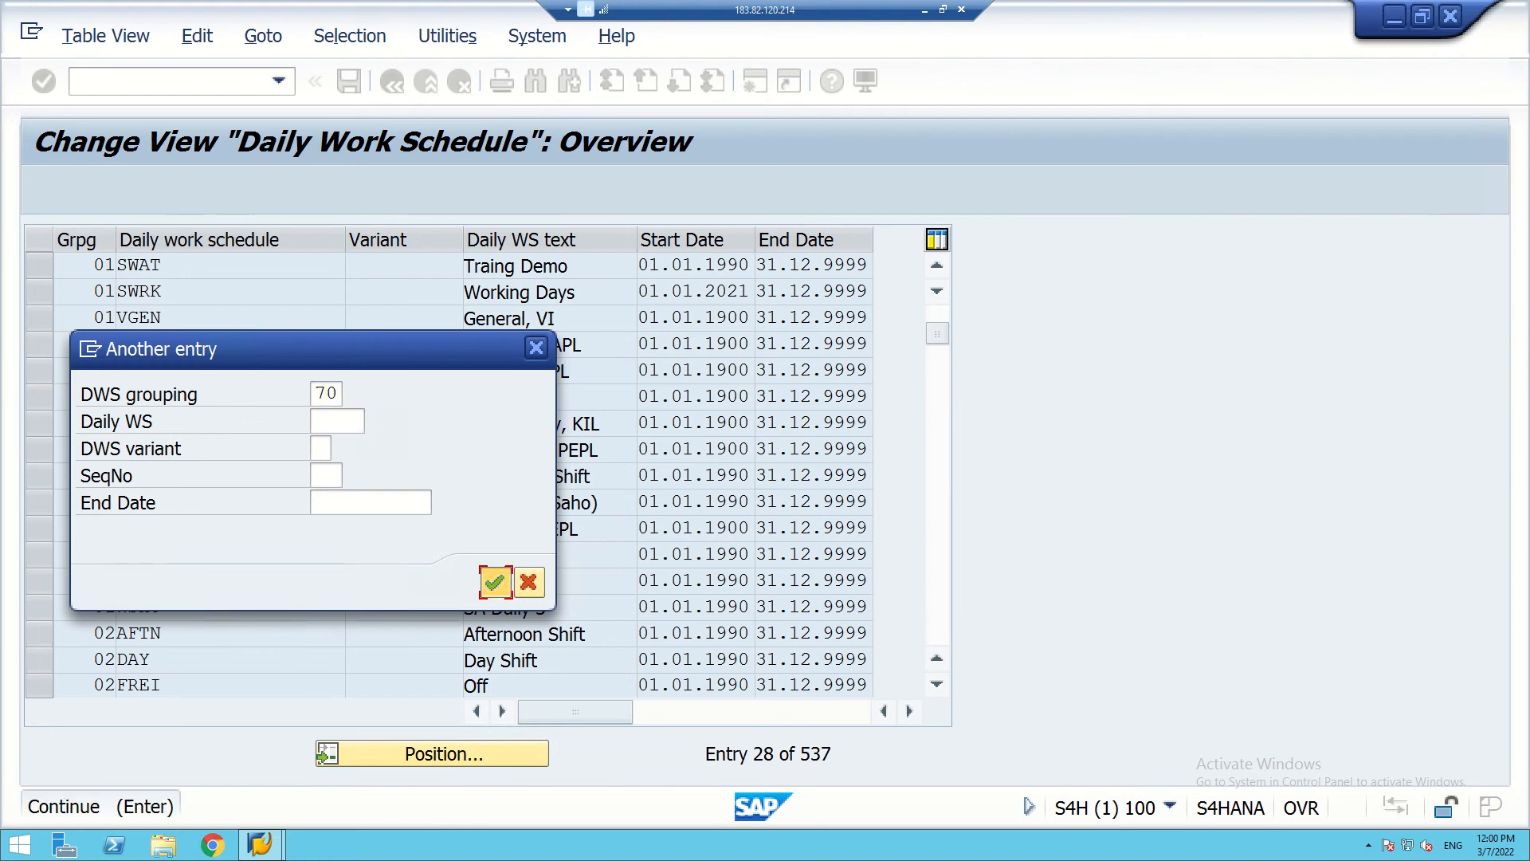
{"action": "left_click", "coordinate": [495, 582]}
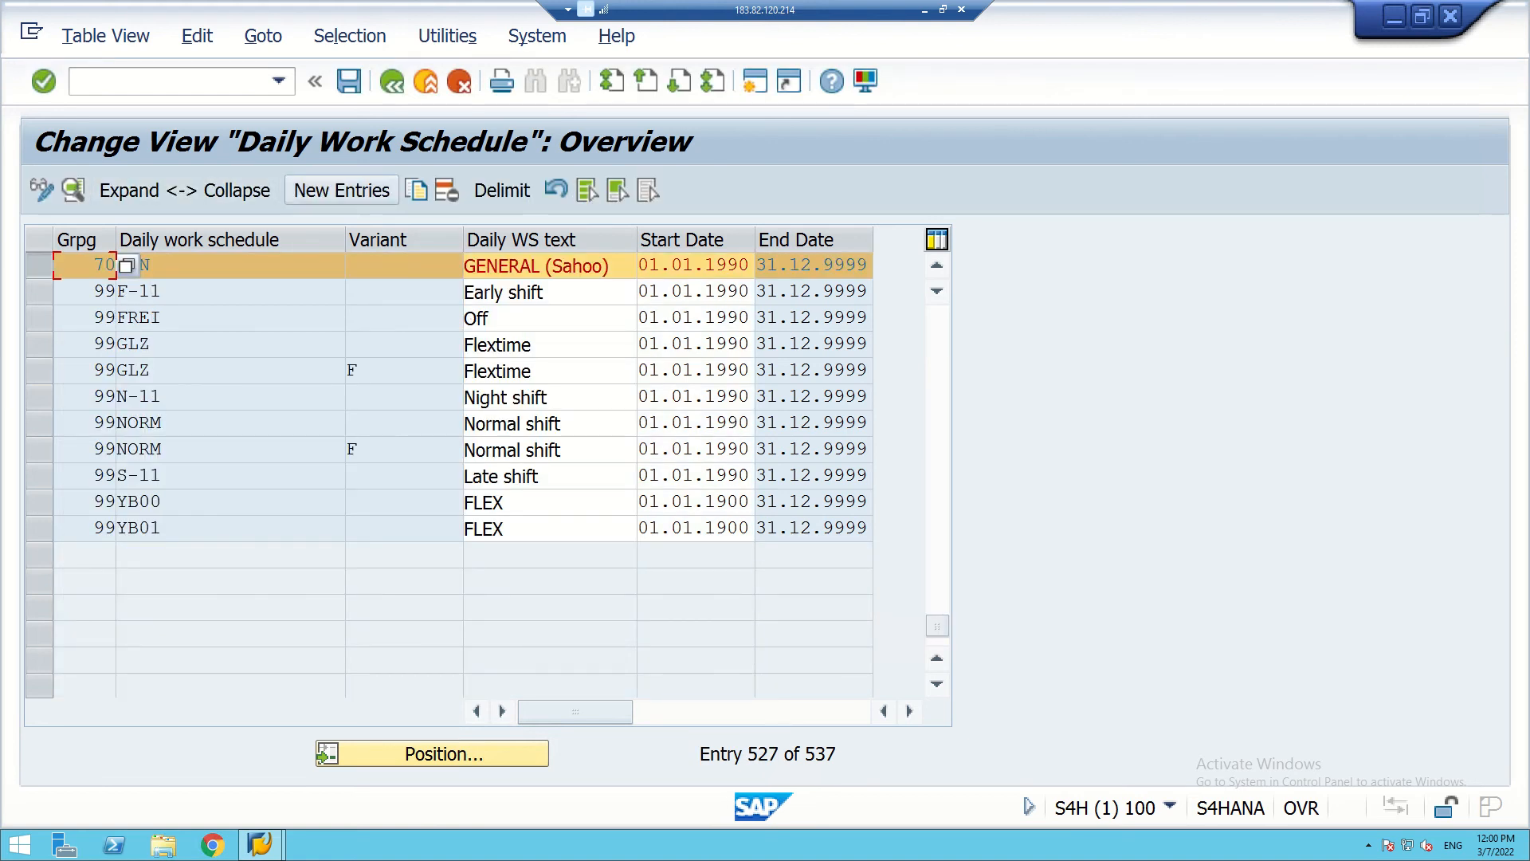
- Copy the selected daily work schedules, giving the Day Off copy DWS grouping 70 and schedule code WOFF
{"action": "left_click", "coordinate": [416, 191]}
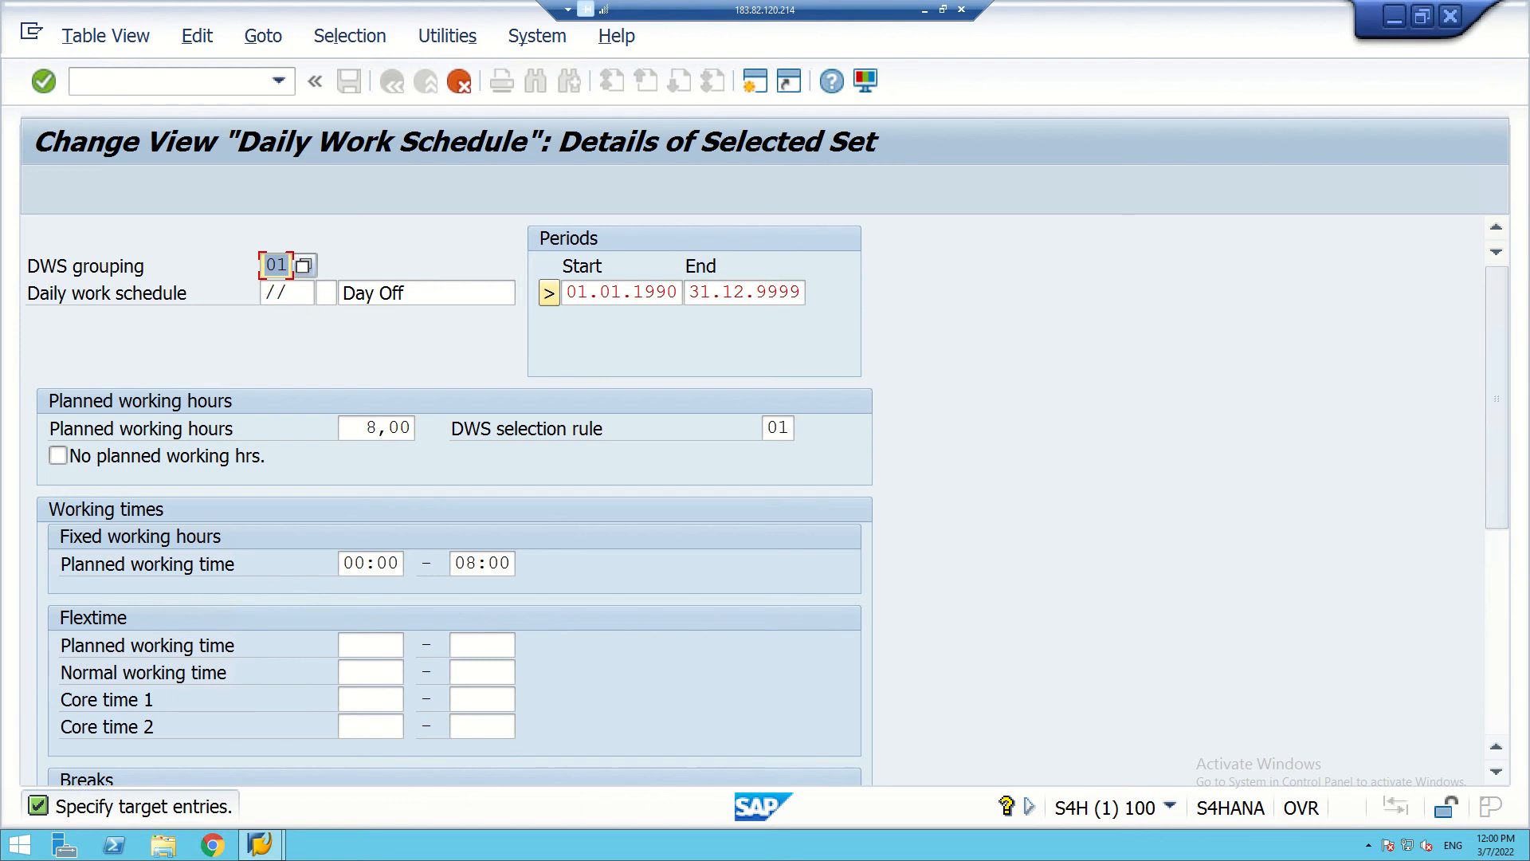
{"action": "type", "text": "70"}
{"action": "left_click", "coordinate": [287, 292]}
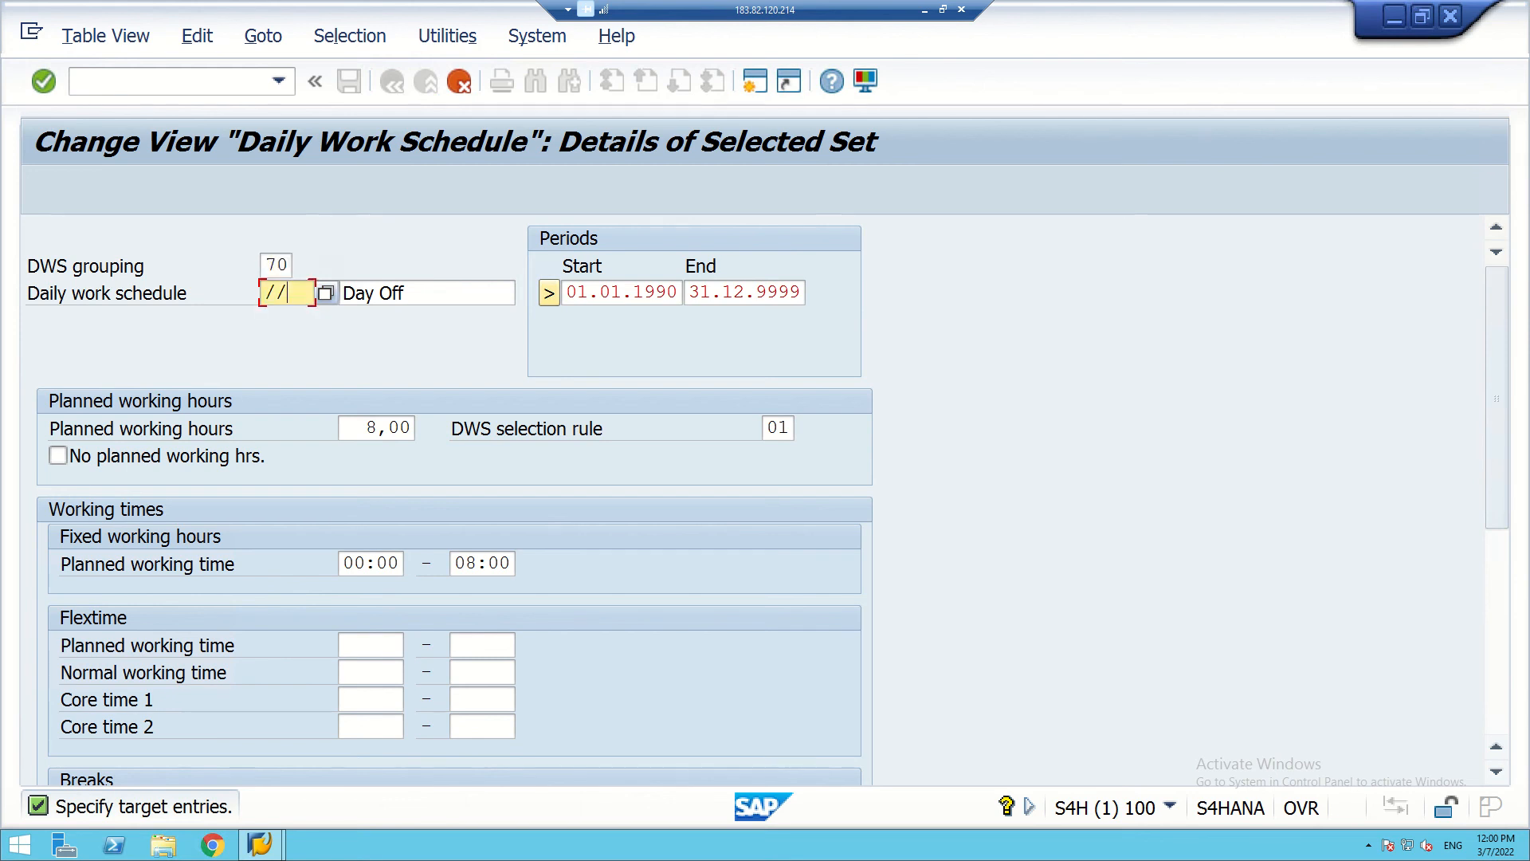
{"action": "key", "text": "BackSpace"}
{"action": "key", "text": "BackSpace"}
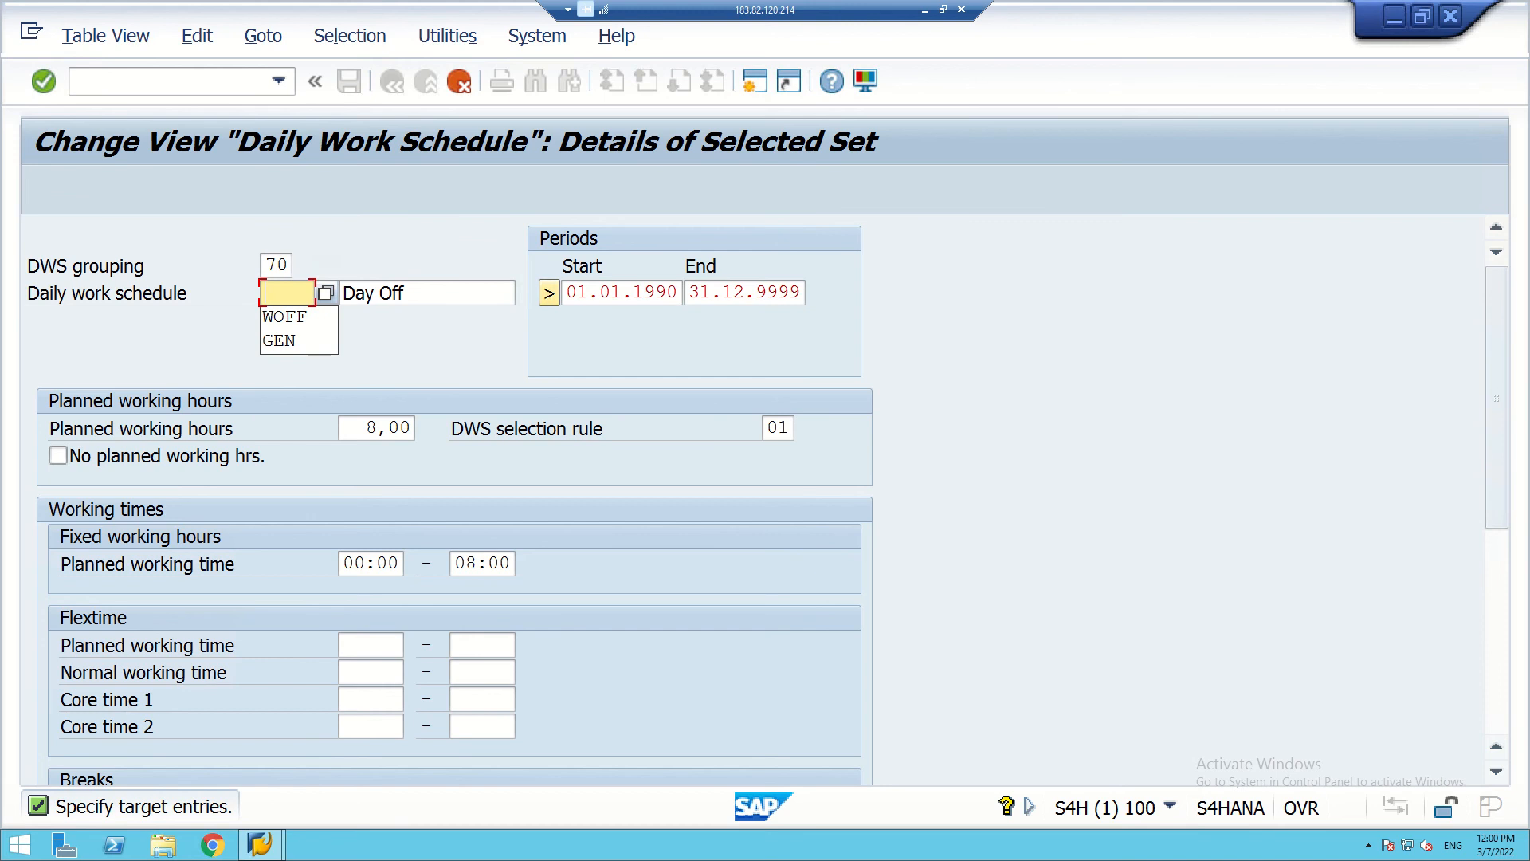
{"action": "key", "text": "Down"}
{"action": "key", "text": "Return"}
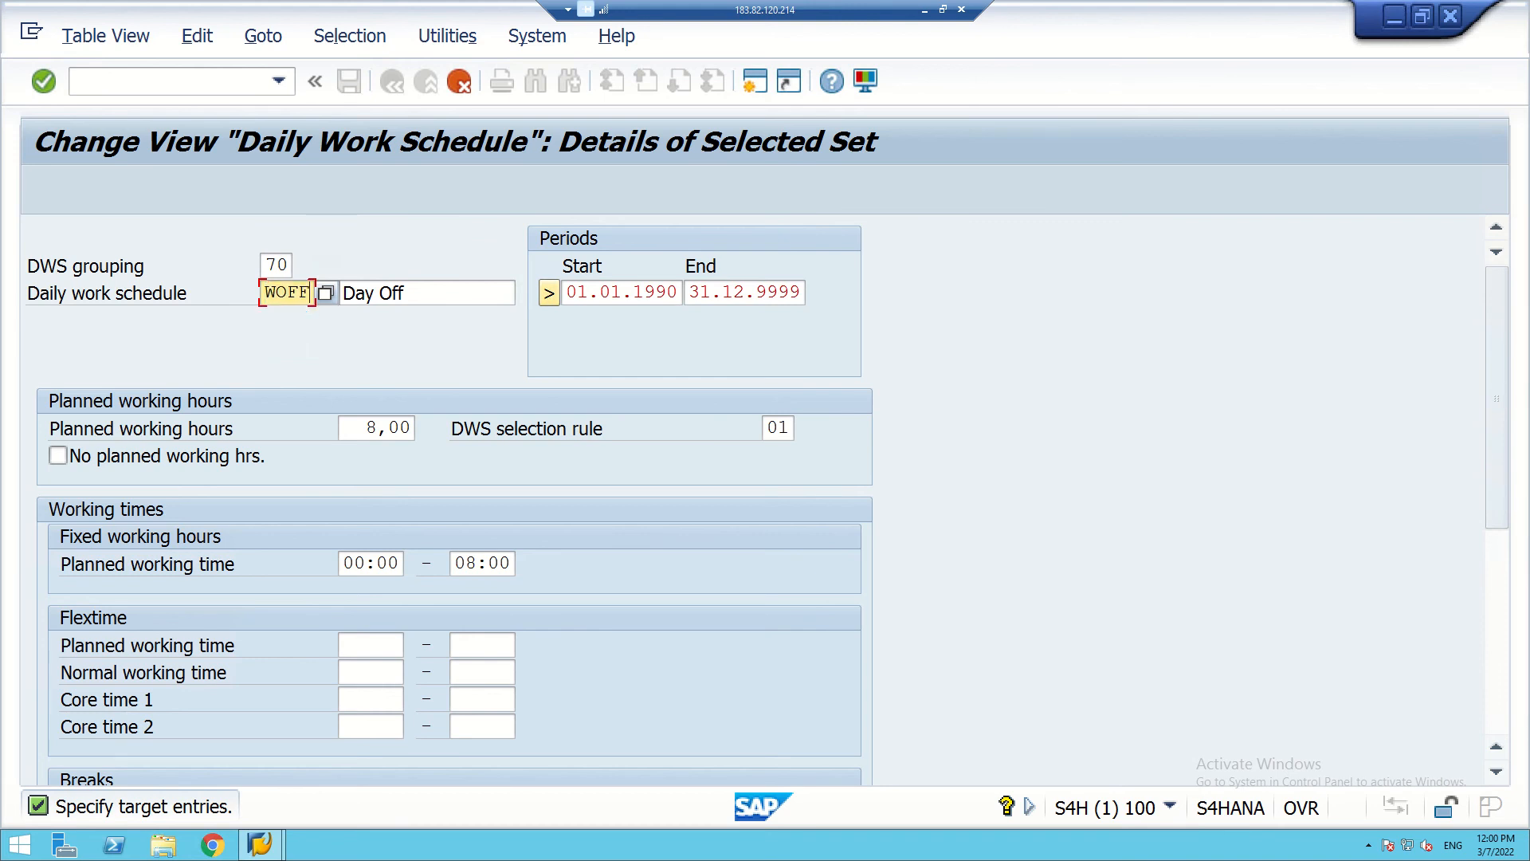
- Replace the WOFF copy's text with Week Off followed by an opening parenthesis and the person's name
{"action": "left_click", "coordinate": [406, 293]}
{"action": "key", "text": "BackSpace"}
{"action": "key", "text": "BackSpace"}
{"action": "key", "text": "BackSpace"}
{"action": "key", "text": "BackSpace"}
{"action": "key", "text": "BackSpace"}
{"action": "key", "text": "BackSpace"}
{"action": "key", "text": "BackSpace"}
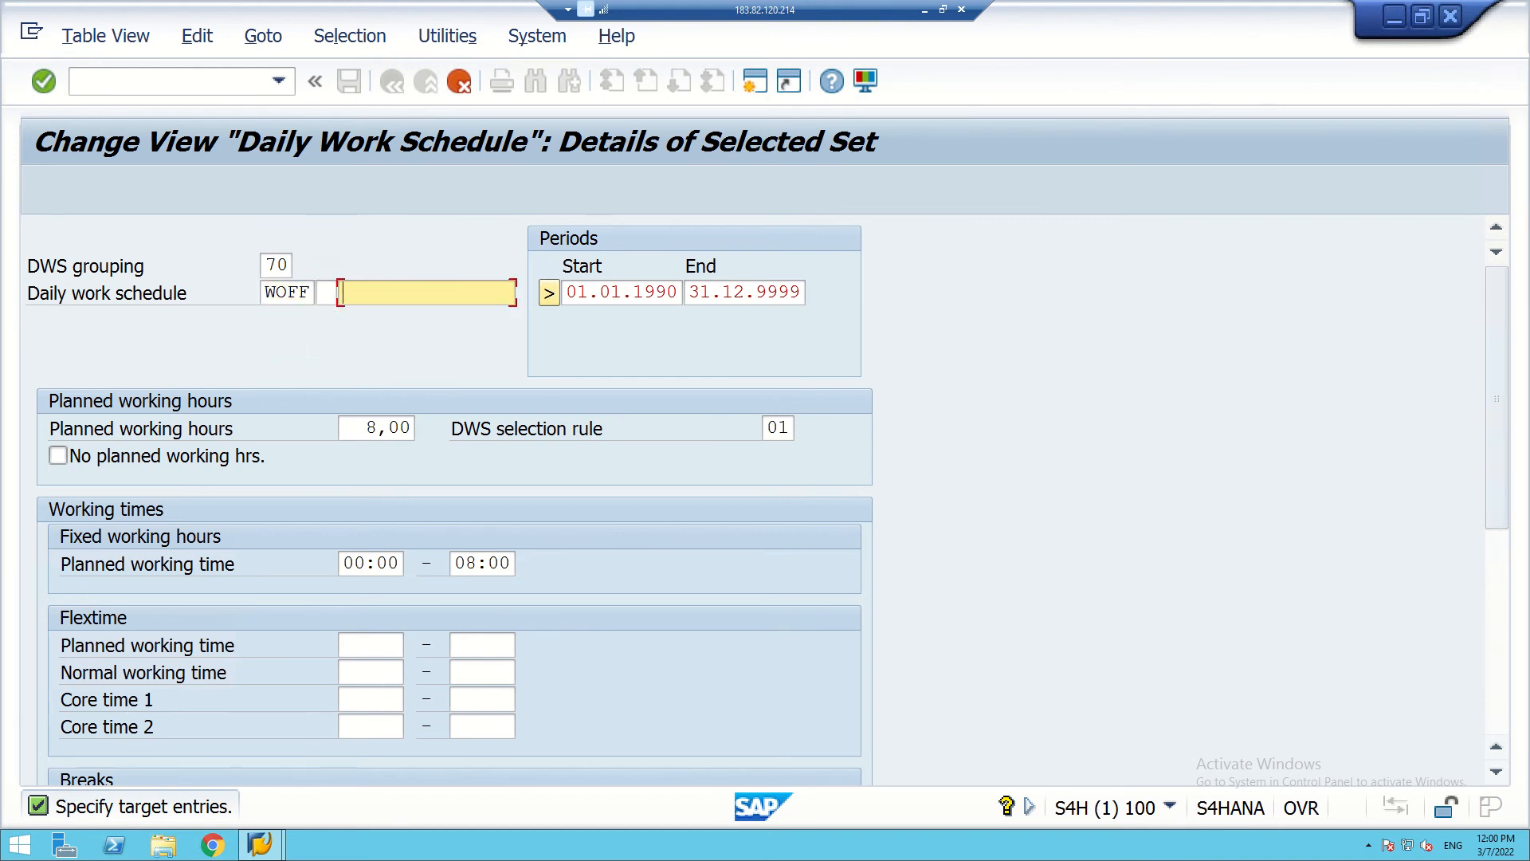
{"action": "type", "text": "Week"}
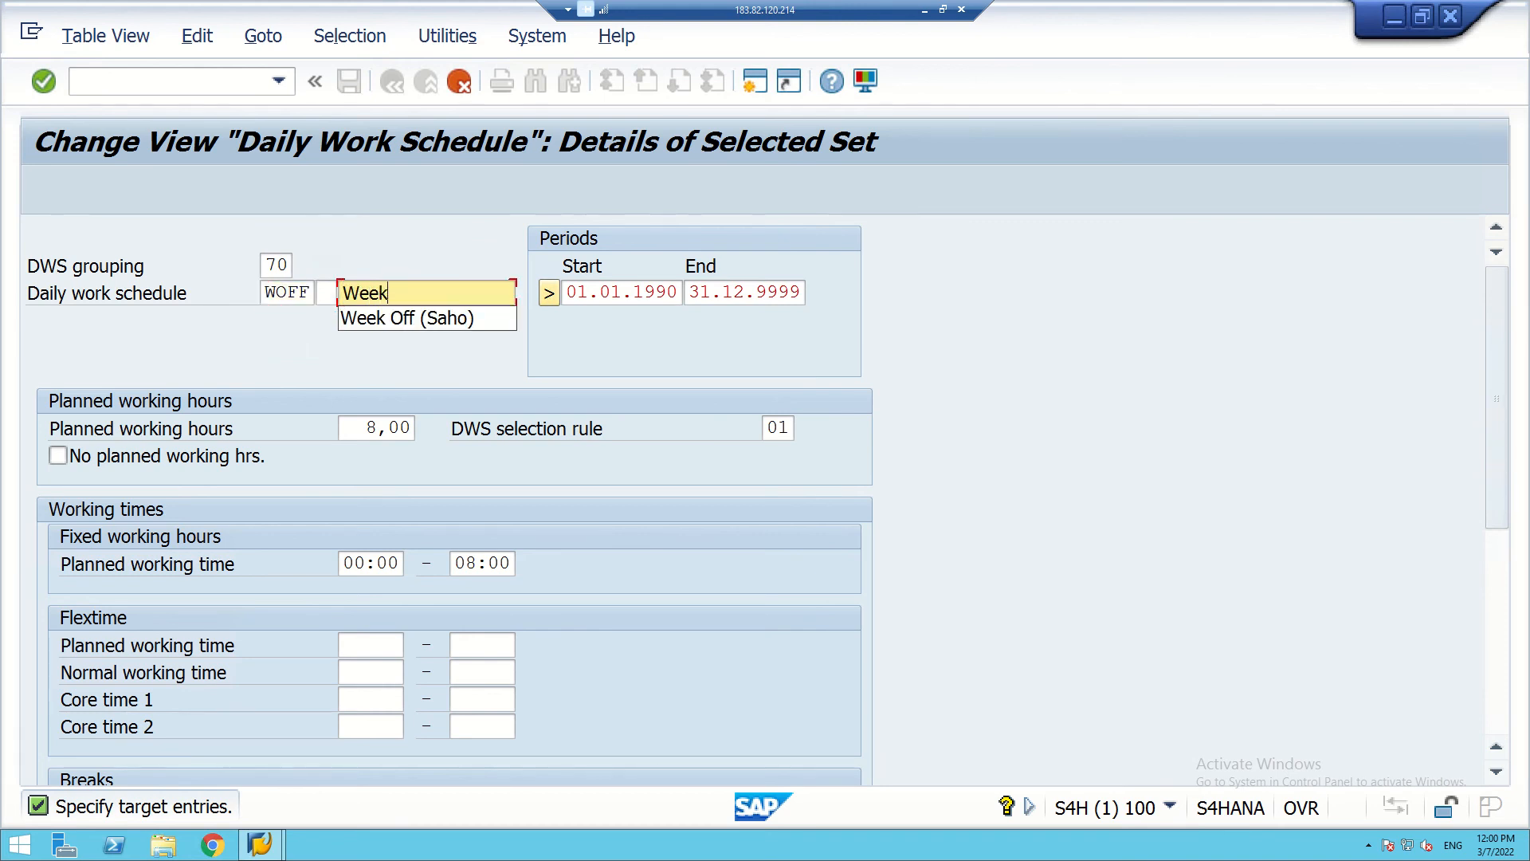
{"action": "type", "text": " Off (Sahoo"}
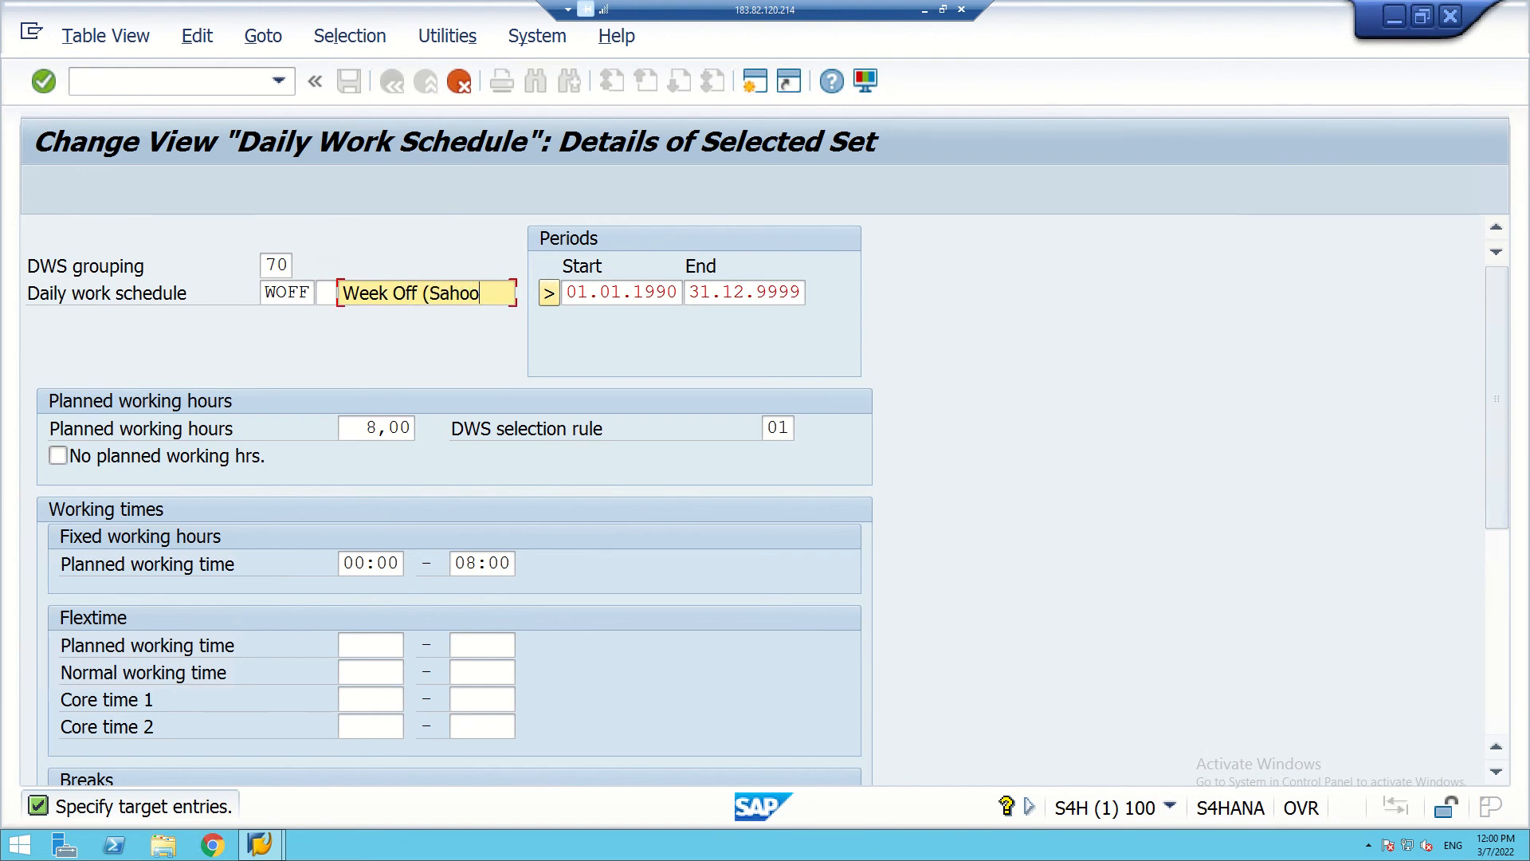
- Set WOFF's planned working hours to 9,00 and its DWS selection rule to 70
{"action": "left_click", "coordinate": [378, 428]}
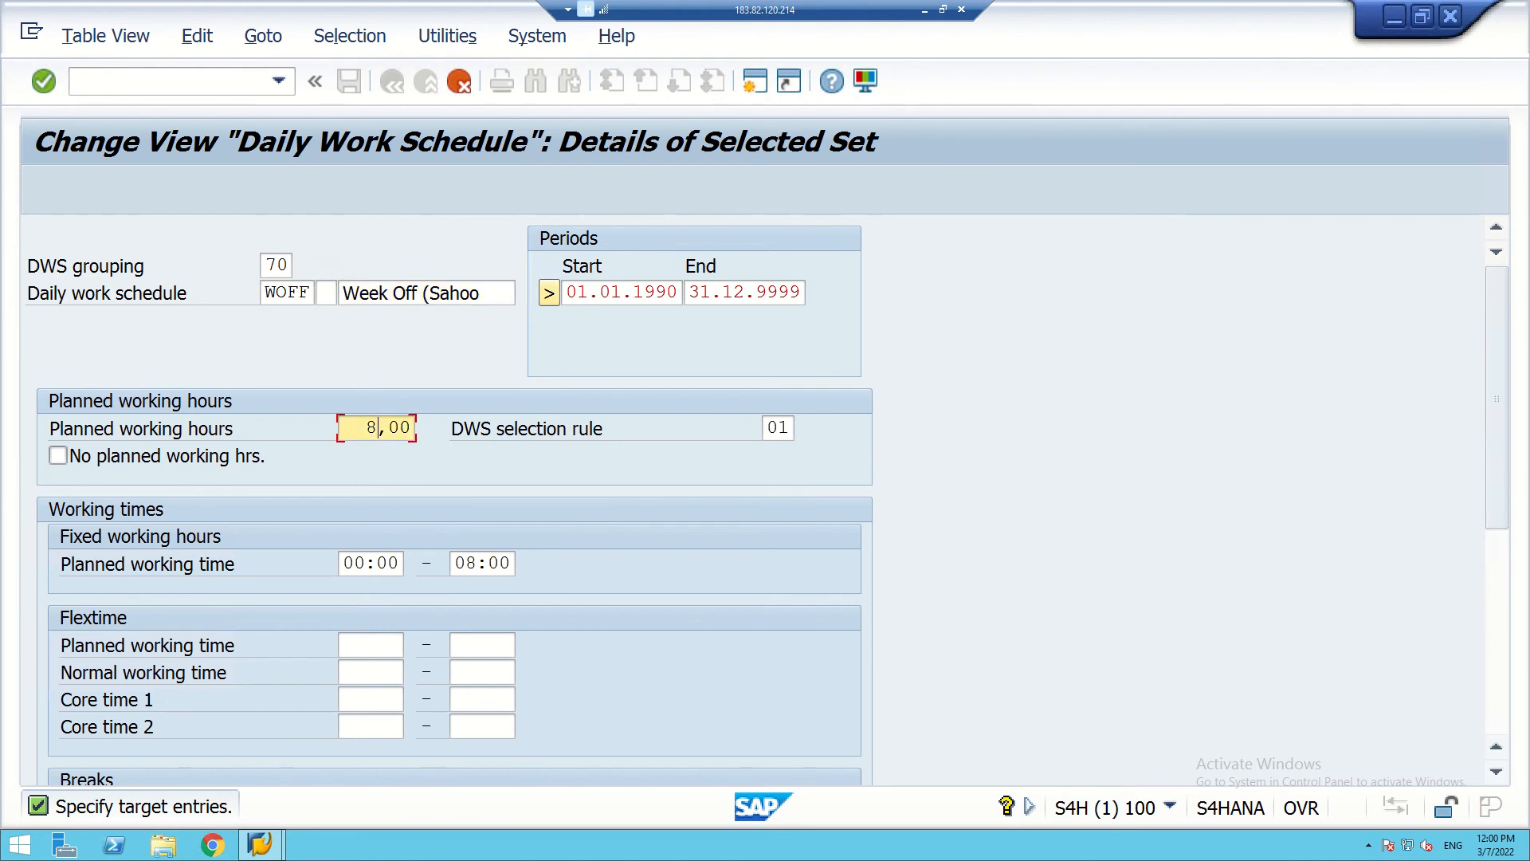
{"action": "key", "text": "BackSpace"}
{"action": "type", "text": "9"}
{"action": "left_click", "coordinate": [785, 428]}
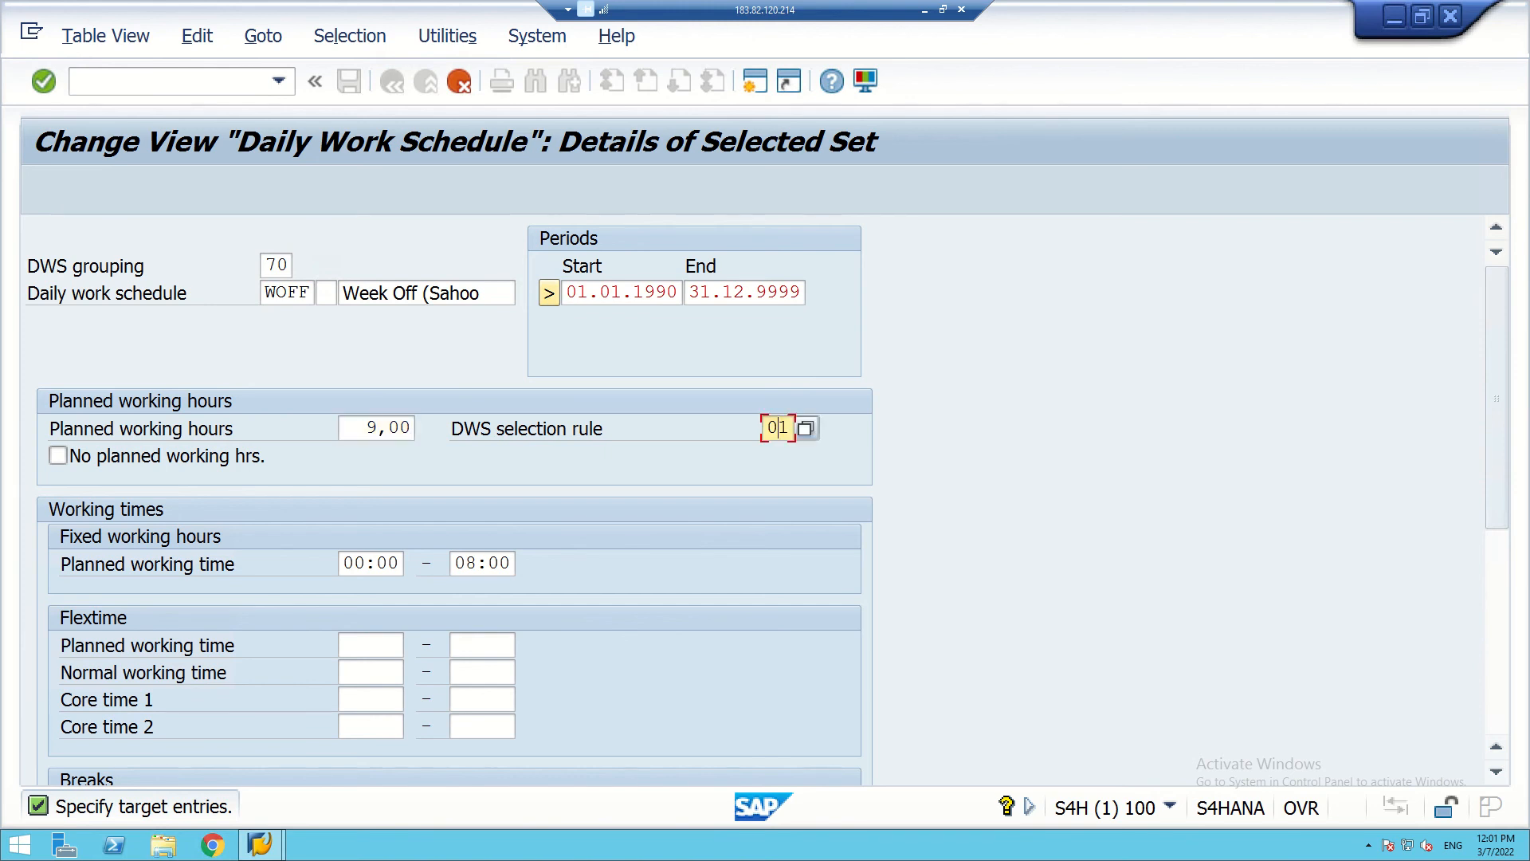
{"action": "key", "text": "BackSpace"}
{"action": "key", "text": "BackSpace"}
{"action": "type", "text": "70"}
- Set WOFF's fixed planned working time to 9:00 through 18:00
{"action": "left_click", "coordinate": [355, 563]}
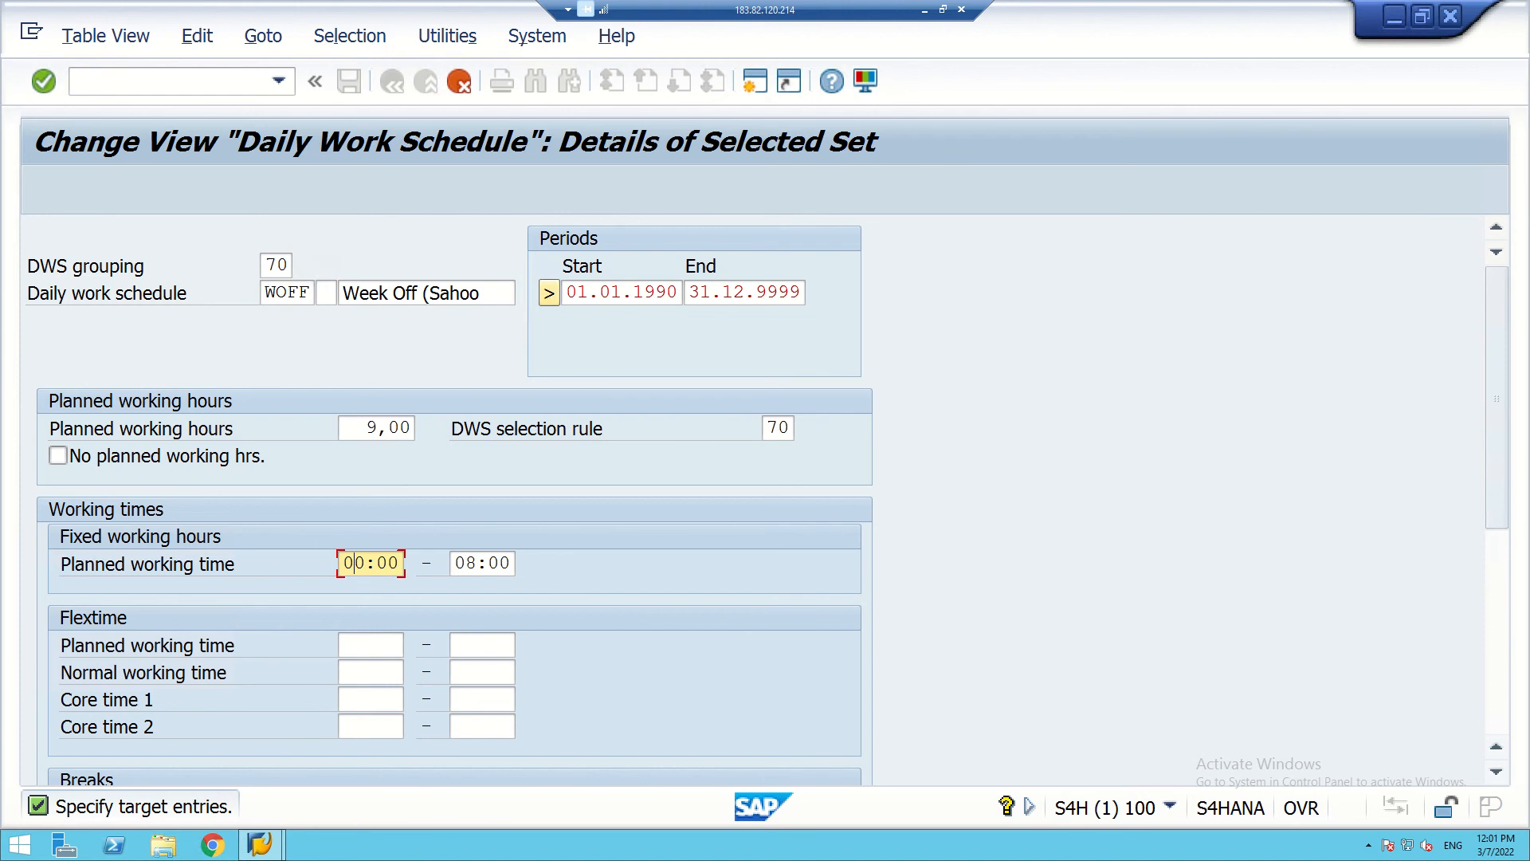
{"action": "key", "text": "BackSpace"}
{"action": "key", "text": "BackSpace"}
{"action": "type", "text": "9"}
{"action": "key", "text": "Tab"}
{"action": "key", "text": "Delete"}
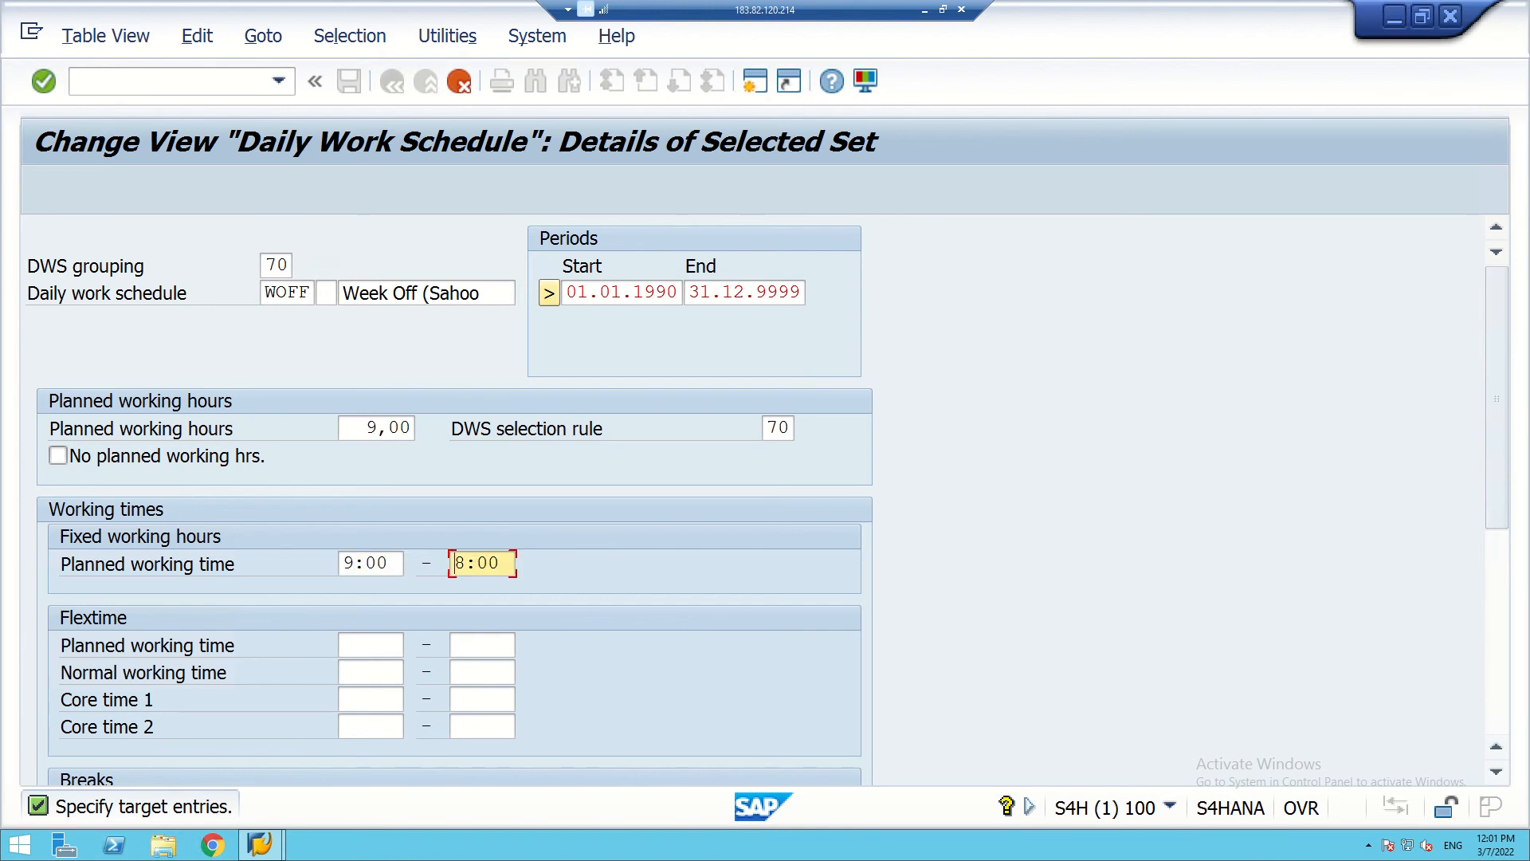
{"action": "type", "text": "1"}
- Assign grouping 70's work break schedule AFTN to WOFF and confirm the copied entry
{"action": "scroll", "coordinate": [765, 500], "scroll_direction": "down", "scroll_amount": 5}
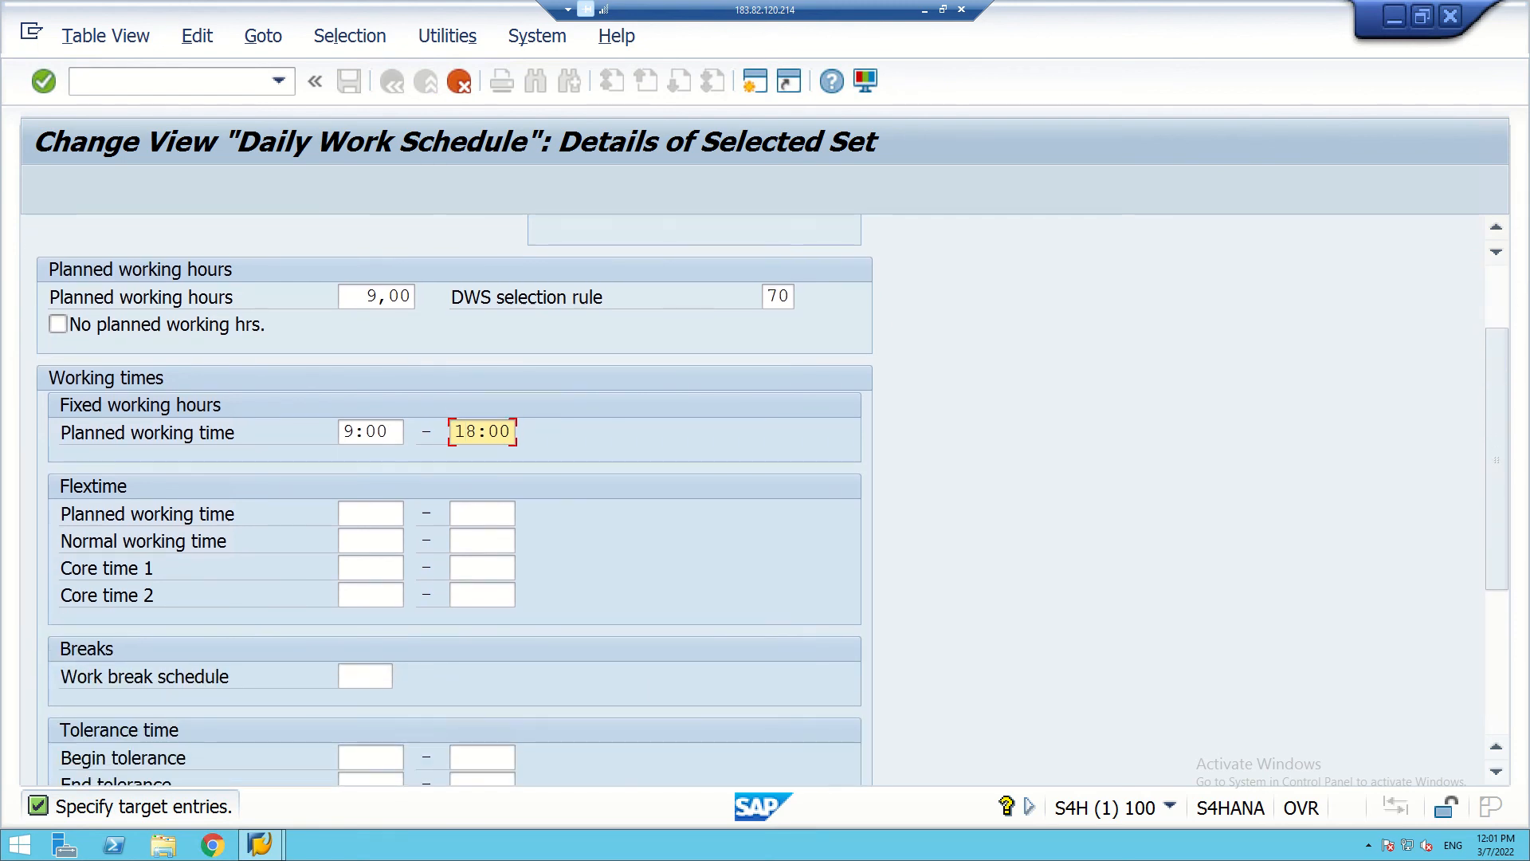
{"action": "left_click", "coordinate": [365, 675]}
{"action": "left_click", "coordinate": [404, 676]}
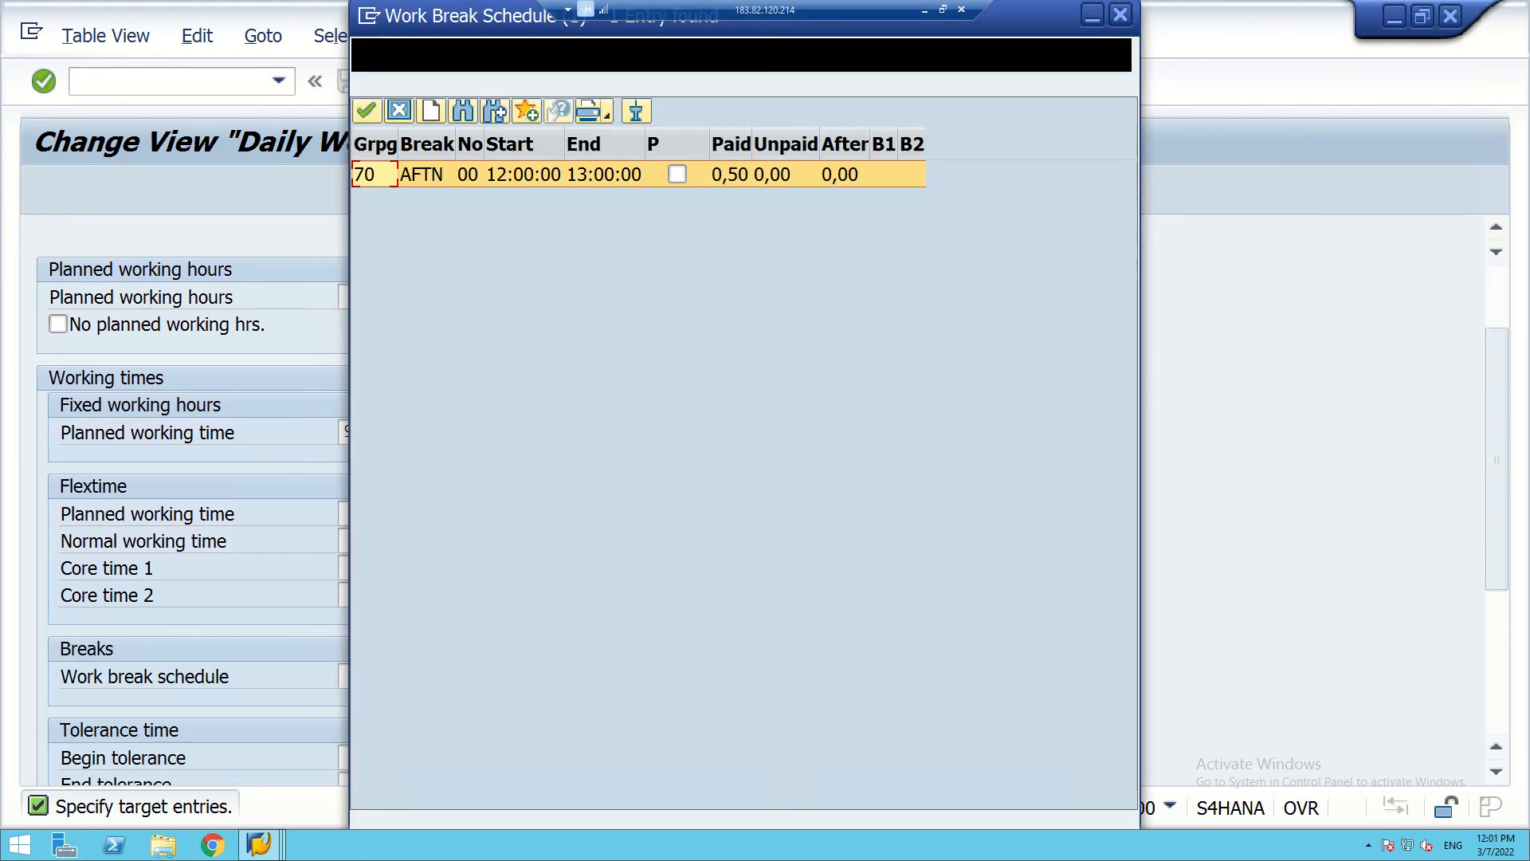
{"action": "double_click", "coordinate": [469, 175]}
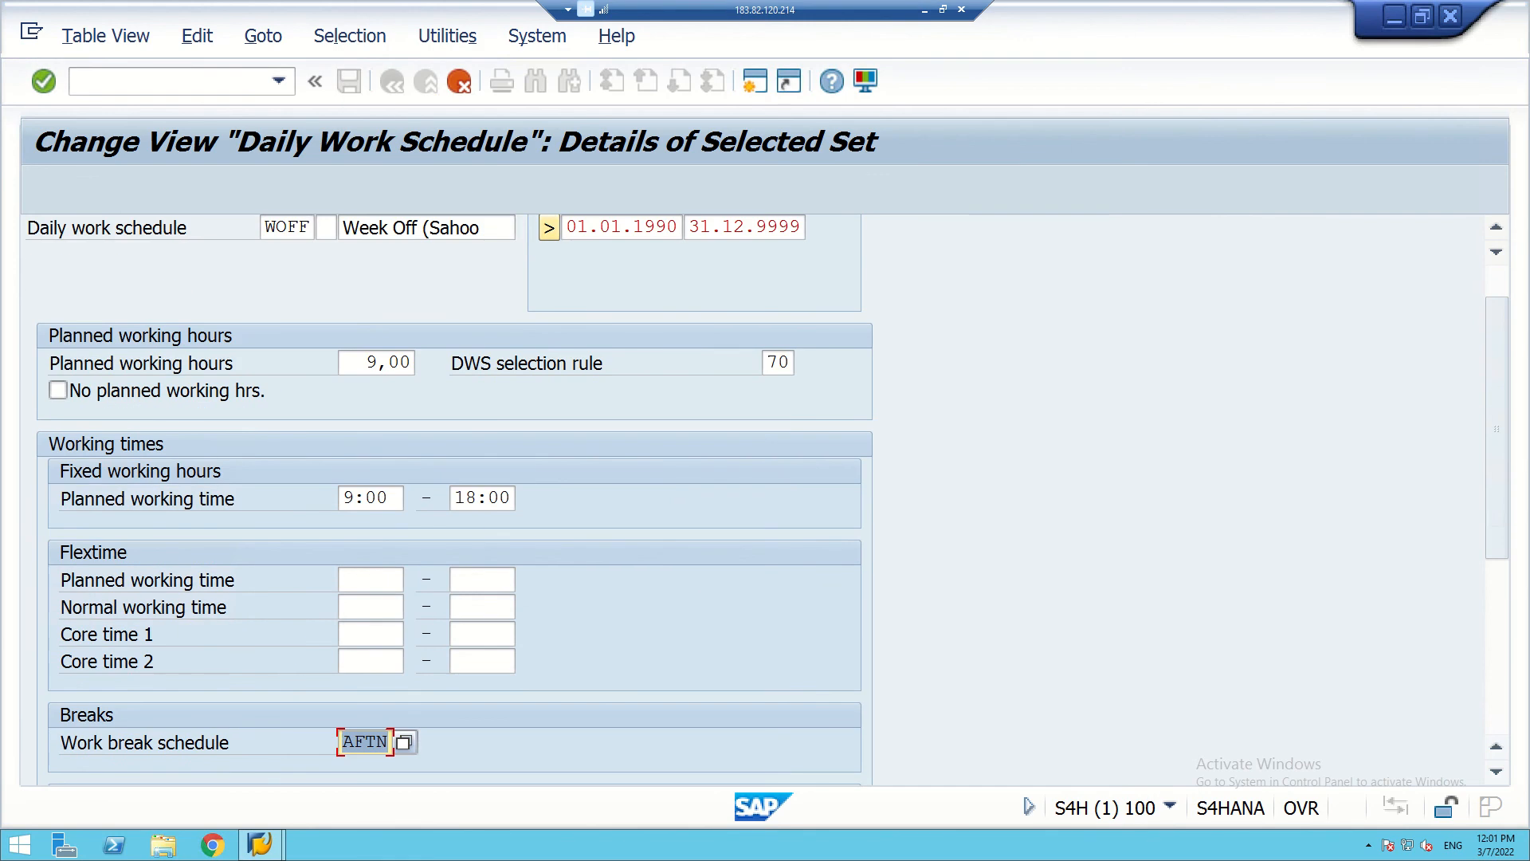
{"action": "scroll", "coordinate": [454, 500], "scroll_direction": "down", "scroll_amount": 5}
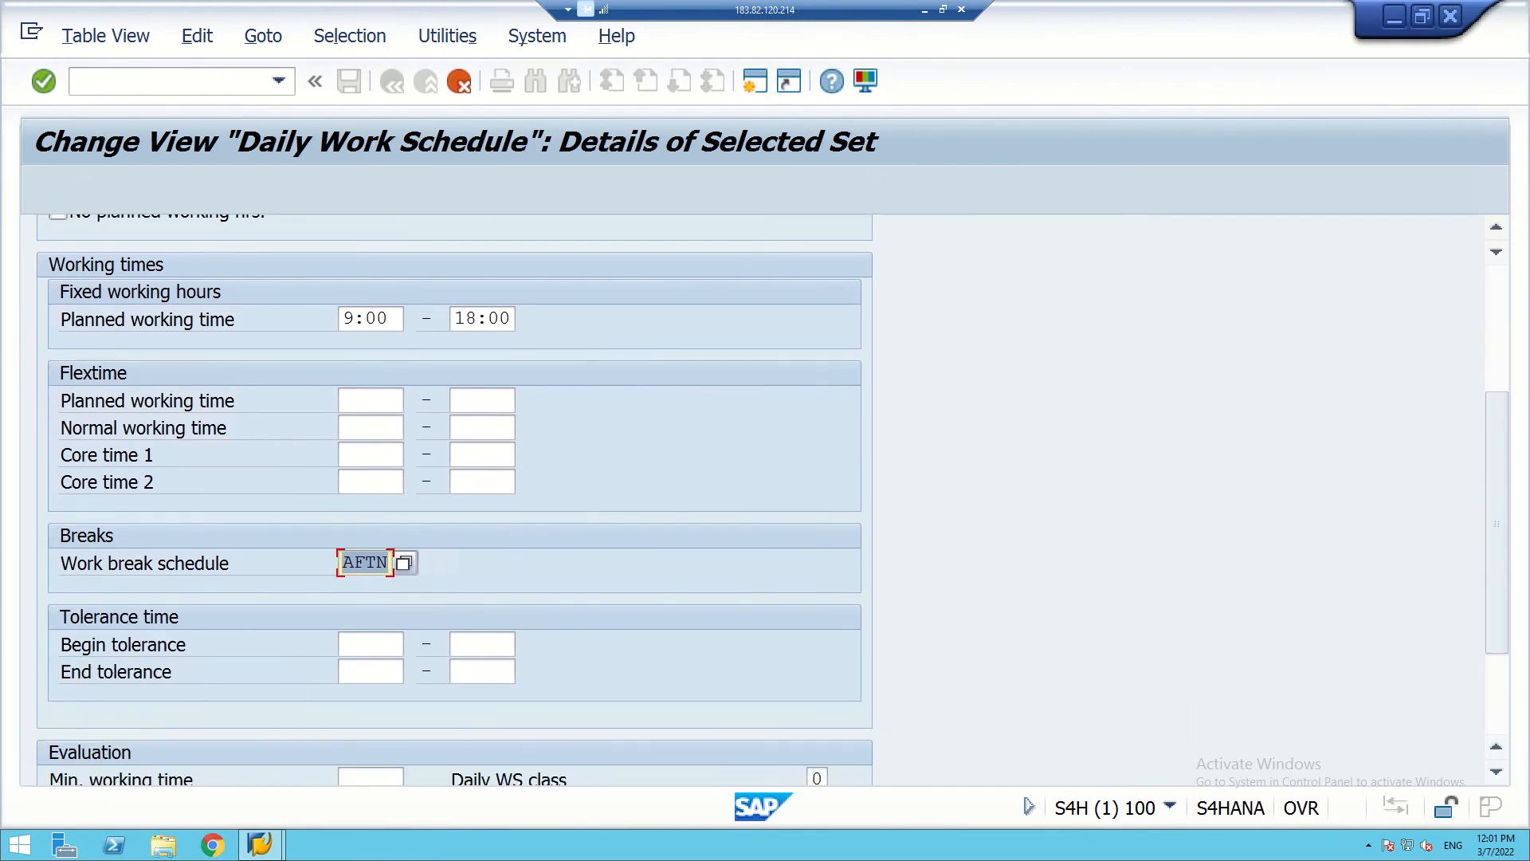
{"action": "scroll", "coordinate": [454, 500], "scroll_direction": "down", "scroll_amount": 2}
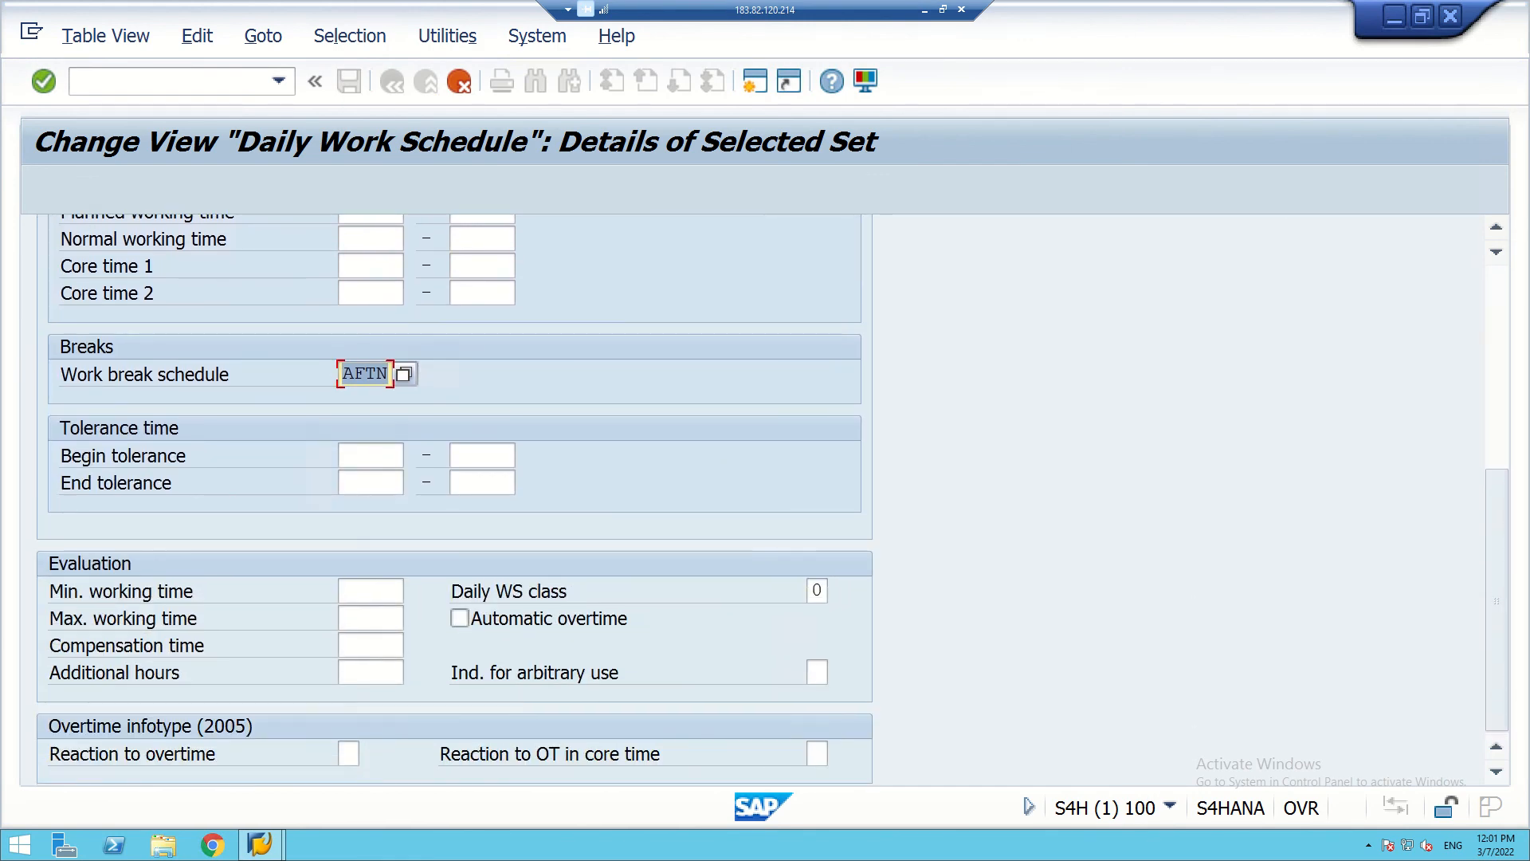
{"action": "scroll", "coordinate": [455, 500], "scroll_direction": "up", "scroll_amount": 3}
{"action": "key", "text": "Return"}
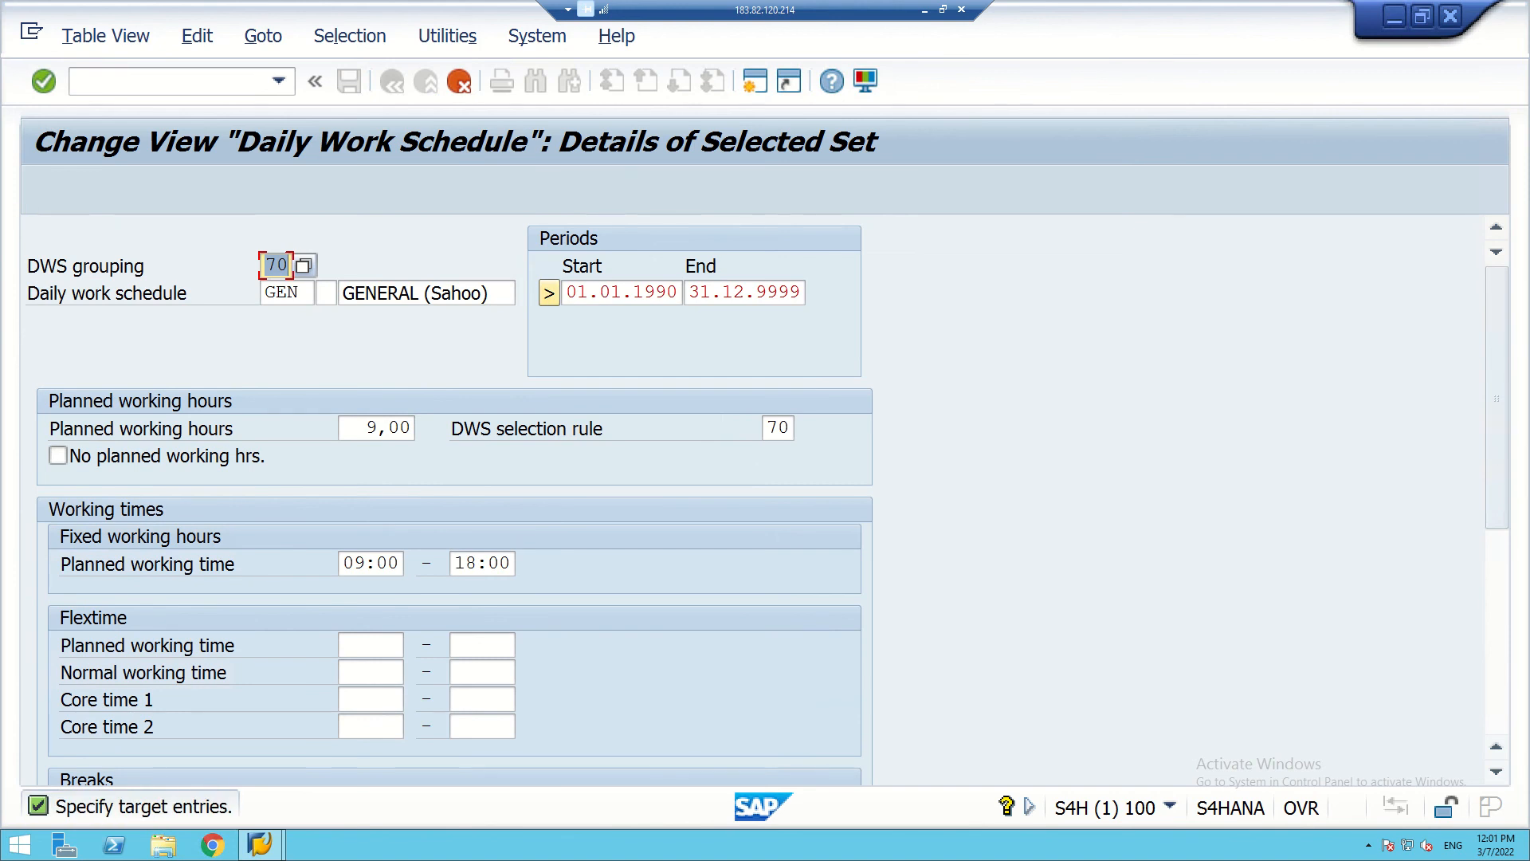
- Clear the schedule code GEN in the target entry of the second copied schedule
{"action": "left_click", "coordinate": [299, 292]}
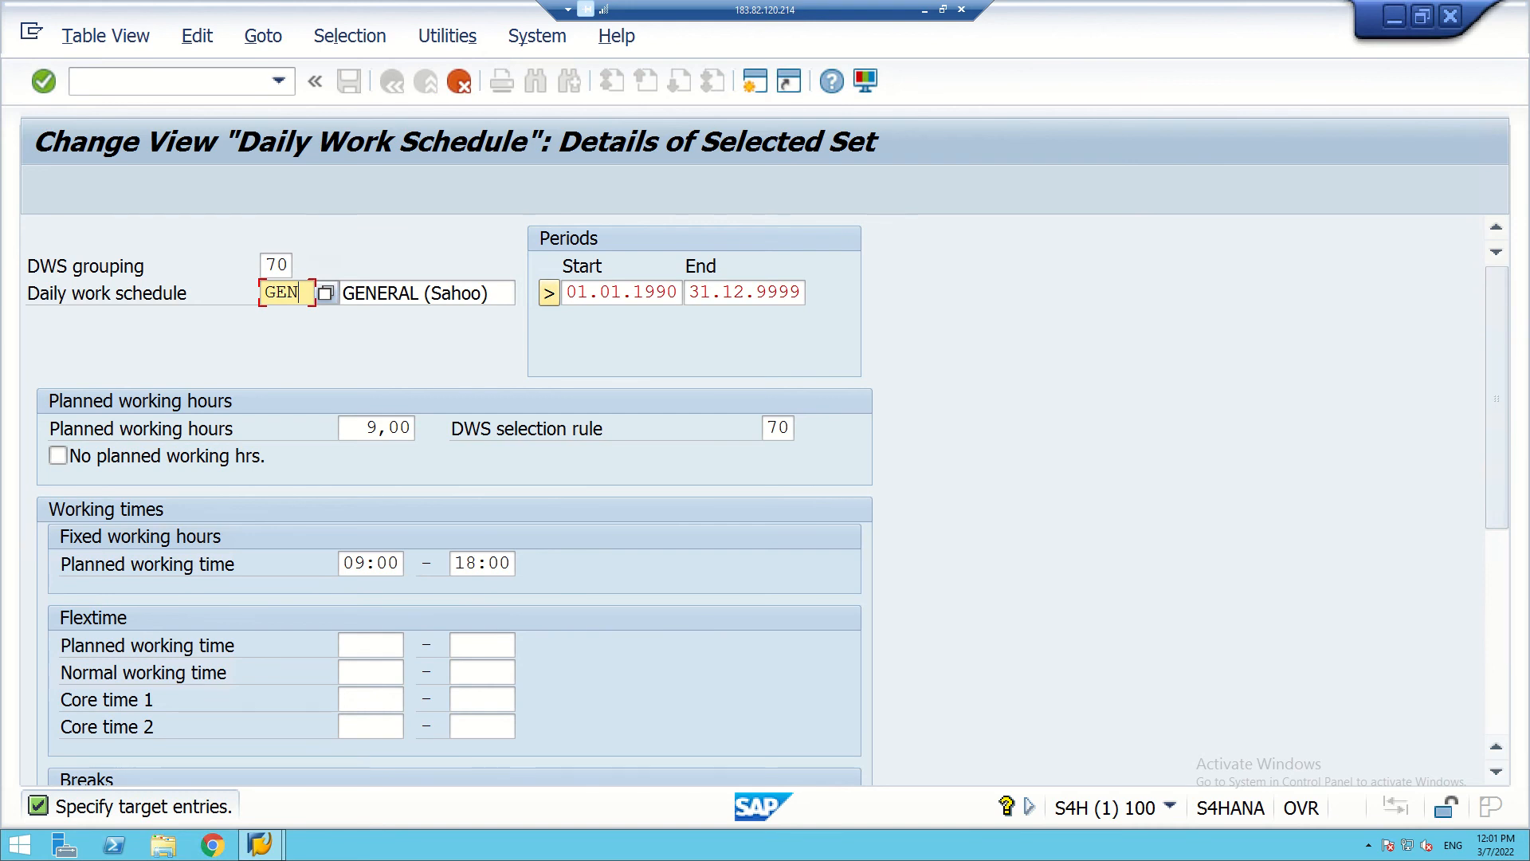
{"action": "key", "text": "BackSpace"}
{"action": "key", "text": "BackSpace"}
{"action": "key", "text": "BackSpace"}
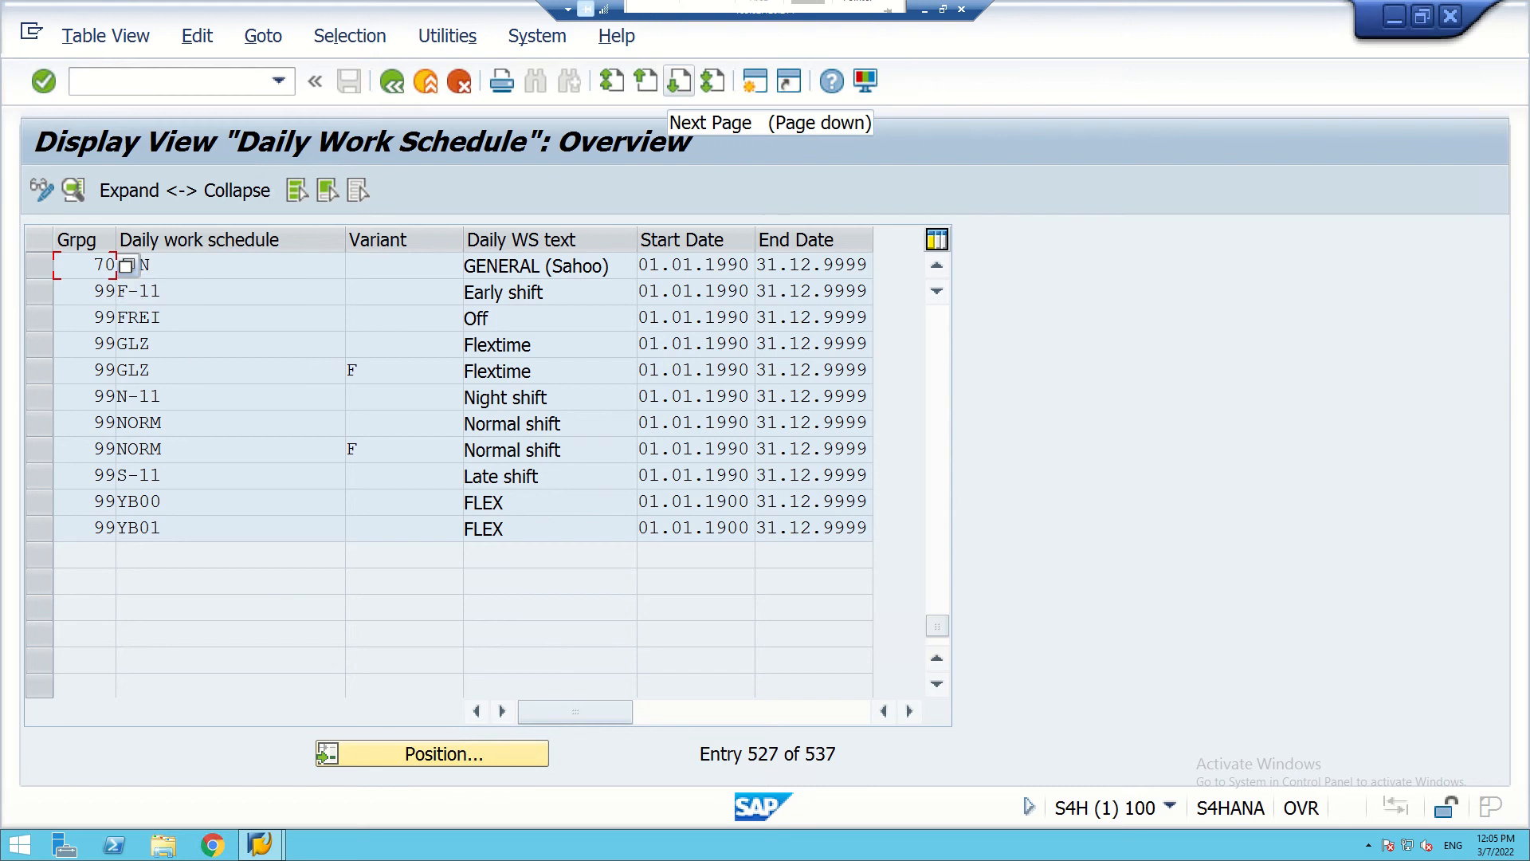
- Open grouping 70's GEN daily work schedule and review its planned hours, selection rule, working time and break schedule
{"action": "key", "text": "F2"}
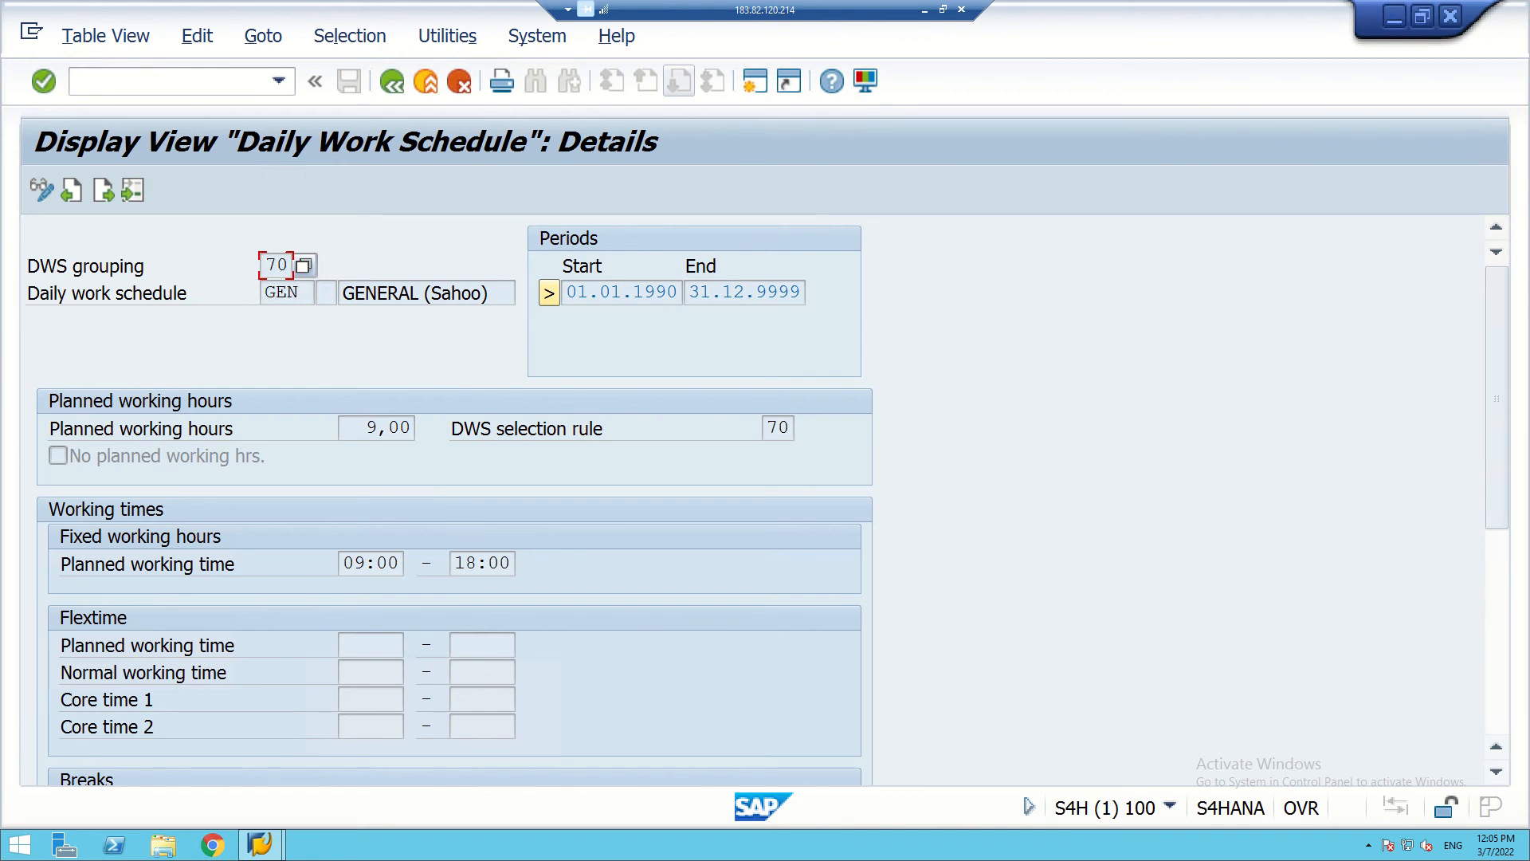
{"action": "scroll", "coordinate": [446, 500], "scroll_direction": "down", "scroll_amount": 5}
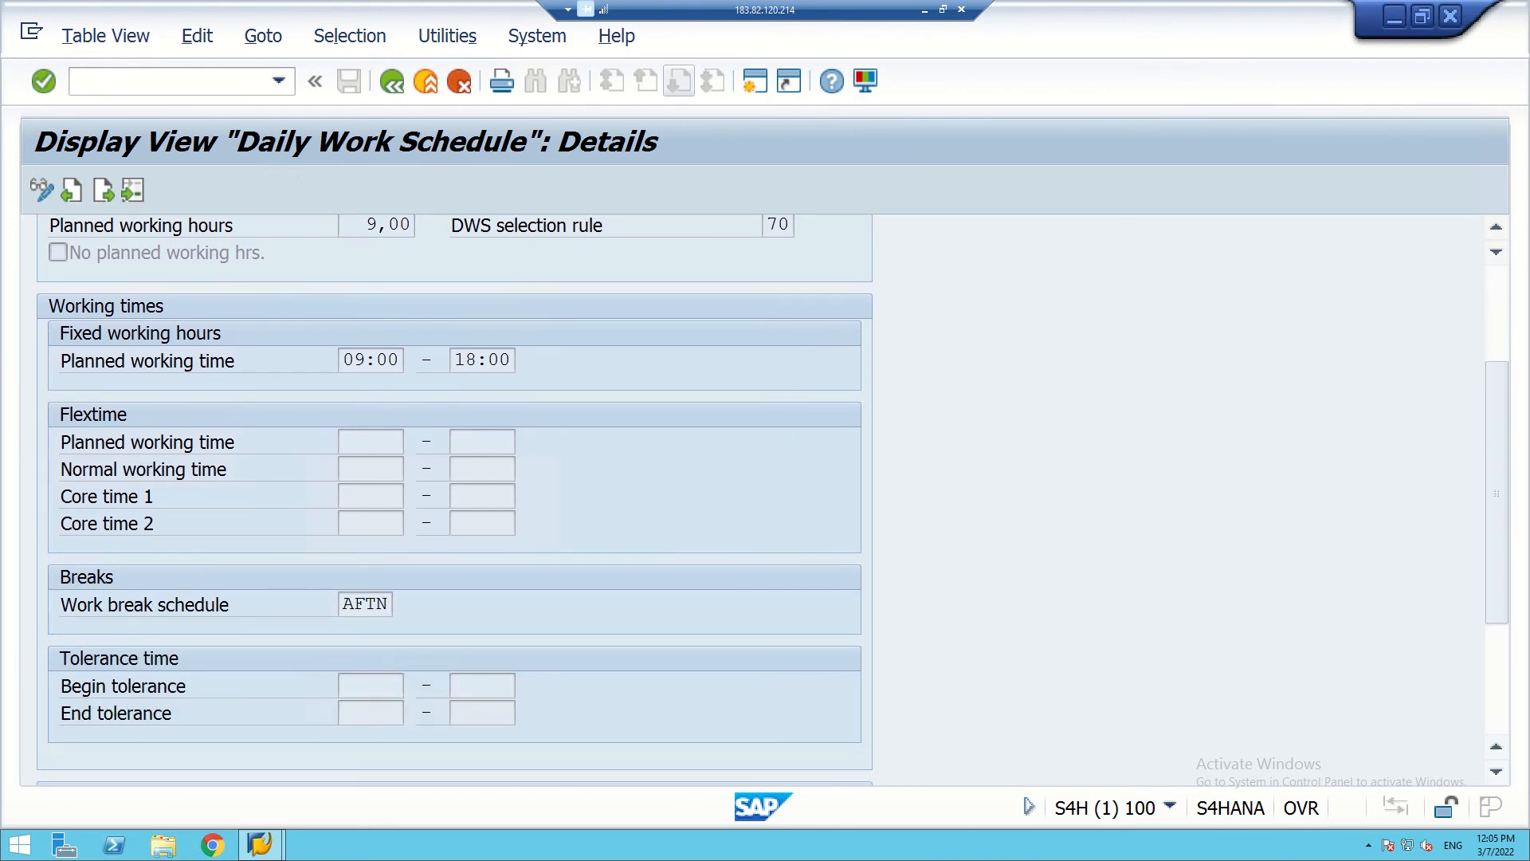
{"action": "scroll", "coordinate": [447, 499], "scroll_direction": "up", "scroll_amount": 1}
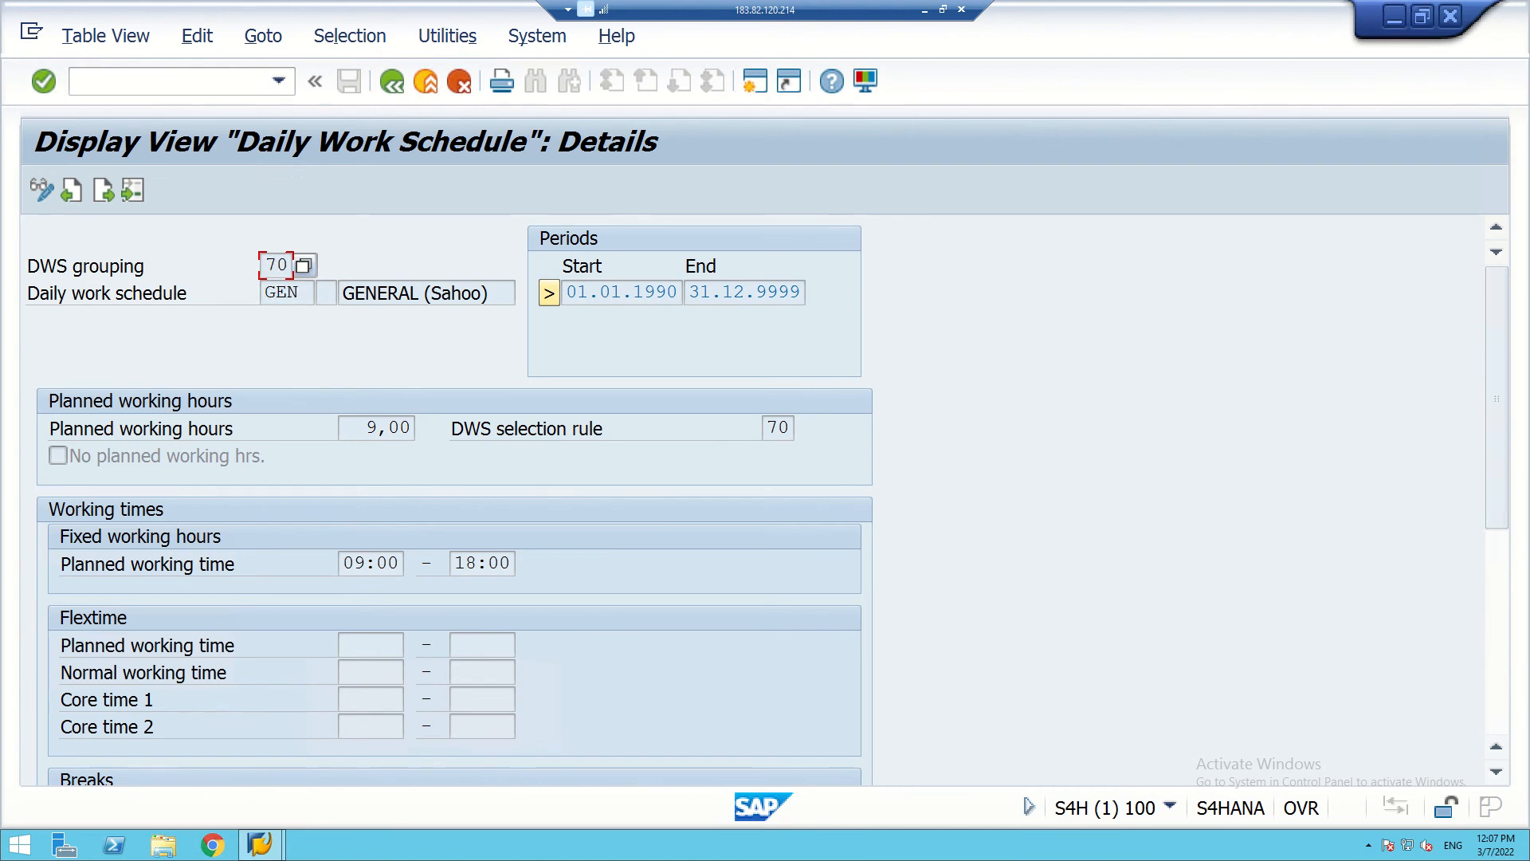
- Leave the daily work schedule view and open the period work schedule view V_T551A for maintenance
{"action": "key", "text": "F3"}
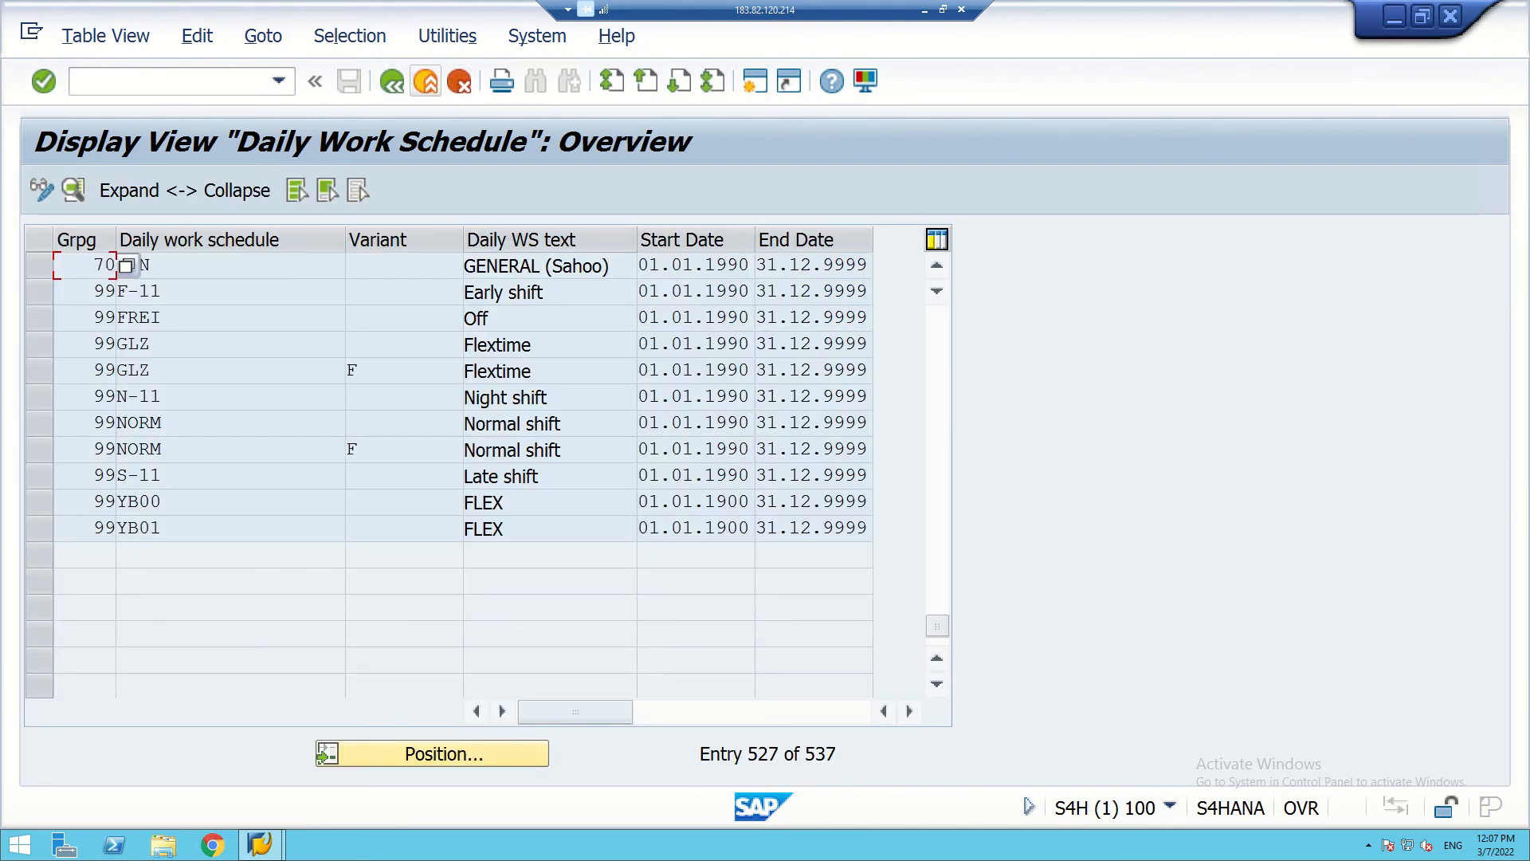
{"action": "left_click", "coordinate": [391, 80]}
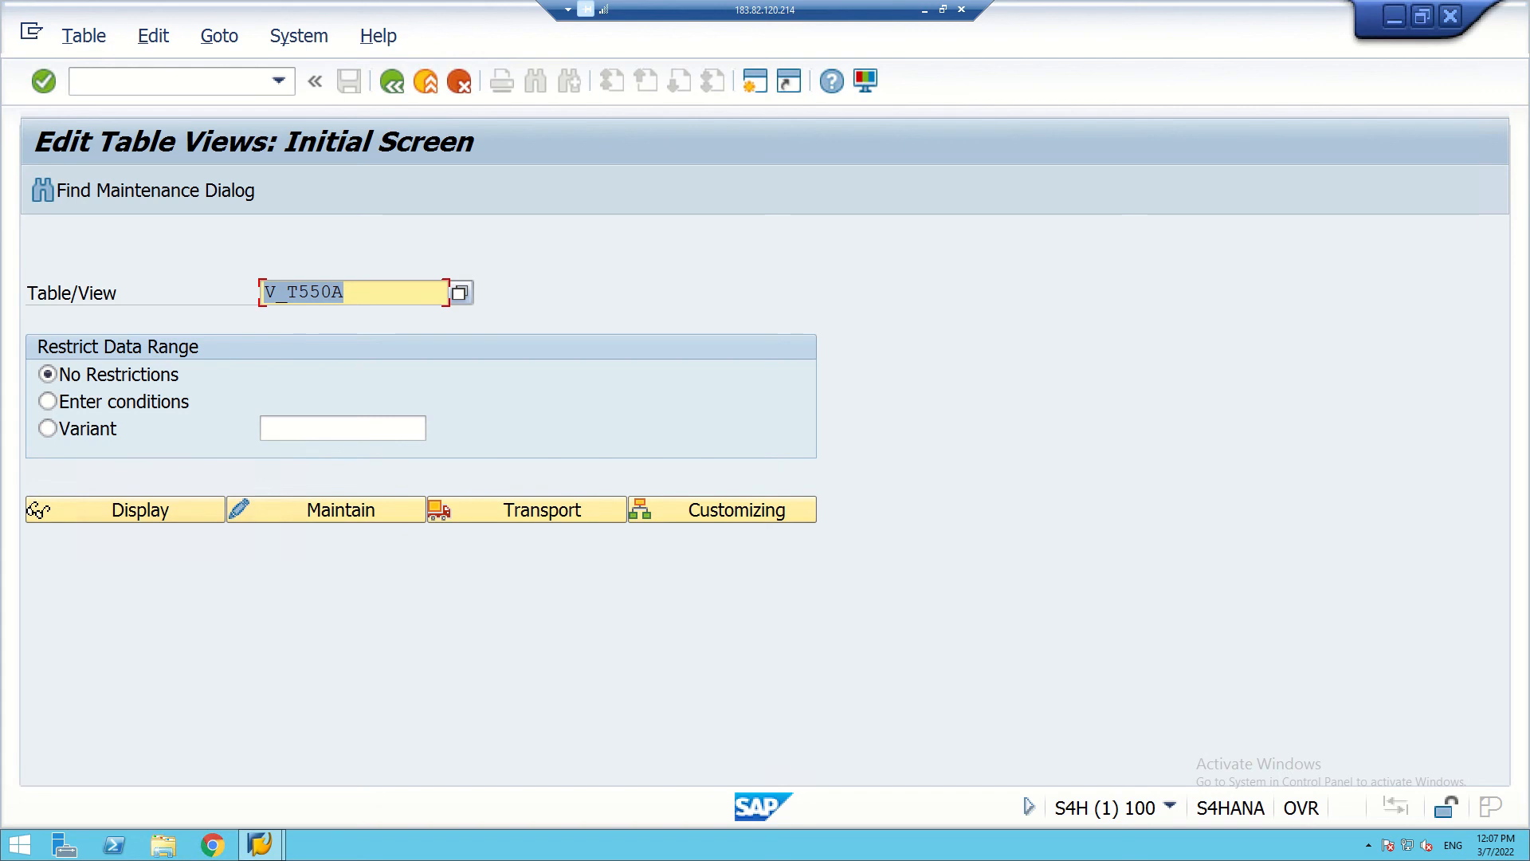
{"action": "left_click", "coordinate": [345, 293]}
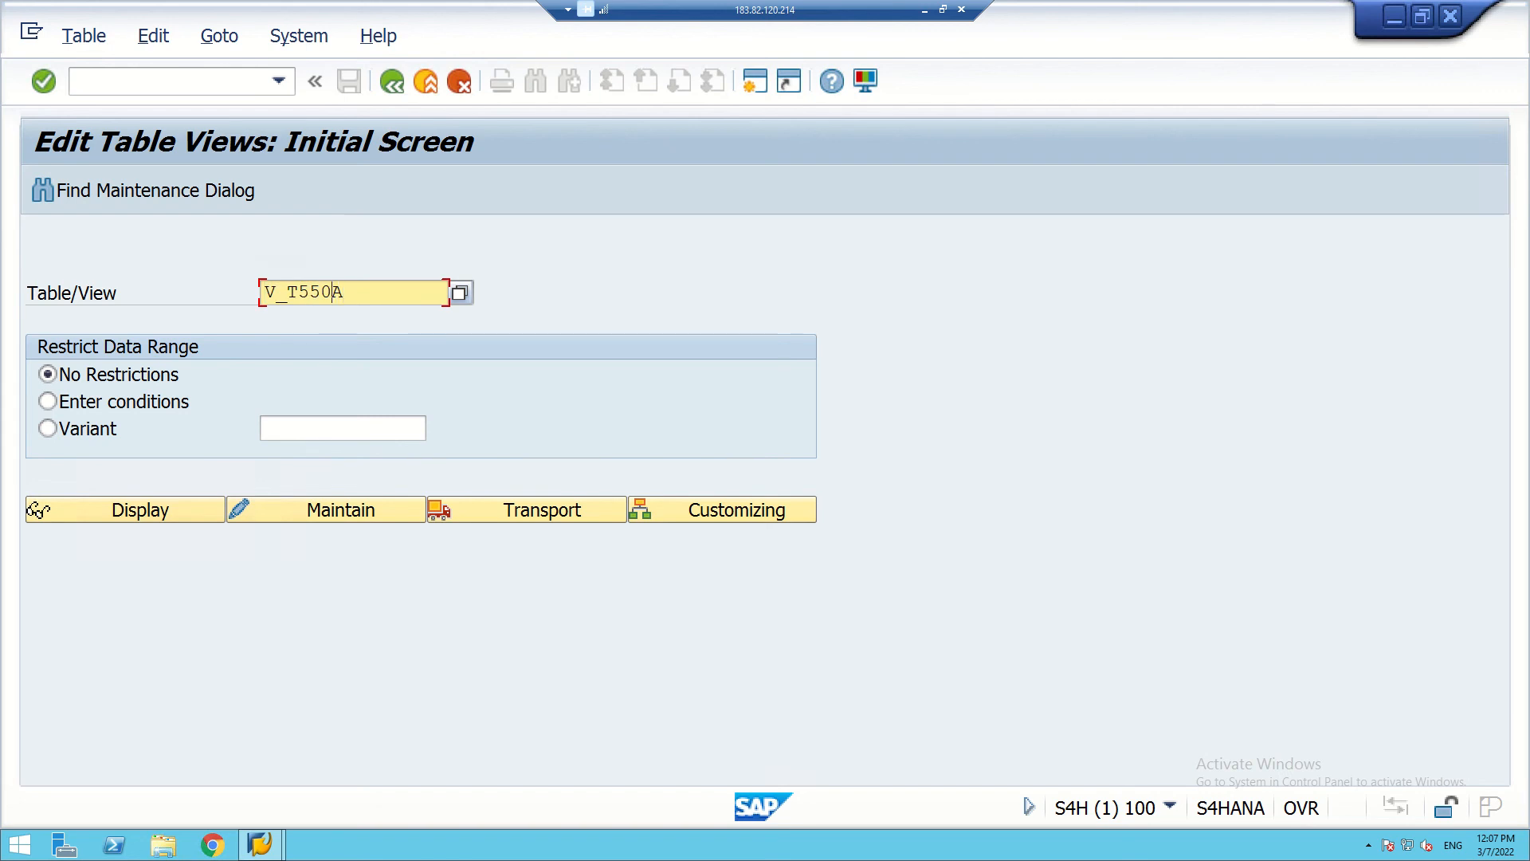
{"action": "key", "text": "BackSpace"}
{"action": "type", "text": "1"}
{"action": "left_click", "coordinate": [327, 510]}
{"action": "left_click", "coordinate": [327, 508]}
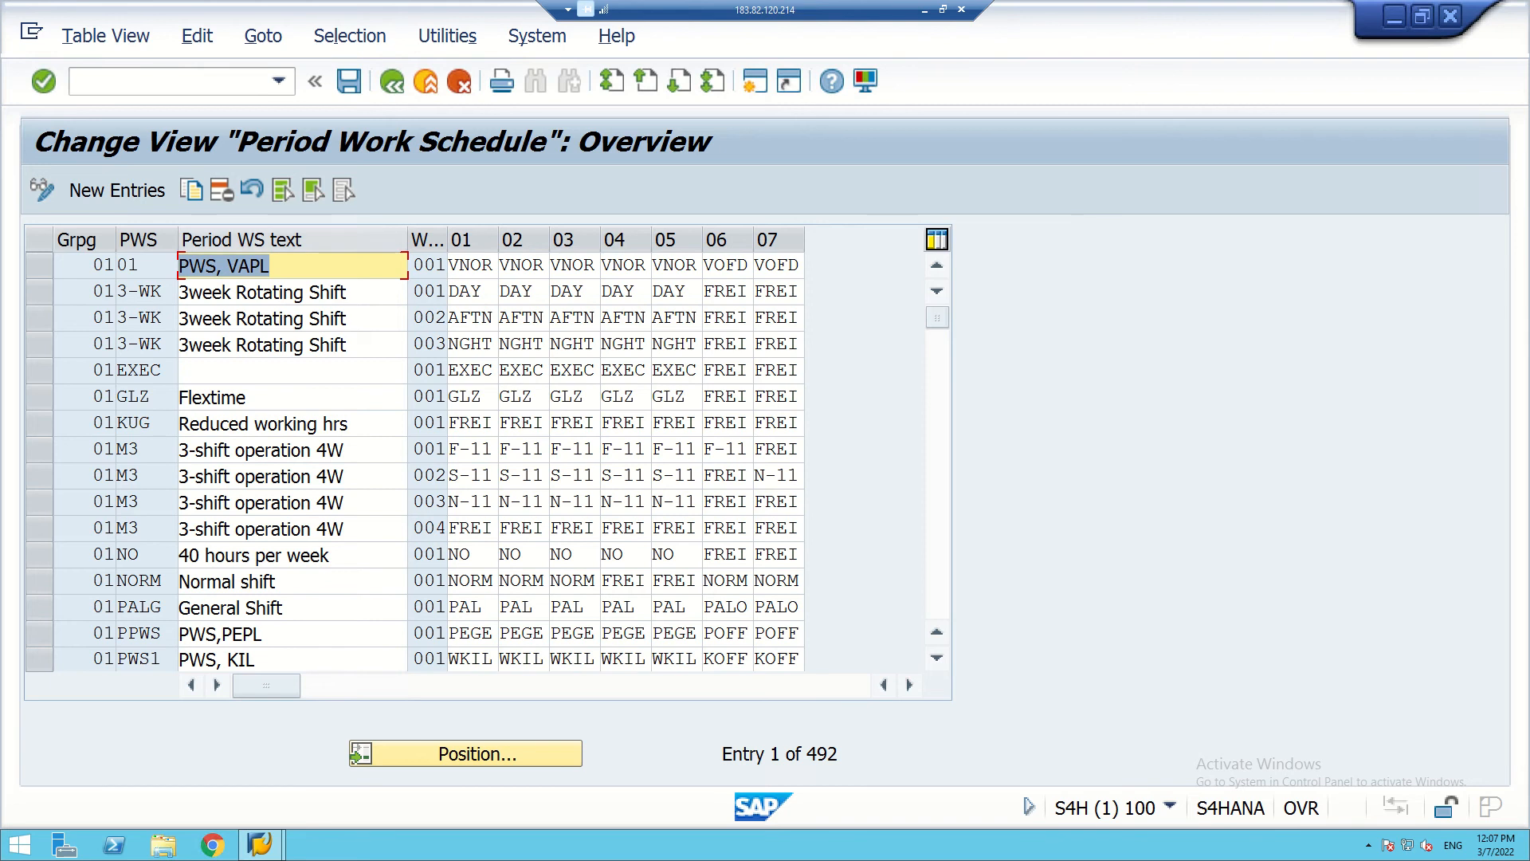
- Copy grouping 01's period work schedule 01 (PWS, VAPL) and set the copy's grouping to 70
{"action": "left_click", "coordinate": [39, 265]}
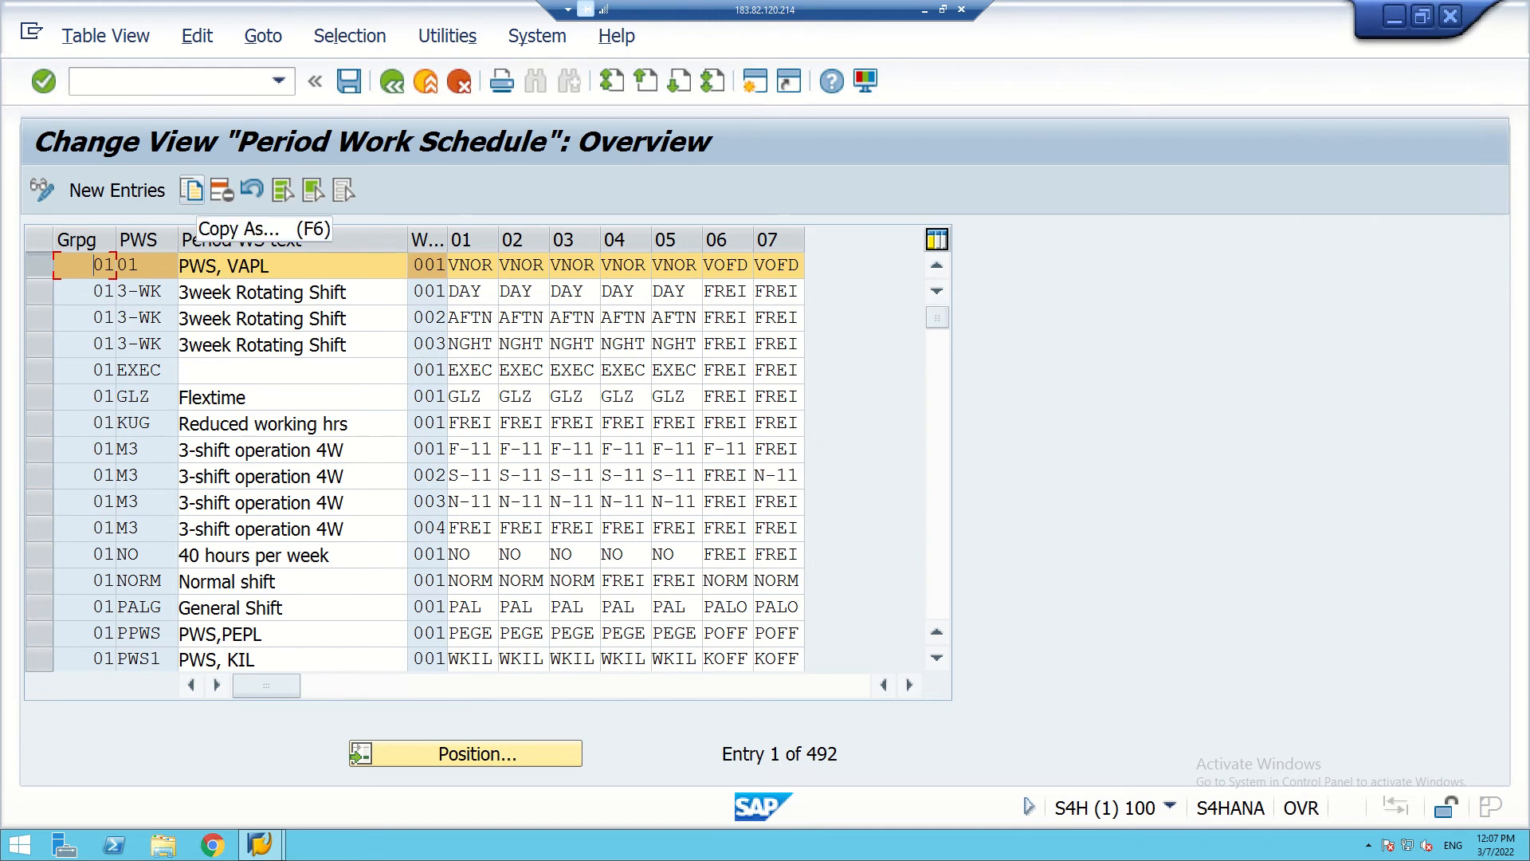
{"action": "left_click", "coordinate": [192, 190]}
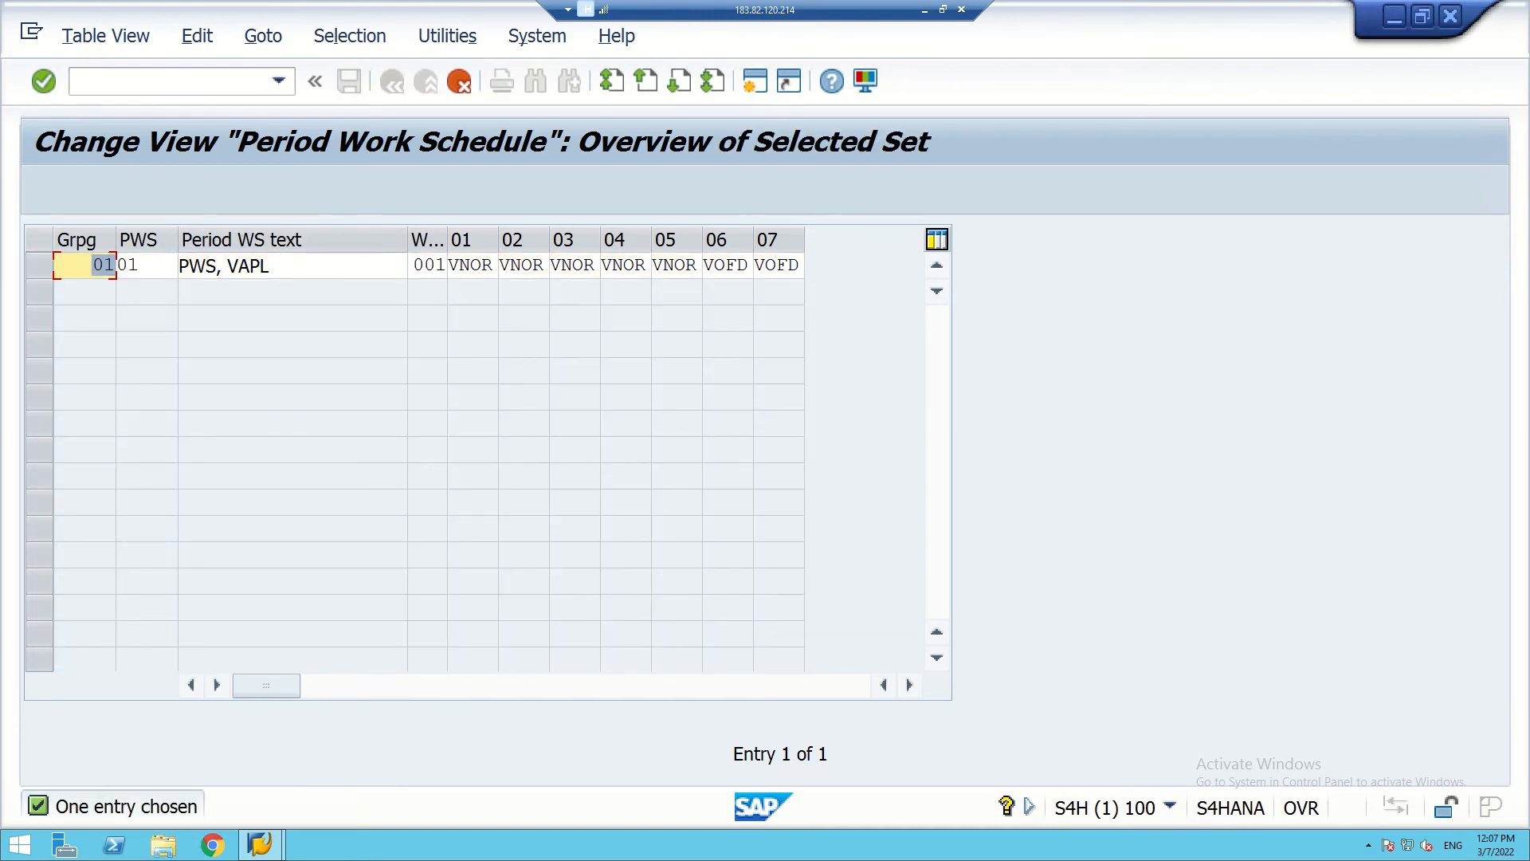
{"action": "type", "text": "70"}
- Replace the copied period schedule's text with GENERAL SHIFT, followed by an opening parenthesis and the person's surname
{"action": "left_click_drag", "start_coordinate": [276, 266], "coordinate": [189, 266]}
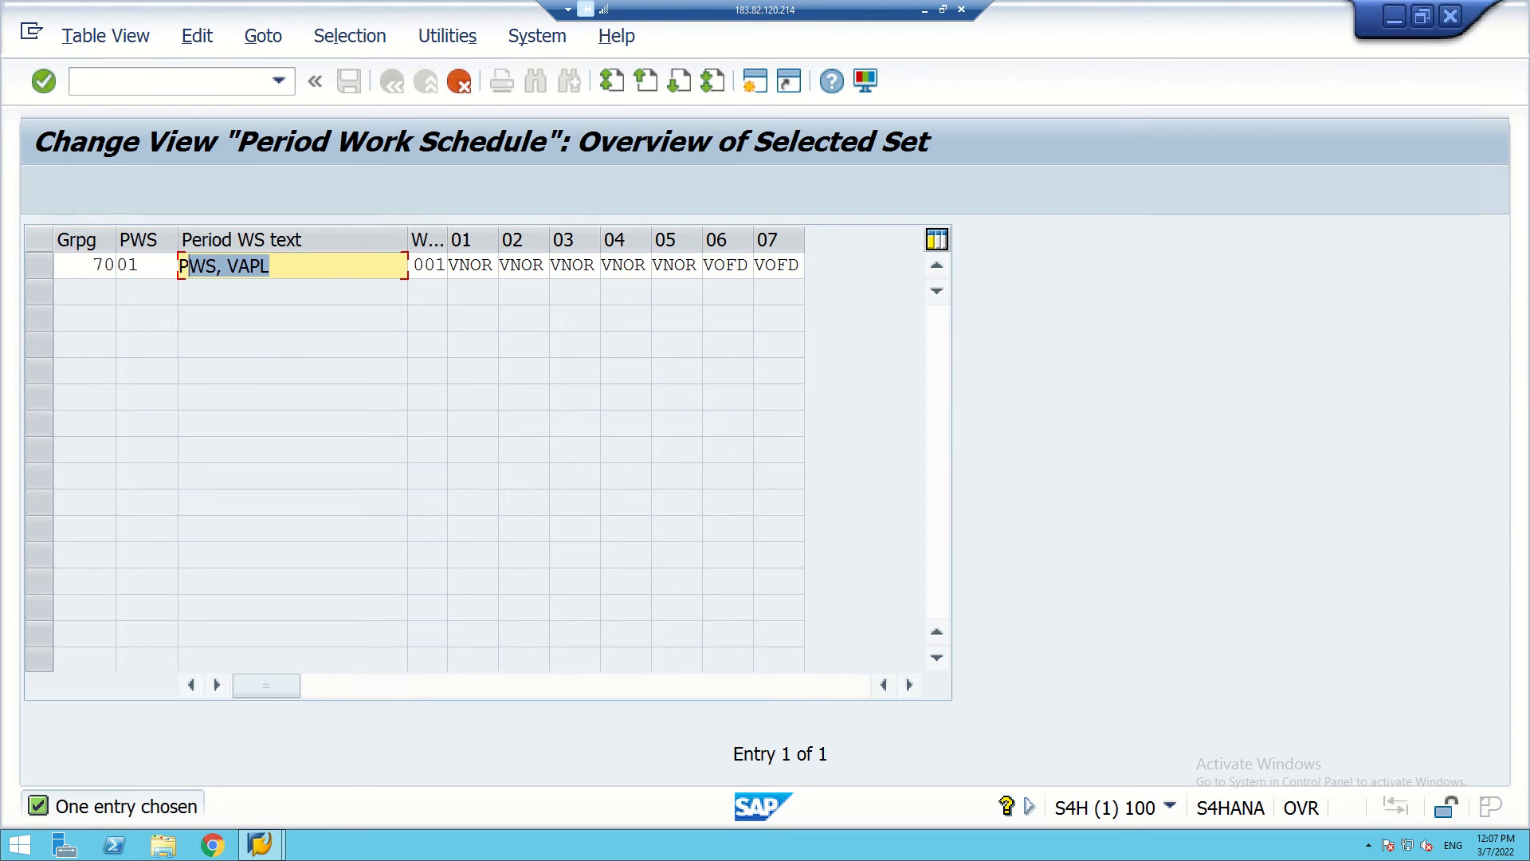
{"action": "key", "text": "BackSpace"}
{"action": "key", "text": "BackSpace"}
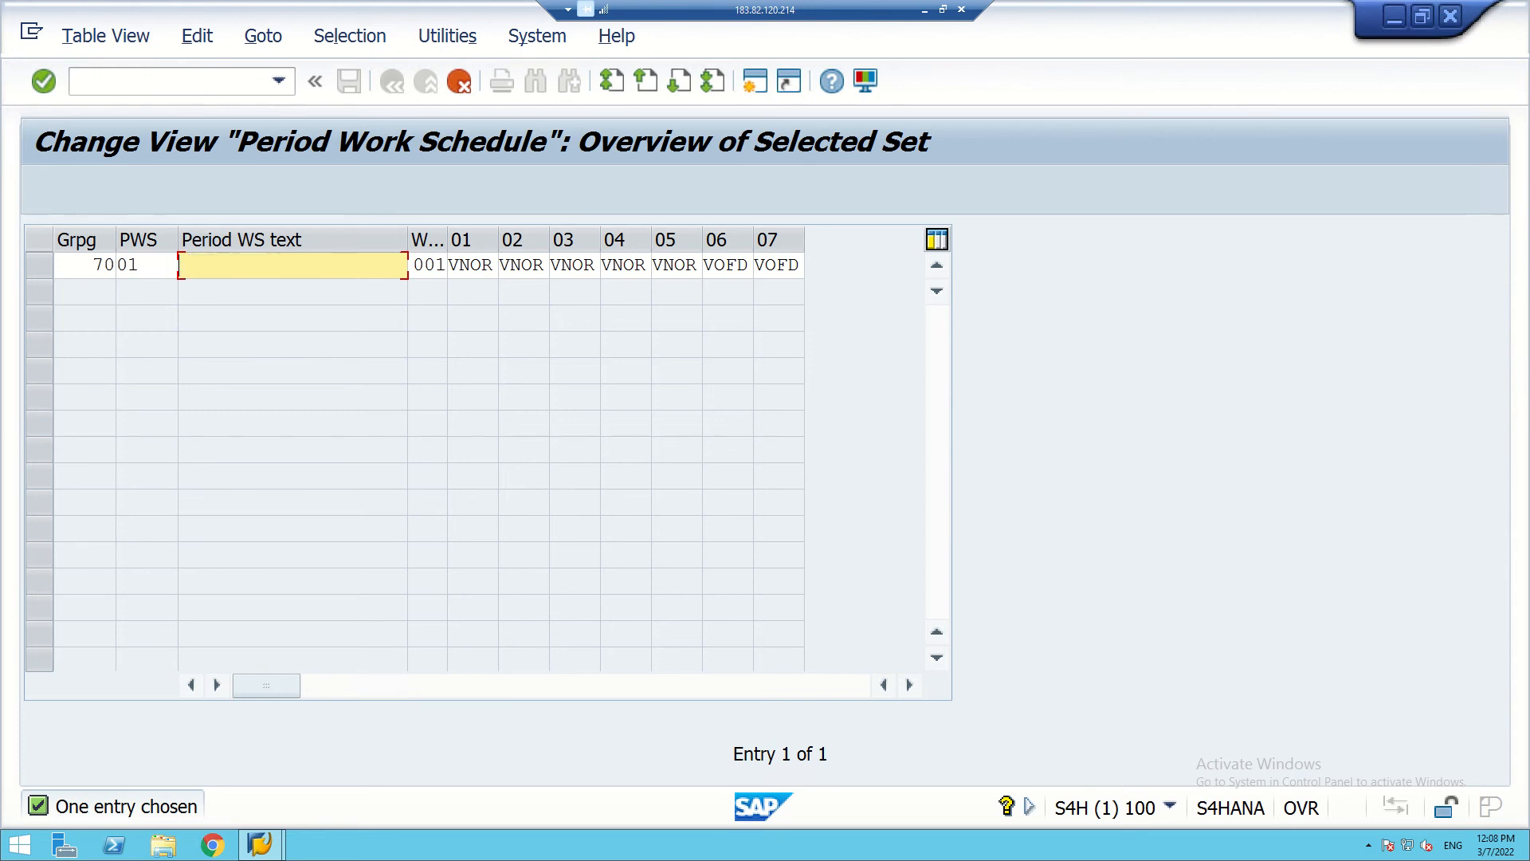
{"action": "type", "text": "GEMER"}
{"action": "type", "text": "A"}
{"action": "type", "text": ";"}
{"action": "key", "text": "BackSpace"}
{"action": "key", "text": "BackSpace"}
{"action": "key", "text": "BackSpace"}
{"action": "key", "text": "BackSpace"}
{"action": "key", "text": "BackSpace"}
{"action": "type", "text": "NERAL"}
{"action": "type", "text": "SHIFT ("}
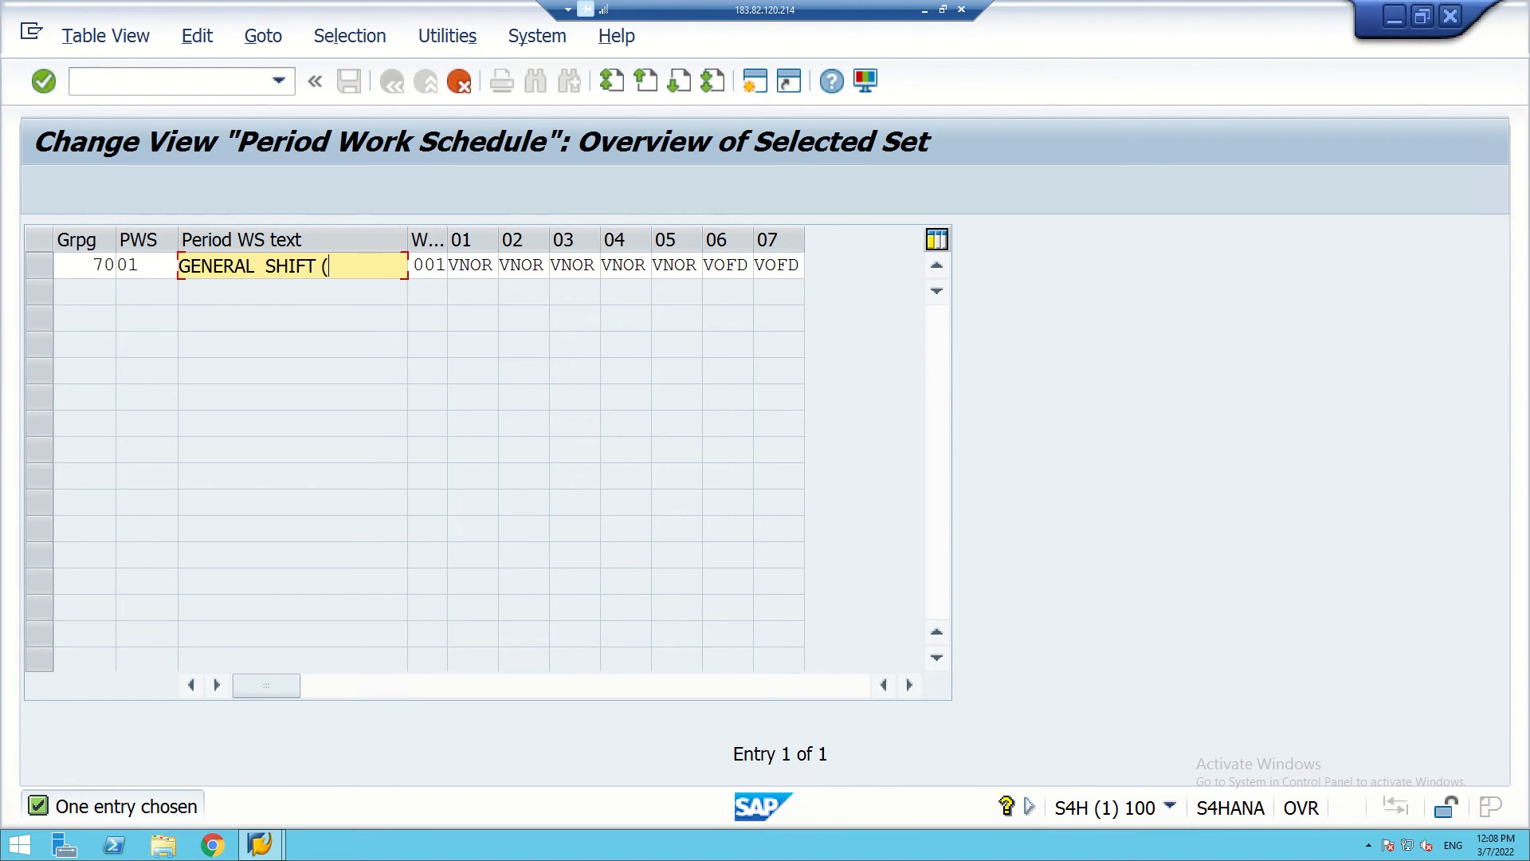
{"action": "type", "text": "SAHO"}
{"action": "key", "text": "BackSpace"}
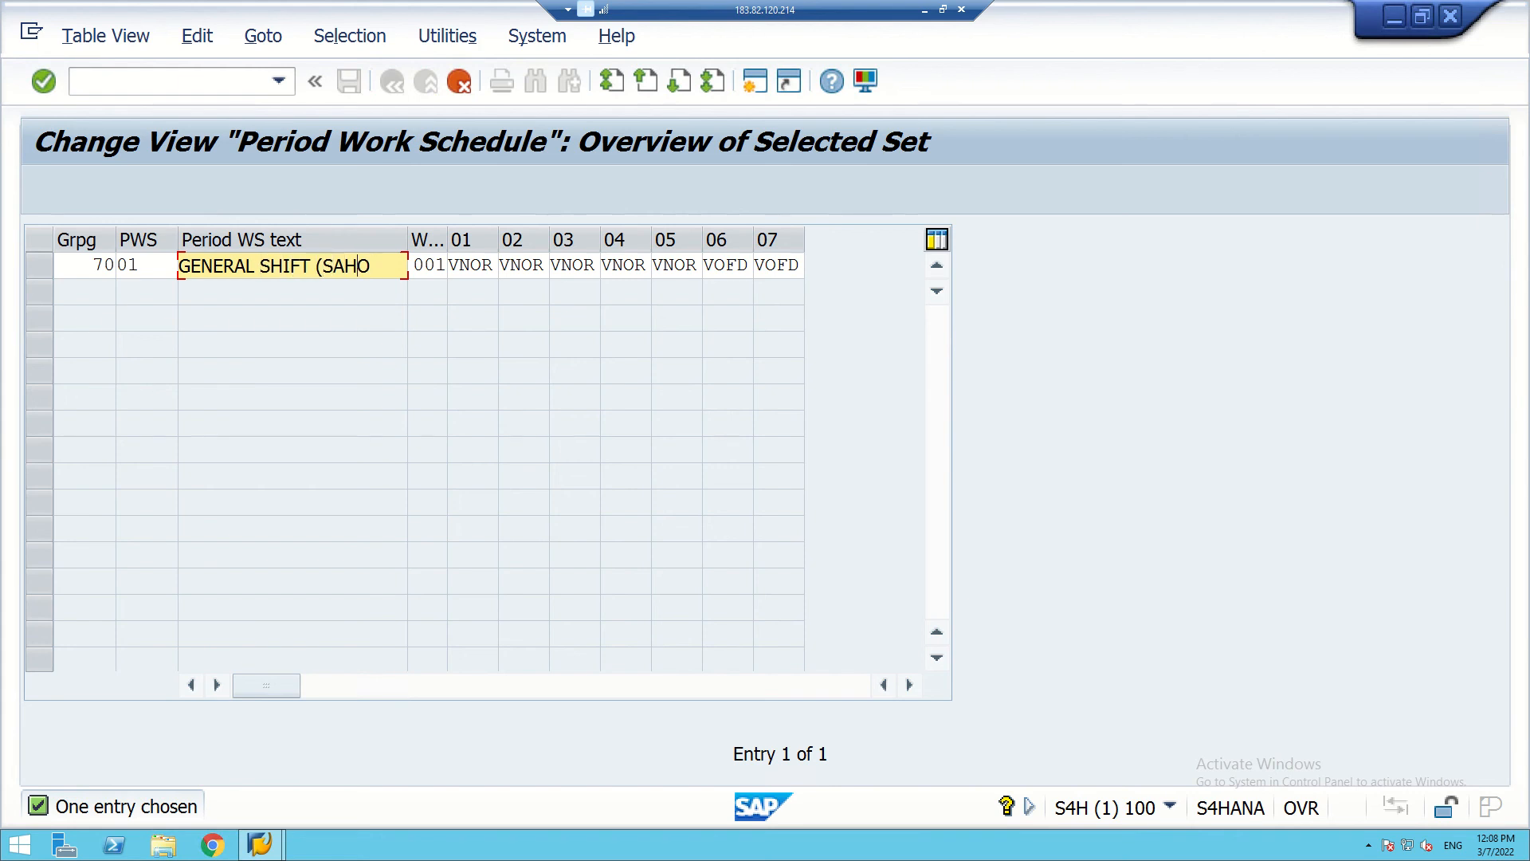
{"action": "type", "text": "O"}
- Clear the period work schedule code in the copied grouping 70 entry
{"action": "left_click", "coordinate": [147, 265]}
{"action": "key", "text": "BackSpace"}
{"action": "key", "text": "BackSpace"}
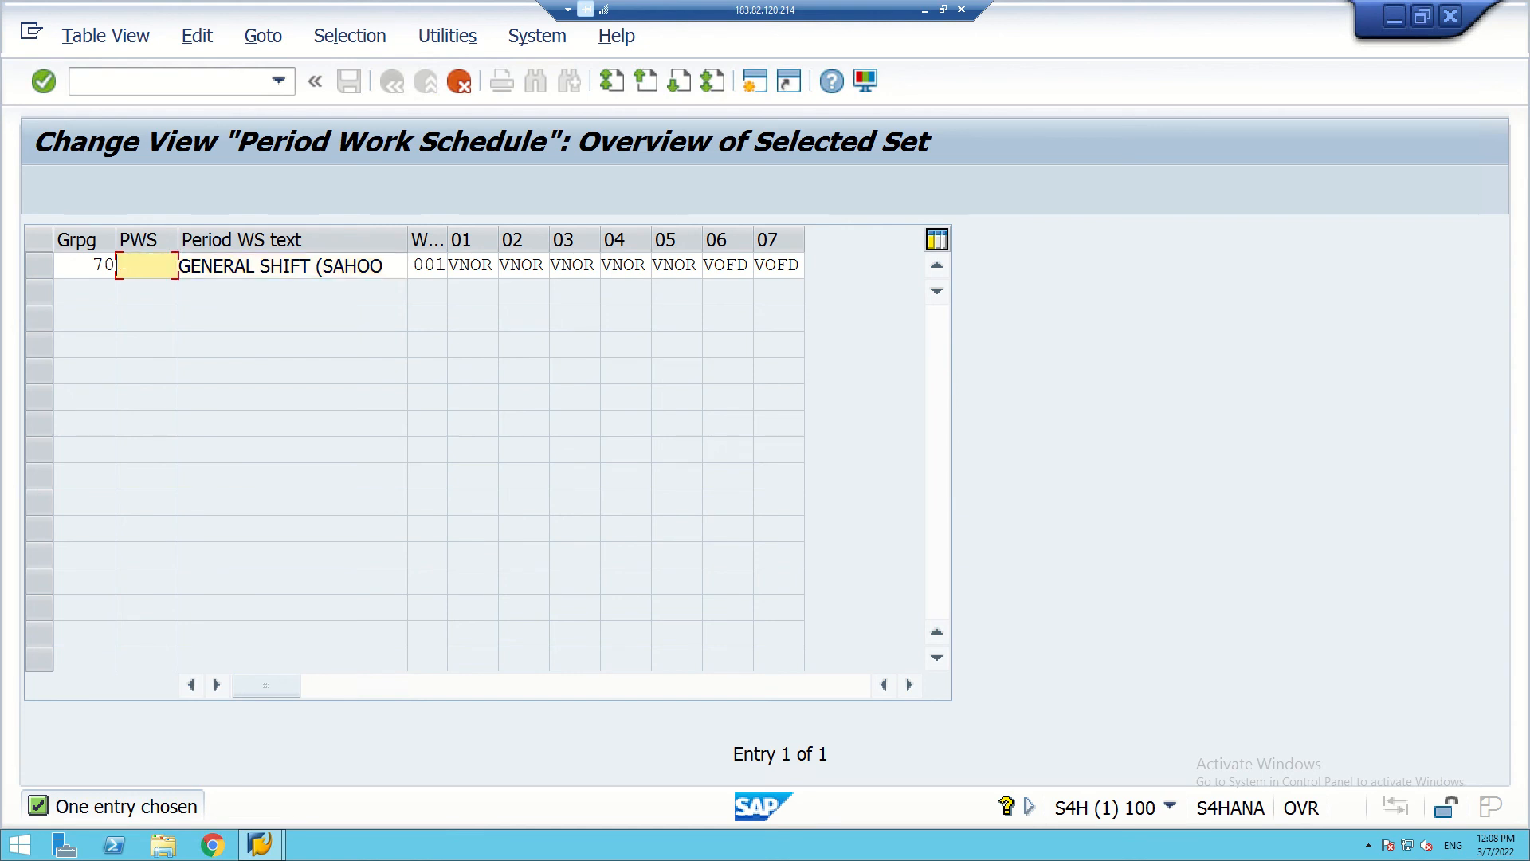
- Enter GEN as the copied entry's period work schedule code and assign daily work schedule GEN to day 01
{"action": "type", "text": "GEN"}
{"action": "left_click_drag", "start_coordinate": [449, 266], "coordinate": [493, 266]}
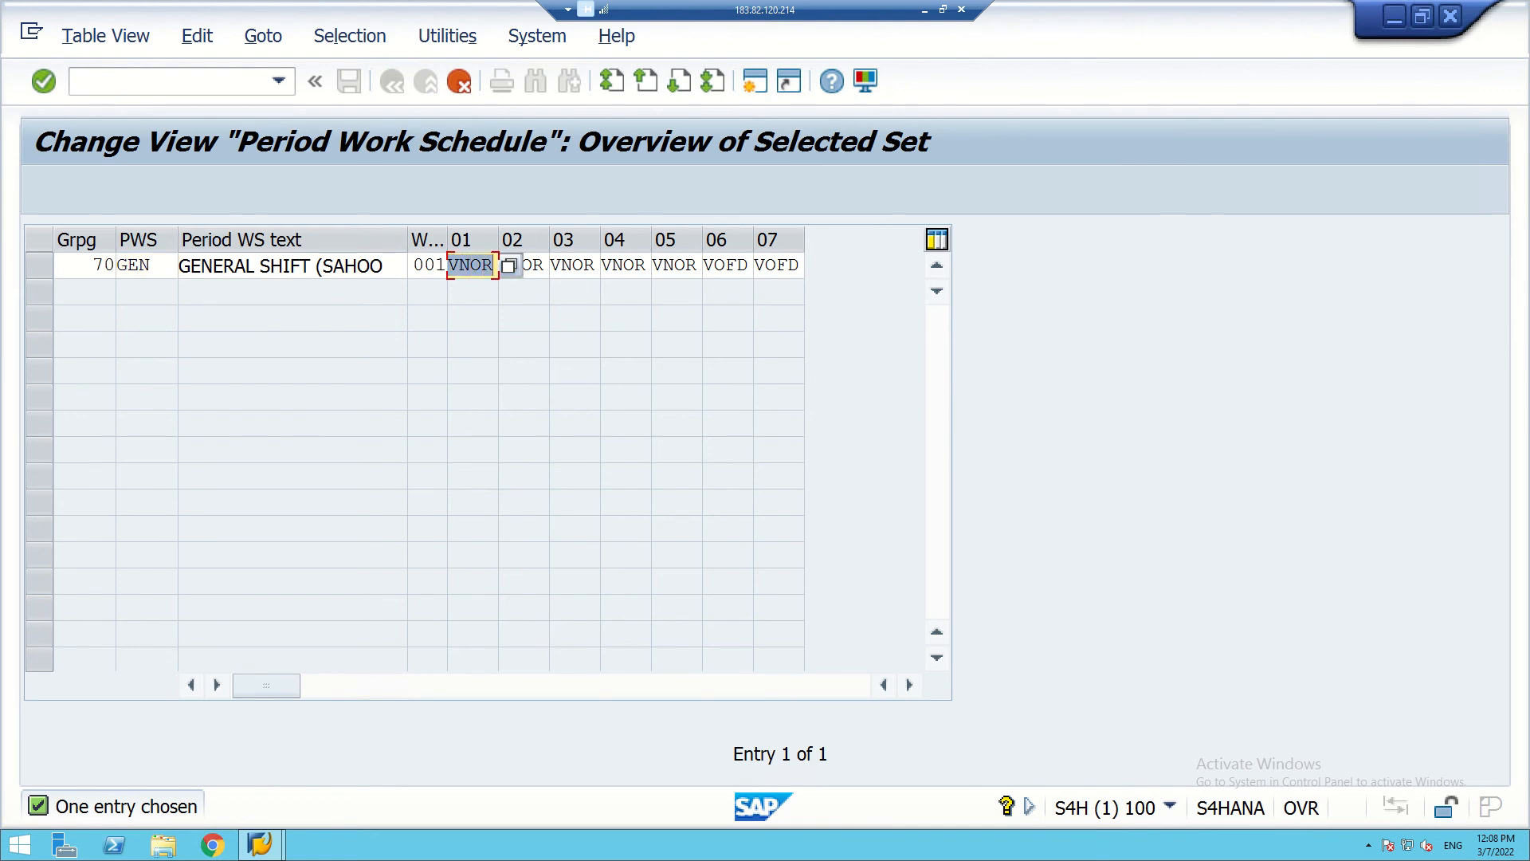
{"action": "type", "text": "GEN"}
{"action": "key", "text": "F4"}
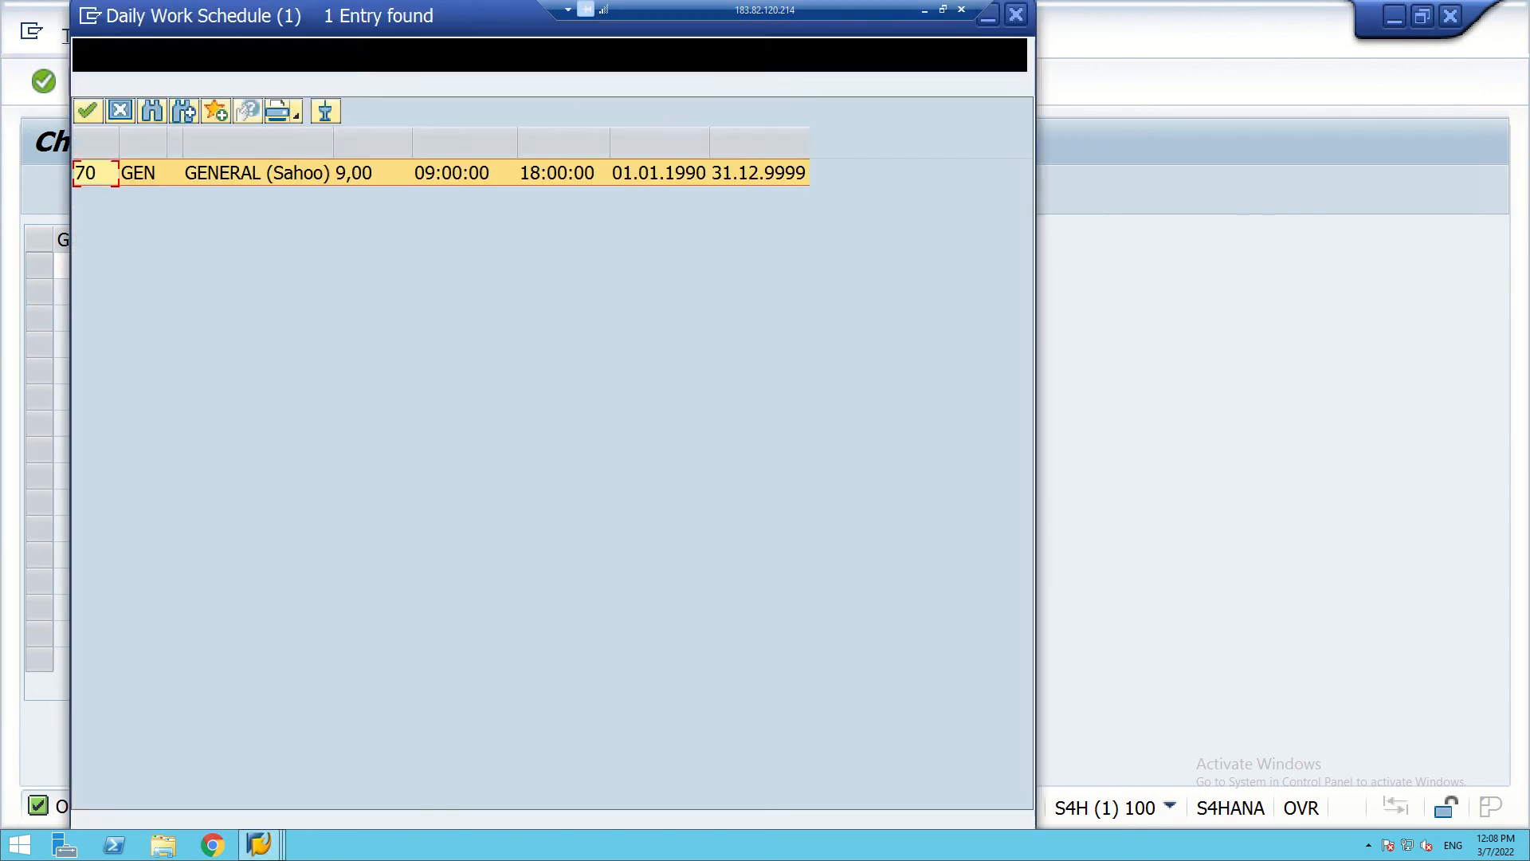
{"action": "key", "text": "Return"}
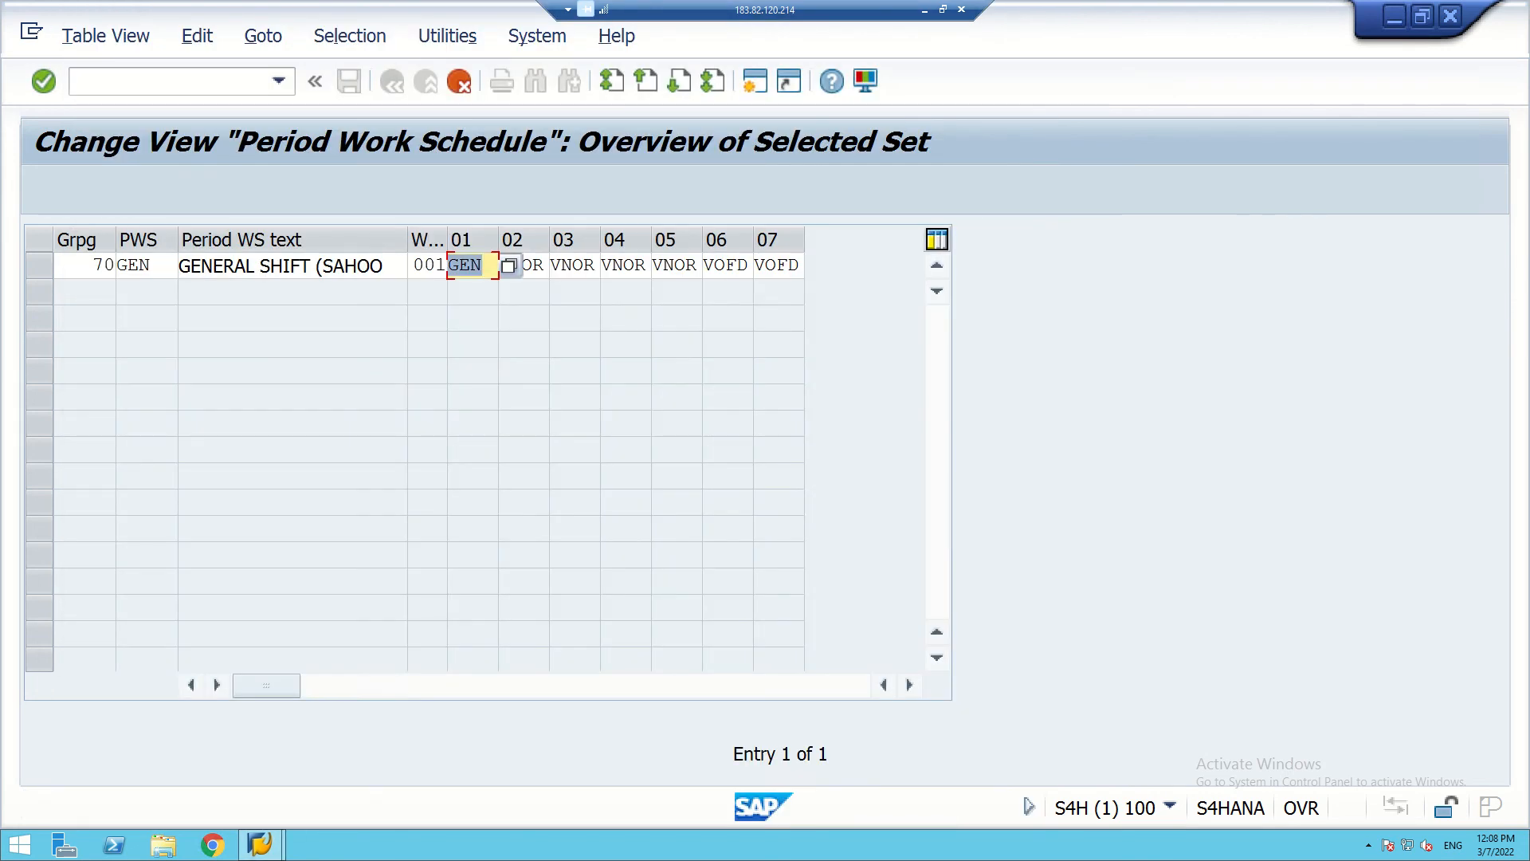
- Assign daily work schedule GEN to days 02 and 03 of the new period work schedule
{"action": "left_click", "coordinate": [533, 265]}
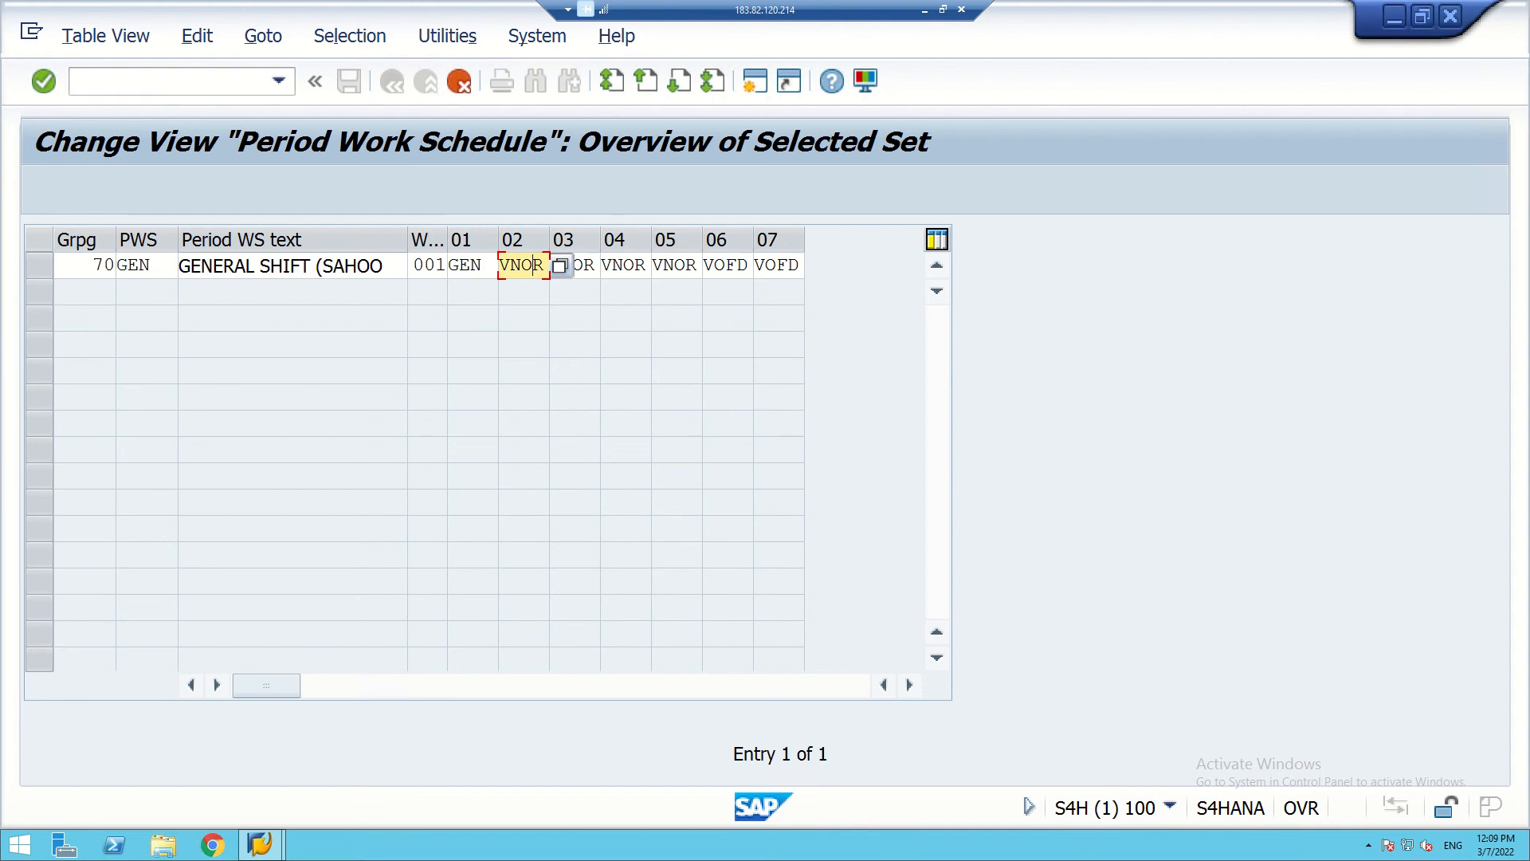
{"action": "left_click", "coordinate": [561, 265]}
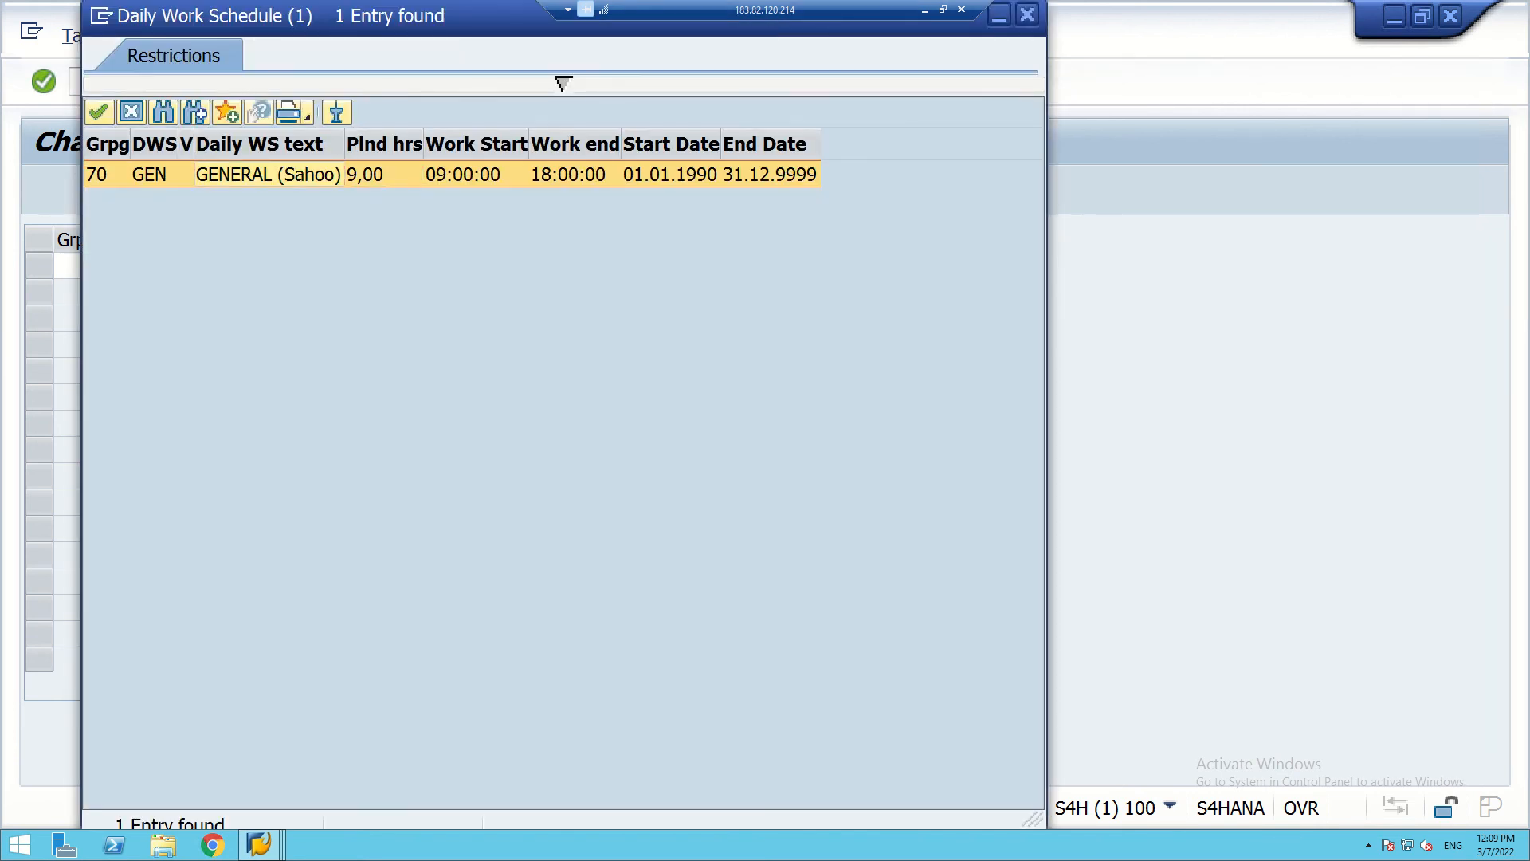
{"action": "key", "text": "Return"}
{"action": "left_click", "coordinate": [584, 266]}
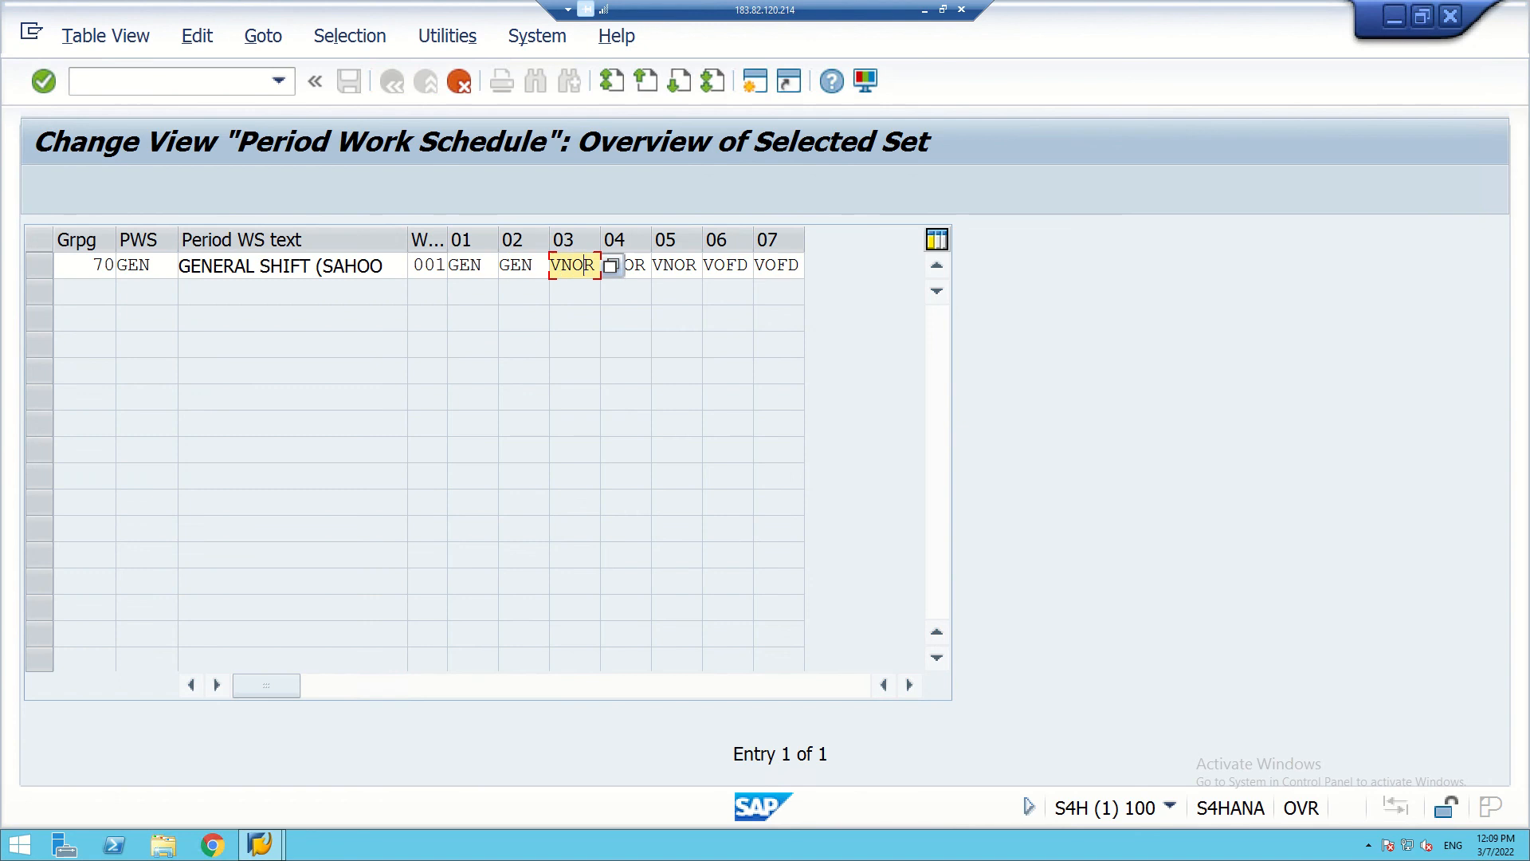
{"action": "left_click", "coordinate": [612, 266]}
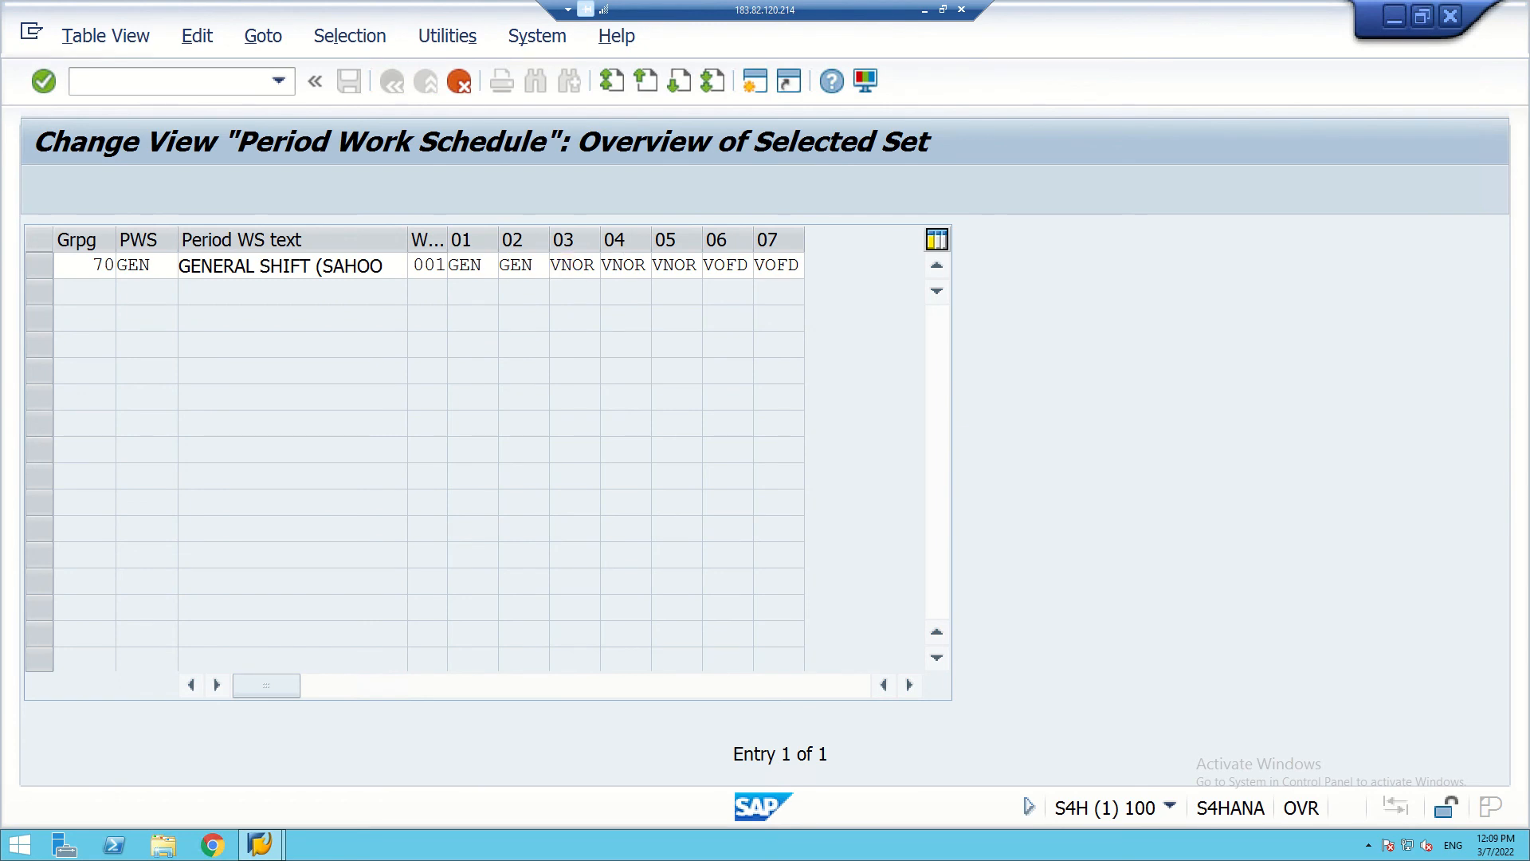
{"action": "double_click", "coordinate": [281, 175]}
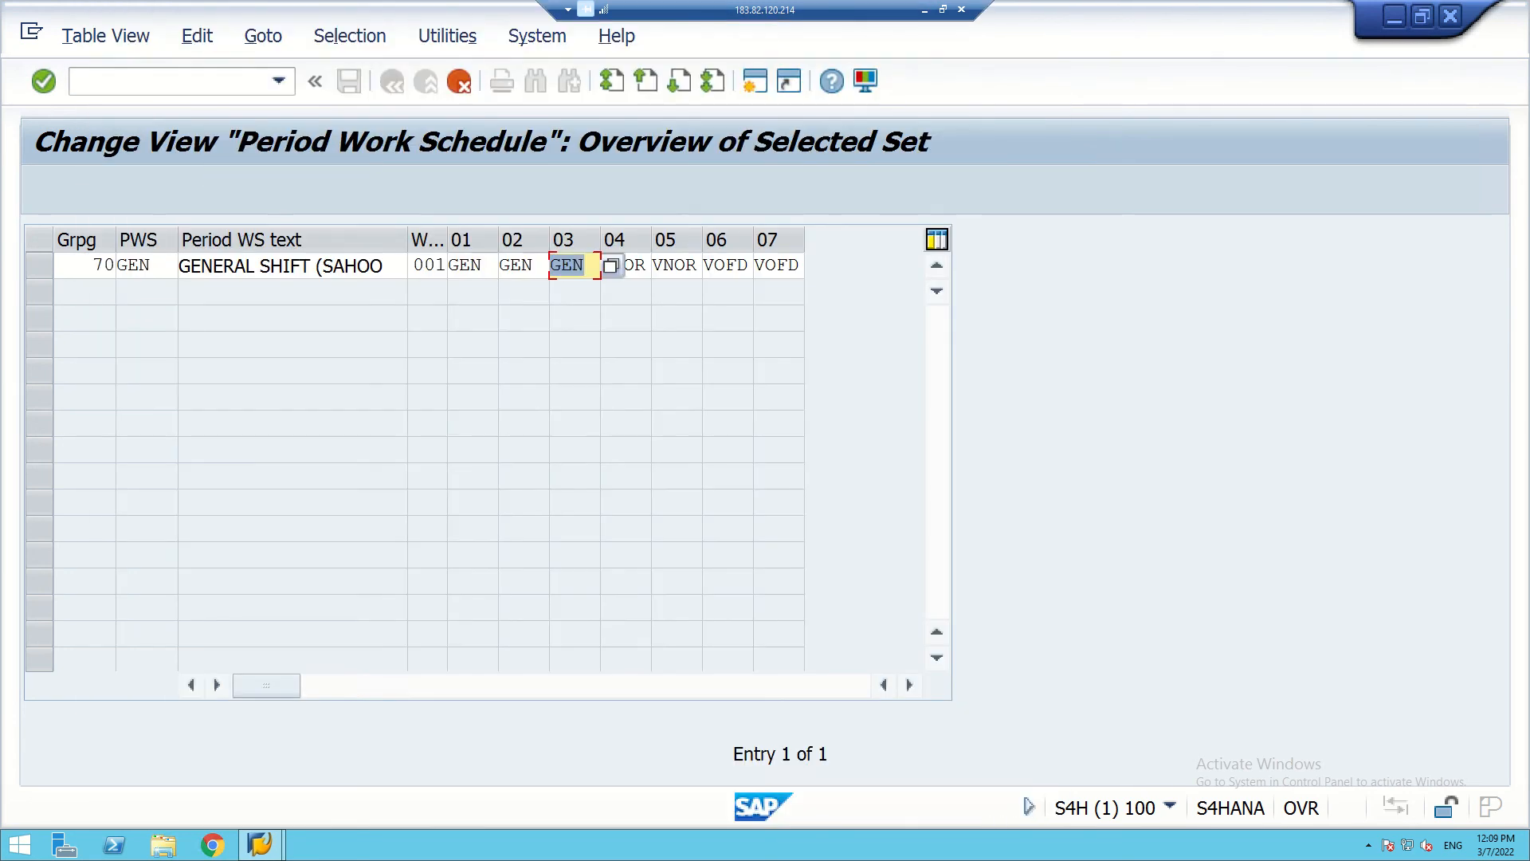
{"action": "left_click", "coordinate": [610, 266]}
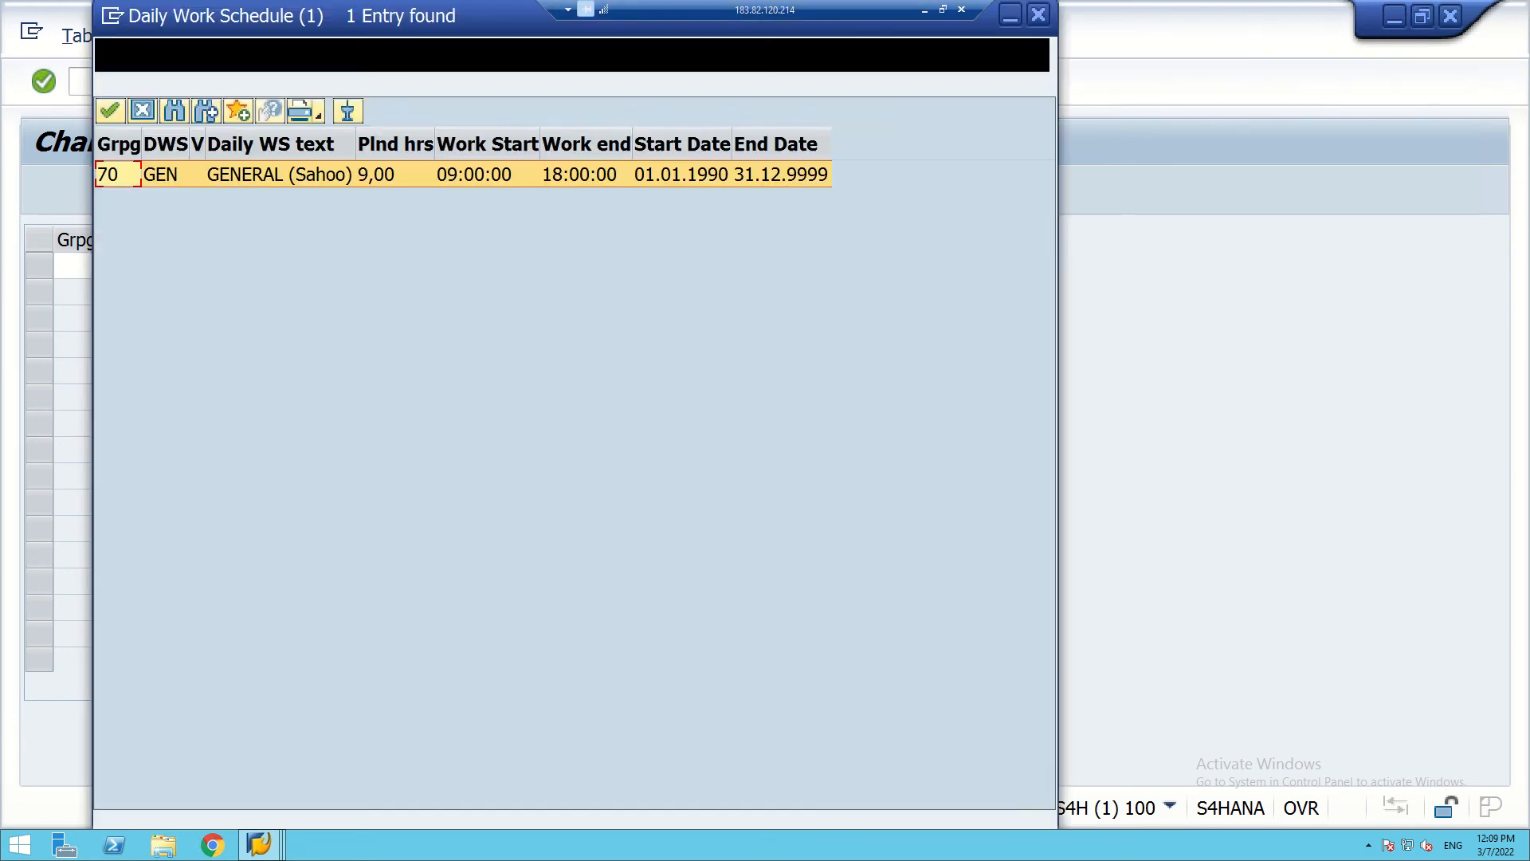
{"action": "double_click", "coordinate": [395, 175]}
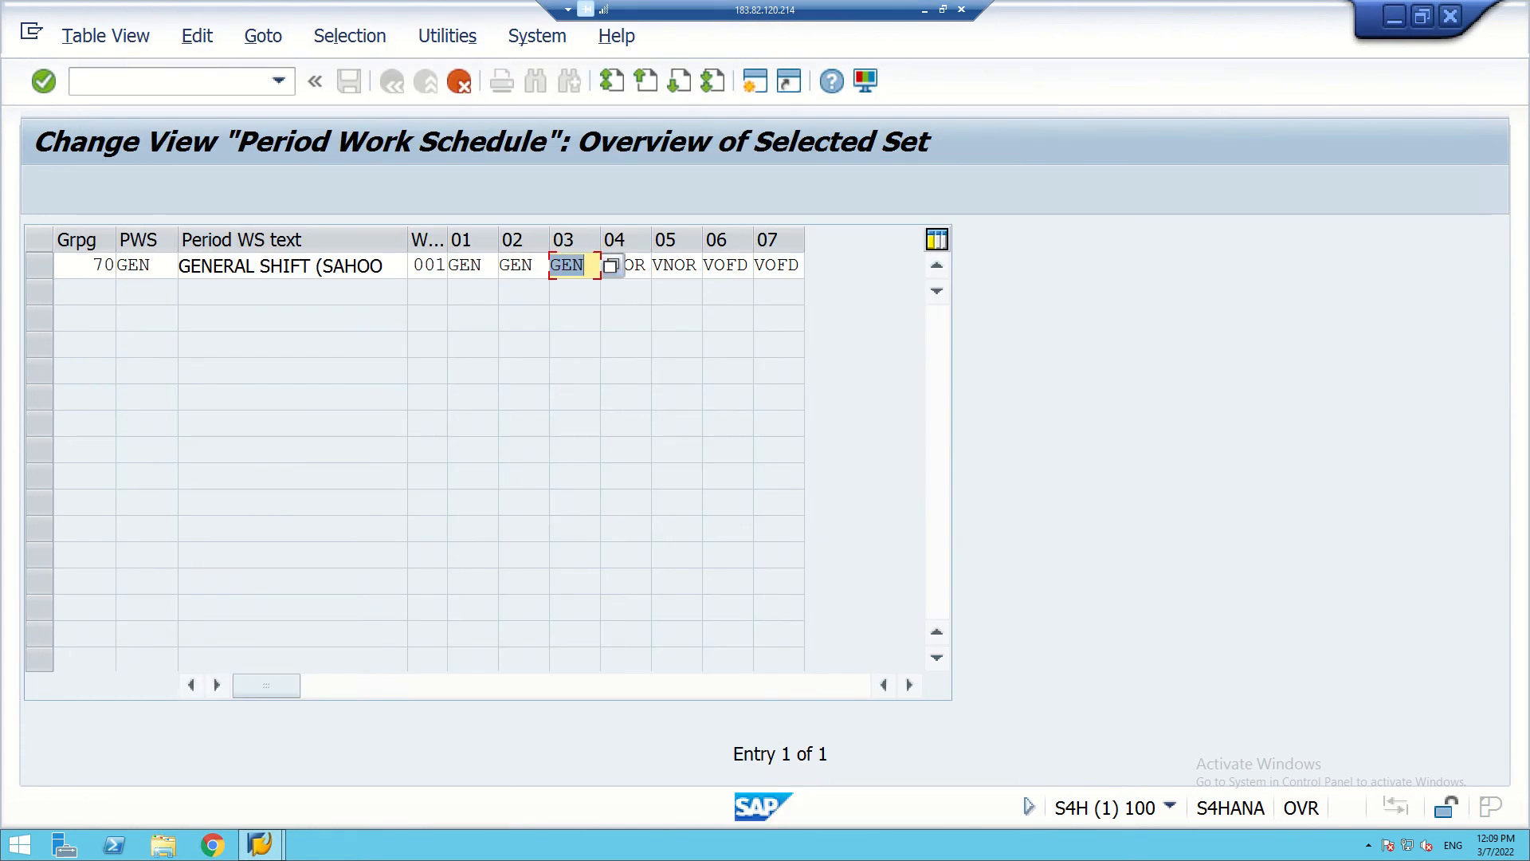
- Assign daily work schedule GEN to days 04 and 05 of the grouping 70 entry
{"action": "left_click", "coordinate": [635, 265]}
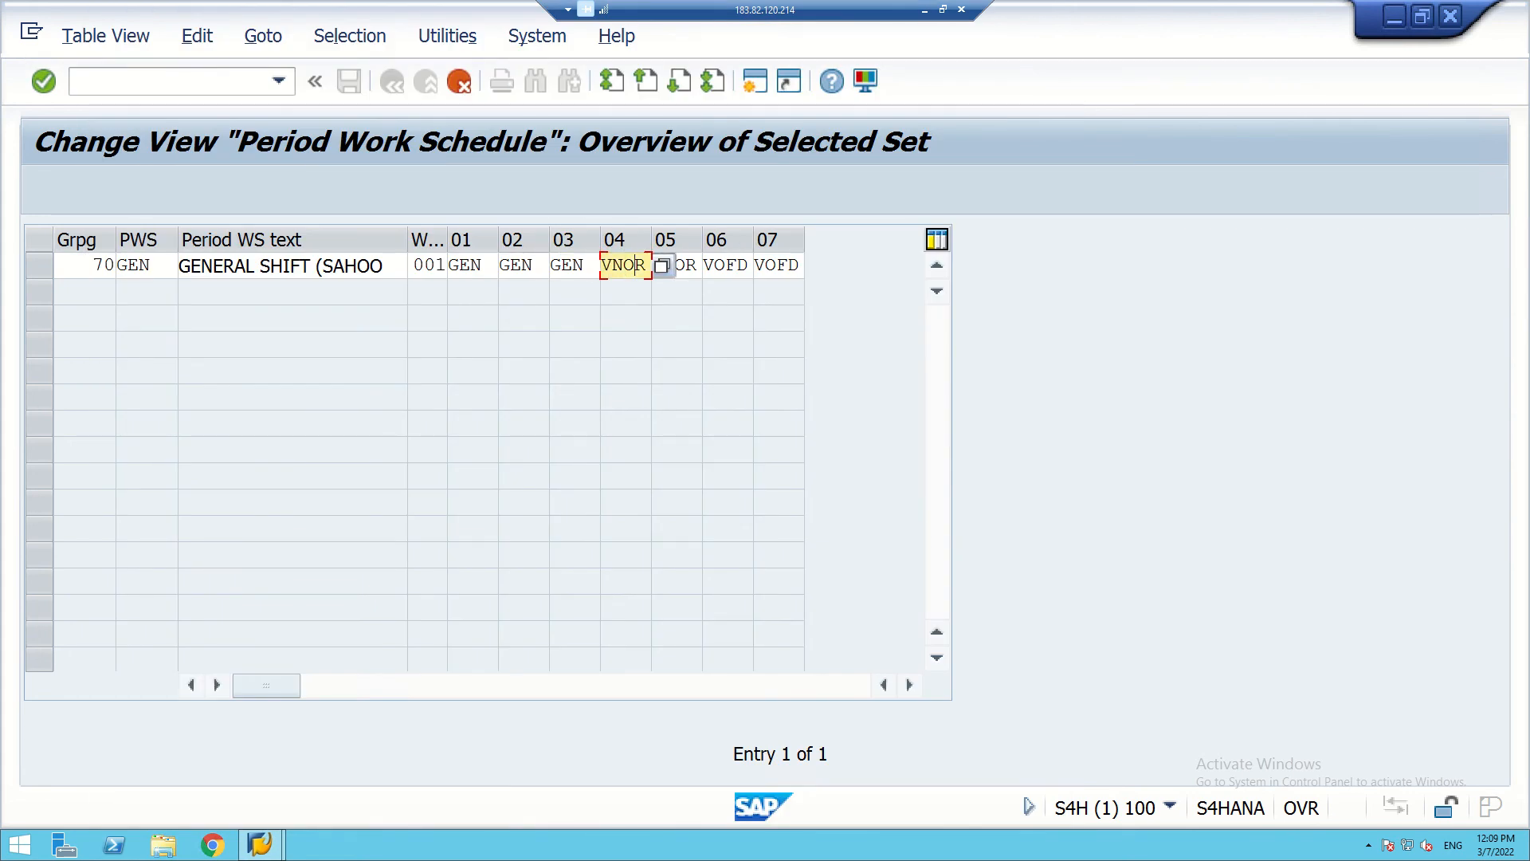
{"action": "key", "text": "F4"}
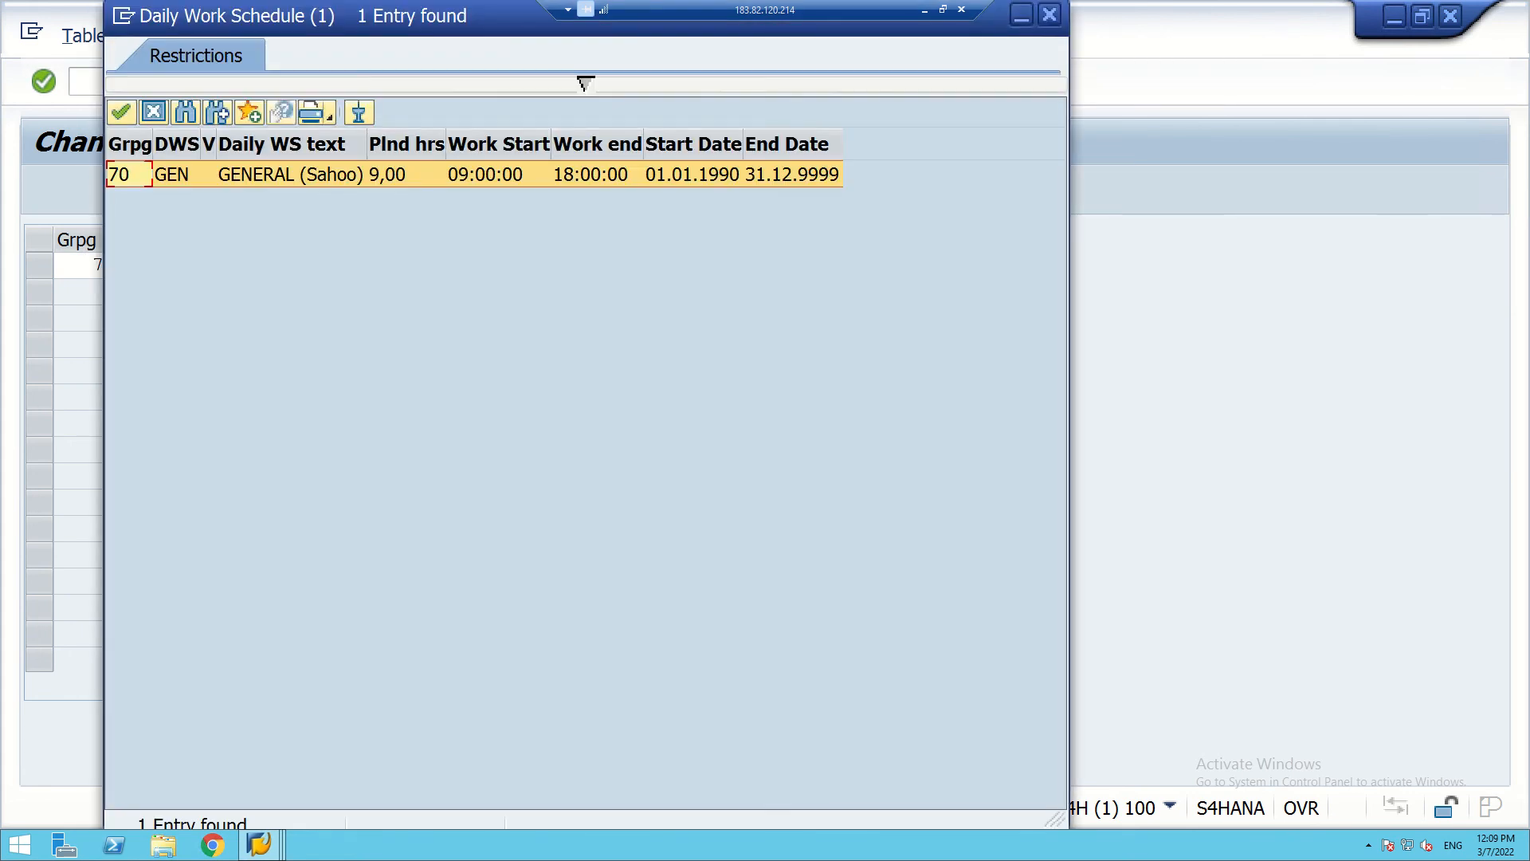
{"action": "key", "text": "Return"}
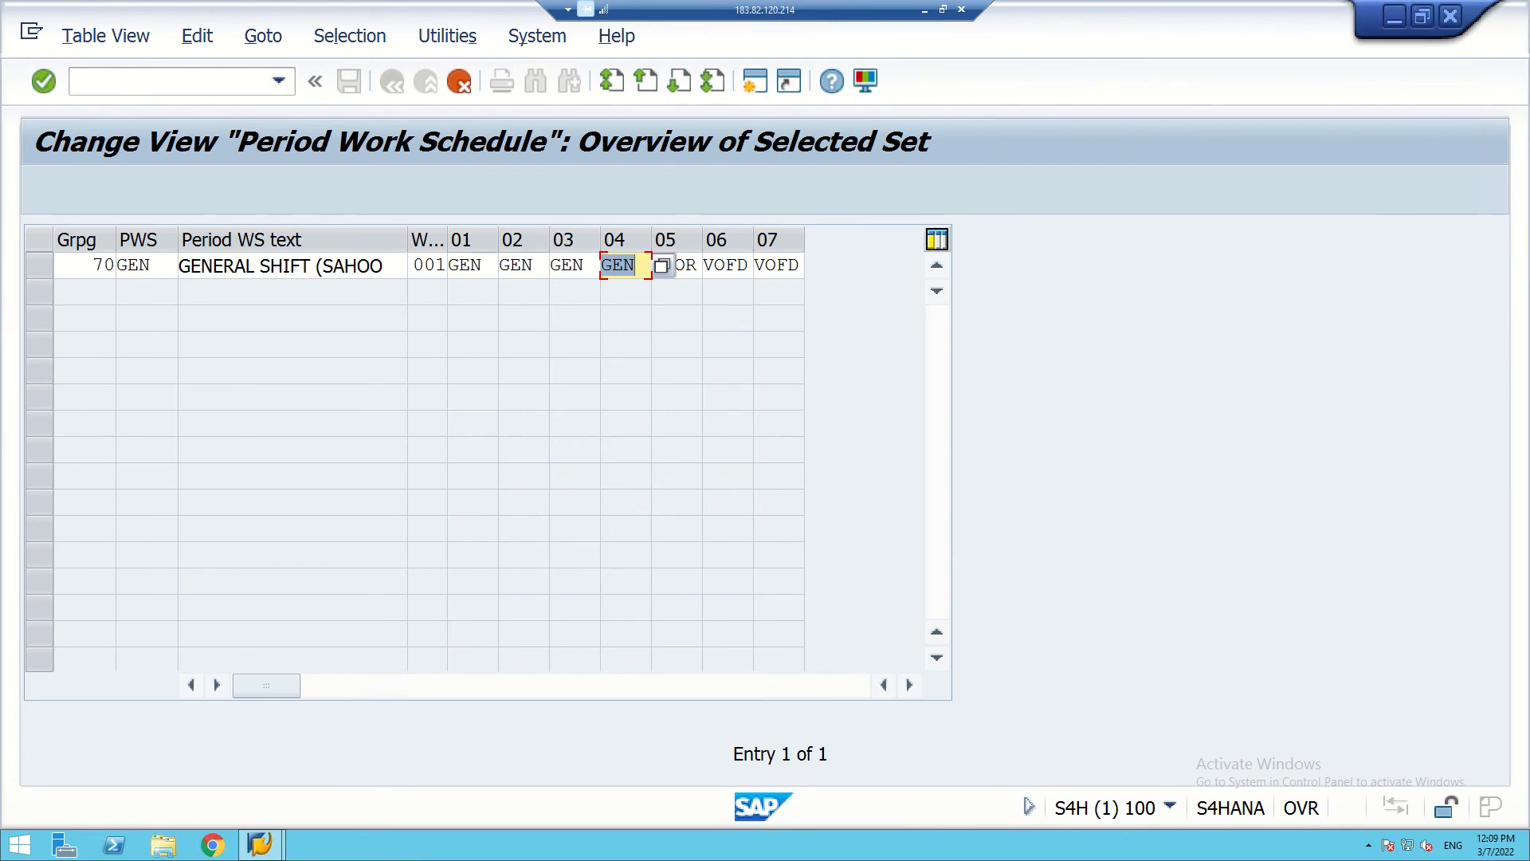
{"action": "left_click", "coordinate": [686, 266]}
{"action": "key", "text": "F4"}
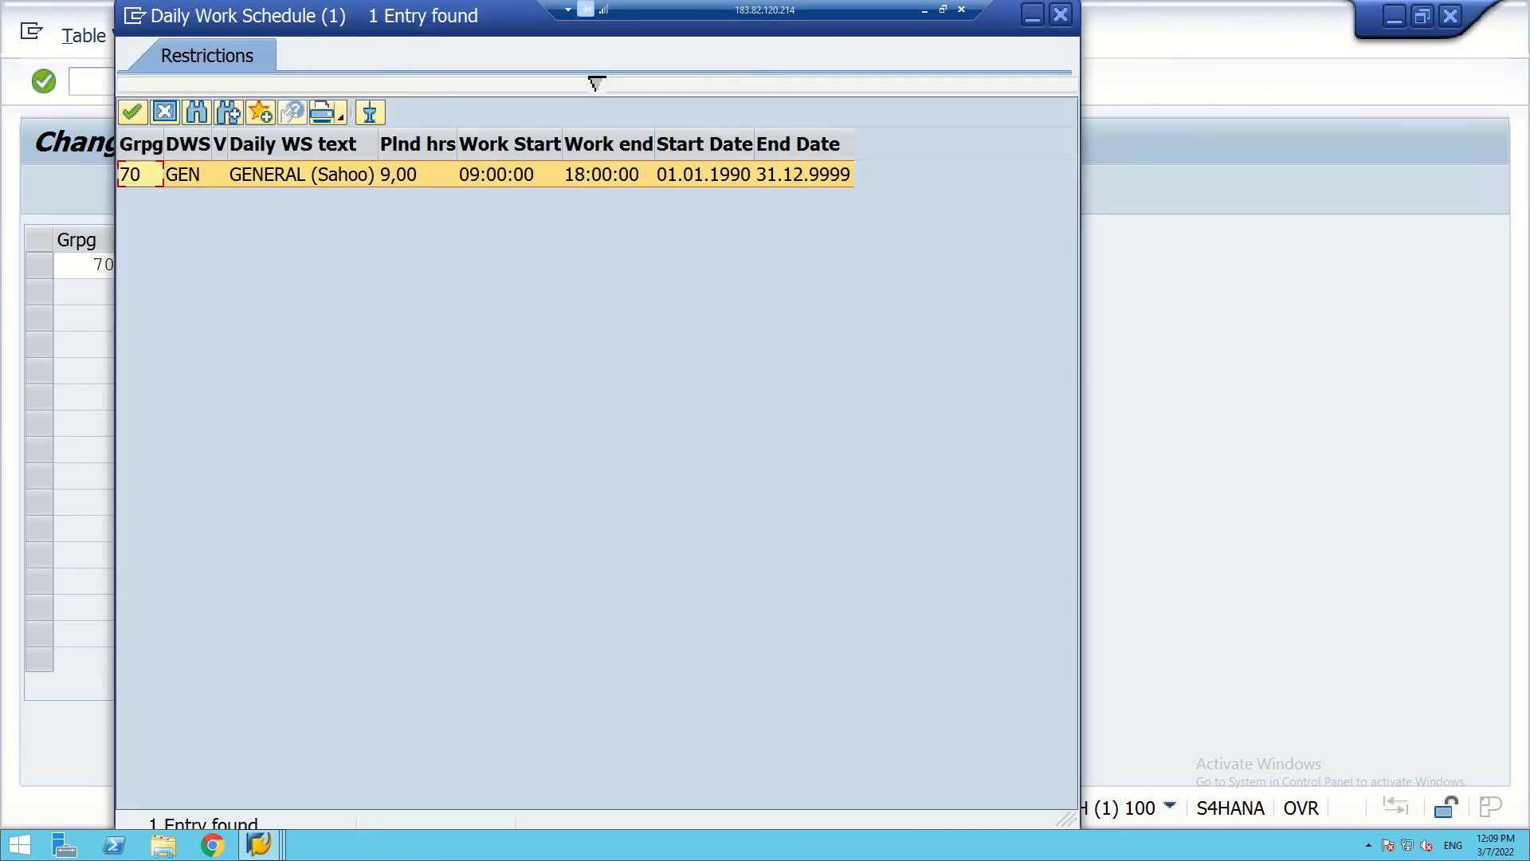
{"action": "left_click", "coordinate": [510, 175]}
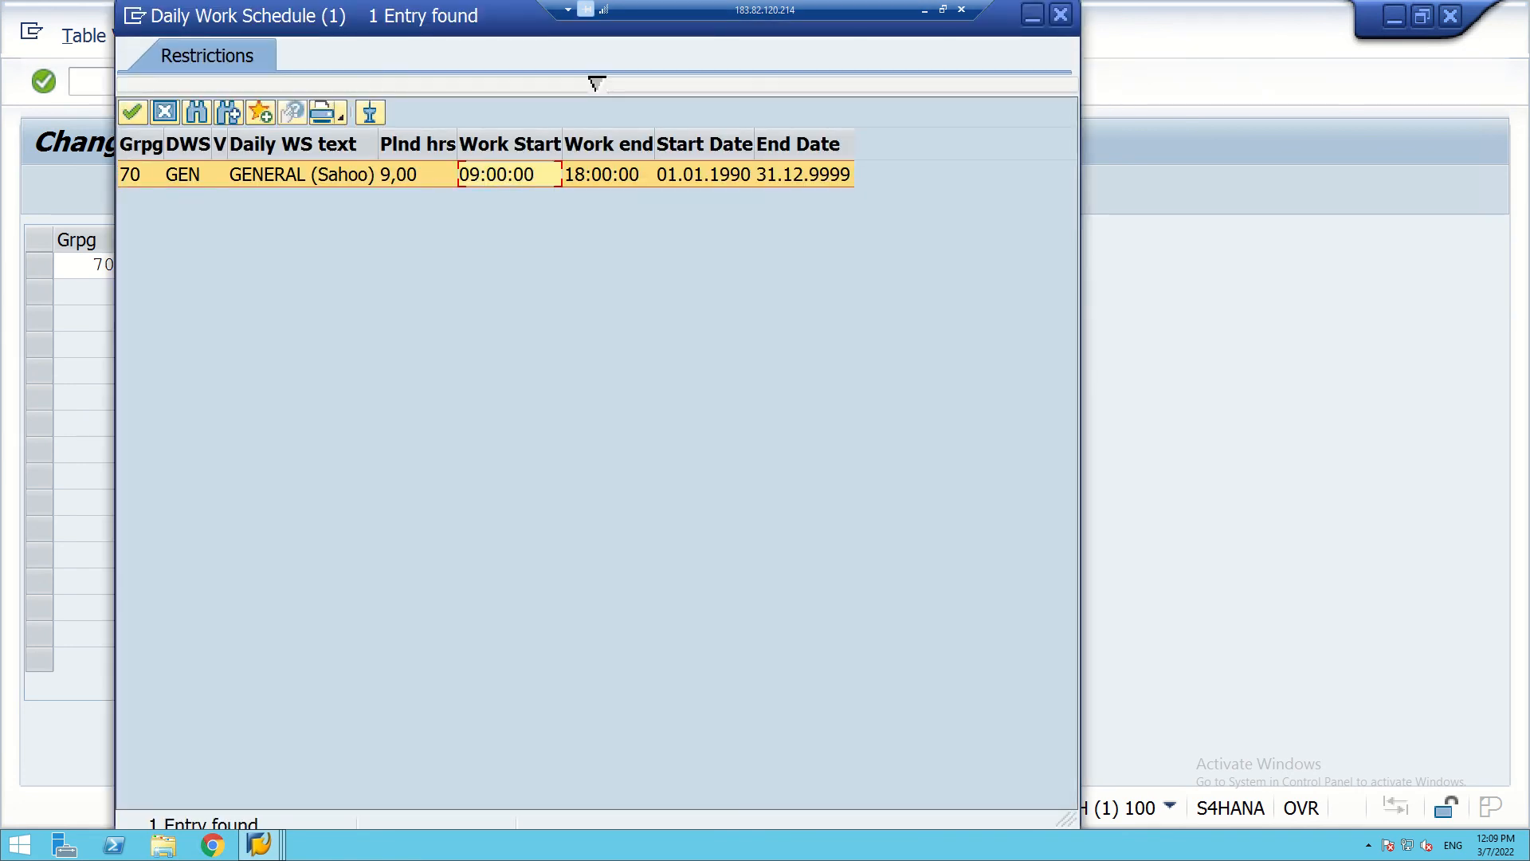
{"action": "key", "text": "Return"}
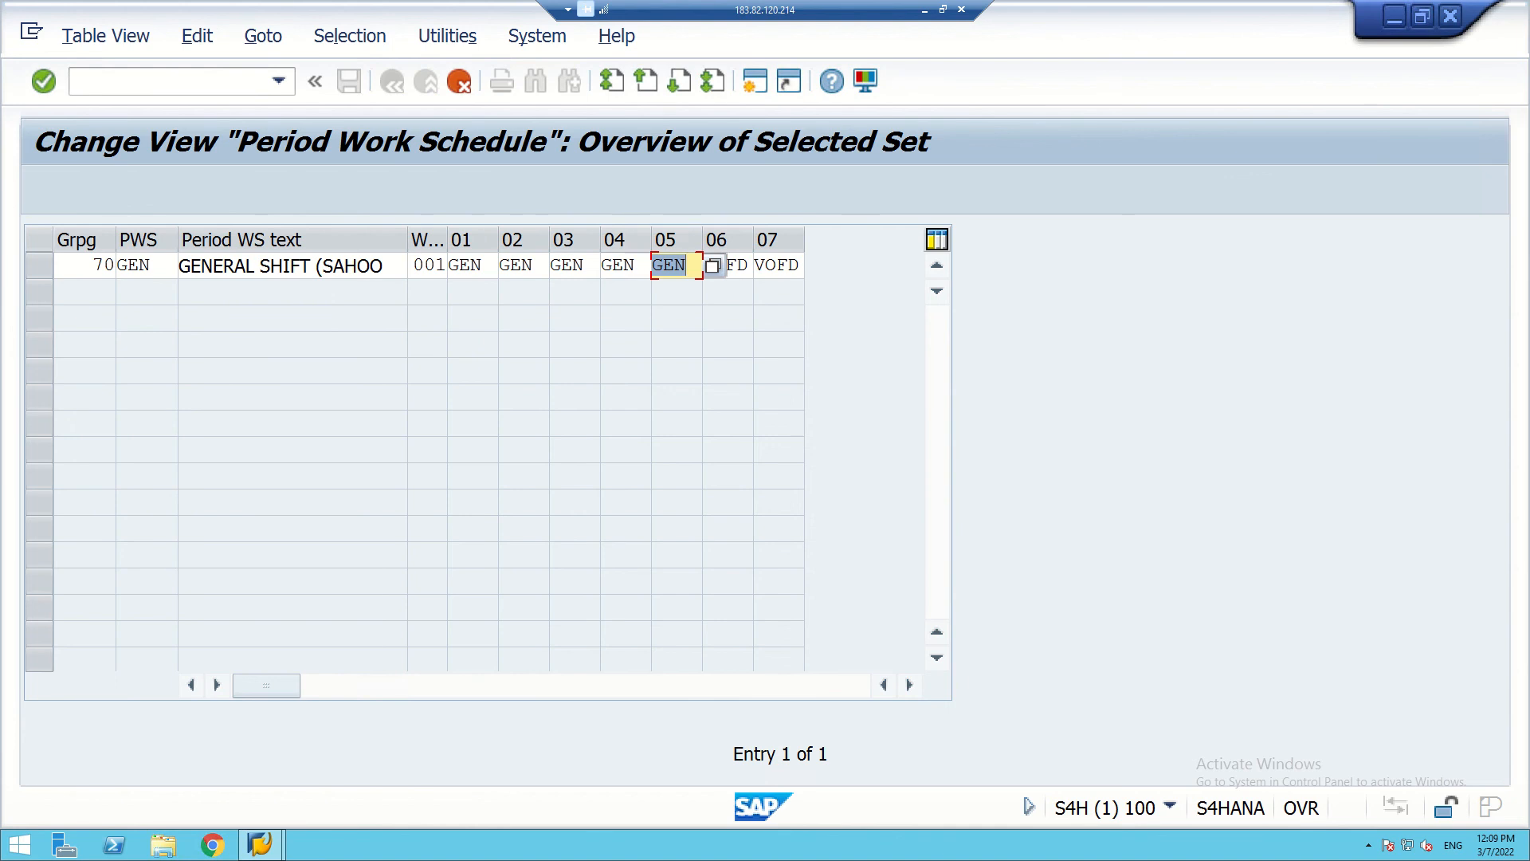
- Assign daily work schedule GEN to days 06 and 07 of the grouping 70 entry
{"action": "left_click", "coordinate": [737, 266]}
{"action": "left_click", "coordinate": [764, 265]}
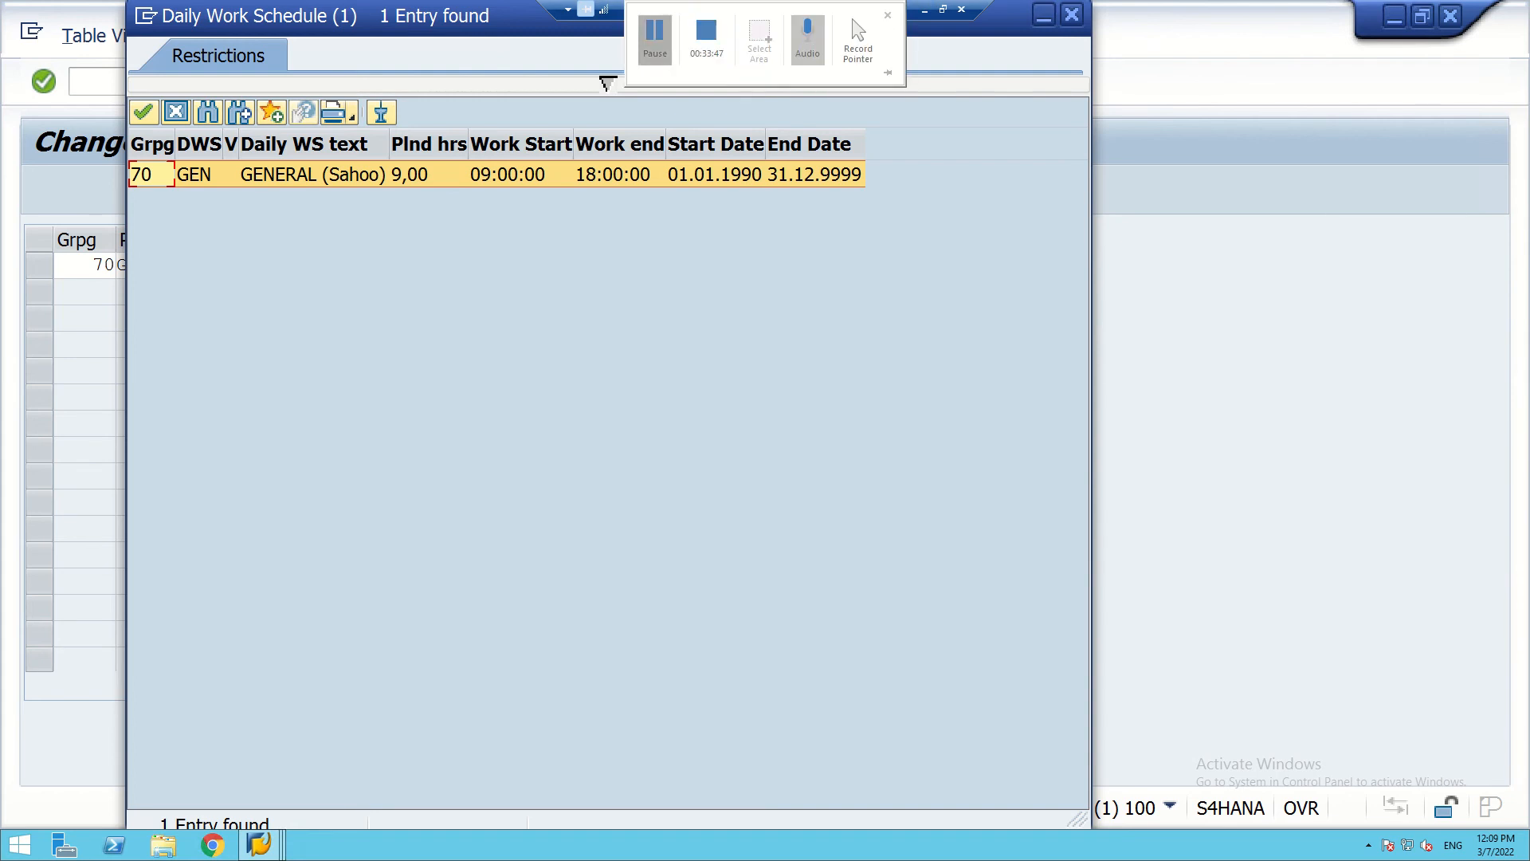
{"action": "key", "text": "Return"}
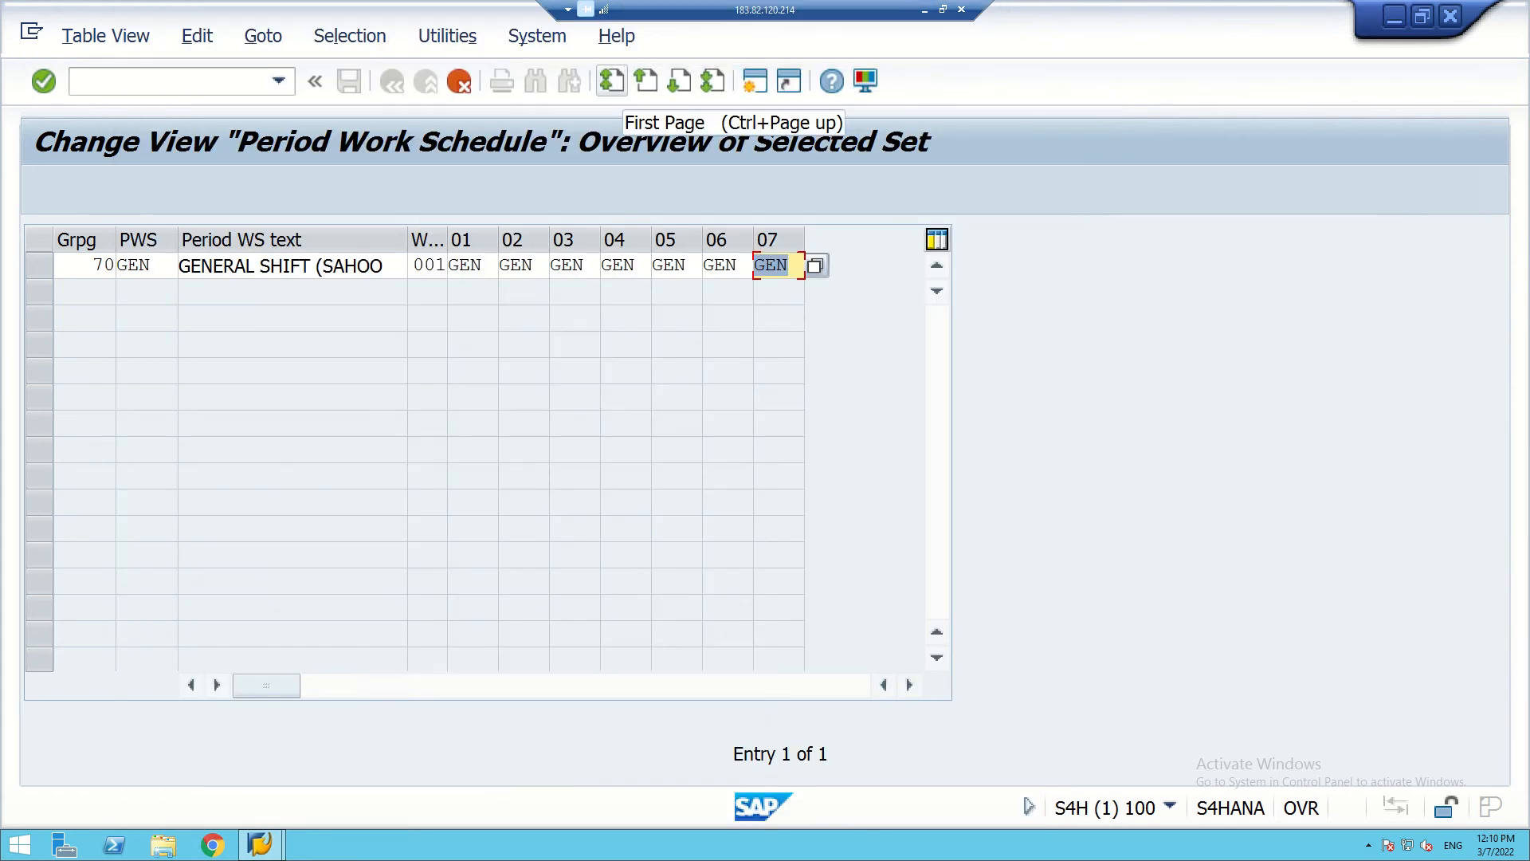
- Accept the copied period work schedule entry and save it under customizing request S4HK904270
{"action": "key", "text": "Return"}
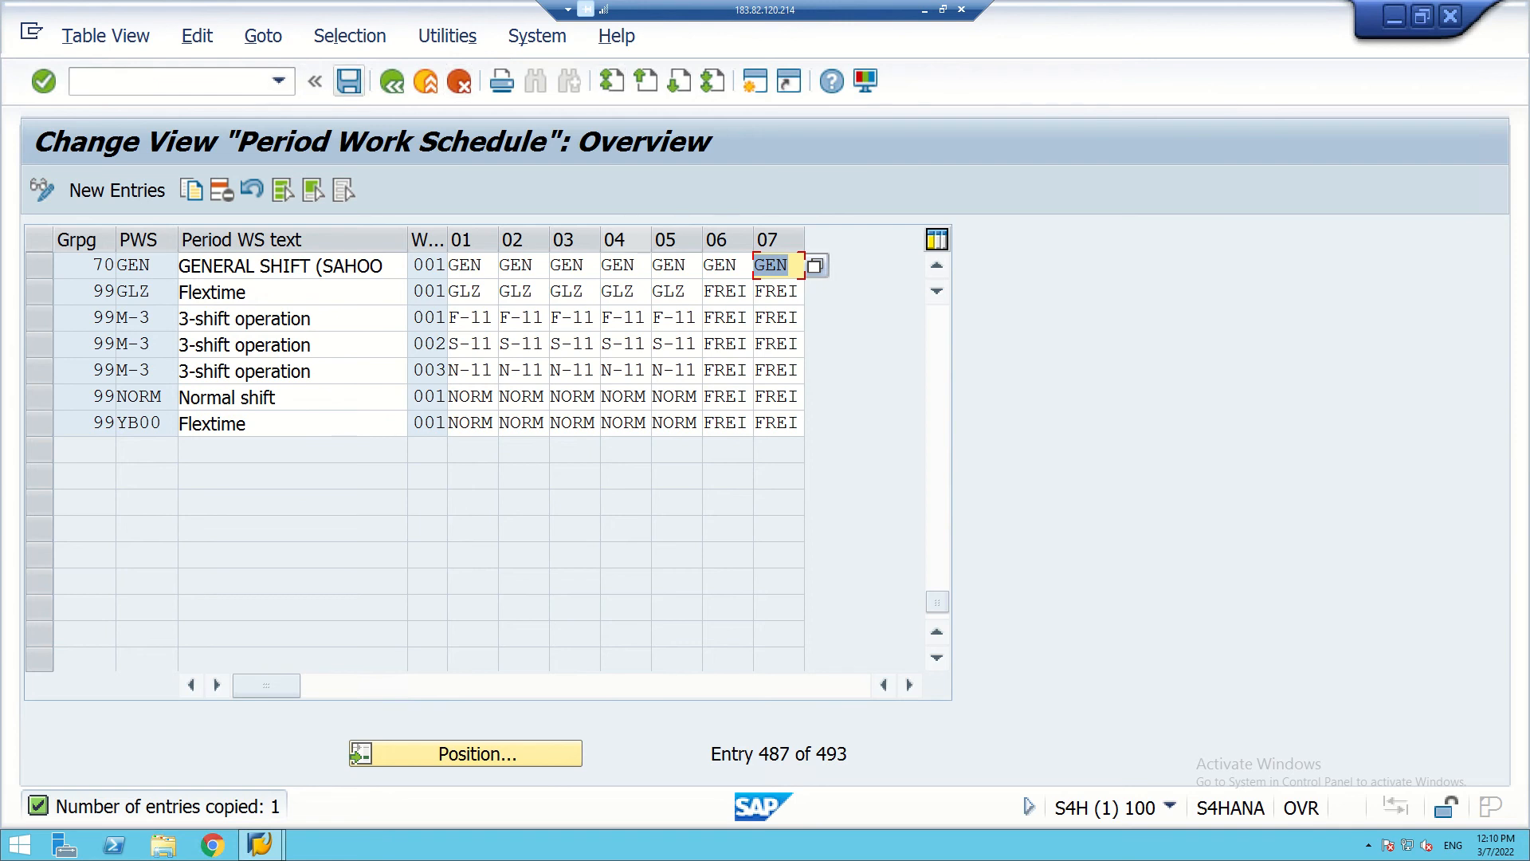
{"action": "key", "text": "ctrl+s"}
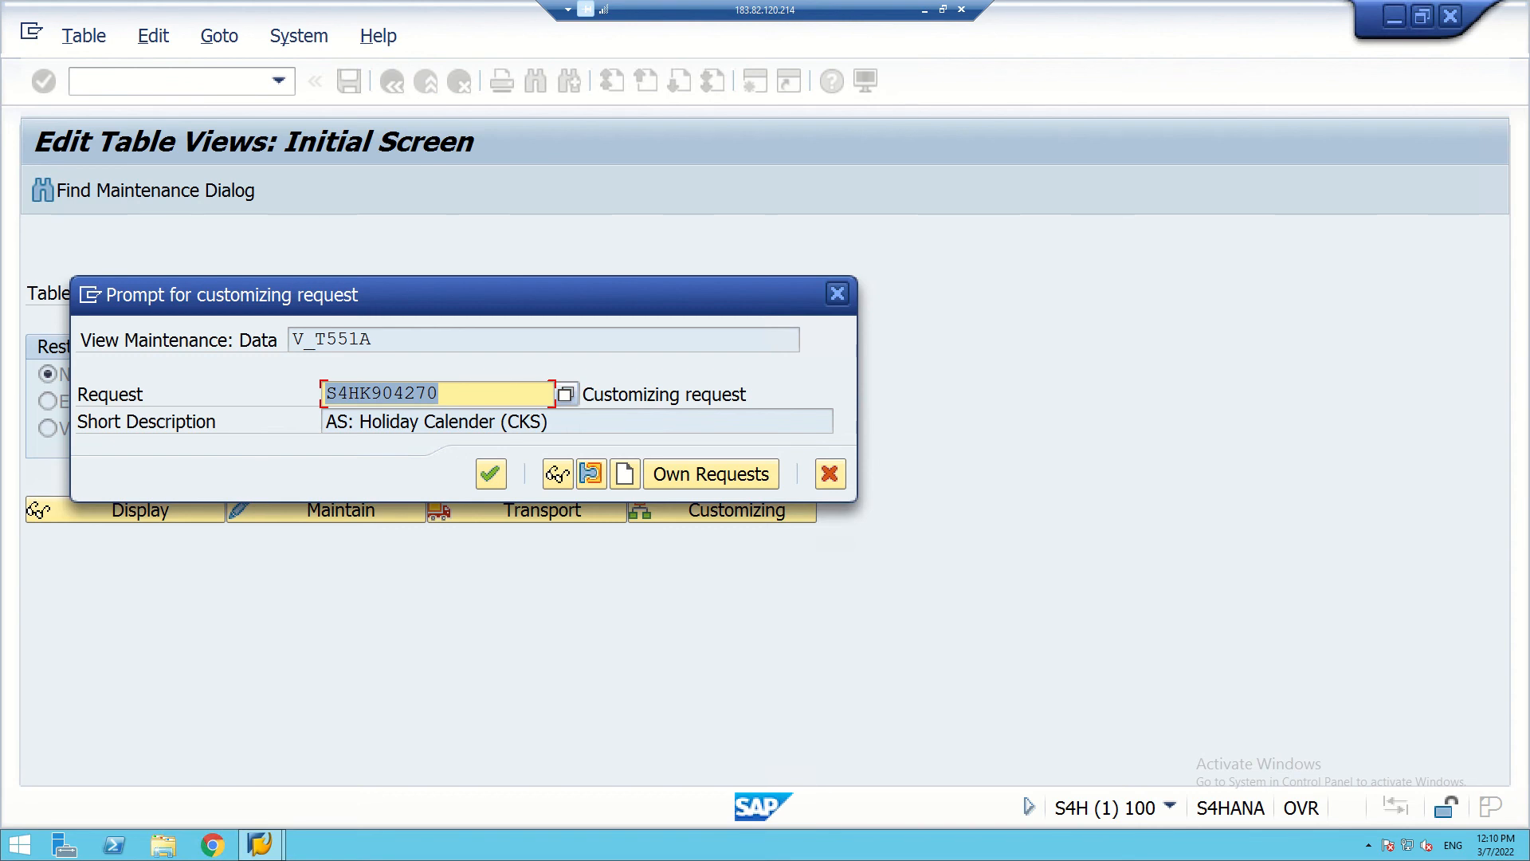
{"action": "key", "text": "Return"}
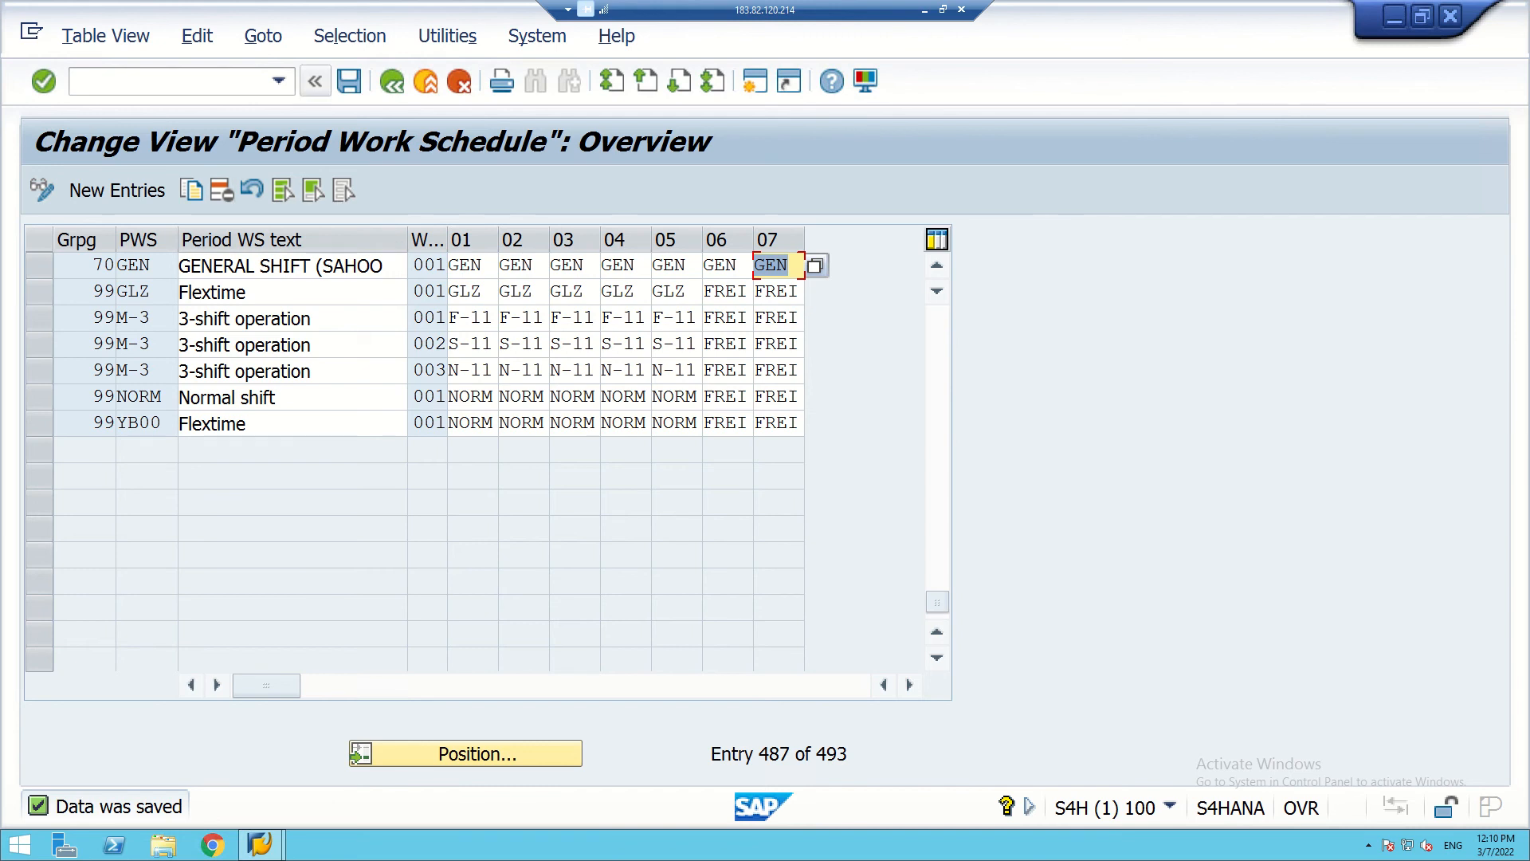
{"action": "mouse_move", "coordinate": [654, 3]}
{"action": "left_click", "coordinate": [654, 38]}
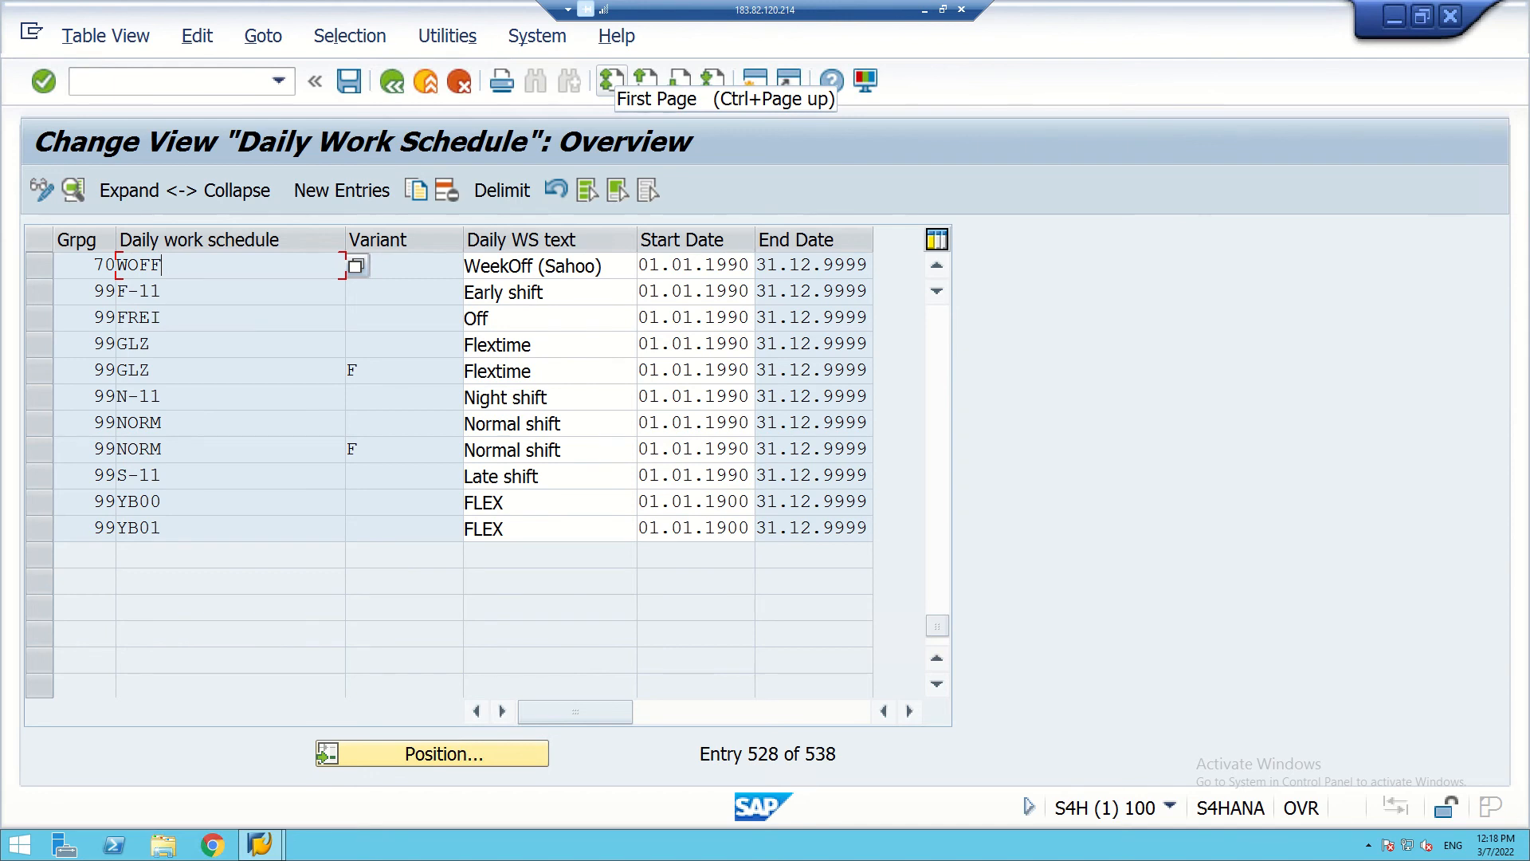
- Save the WOFF daily work schedule under customizing request S4HK904270 and return to the table view selection screen
{"action": "left_click", "coordinate": [348, 81]}
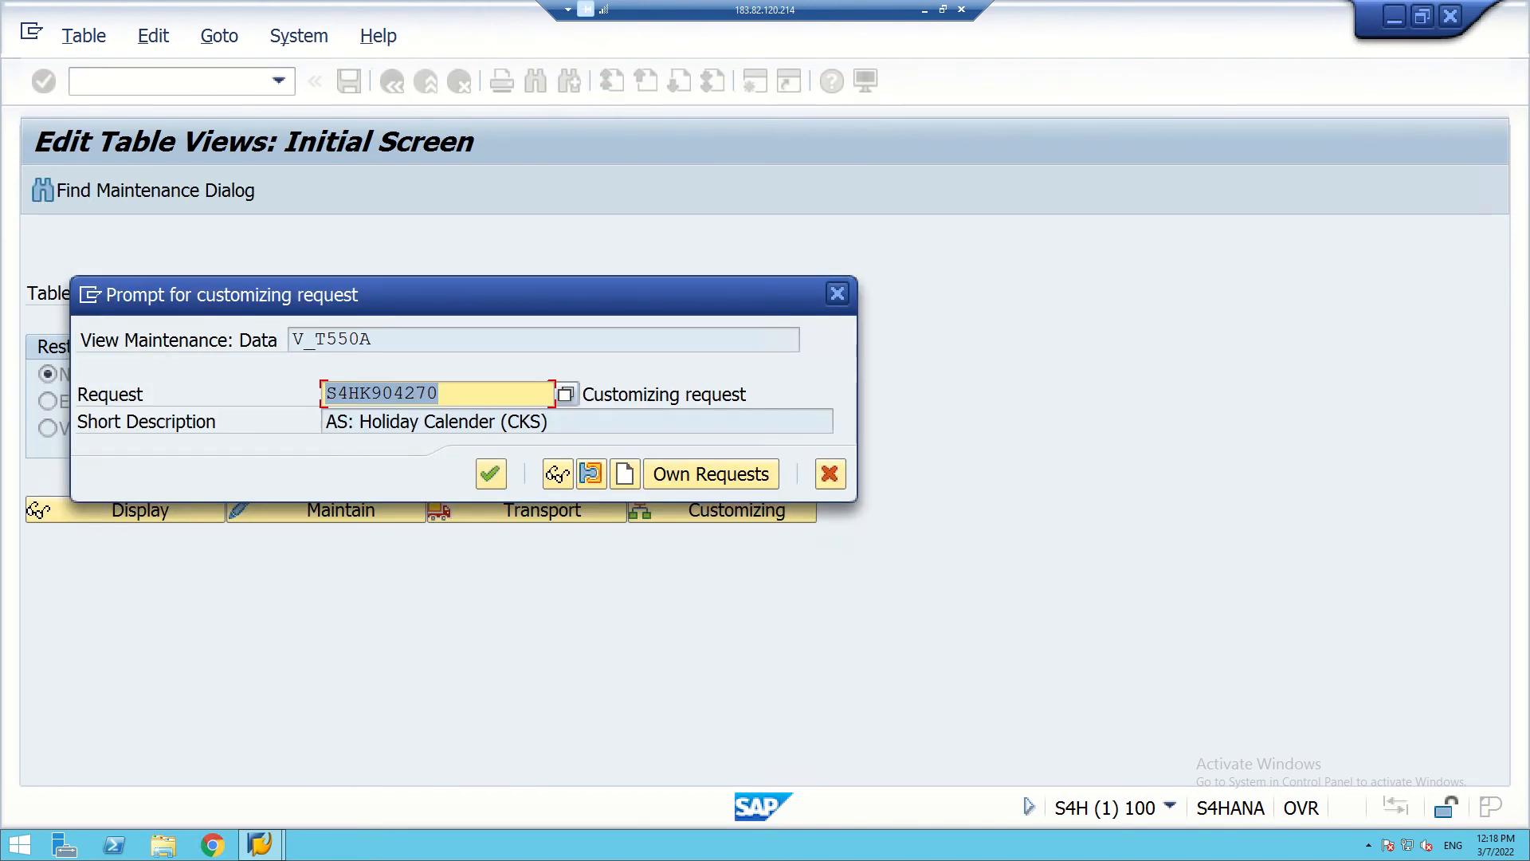
{"action": "key", "text": "Return"}
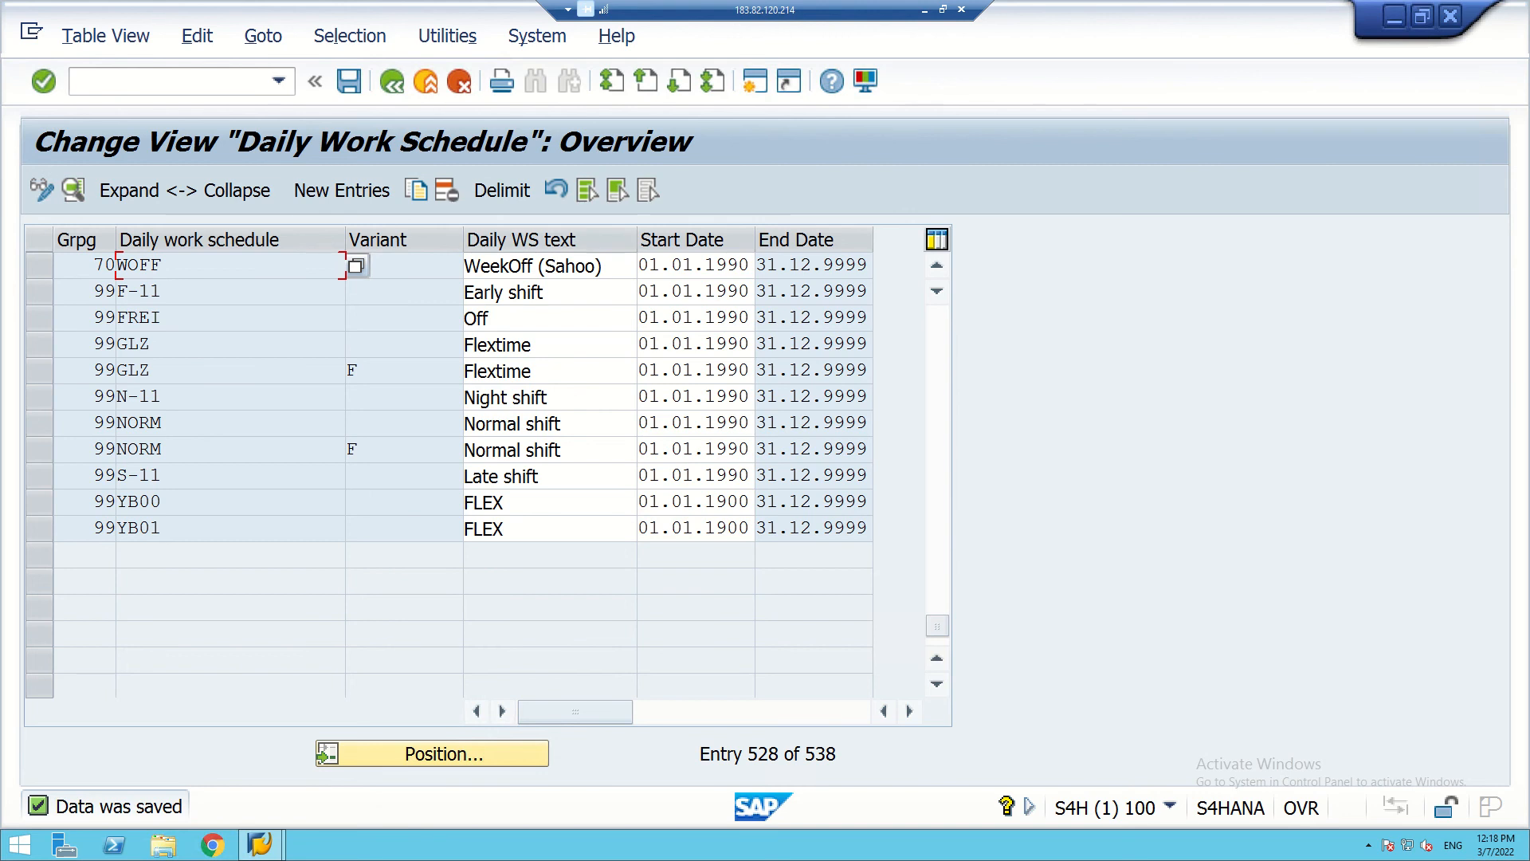
{"action": "left_click", "coordinate": [391, 80]}
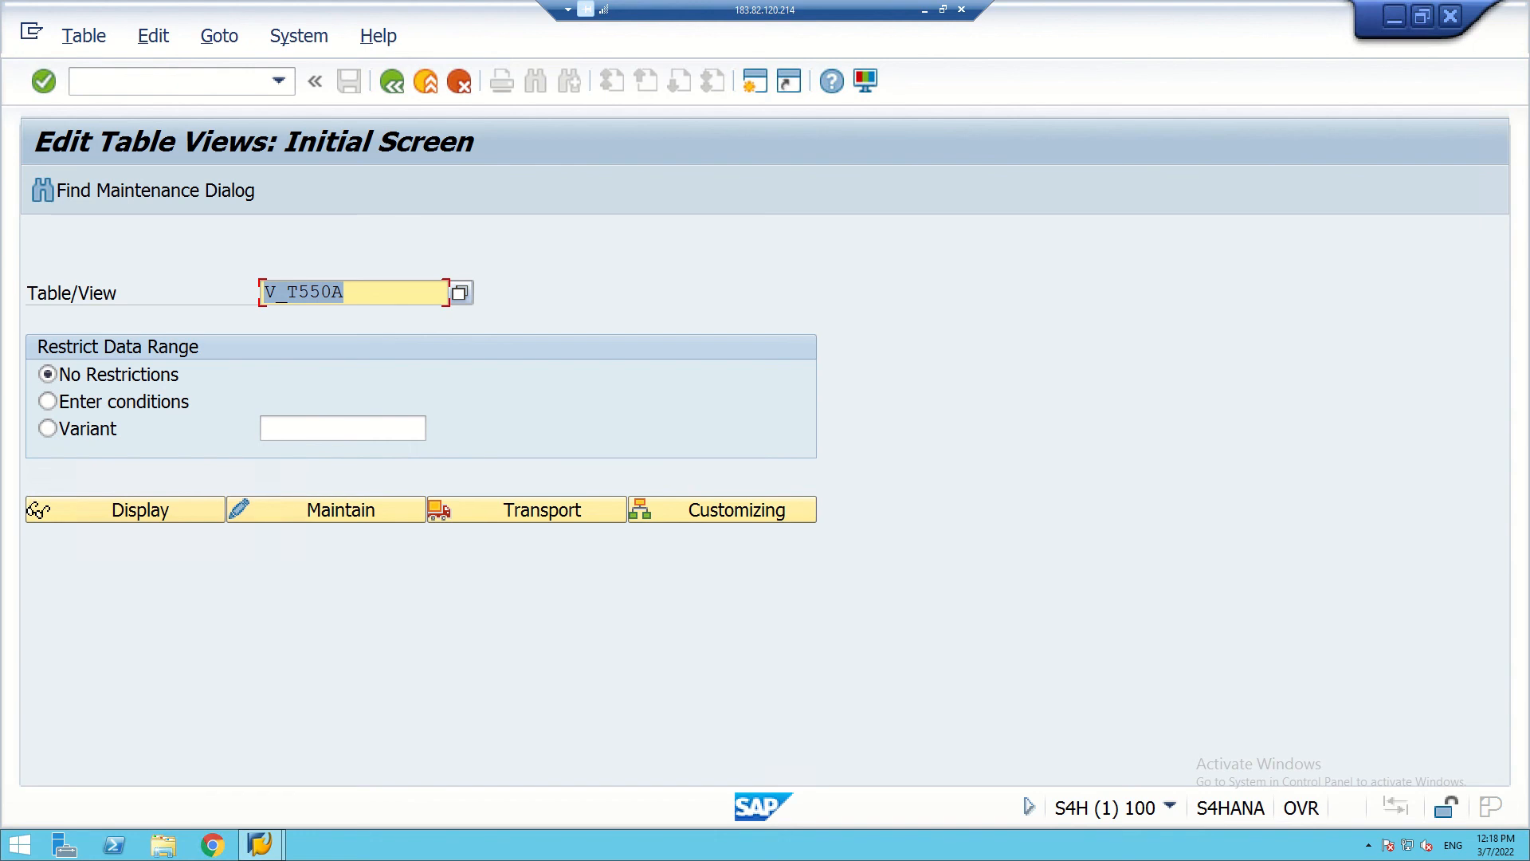
- Open the period work schedule view V_T551A for maintenance without data restrictions
{"action": "left_click", "coordinate": [346, 293]}
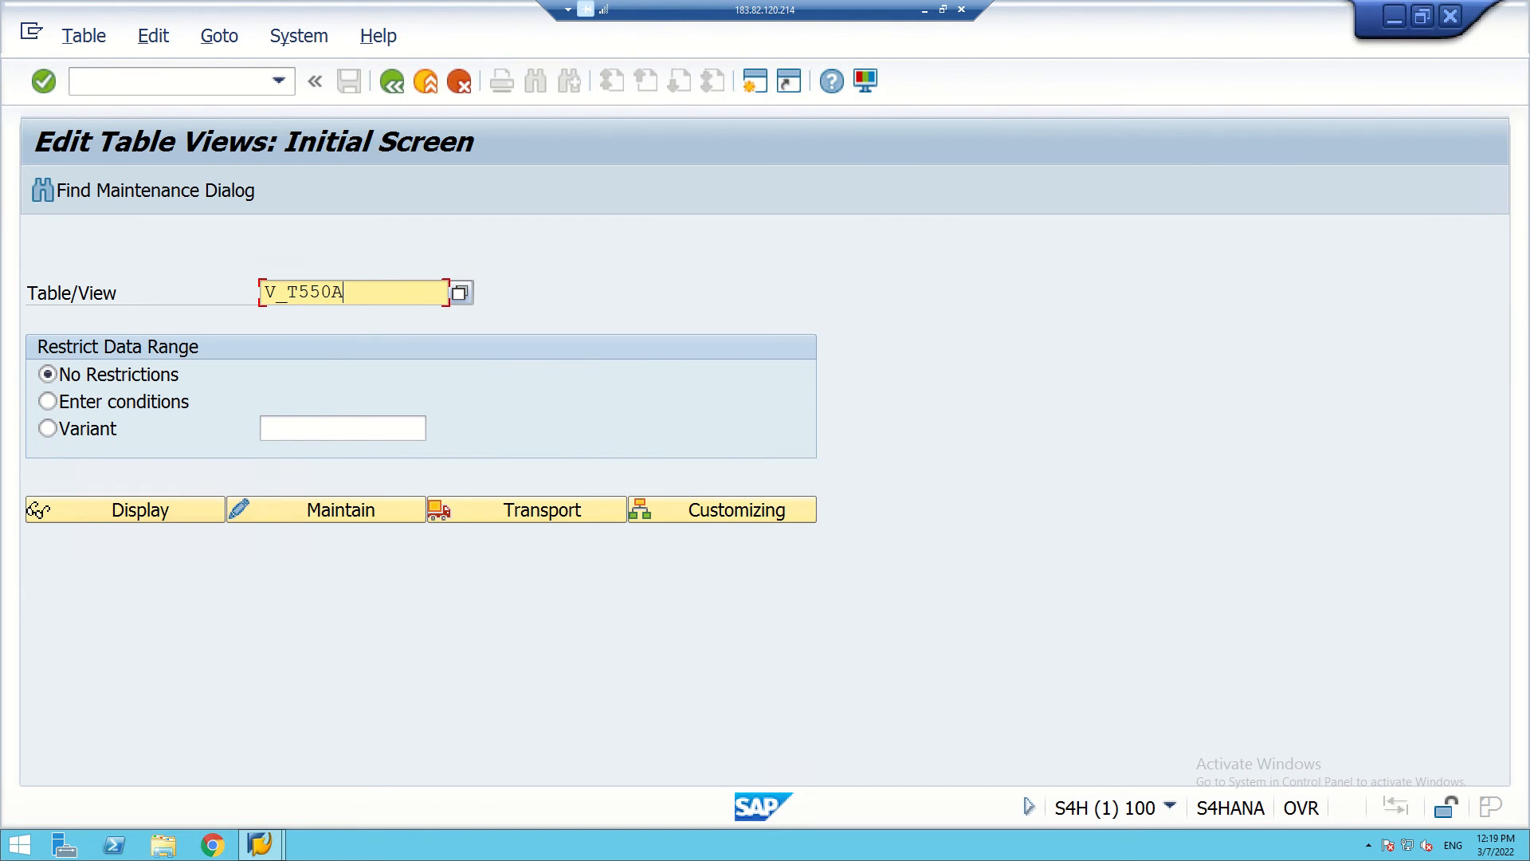
{"action": "key", "text": "BackSpace"}
{"action": "key", "text": "BackSpace"}
{"action": "key", "text": "BackSpace"}
{"action": "key", "text": "BackSpace"}
{"action": "key", "text": "BackSpace"}
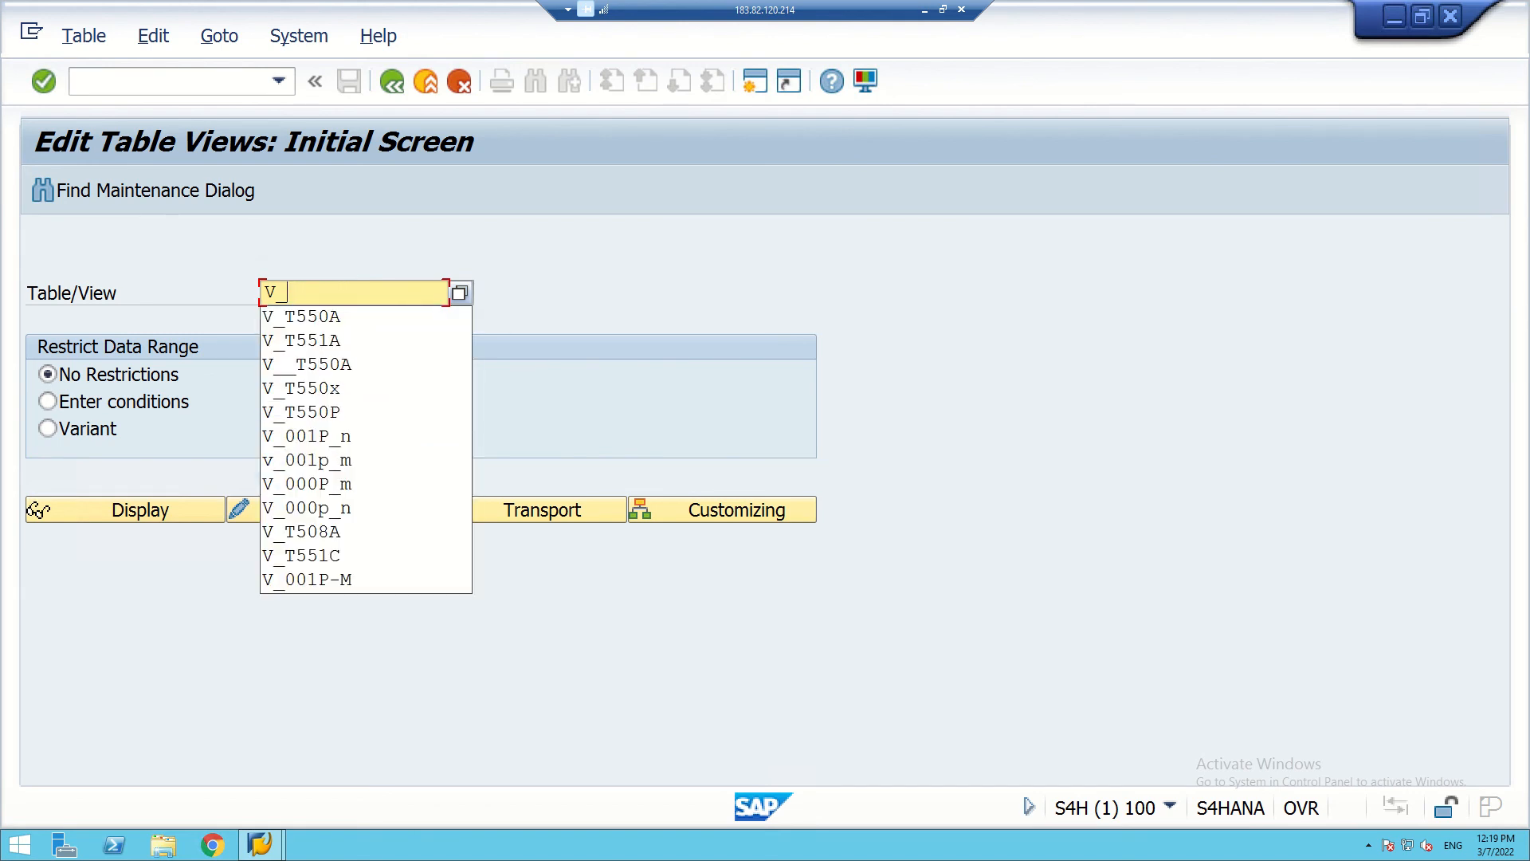
{"action": "type", "text": "t"}
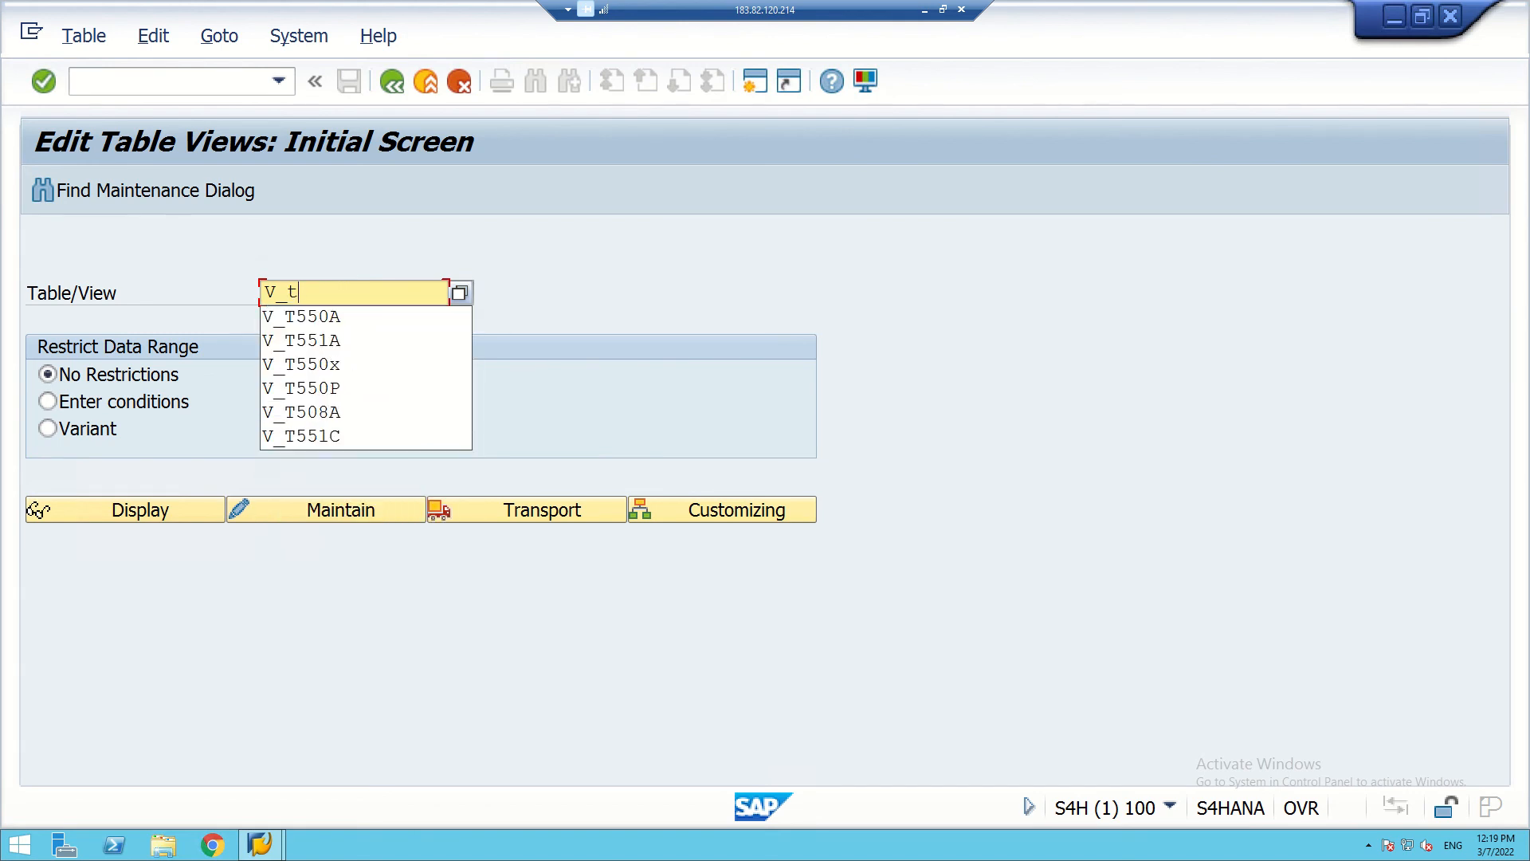
{"action": "type", "text": "55"}
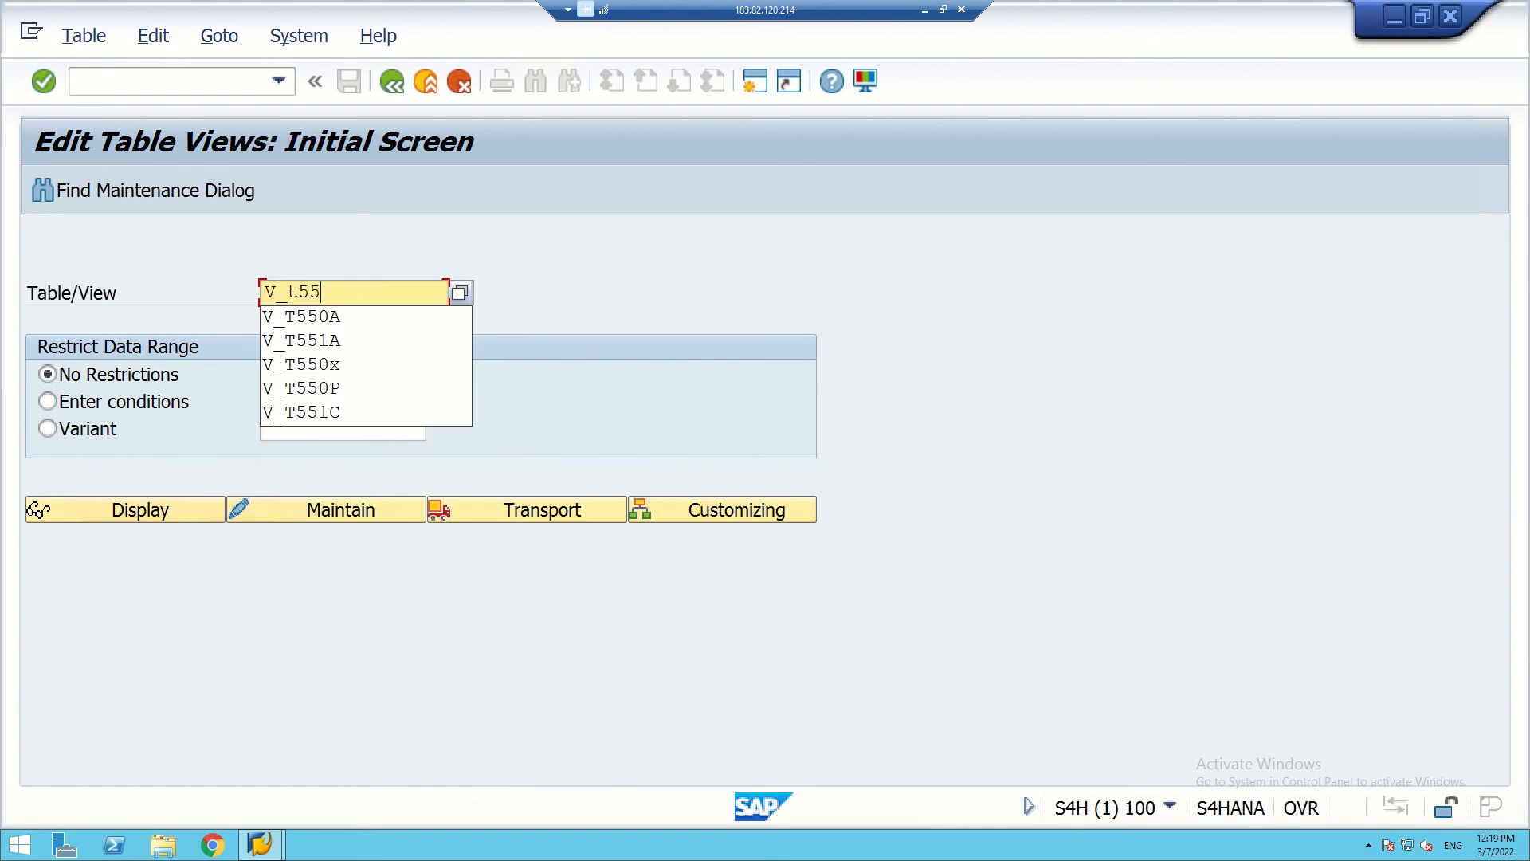
{"action": "type", "text": "1A"}
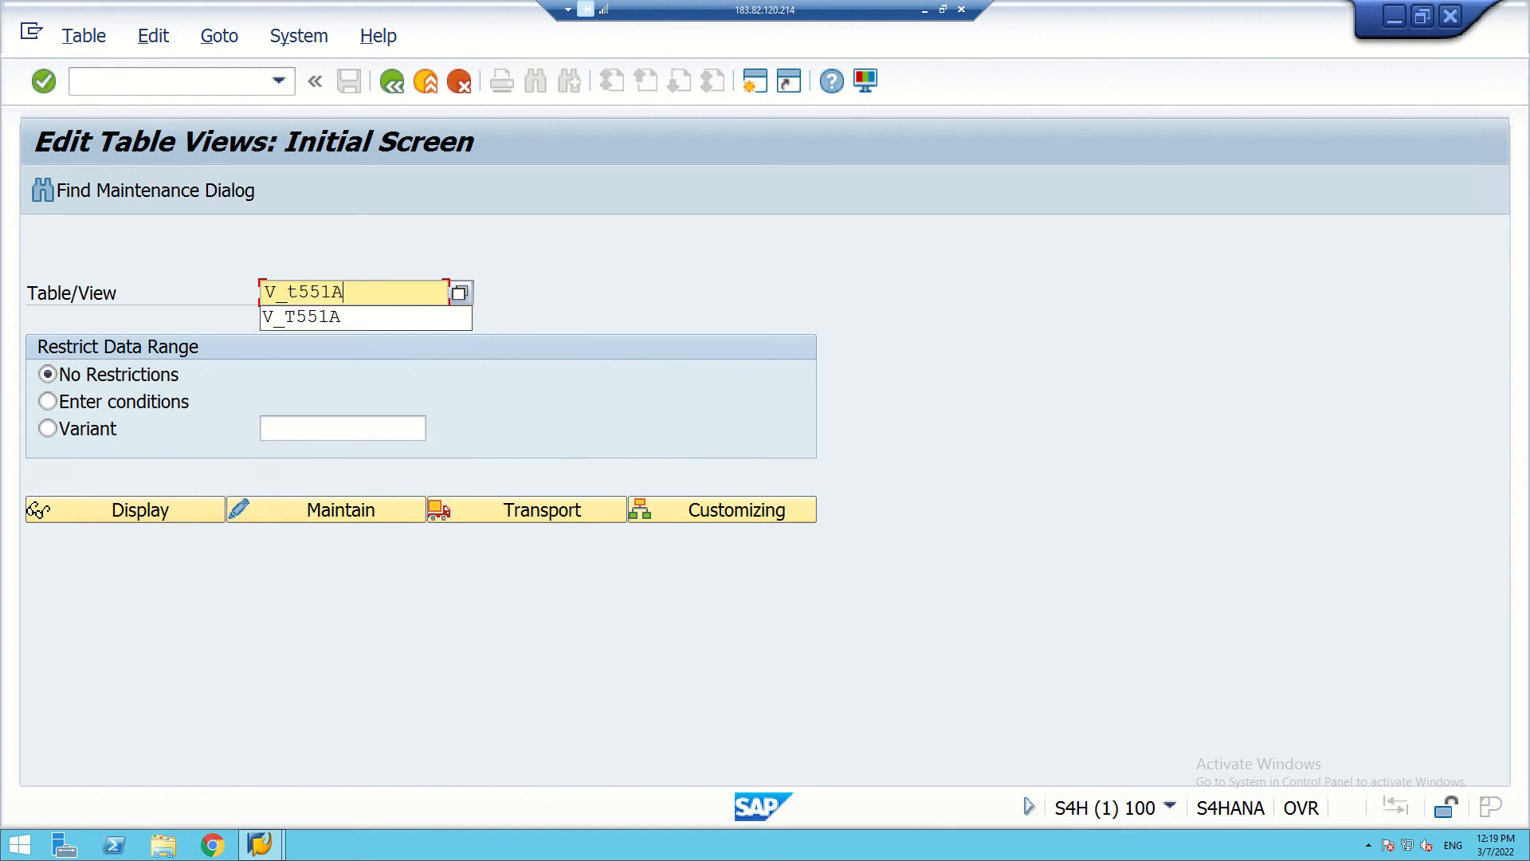
{"action": "key", "text": "Down"}
{"action": "key", "text": "Return"}
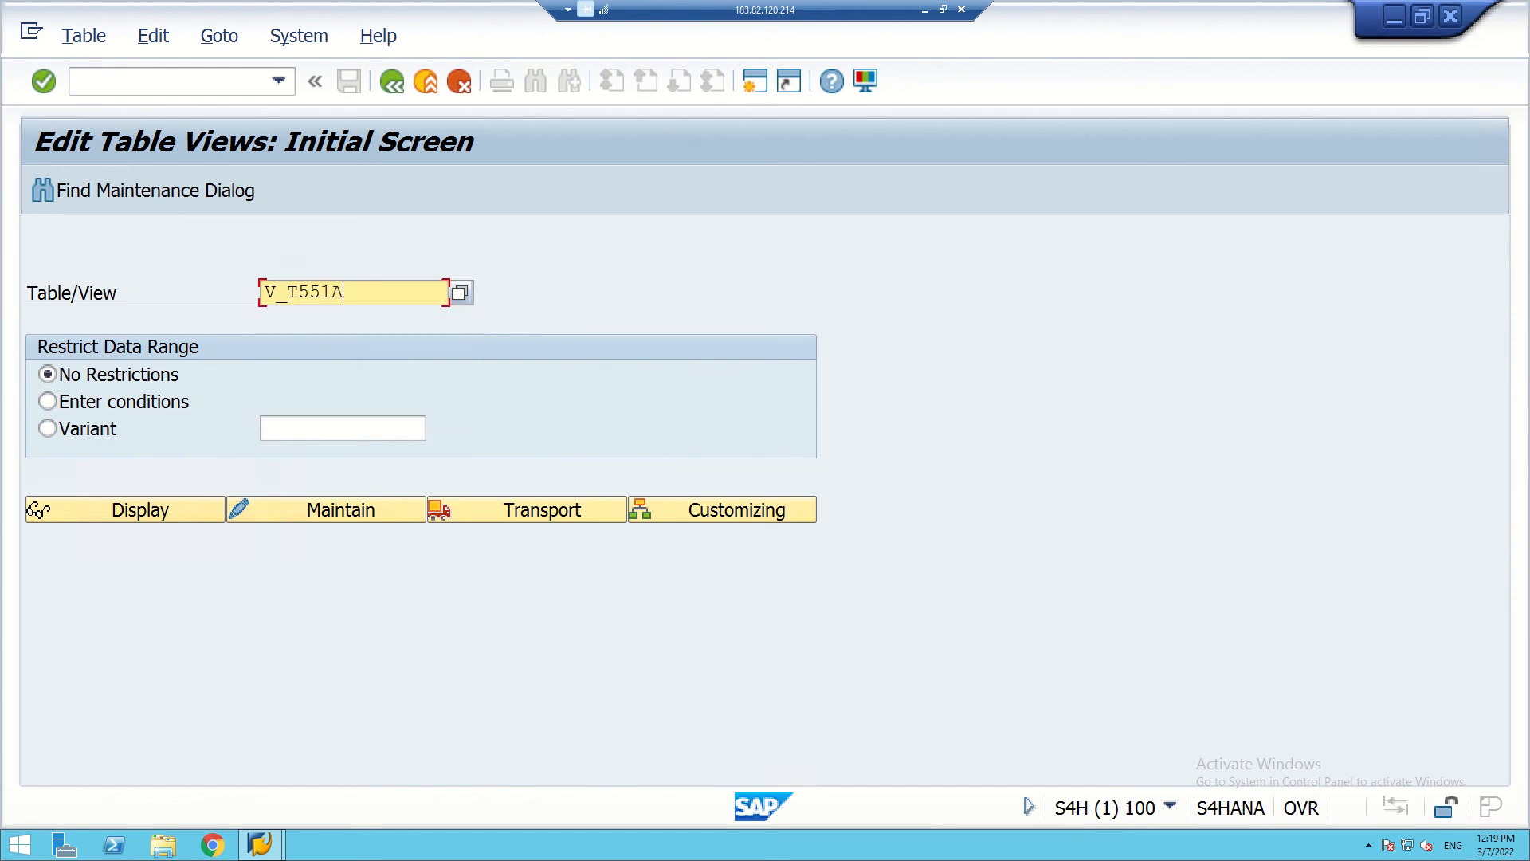
{"action": "left_click", "coordinate": [327, 510]}
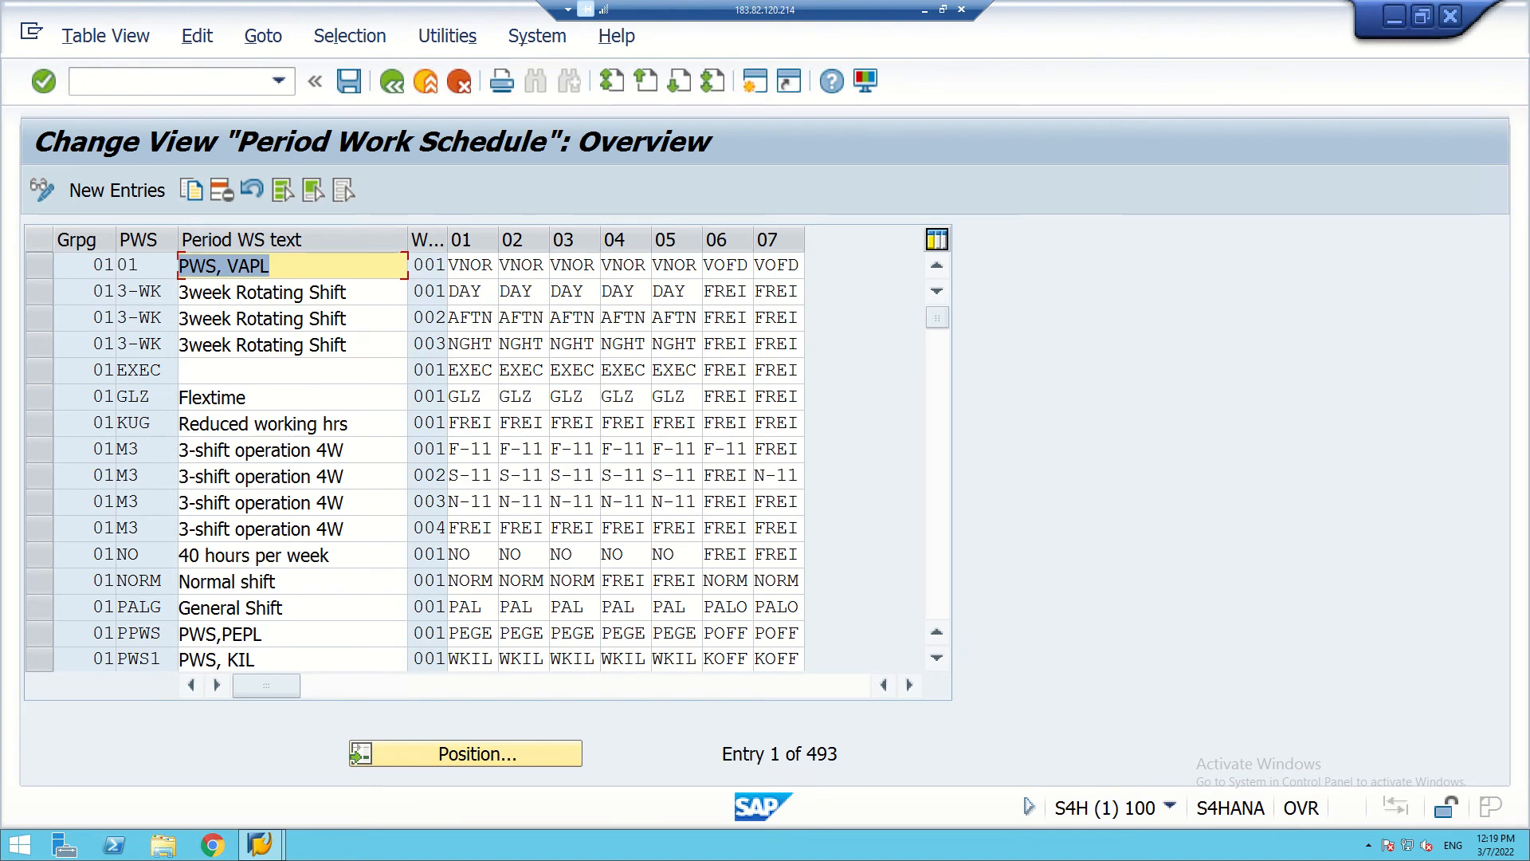
- Position the period work schedule list at DWS grouping 70
{"action": "left_click", "coordinate": [466, 754]}
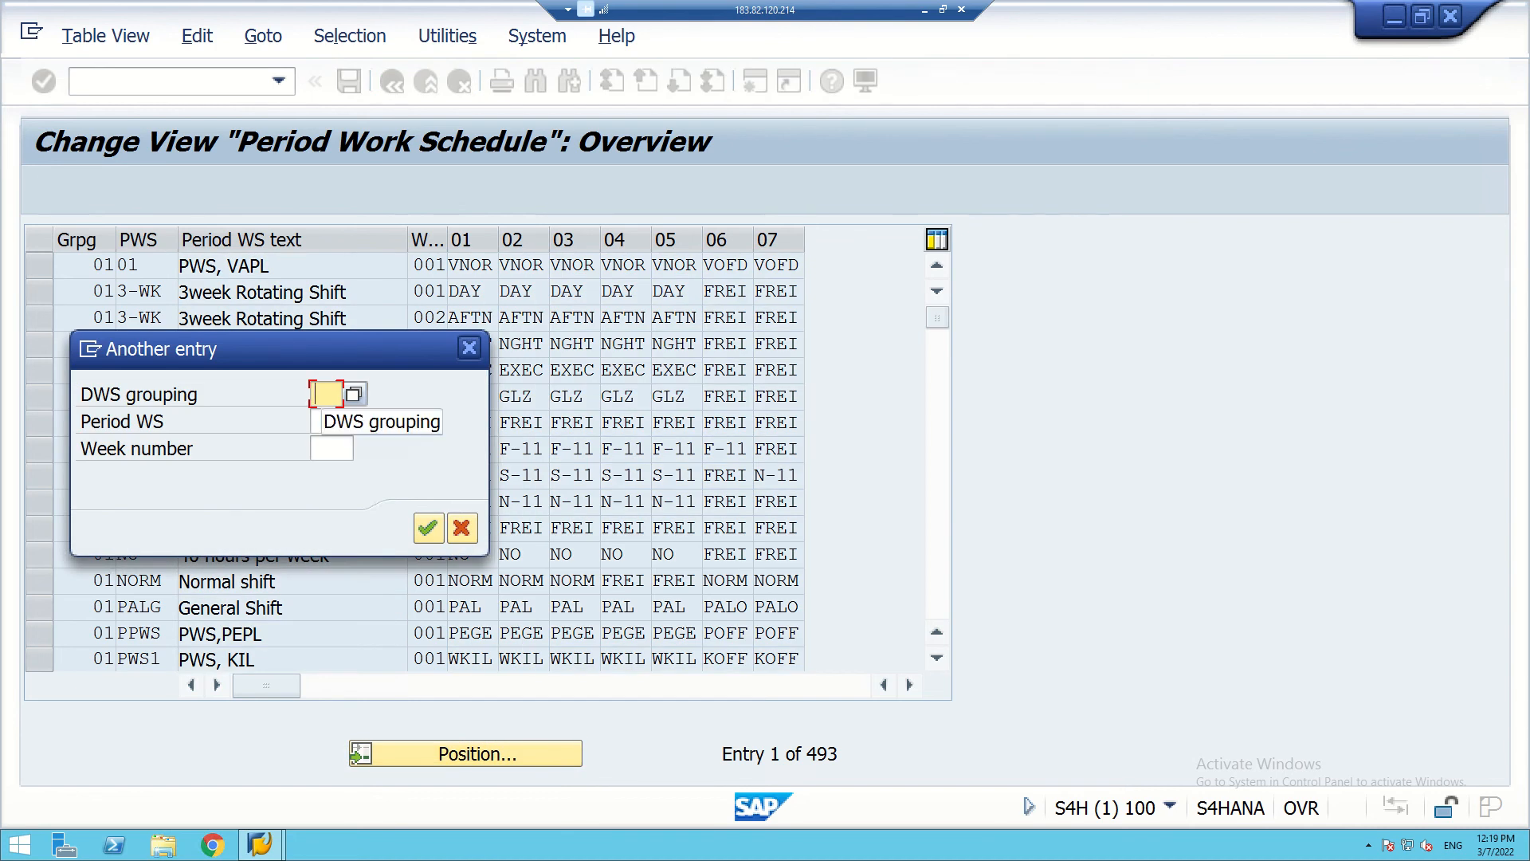
{"action": "type", "text": "70"}
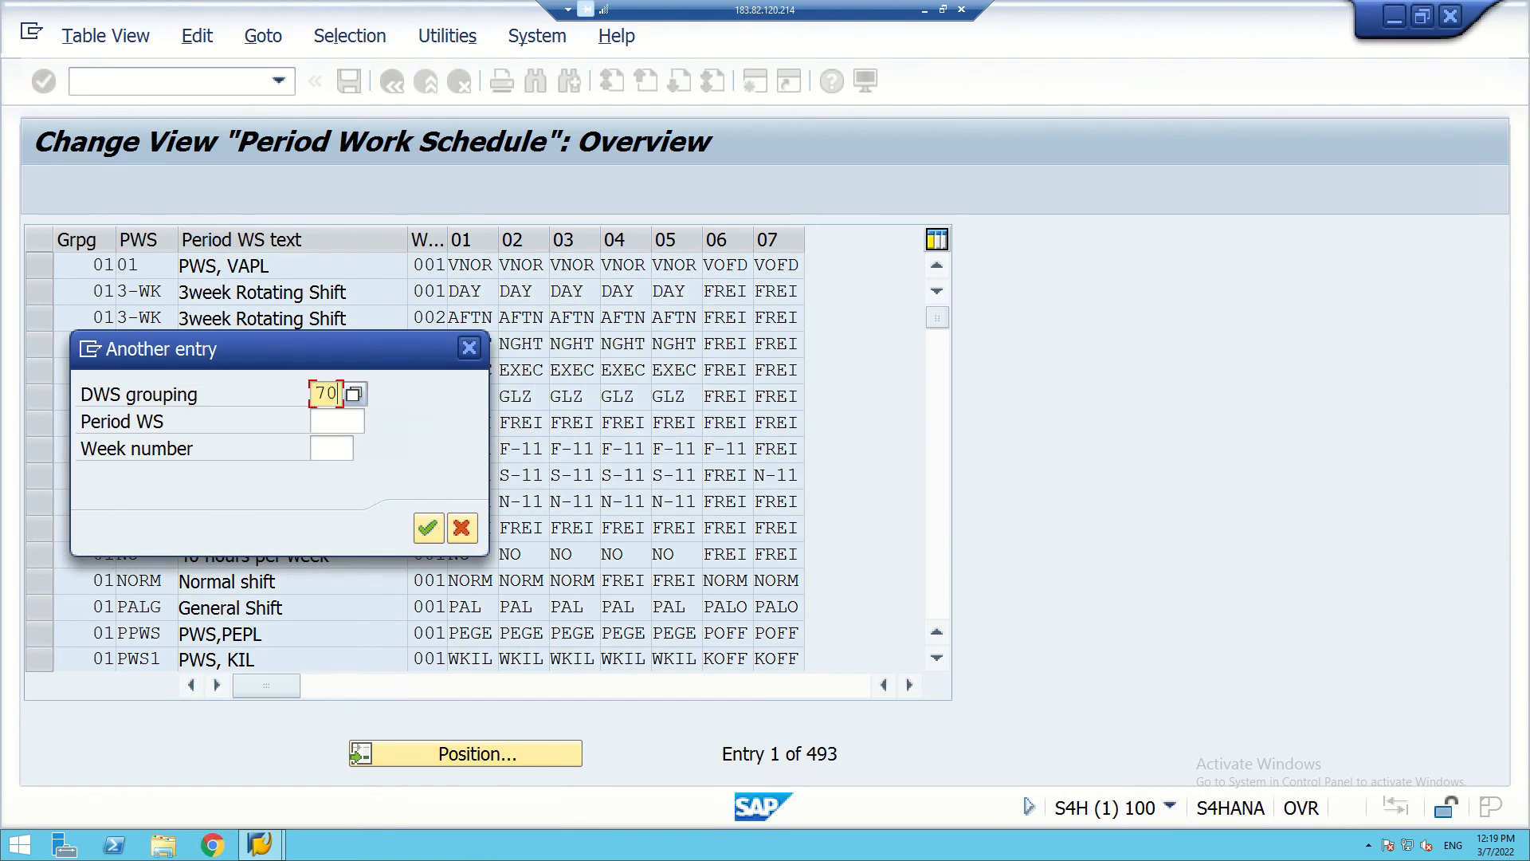
{"action": "left_click", "coordinate": [428, 527]}
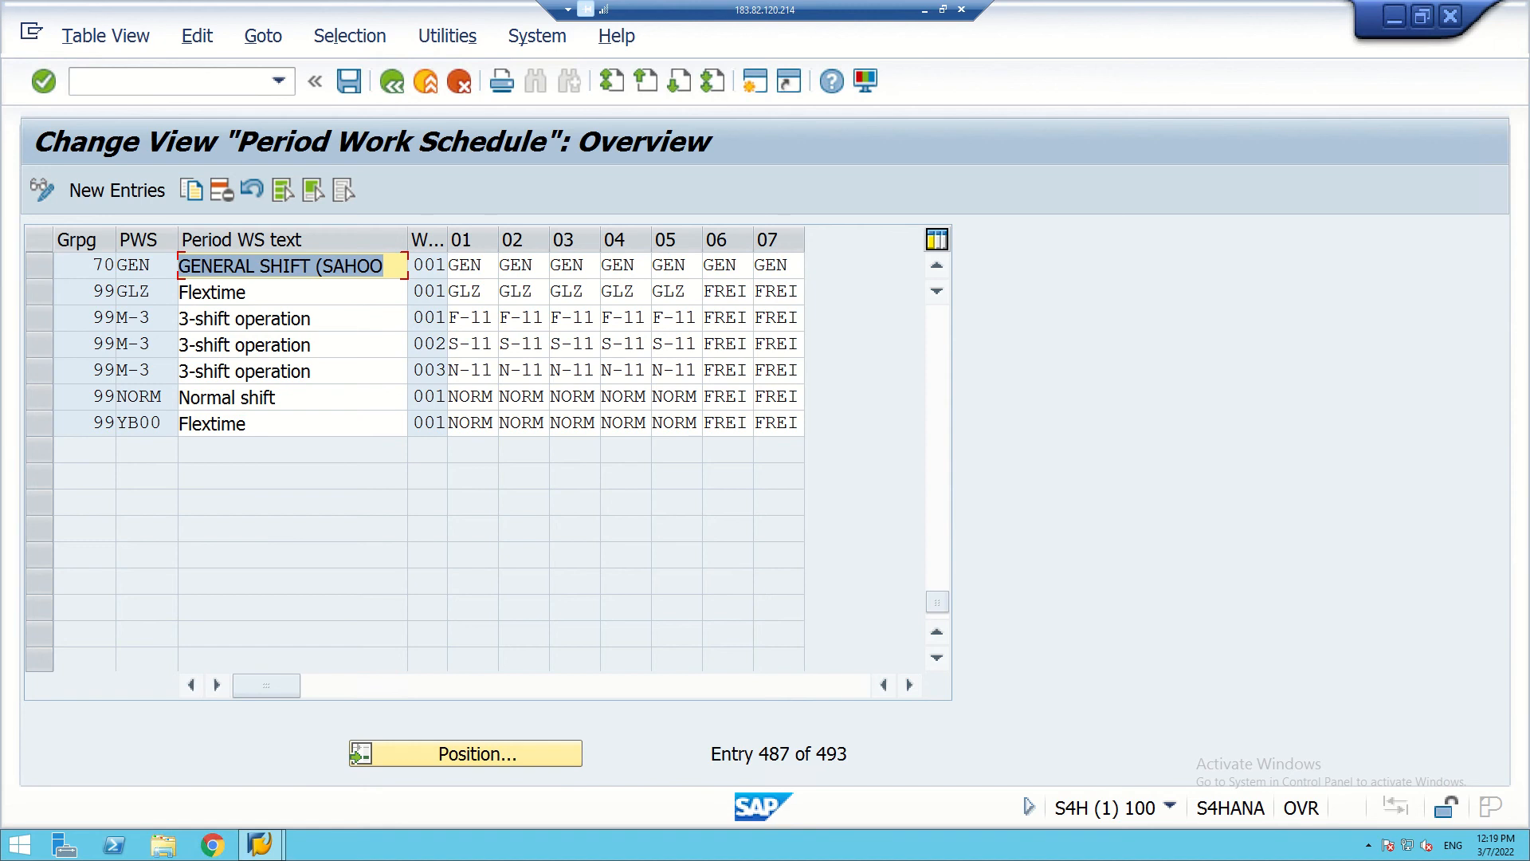
- Set day 06 of the GEN period work schedule for grouping 70 to the WOFF daily work schedule
{"action": "left_click", "coordinate": [715, 265]}
{"action": "left_click", "coordinate": [763, 265]}
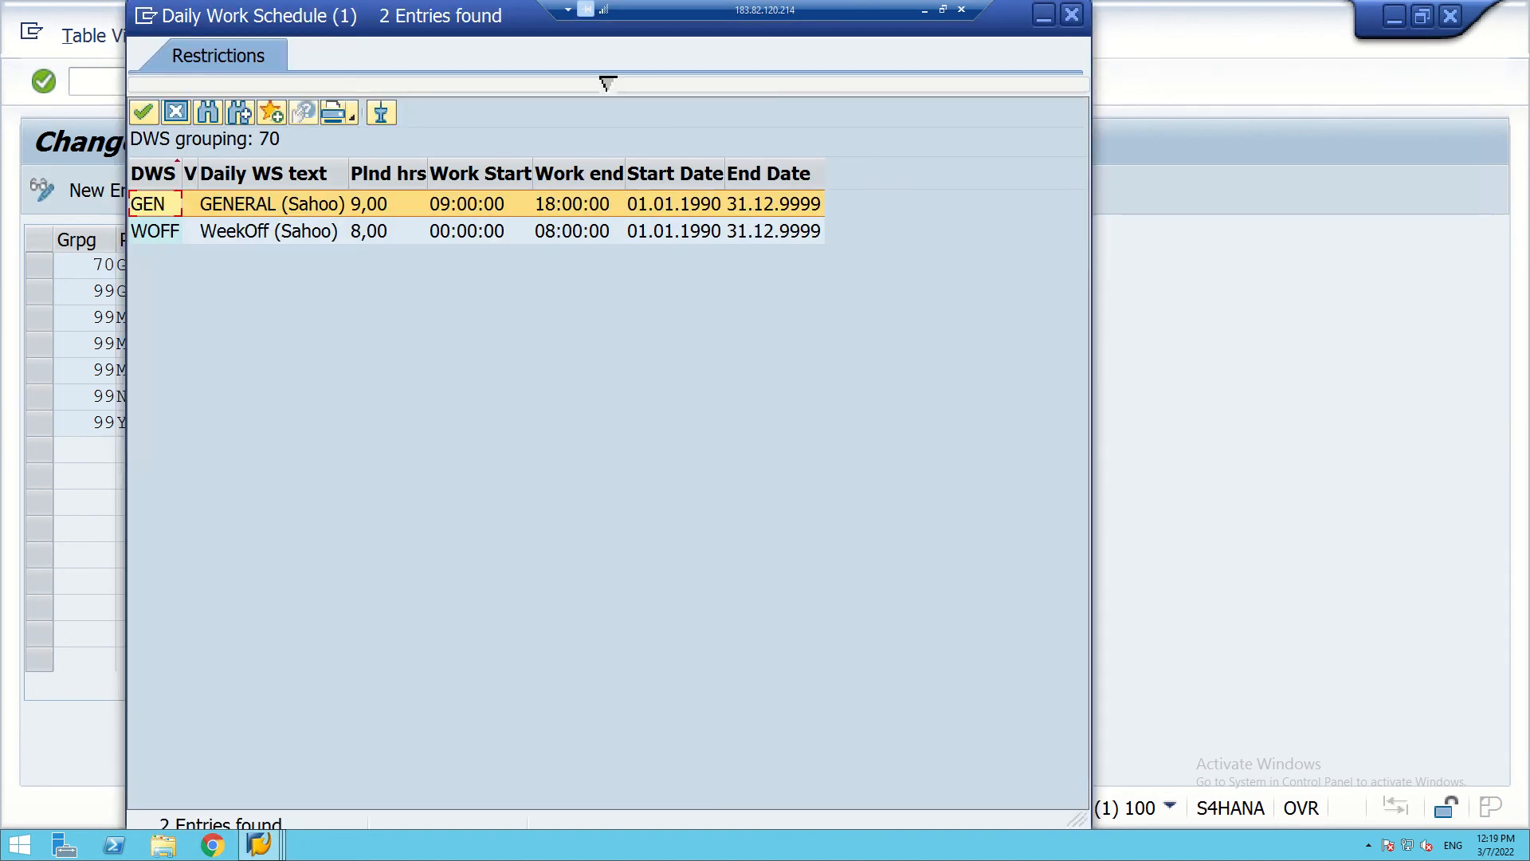
{"action": "key", "text": "Down"}
{"action": "key", "text": "Return"}
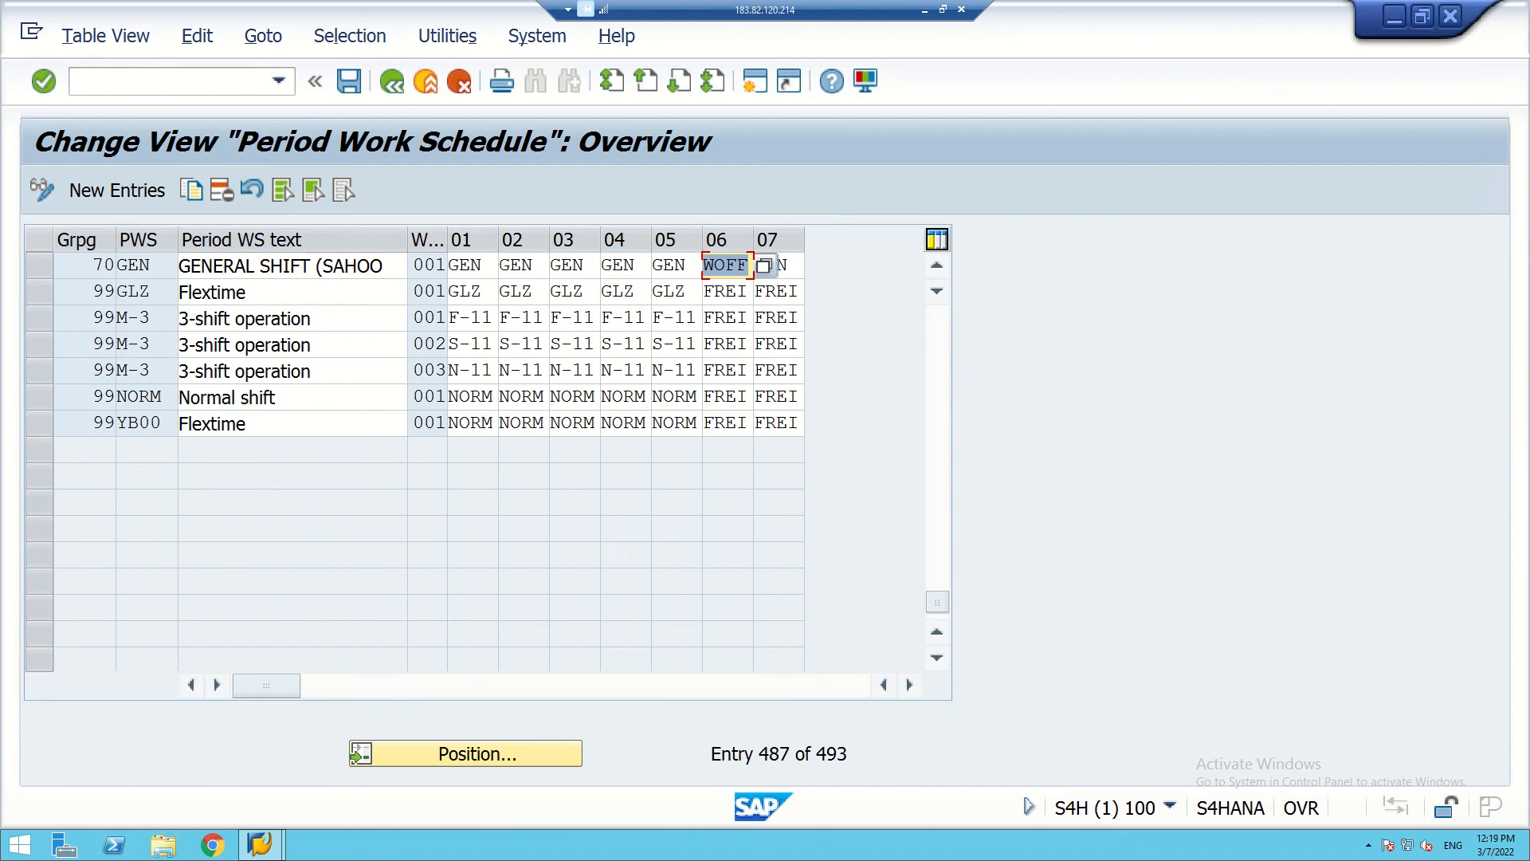
{"action": "left_click", "coordinate": [763, 265]}
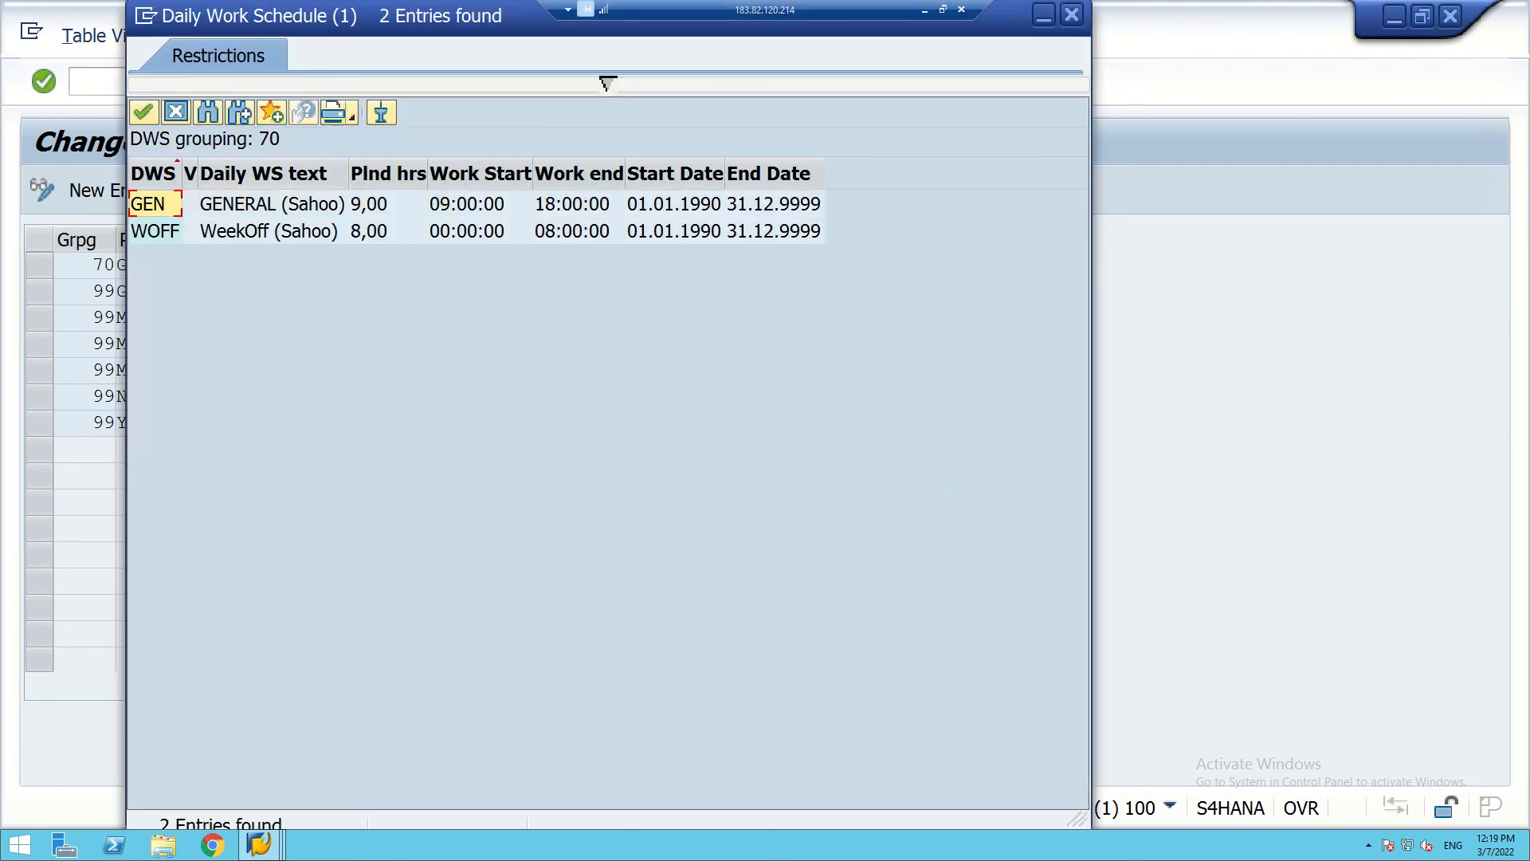
{"action": "key", "text": "Down"}
{"action": "key", "text": "Return"}
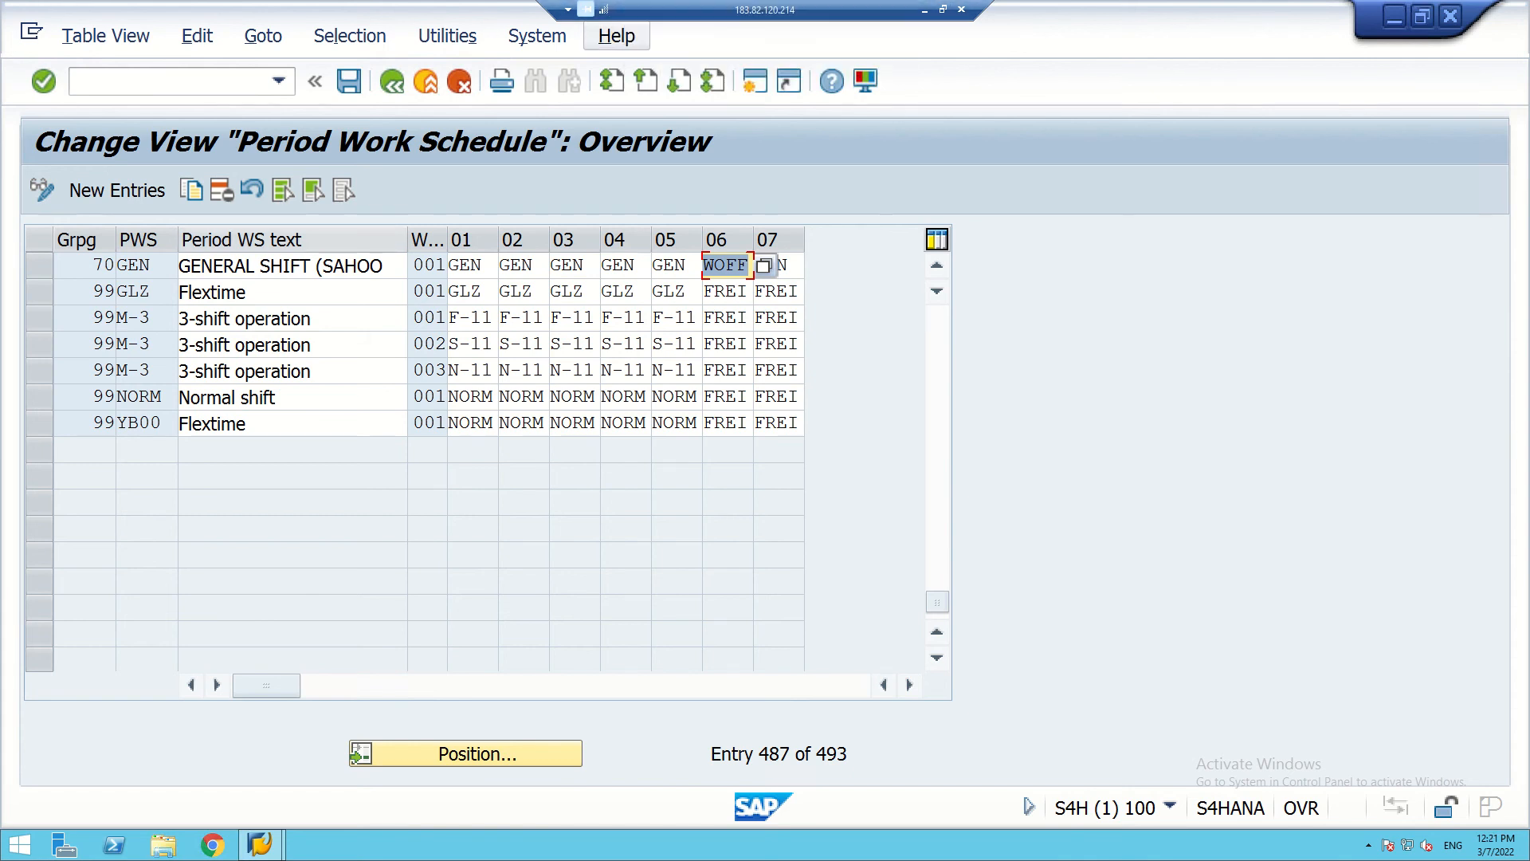
- Leave the period work schedule view, saving the changes under customizing request S4HK904270
{"action": "left_click", "coordinate": [392, 81]}
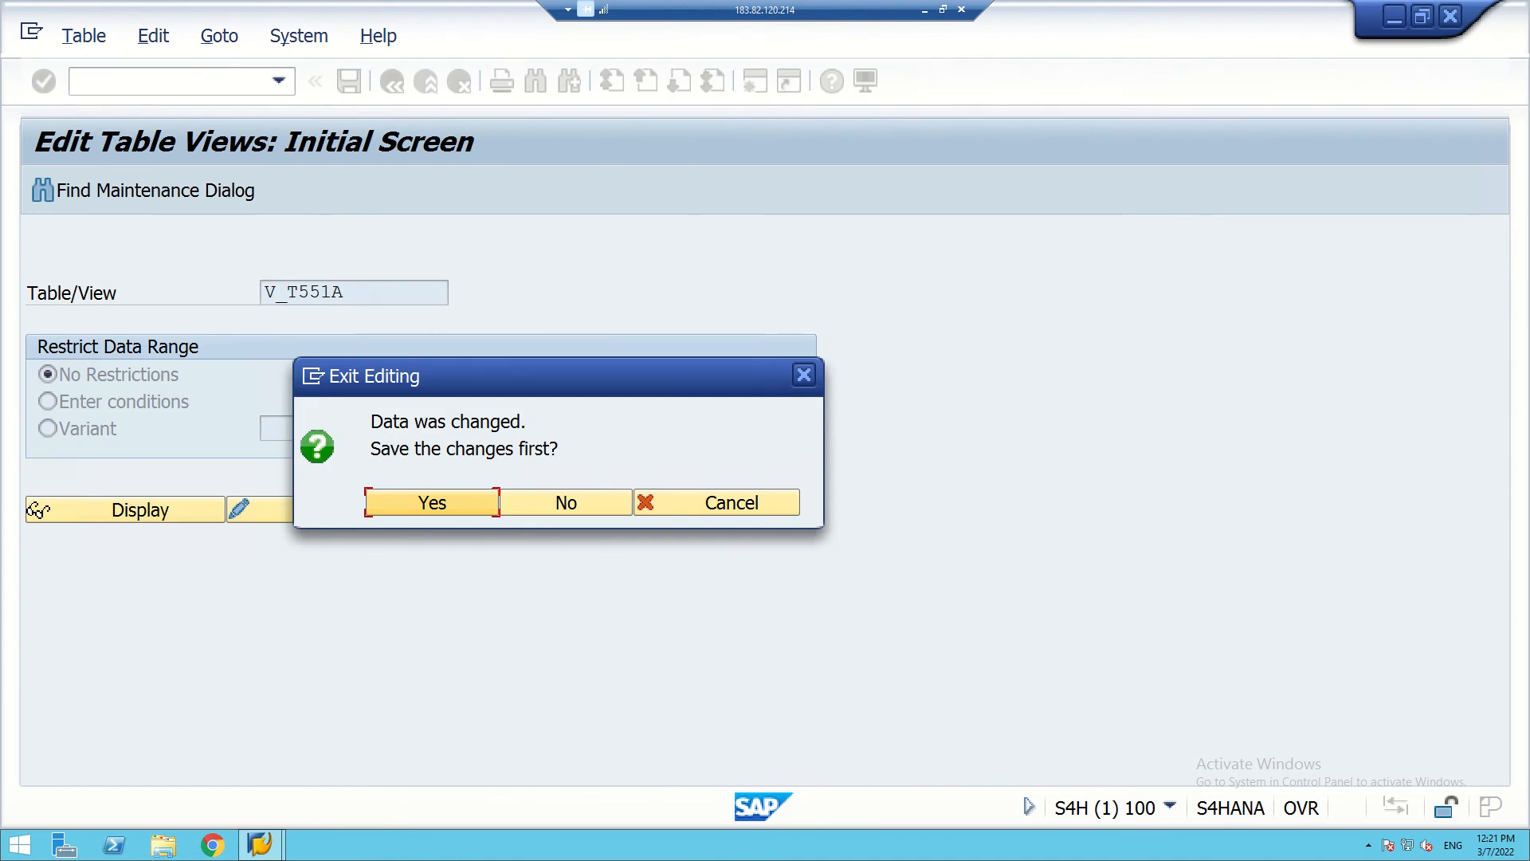
{"action": "left_click", "coordinate": [381, 502]}
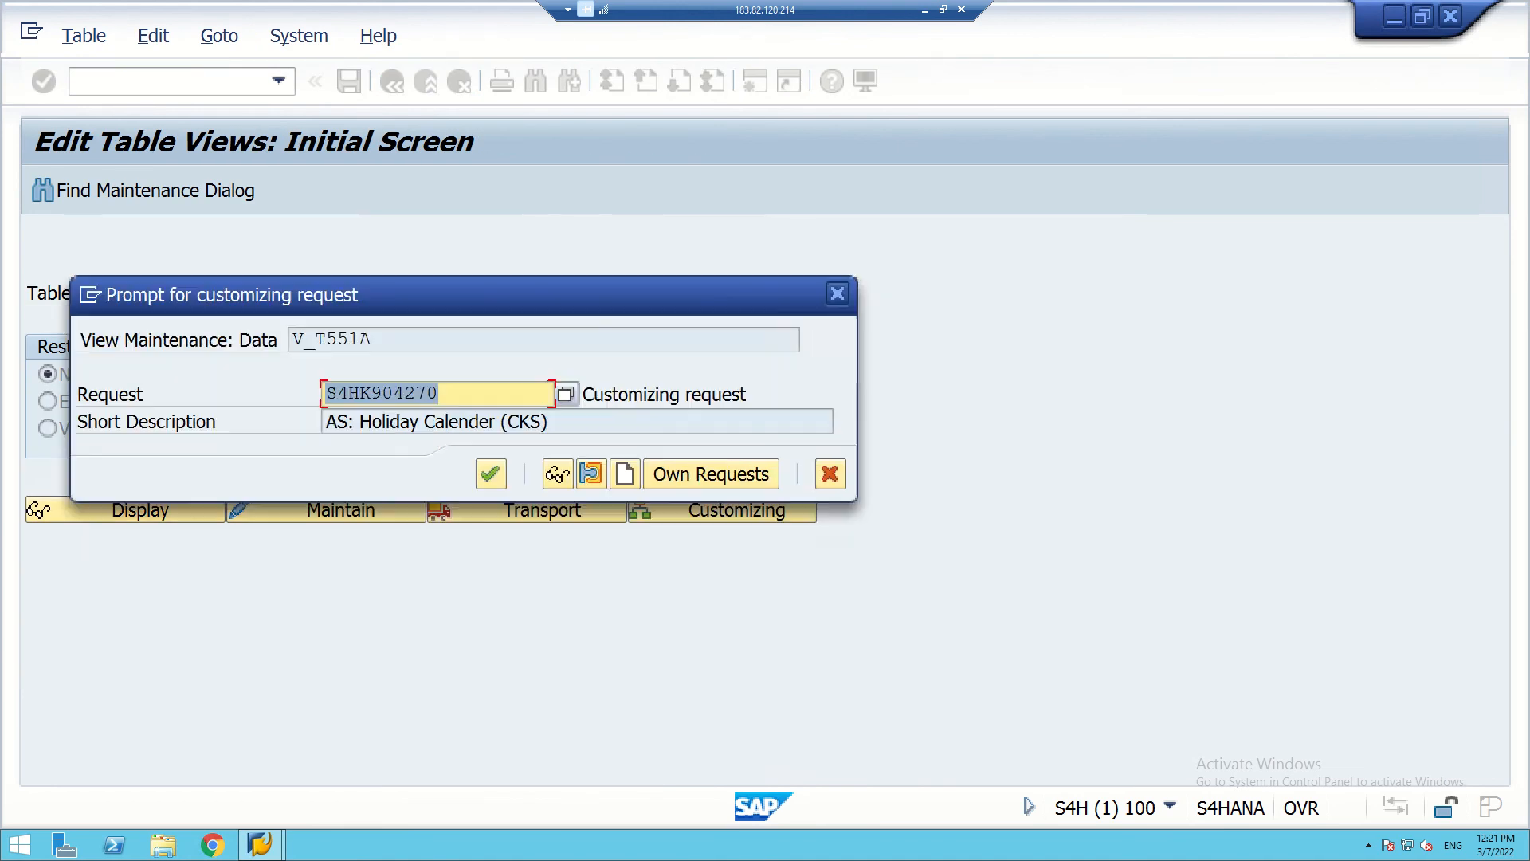
{"action": "key", "text": "Return"}
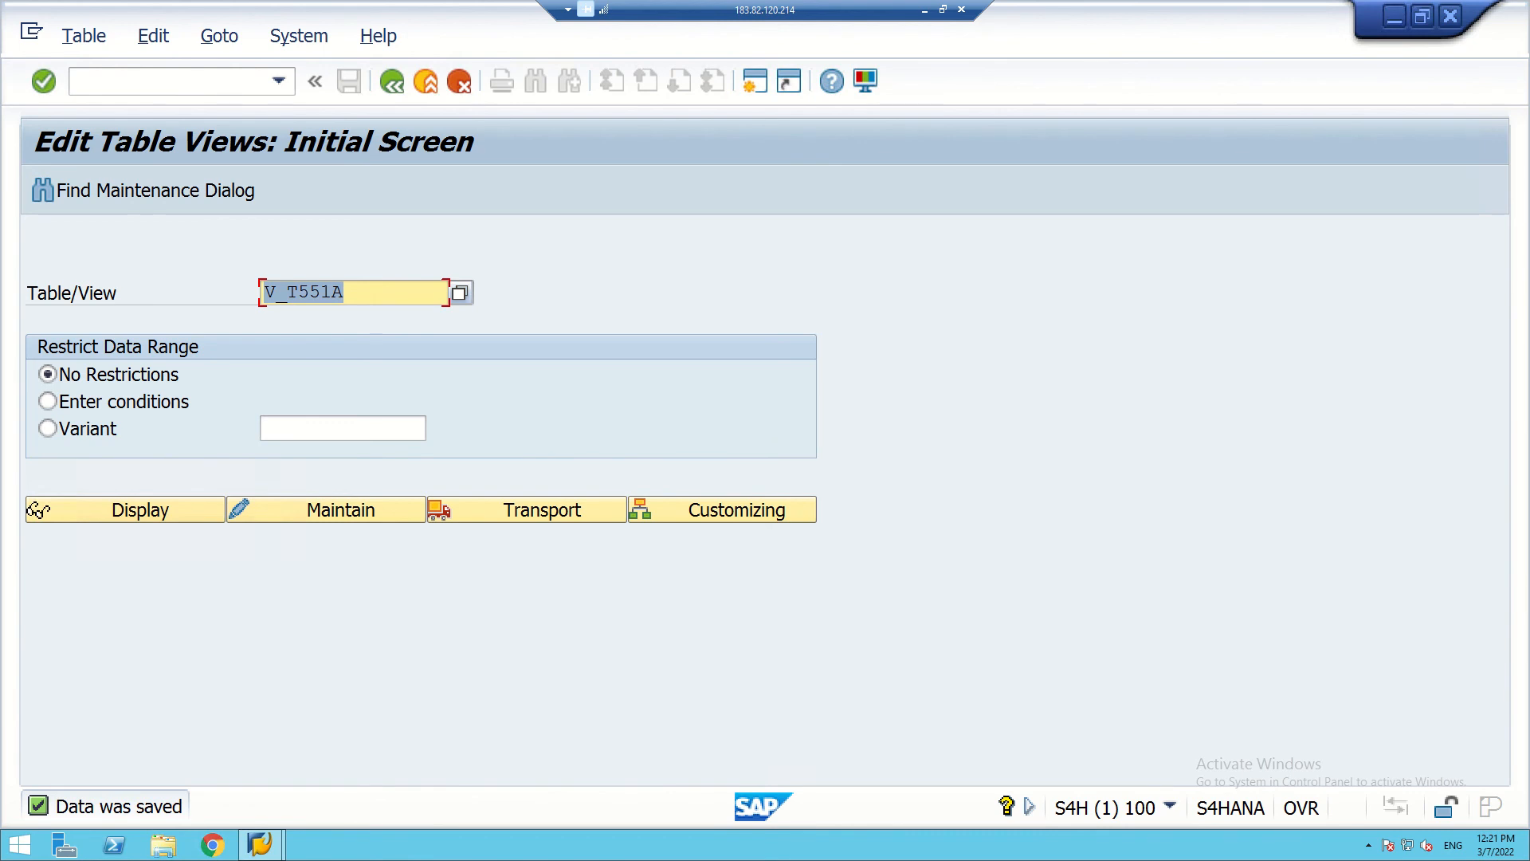
- Open the period work schedule valuation view V_T551C for maintenance without data restrictions
{"action": "left_click", "coordinate": [344, 292]}
{"action": "key", "text": "BackSpace"}
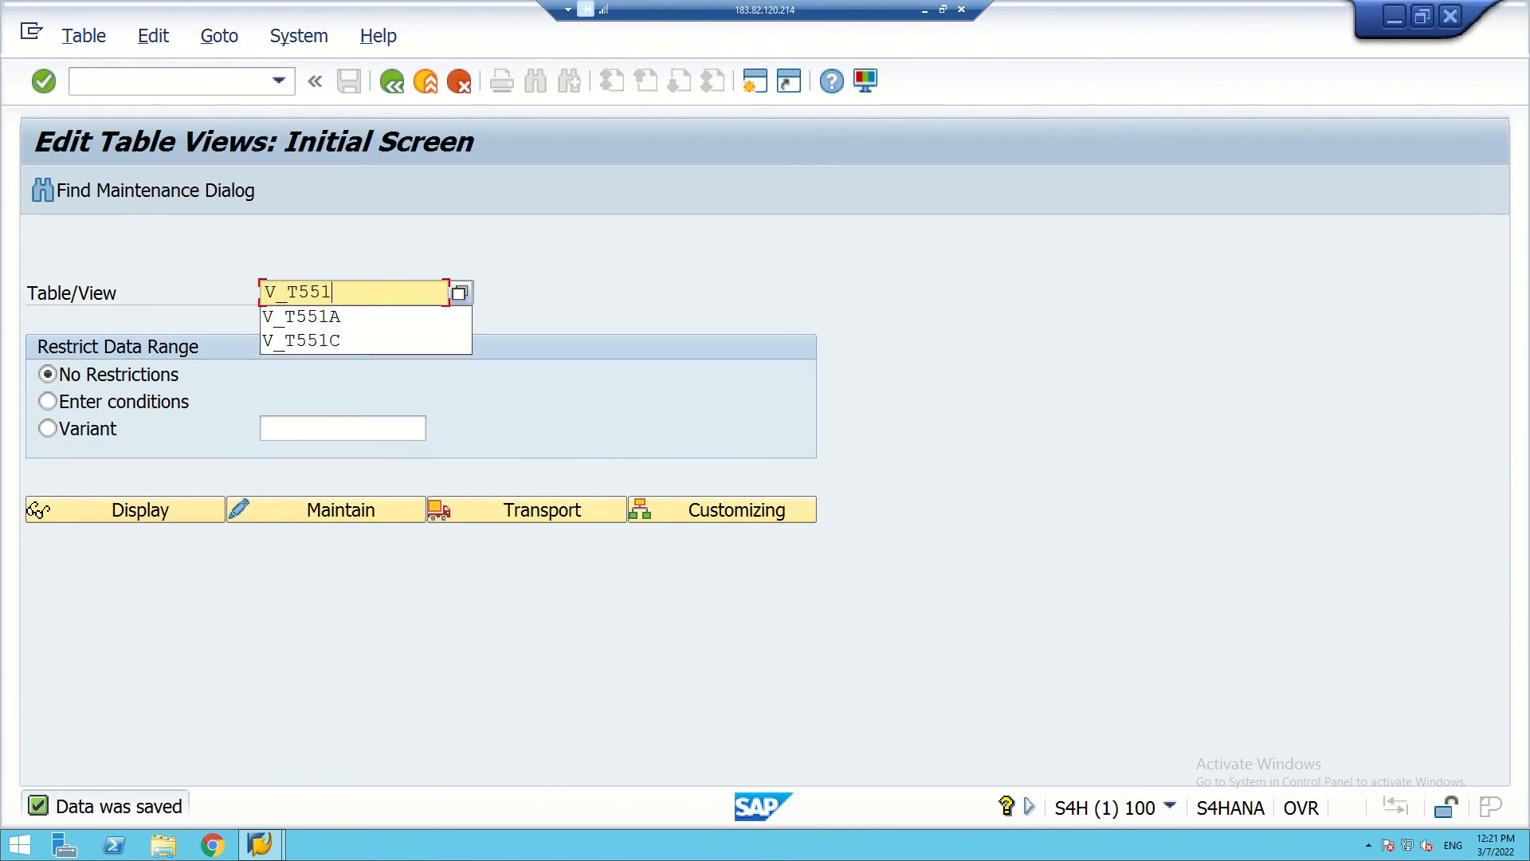
{"action": "type", "text": "C"}
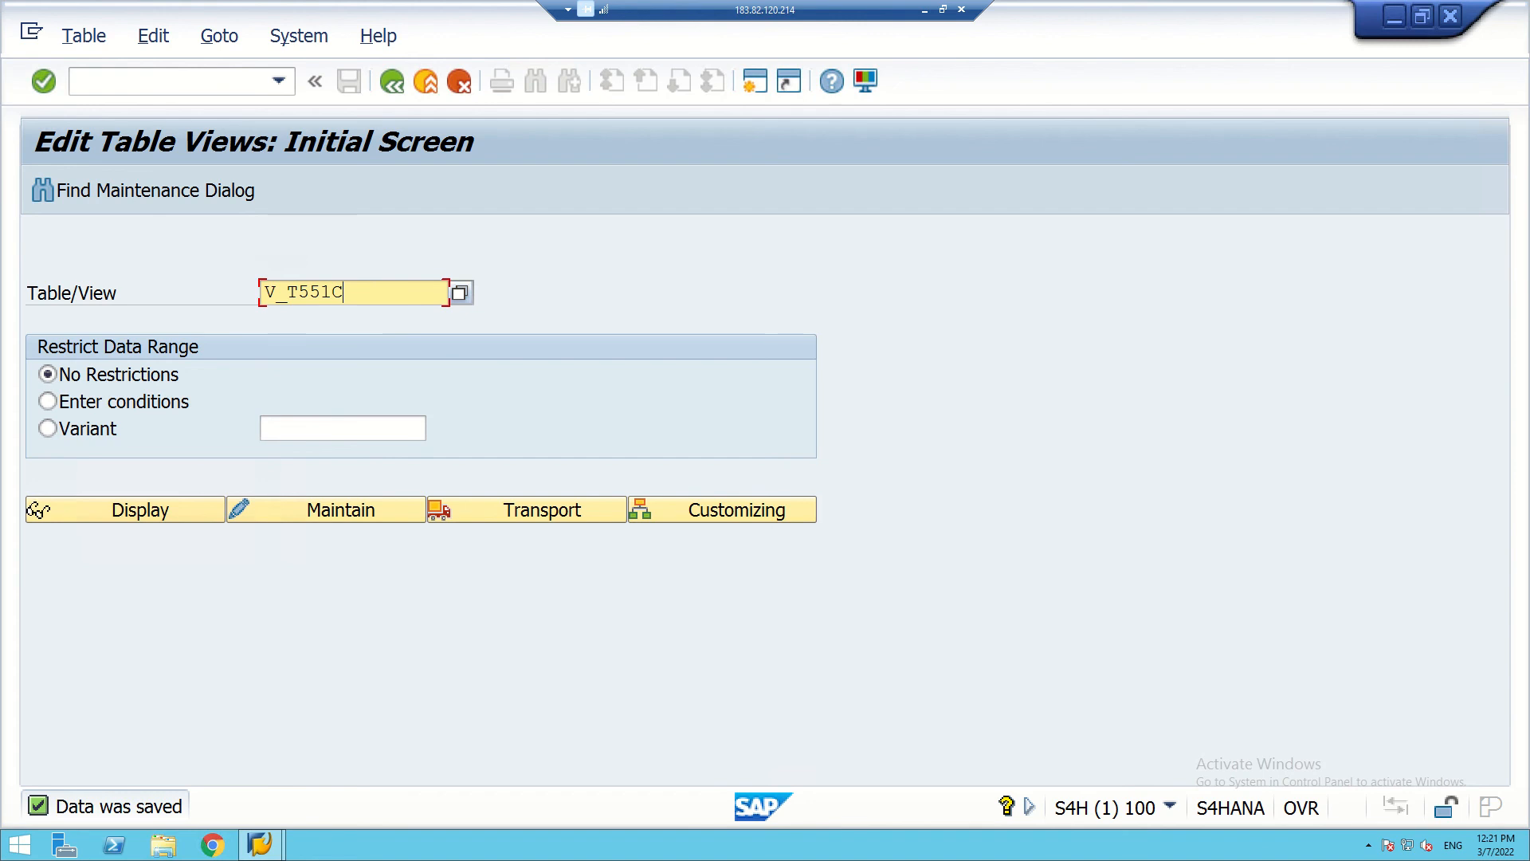
{"action": "left_click", "coordinate": [327, 510]}
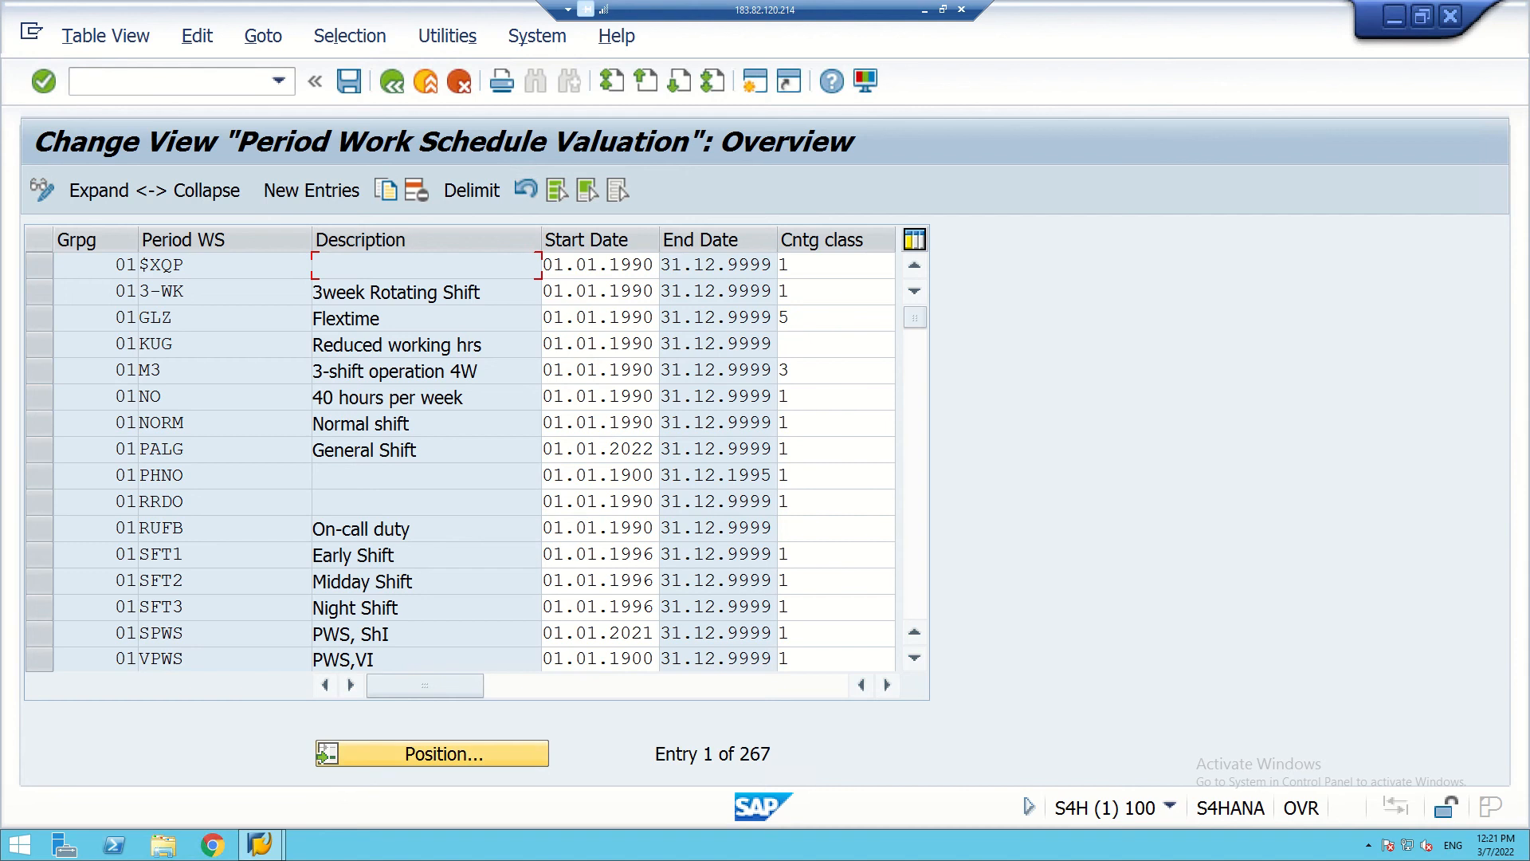
- Look for DWS grouping 70 in the valuation list, review the groupings above it, and reopen V_T551C for maintenance
{"action": "left_click", "coordinate": [444, 753]}
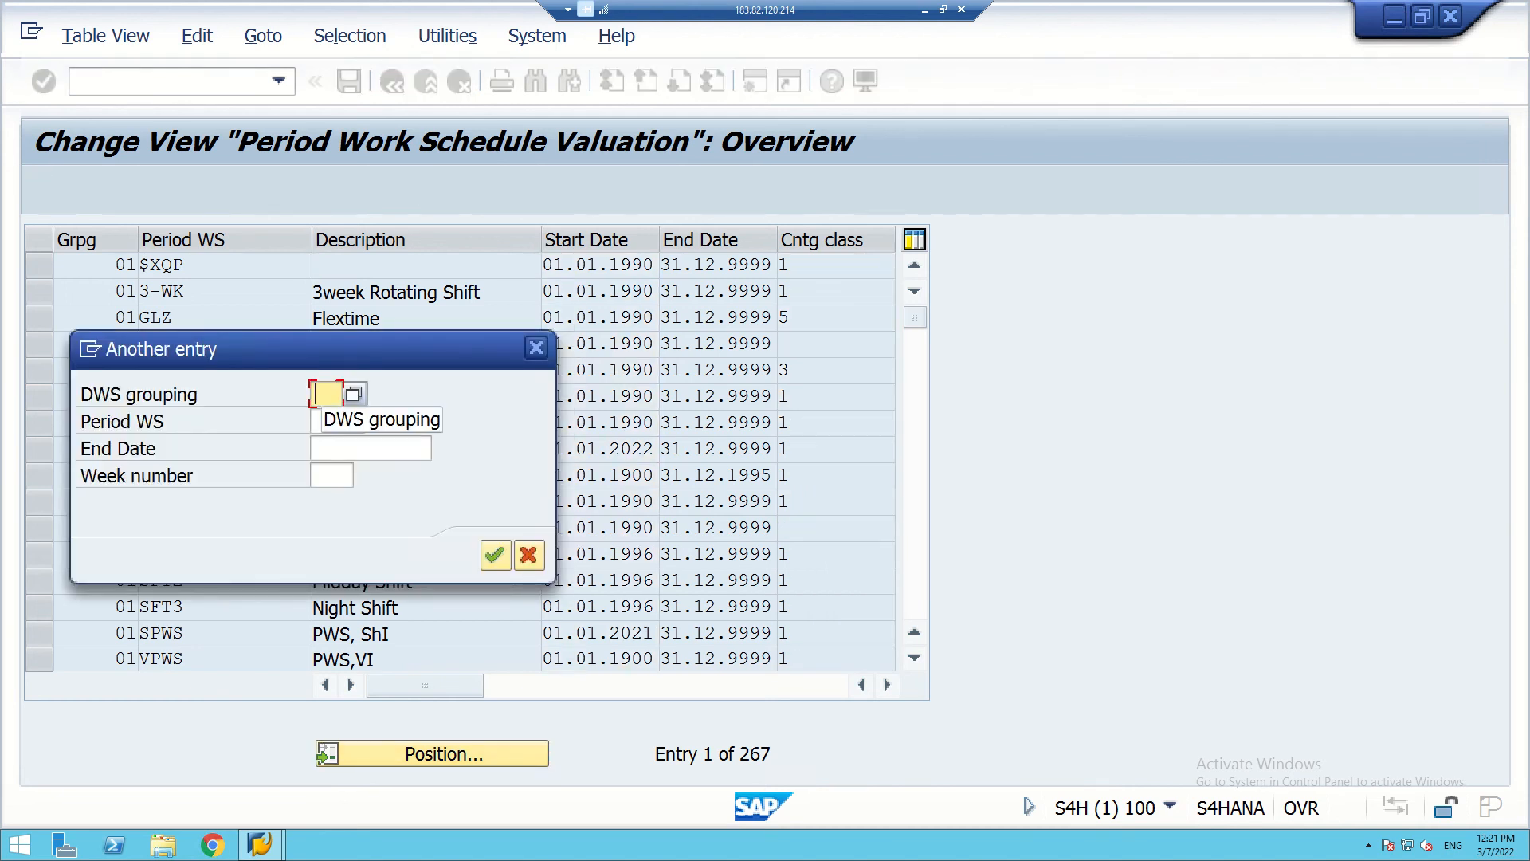
{"action": "type", "text": "70"}
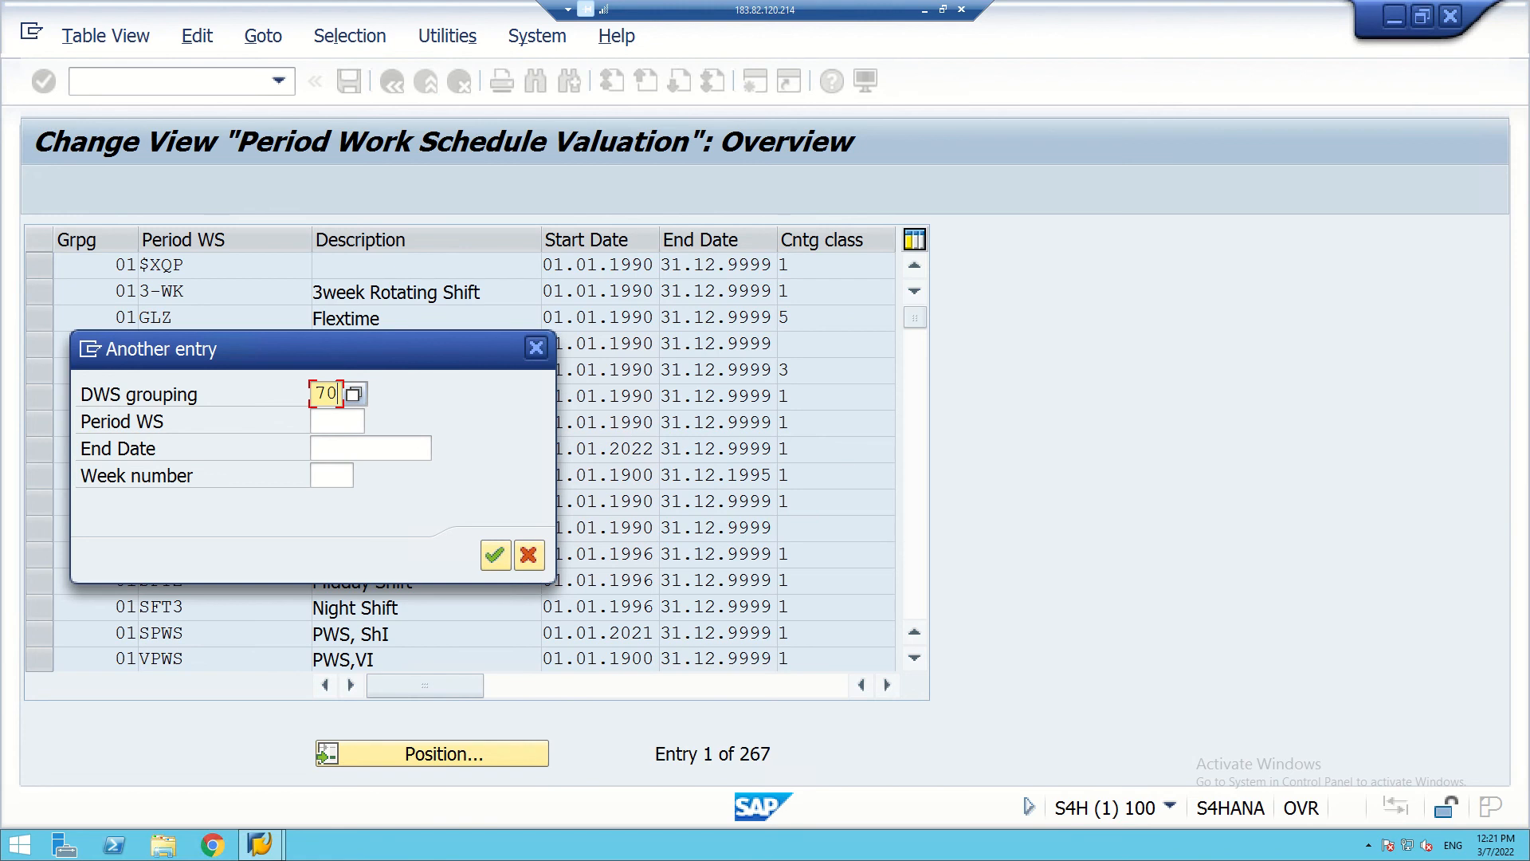
{"action": "key", "text": "Return"}
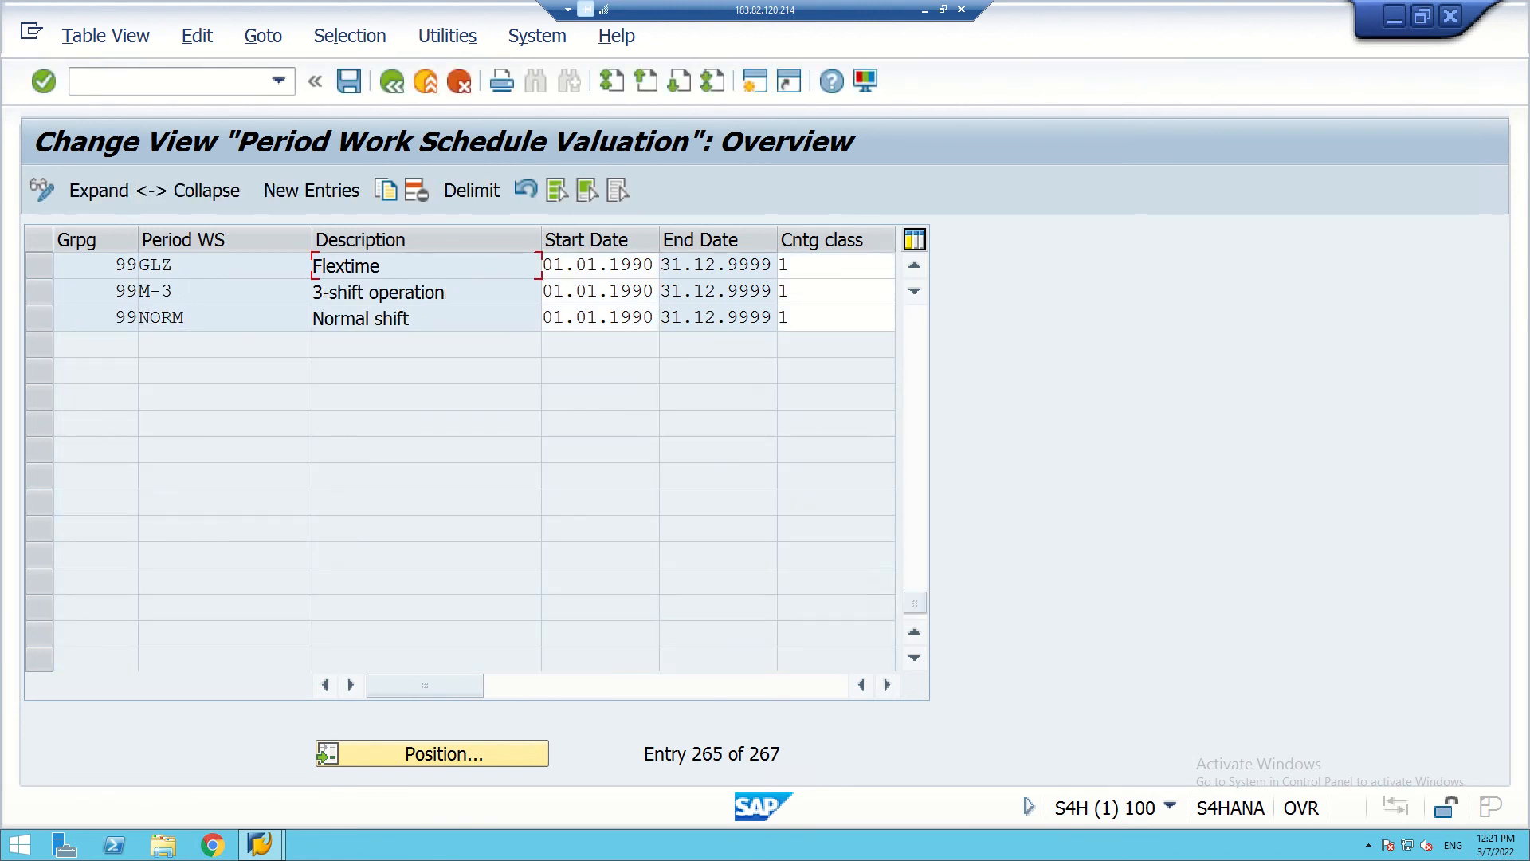
{"action": "scroll", "coordinate": [462, 446], "scroll_direction": "up", "scroll_amount": 3}
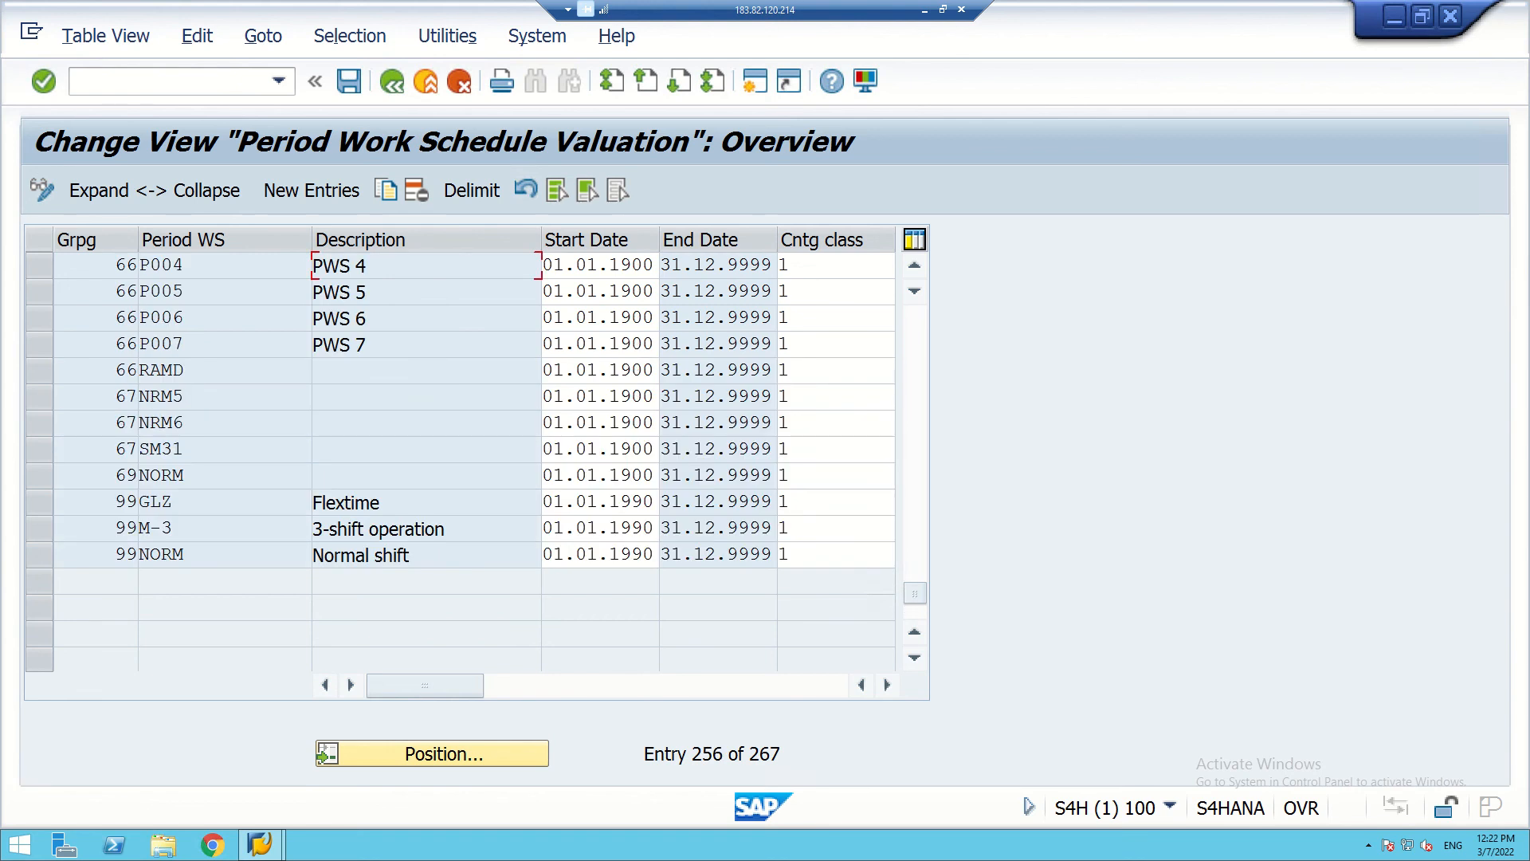
{"action": "scroll", "coordinate": [463, 454], "scroll_direction": "up", "scroll_amount": 7}
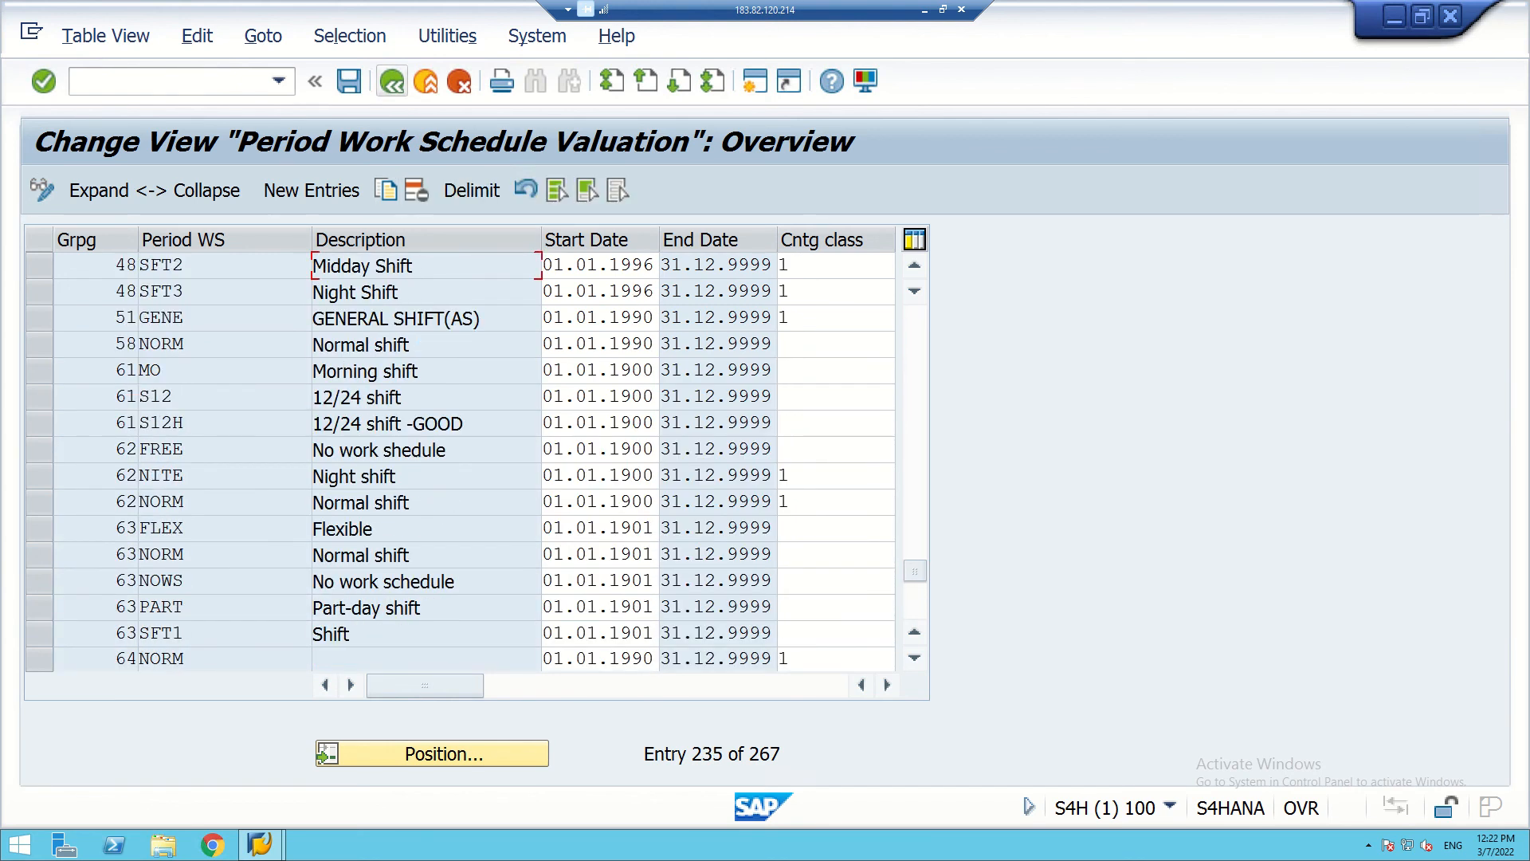
{"action": "left_click", "coordinate": [392, 81]}
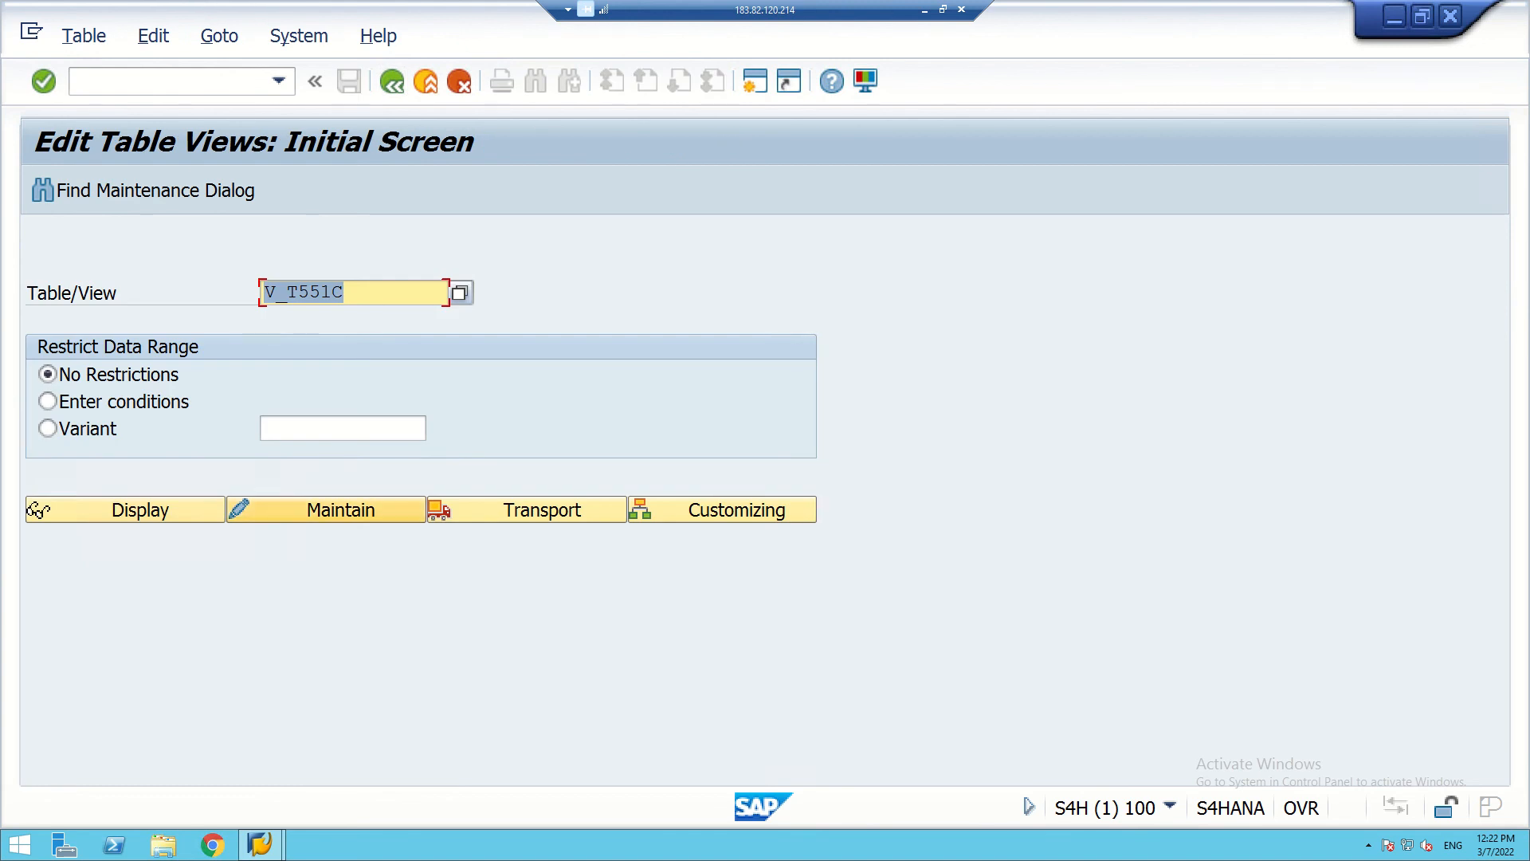
{"action": "left_click", "coordinate": [327, 510]}
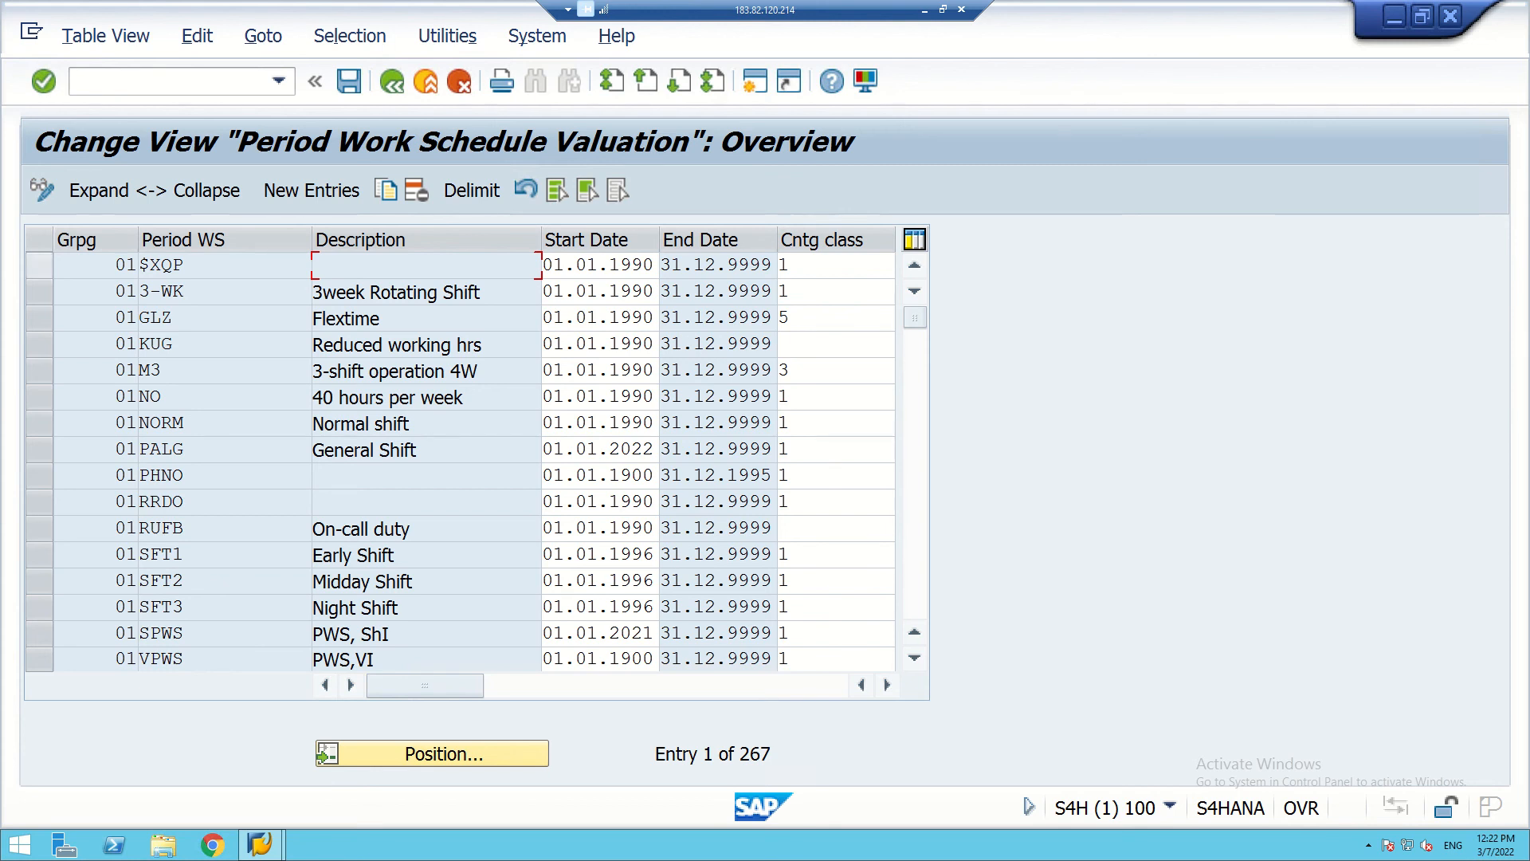
- Copy the grouping 01 $XQP valuation entry to DWS grouping 70 with period work schedule GEN
{"action": "left_click", "coordinate": [39, 265]}
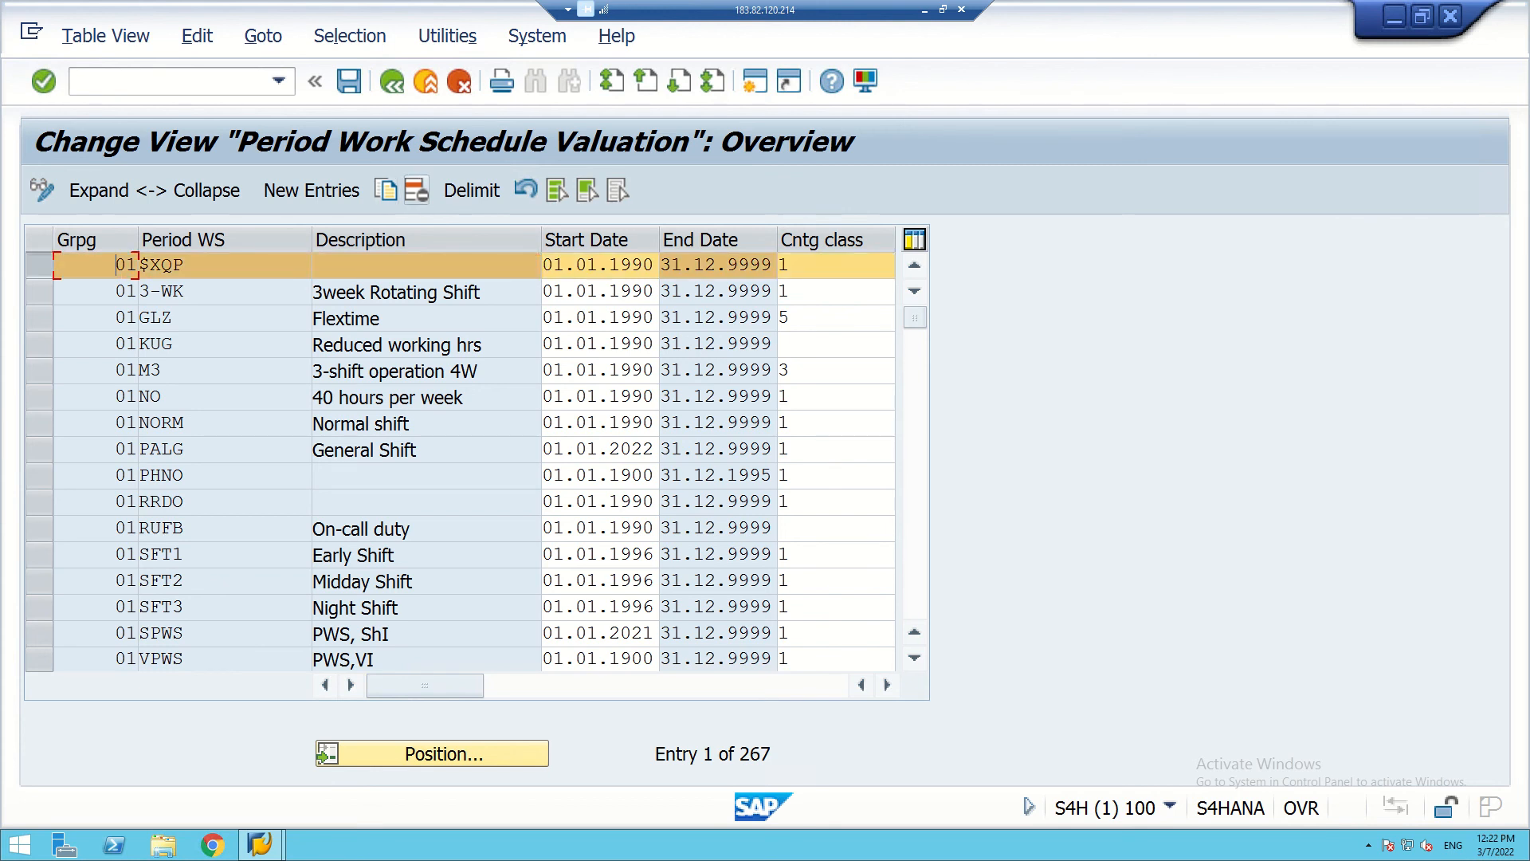
{"action": "left_click", "coordinate": [386, 190]}
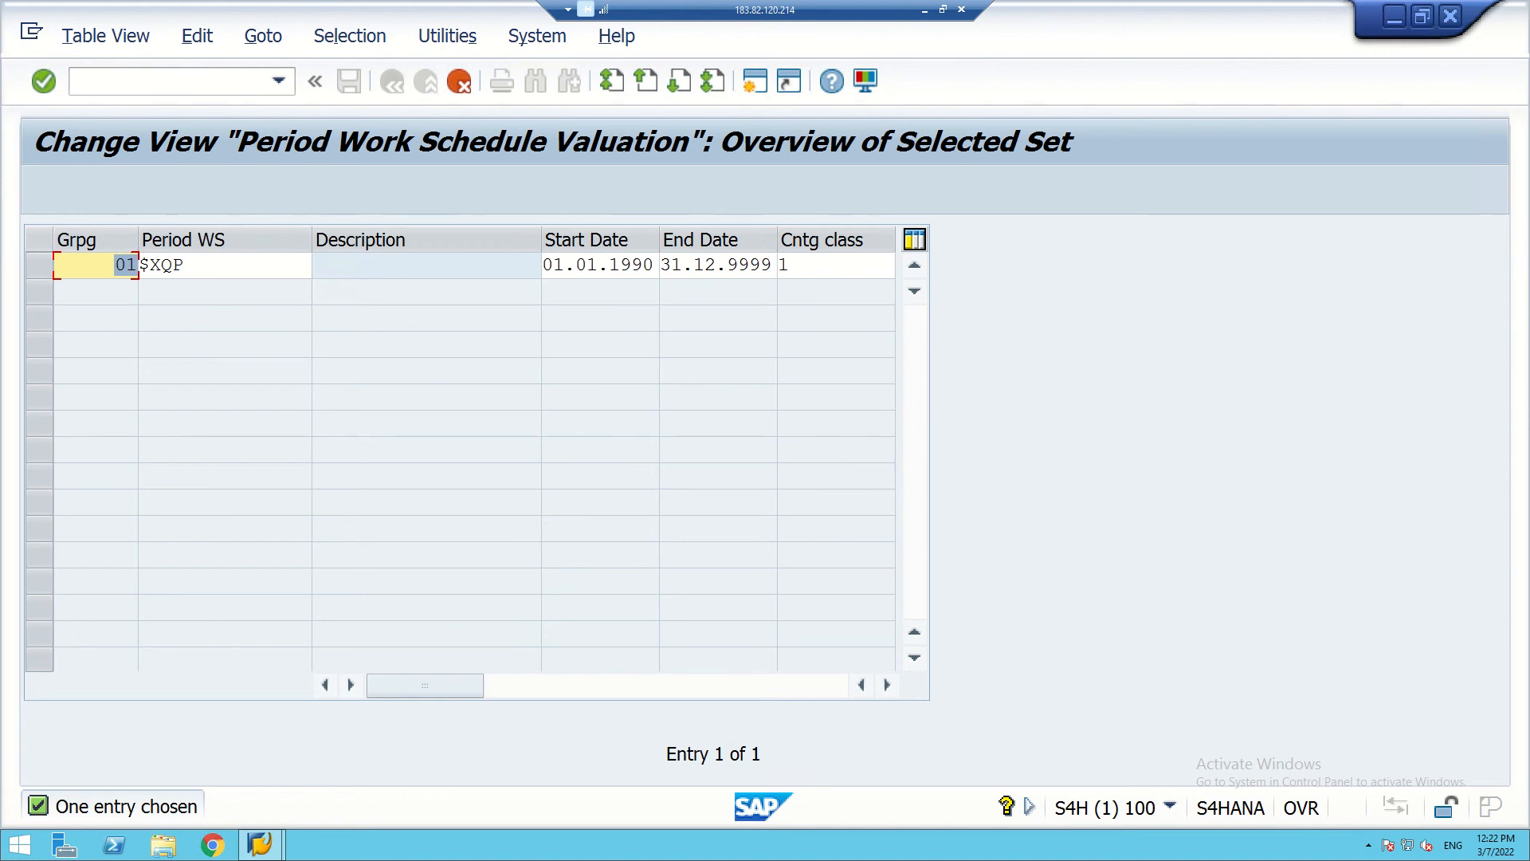
{"action": "type", "text": "70"}
{"action": "key", "text": "Return"}
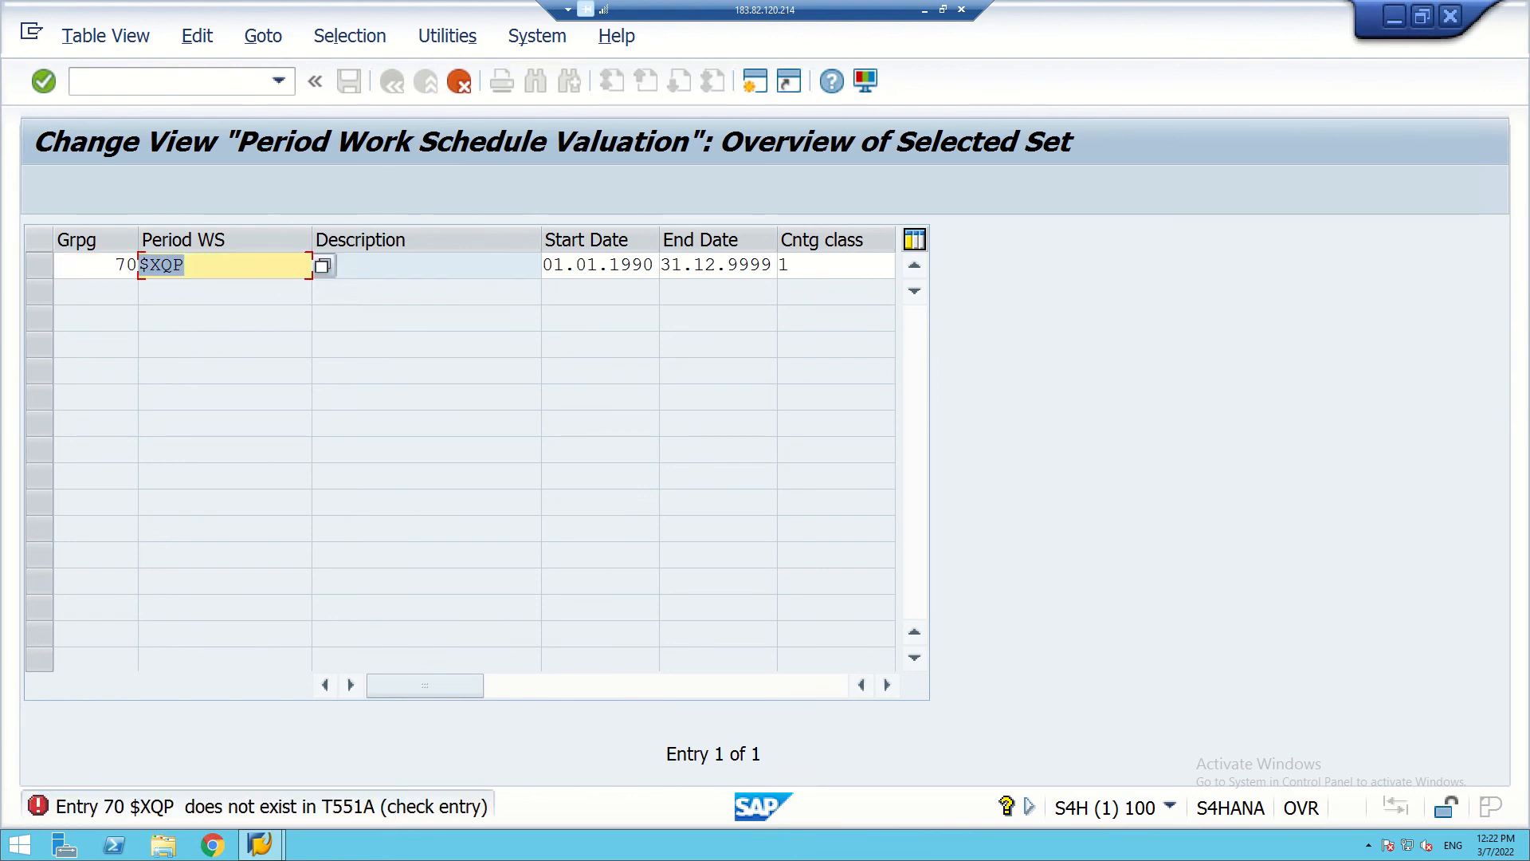
{"action": "left_click", "coordinate": [185, 265]}
{"action": "key", "text": "F4"}
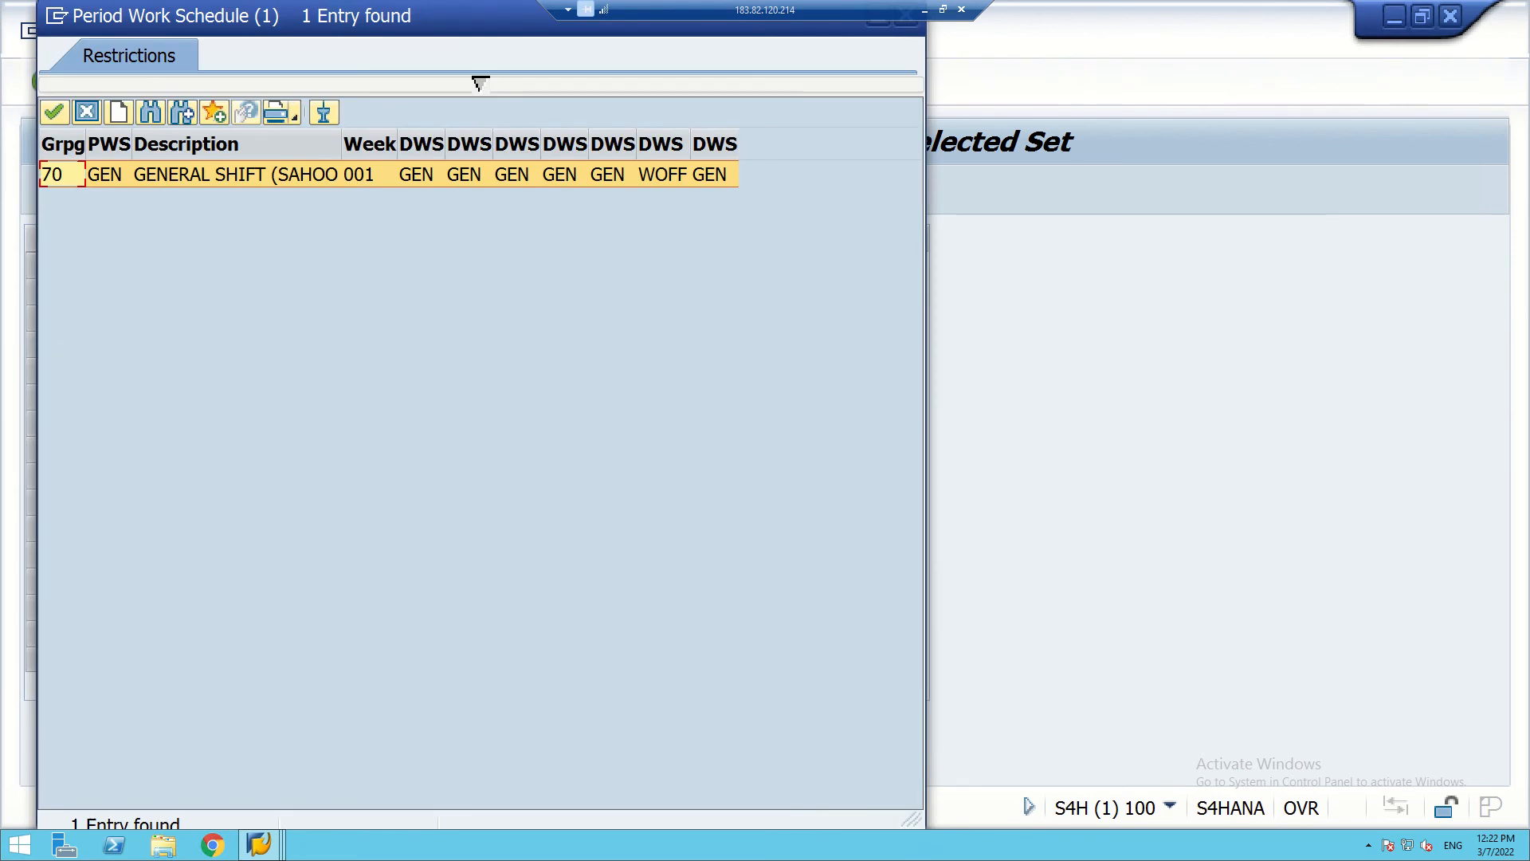
{"action": "key", "text": "Return"}
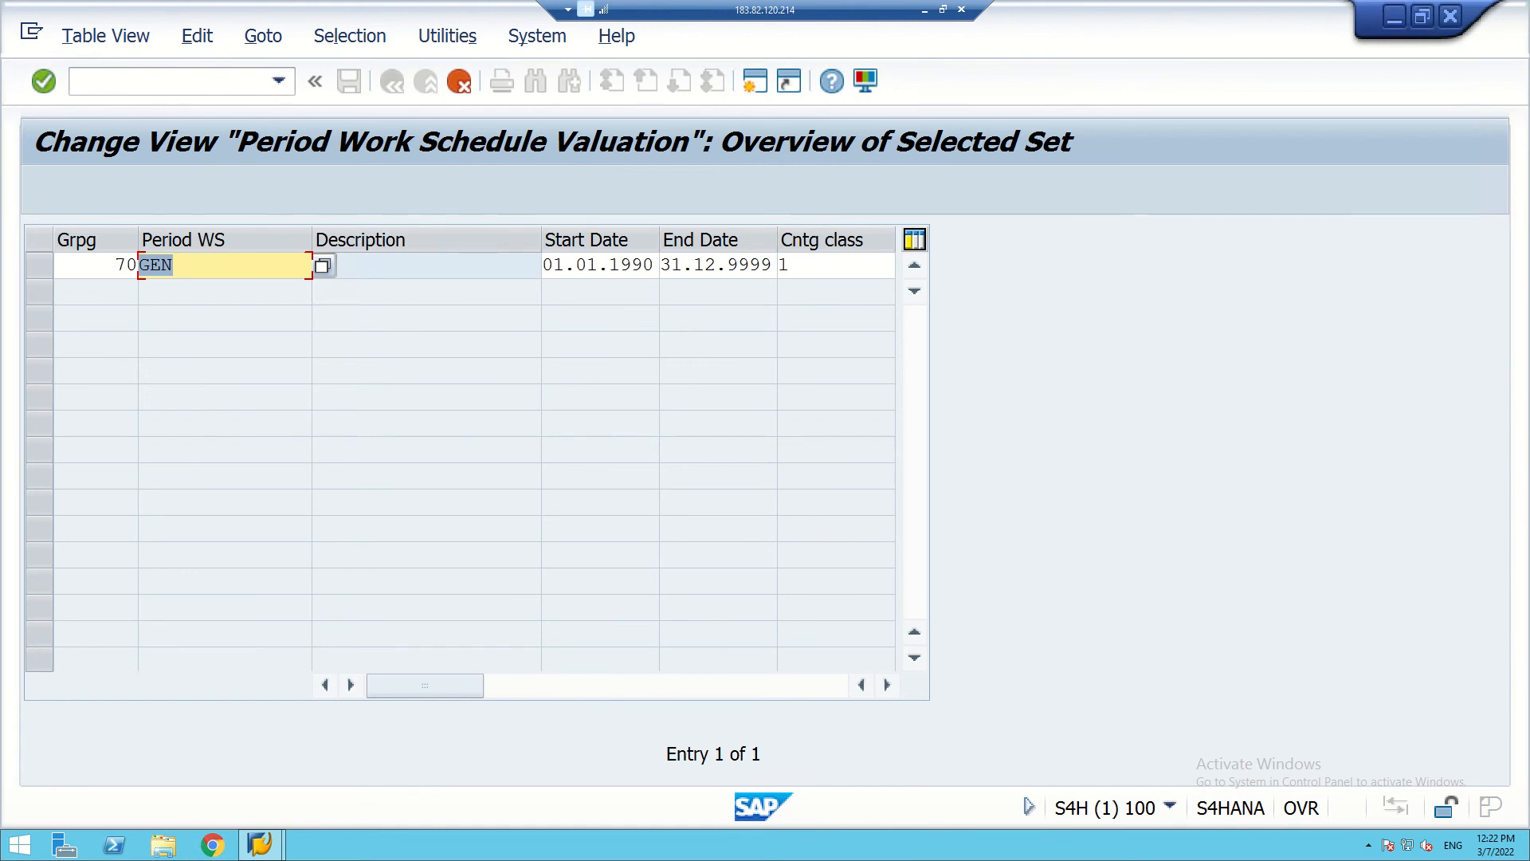
{"action": "key", "text": "Return"}
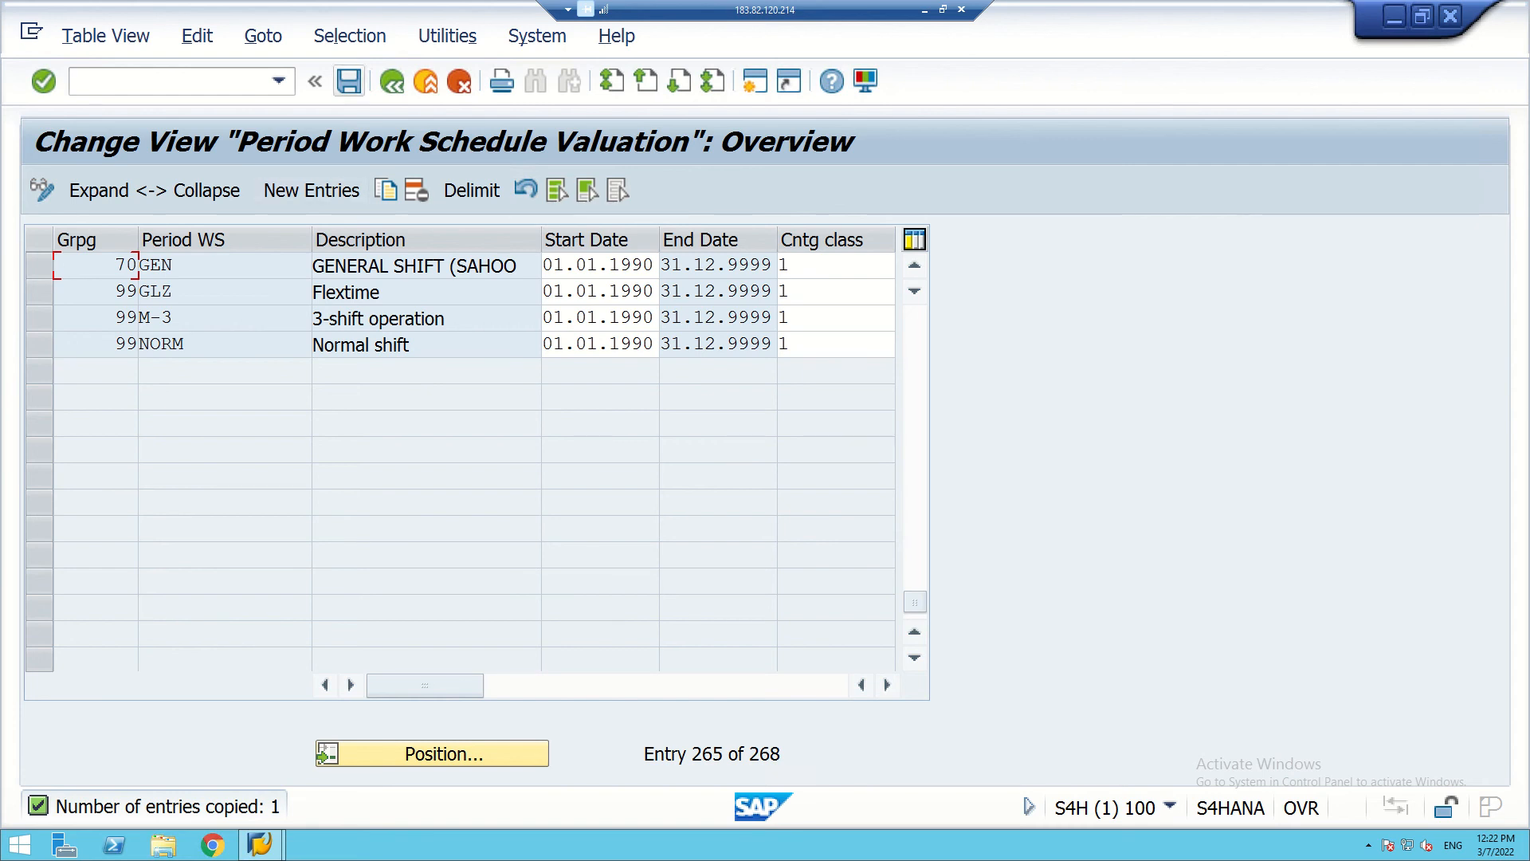
- Save the copied valuation entry under customizing request S4HK904270 and return to the table view selection screen
{"action": "left_click", "coordinate": [348, 80]}
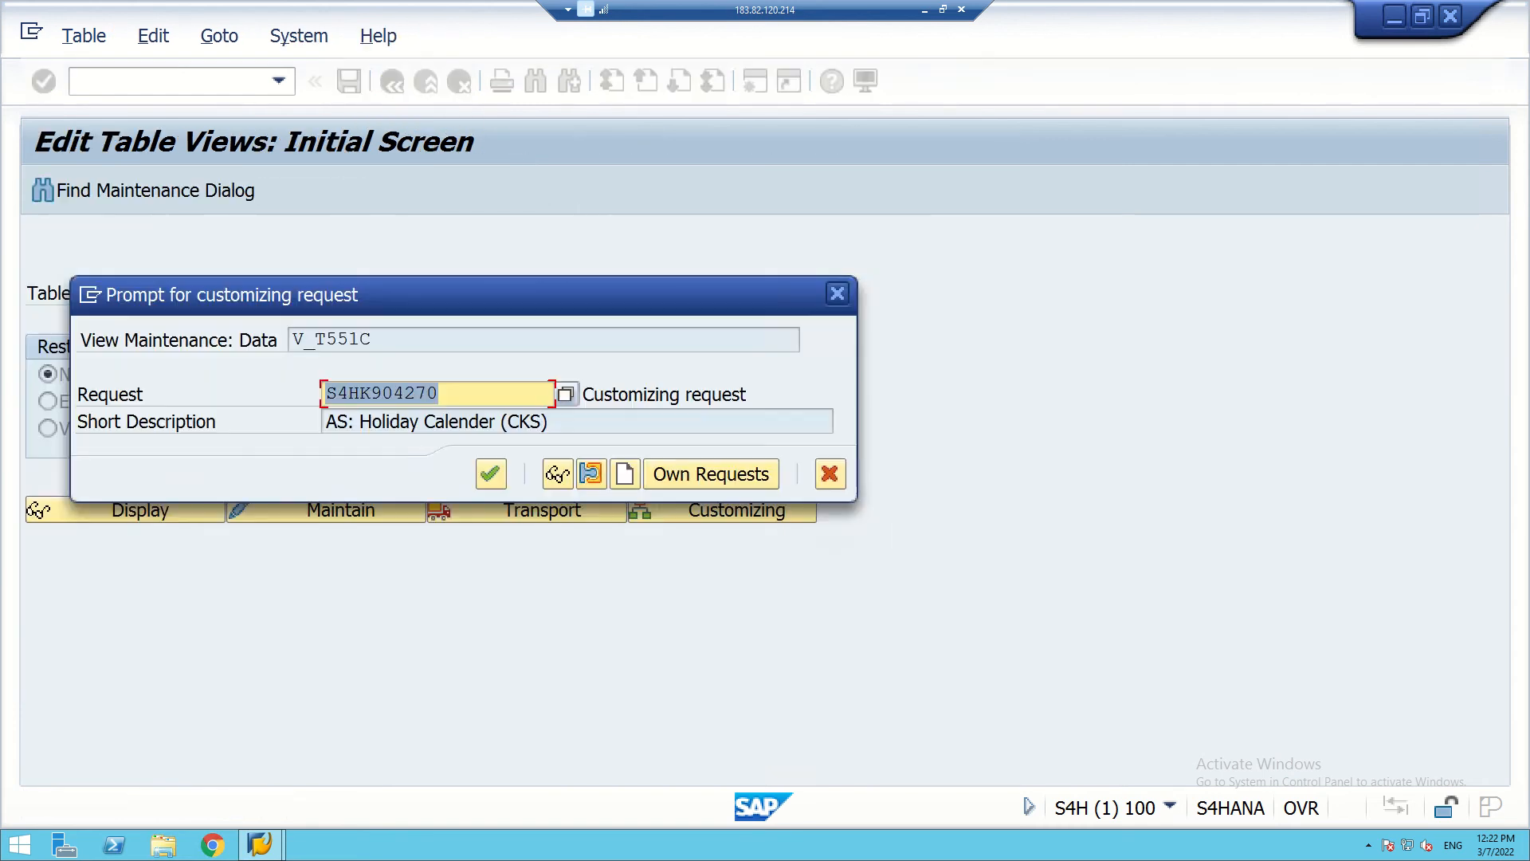
{"action": "key", "text": "Return"}
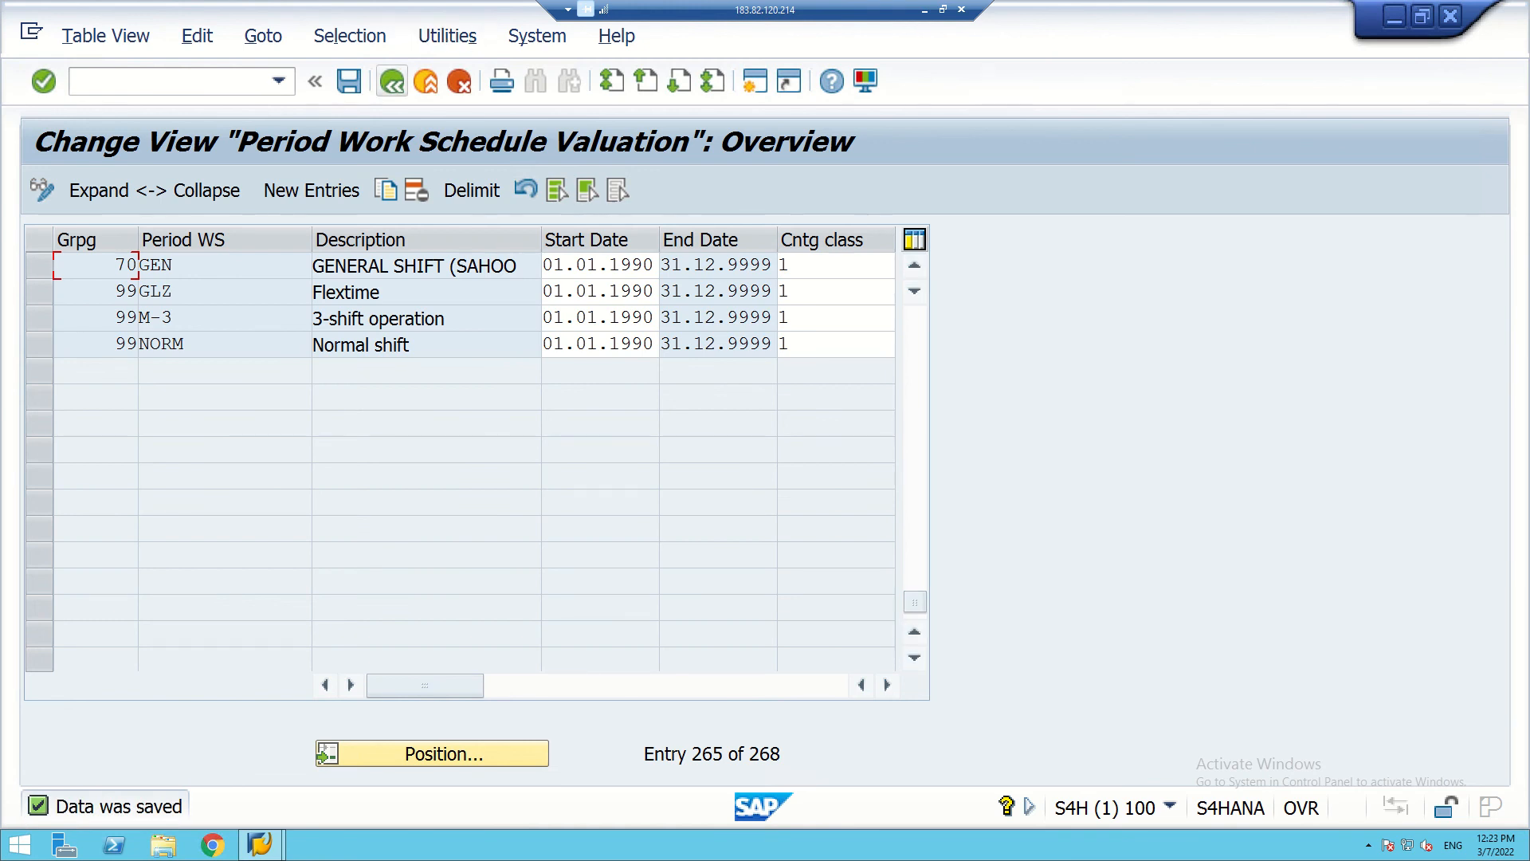
{"action": "left_click", "coordinate": [391, 81]}
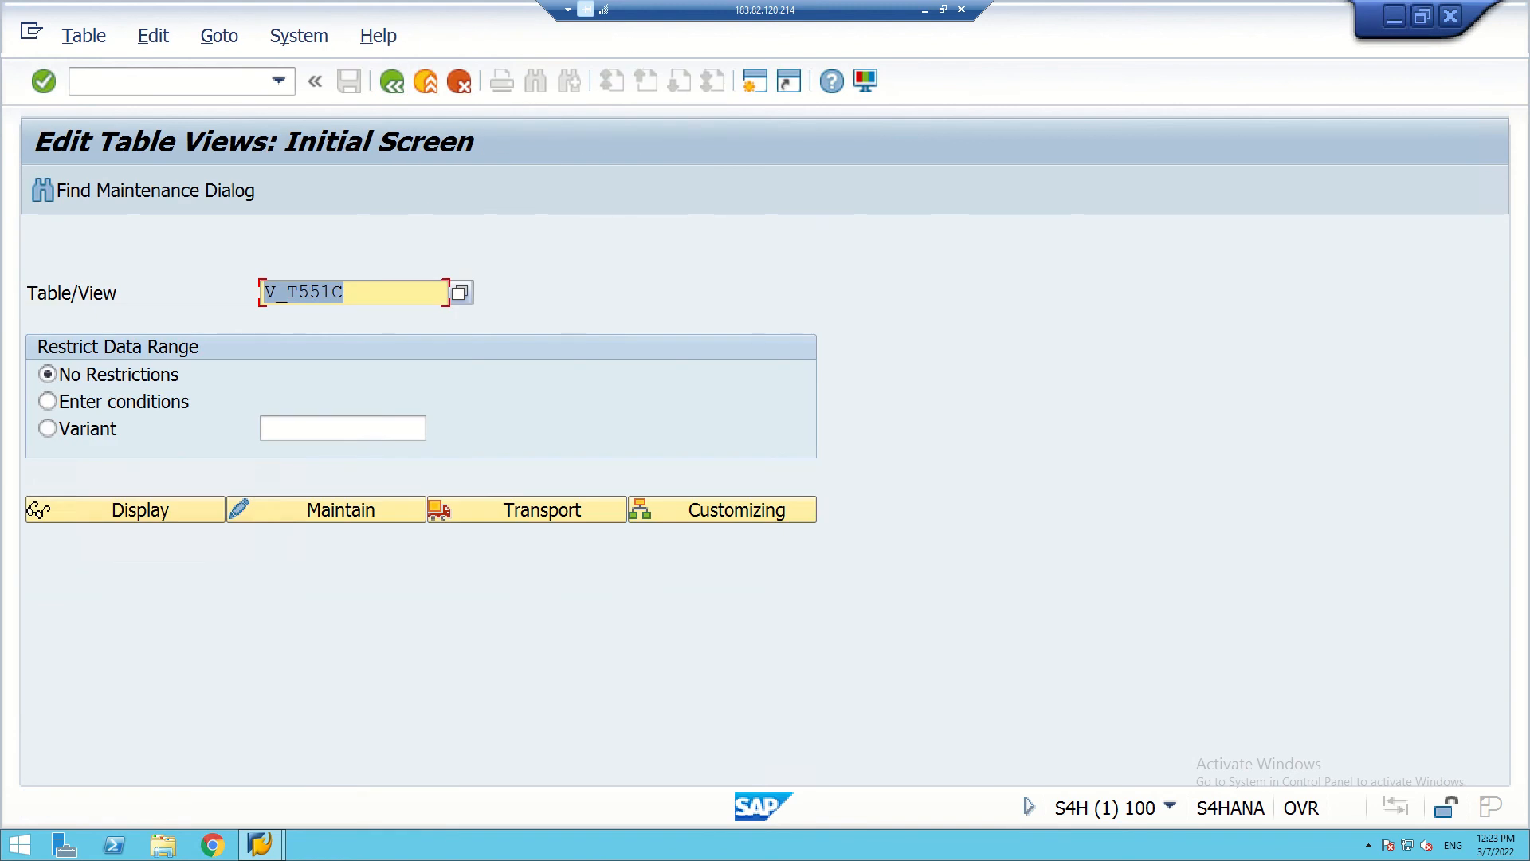
- View the period work schedule valuation list in display mode and return to the table view selection screen
{"action": "left_click", "coordinate": [37, 510]}
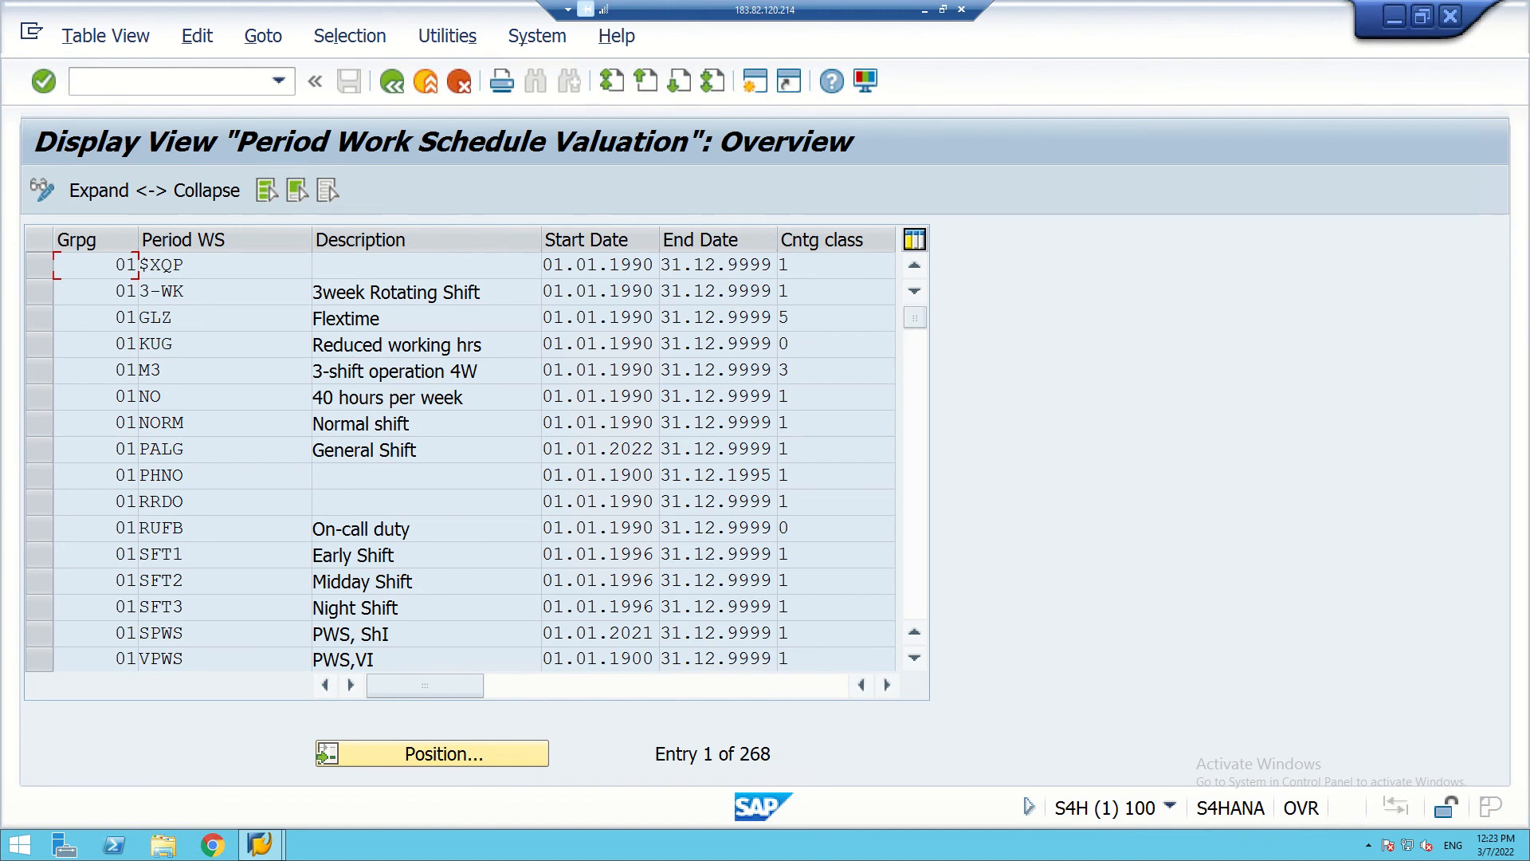
{"action": "left_click", "coordinate": [392, 81]}
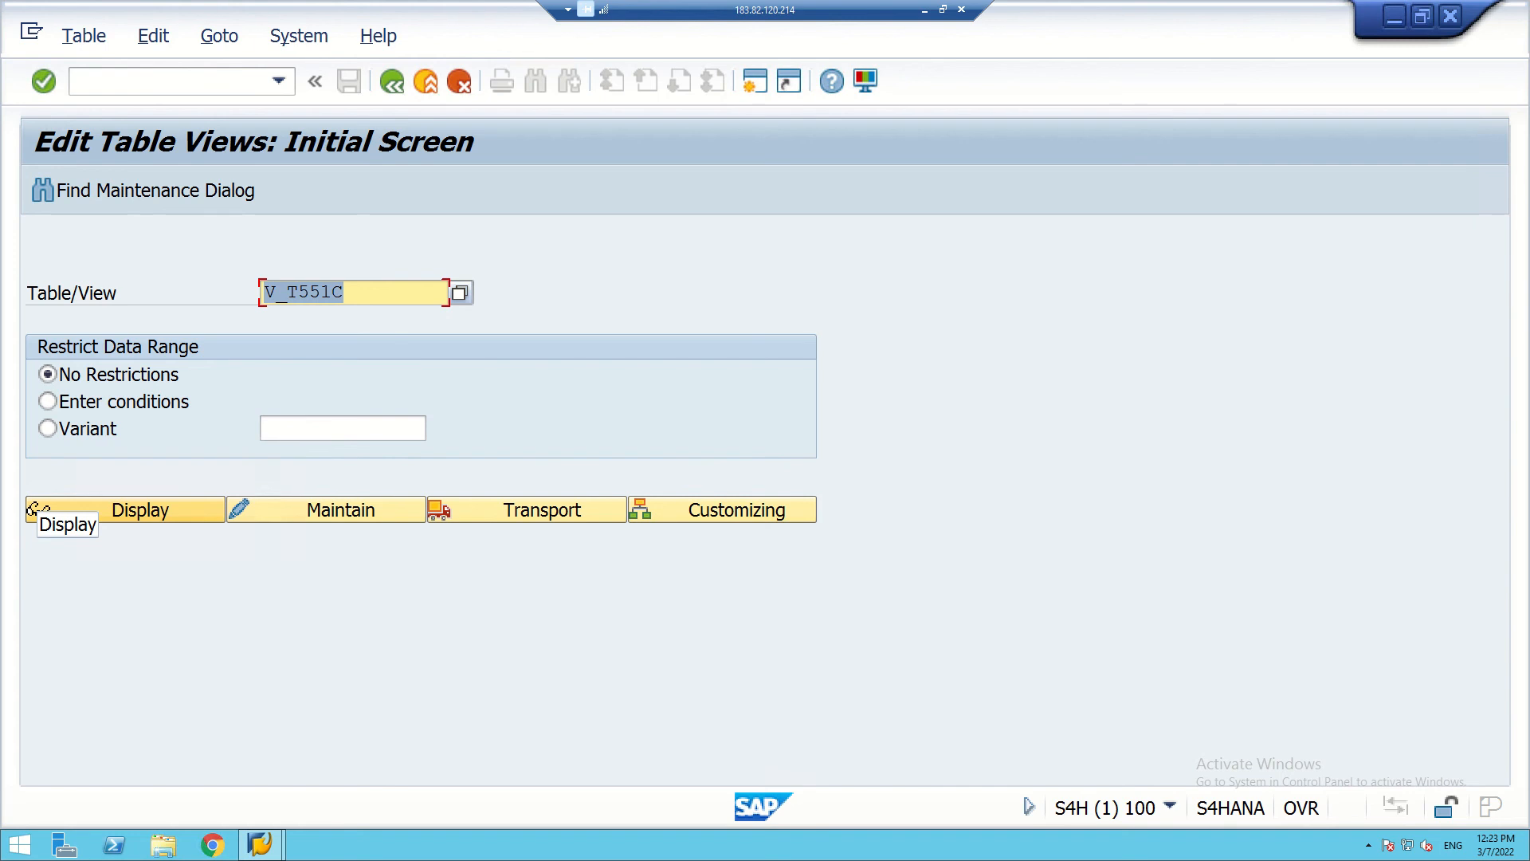
{"action": "left_click", "coordinate": [33, 508]}
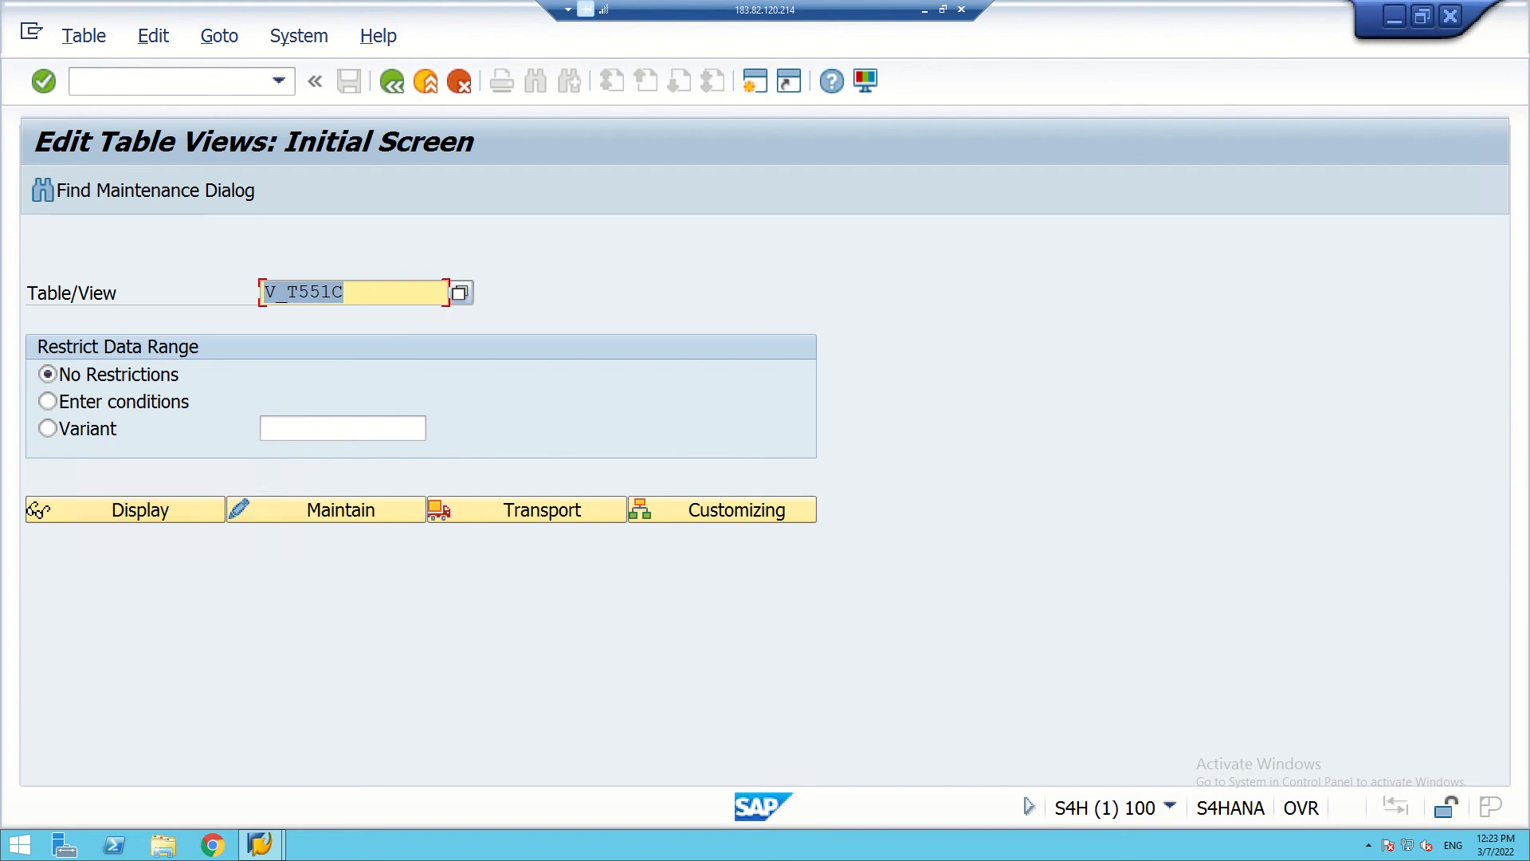
- Display table view V_T508T, review the employee subgroup groupings for work schedules, and return to the table view selection screen
{"action": "left_click", "coordinate": [345, 292]}
{"action": "key", "text": "BackSpace"}
{"action": "key", "text": "BackSpace"}
{"action": "key", "text": "BackSpace"}
{"action": "key", "text": "BackSpace"}
{"action": "key", "text": "BackSpace"}
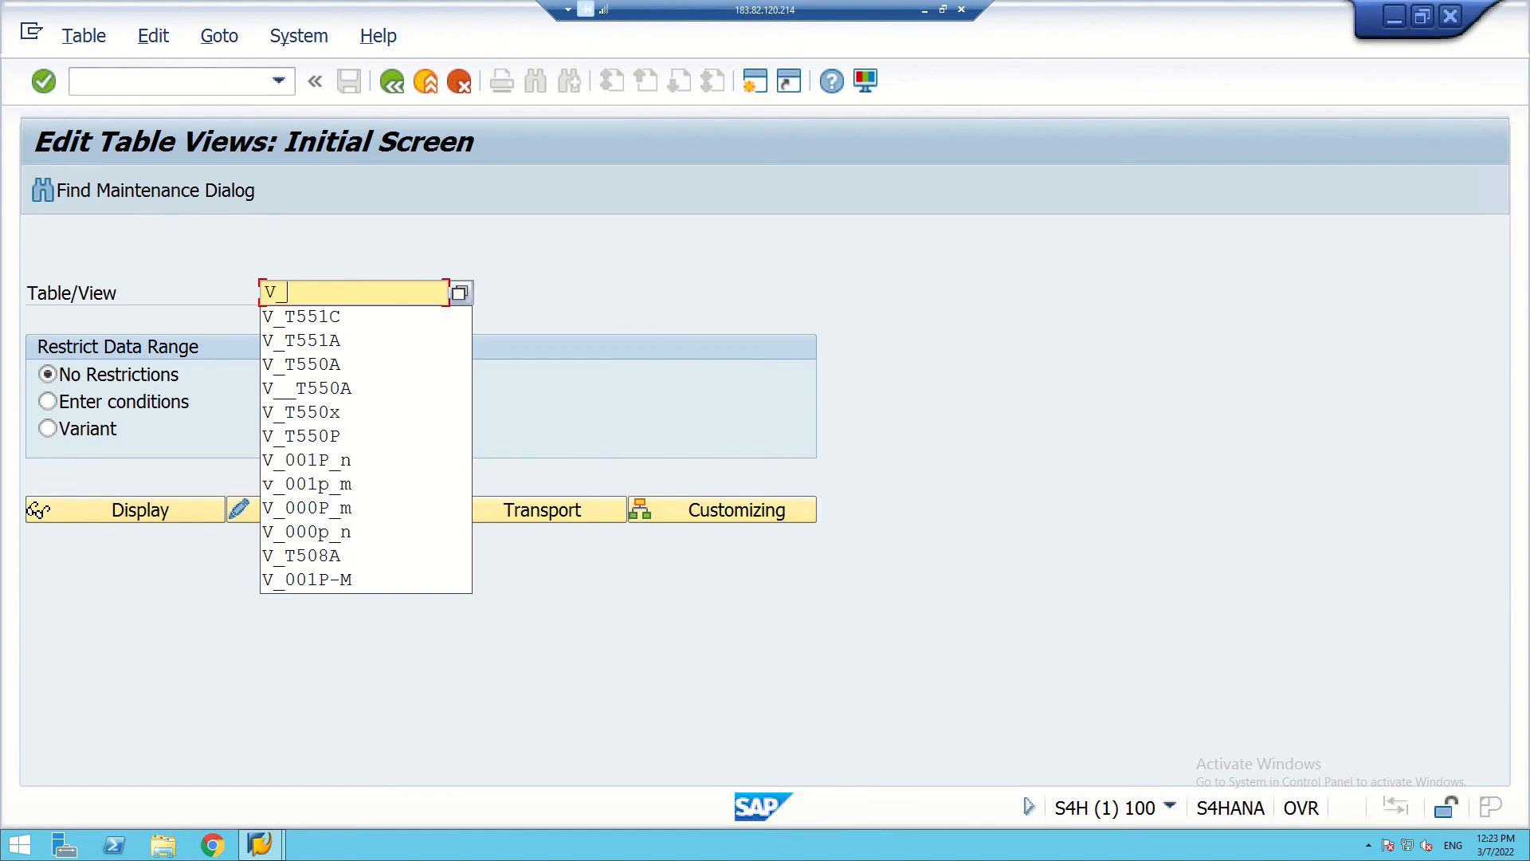
{"action": "type", "text": "T"}
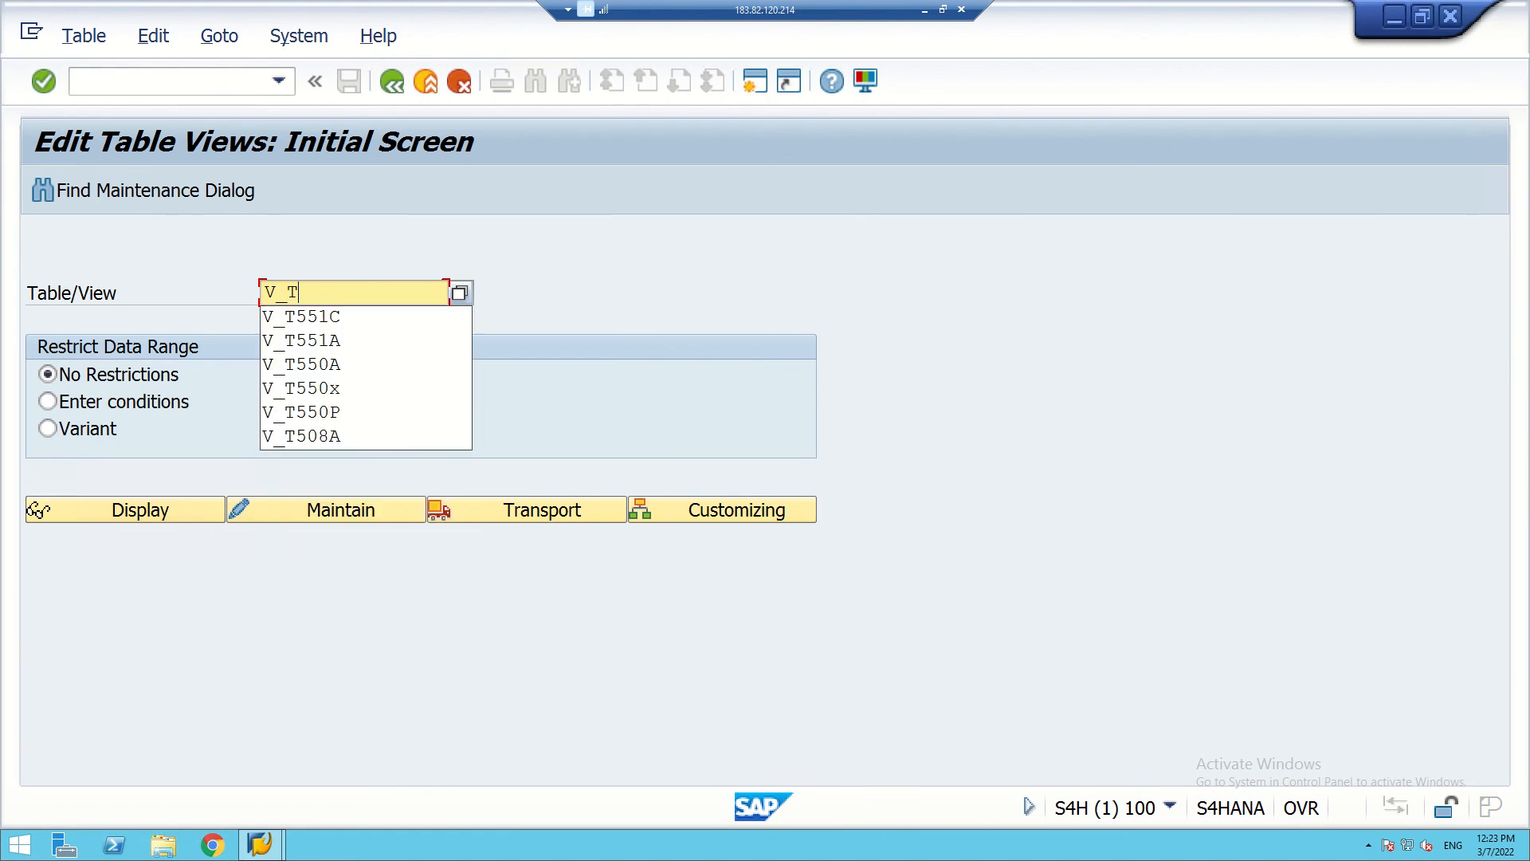
{"action": "type", "text": "50"}
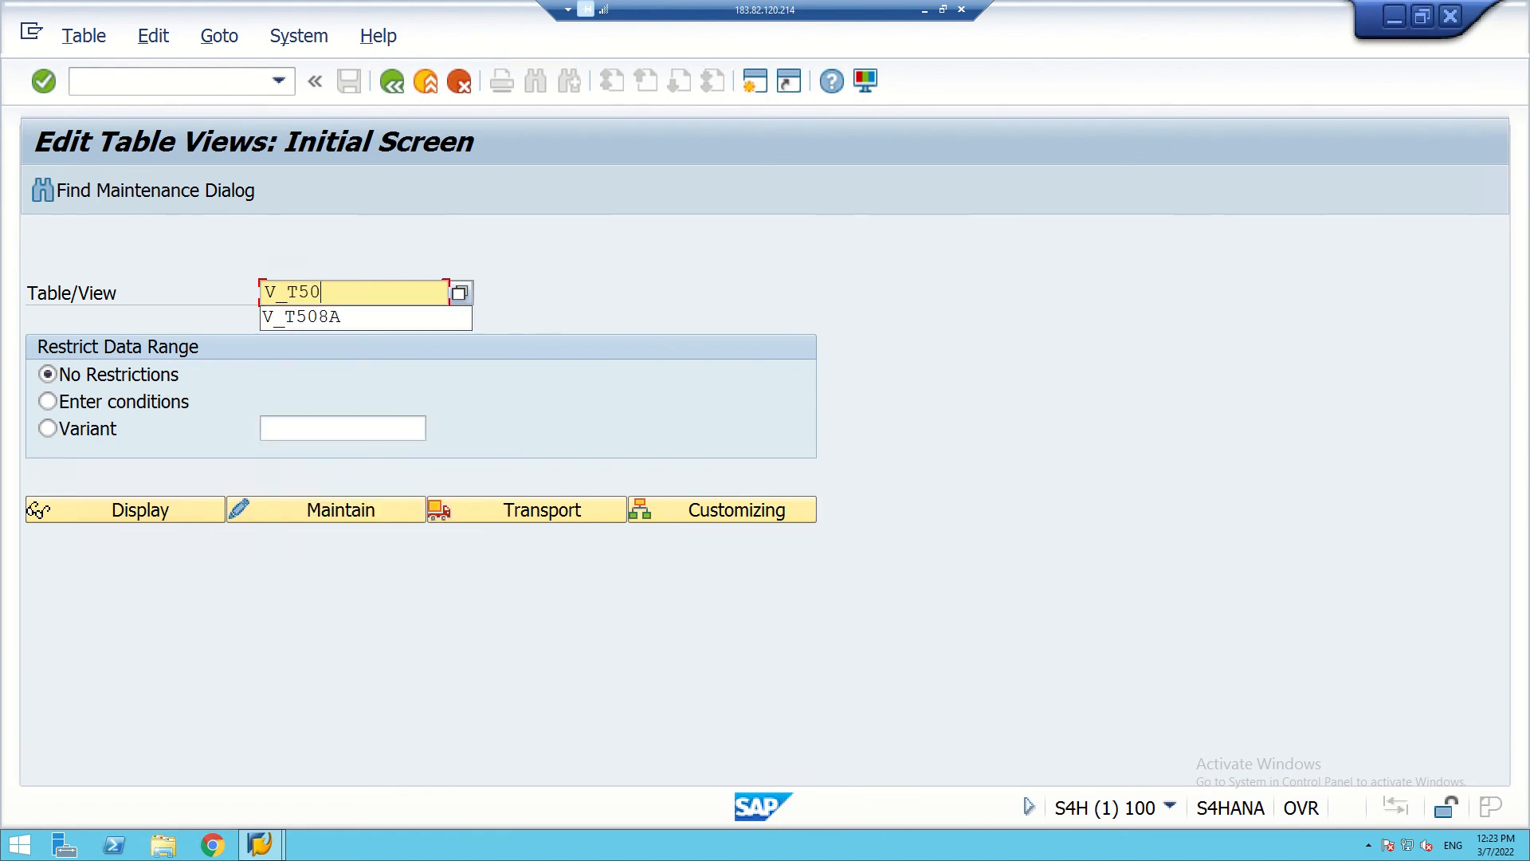
{"action": "type", "text": "8t"}
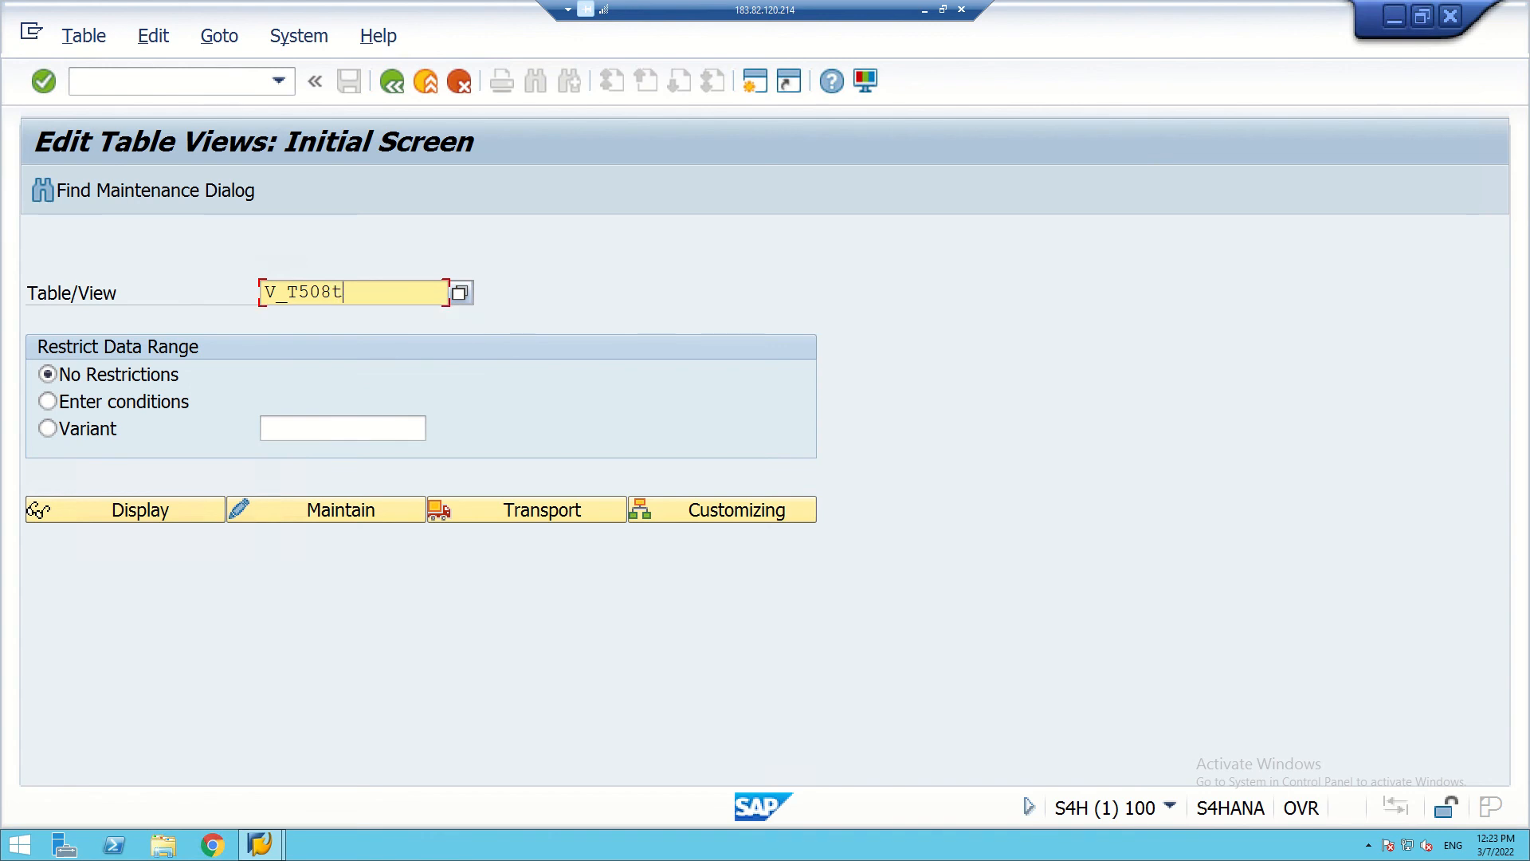
{"action": "key", "text": "BackSpace"}
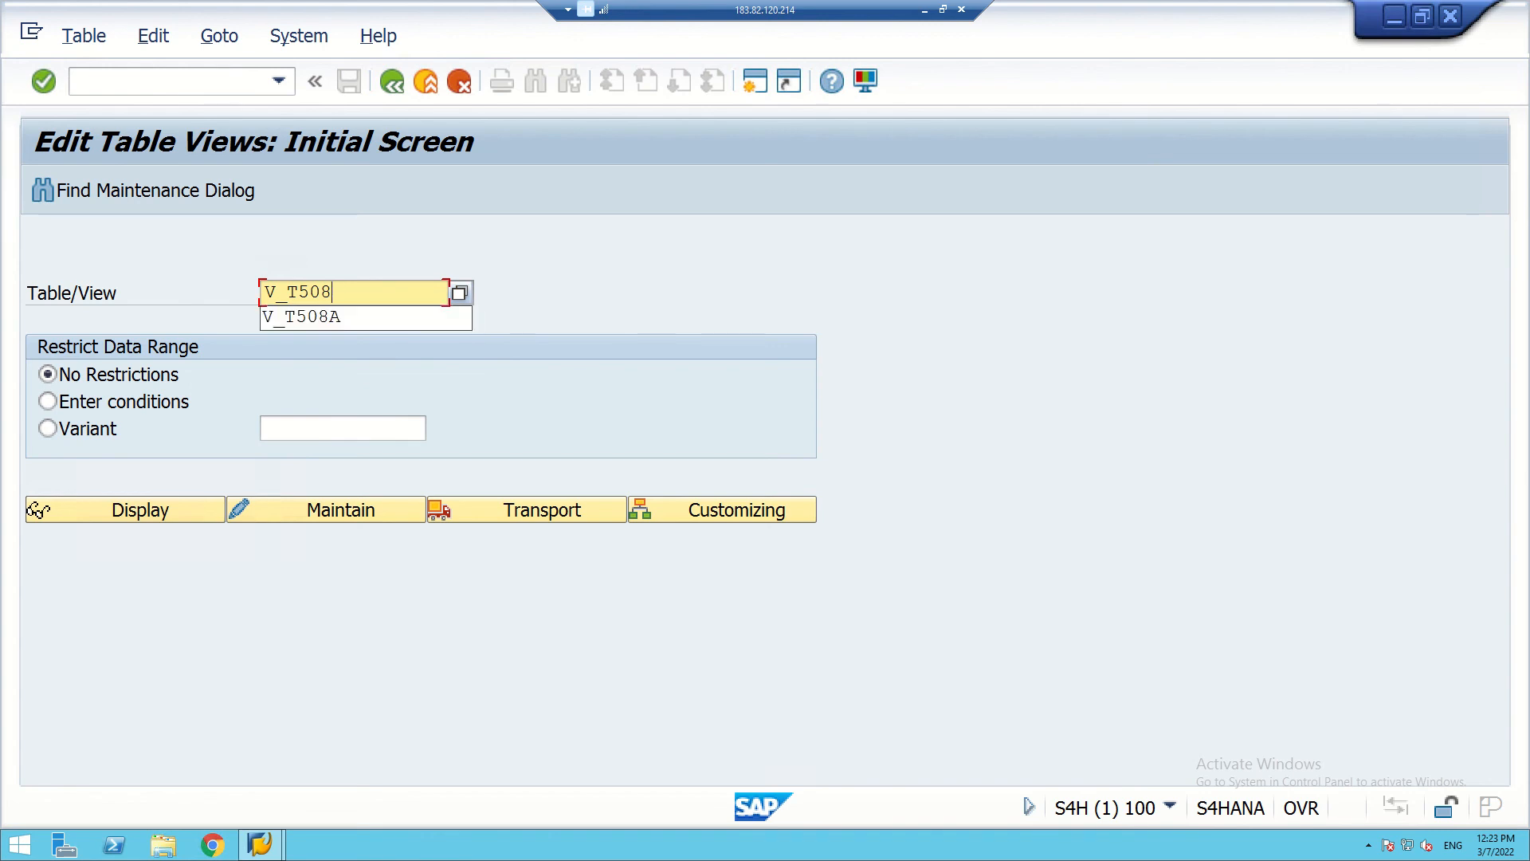
{"action": "type", "text": "T"}
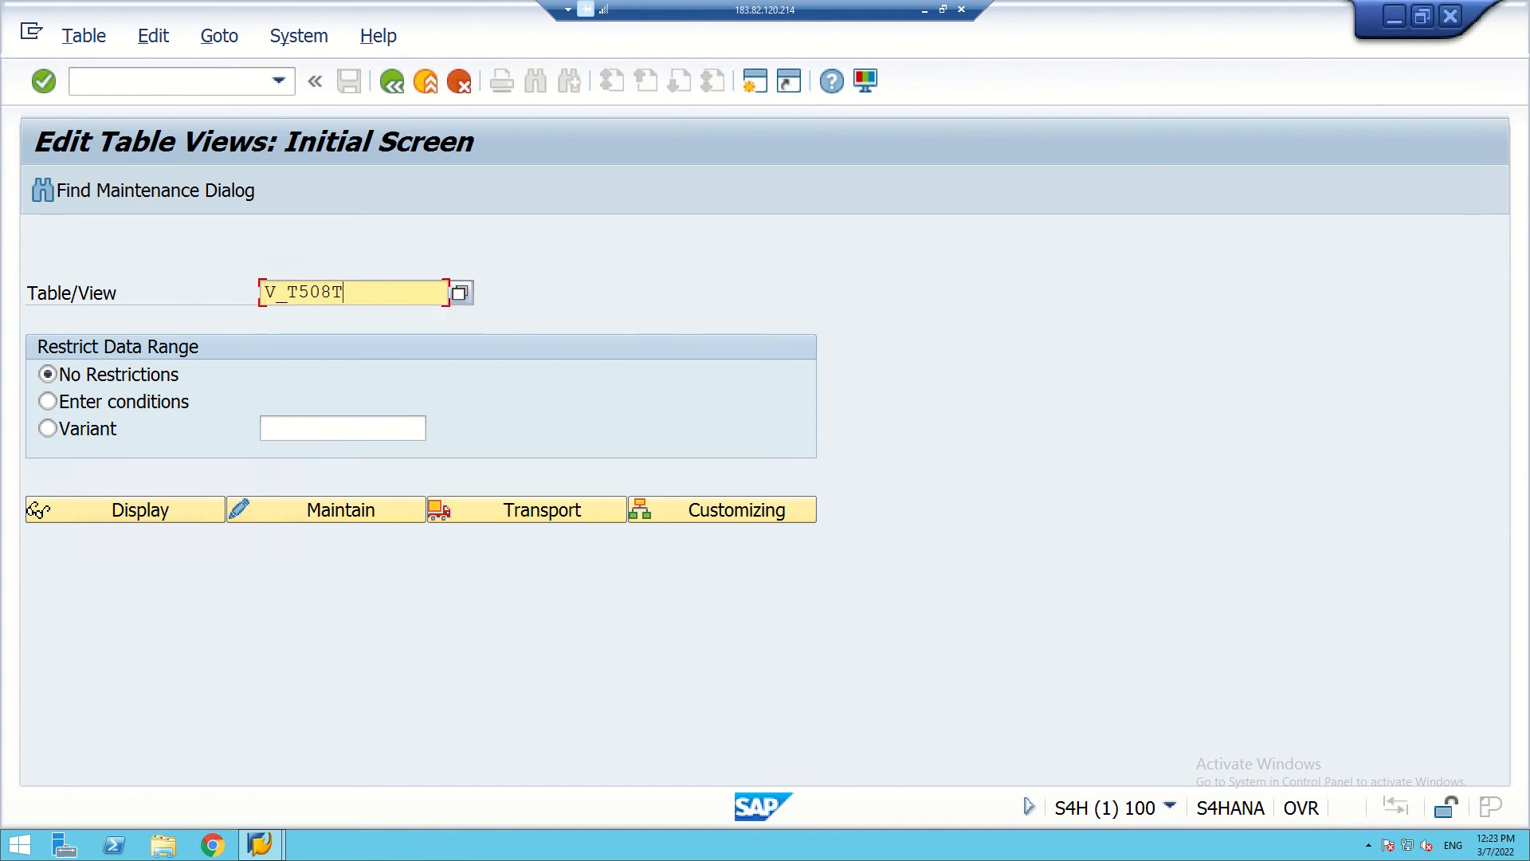
{"action": "key", "text": "Return"}
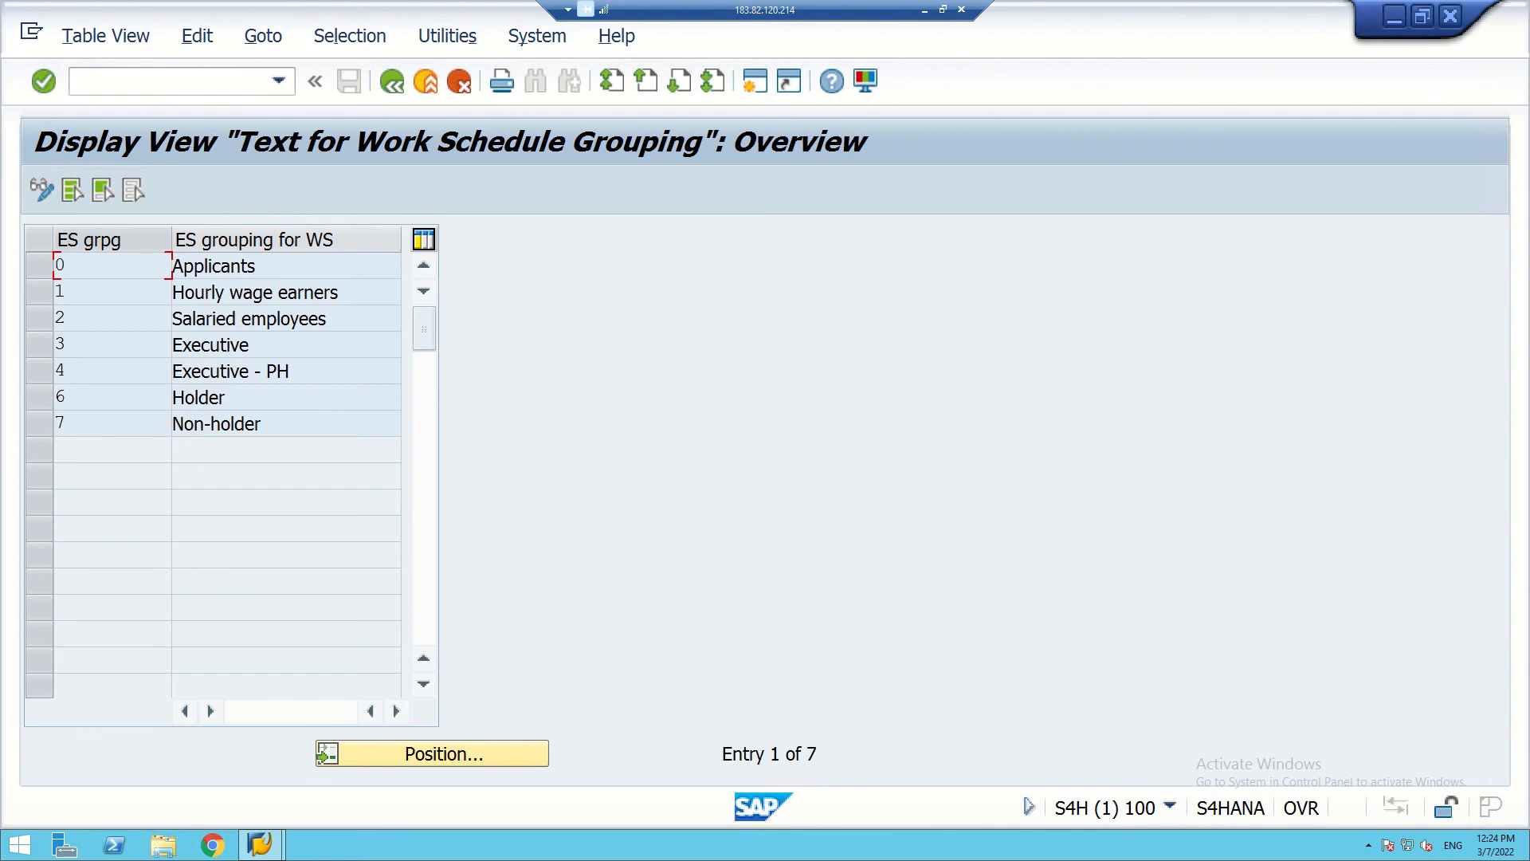
{"action": "left_click", "coordinate": [391, 80]}
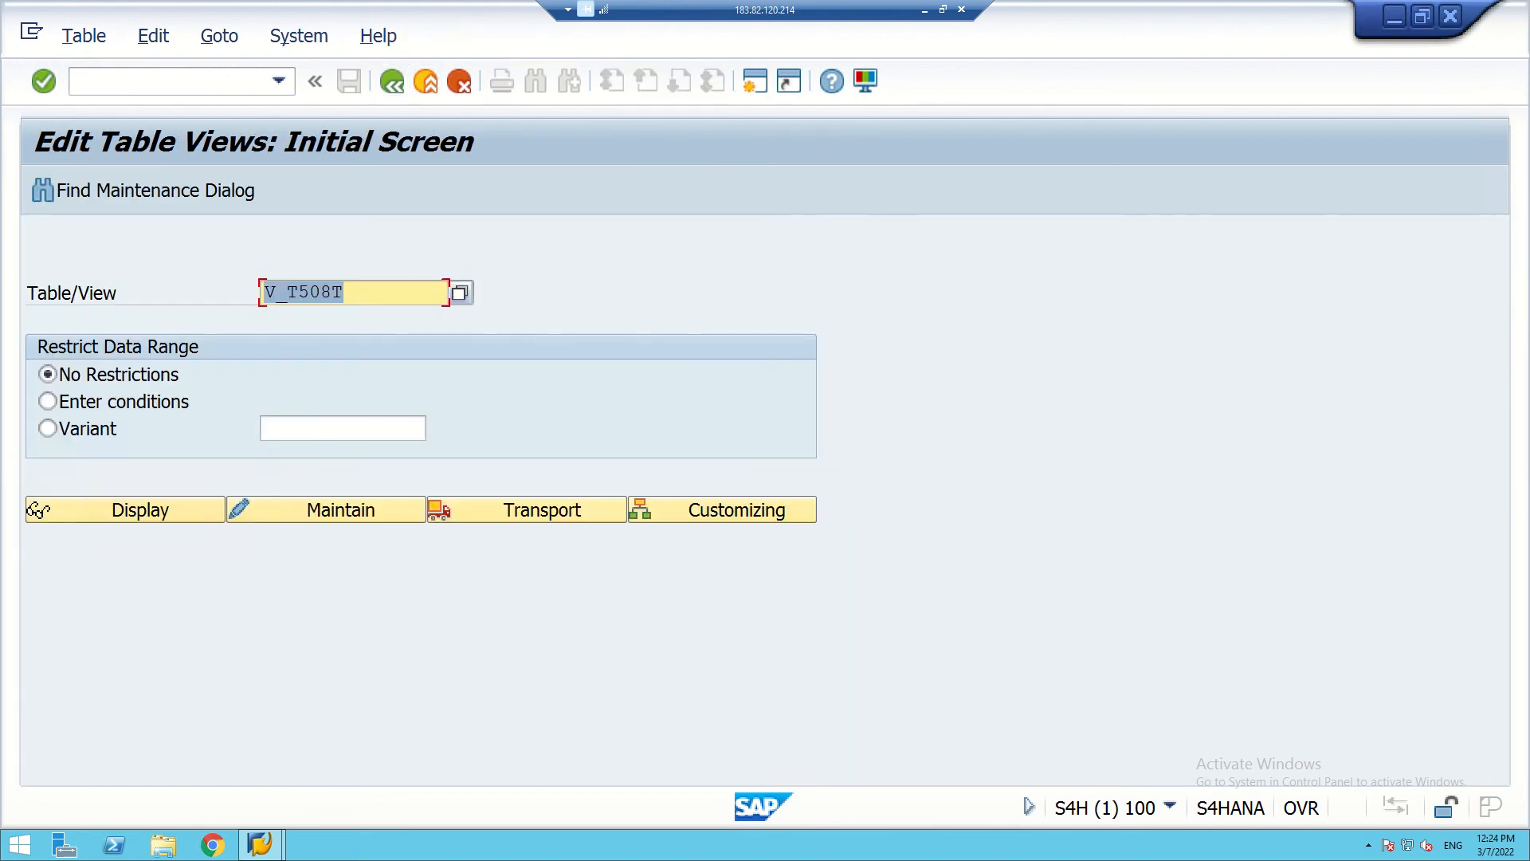
- Open table view V_T508A for maintenance and start a copy of the first work schedule rule entry, TH5D
{"action": "left_click", "coordinate": [344, 293]}
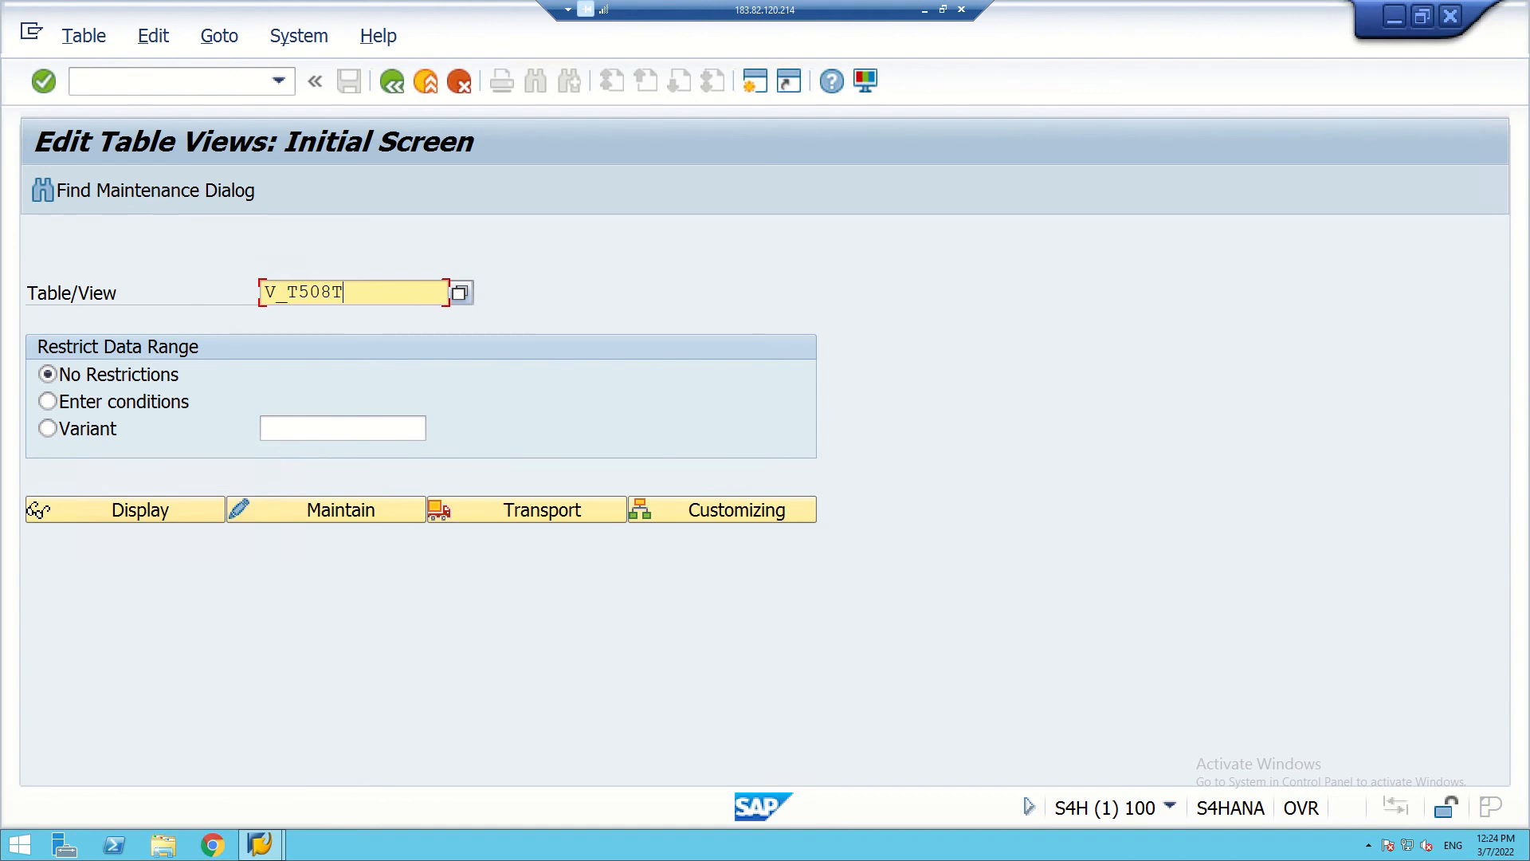
{"action": "key", "text": "BackSpace"}
{"action": "key", "text": "BackSpace"}
{"action": "key", "text": "BackSpace"}
{"action": "key", "text": "BackSpace"}
{"action": "key", "text": "BackSpace"}
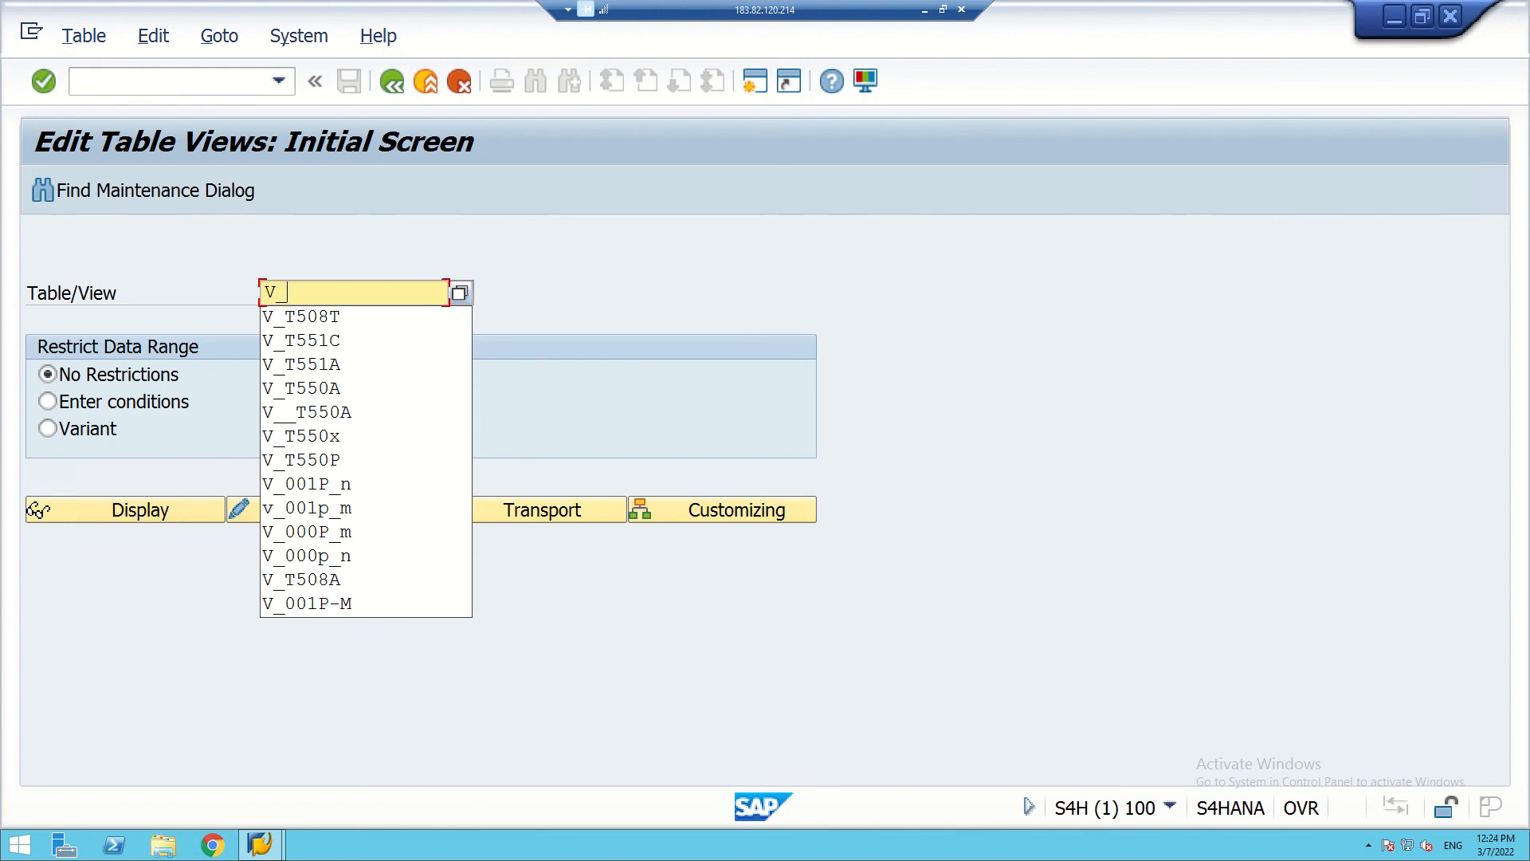
{"action": "type", "text": "T"}
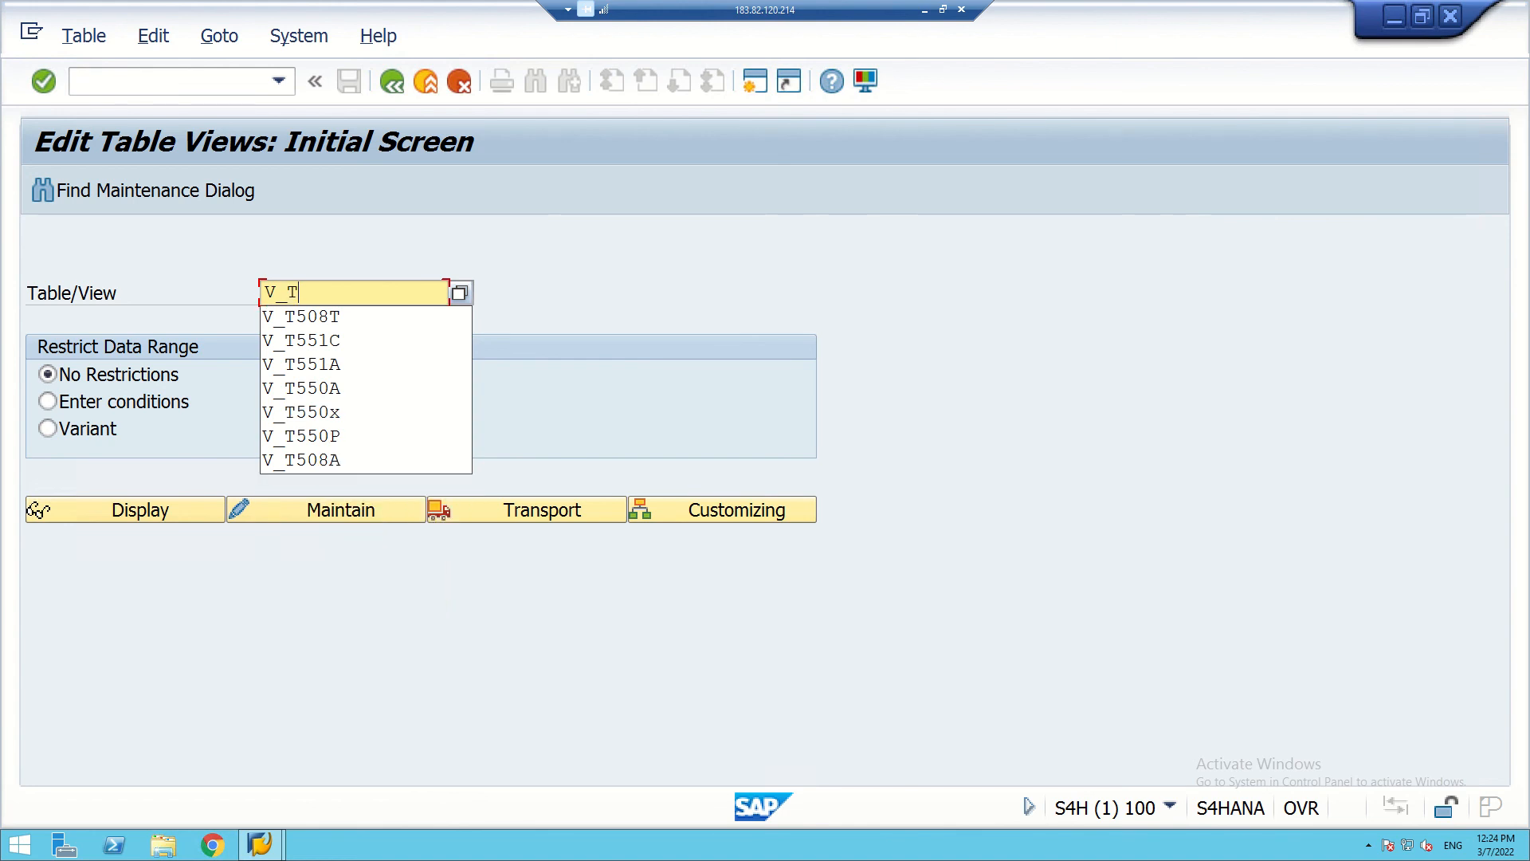
{"action": "type", "text": "508A"}
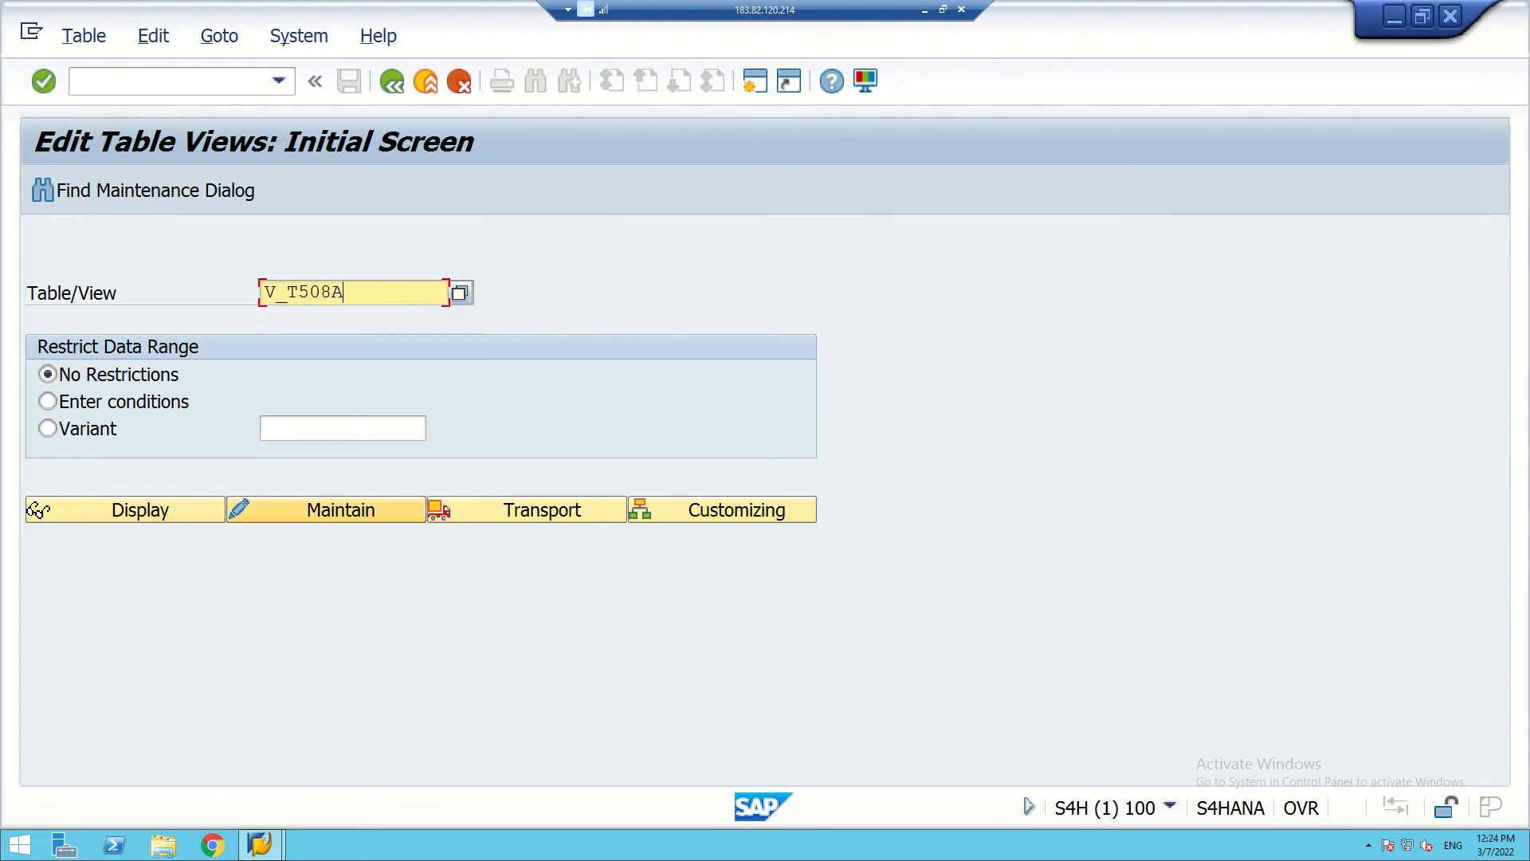
{"action": "left_click", "coordinate": [341, 510]}
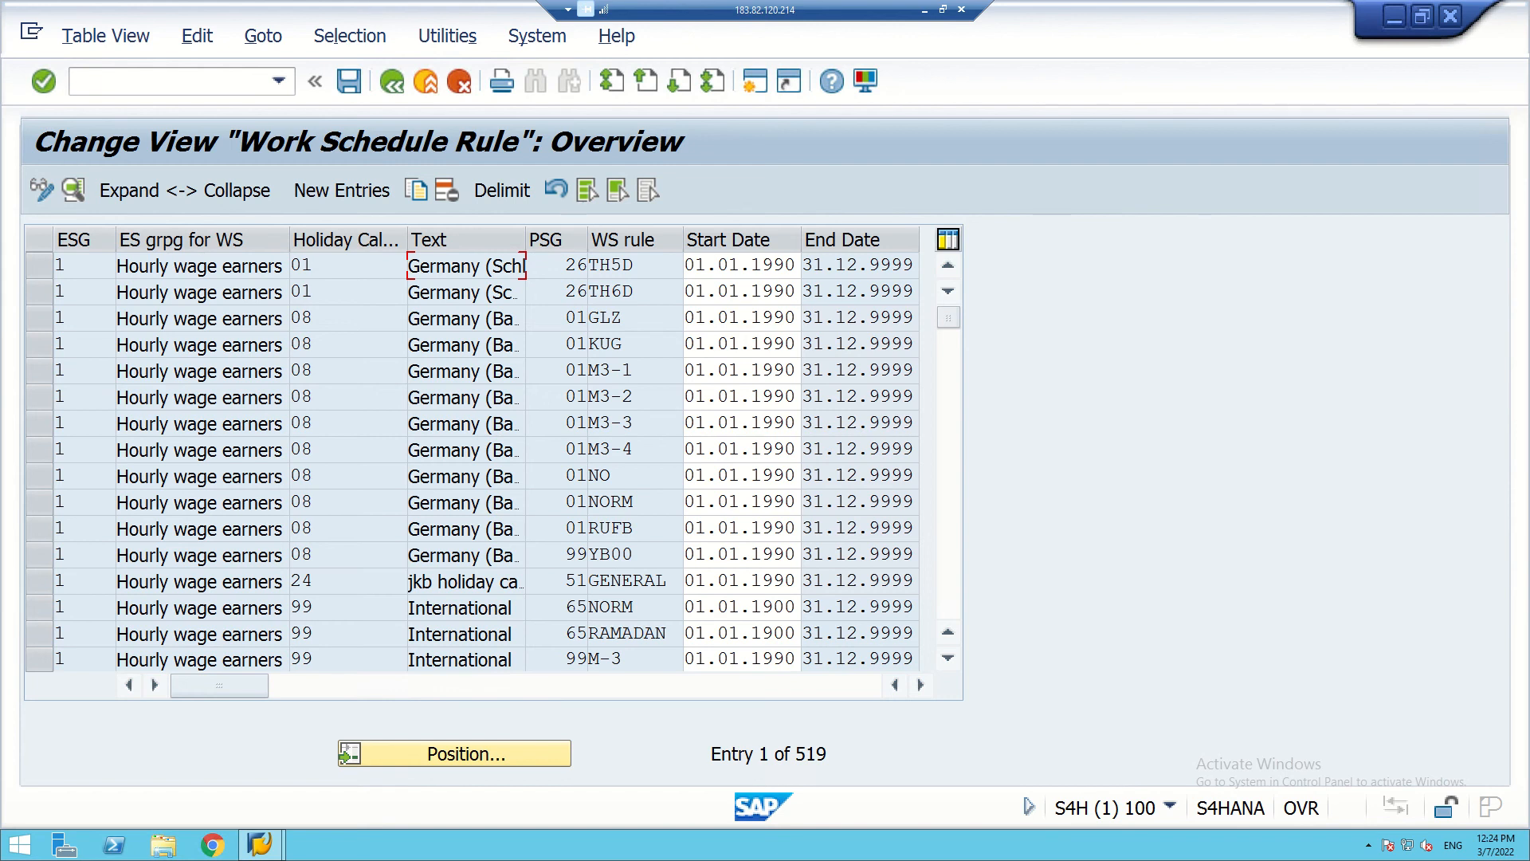
{"action": "left_click", "coordinate": [39, 265]}
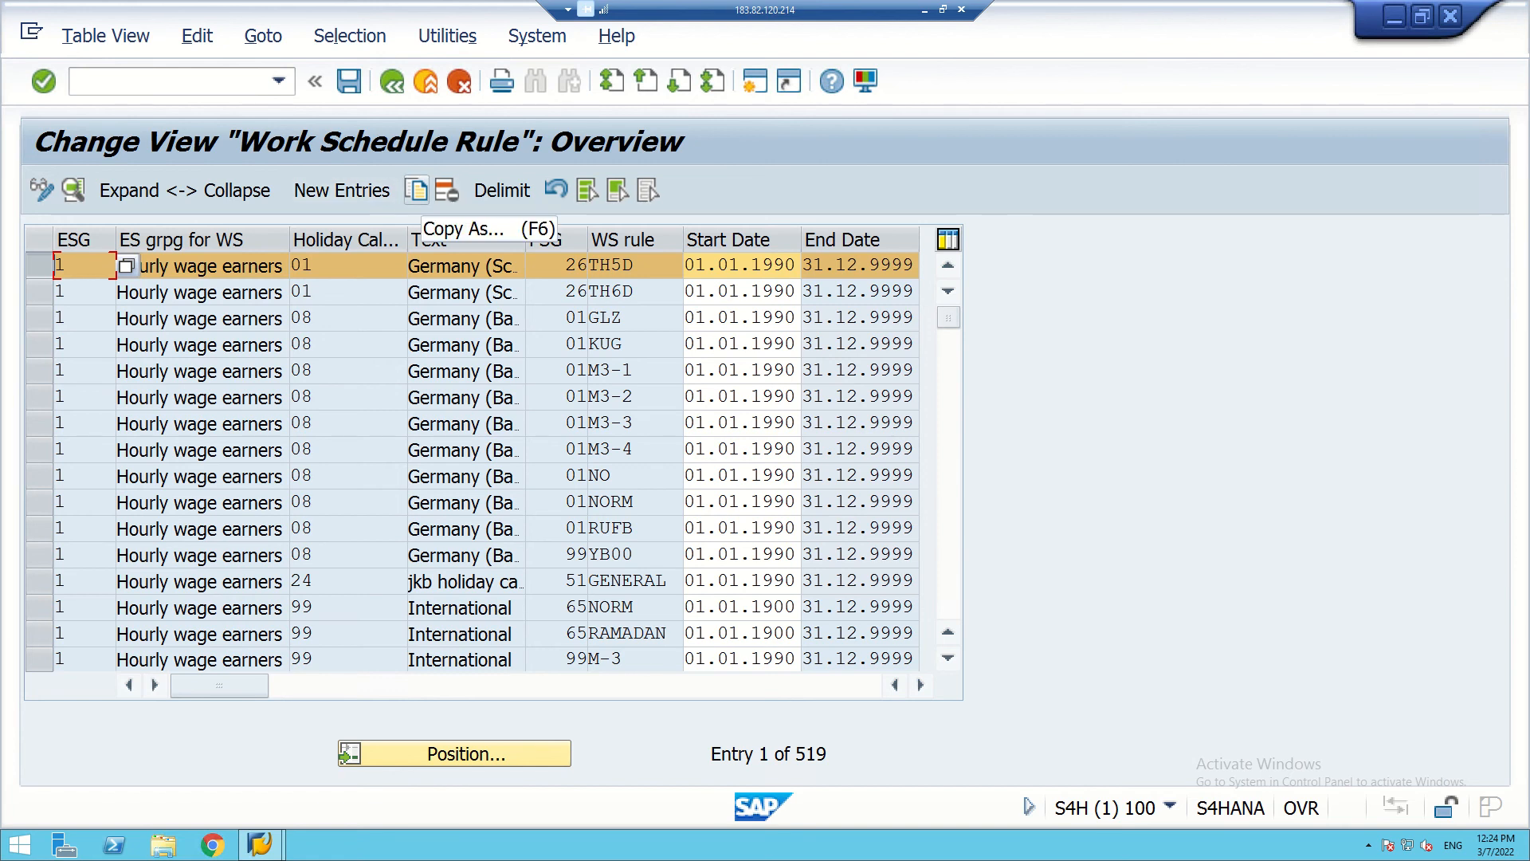
{"action": "left_click", "coordinate": [416, 189]}
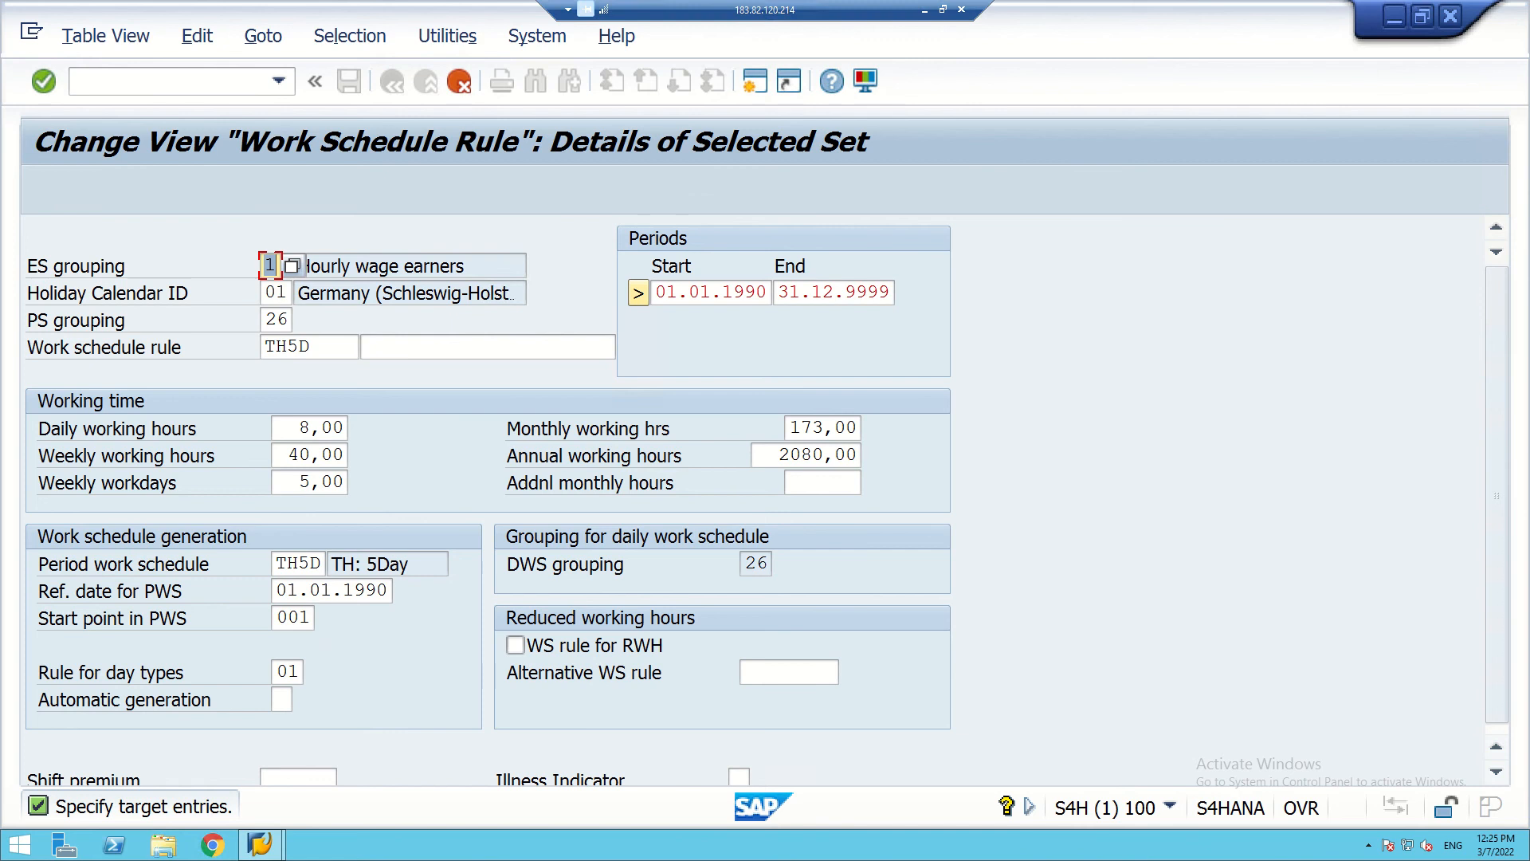
- Look up the holiday calendar ID in the PRESENTATION workbook in Excel and return to the remote SAP session
{"action": "left_click", "coordinate": [924, 10]}
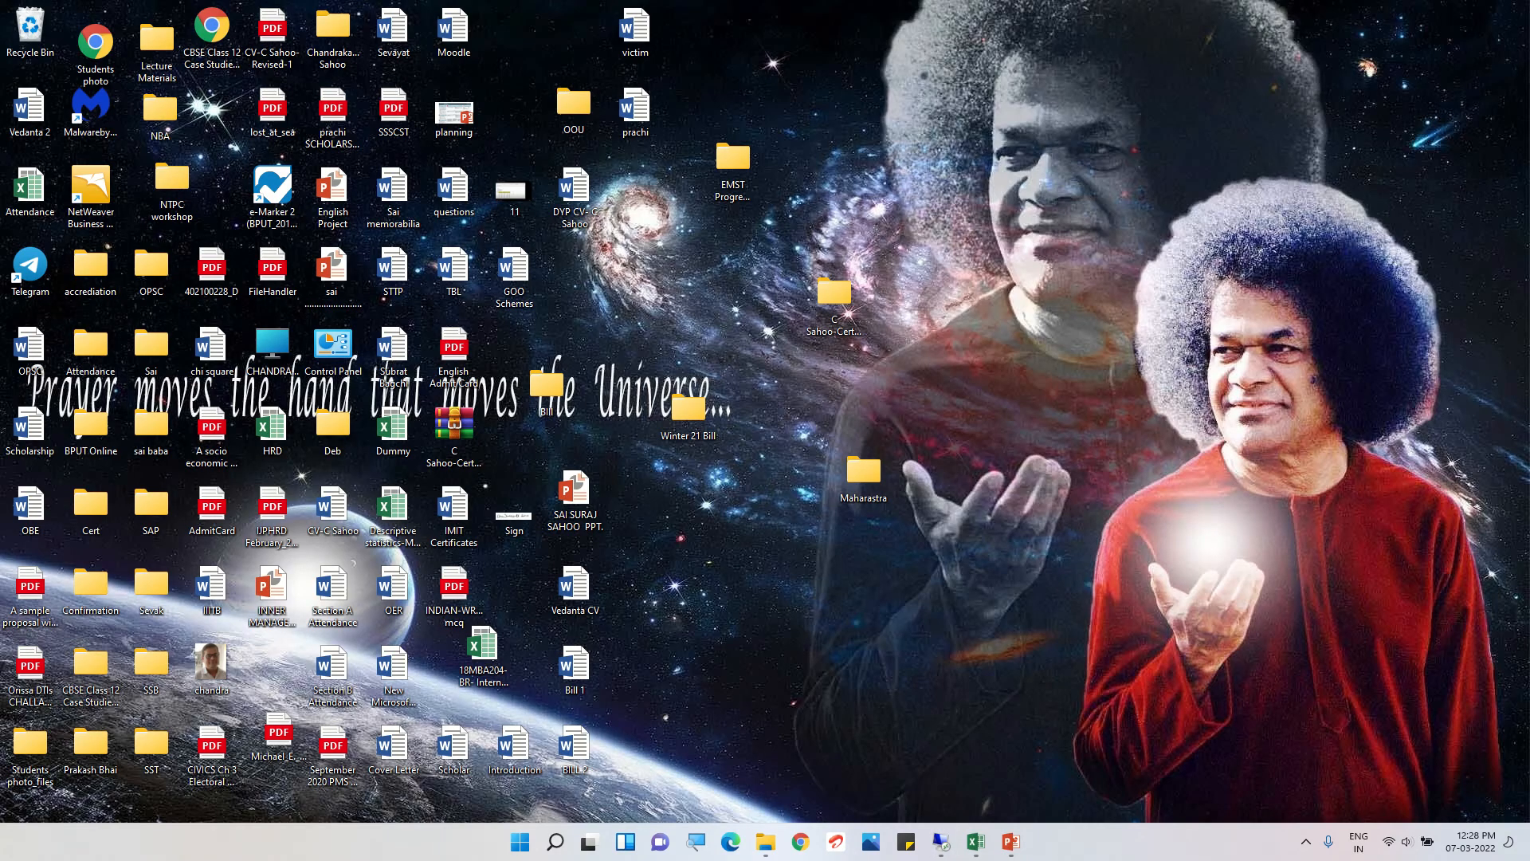
{"action": "left_click", "coordinate": [976, 841]}
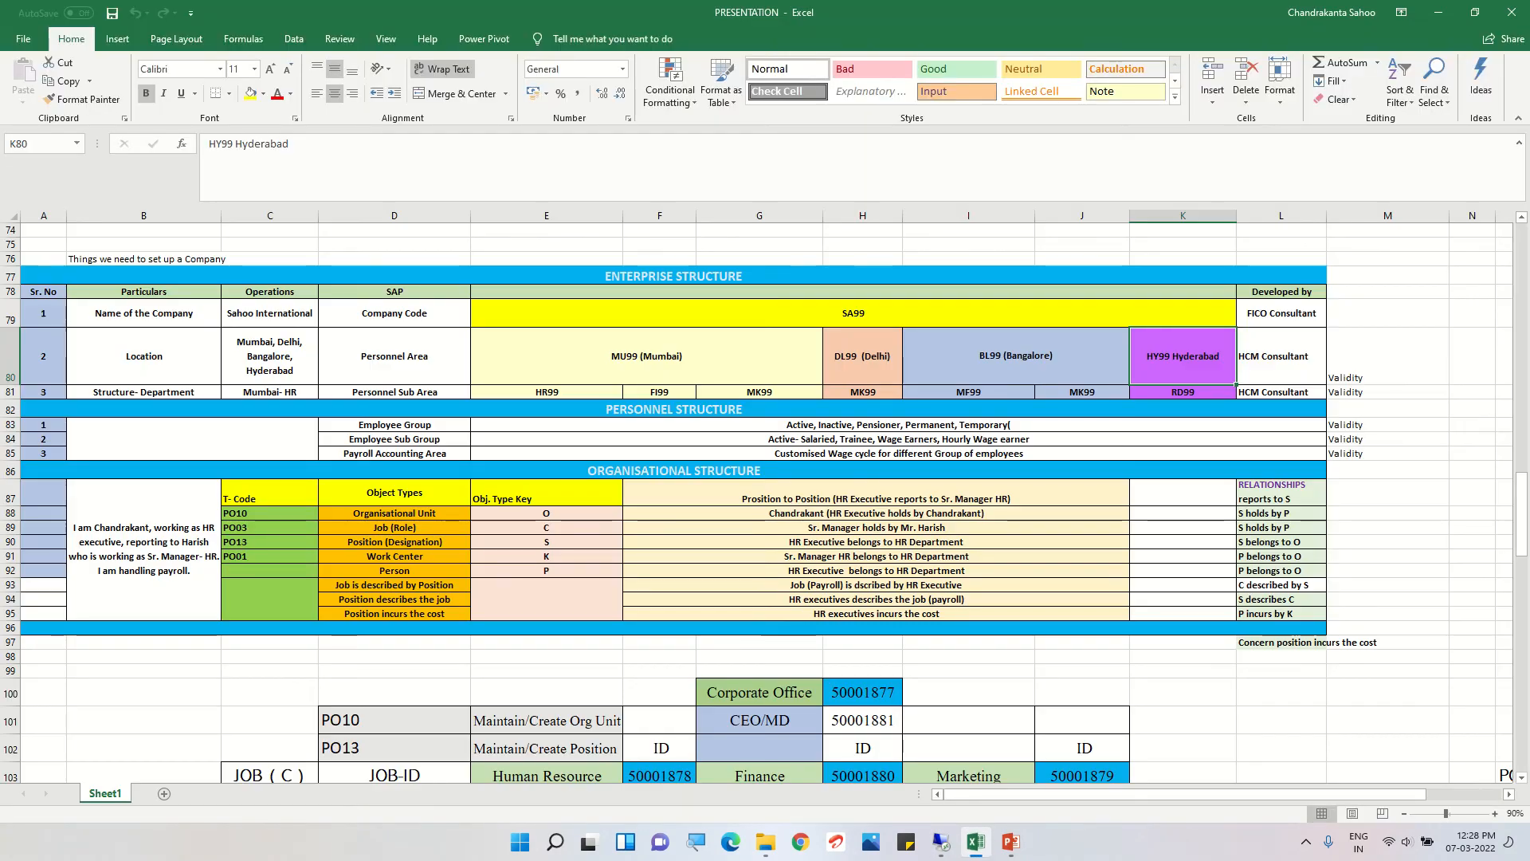
{"action": "scroll", "coordinate": [757, 502], "scroll_direction": "down", "scroll_amount": 13}
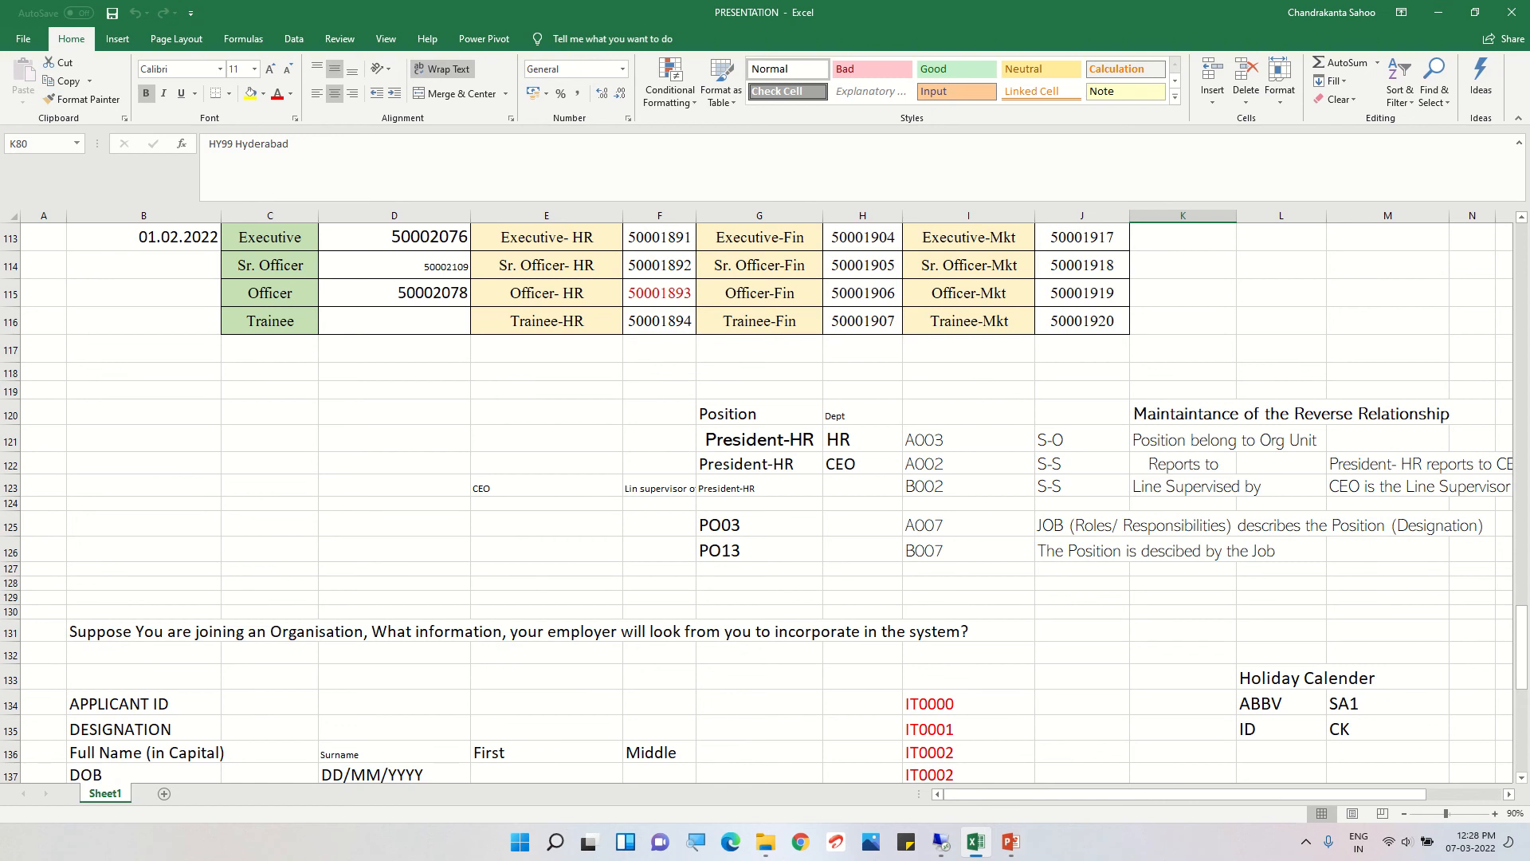
{"action": "left_click", "coordinate": [941, 841]}
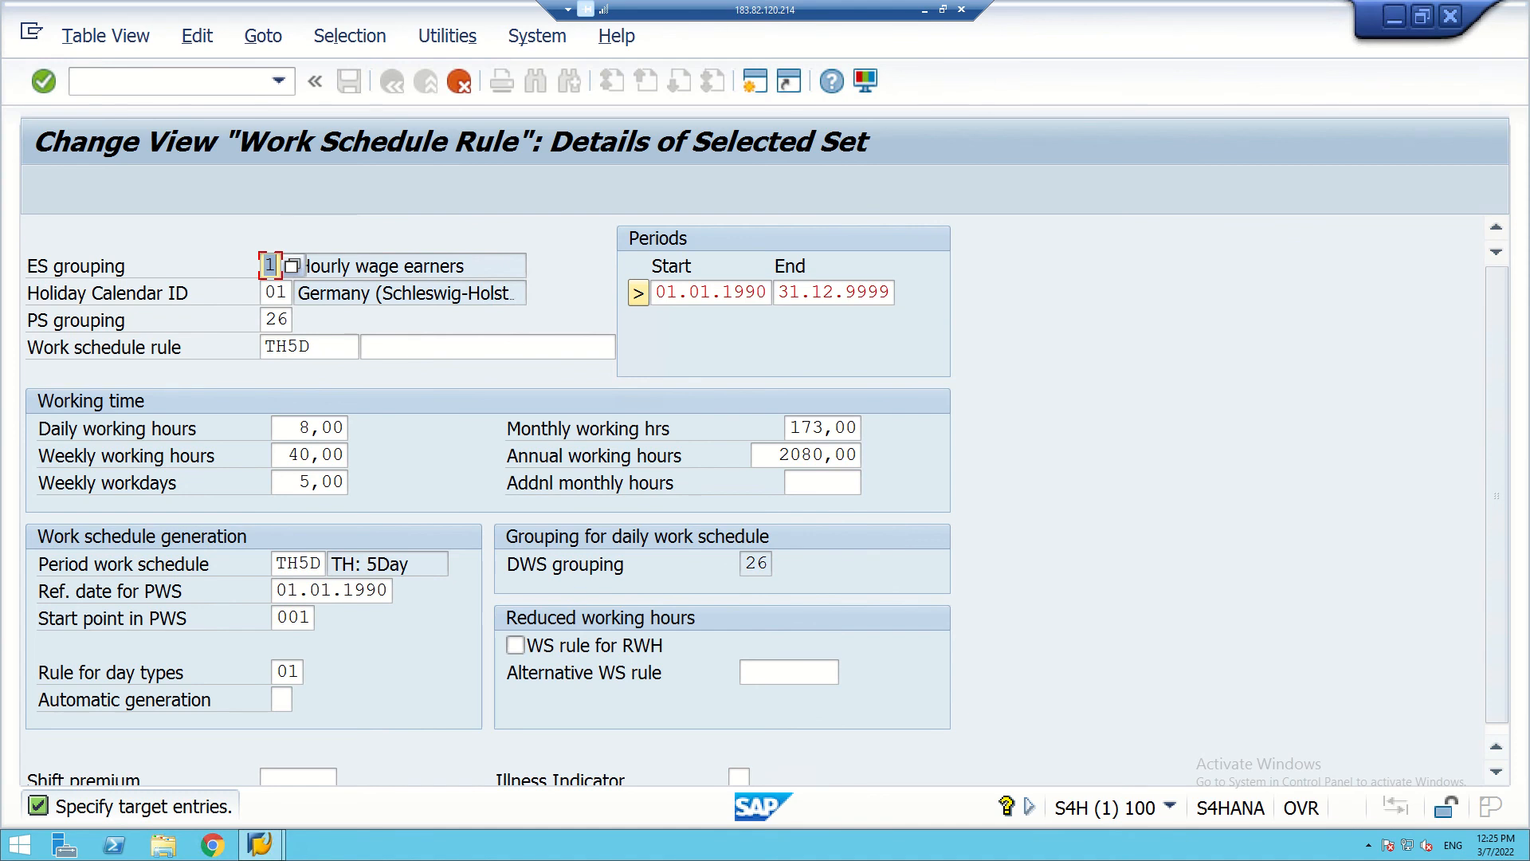
- Set the copied rule's holiday calendar ID to CK, choosing it from the public holiday calendar entries
{"action": "left_click", "coordinate": [277, 292]}
{"action": "key", "text": "BackSpace"}
{"action": "key", "text": "Delete"}
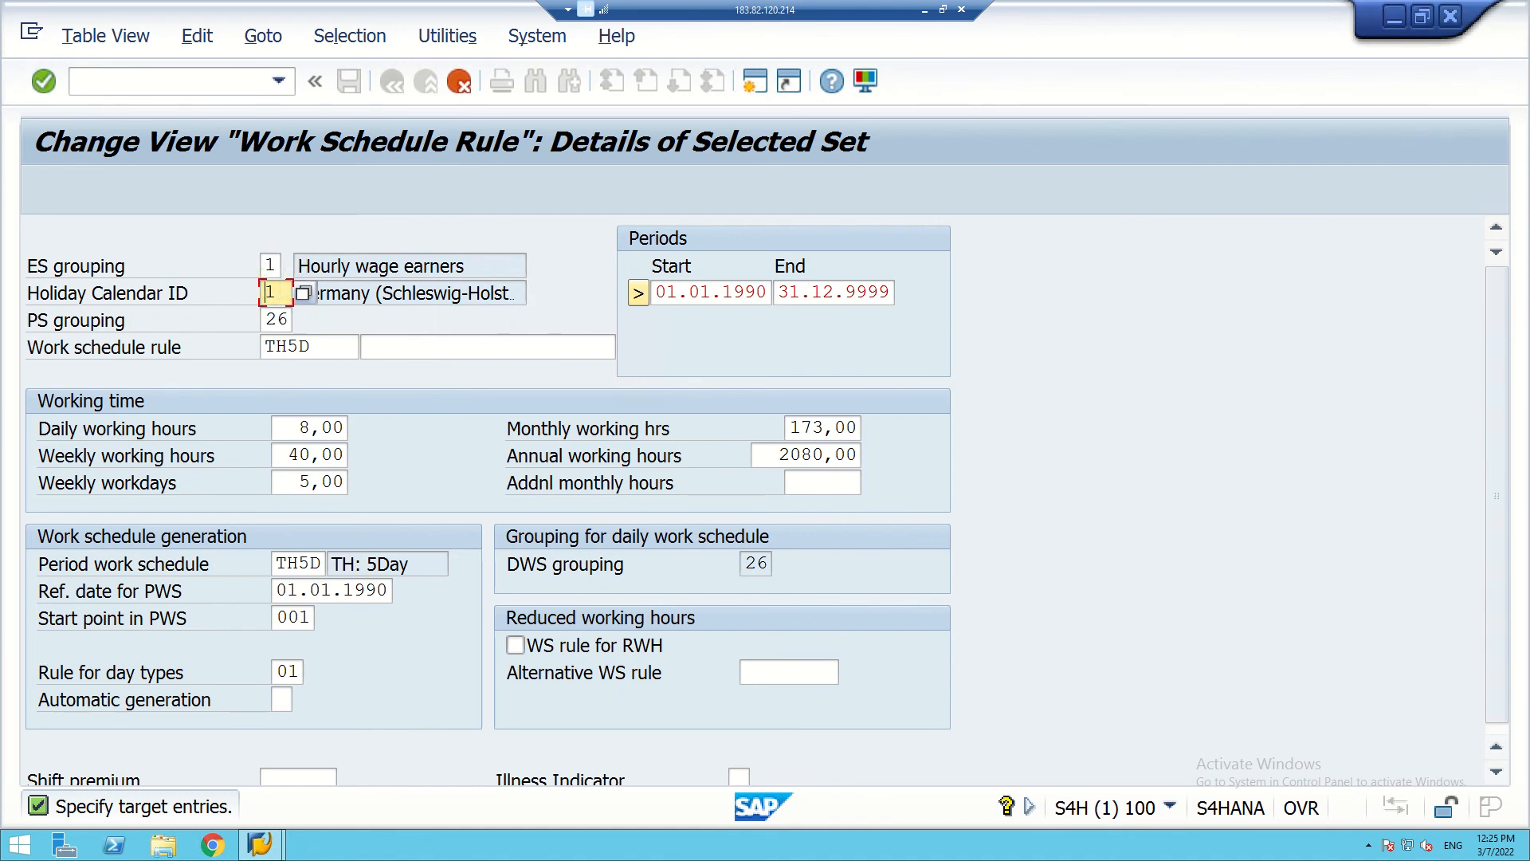
{"action": "type", "text": "CK"}
{"action": "left_click", "coordinate": [303, 293]}
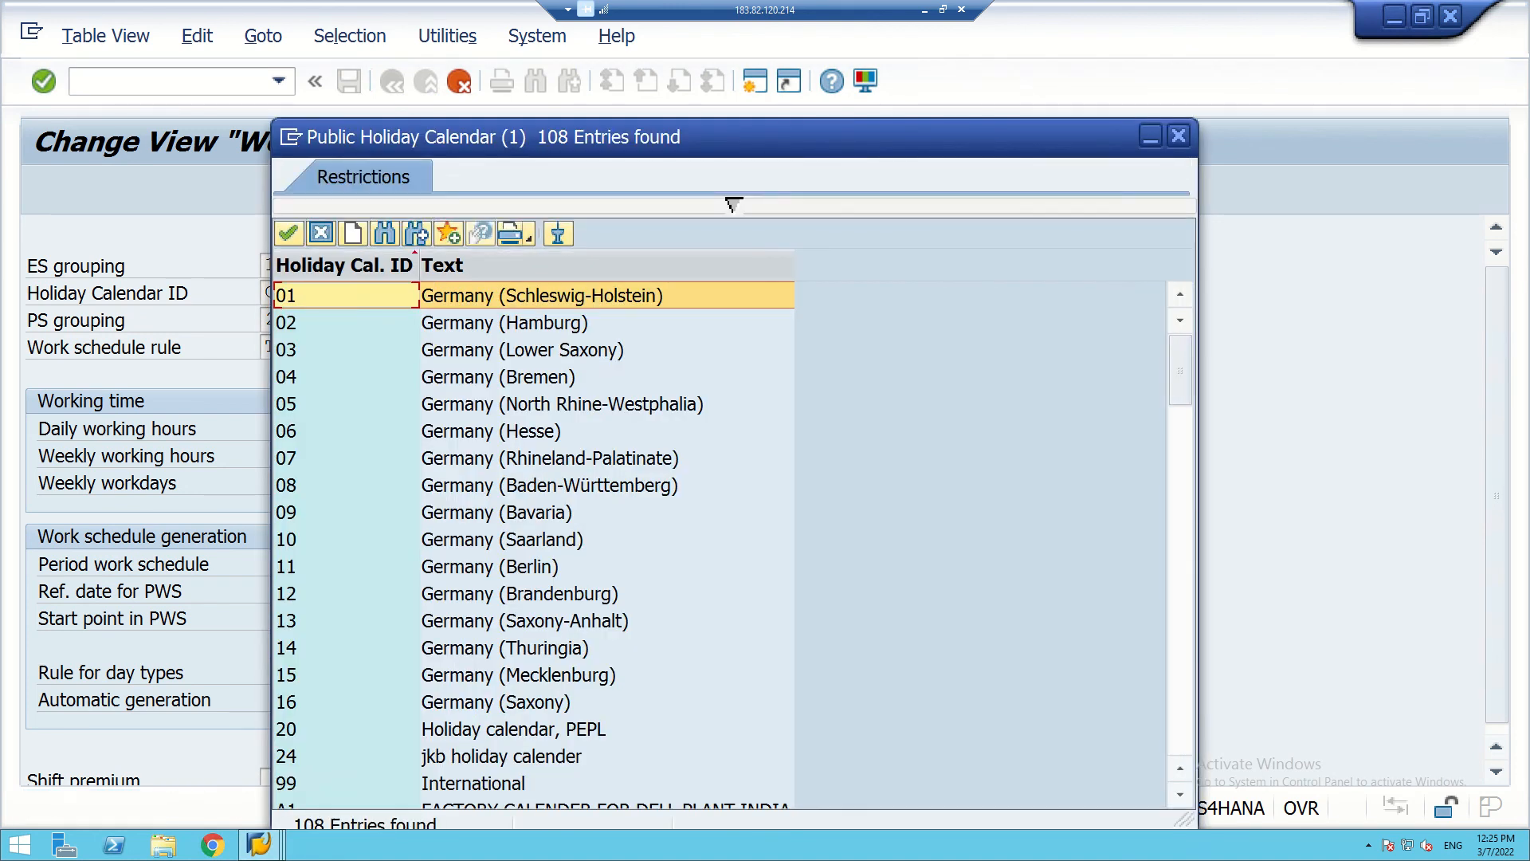
{"action": "scroll", "coordinate": [733, 205], "scroll_direction": "down", "scroll_amount": 20}
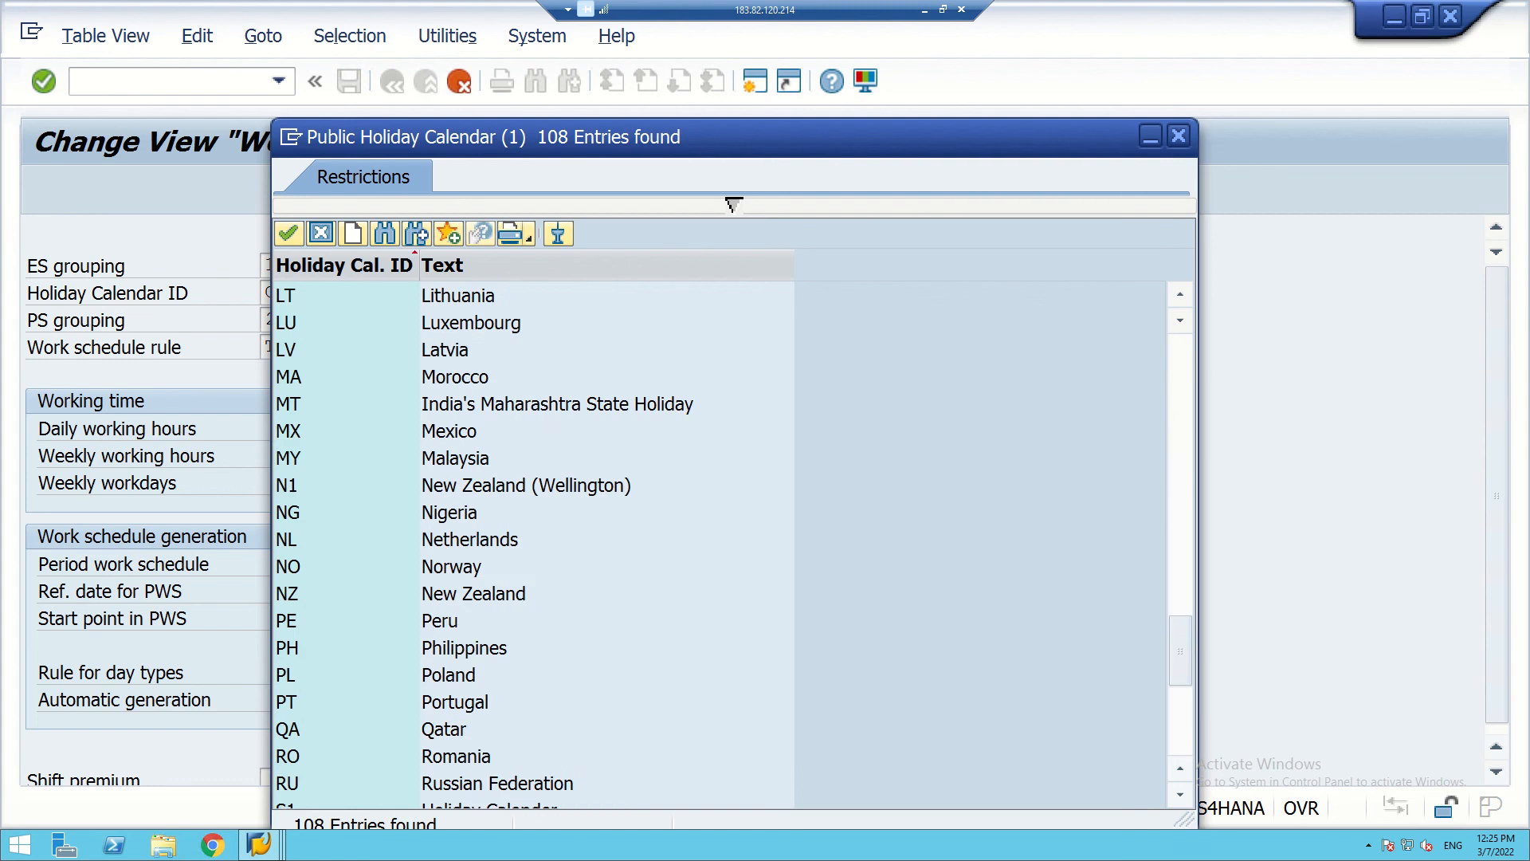
{"action": "scroll", "coordinate": [733, 205], "scroll_direction": "down", "scroll_amount": 6}
{"action": "scroll", "coordinate": [733, 204], "scroll_direction": "up", "scroll_amount": 15}
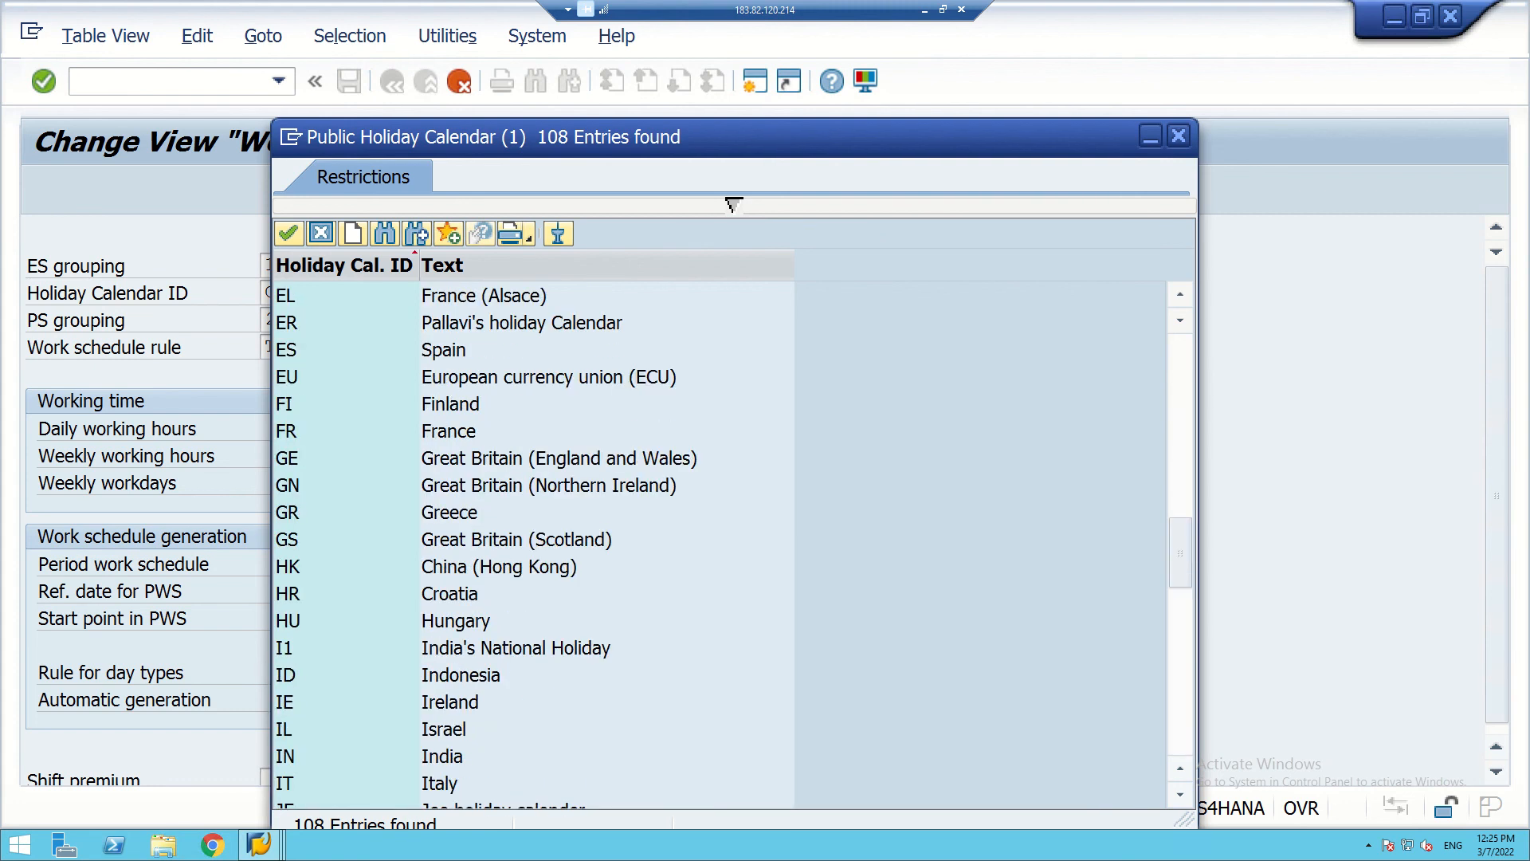
{"action": "scroll", "coordinate": [733, 205], "scroll_direction": "up", "scroll_amount": 8}
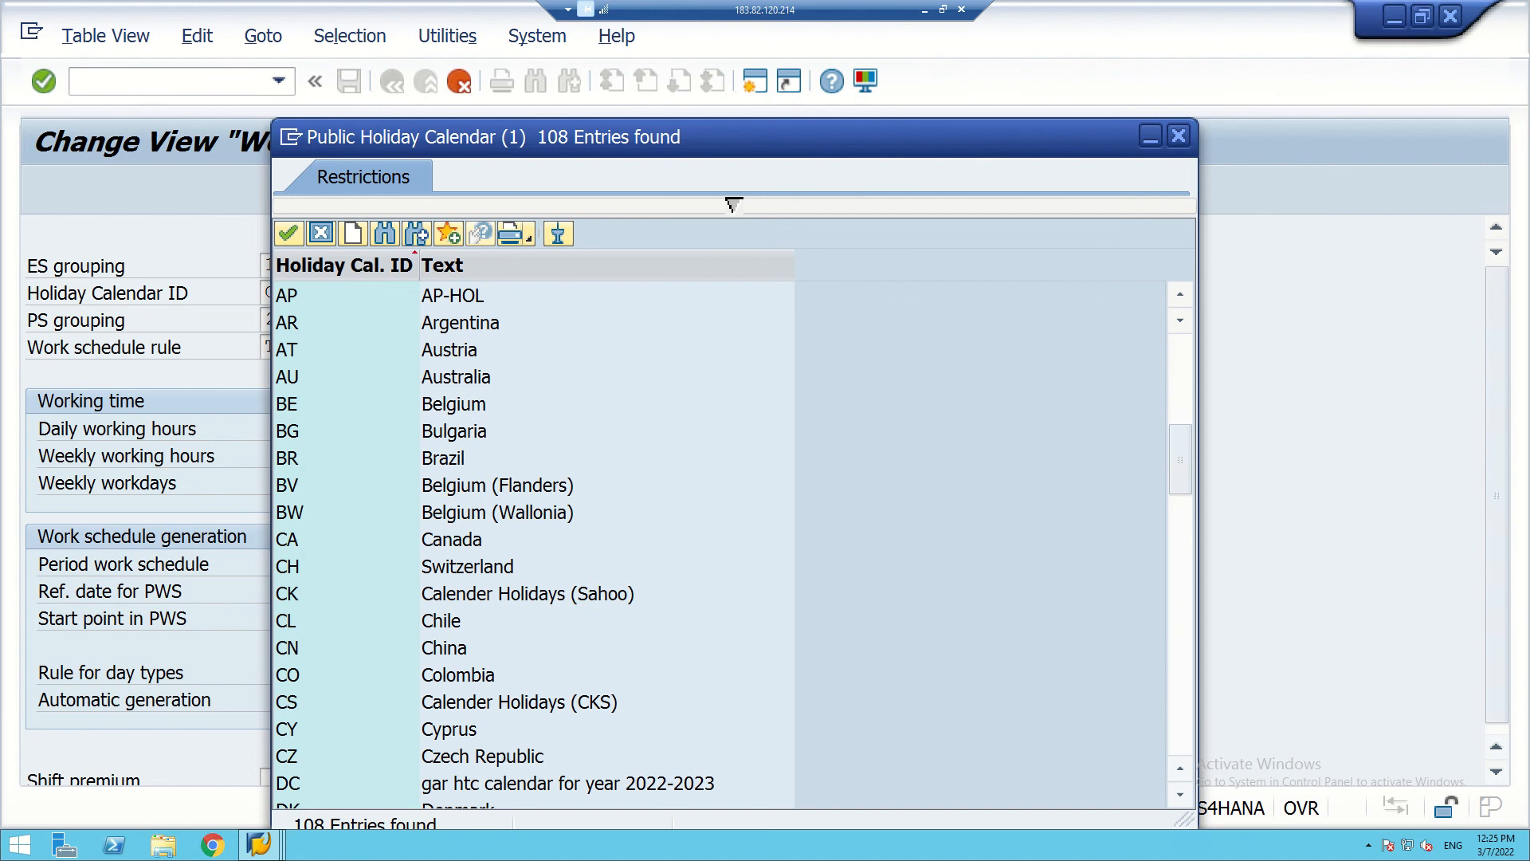
{"action": "left_click", "coordinate": [446, 594]}
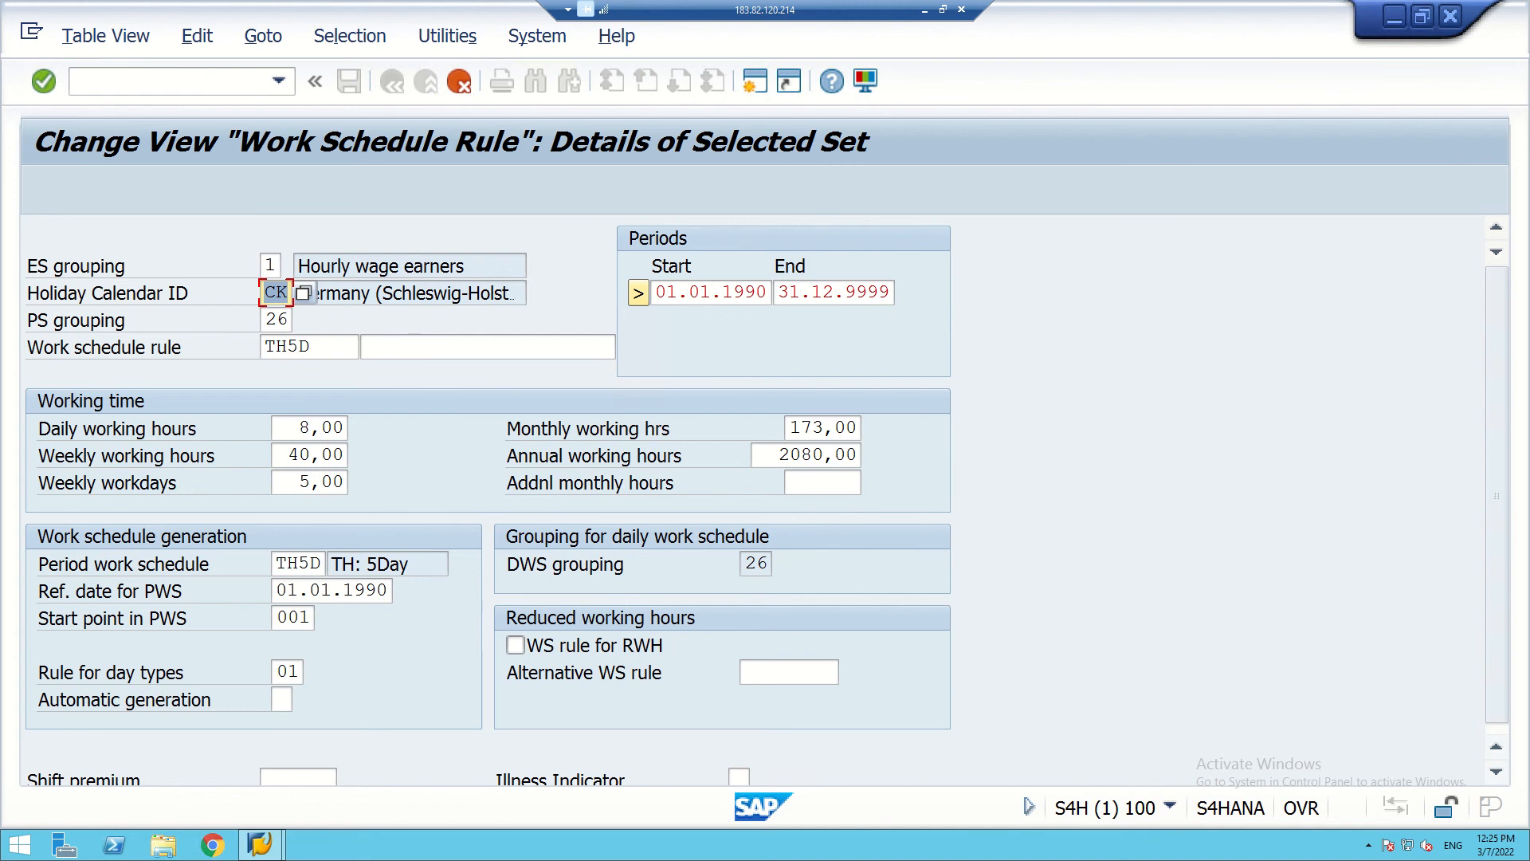
- Set the PS grouping of the copied work schedule rule to 70
{"action": "left_click", "coordinate": [277, 320]}
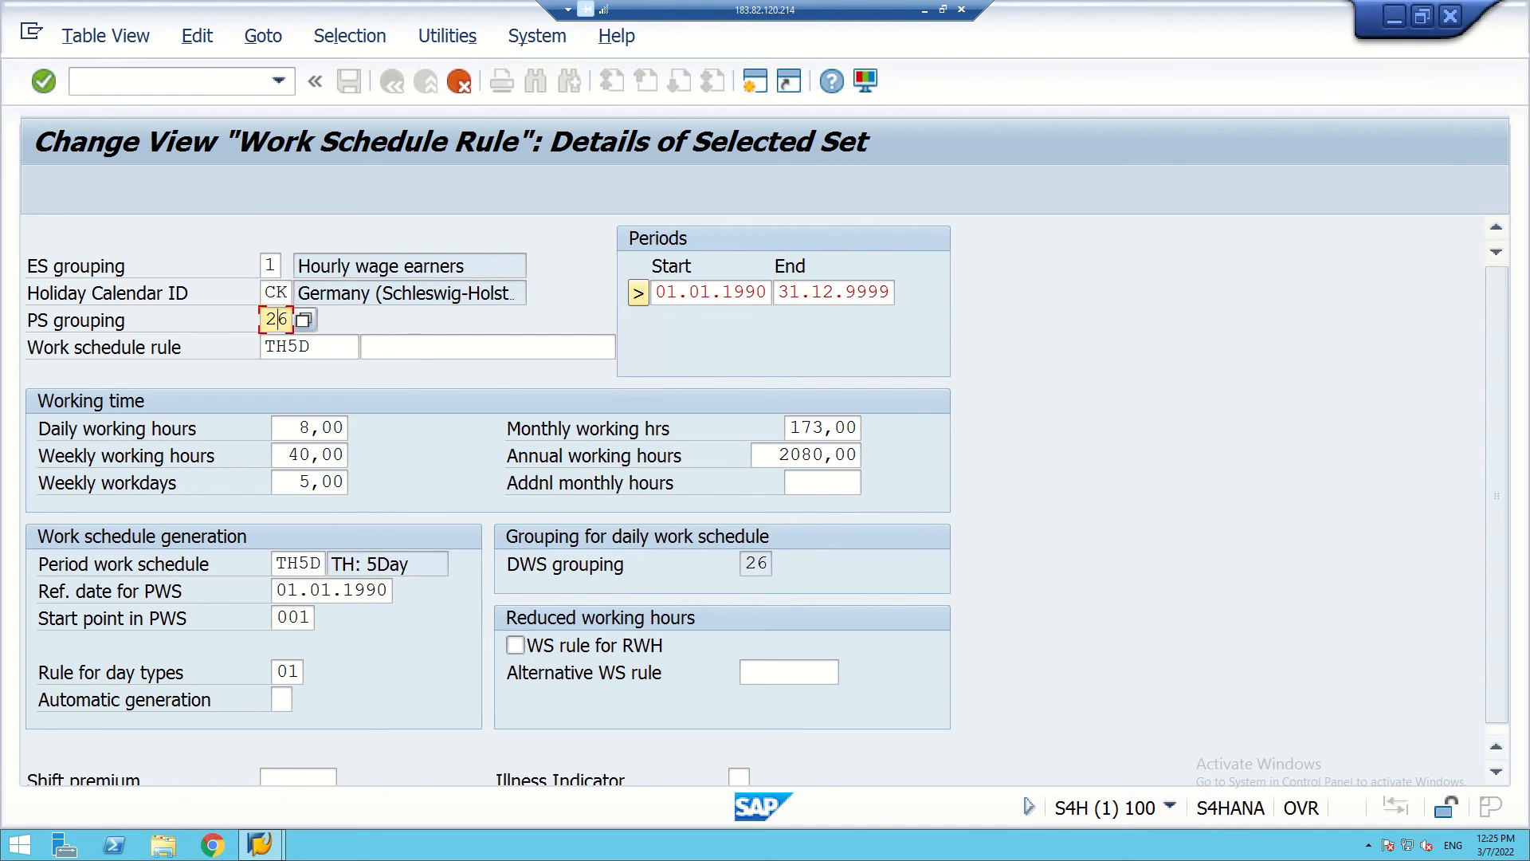
{"action": "key", "text": "BackSpace"}
{"action": "key", "text": "Delete"}
{"action": "type", "text": "70"}
- Name the work schedule rule GENERAL and enter GENERAL SHIFT plus the surname in parentheses as its description
{"action": "left_click", "coordinate": [315, 347]}
{"action": "key", "text": "BackSpace"}
{"action": "key", "text": "BackSpace"}
{"action": "key", "text": "BackSpace"}
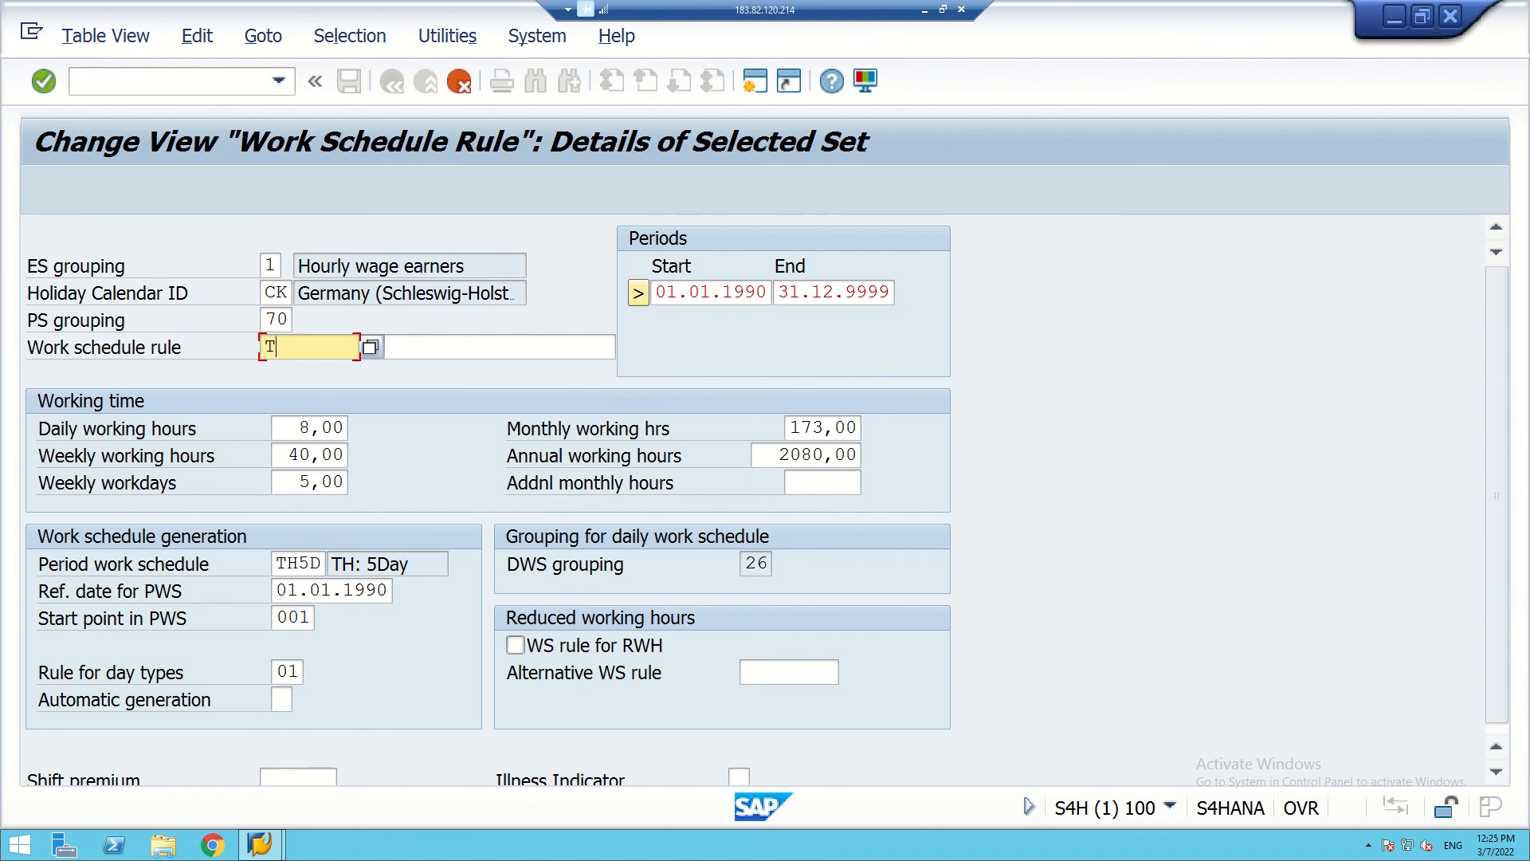
{"action": "key", "text": "BackSpace"}
{"action": "key", "text": "F4"}
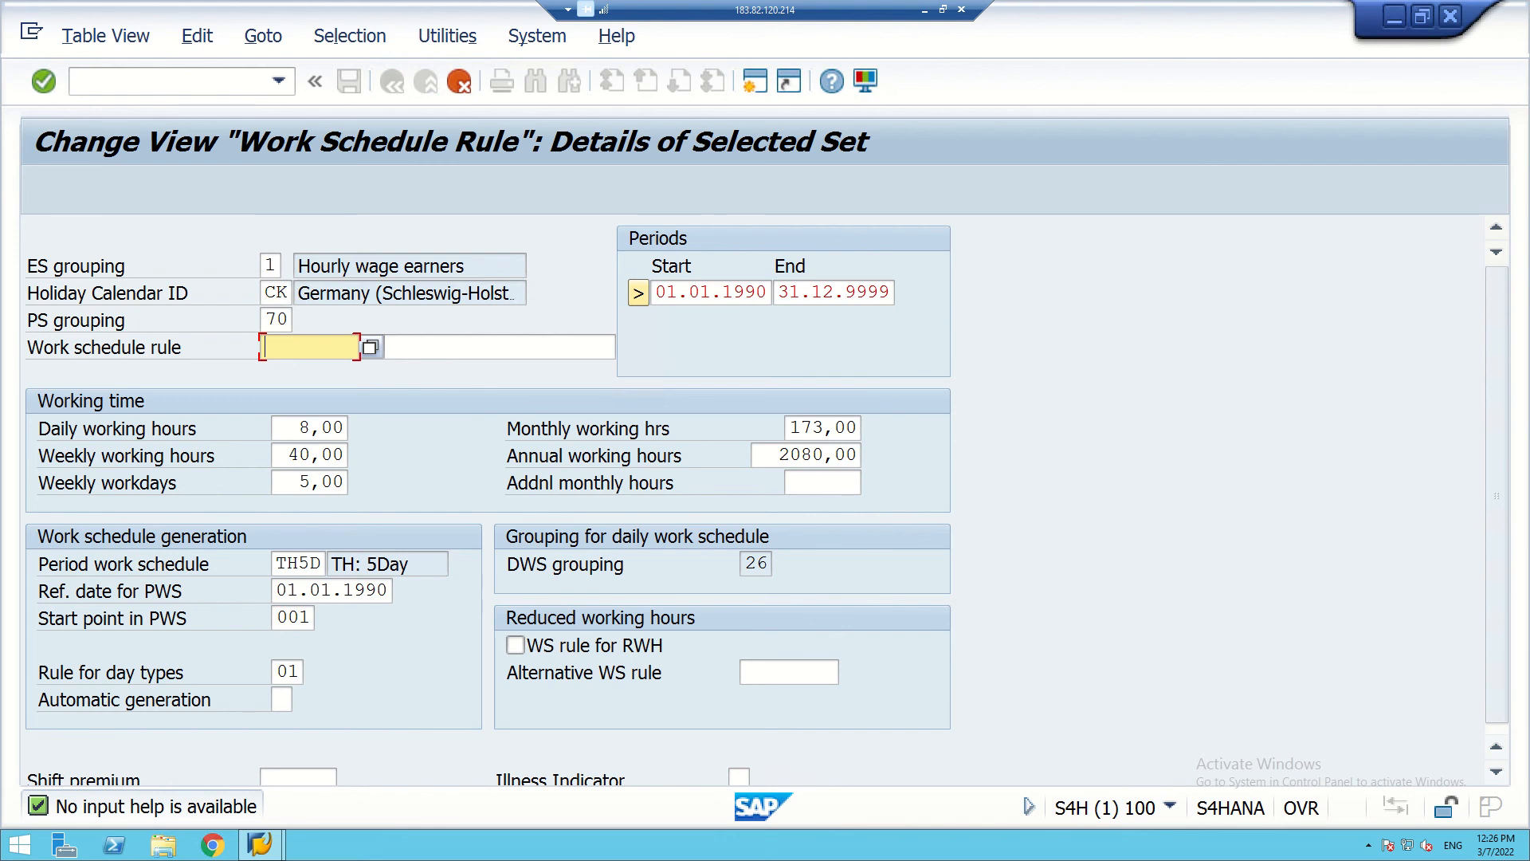
{"action": "type", "text": "GENERAL"}
{"action": "key", "text": "BackSpace"}
{"action": "key", "text": "BackSpace"}
{"action": "key", "text": "BackSpace"}
{"action": "key", "text": "BackSpace"}
{"action": "type", "text": "ERAL"}
{"action": "key", "text": "Tab"}
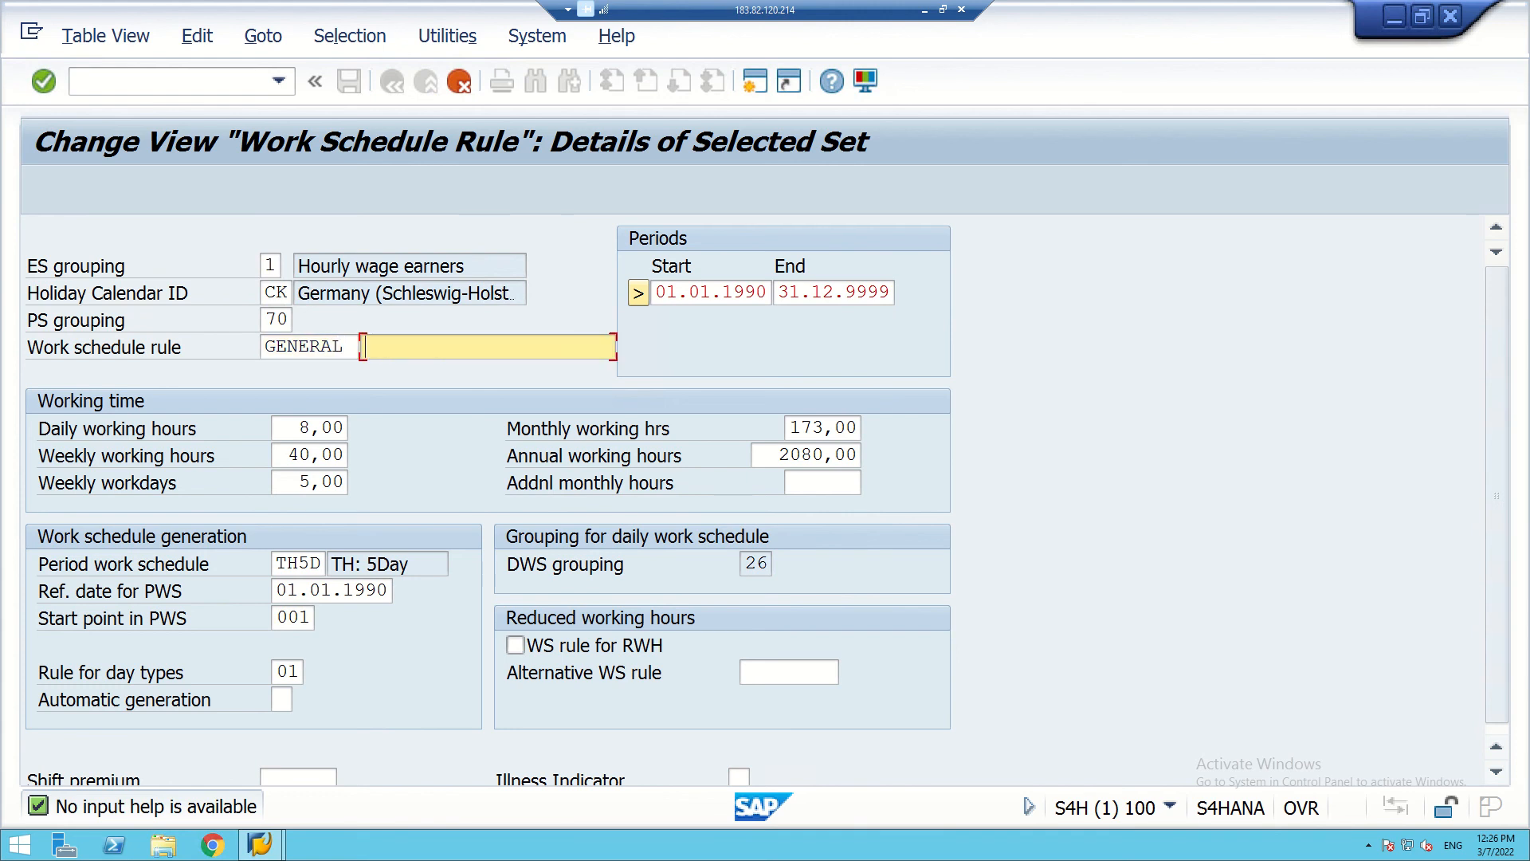
{"action": "type", "text": "GENERAL SHIFT"}
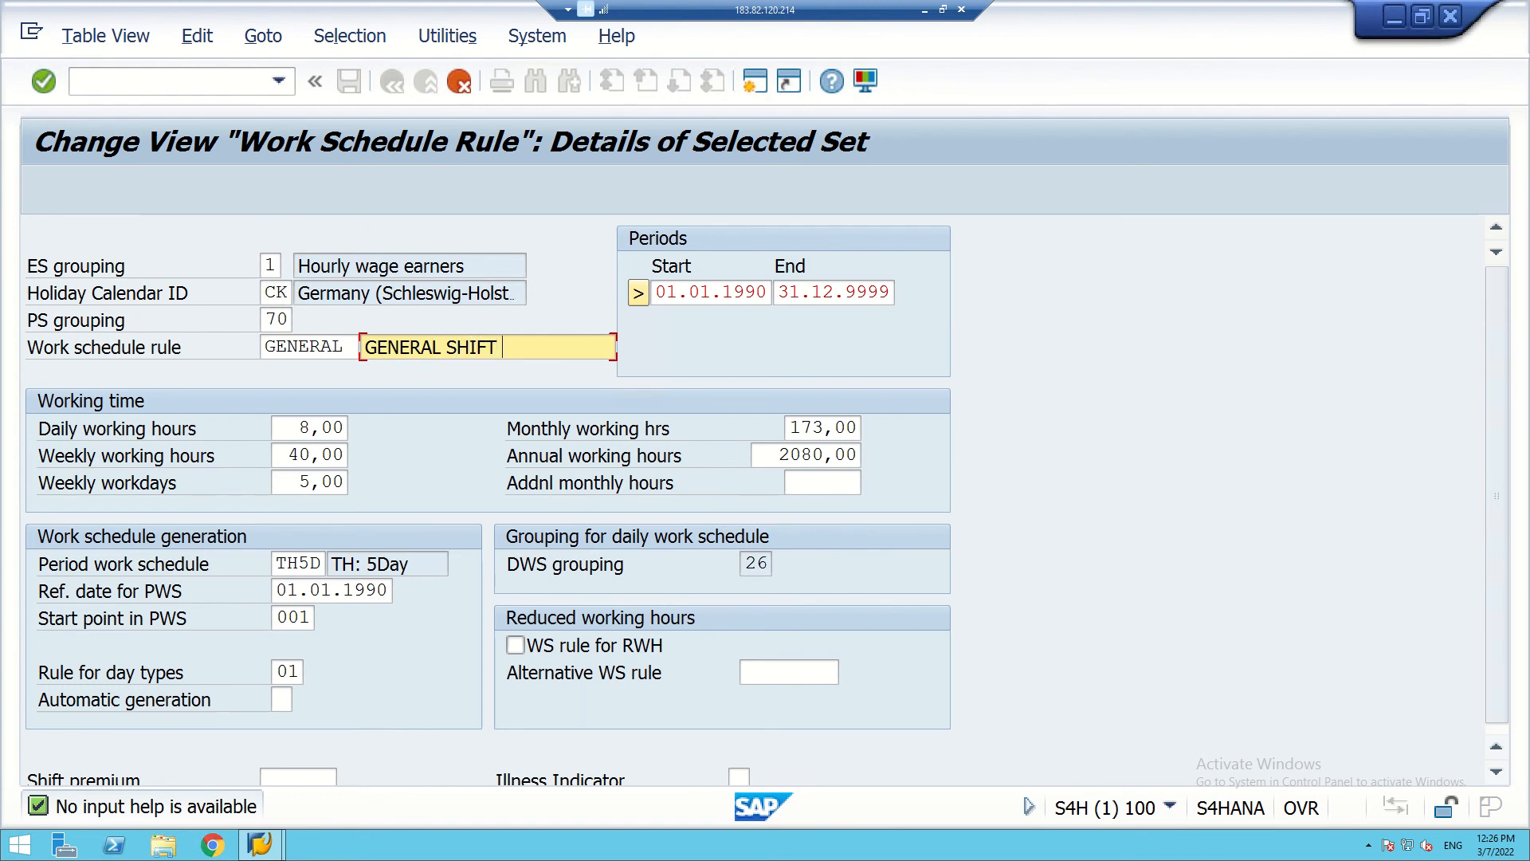
{"action": "type", "text": " (SAHOO)"}
- Switch to the PRESENTATION workbook in Excel and enter the label "Daily working hr" in cell H168, below the existing data
{"action": "scroll", "coordinate": [766, 501], "scroll_direction": "down", "scroll_amount": 1}
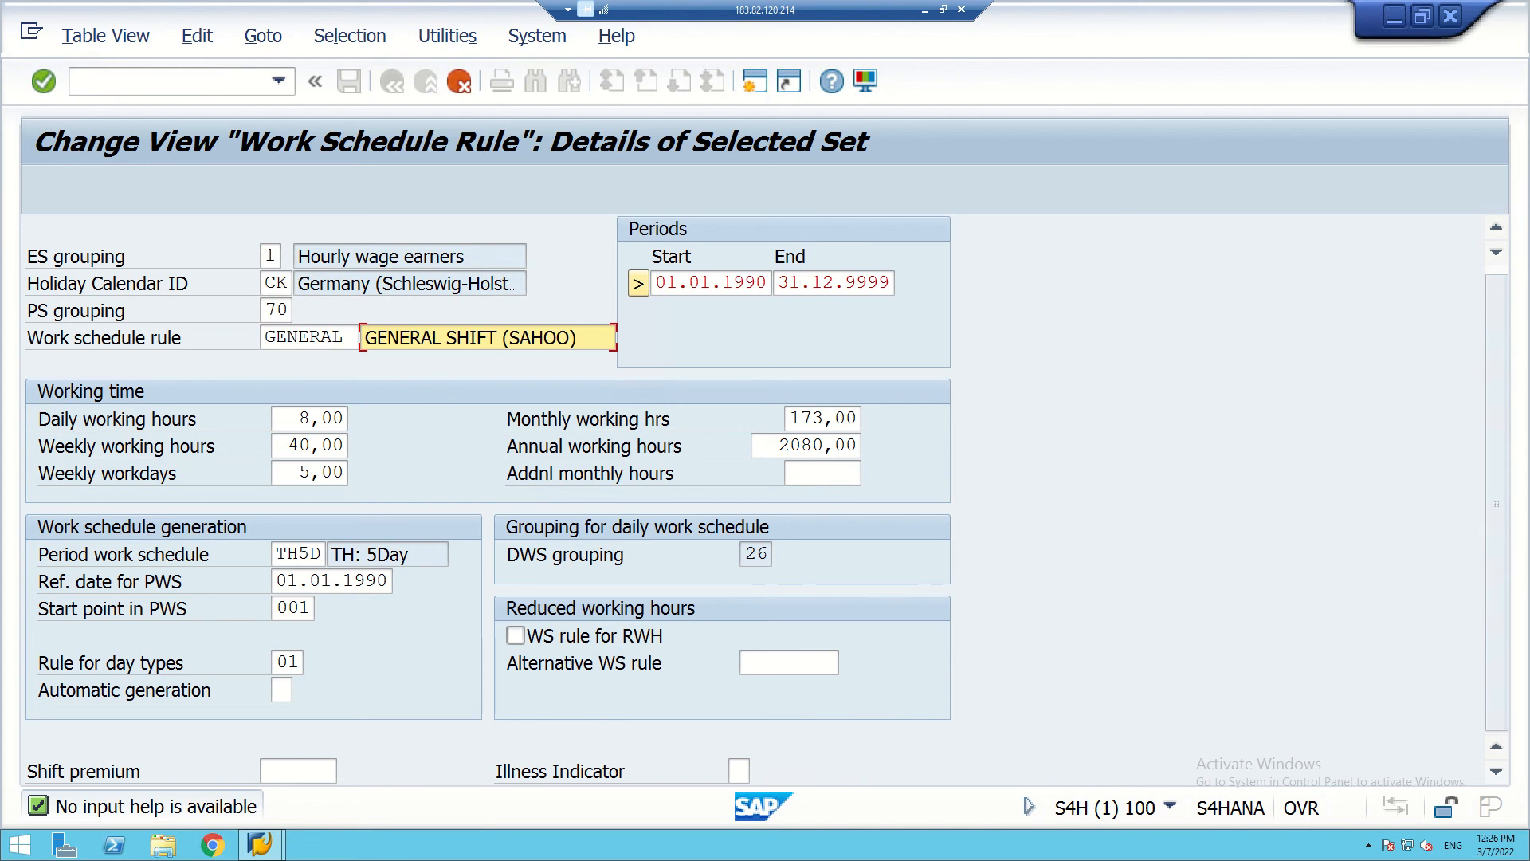
{"action": "left_click", "coordinate": [924, 11]}
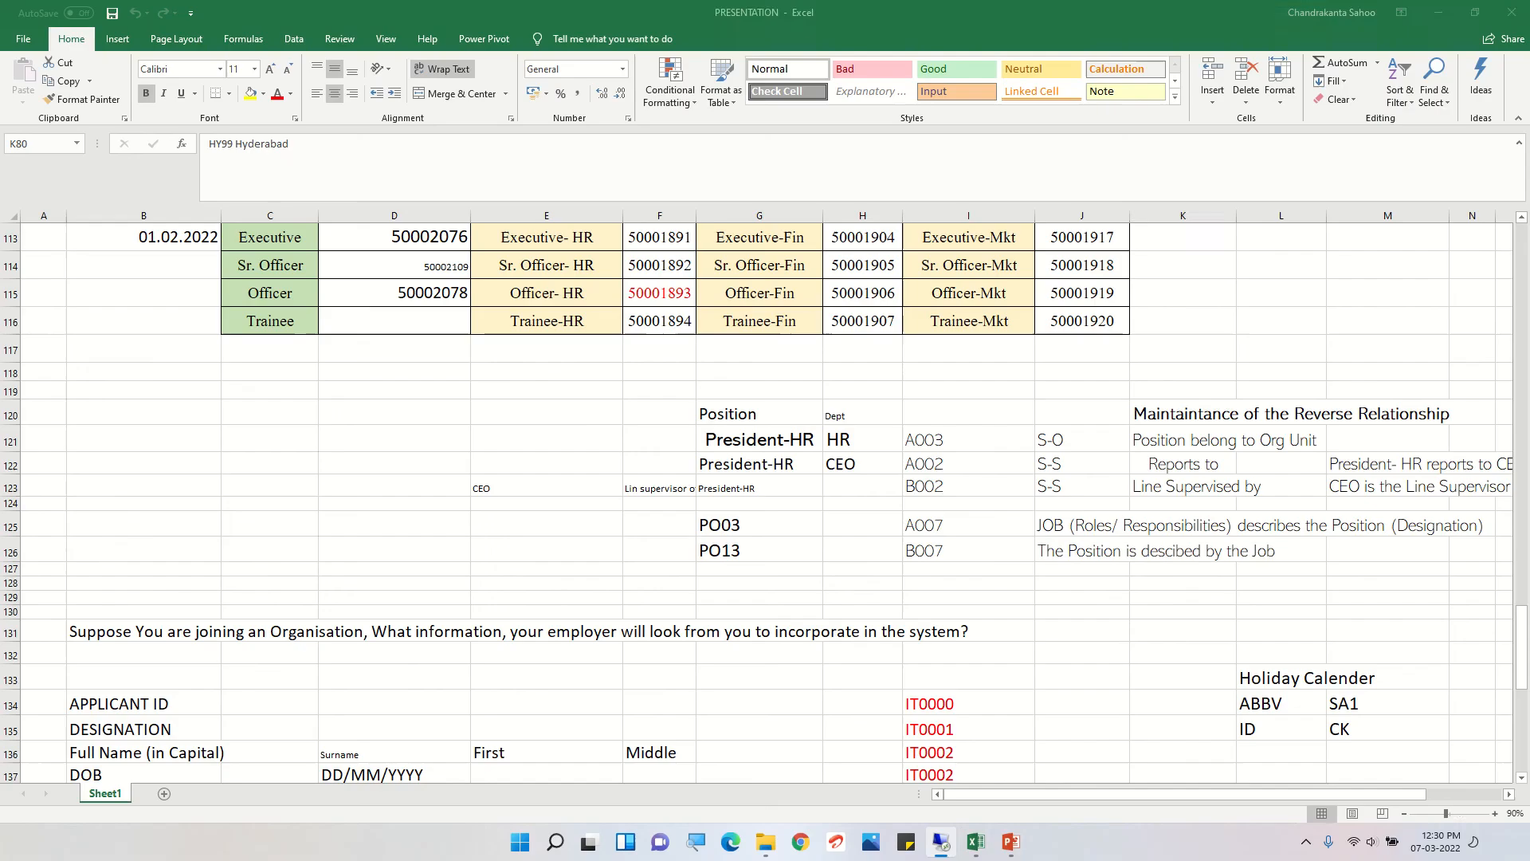
{"action": "scroll", "coordinate": [862, 596], "scroll_direction": "down", "scroll_amount": 13}
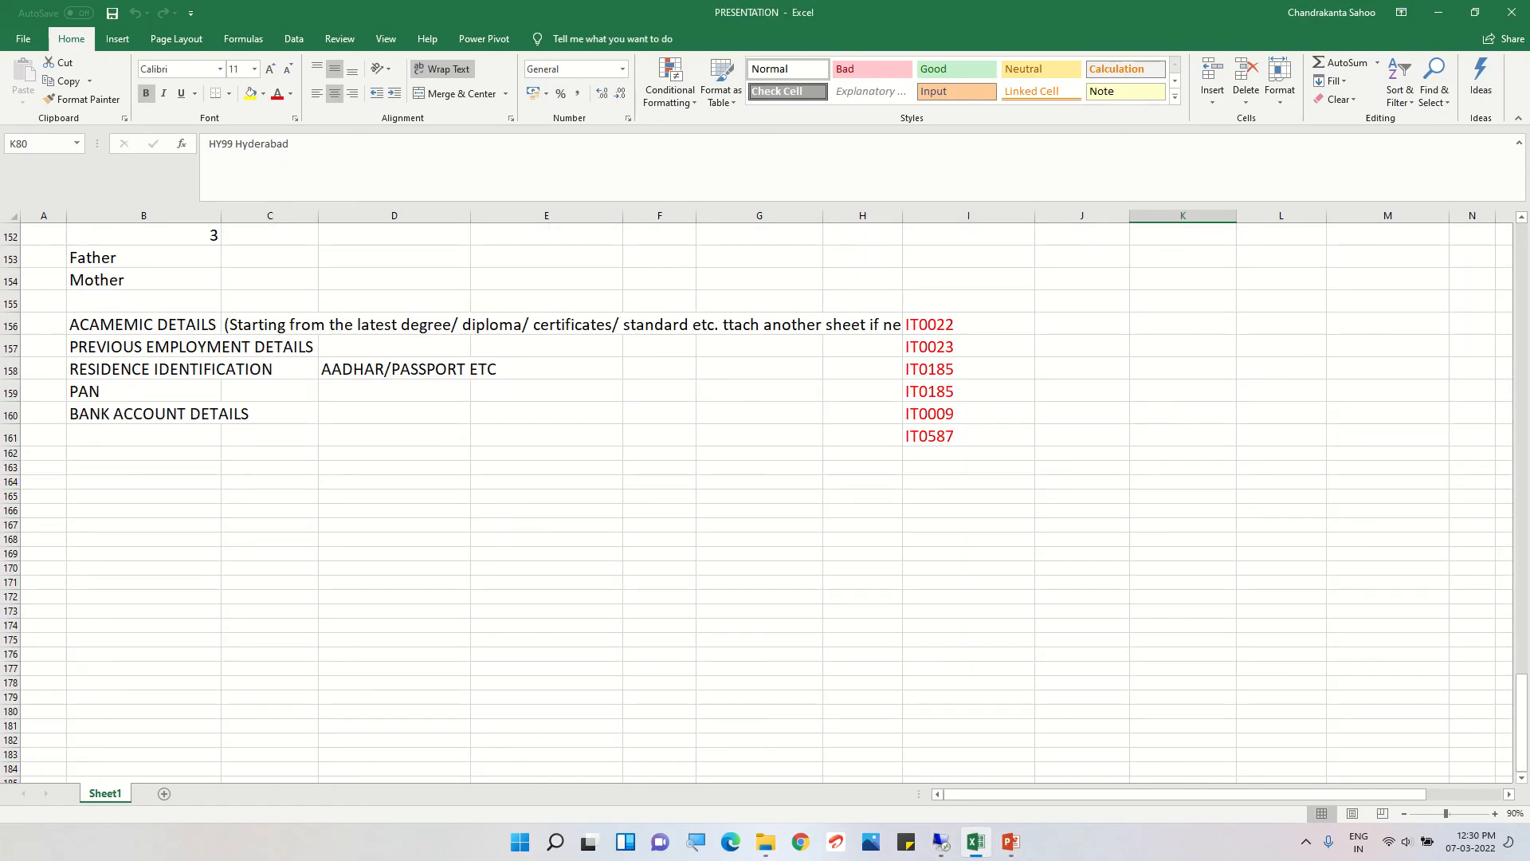
{"action": "left_click", "coordinate": [862, 597]}
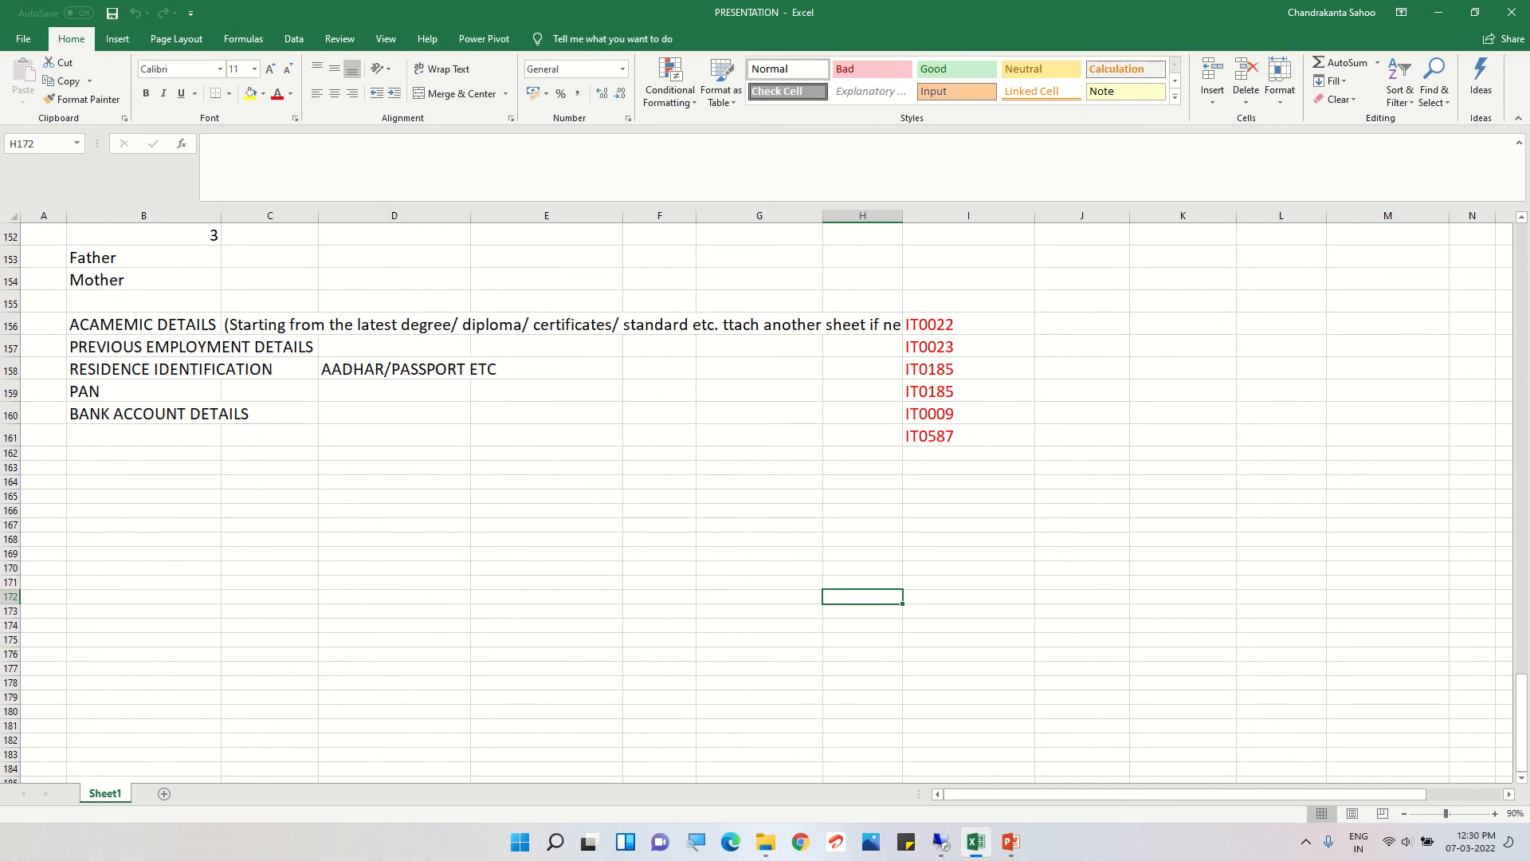
{"action": "left_click", "coordinate": [862, 540]}
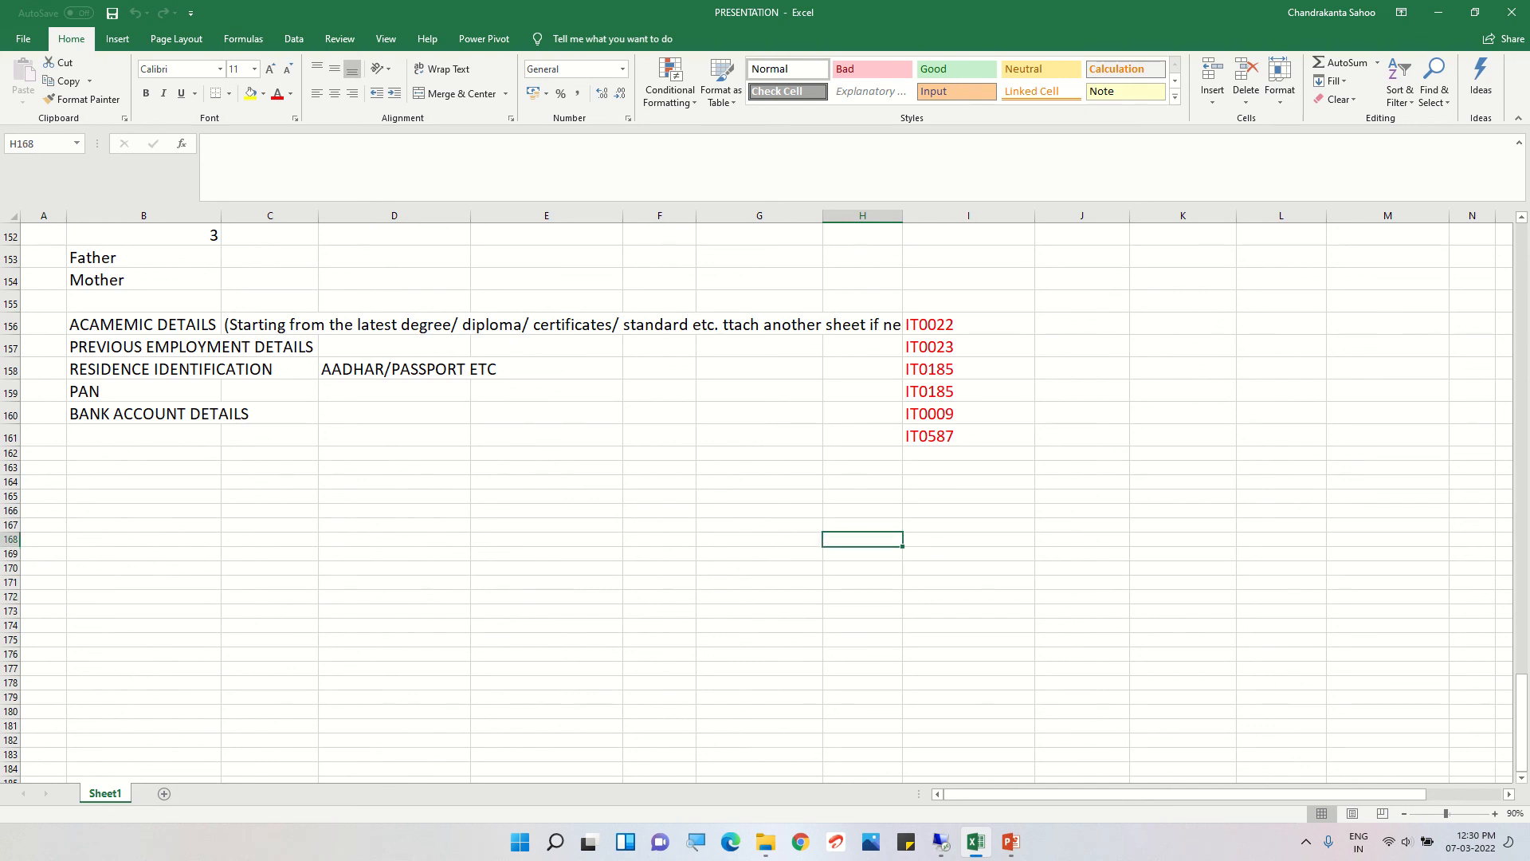
{"action": "type", "text": "Da"}
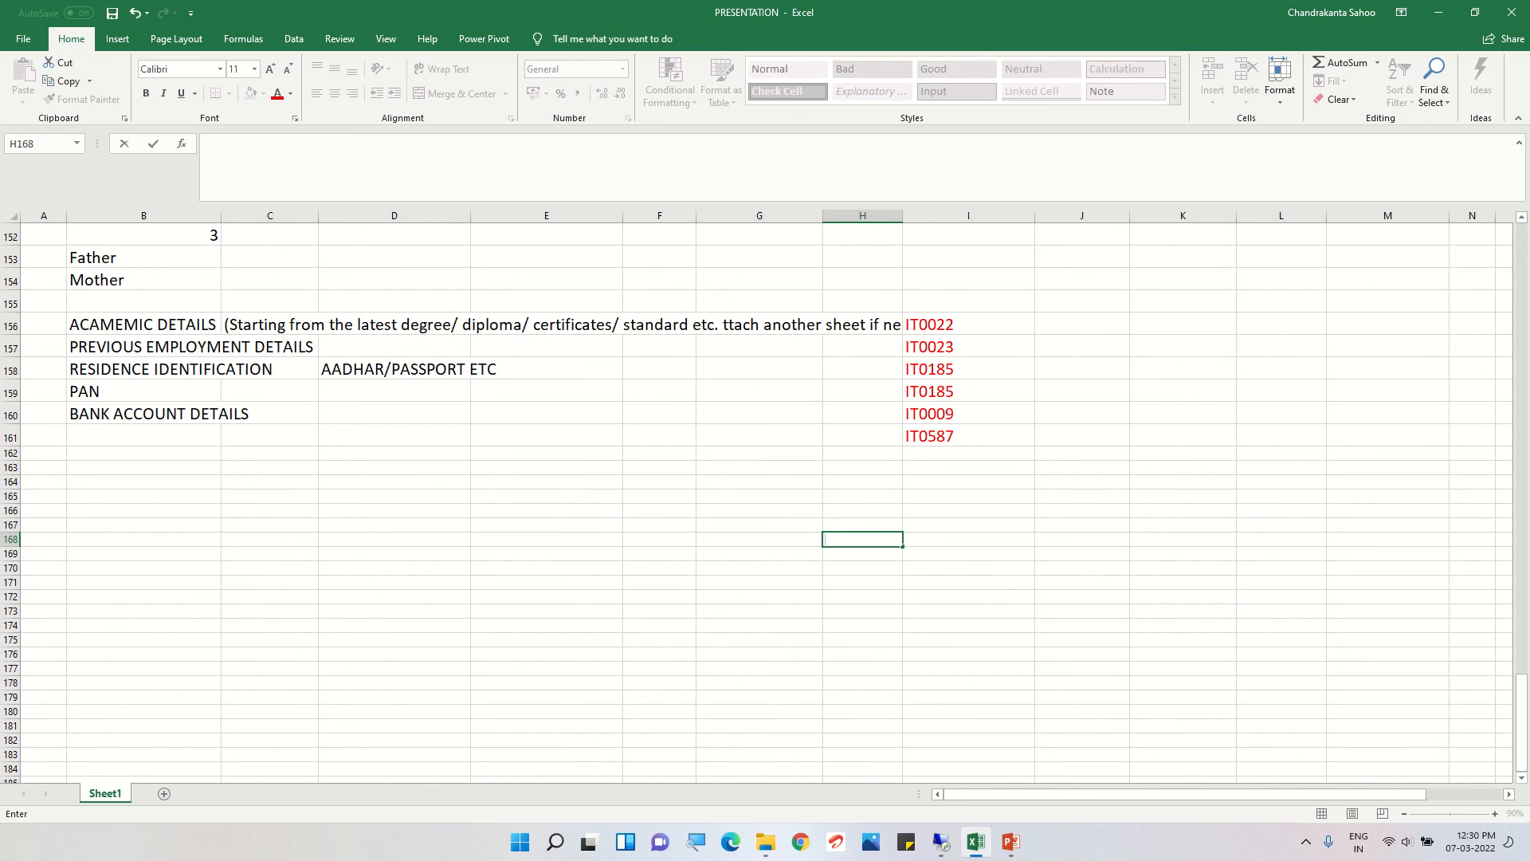
{"action": "type", "text": "ily working hr"}
{"action": "left_click", "coordinate": [862, 669]}
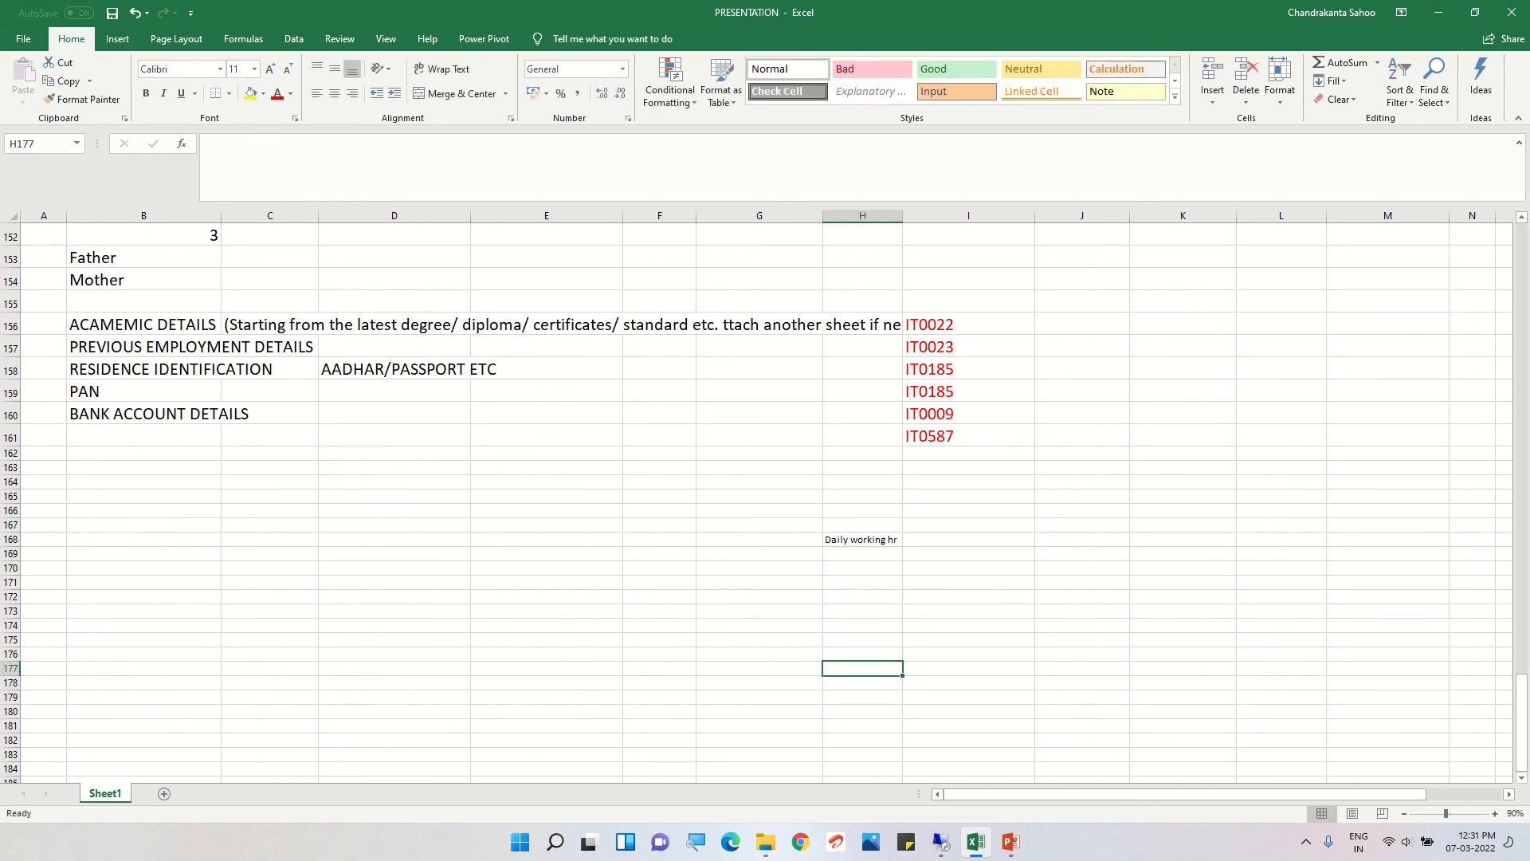
- Enter 9 in cell I168 beside the daily working hours label and add the heading "hr" above it in I167
{"action": "left_click", "coordinate": [1489, 814]}
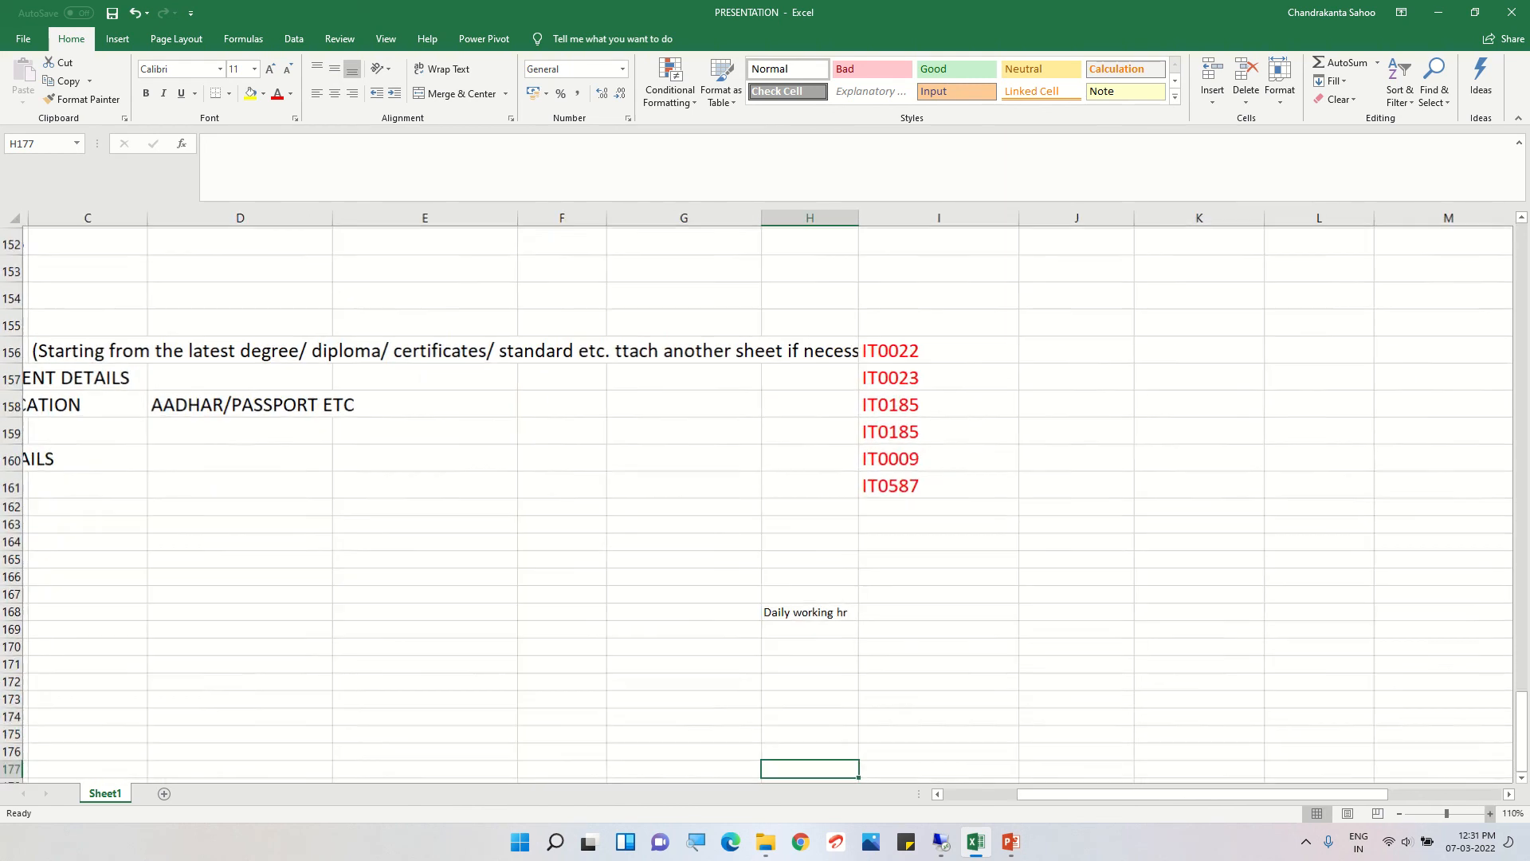
{"action": "left_click", "coordinate": [1490, 813]}
{"action": "left_click", "coordinate": [1490, 814]}
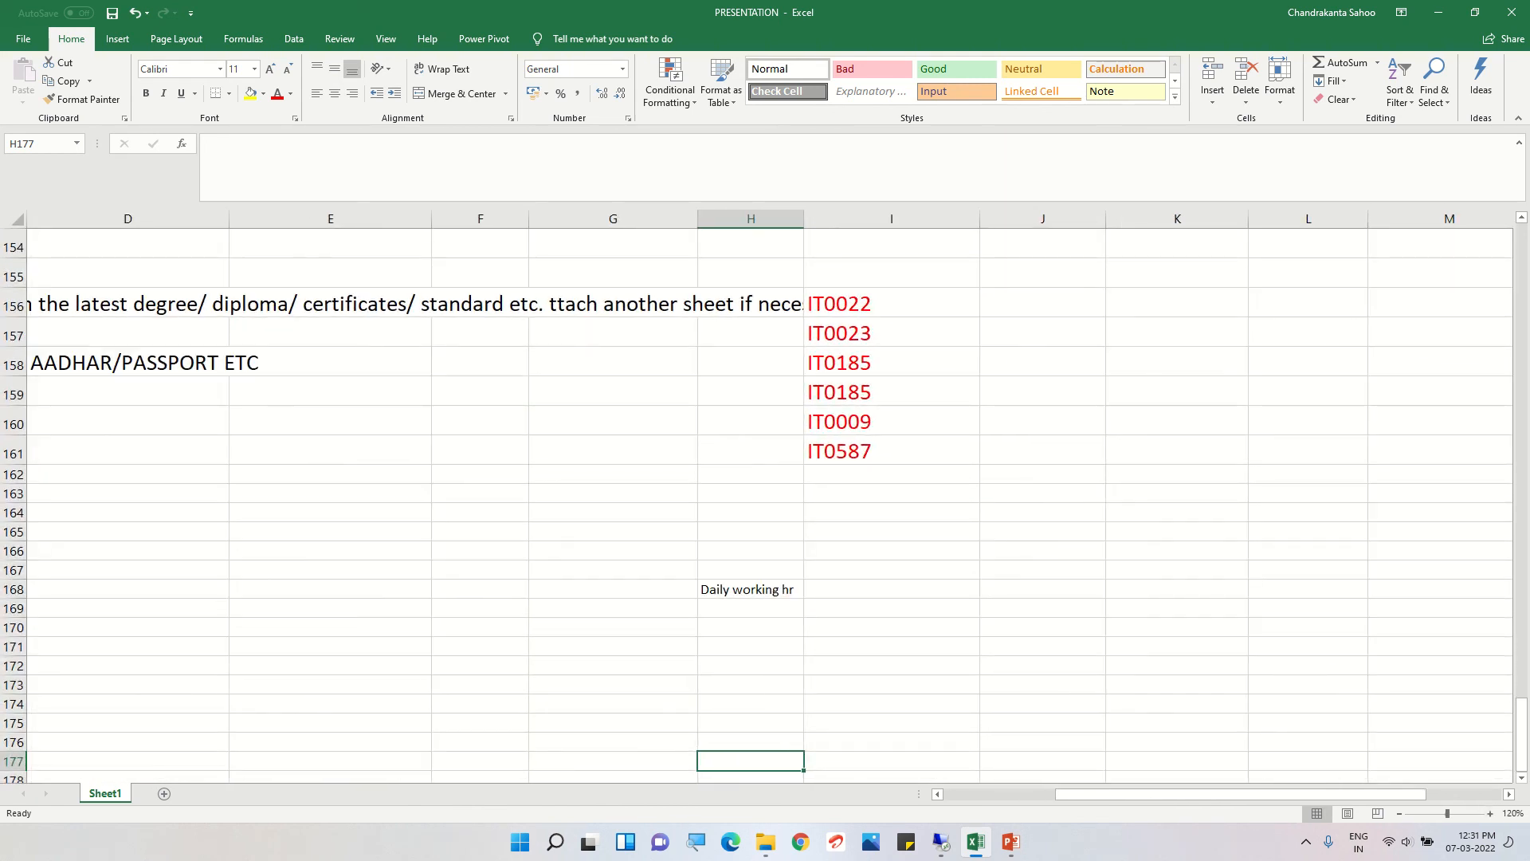
{"action": "key", "text": "Up"}
{"action": "key", "text": "Up"}
{"action": "key", "text": "Up"}
{"action": "key", "text": "Up"}
{"action": "key", "text": "Up"}
{"action": "key", "text": "Up"}
{"action": "key", "text": "Up"}
{"action": "key", "text": "Up"}
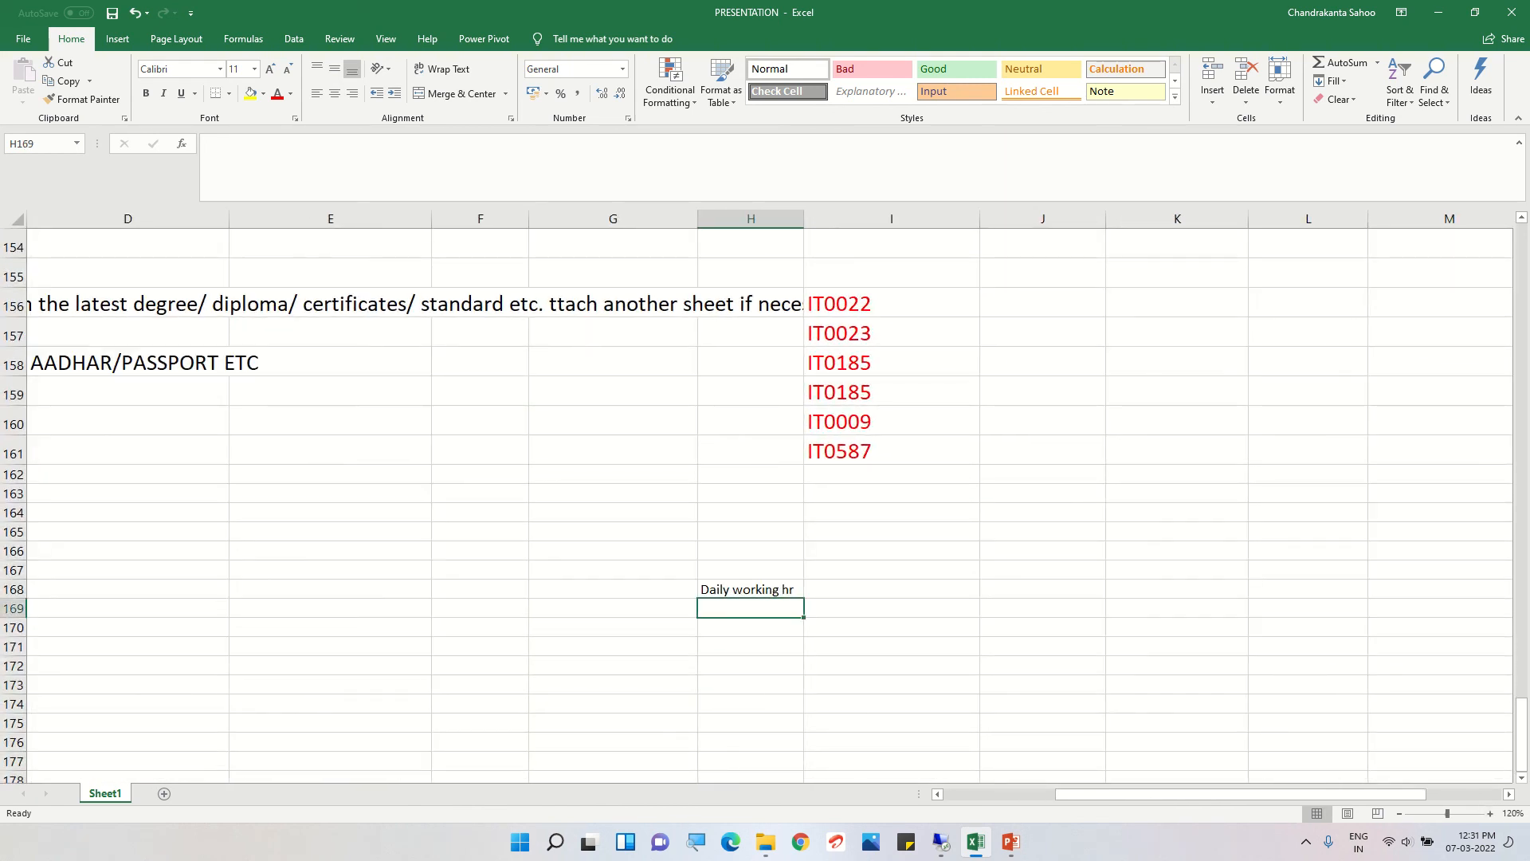
{"action": "key", "text": "Up"}
{"action": "key", "text": "Right"}
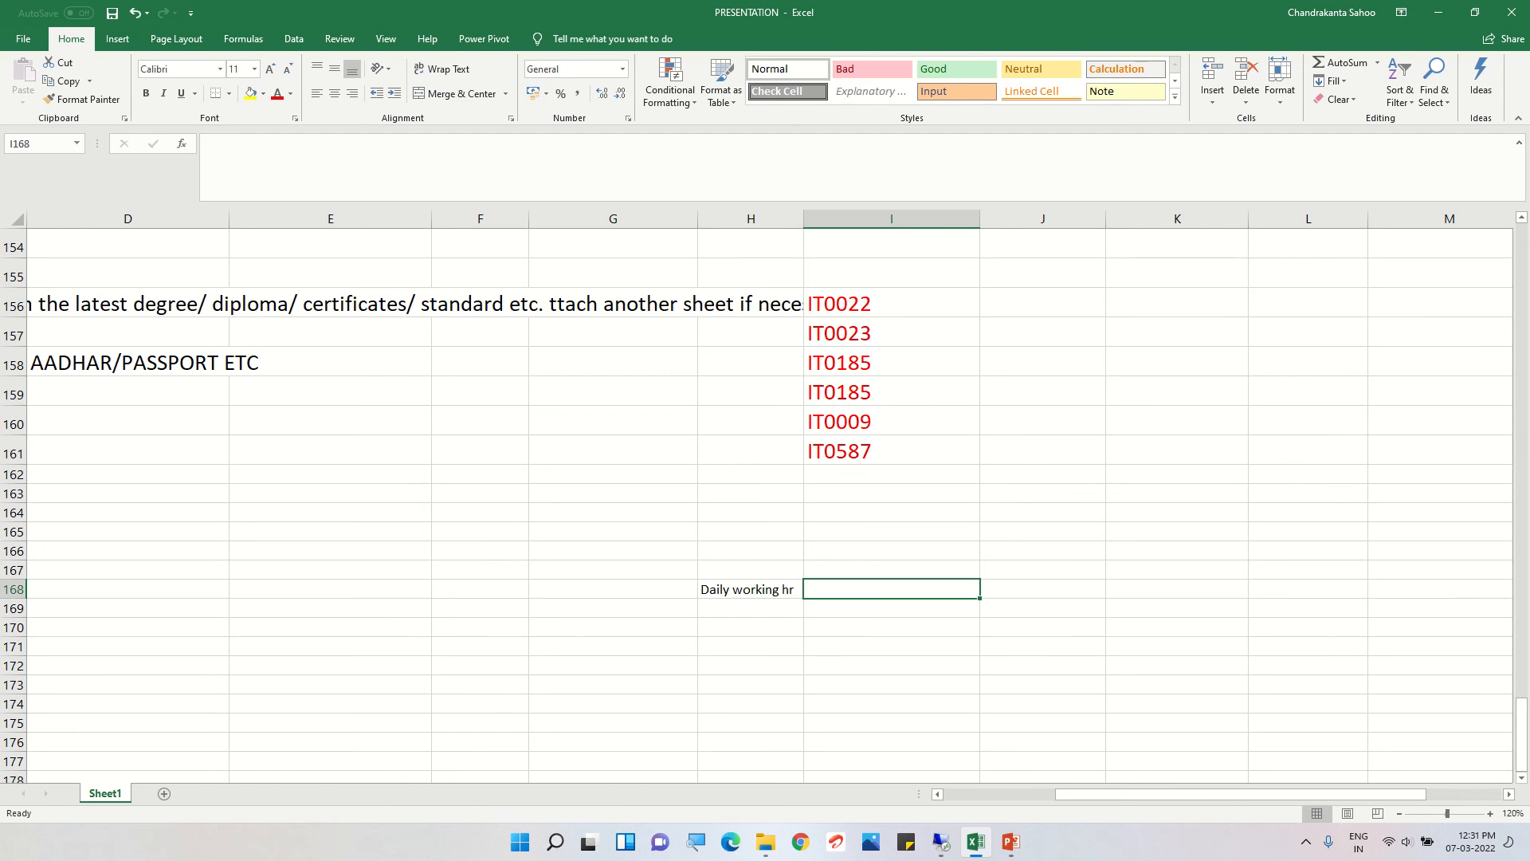
{"action": "type", "text": "9"}
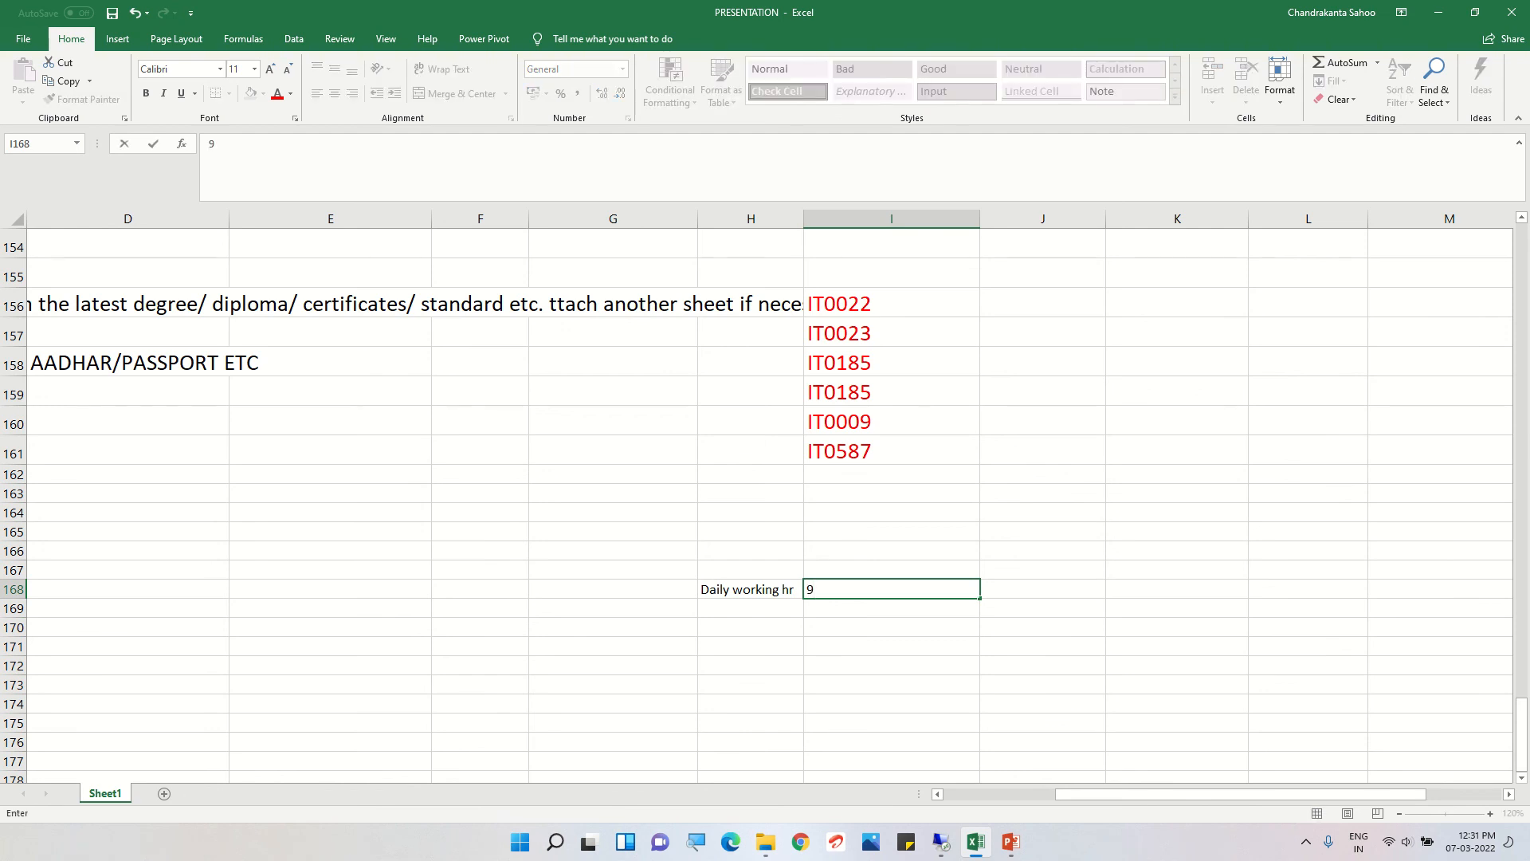
{"action": "key", "text": "Up"}
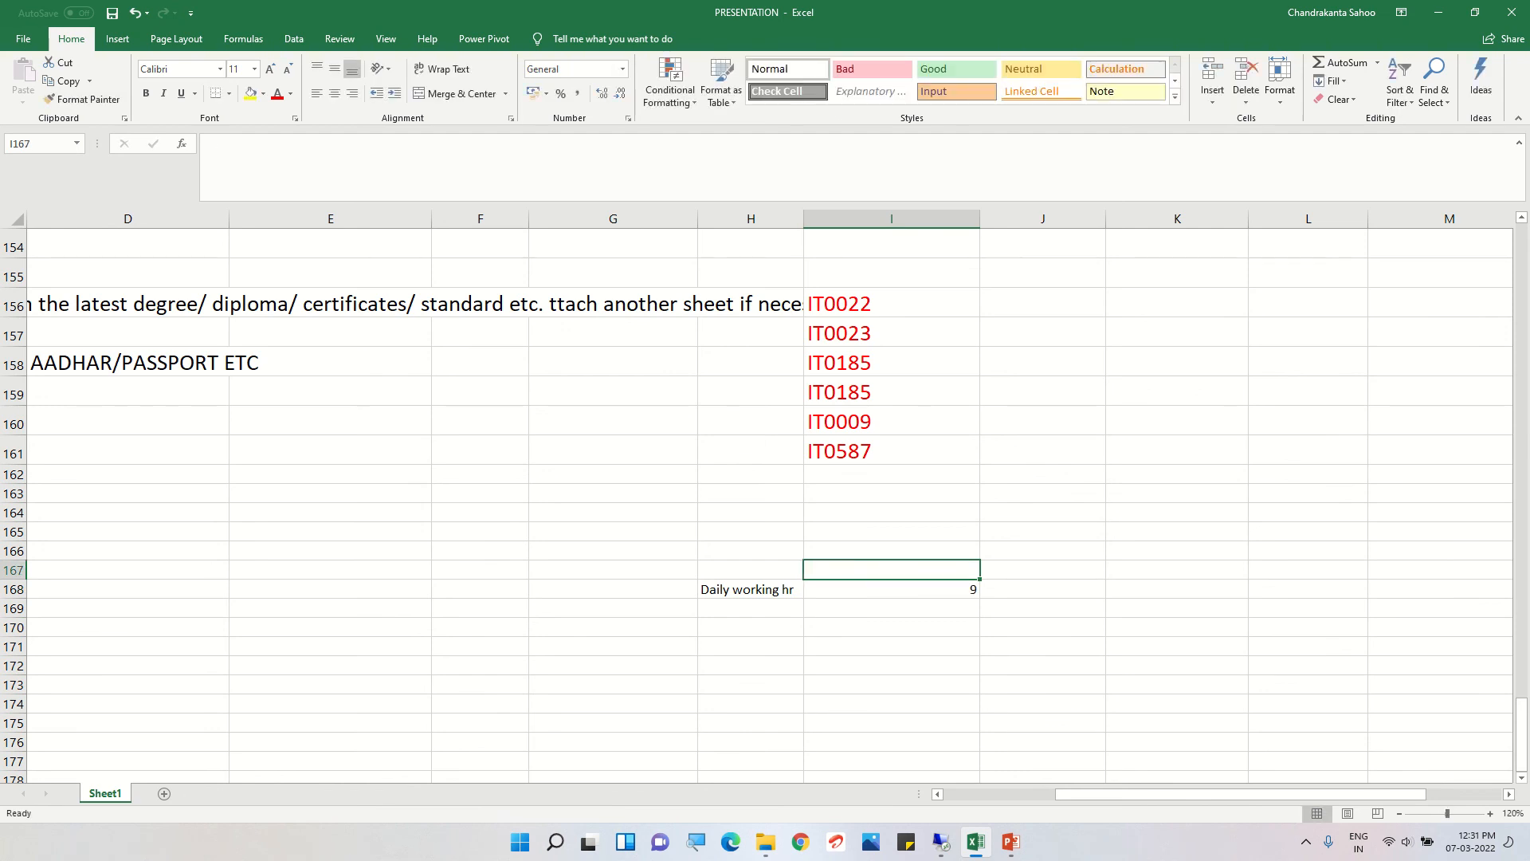
{"action": "type", "text": "hr"}
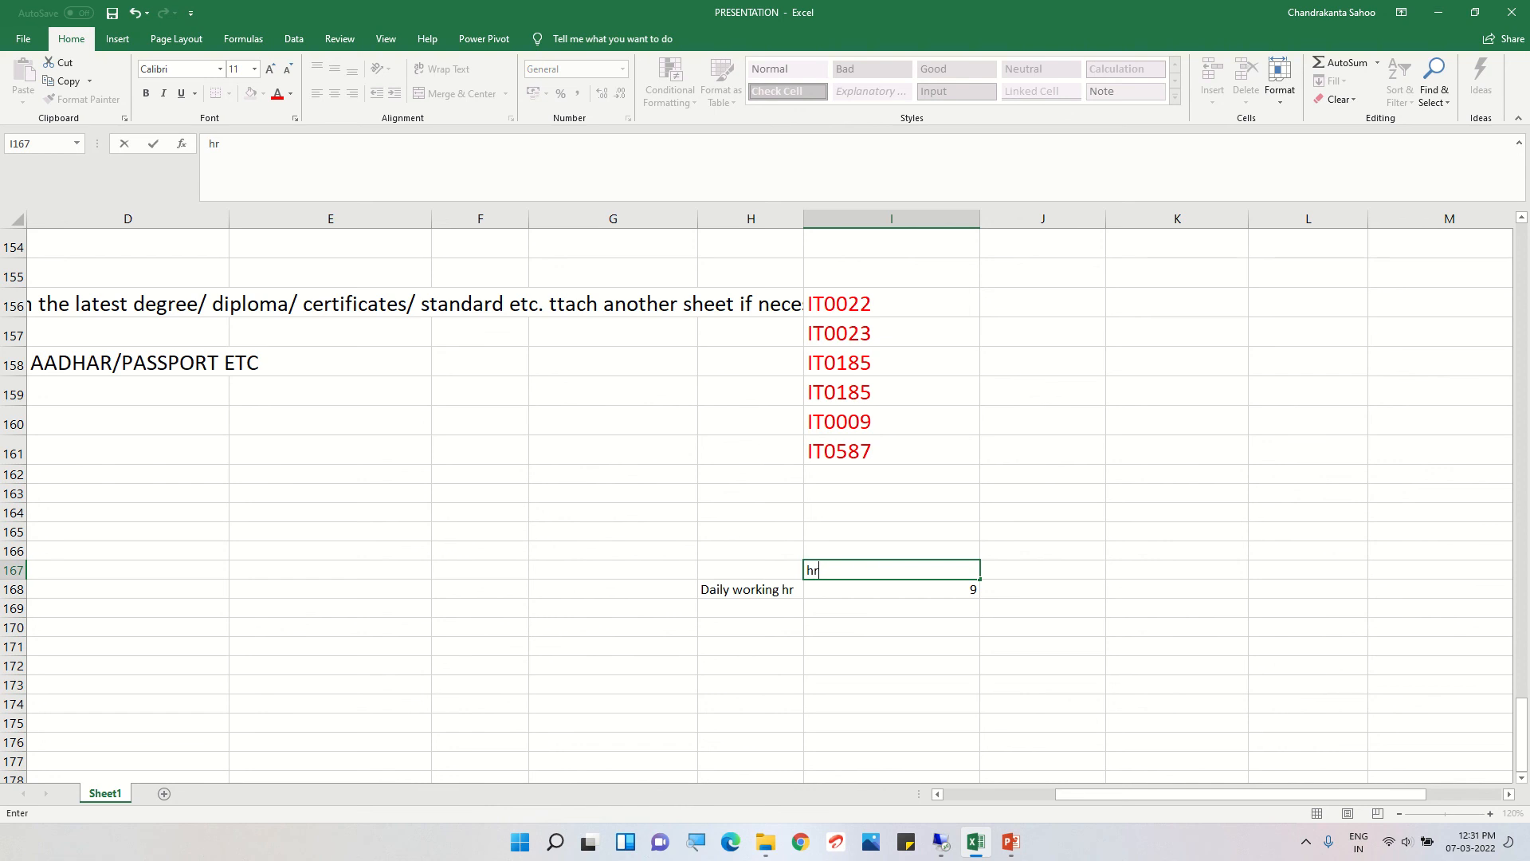
{"action": "left_click", "coordinate": [891, 685]}
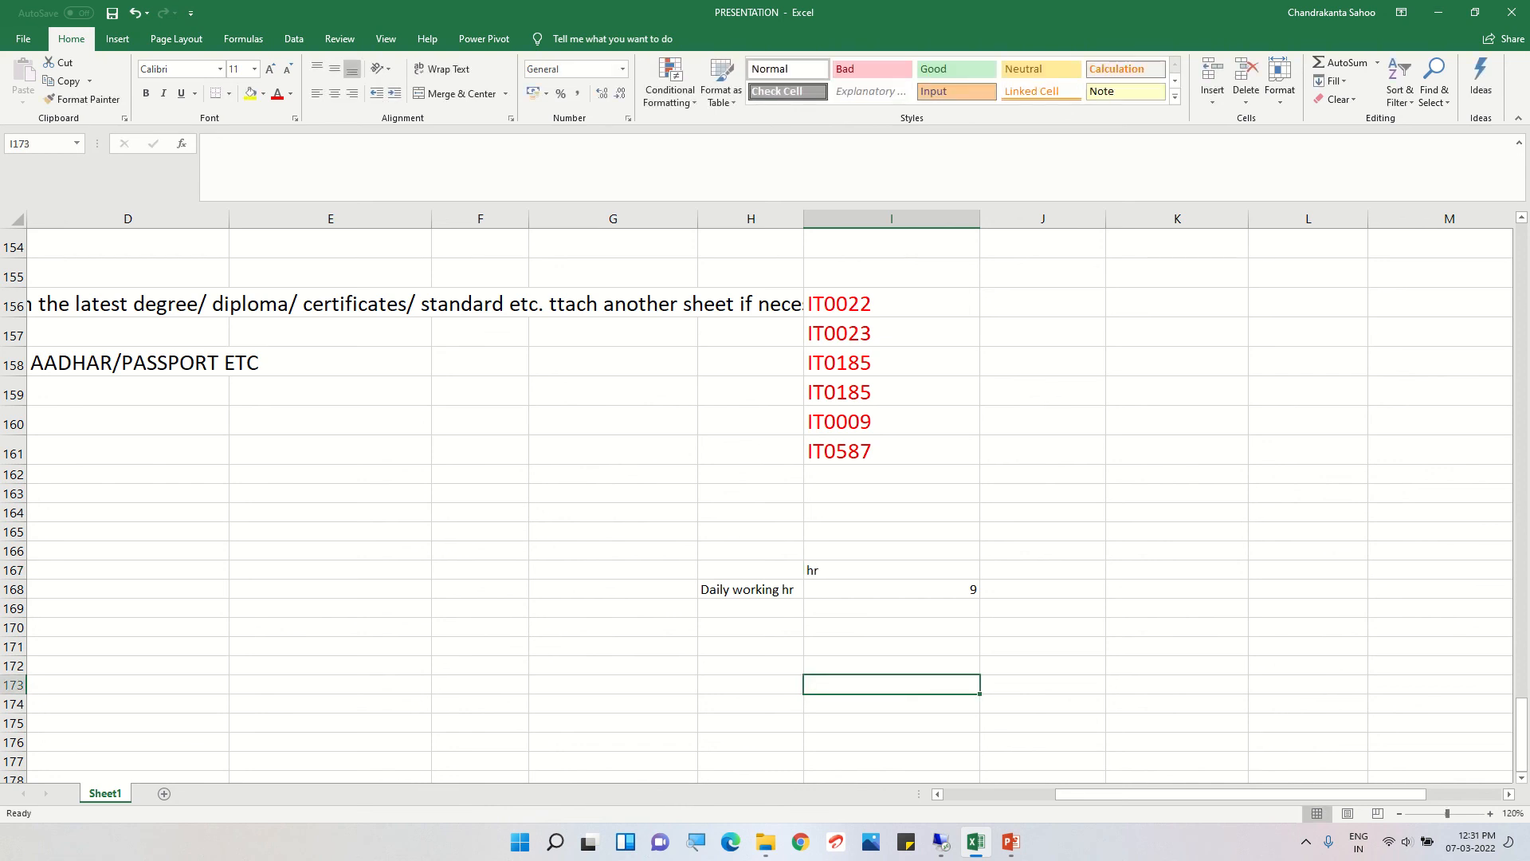
- Add a "weekly" row in H169 with 45 hours in I169
{"action": "left_click", "coordinate": [892, 589]}
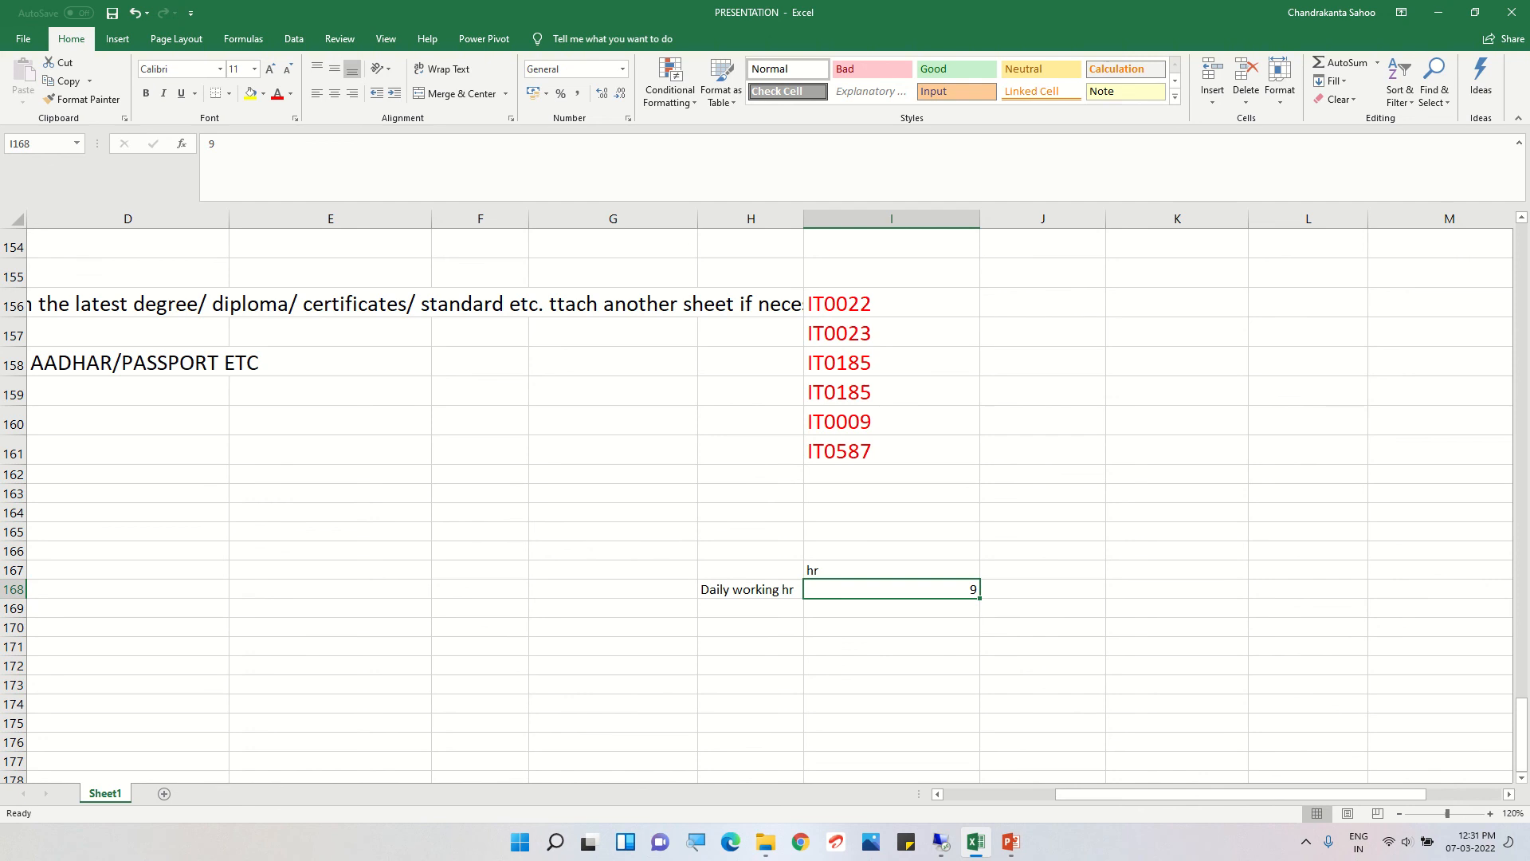
{"action": "left_click", "coordinate": [751, 608]}
{"action": "type", "text": "wee"}
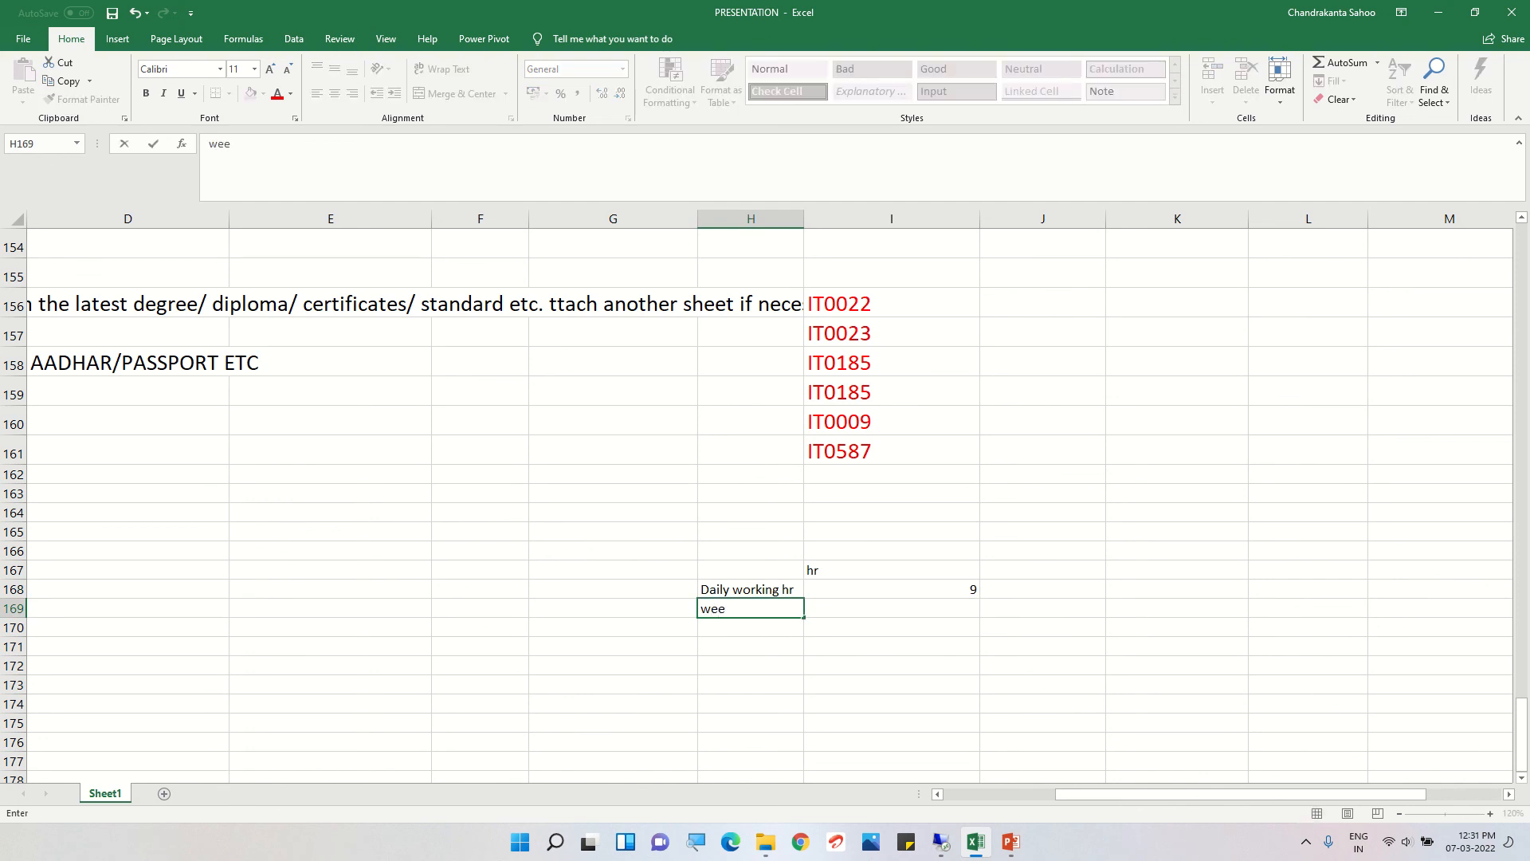
{"action": "type", "text": "kly"}
{"action": "key", "text": "Tab"}
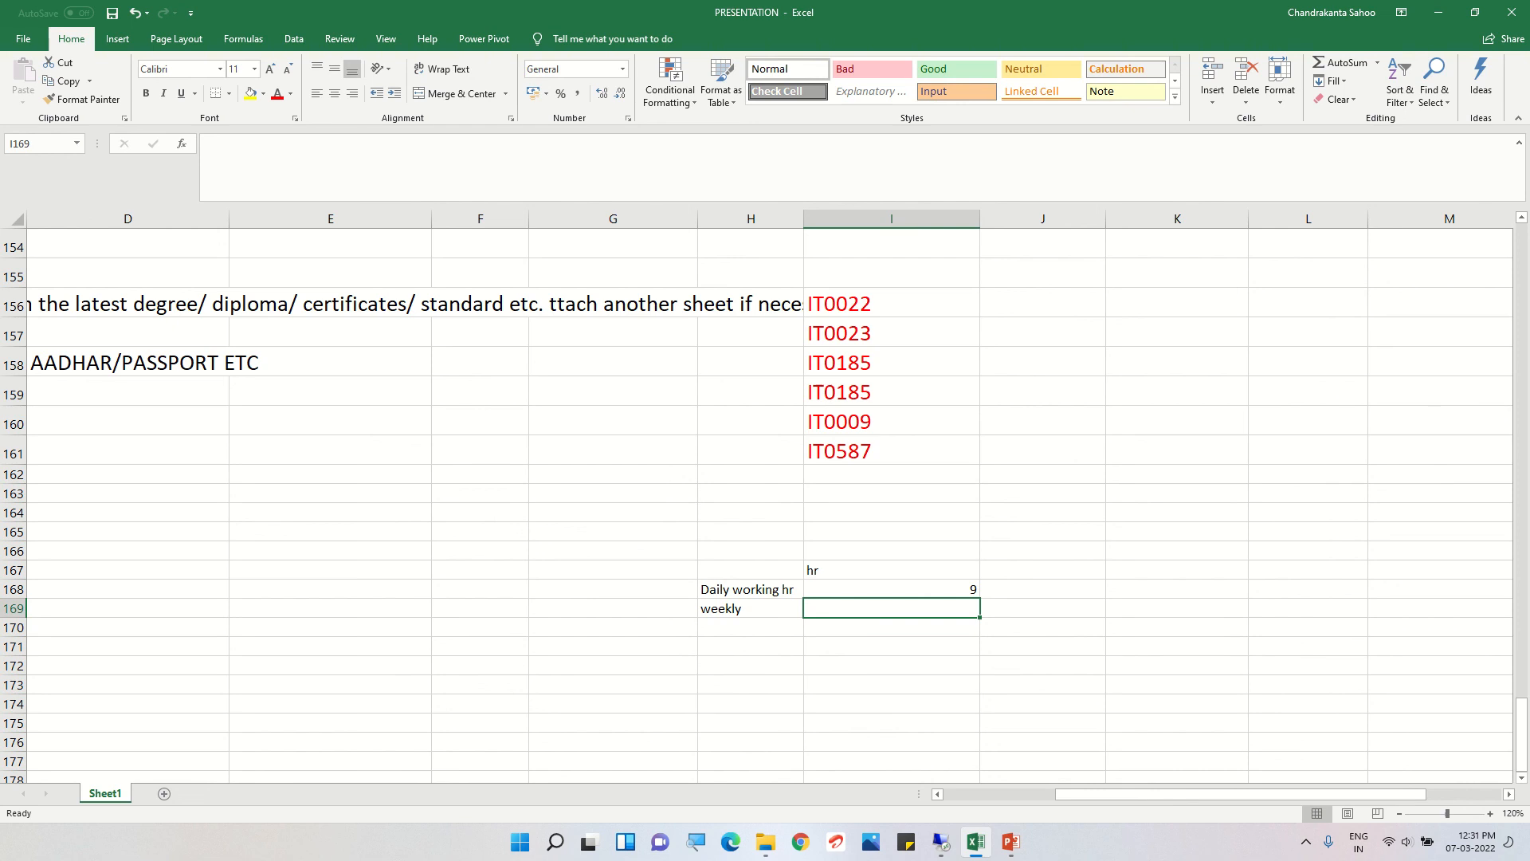
{"action": "type", "text": "45"}
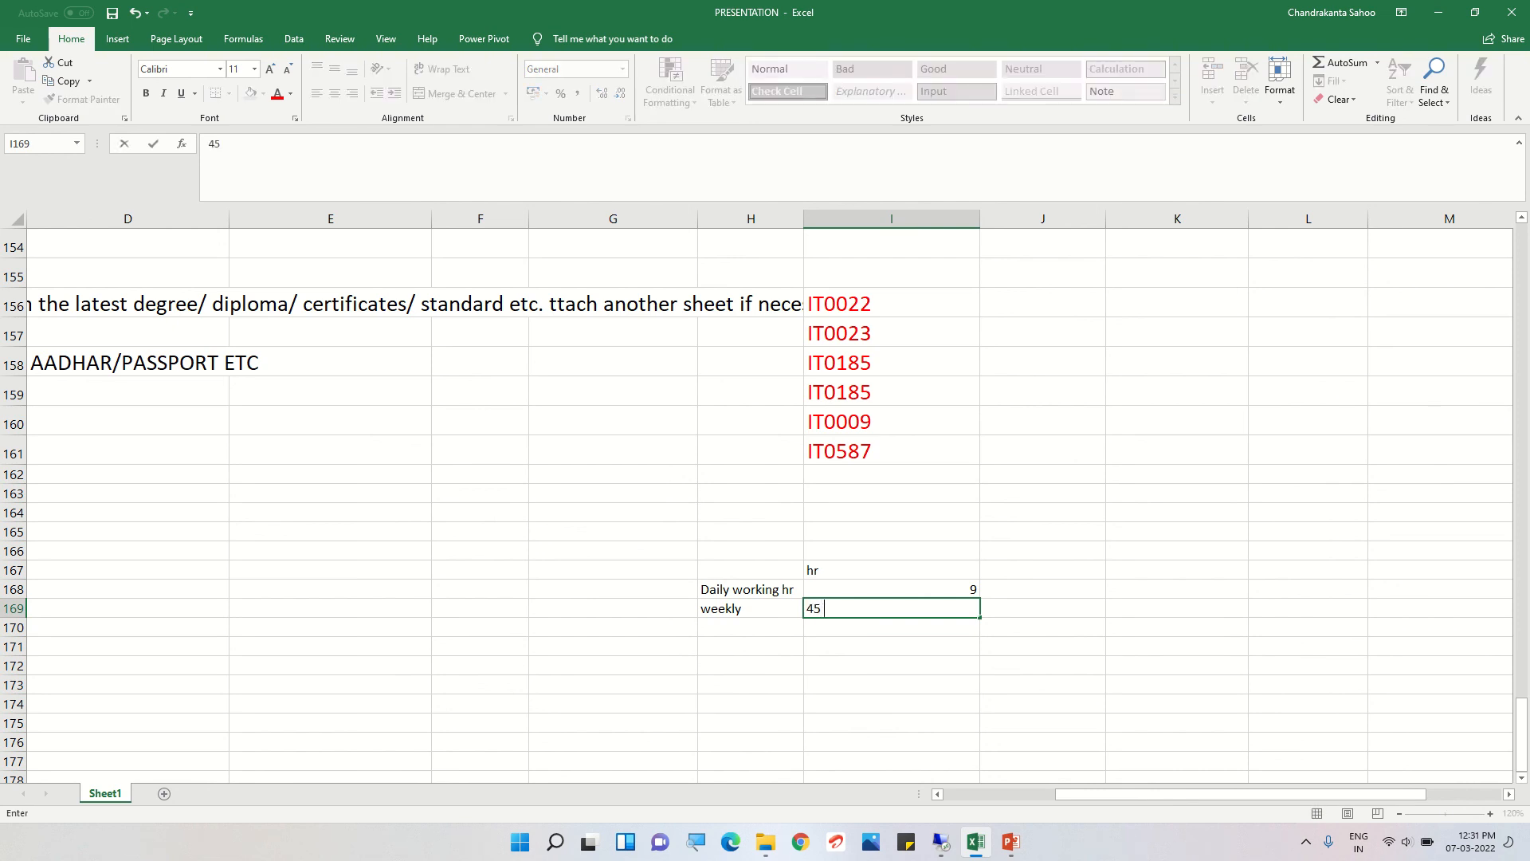
{"action": "key", "text": "Return"}
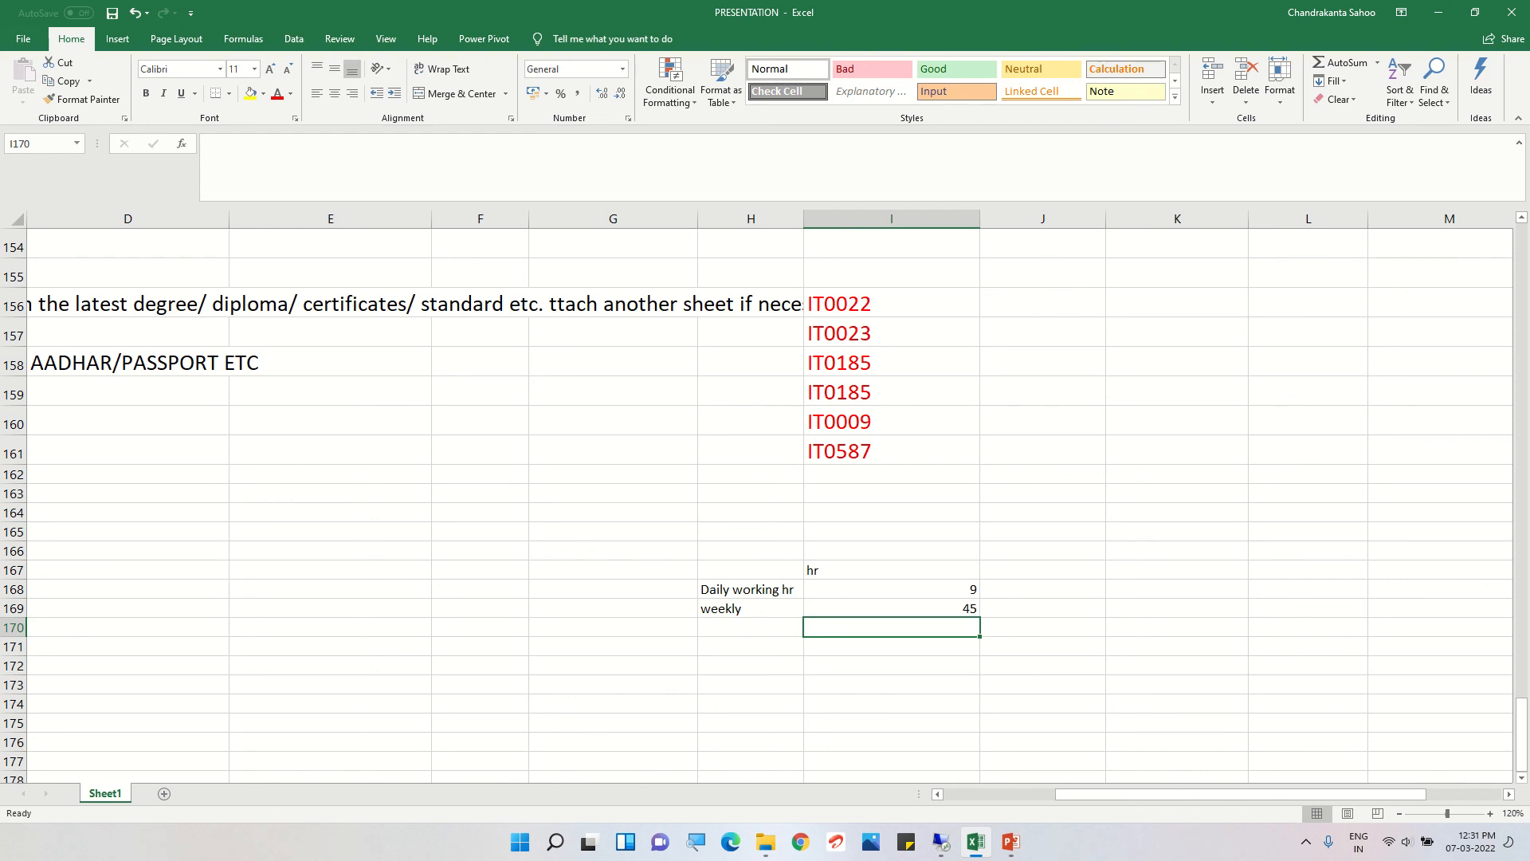
- Add the row labels "monthly" in H170 and "annually" in H171
{"action": "key", "text": "Left"}
{"action": "type", "text": "mon"}
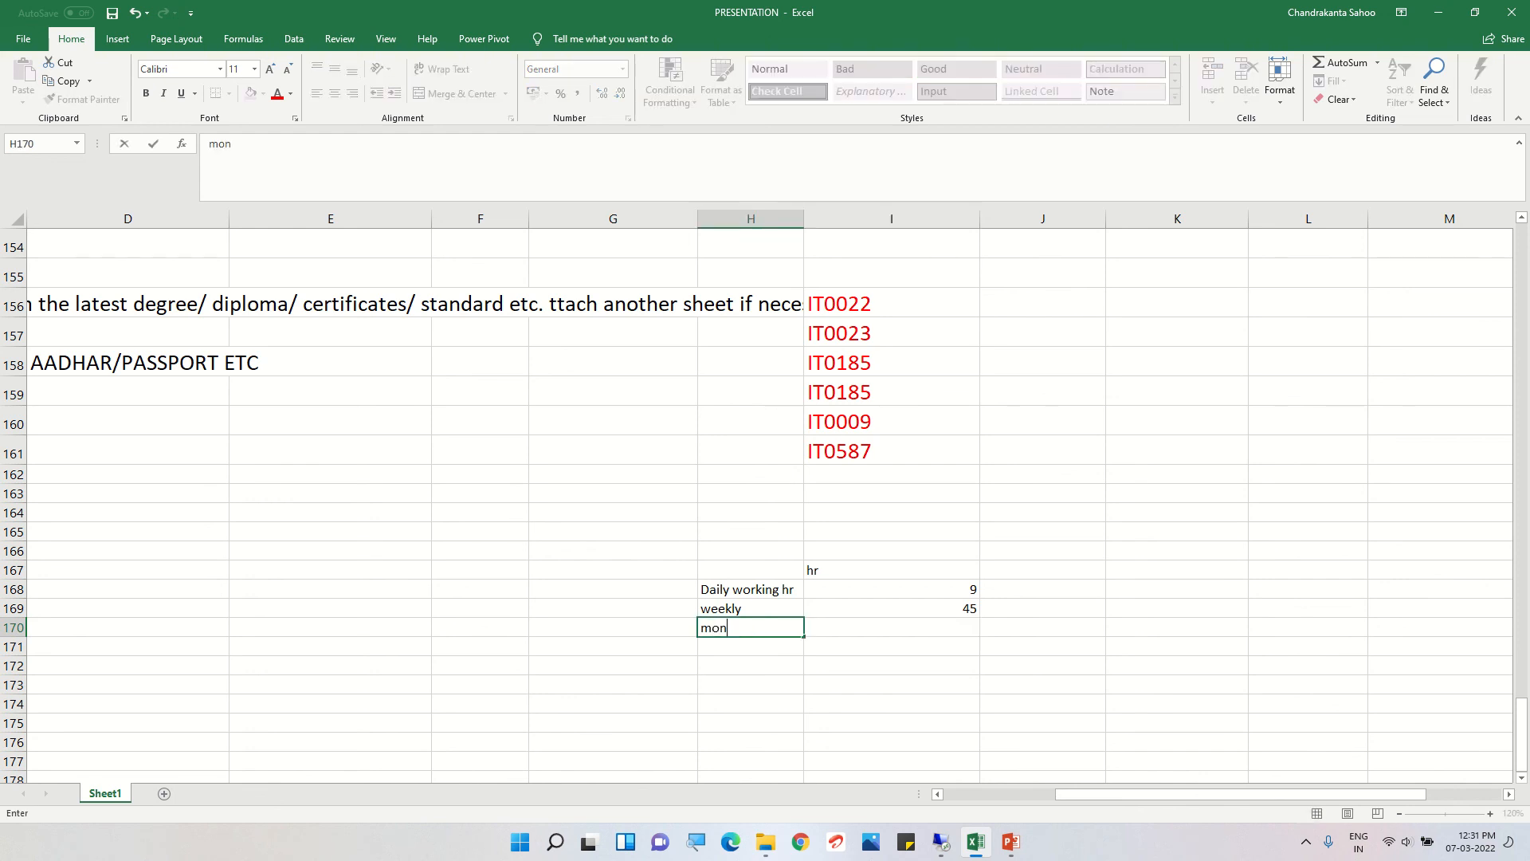
{"action": "type", "text": "thly"}
{"action": "key", "text": "Return"}
{"action": "type", "text": "a"}
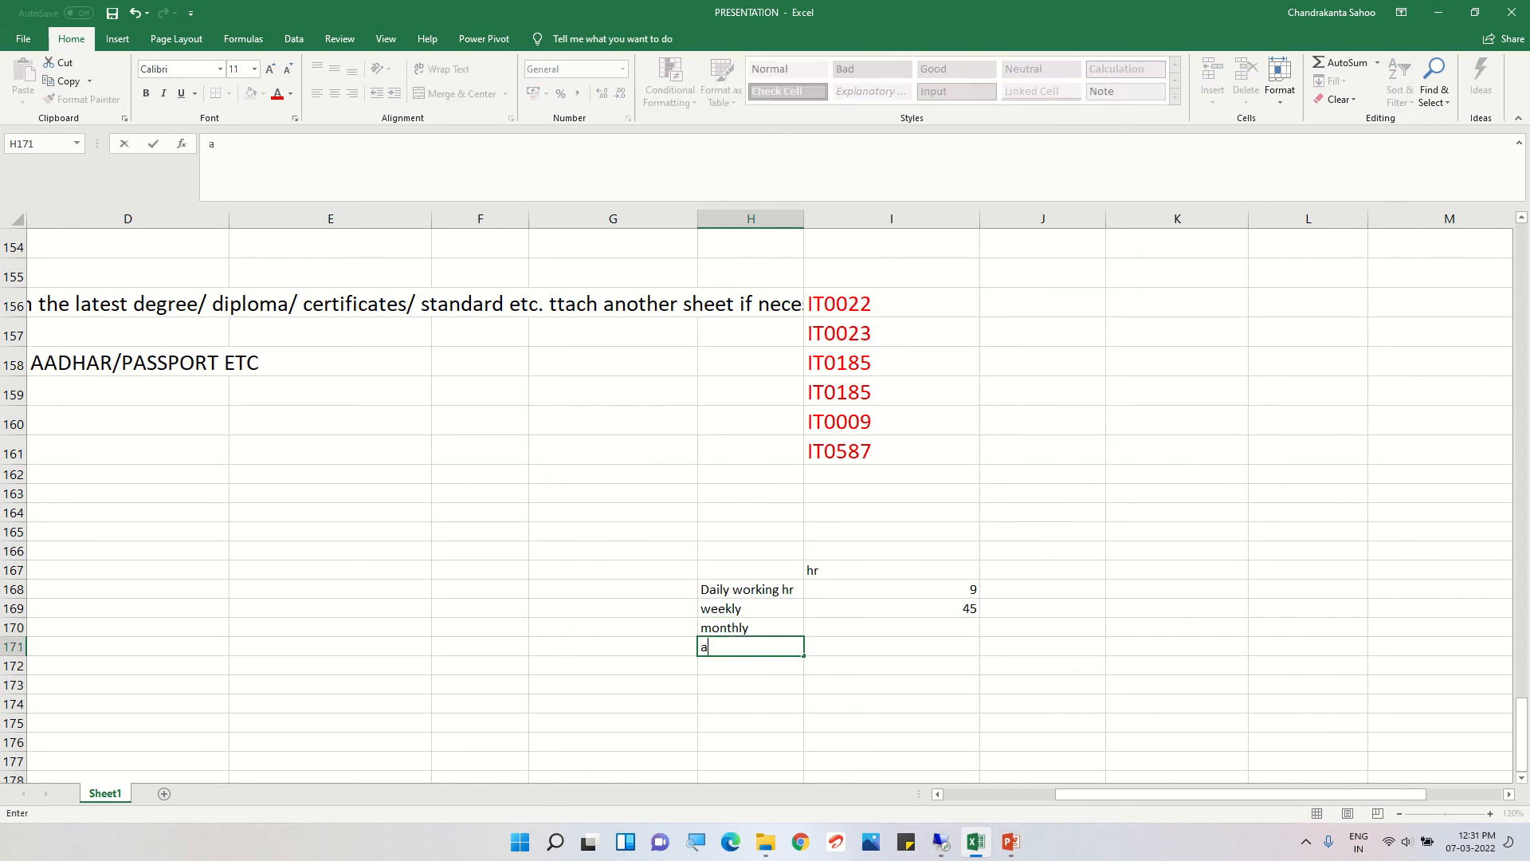
{"action": "type", "text": "nnually"}
{"action": "key", "text": "Right"}
{"action": "key", "text": "Right"}
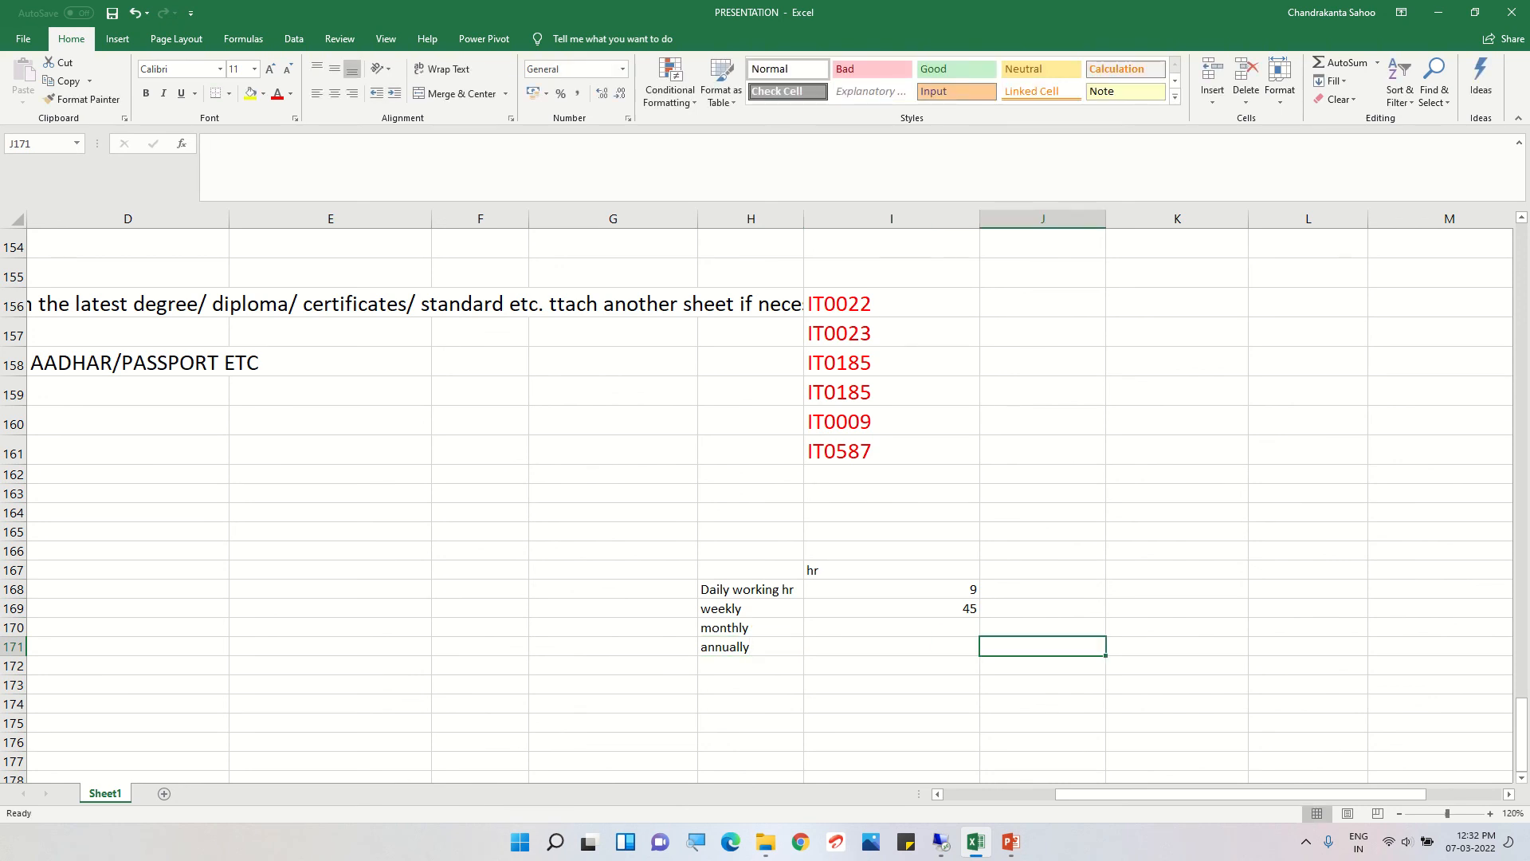
- Enter the label "no of days in a year" in K167 with the value 565 in L167
{"action": "left_click", "coordinate": [1177, 570]}
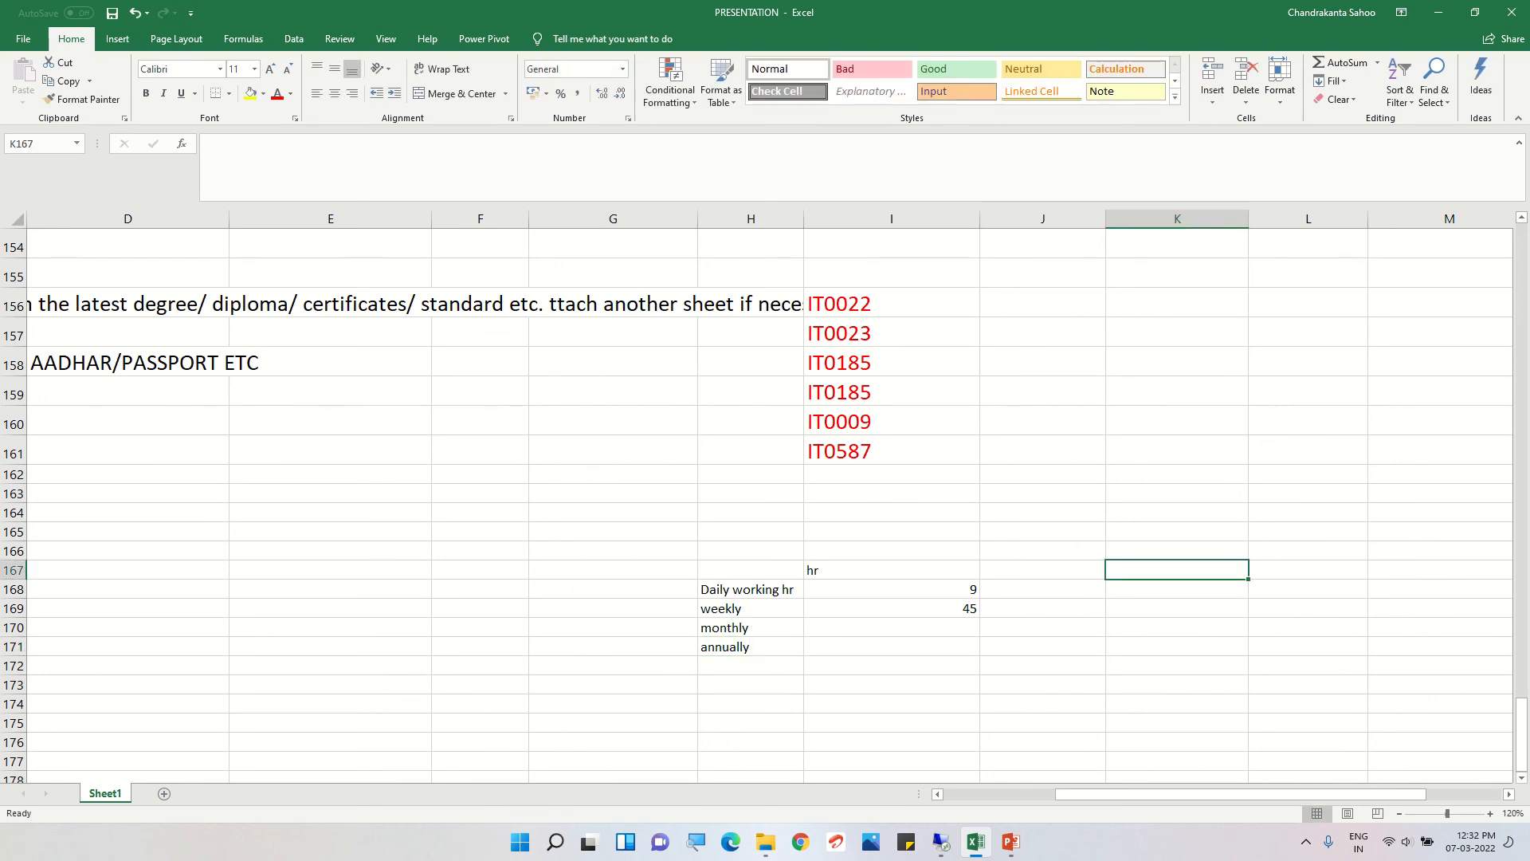
{"action": "type", "text": "no of d"}
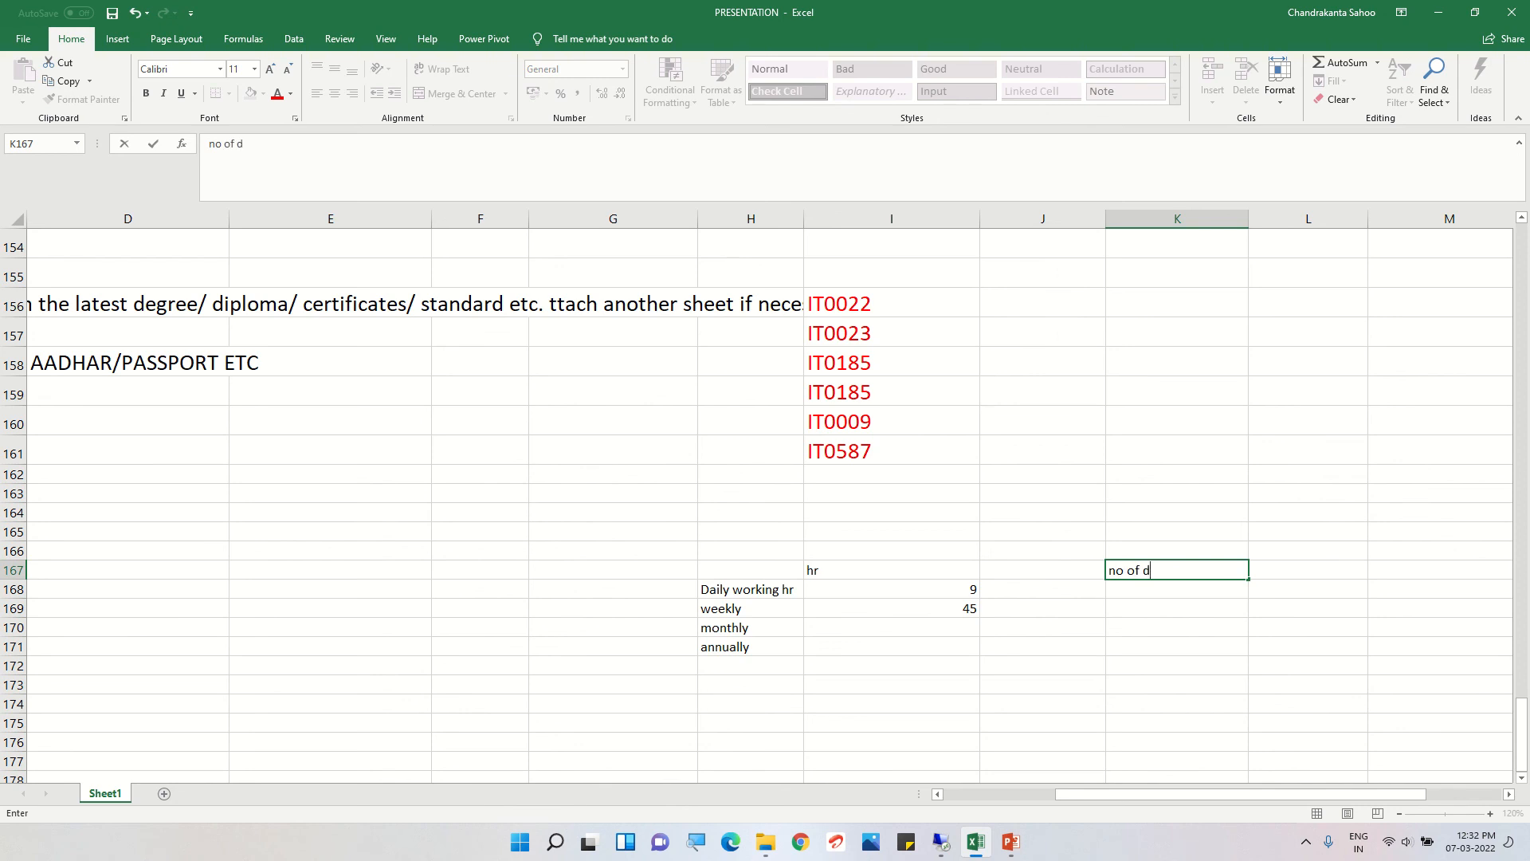
{"action": "type", "text": "ays in a year"}
{"action": "key", "text": "Tab"}
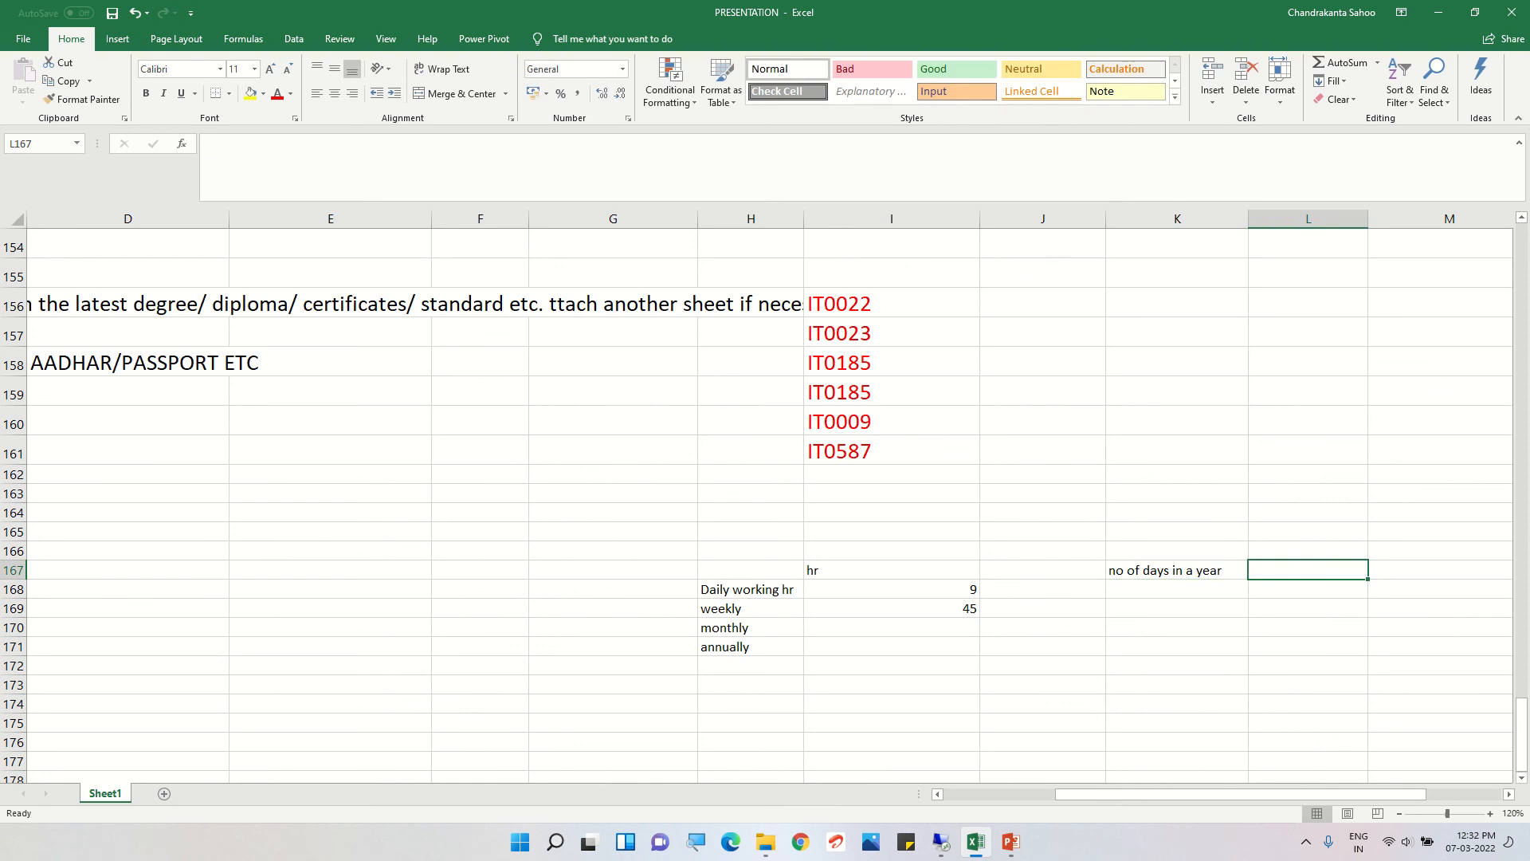
{"action": "type", "text": "5"}
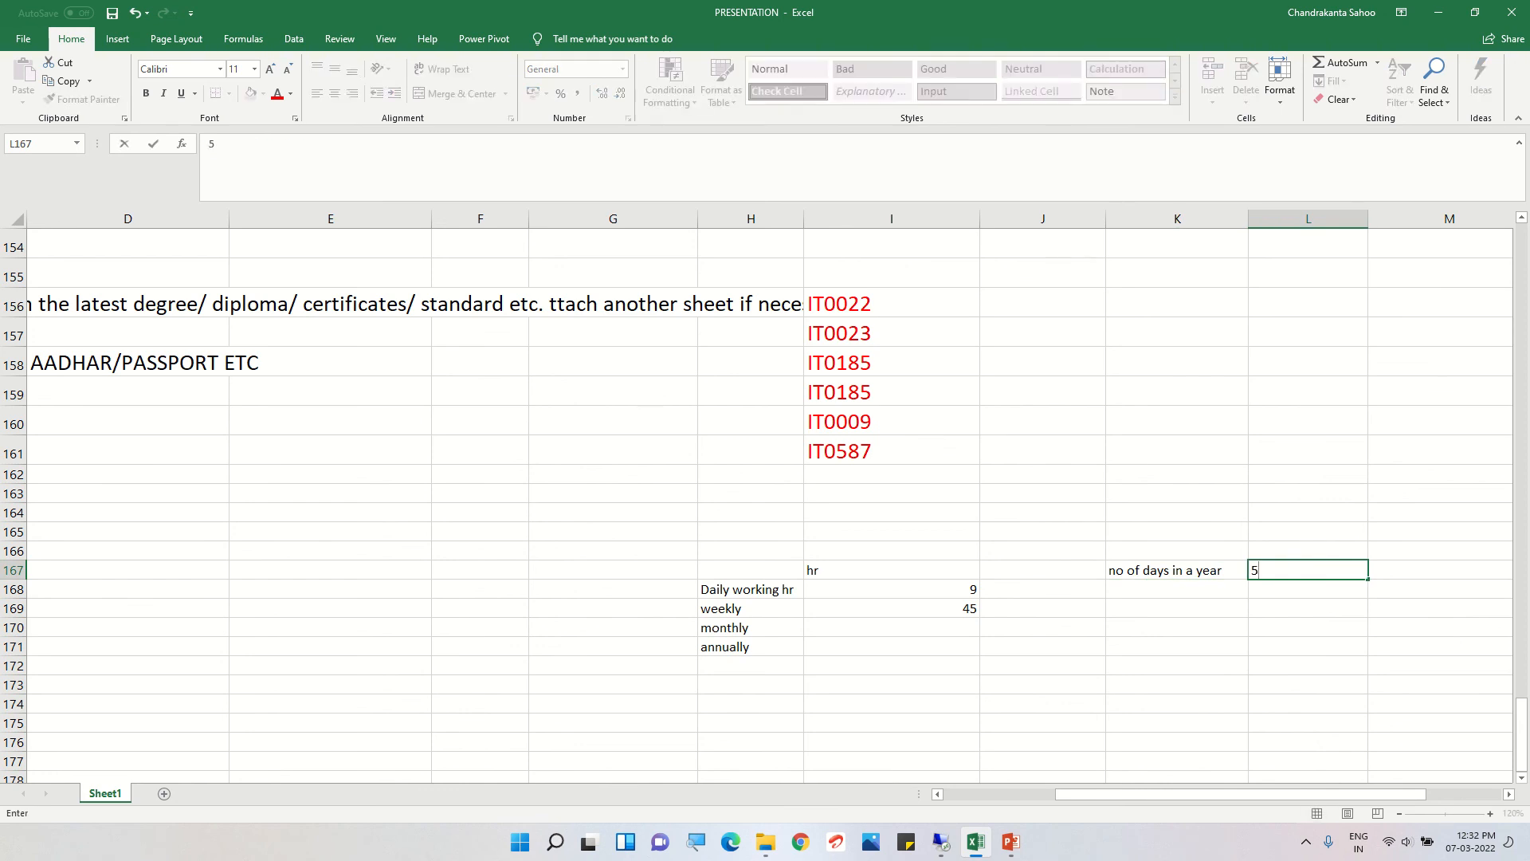
{"action": "type", "text": "65"}
{"action": "key", "text": "Return"}
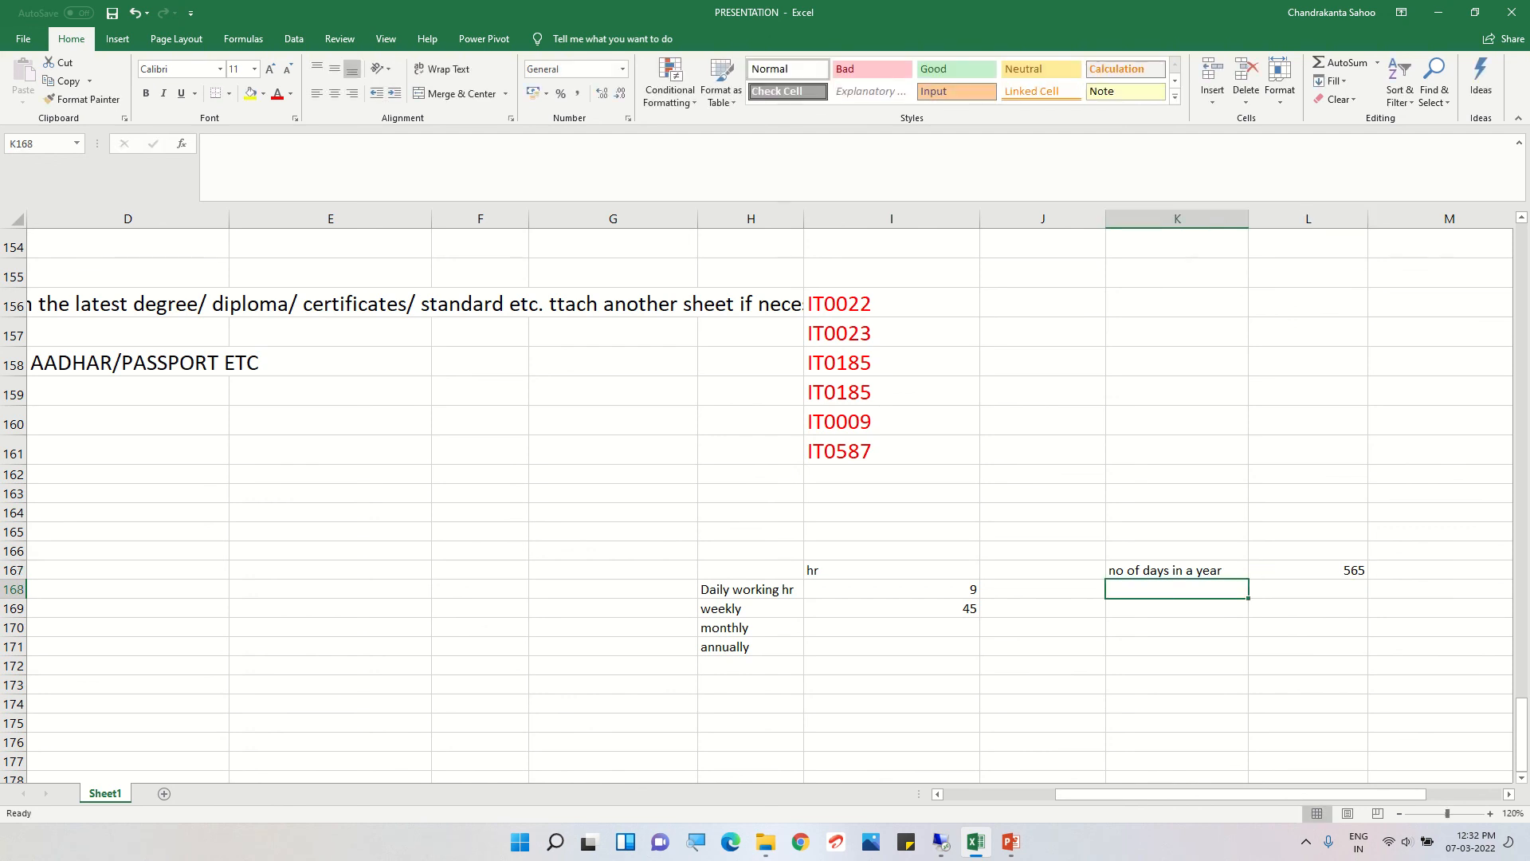
- Enter the label "mo. Of sundays" in K168 with the value 52 in L168
{"action": "type", "text": "mo. of"}
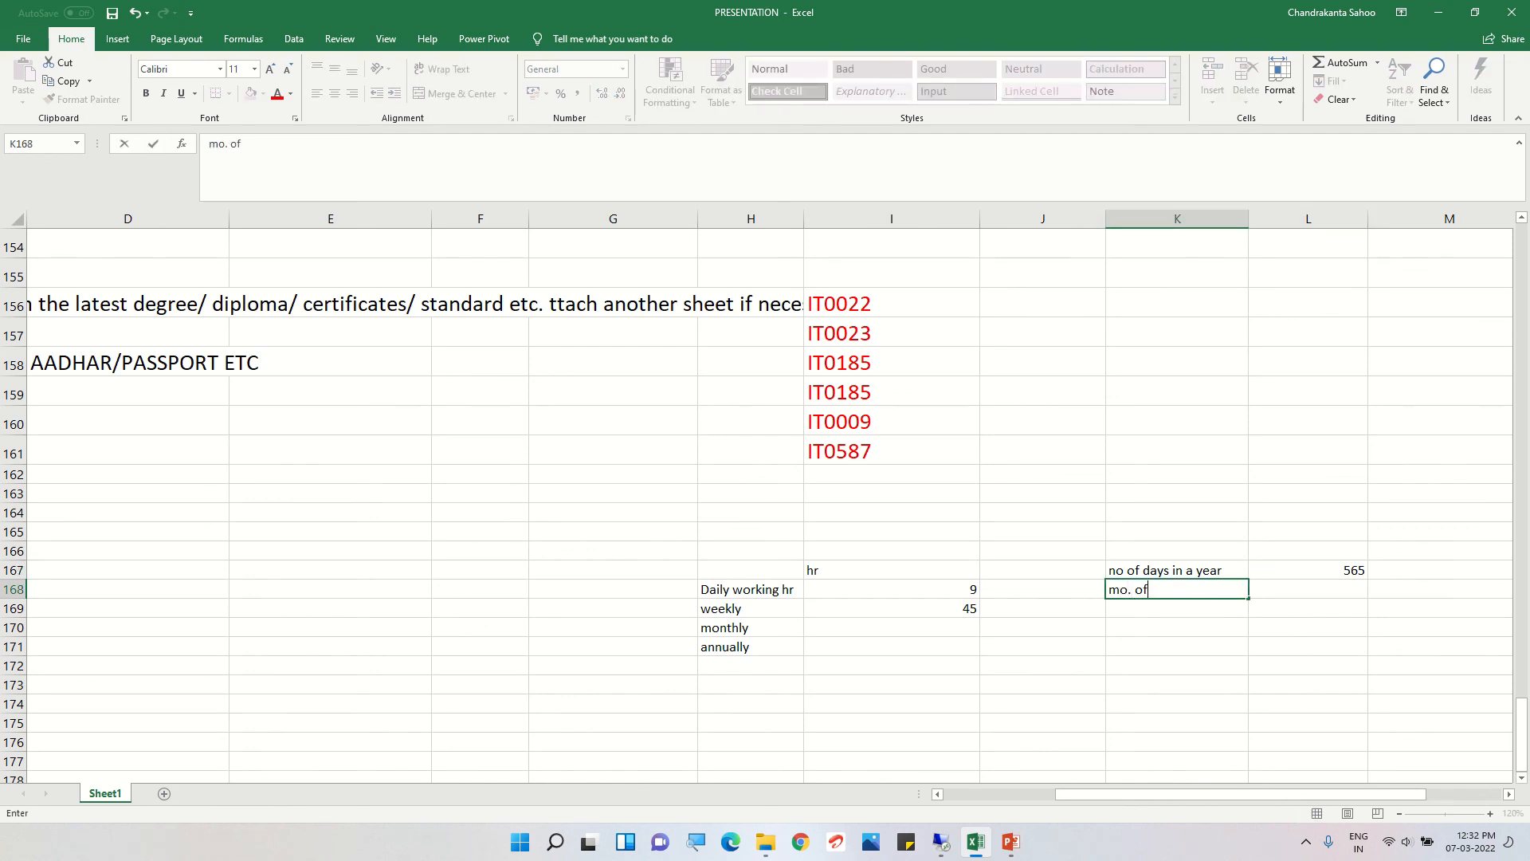
{"action": "type", "text": " sund"}
{"action": "type", "text": "ats"}
{"action": "key", "text": "BackSpace"}
{"action": "key", "text": "BackSpace"}
{"action": "type", "text": "ya"}
{"action": "key", "text": "BackSpace"}
{"action": "type", "text": "s"}
{"action": "key", "text": "Return"}
{"action": "key", "text": "Right"}
{"action": "key", "text": "Up"}
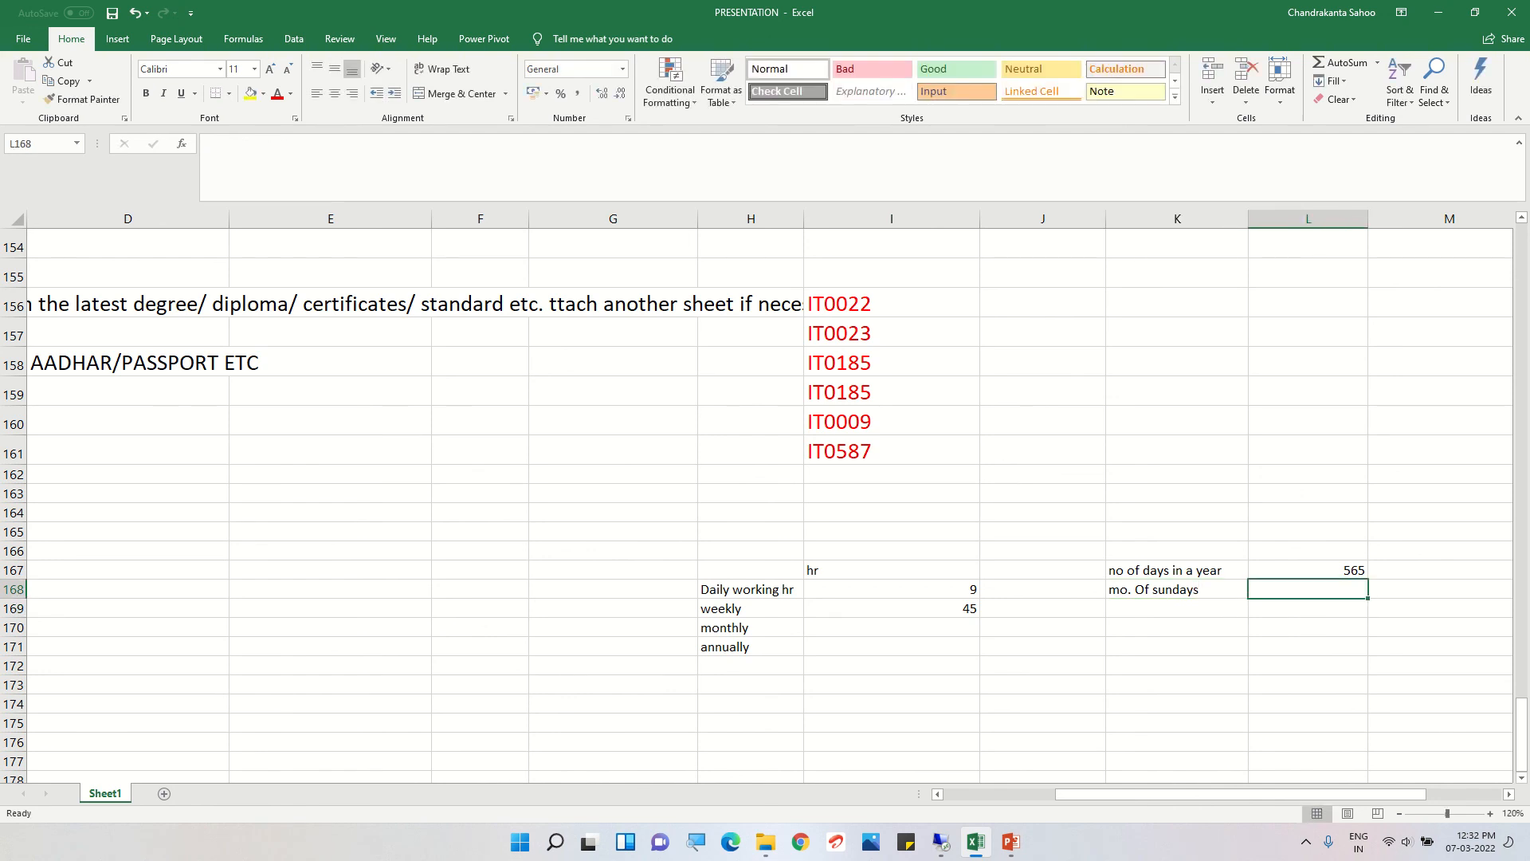
{"action": "type", "text": "52"}
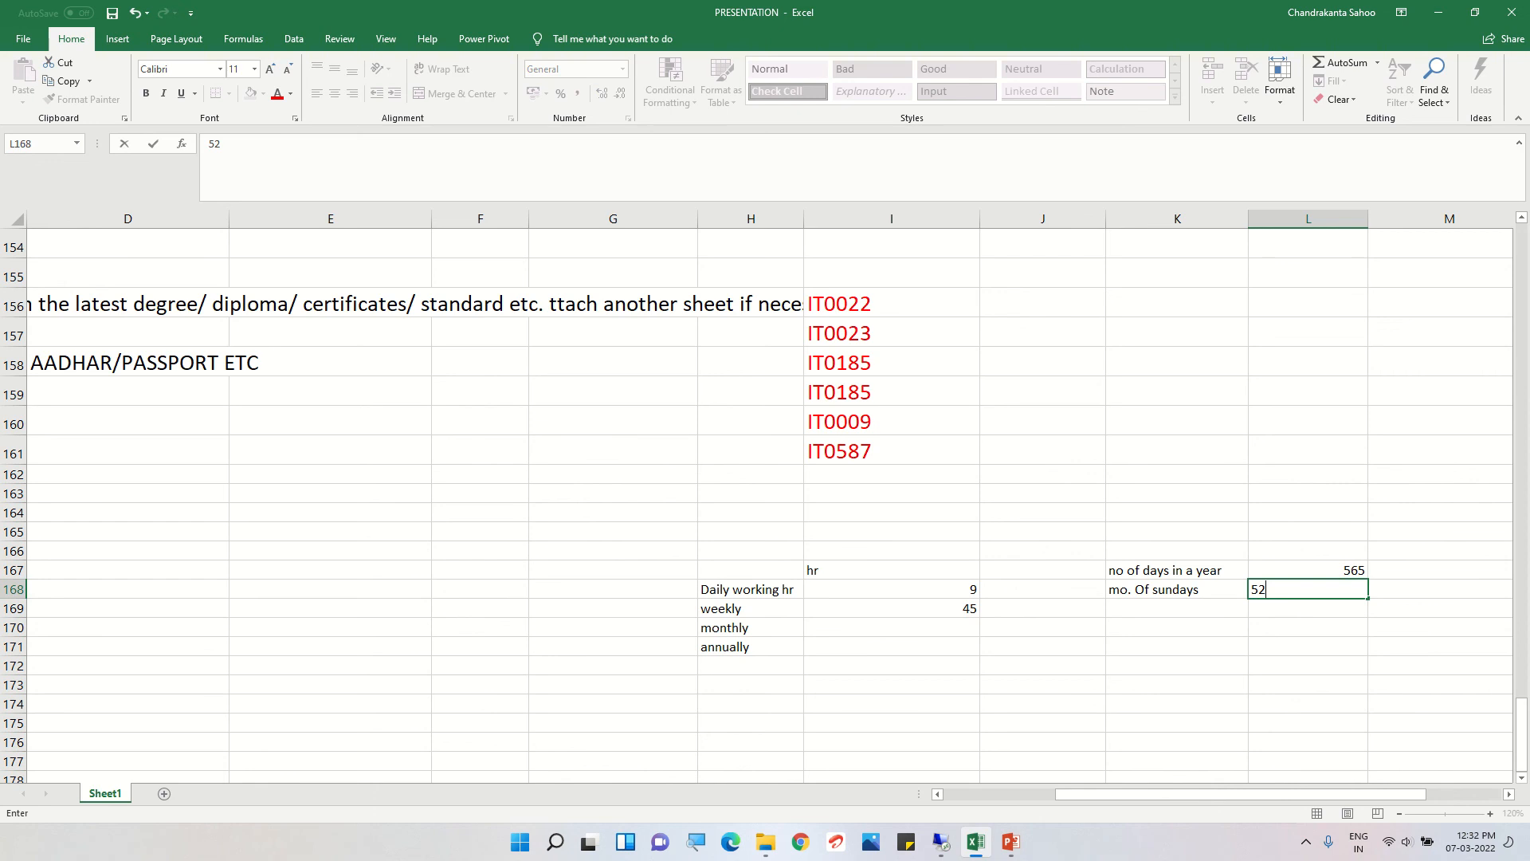
{"action": "key", "text": "Return"}
- Enter the label "Sat" in K169 with the value 52 in L169
{"action": "key", "text": "Left"}
{"action": "type", "text": "su"}
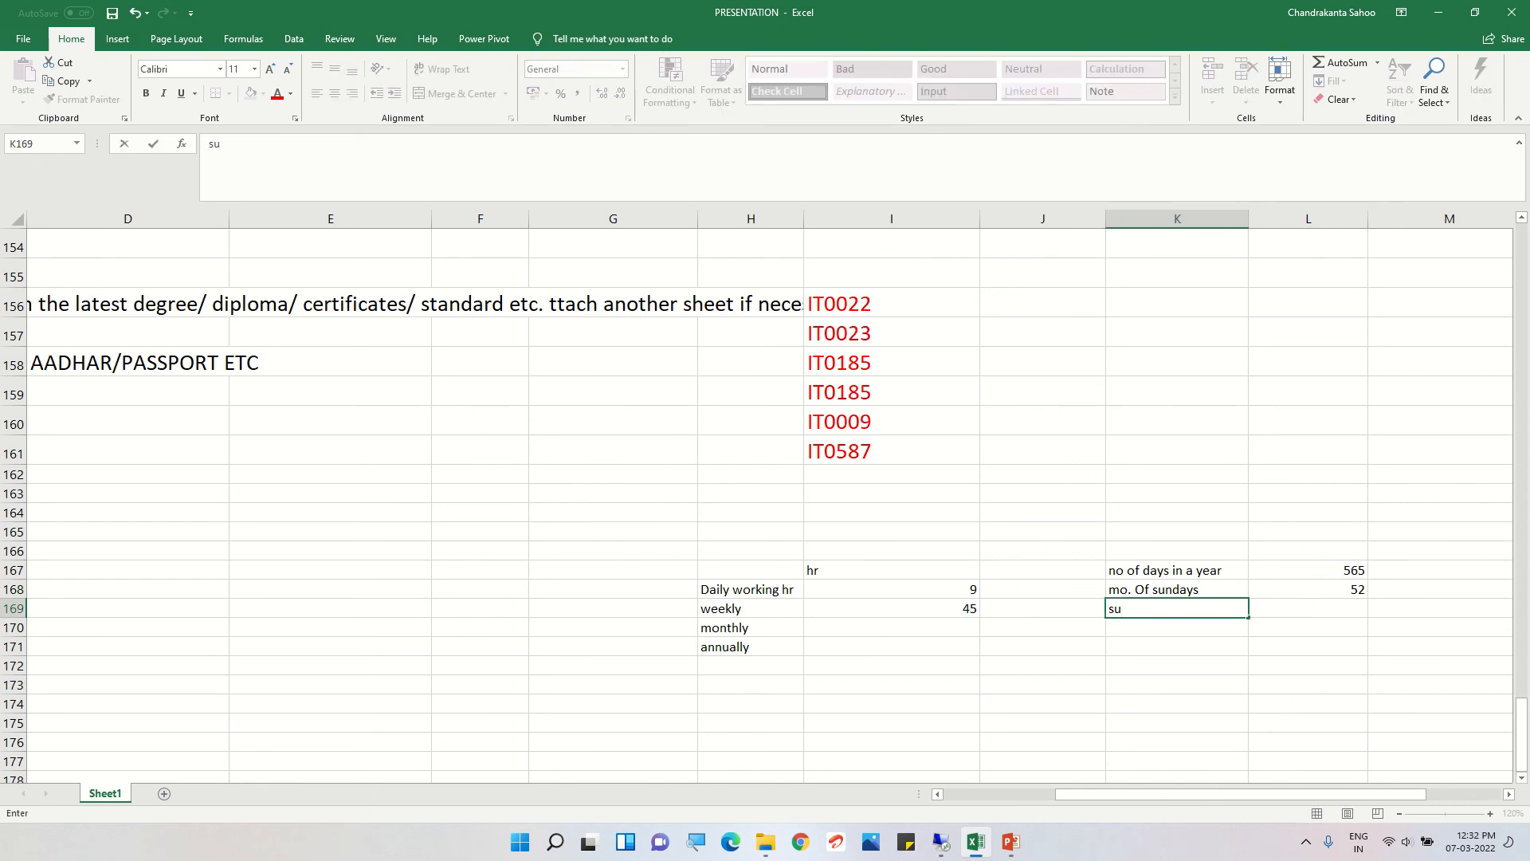
{"action": "type", "text": "t"}
{"action": "key", "text": "BackSpace"}
{"action": "key", "text": "BackSpace"}
{"action": "key", "text": "BackSpace"}
{"action": "key", "text": "BackSpace"}
{"action": "key", "text": "BackSpace"}
{"action": "type", "text": "tersa"}
{"action": "key", "text": "BackSpace"}
{"action": "key", "text": "BackSpace"}
{"action": "key", "text": "BackSpace"}
{"action": "key", "text": "BackSpace"}
{"action": "key", "text": "BackSpace"}
{"action": "type", "text": "t"}
{"action": "key", "text": "BackSpace"}
{"action": "key", "text": "BackSpace"}
{"action": "type", "text": "at"}
{"action": "key", "text": "Tab"}
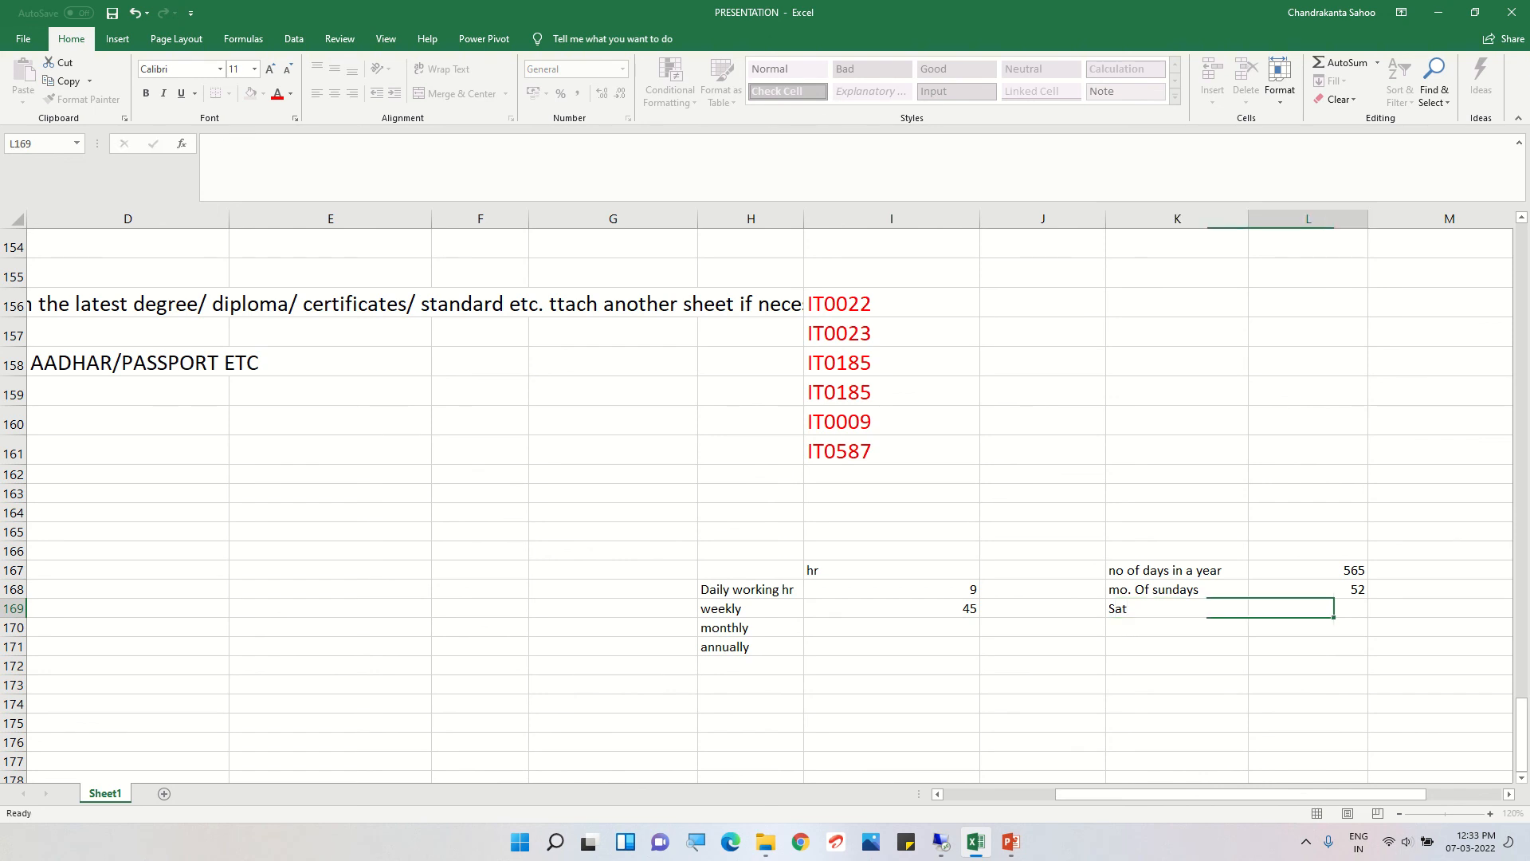
{"action": "type", "text": "52"}
{"action": "left_click", "coordinate": [1440, 703]}
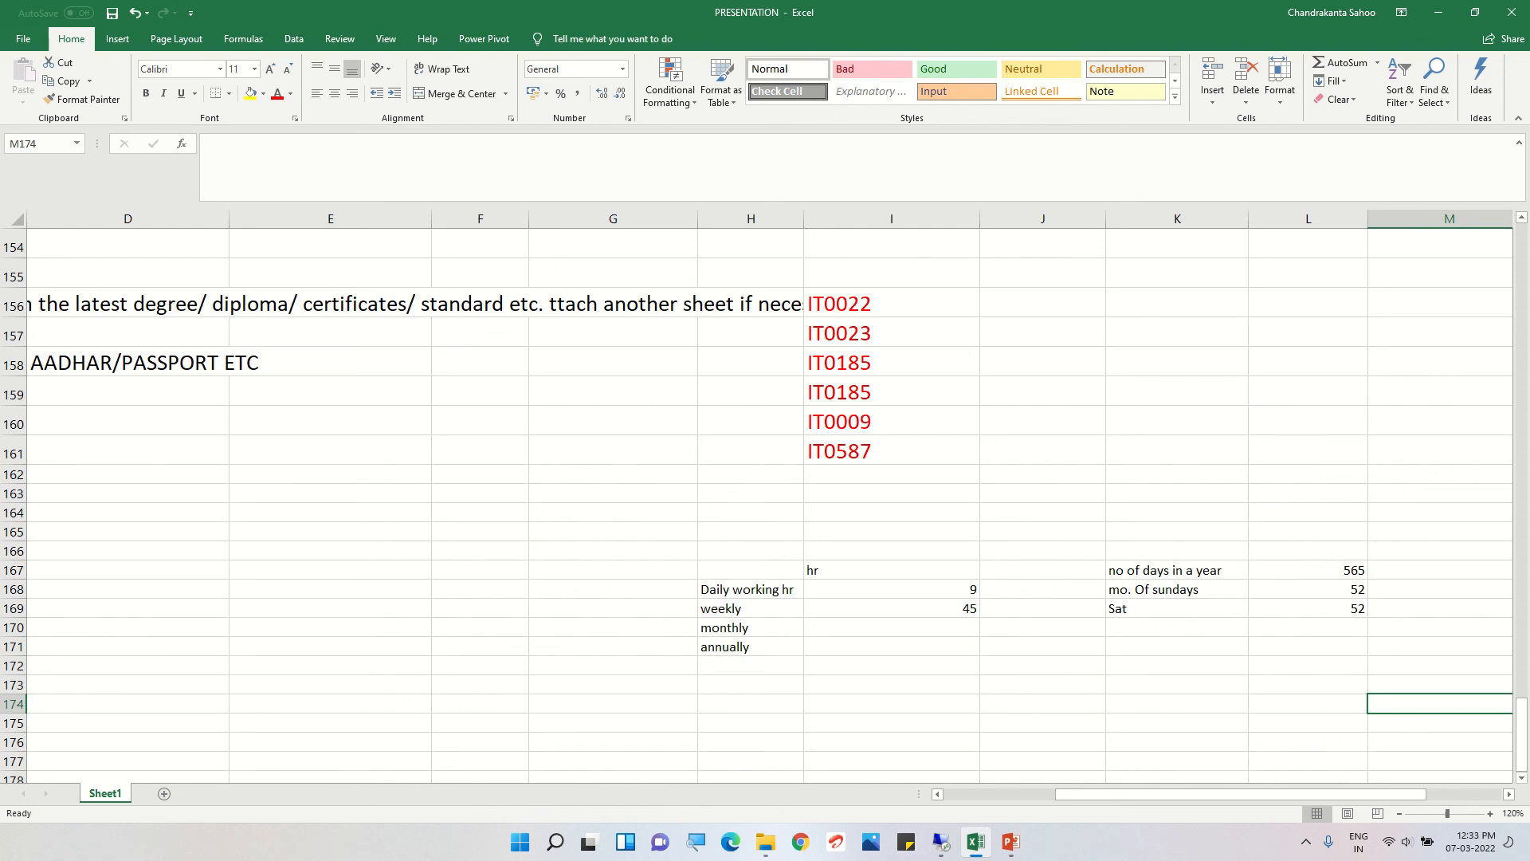
- Correct the number of days in a year in L167 to 365 and enter 104 in M167
{"action": "double_click", "coordinate": [1335, 571]}
{"action": "key", "text": "Delete"}
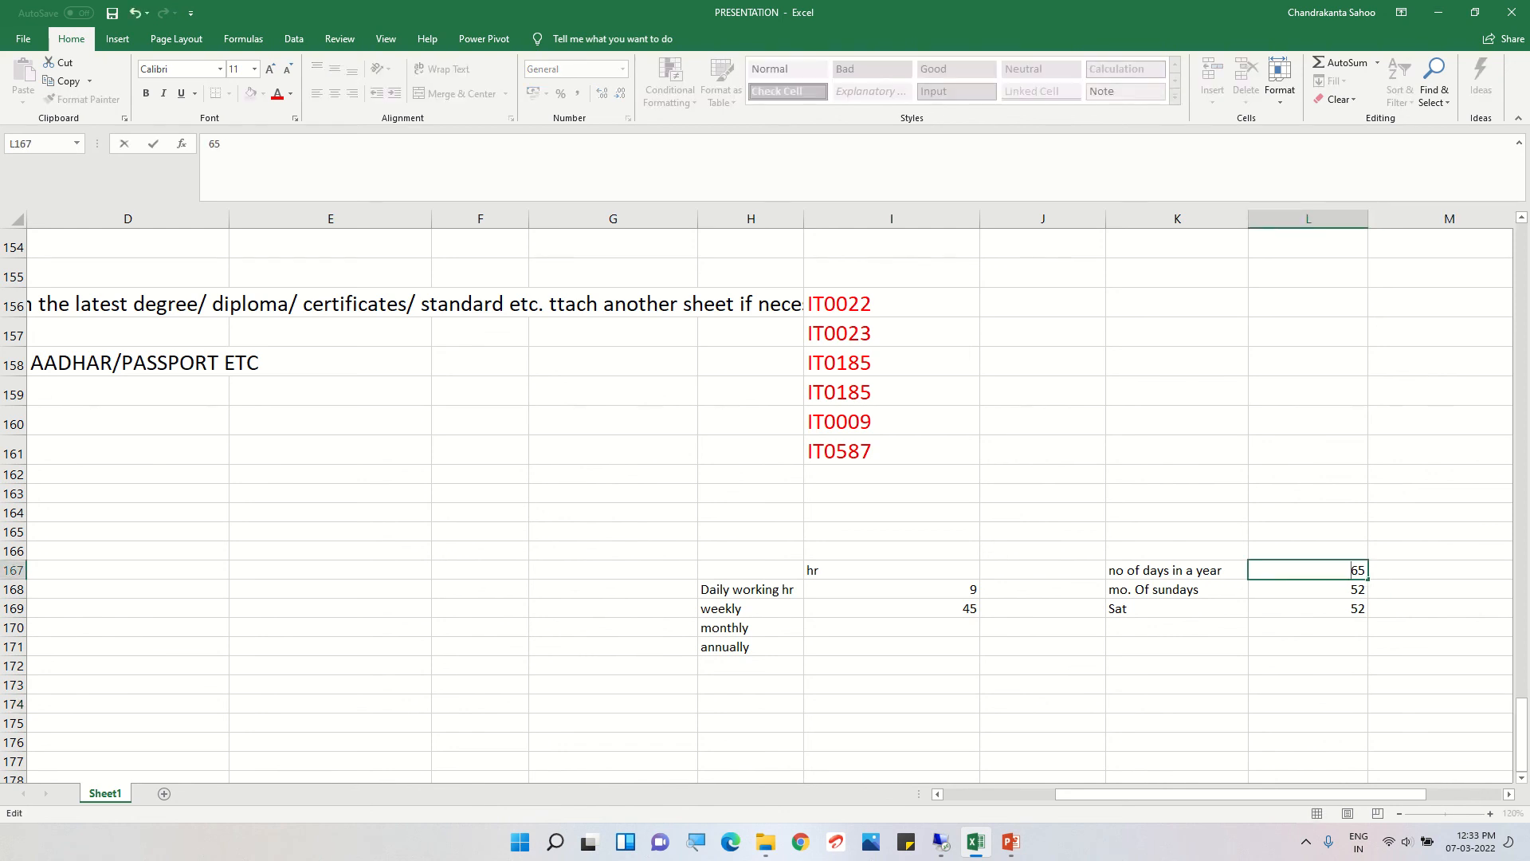
{"action": "type", "text": "3"}
{"action": "key", "text": "Tab"}
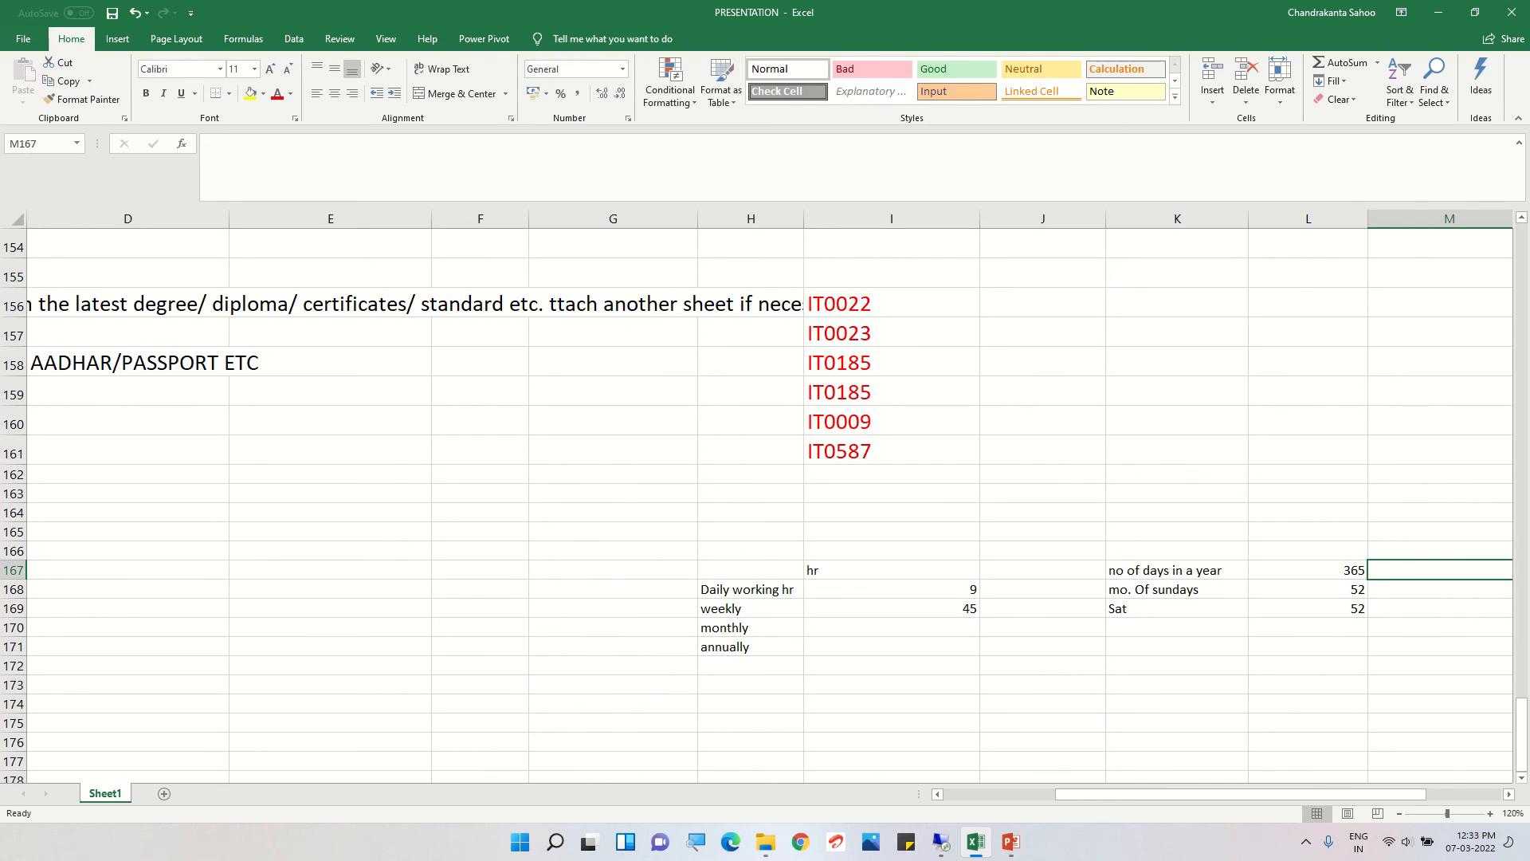
{"action": "type", "text": "104"}
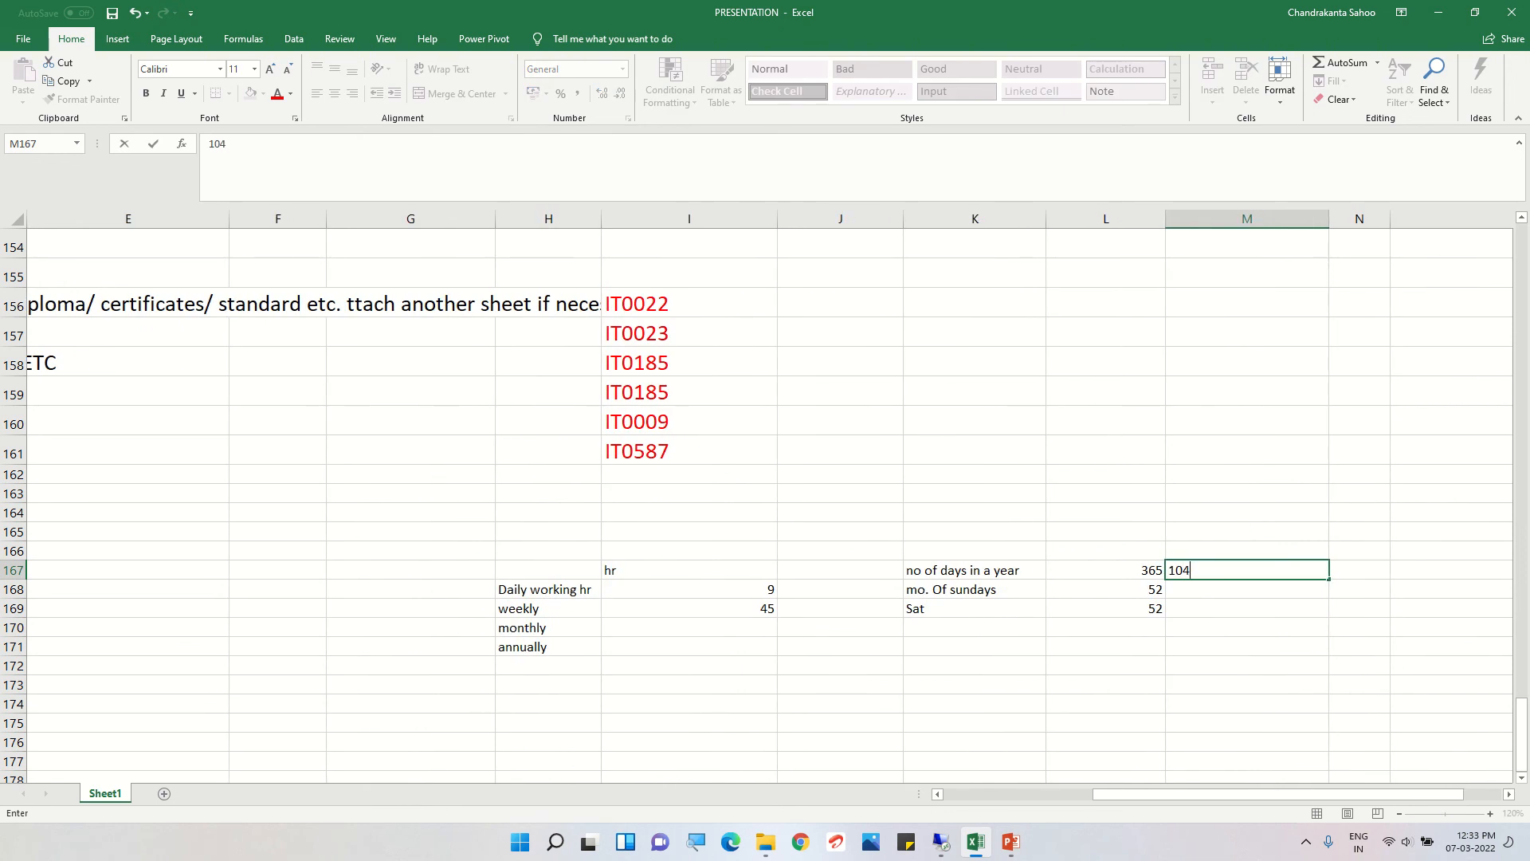
{"action": "left_click", "coordinate": [1451, 646]}
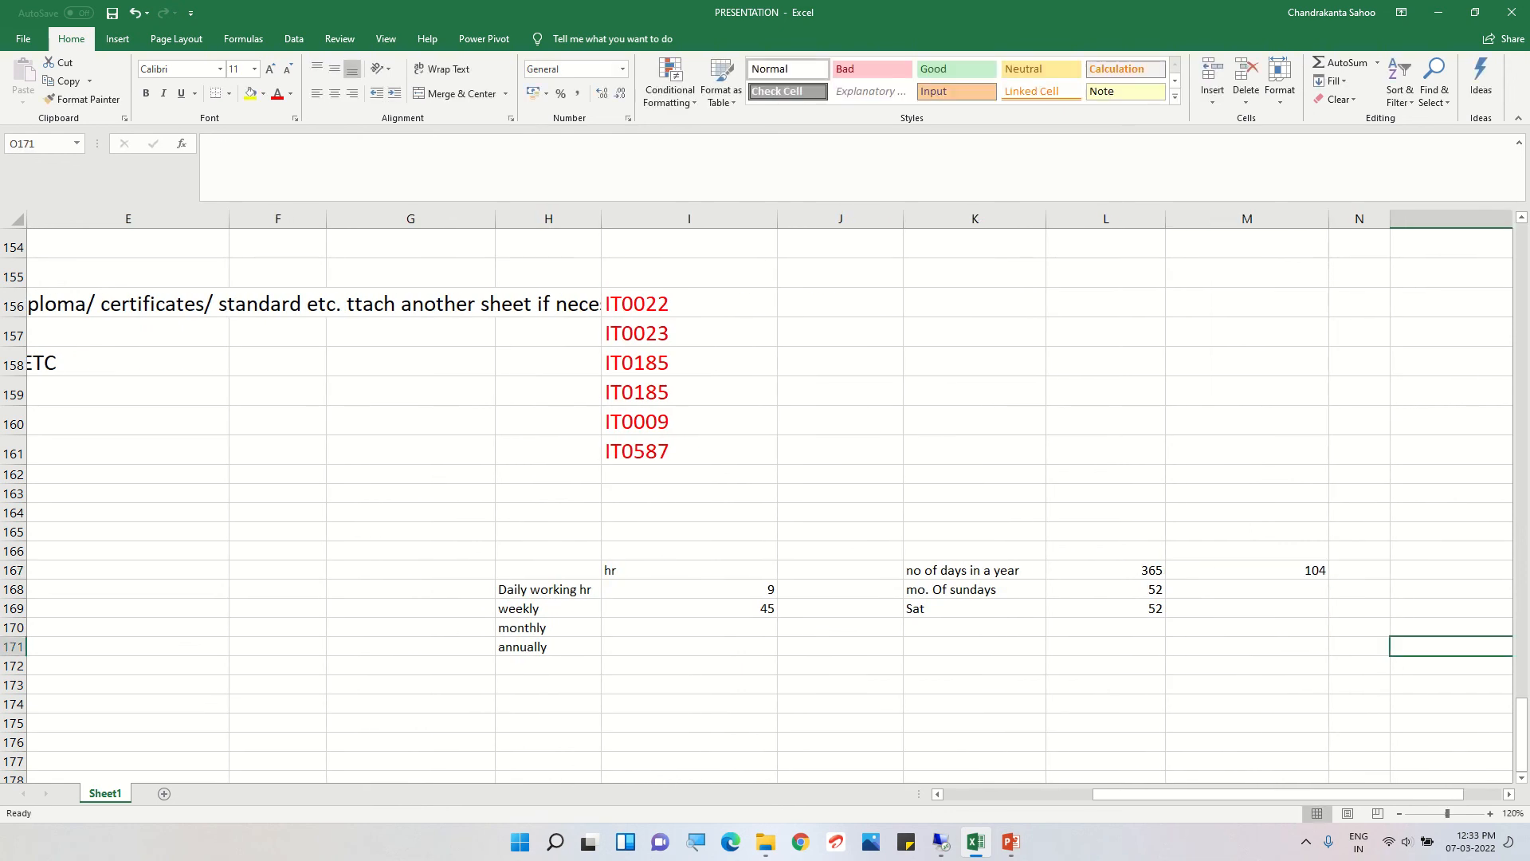
- Add the heading "Working" in N166
{"action": "left_click", "coordinate": [1360, 550]}
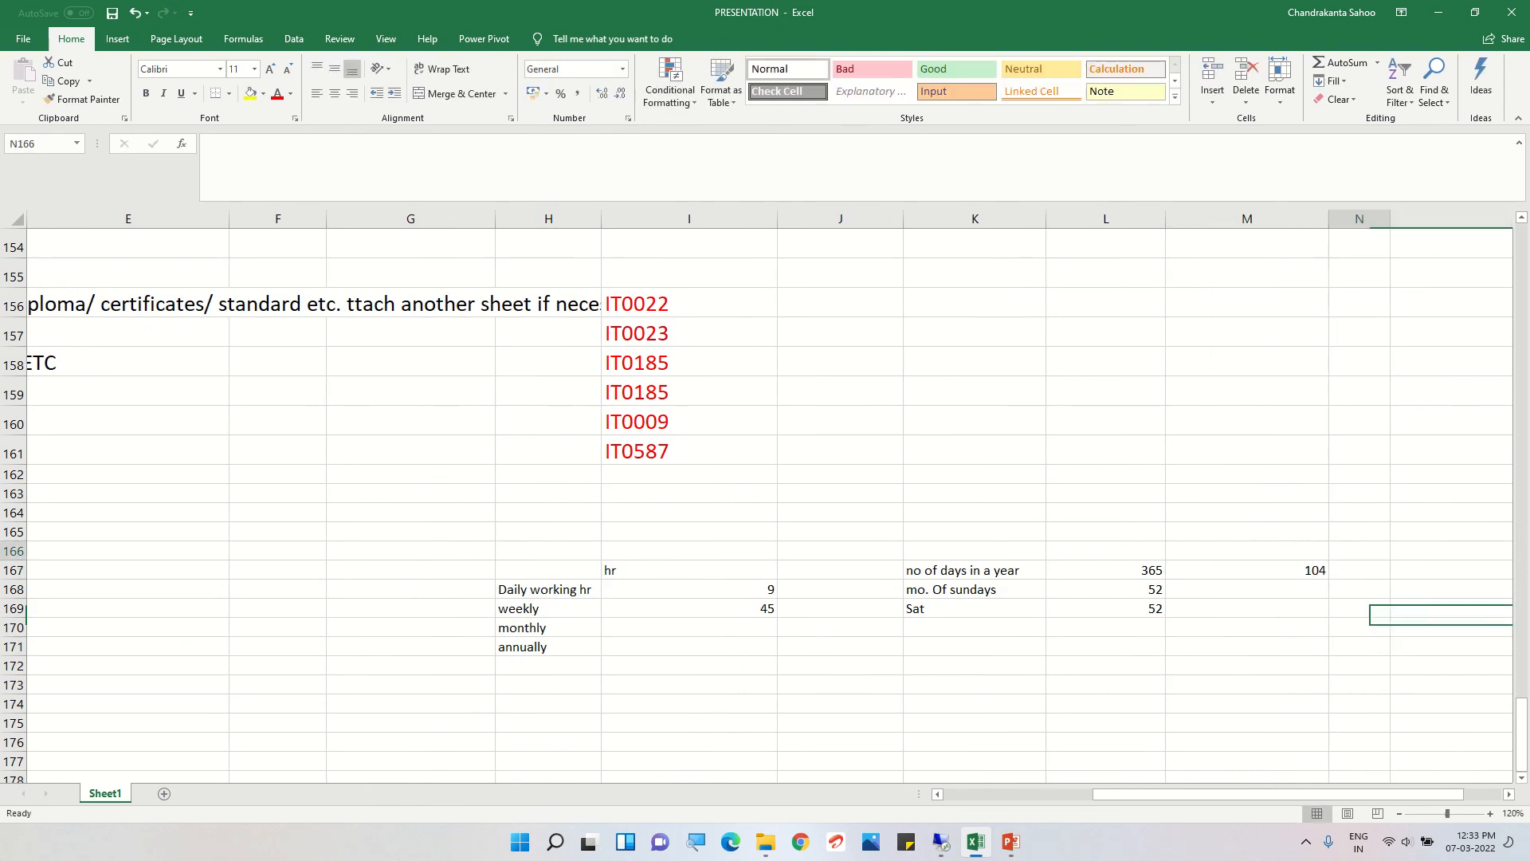
{"action": "type", "text": "Wo"}
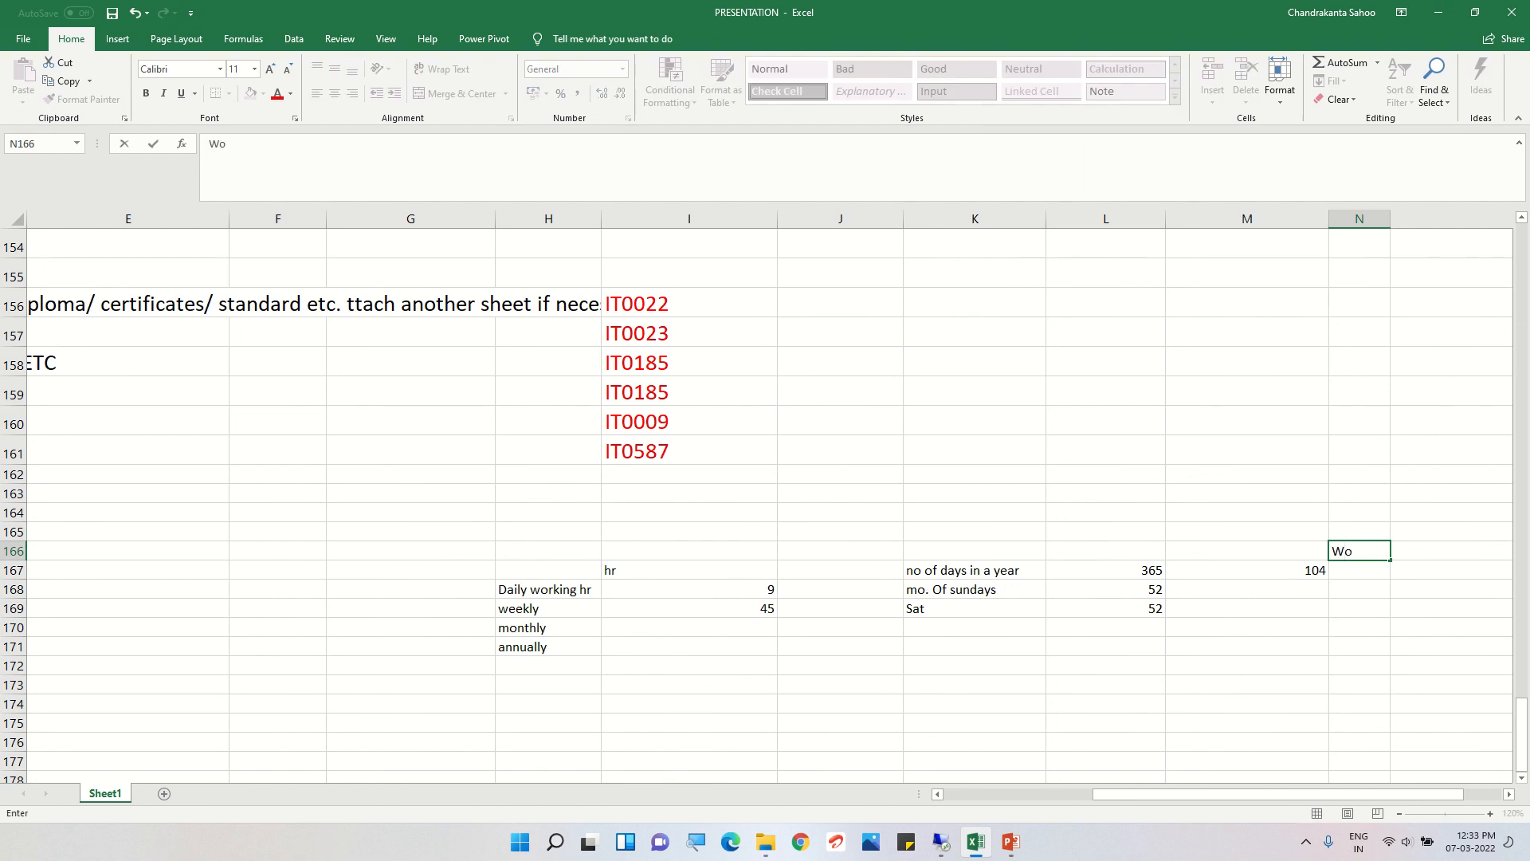
{"action": "type", "text": "rking"}
{"action": "key", "text": "Return"}
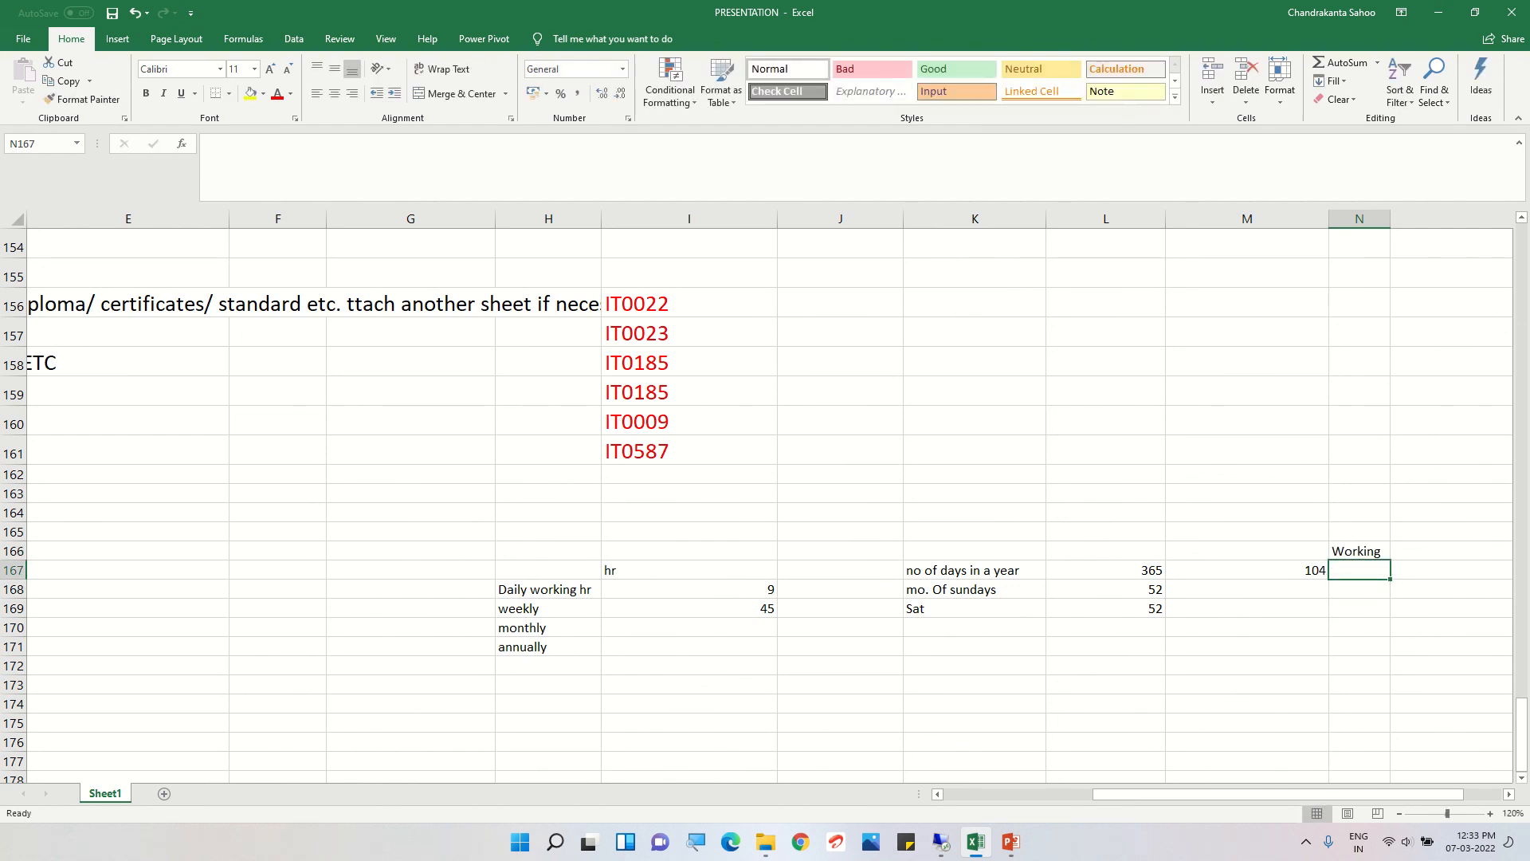
- Calculate the number of working days in N167 with the formula =L167-M167
{"action": "type", "text": "="}
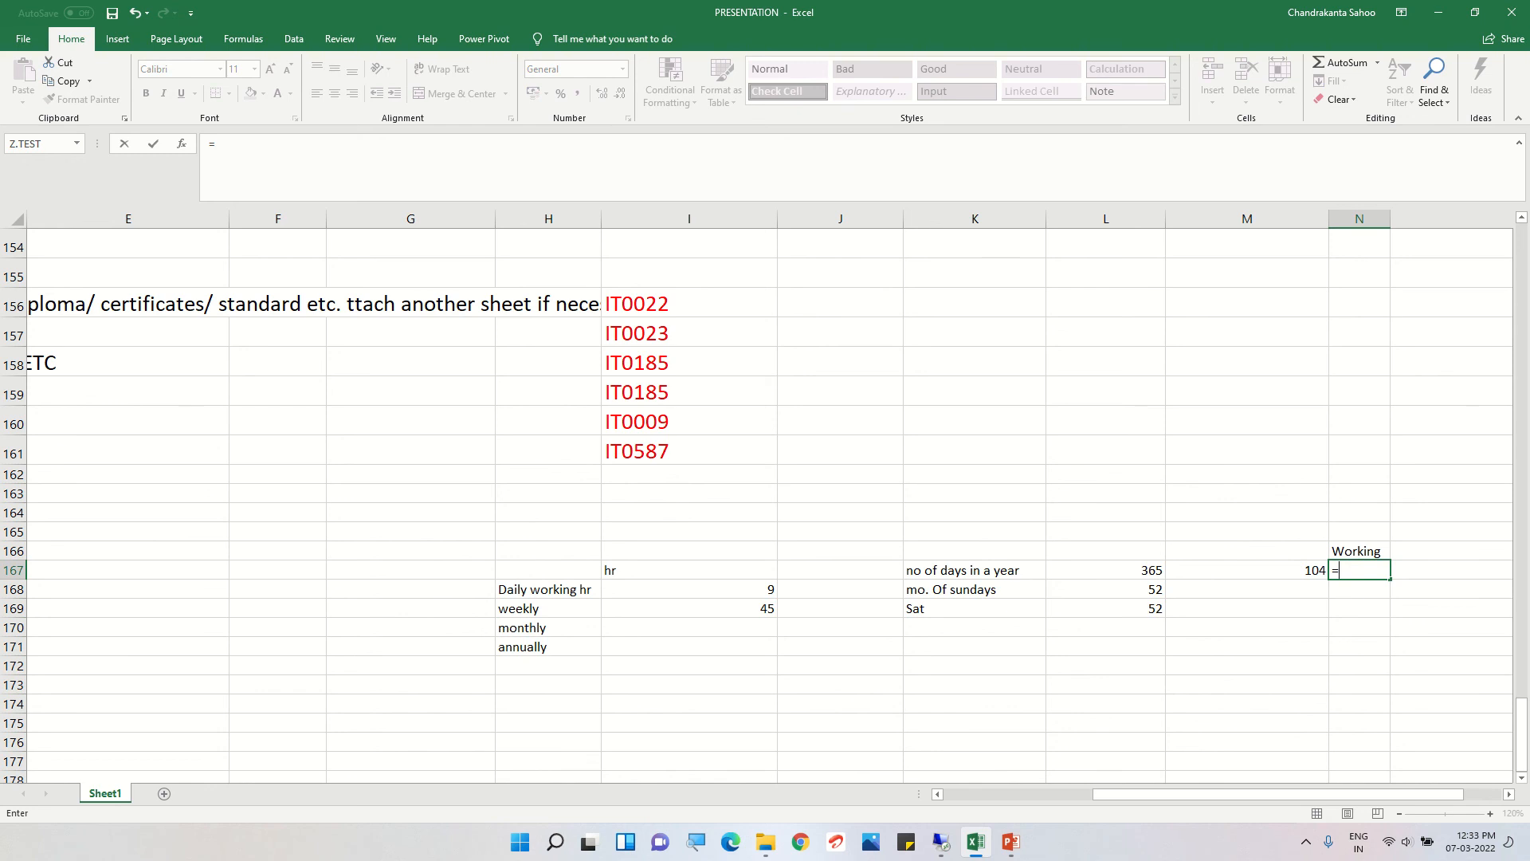
{"action": "left_click", "coordinate": [1106, 571]}
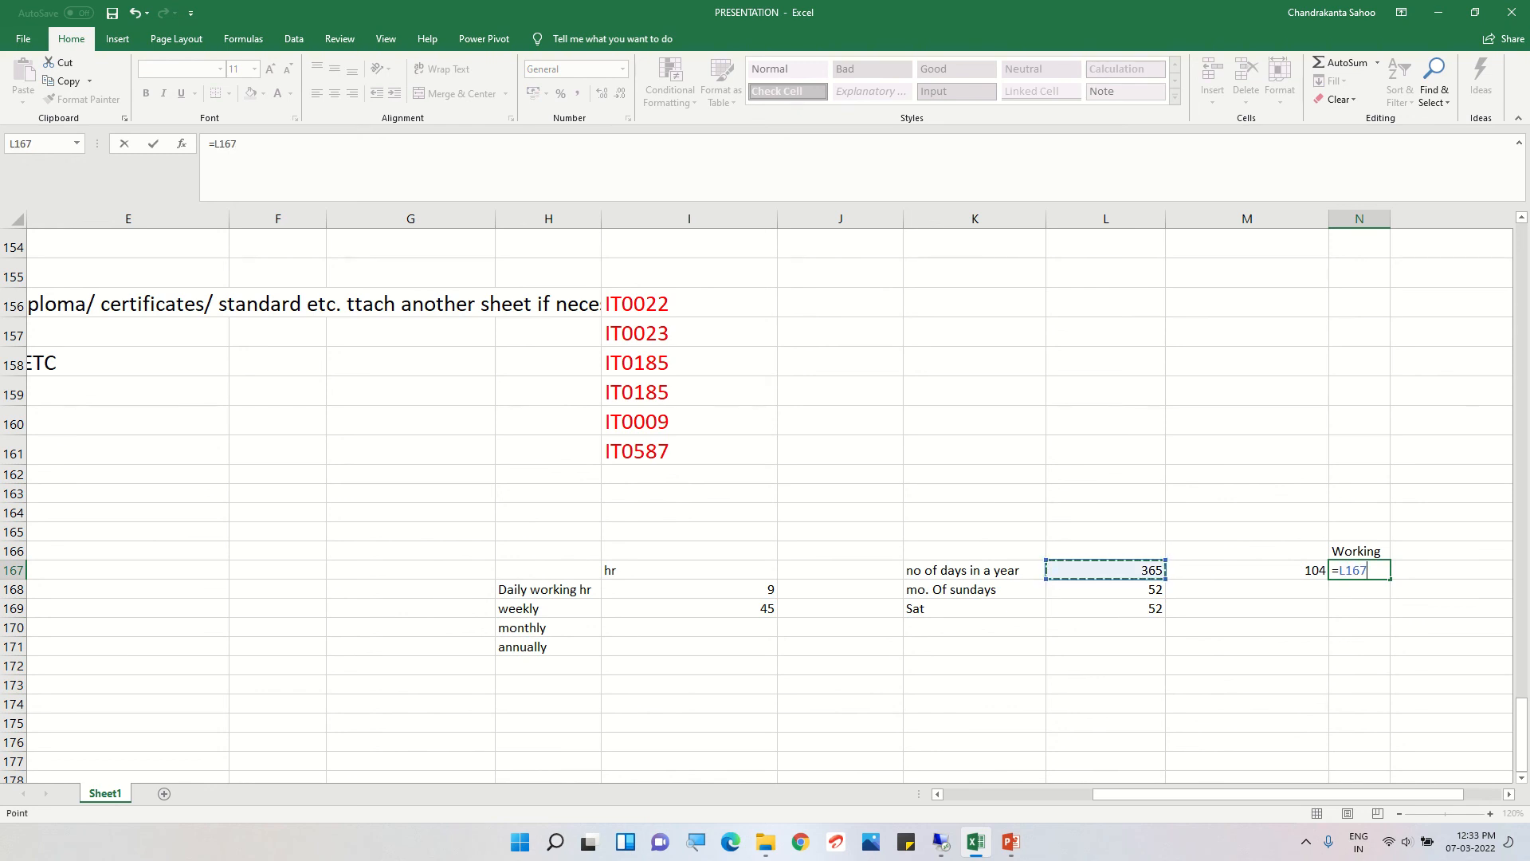
{"action": "type", "text": "-"}
{"action": "key", "text": "Left"}
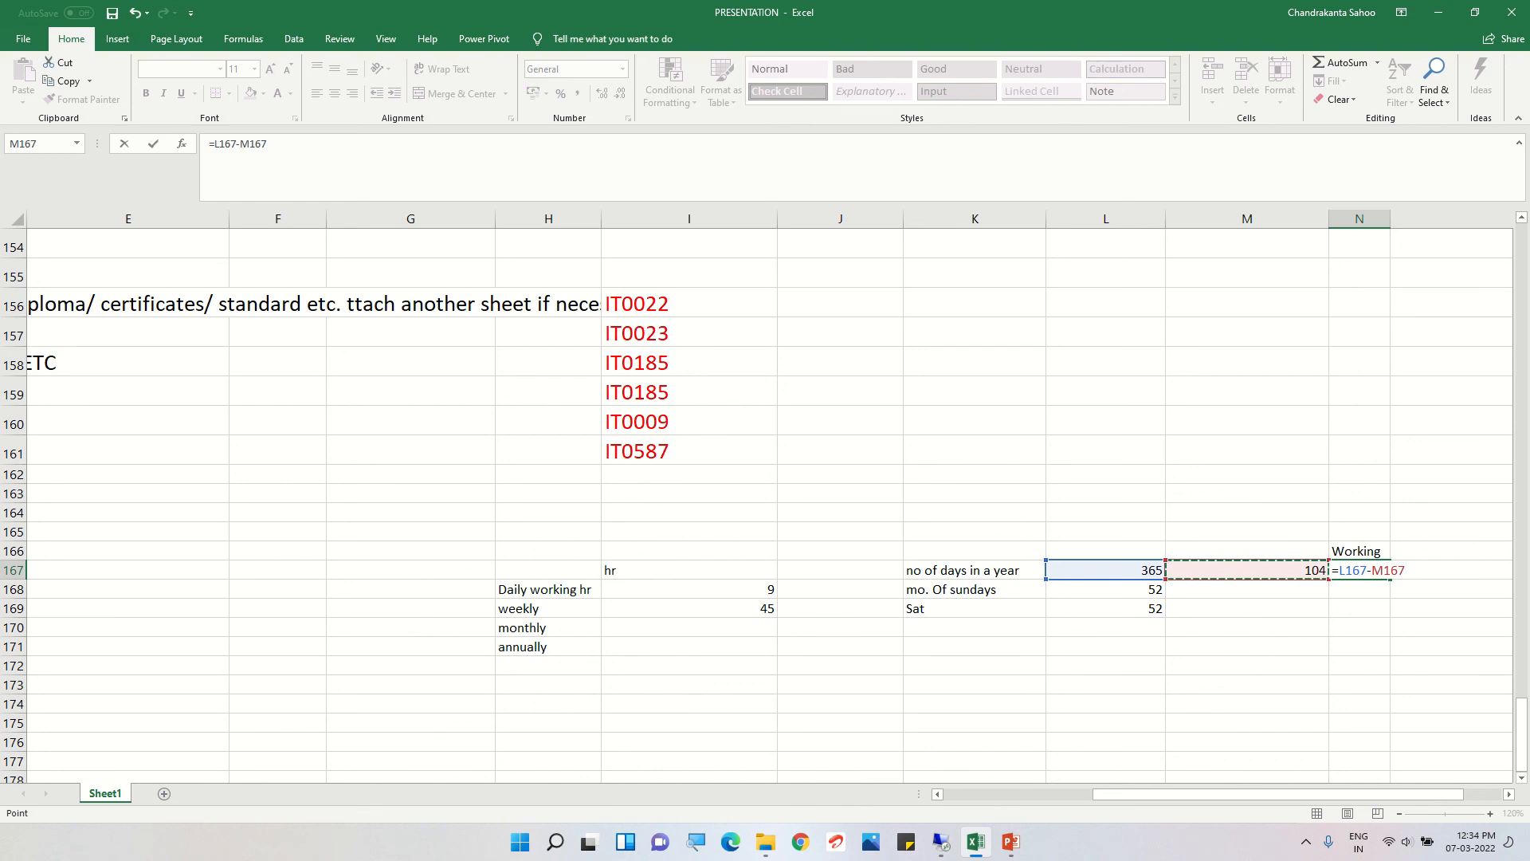
{"action": "key", "text": "Return"}
- Extend the heading in N166 to read "Working days"
{"action": "key", "text": "Up"}
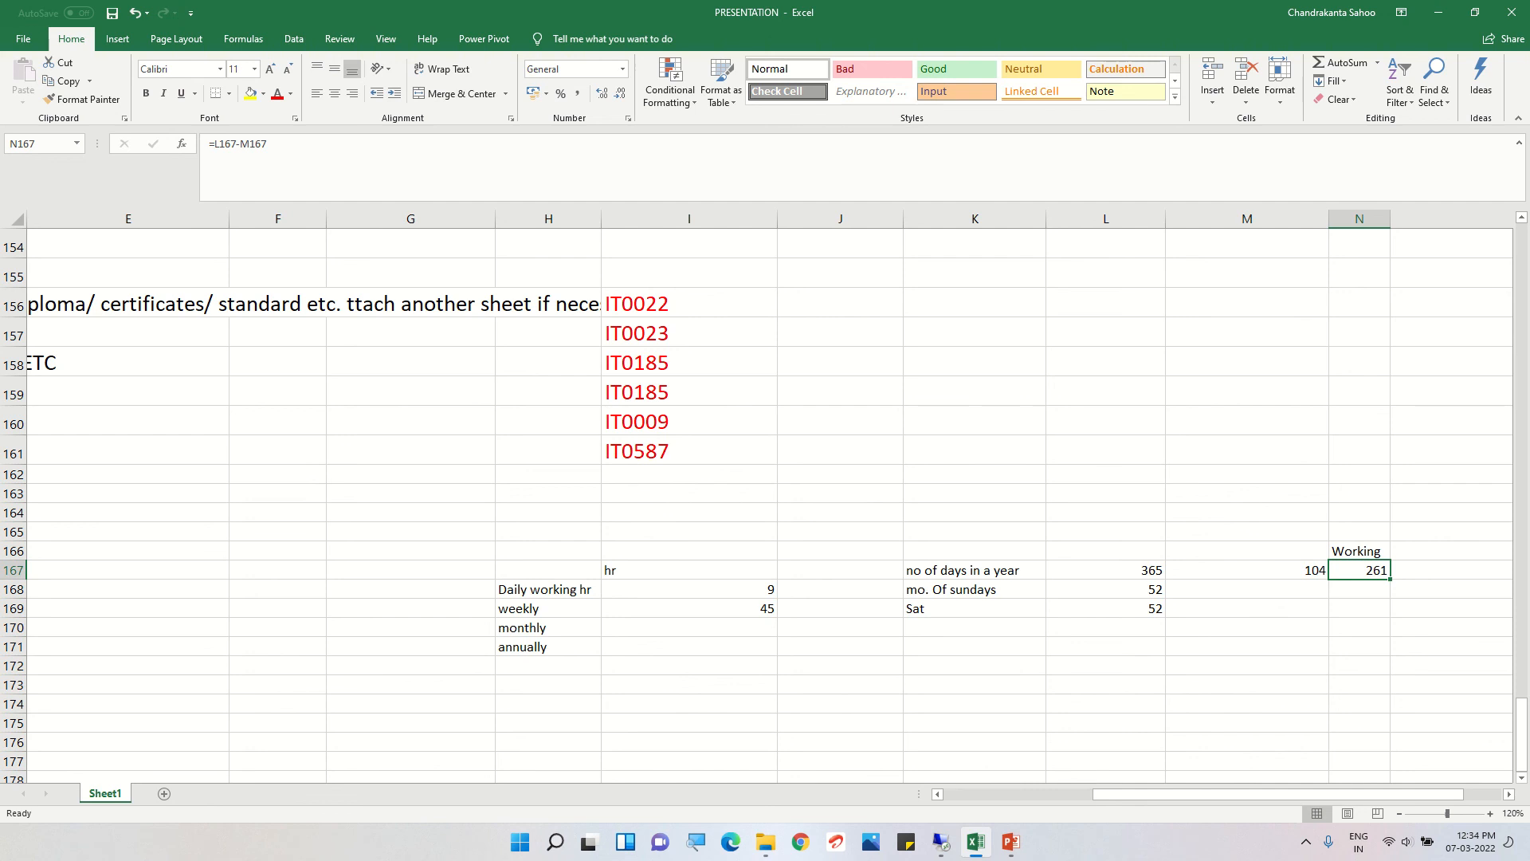
{"action": "key", "text": "Up"}
{"action": "key", "text": "F2"}
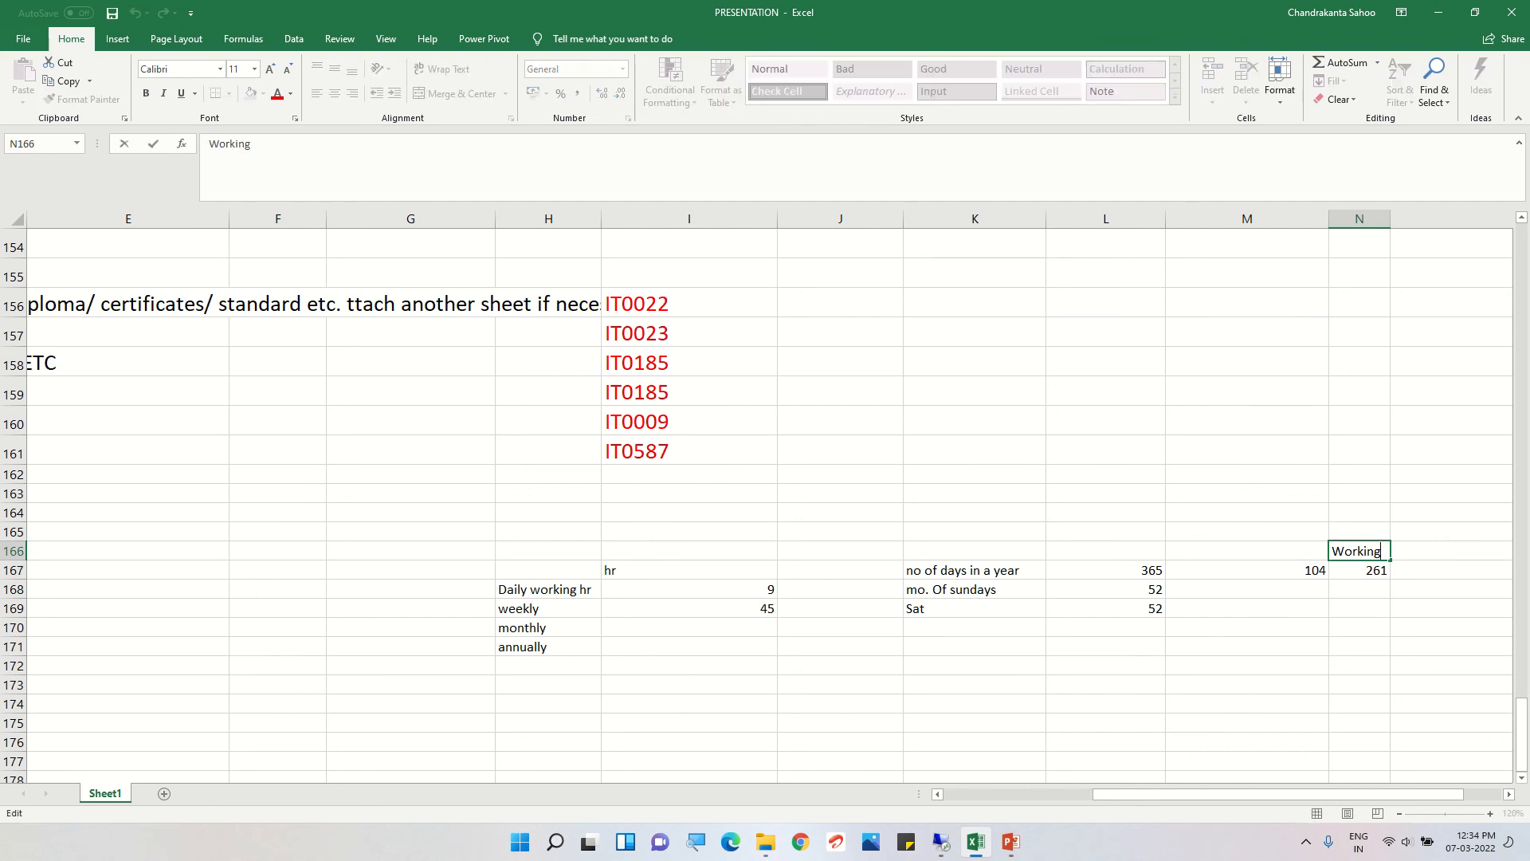
{"action": "type", "text": "days"}
- Add the label "annual hours" in K172 and calculate it in L172 with the formula =N167*9
{"action": "left_click", "coordinate": [975, 666]}
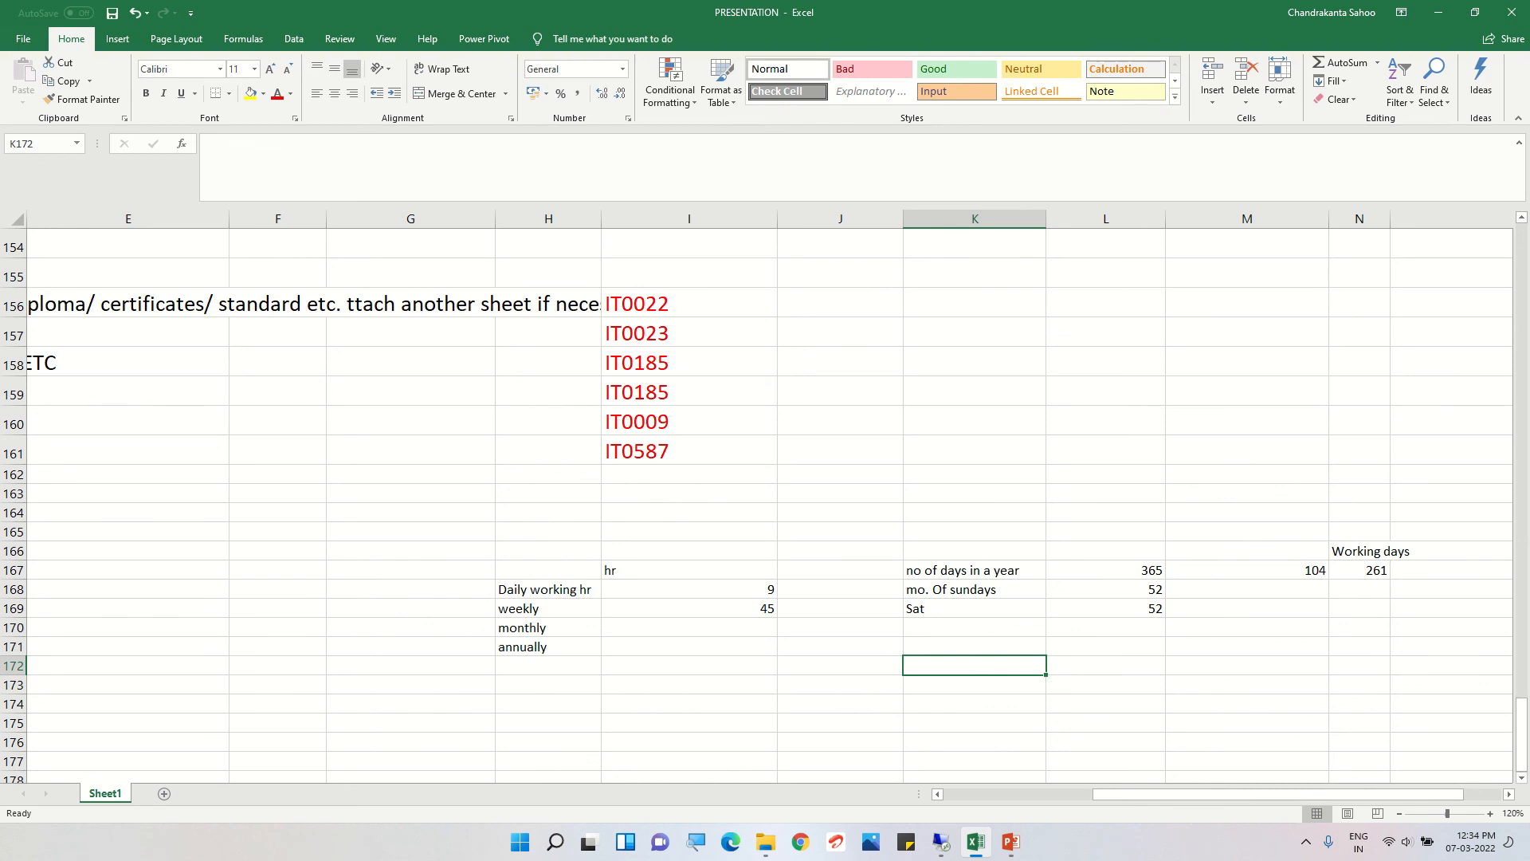
{"action": "type", "text": "ann"}
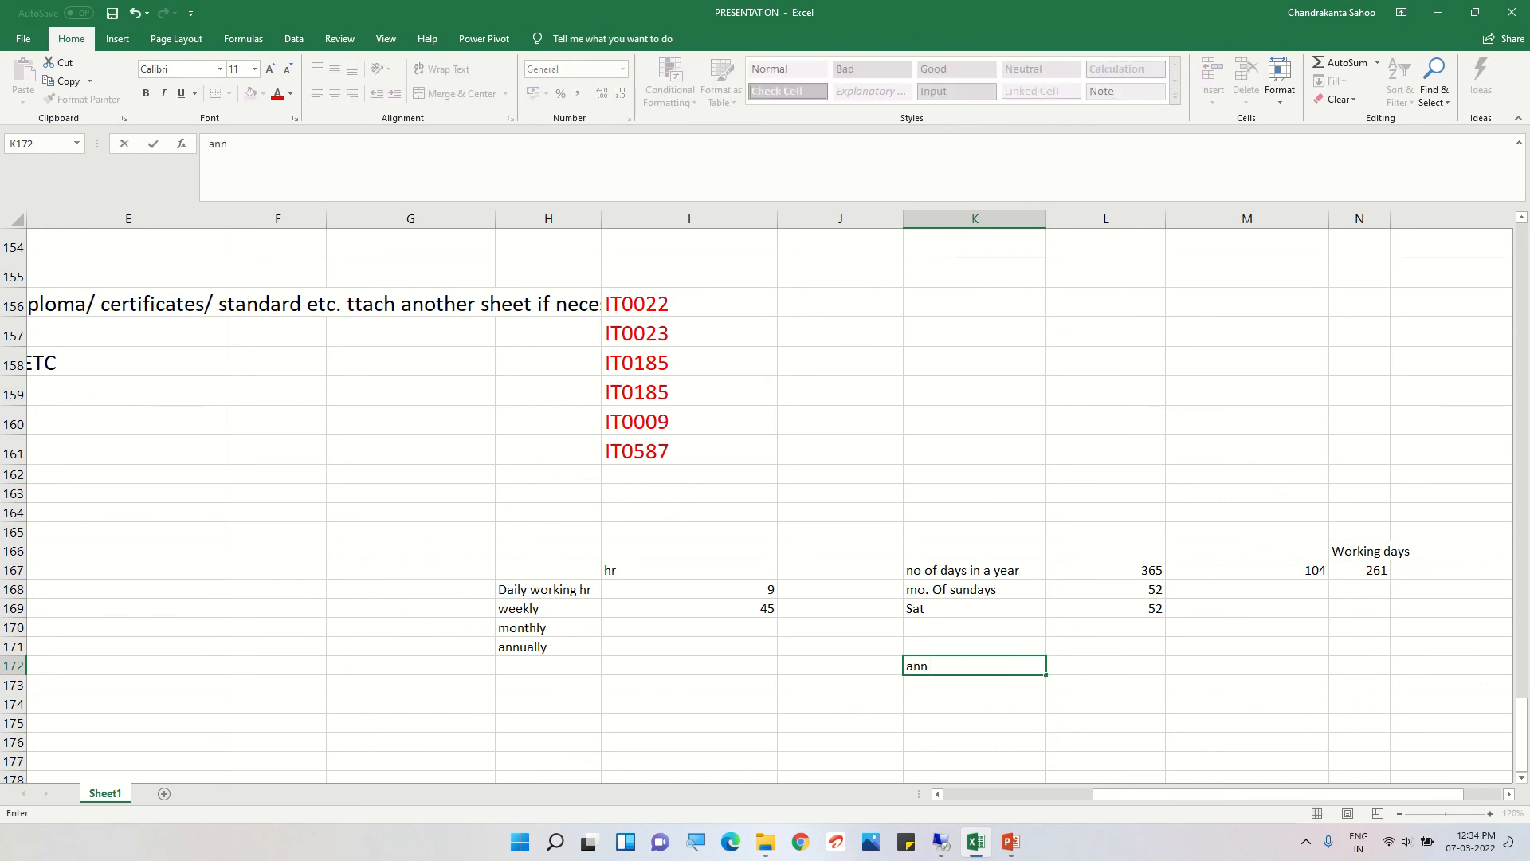
{"action": "type", "text": "ual hours"}
{"action": "key", "text": "Tab"}
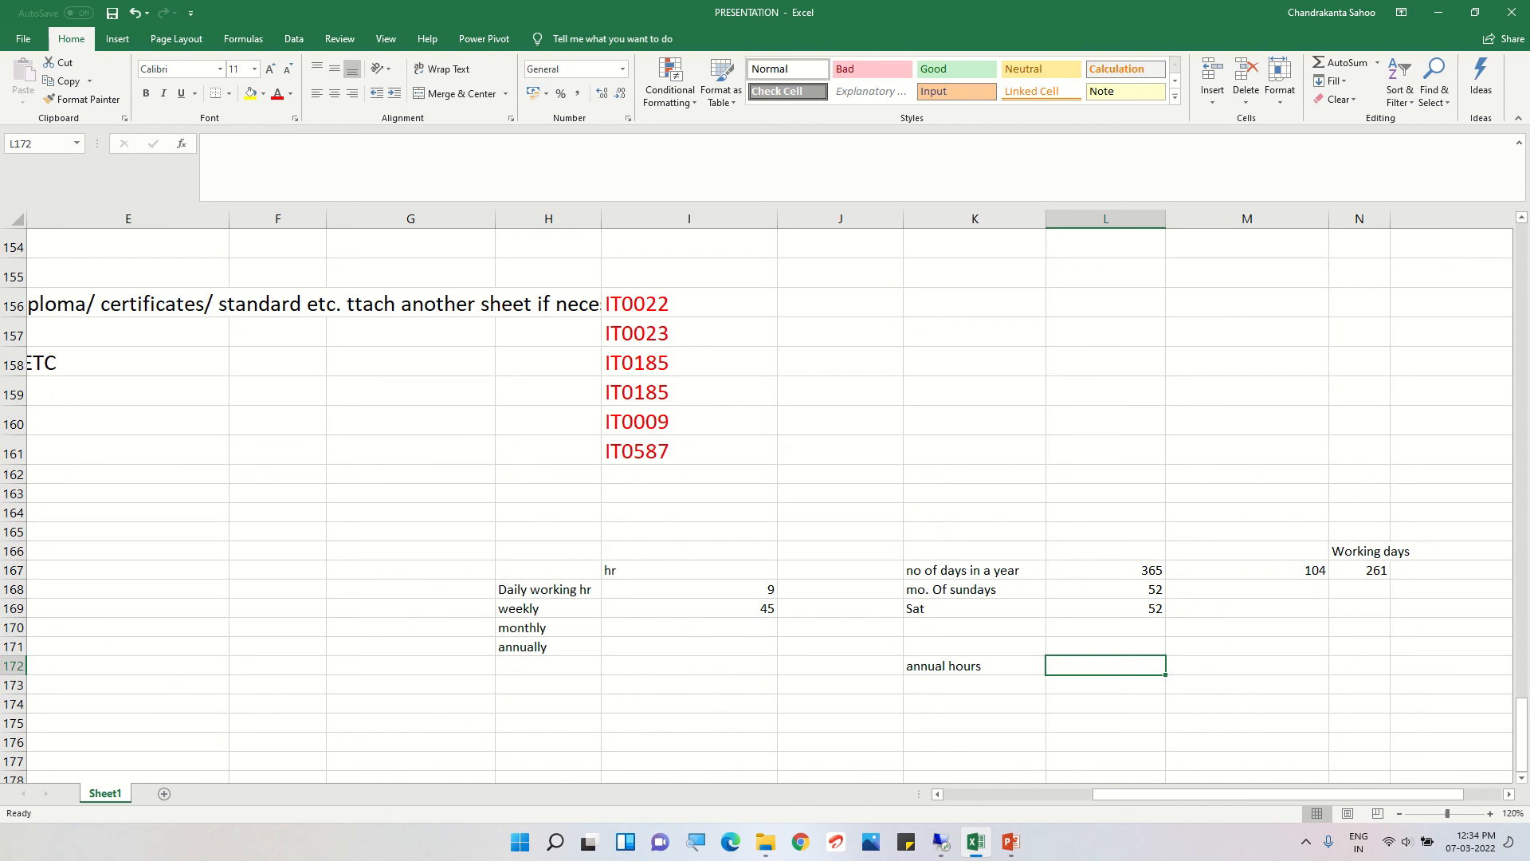
{"action": "type", "text": "="}
{"action": "left_click", "coordinate": [1360, 571]}
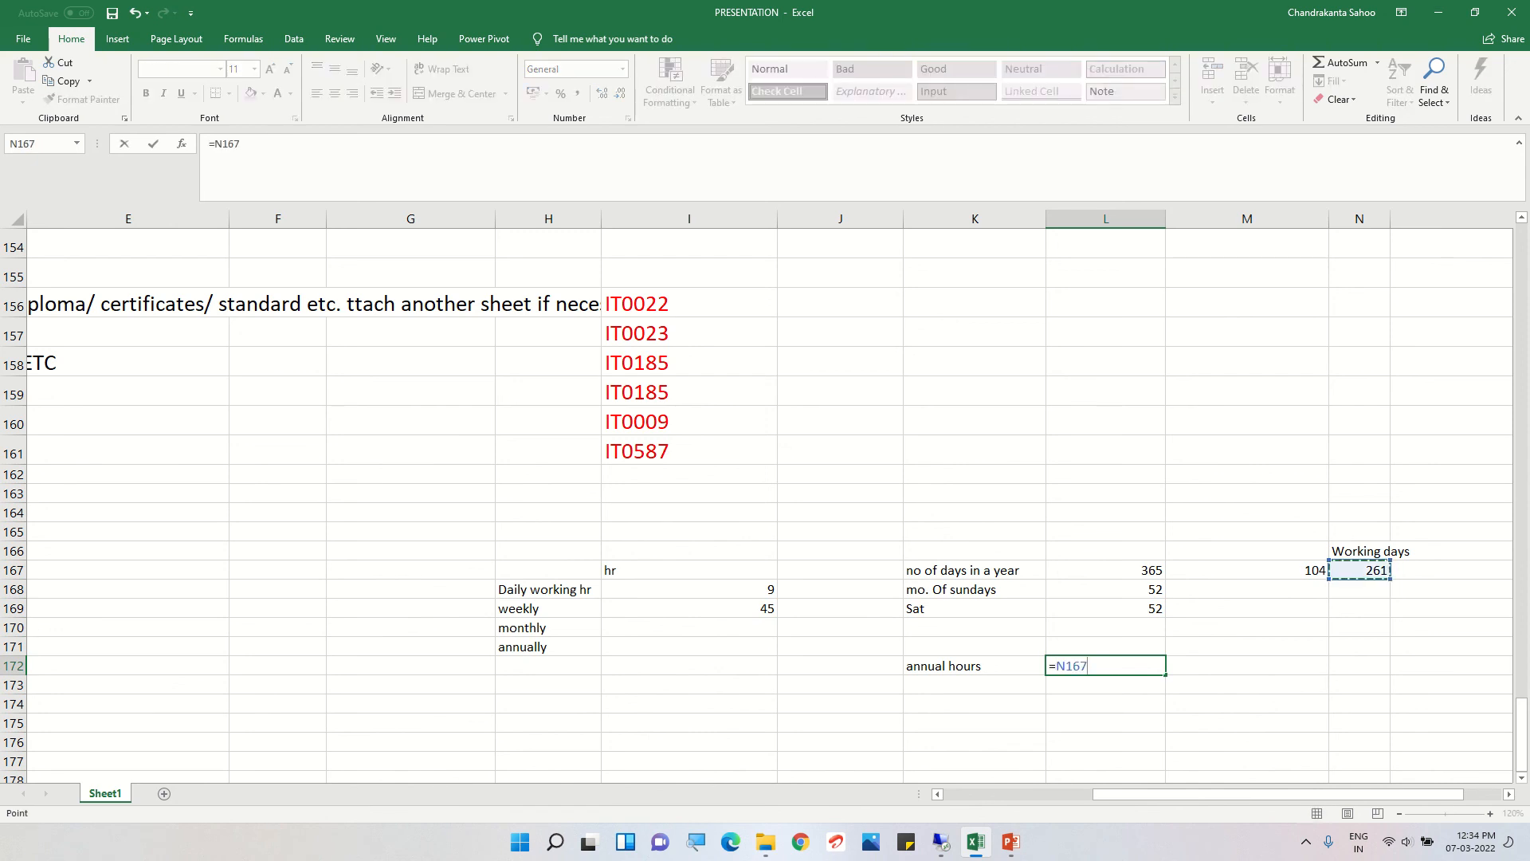
{"action": "type", "text": "*9"}
{"action": "key", "text": "Return"}
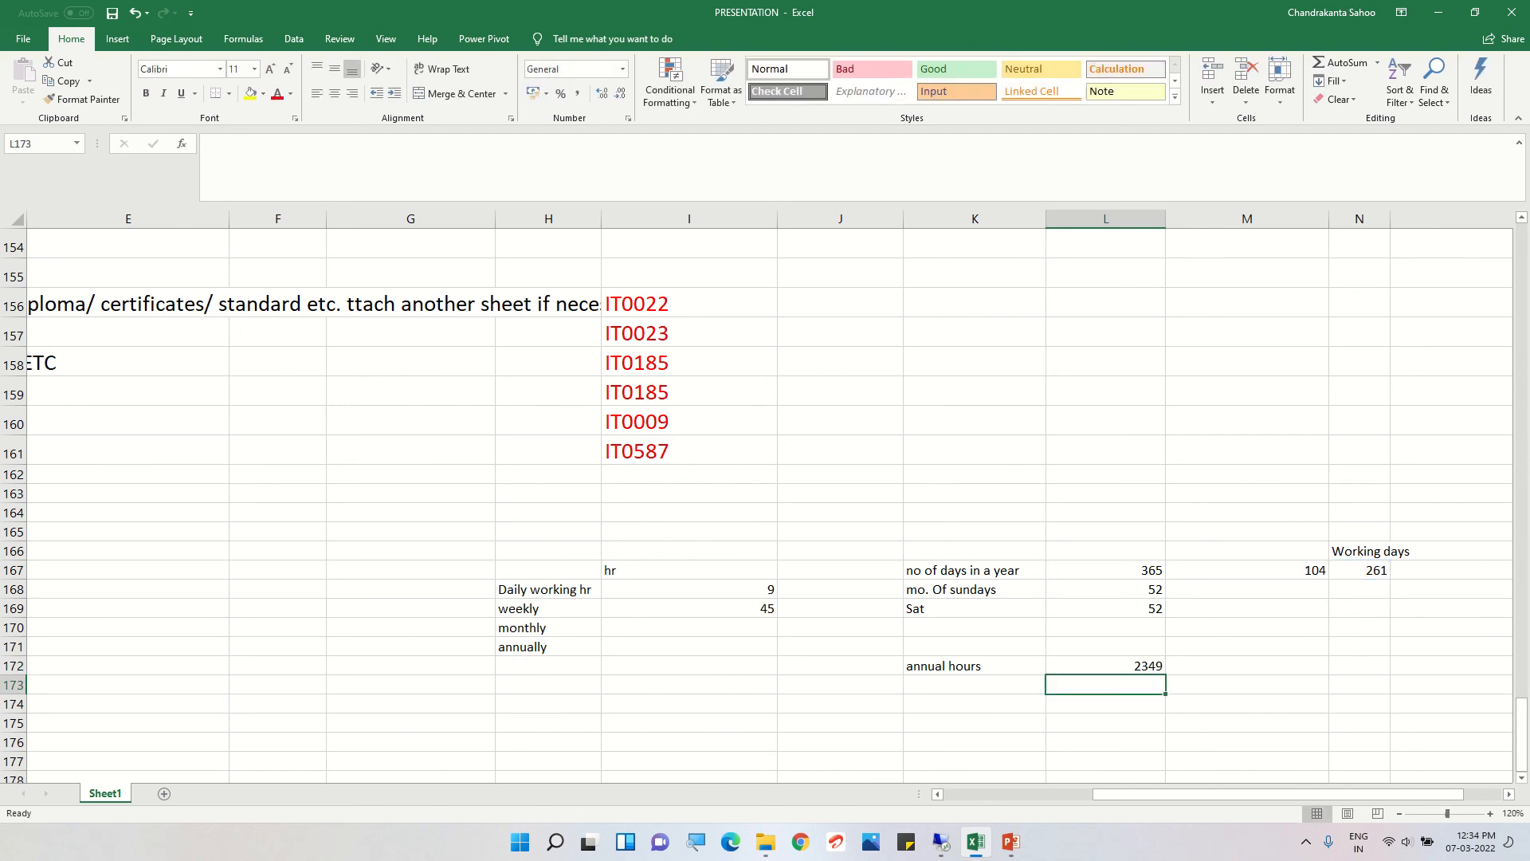
- Add the unit heading "hr" in L171 above the annual hours value
{"action": "key", "text": "Up"}
{"action": "key", "text": "Up"}
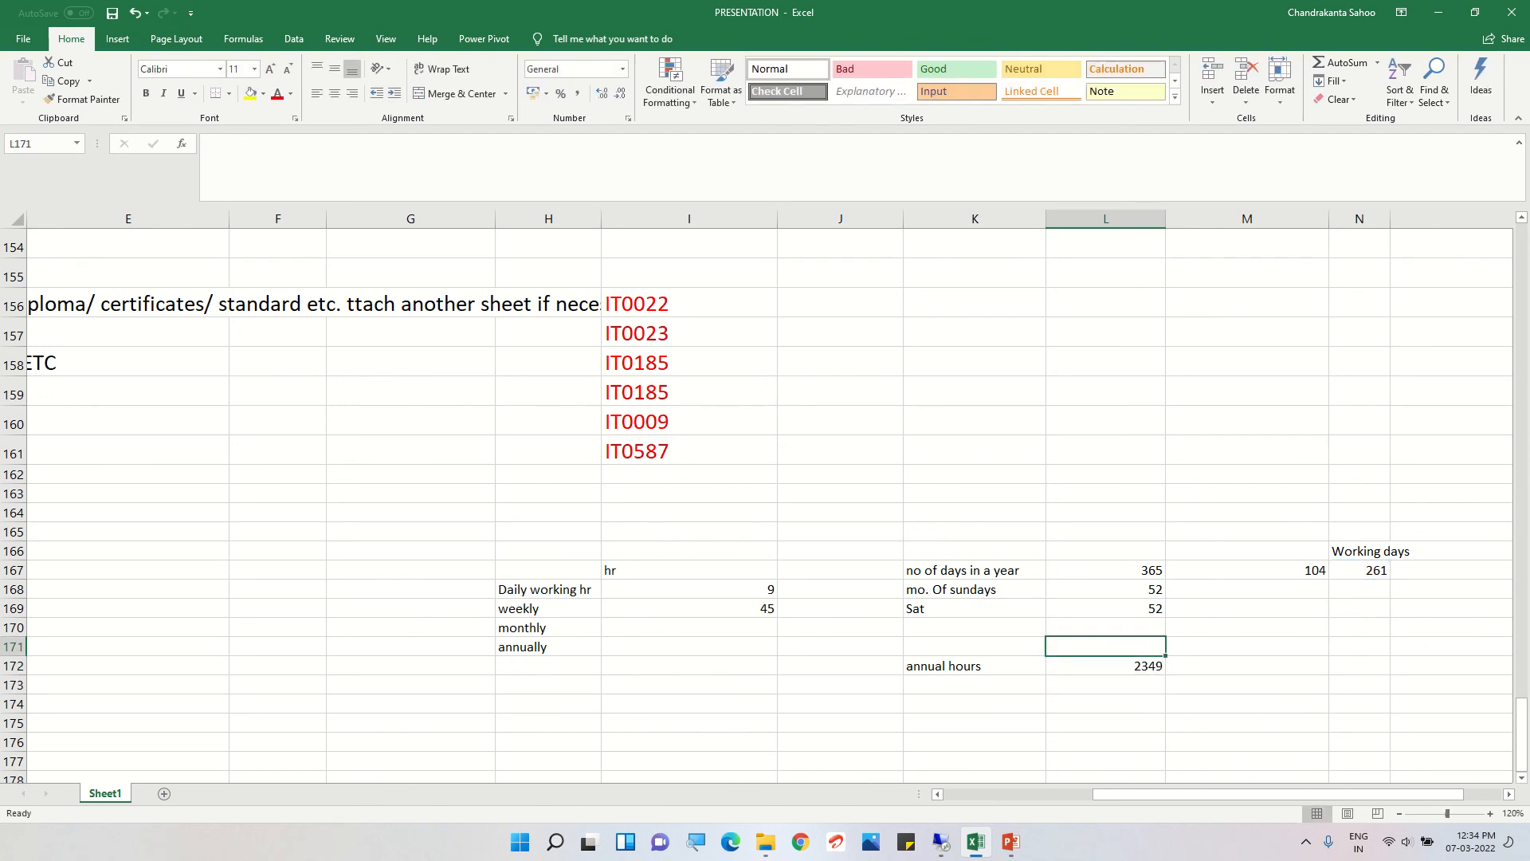
{"action": "type", "text": "hr"}
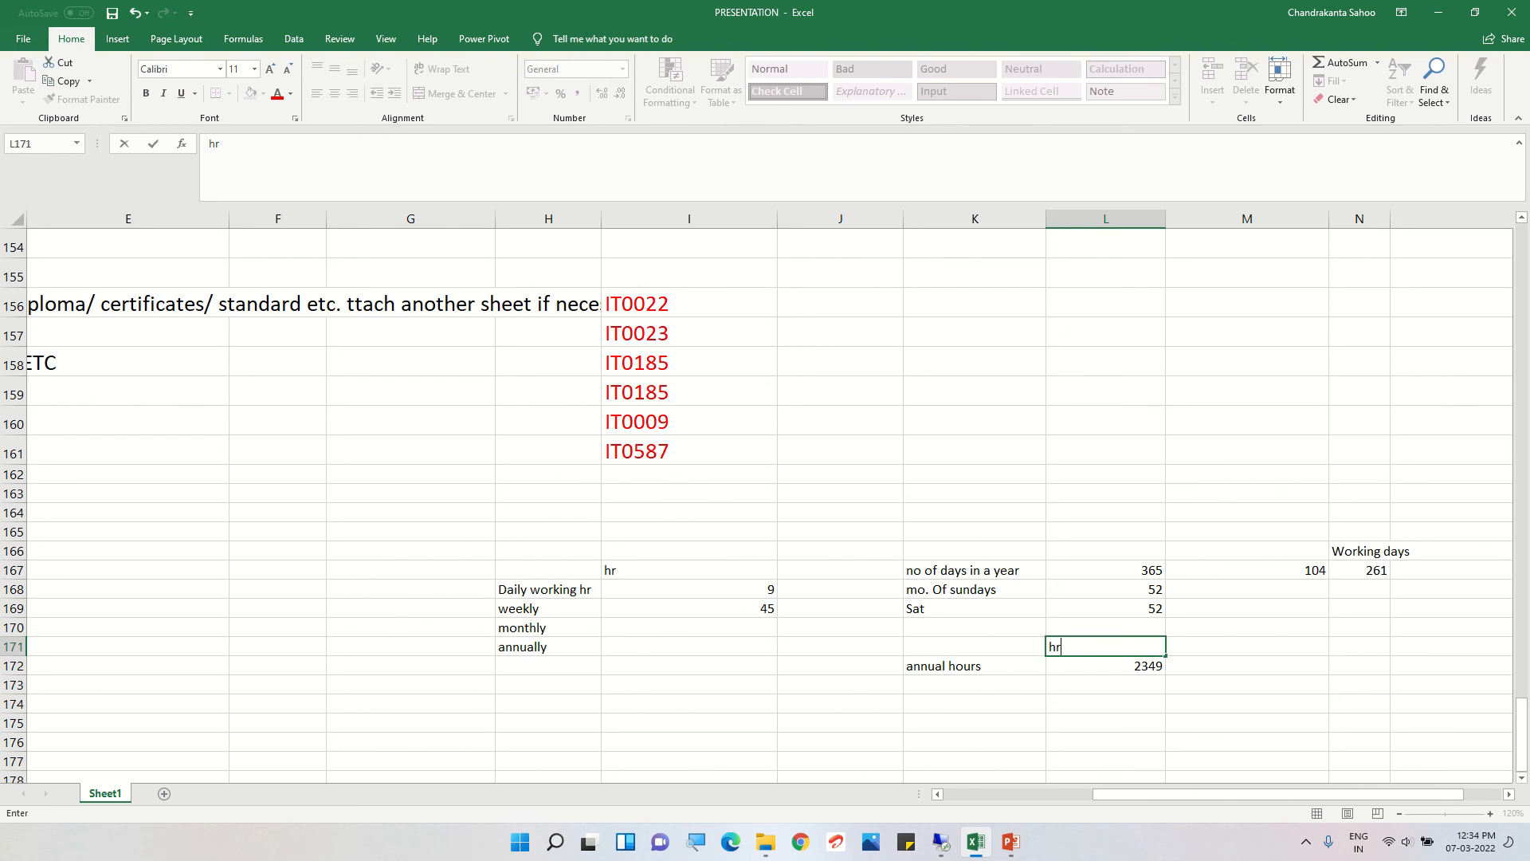
{"action": "key", "text": "Return"}
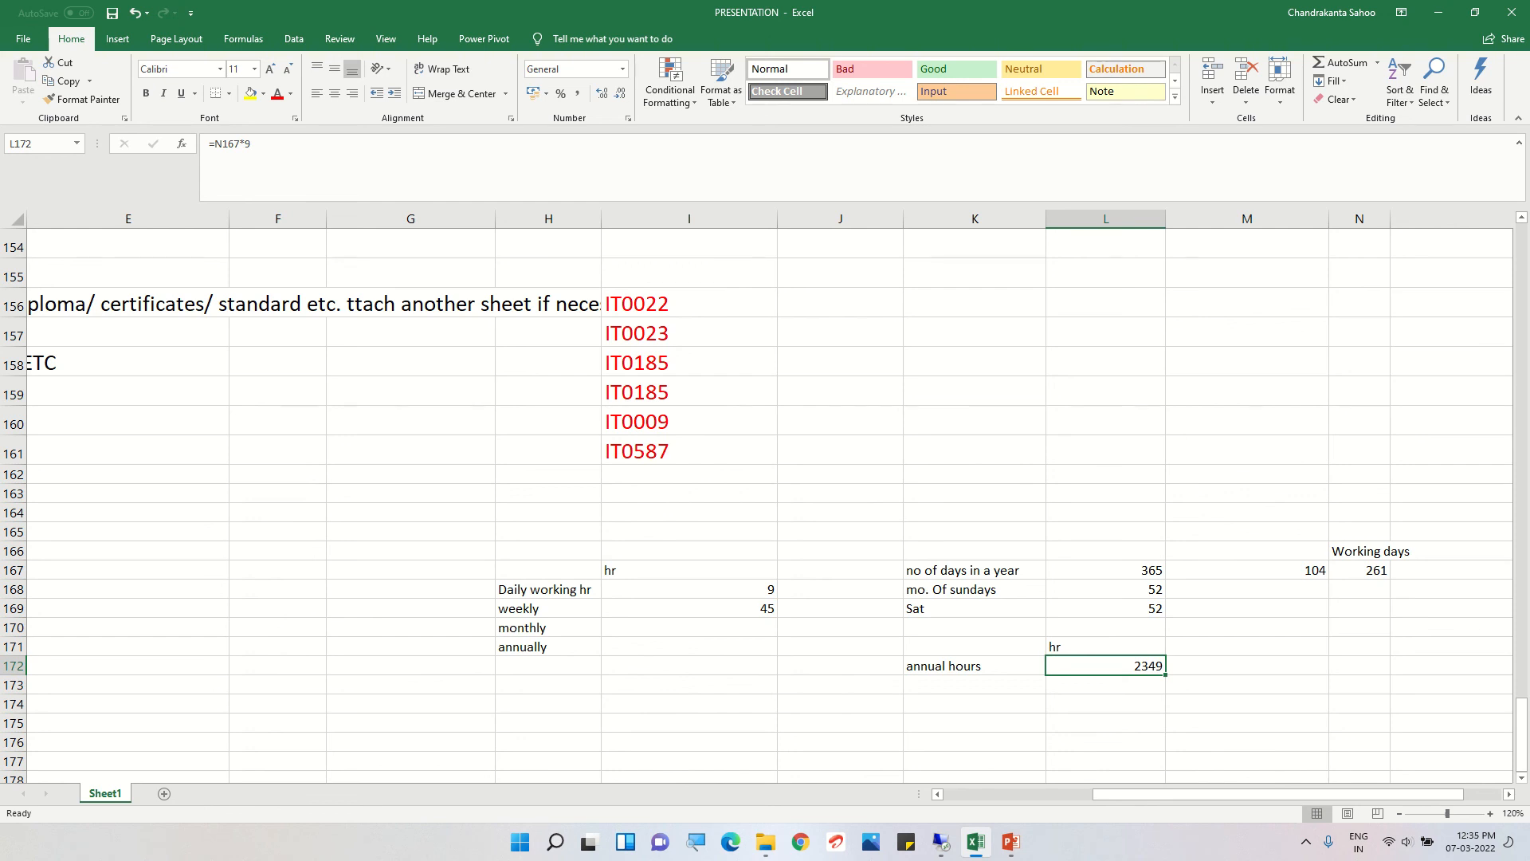
- Add the label "monthly hours" in K173 and calculate it in L173 with the formula =L172/12
{"action": "left_click", "coordinate": [975, 684]}
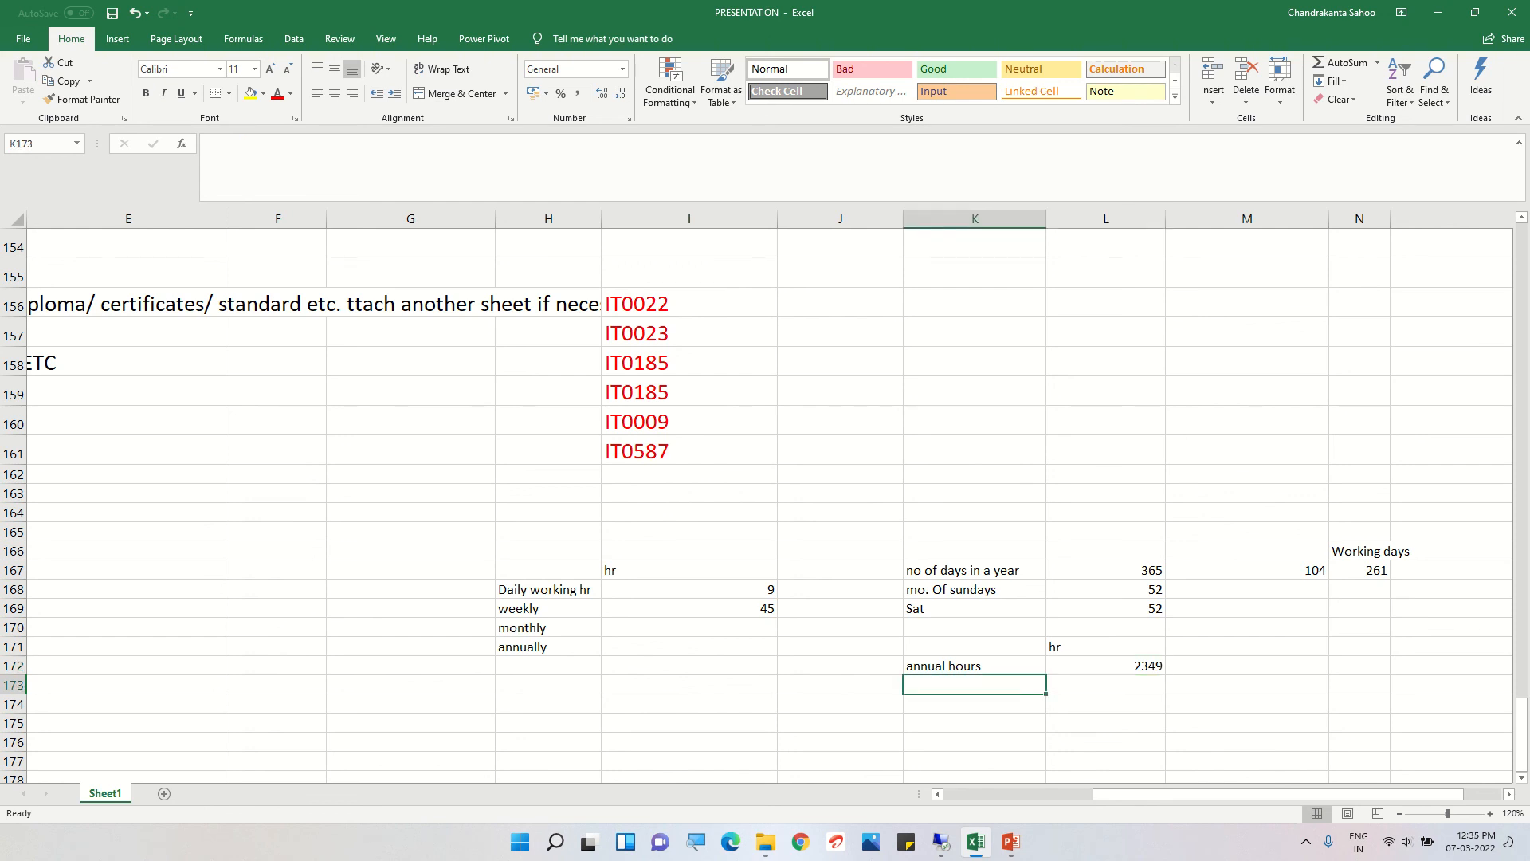
{"action": "type", "text": "mont"}
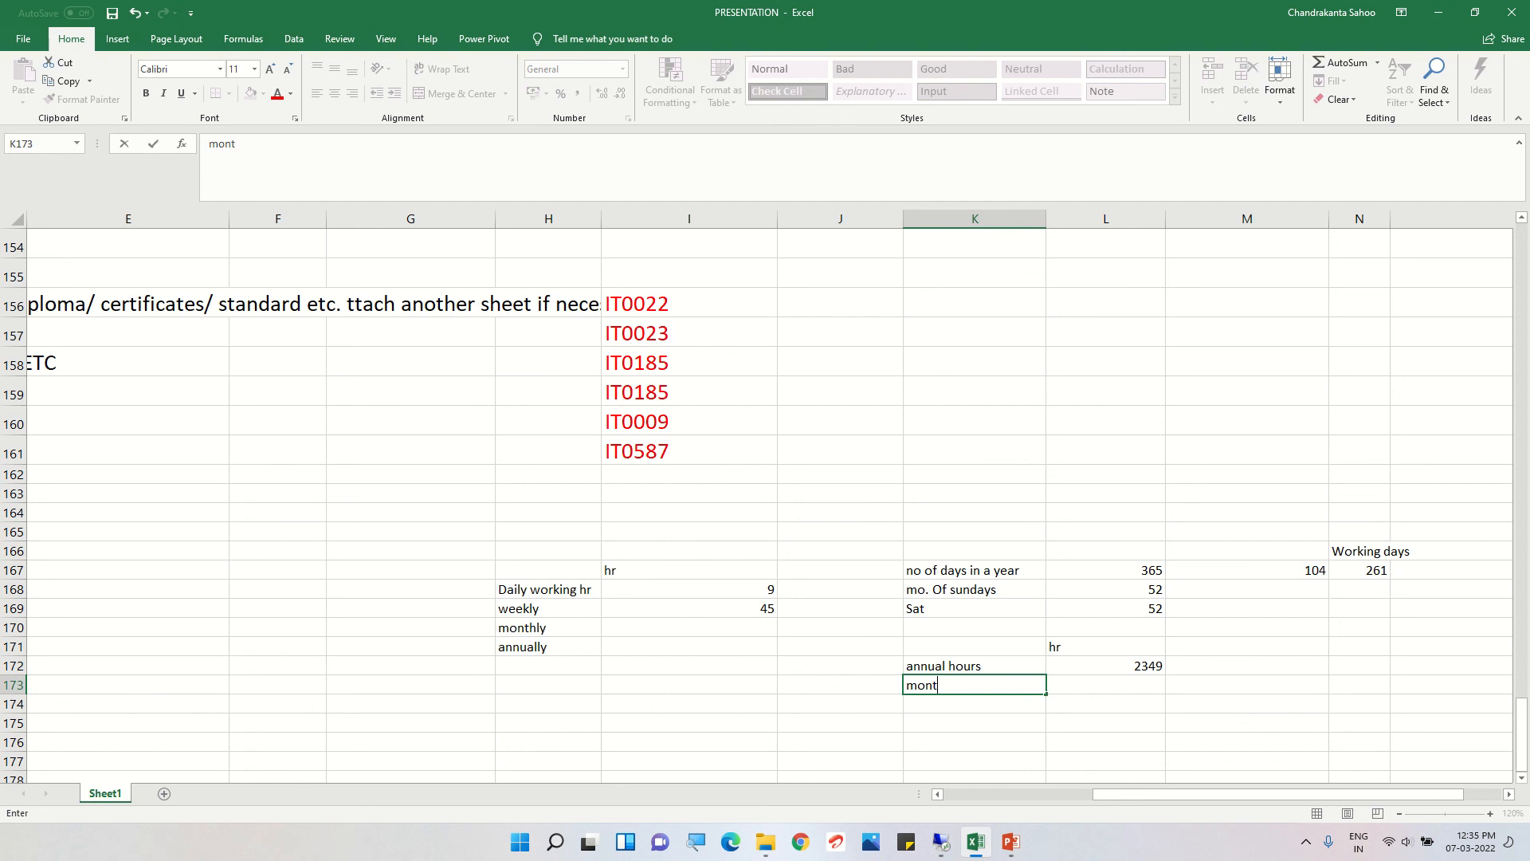
{"action": "type", "text": "hly hours"}
{"action": "key", "text": "Tab"}
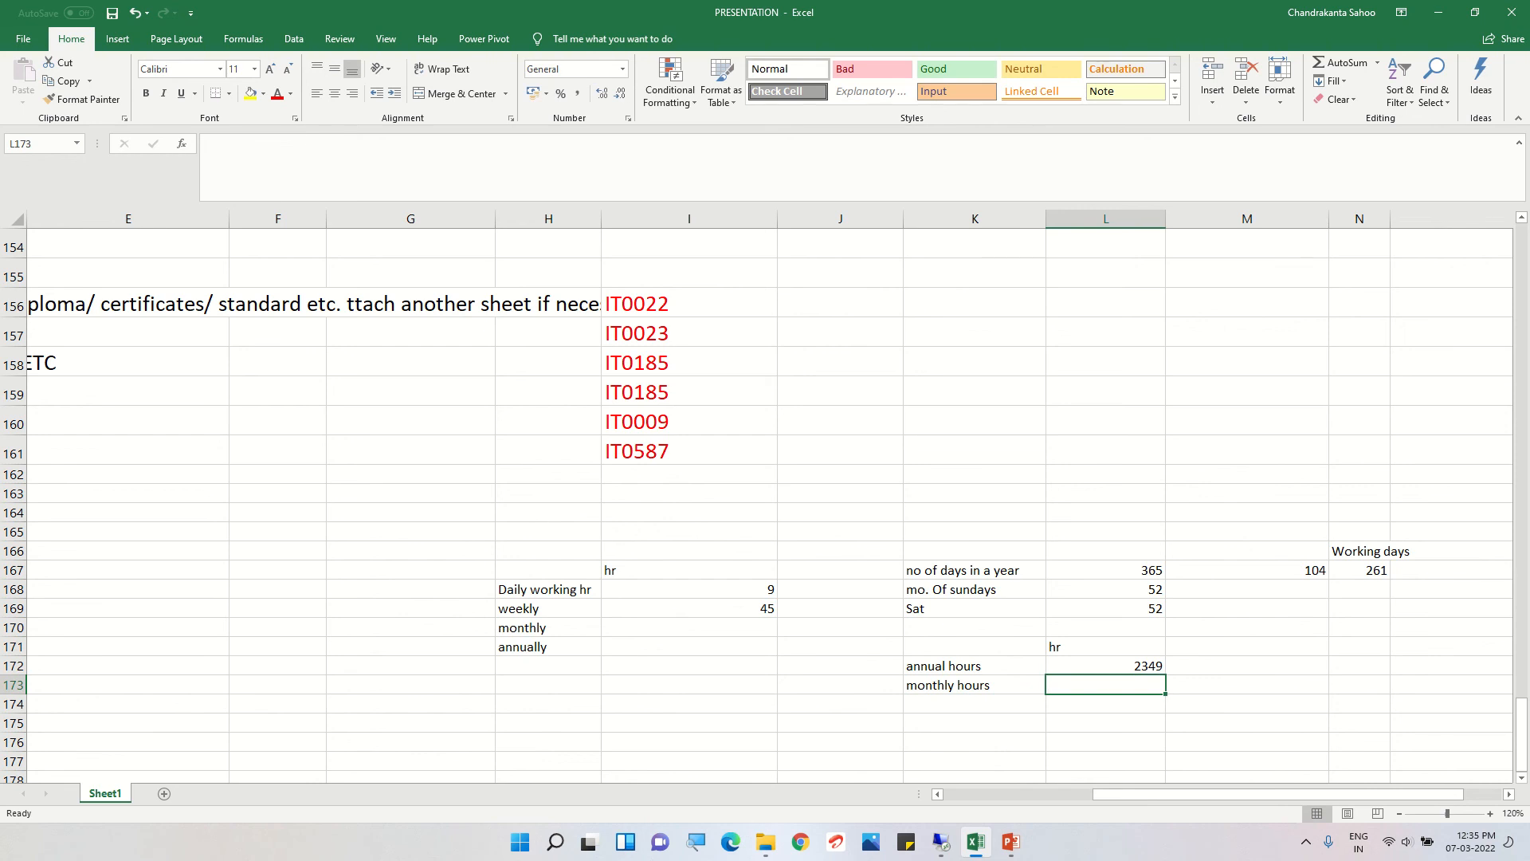
{"action": "key", "text": "F2"}
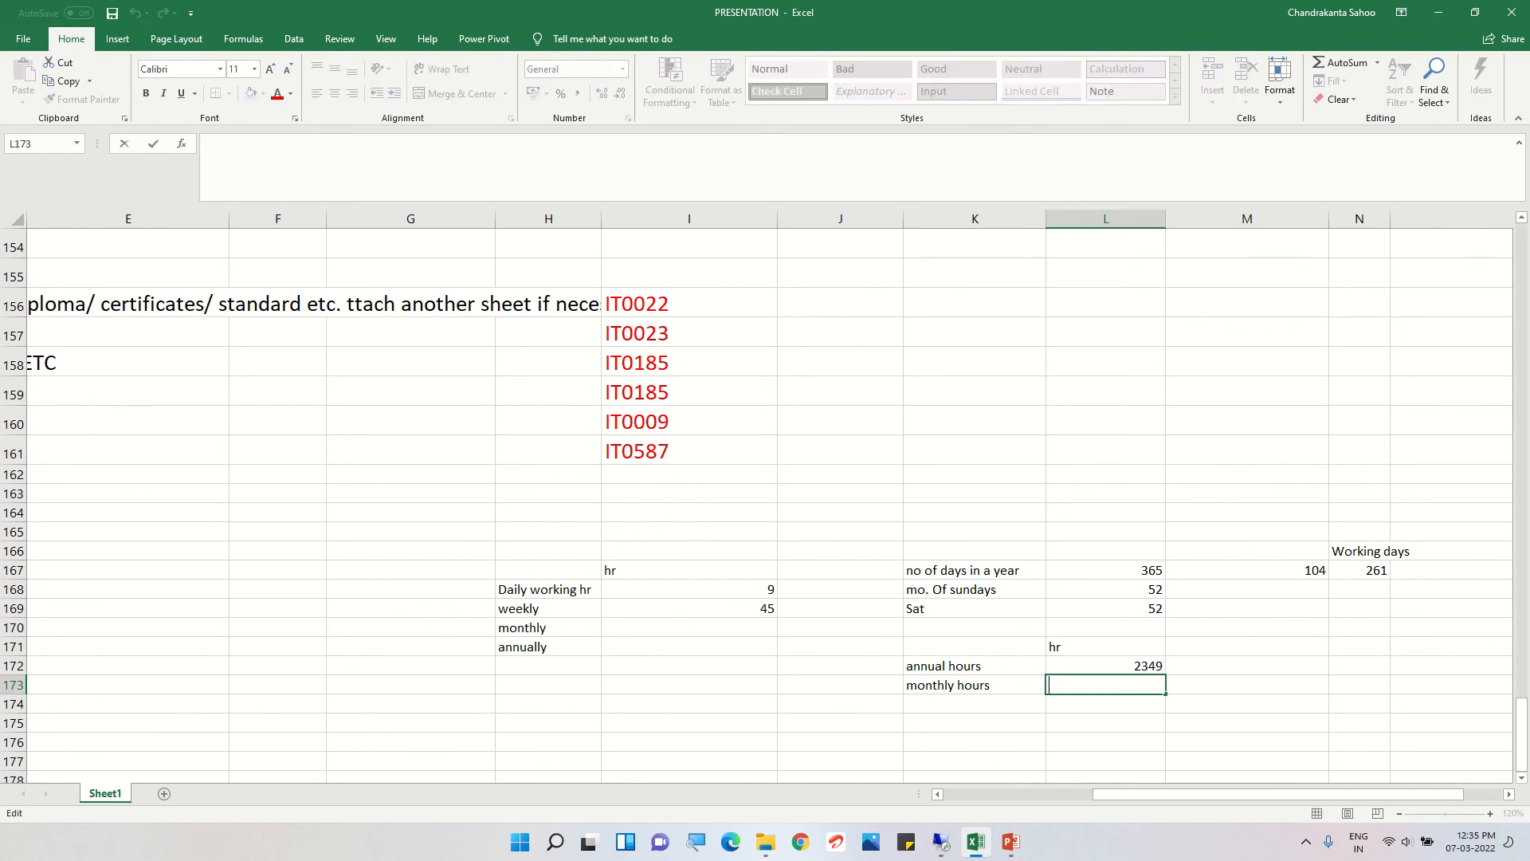
{"action": "type", "text": "="}
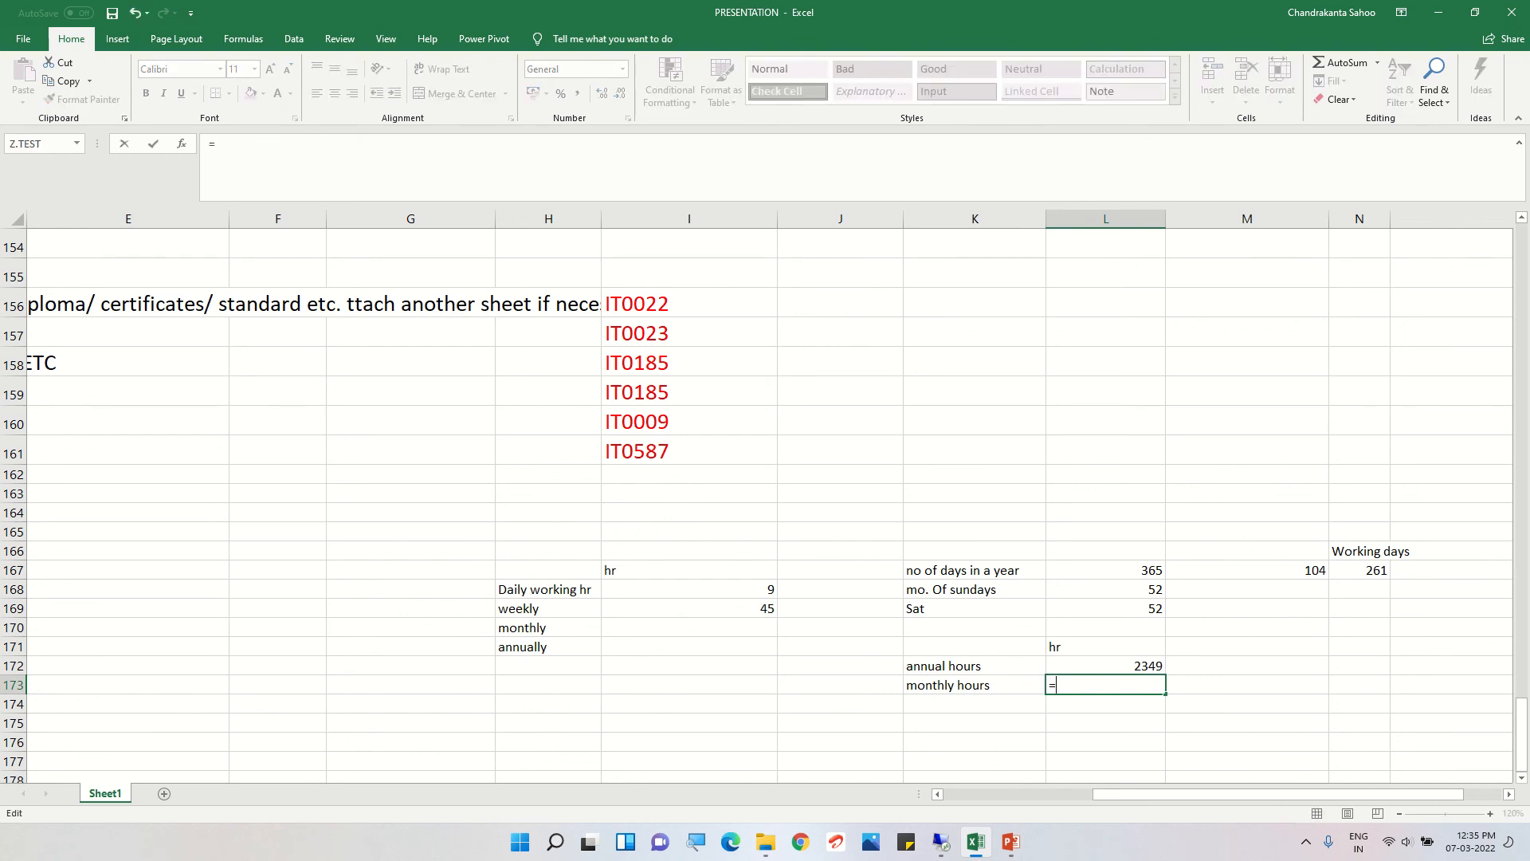
{"action": "key", "text": "Up"}
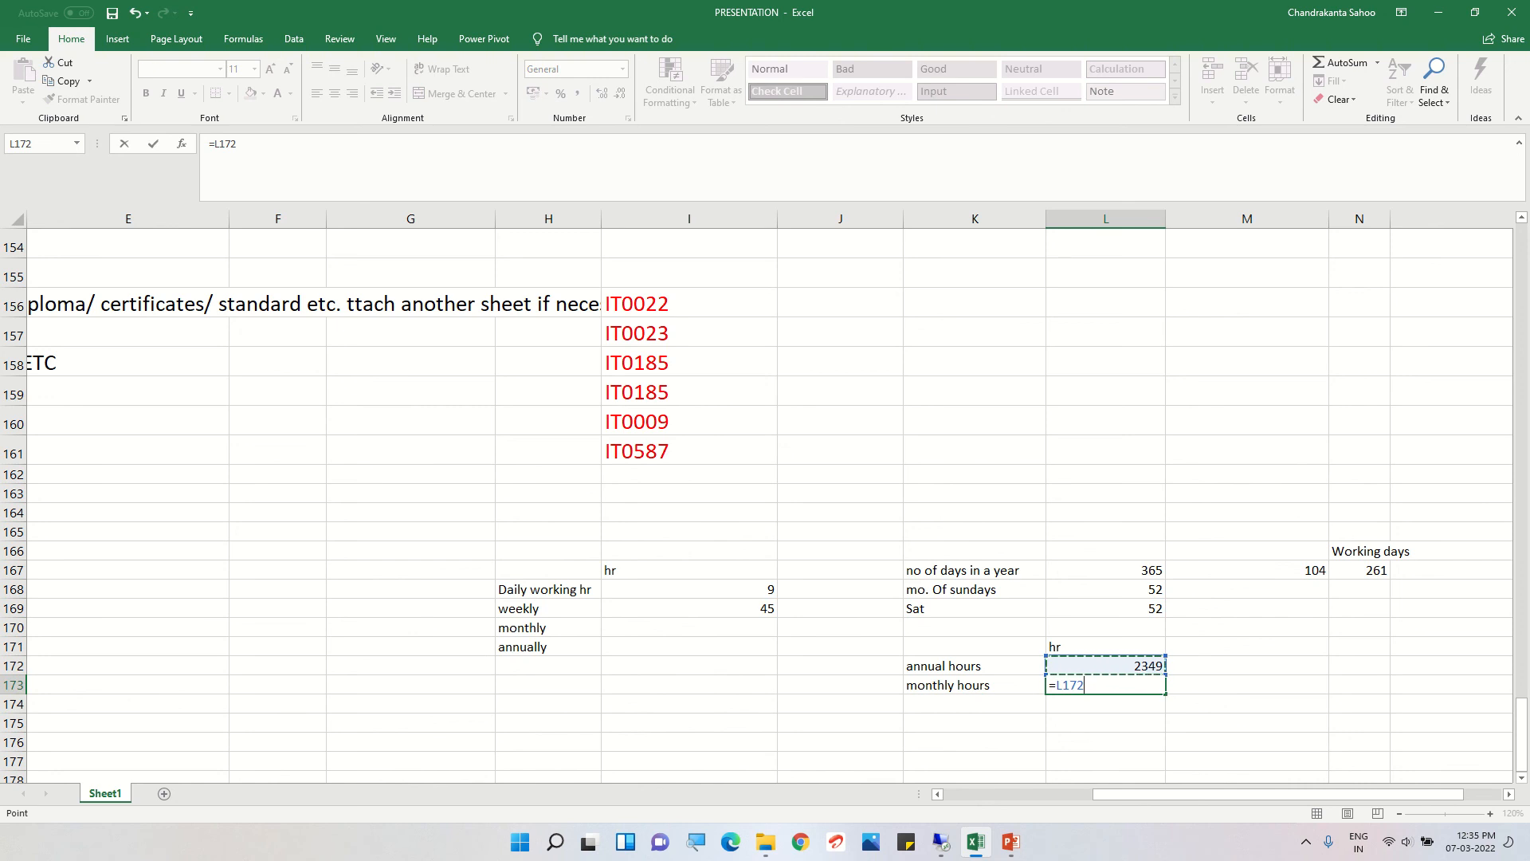
{"action": "type", "text": "?12"}
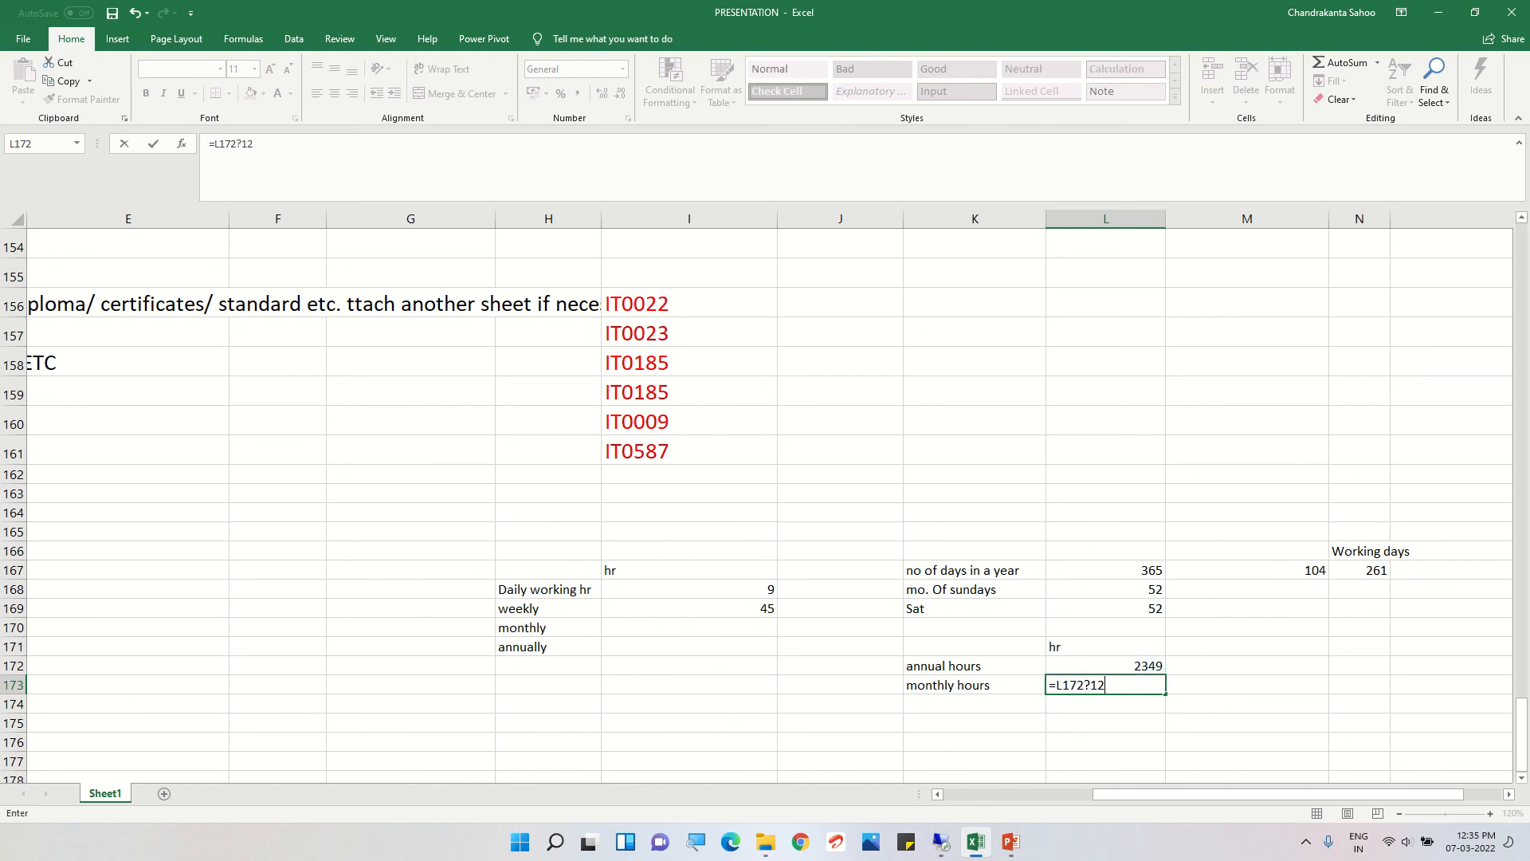
{"action": "key", "text": "BackSpace"}
{"action": "key", "text": "BackSpace"}
{"action": "key", "text": "BackSpace"}
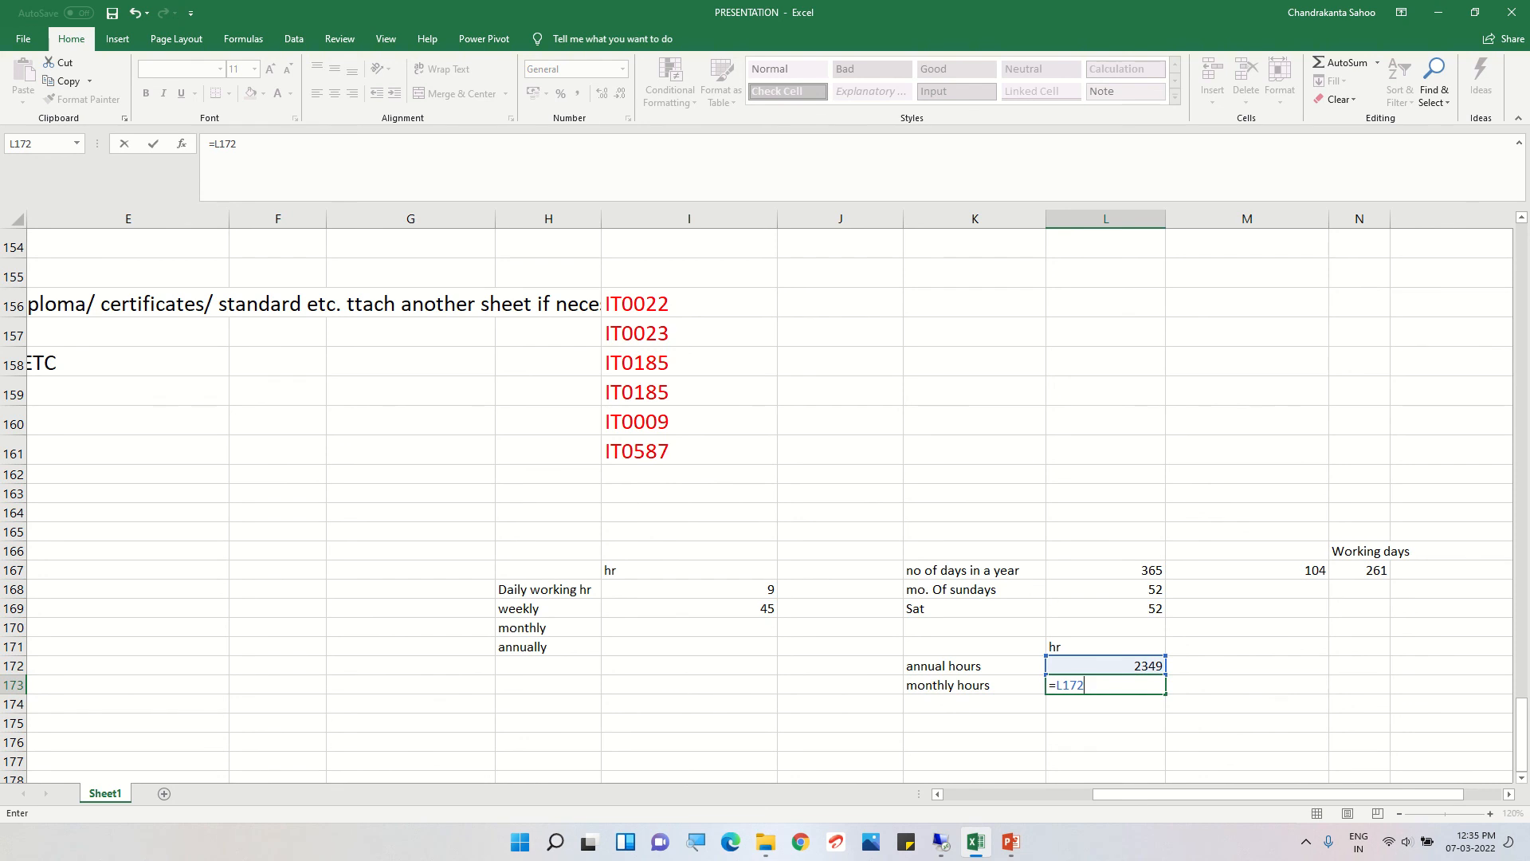
{"action": "type", "text": "/12"}
{"action": "key", "text": "Return"}
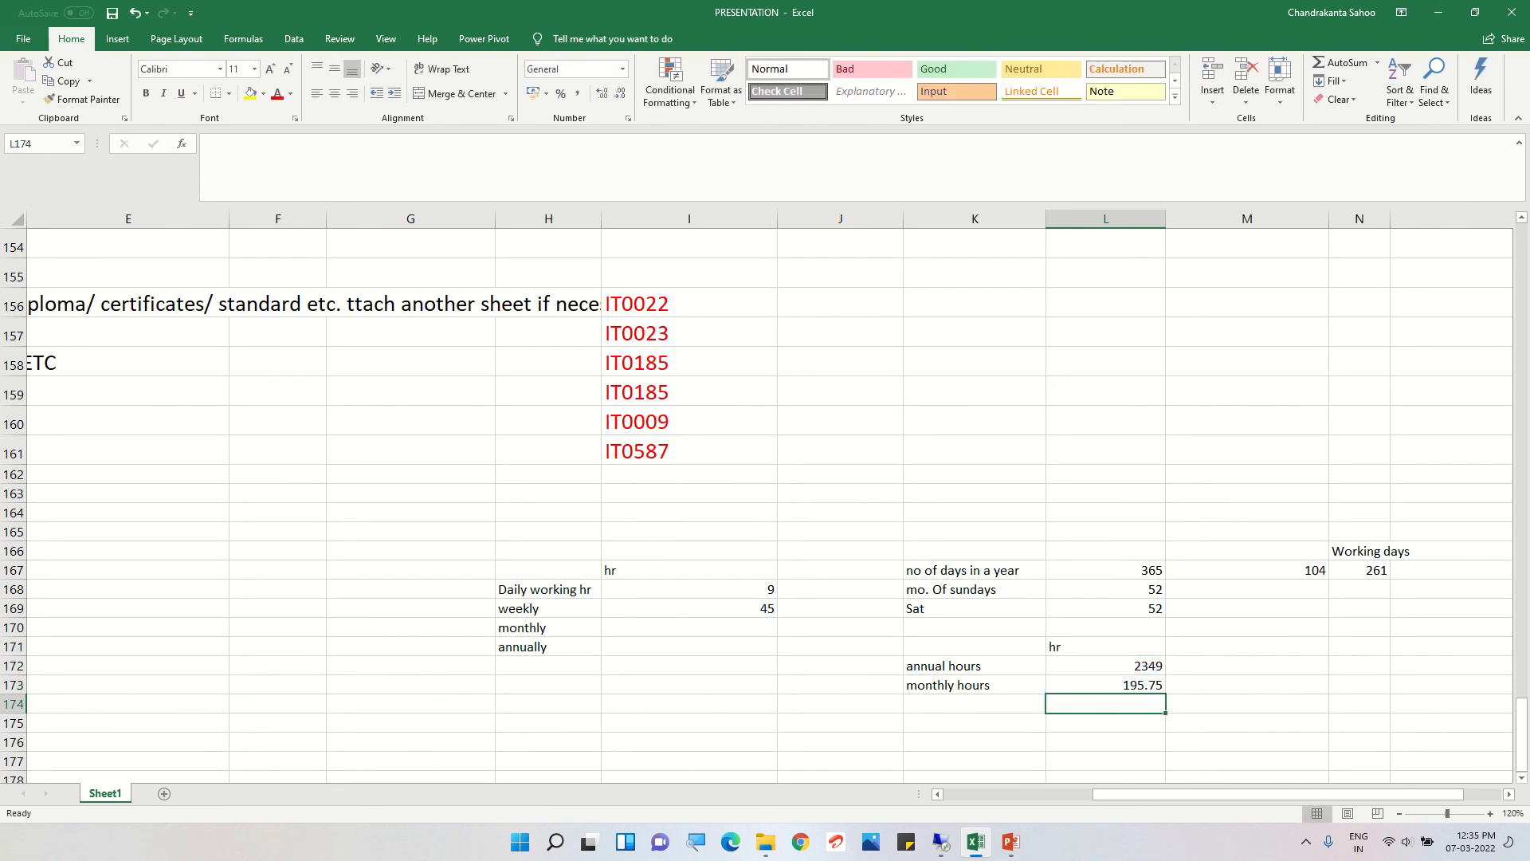
- Centre the "hr" heading in L171 horizontally
{"action": "left_click", "coordinate": [1106, 685]}
{"action": "left_click", "coordinate": [1106, 646]}
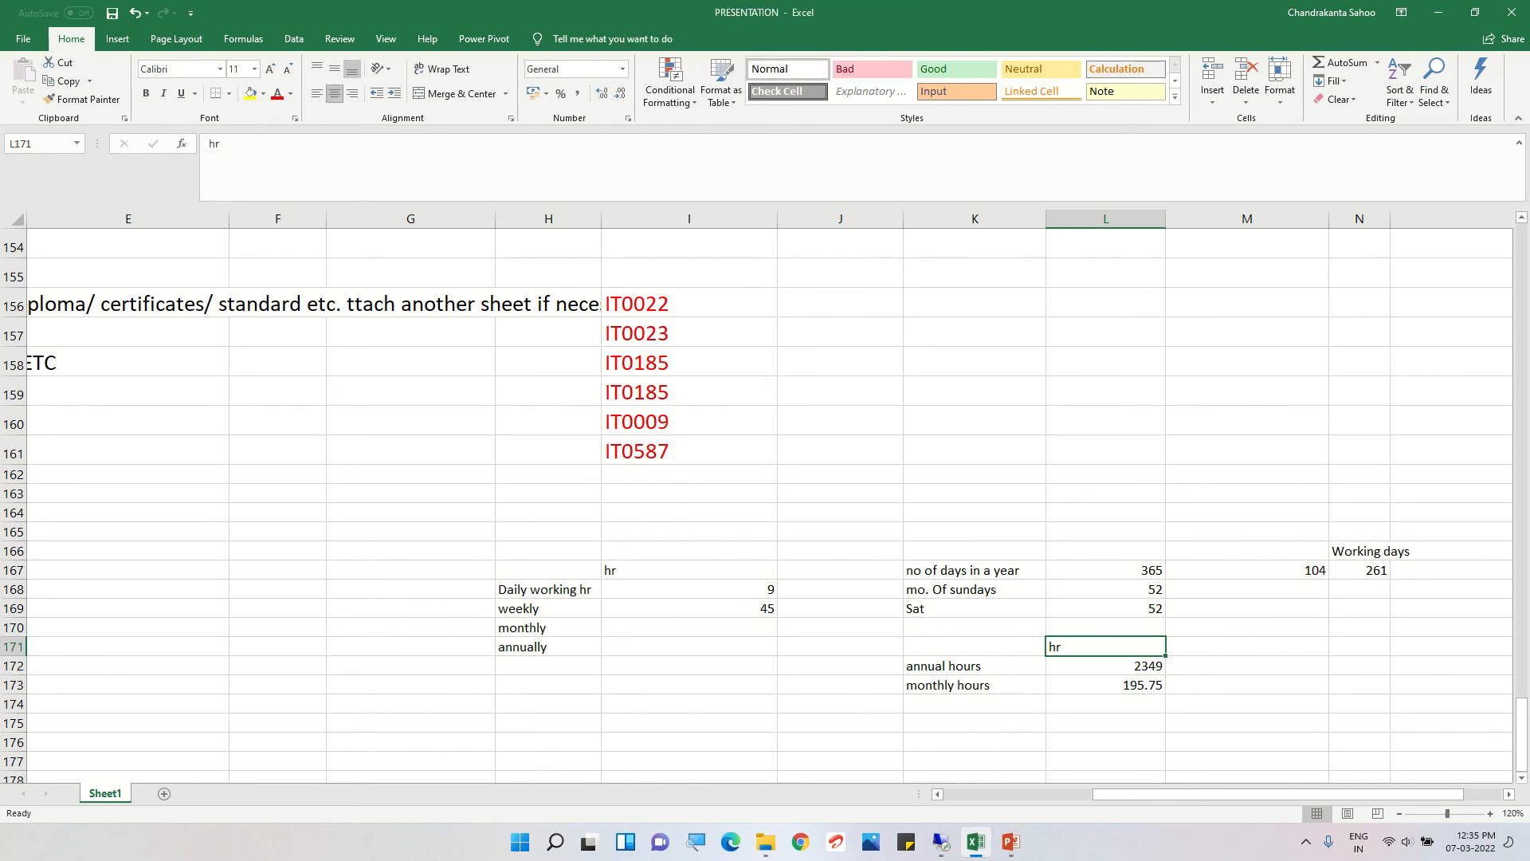
{"action": "left_click", "coordinate": [334, 93]}
- Switch to the SAP remote session and set the GENERAL rule's daily working hours to 9,00
{"action": "left_click", "coordinate": [940, 841]}
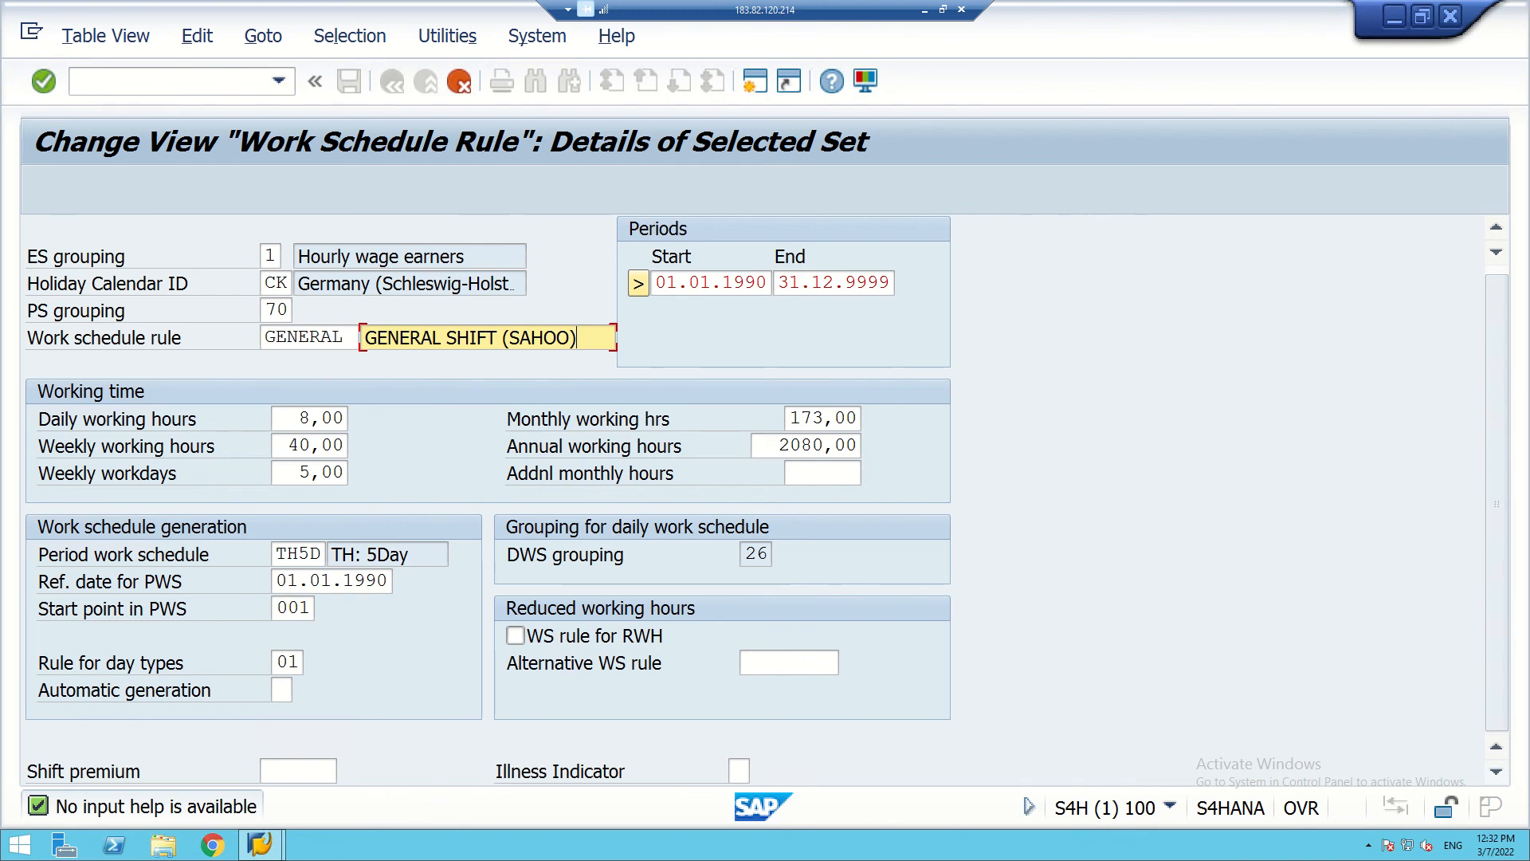
{"action": "left_click", "coordinate": [301, 419]}
{"action": "type", "text": "9"}
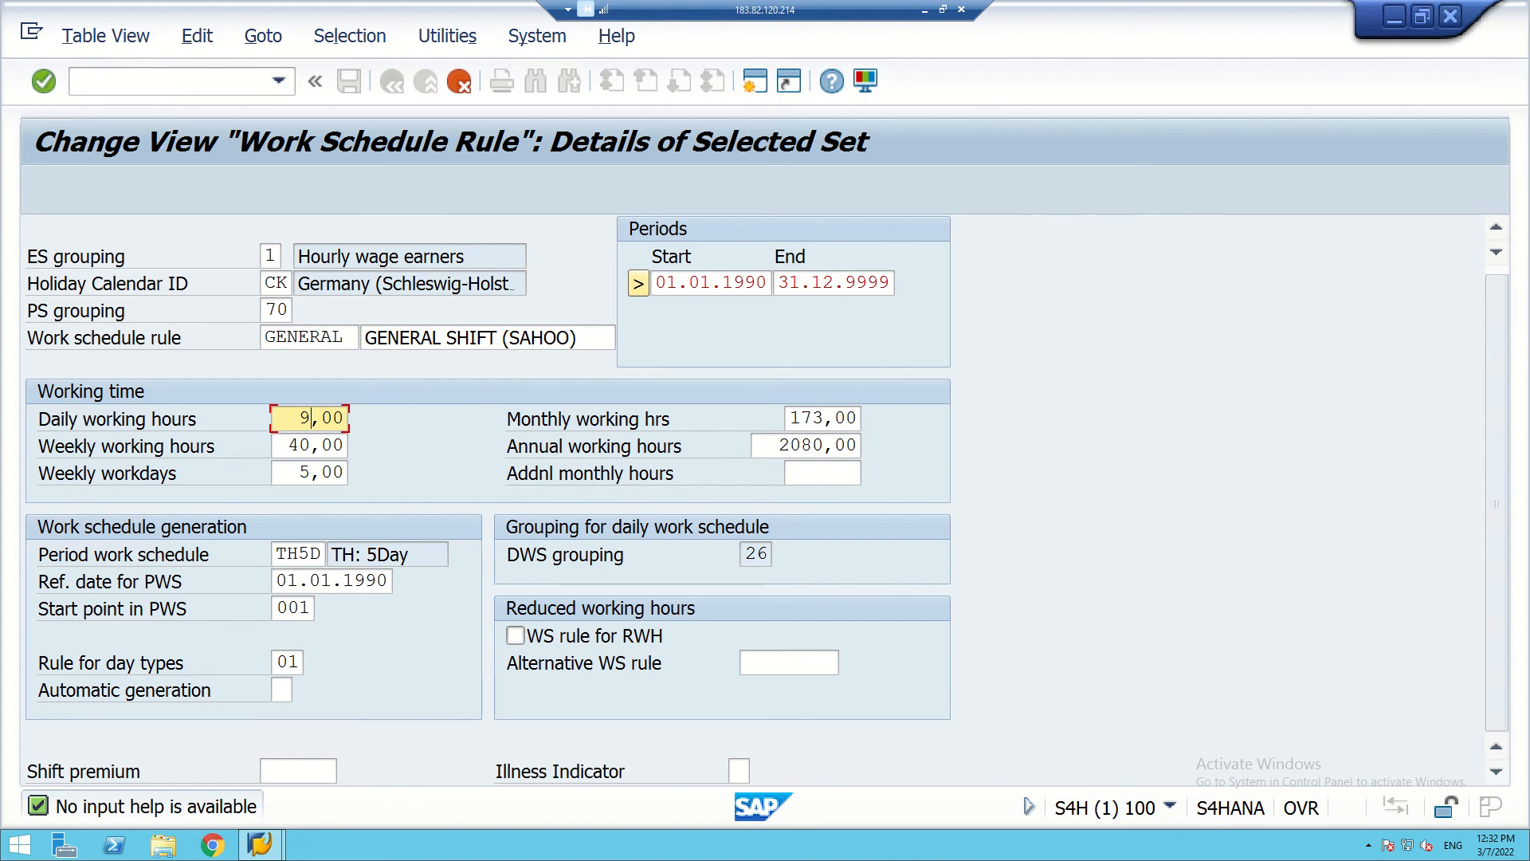
- Set the monthly working hours of the GENERAL work schedule rule to 195,00
{"action": "left_click", "coordinate": [792, 418]}
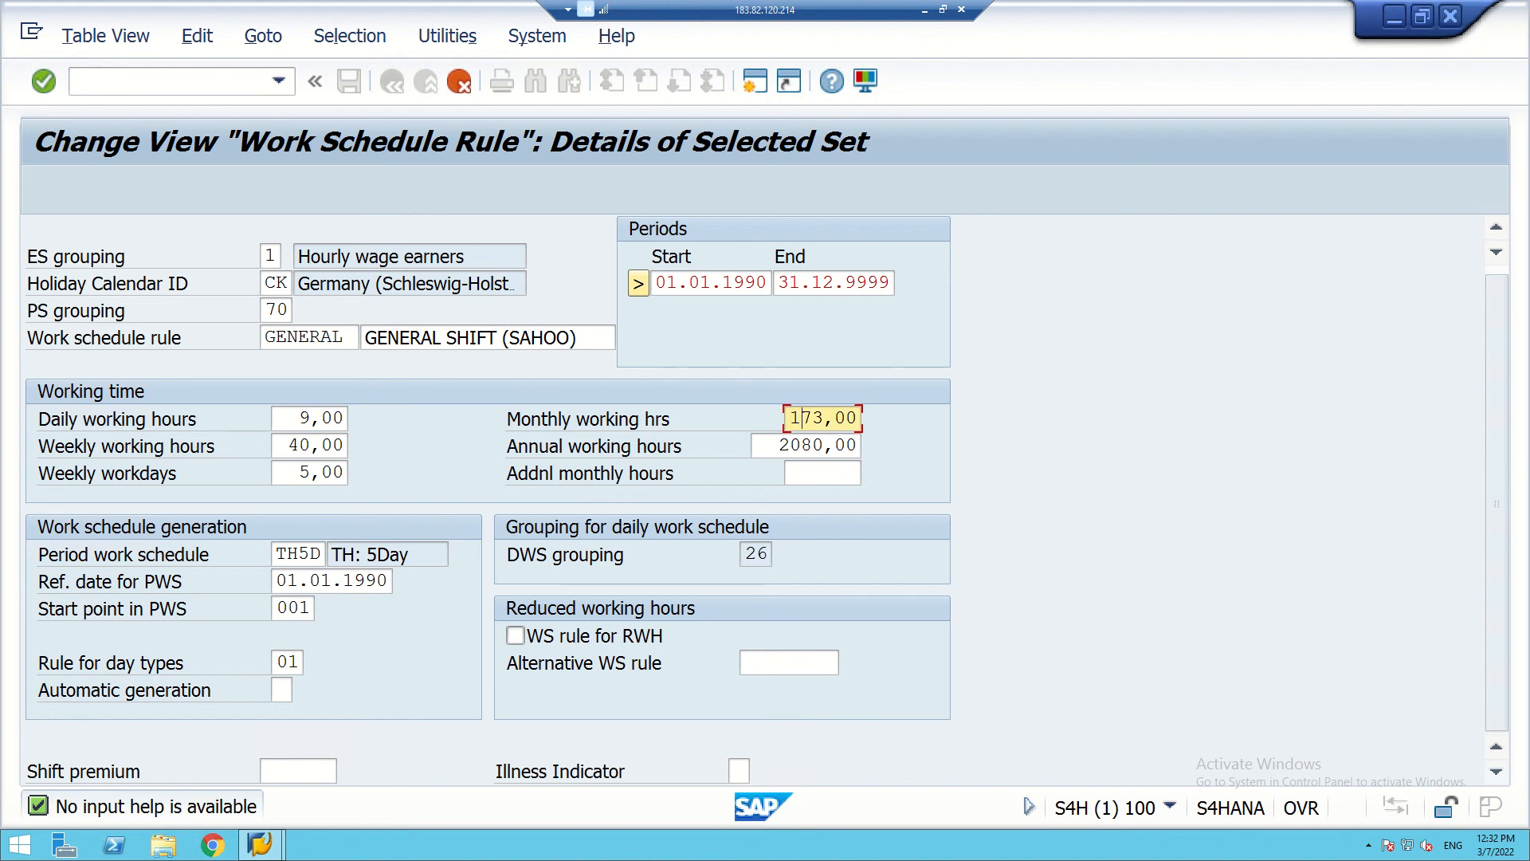
{"action": "key", "text": "Delete"}
{"action": "key", "text": "Delete"}
{"action": "type", "text": "95"}
- Set the weekly workdays value of the GENERAL work schedule rule to 45,00
{"action": "left_click", "coordinate": [301, 473]}
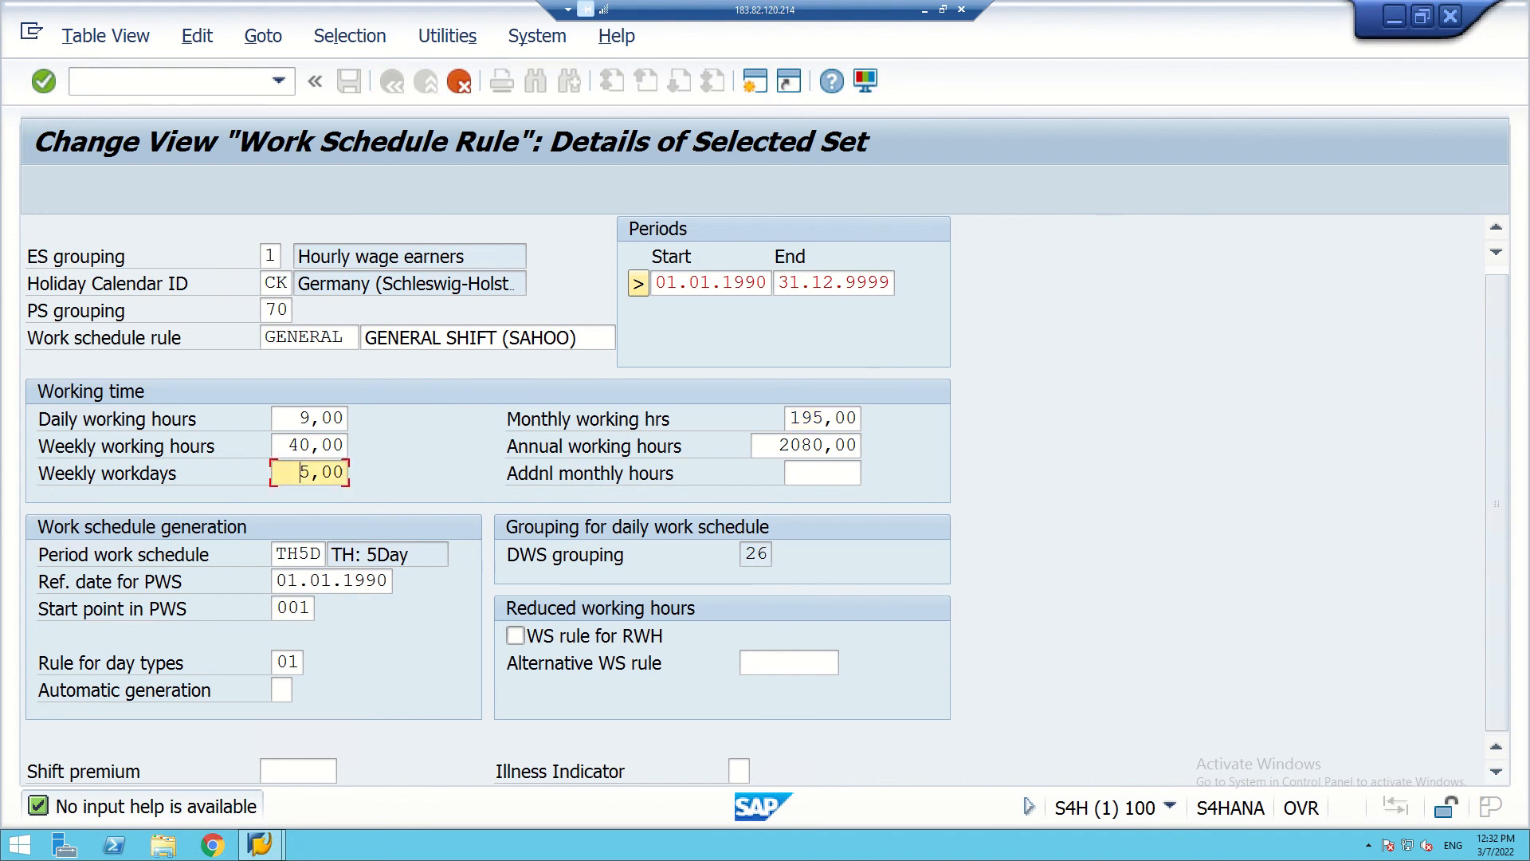
{"action": "type", "text": "5"}
{"action": "key", "text": "BackSpace"}
{"action": "type", "text": "4"}
- Set the annual working hours of the GENERAL work schedule rule to 2349,00
{"action": "left_click", "coordinate": [779, 445]}
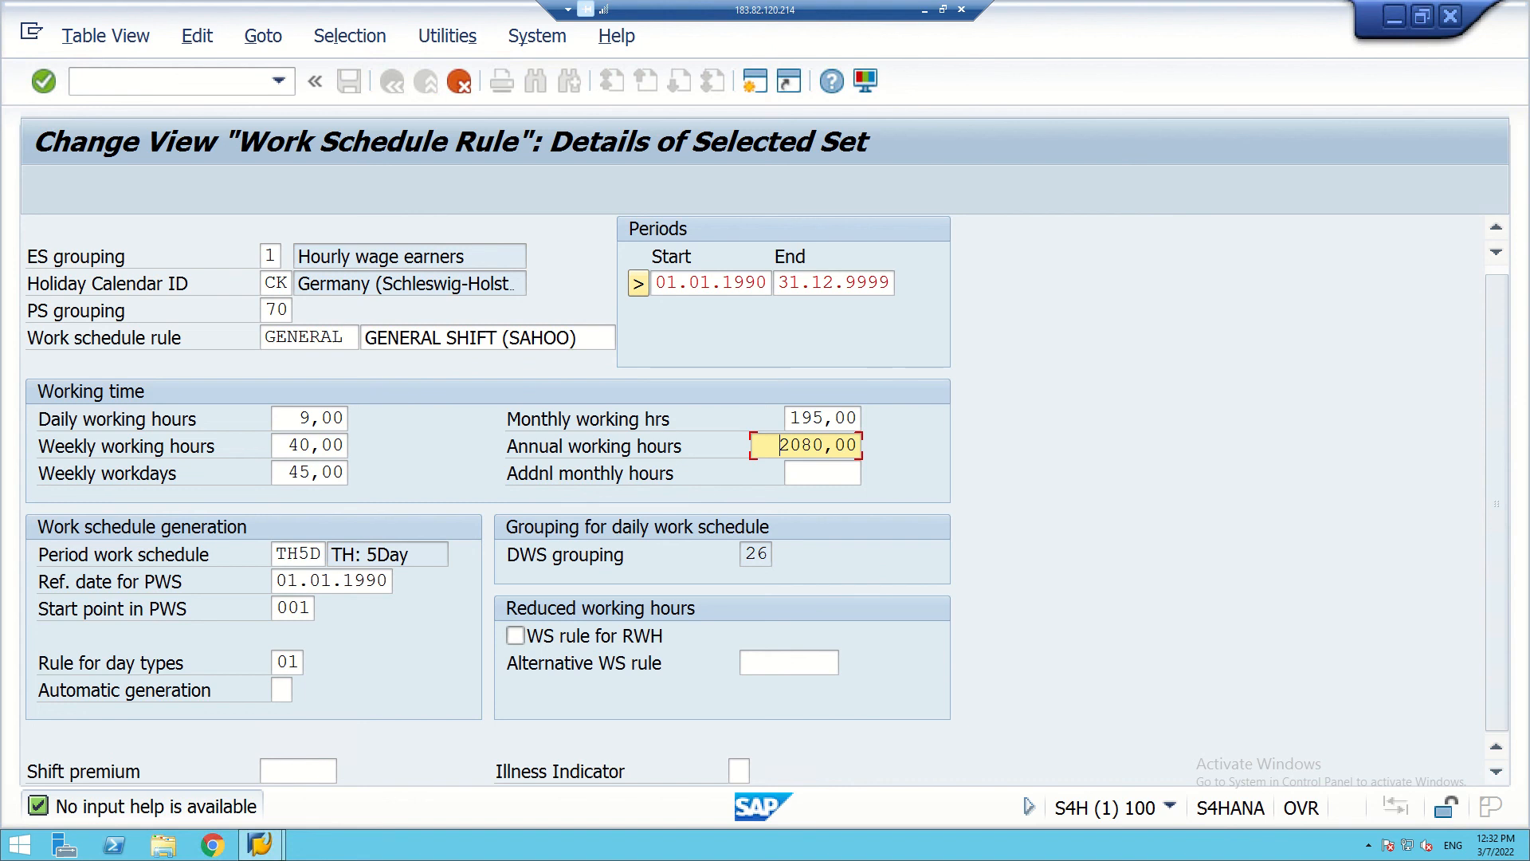
{"action": "key", "text": "Delete"}
{"action": "key", "text": "Delete"}
{"action": "key", "text": "Delete"}
{"action": "key", "text": "Delete"}
{"action": "type", "text": "2349"}
- Set the GENERAL rule's weekly working hours to 45,00 and its weekly workdays to 5,00
{"action": "left_click", "coordinate": [301, 445]}
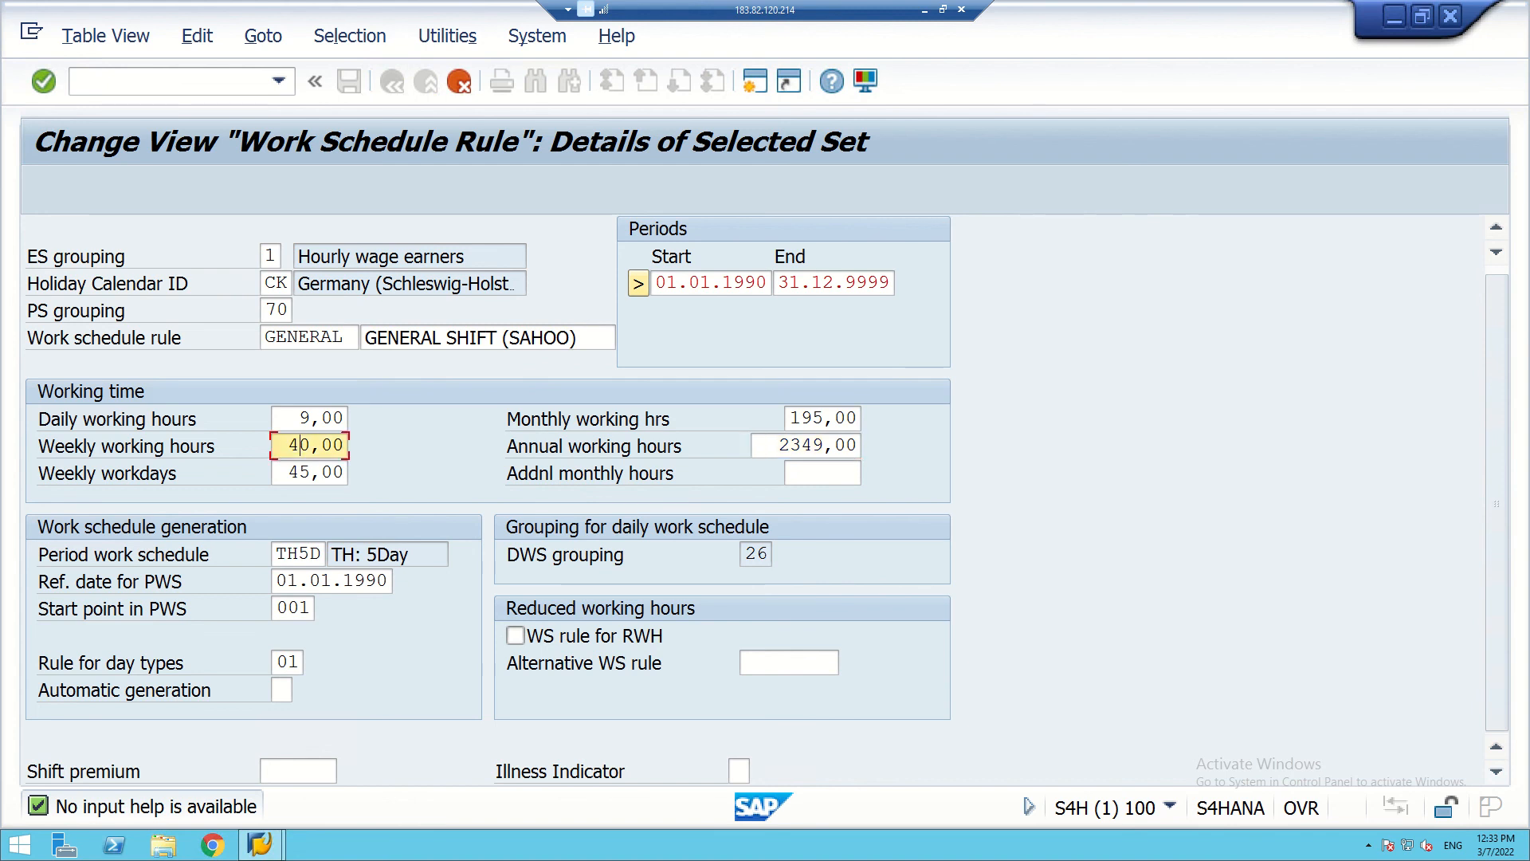
{"action": "key", "text": "Delete"}
{"action": "type", "text": "5"}
{"action": "left_click", "coordinate": [300, 472]}
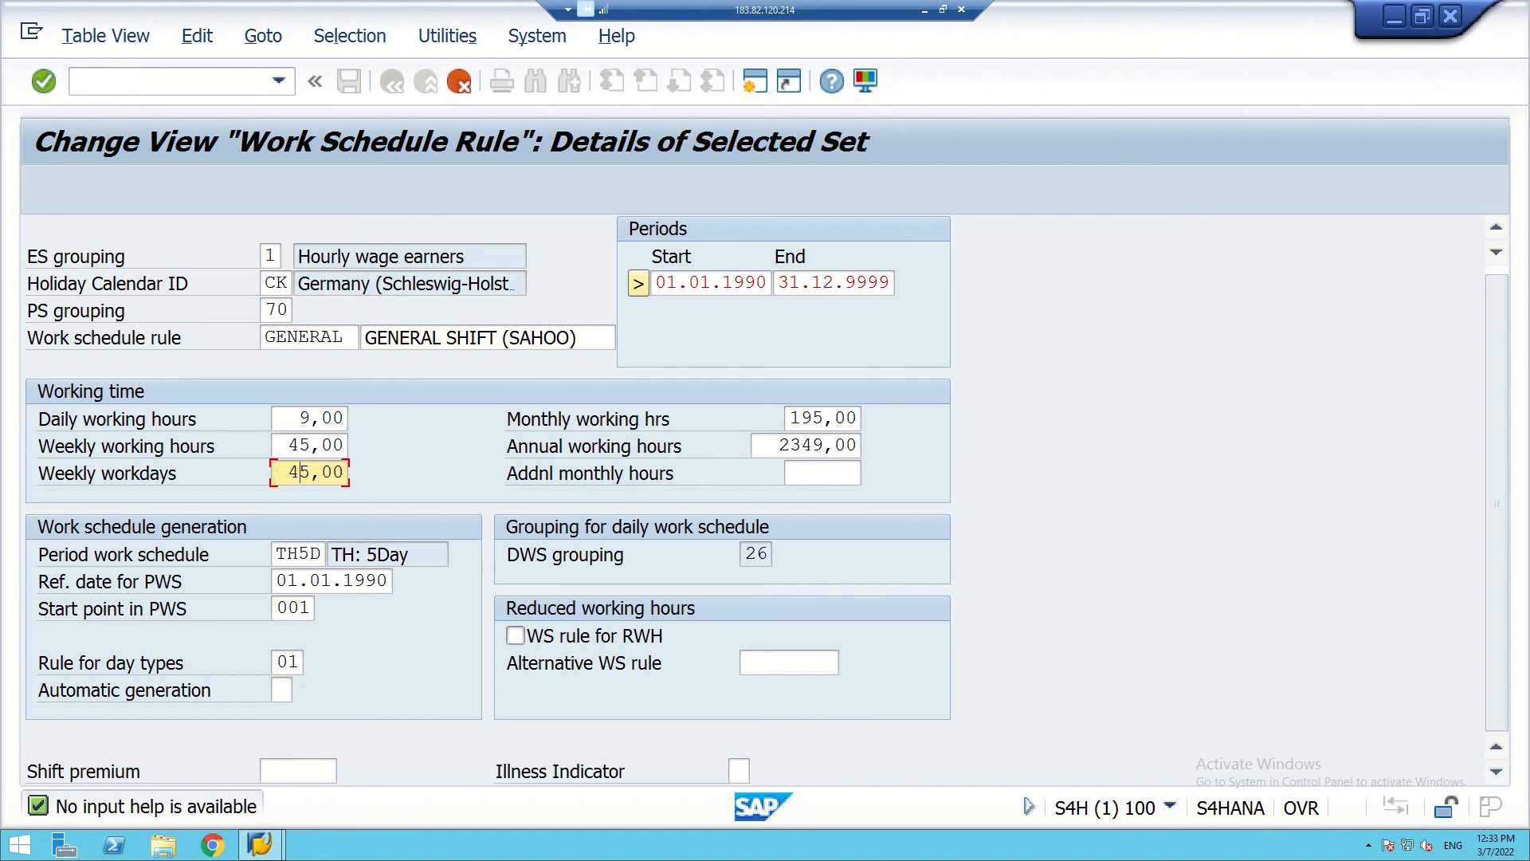
{"action": "key", "text": "BackSpace"}
{"action": "key", "text": "Return"}
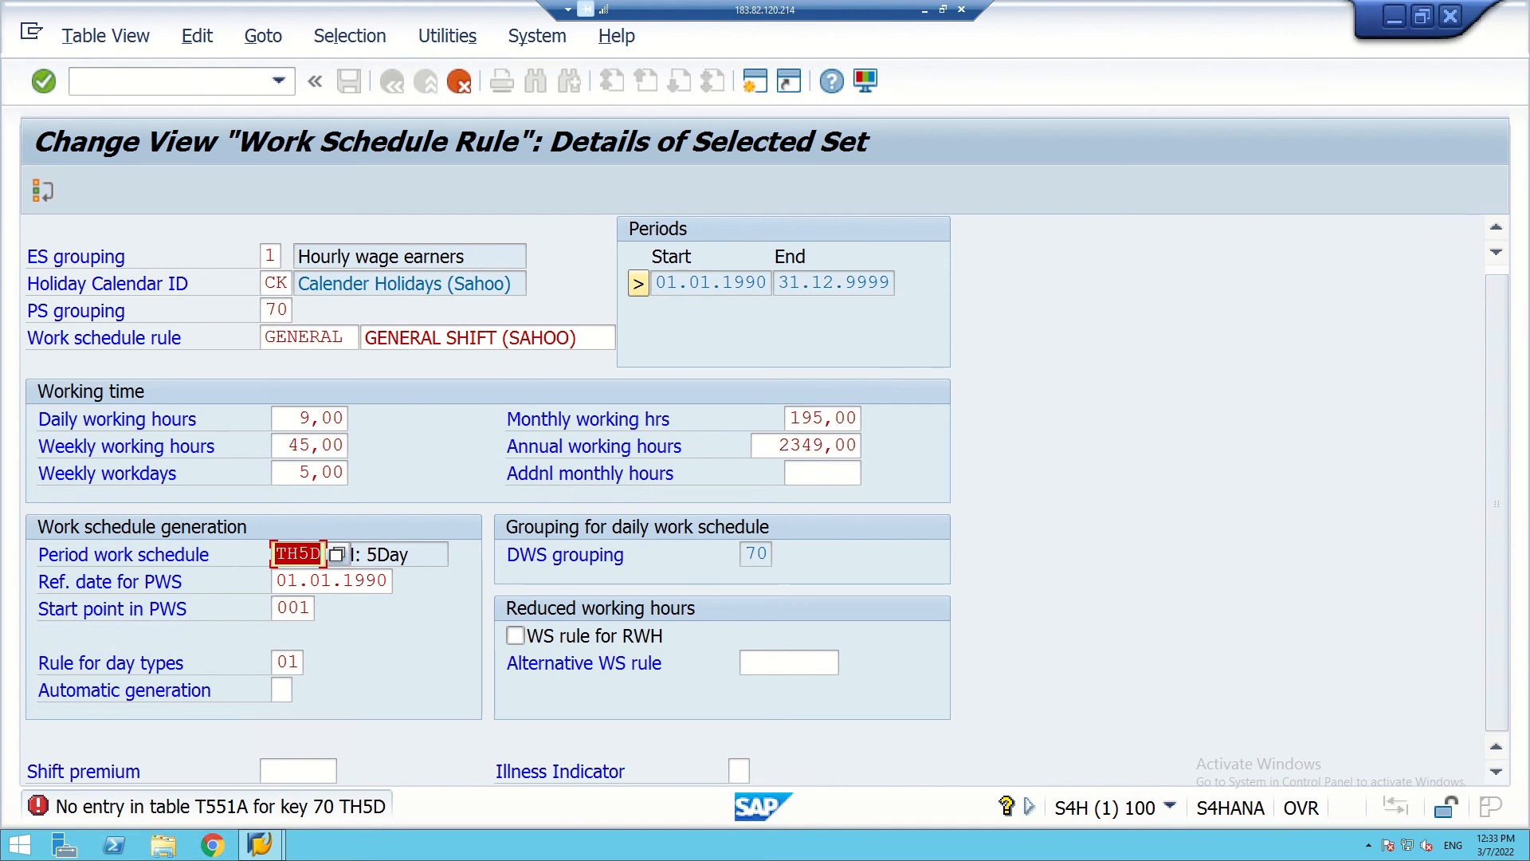
- Choose GEN as the GENERAL rule's period work schedule and confirm the copied entry
{"action": "key", "text": "F4"}
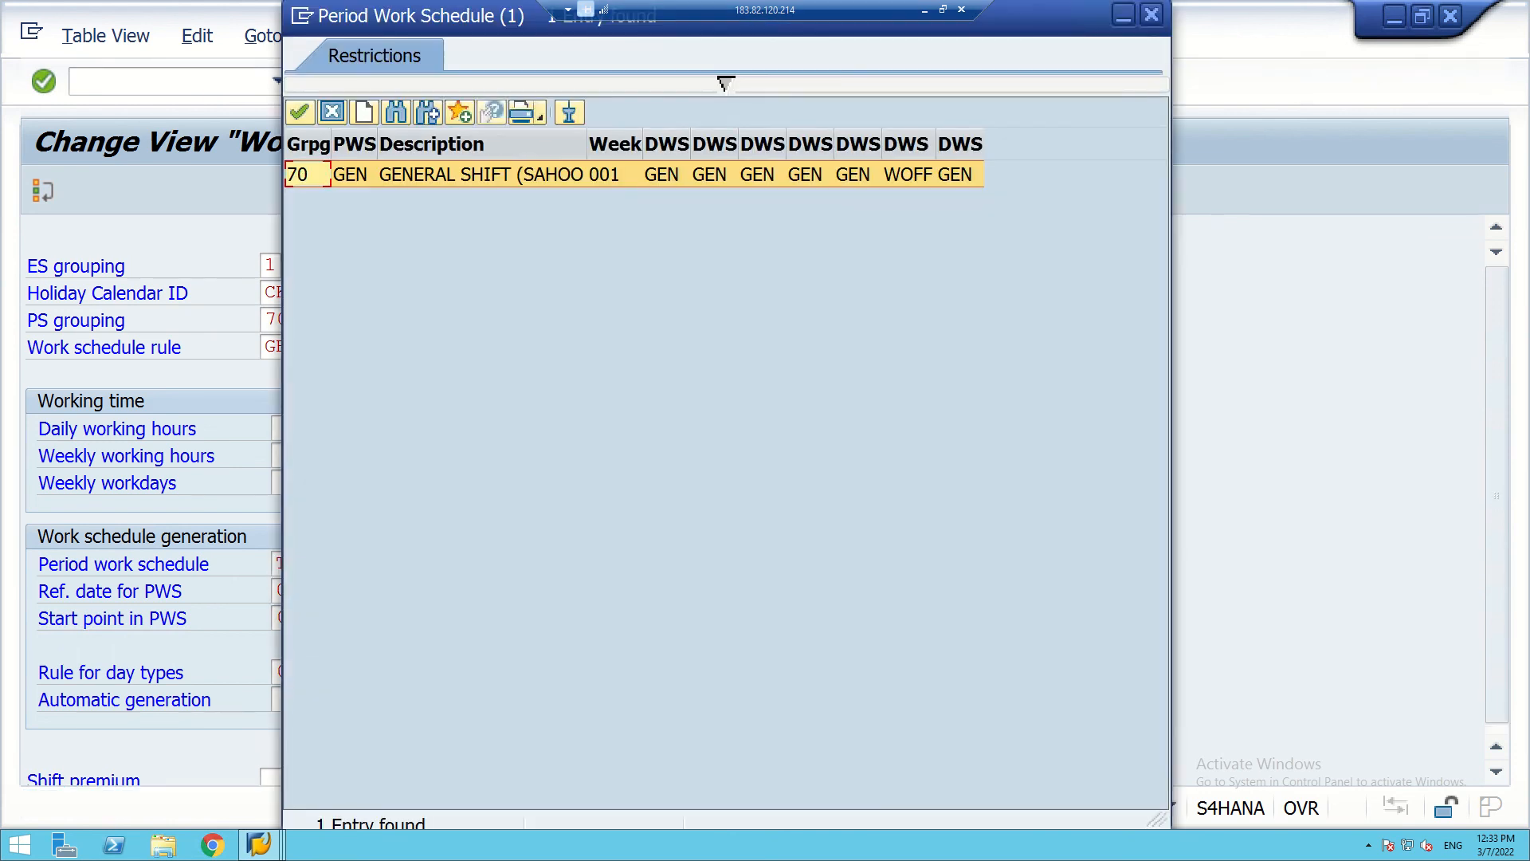
{"action": "key", "text": "Return"}
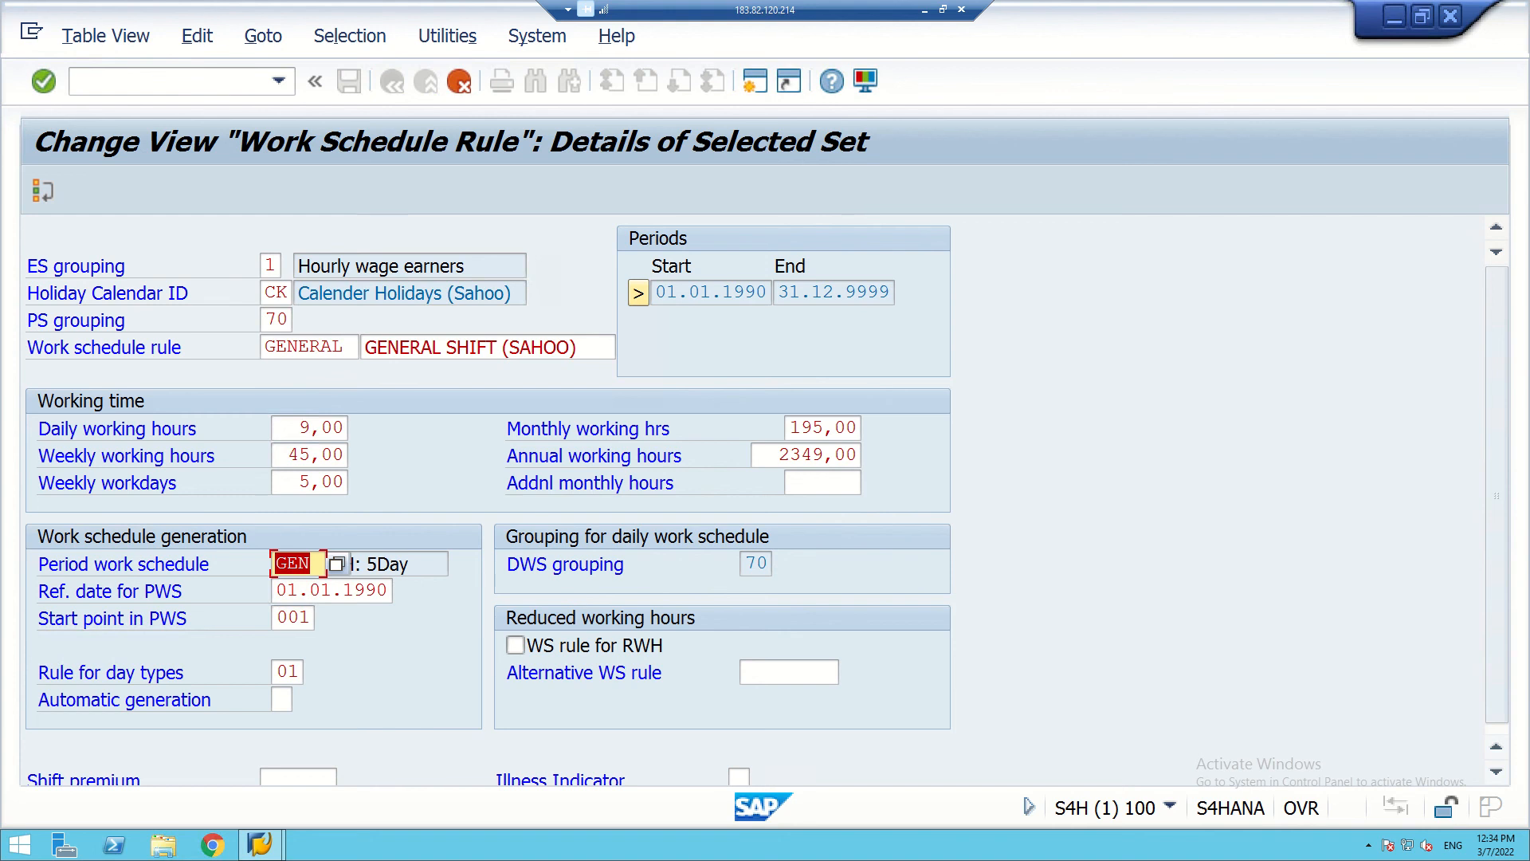
{"action": "key", "text": "Return"}
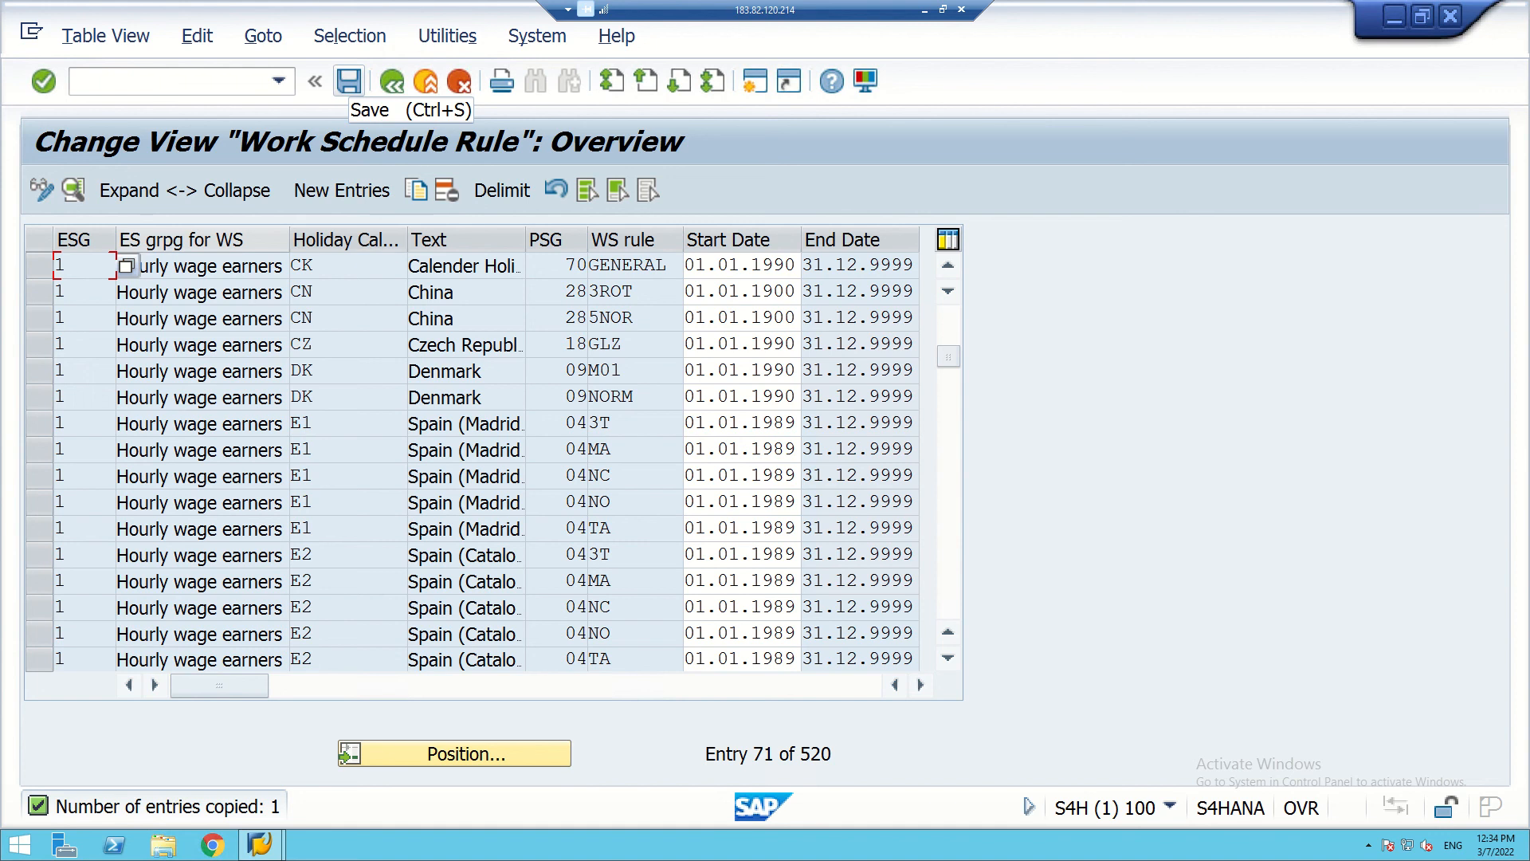
- Look through the work schedule rule overview for the grouping 70 entry, including the entries from ES grouping 7 onwards
{"action": "scroll", "coordinate": [478, 462], "scroll_direction": "down", "scroll_amount": 5}
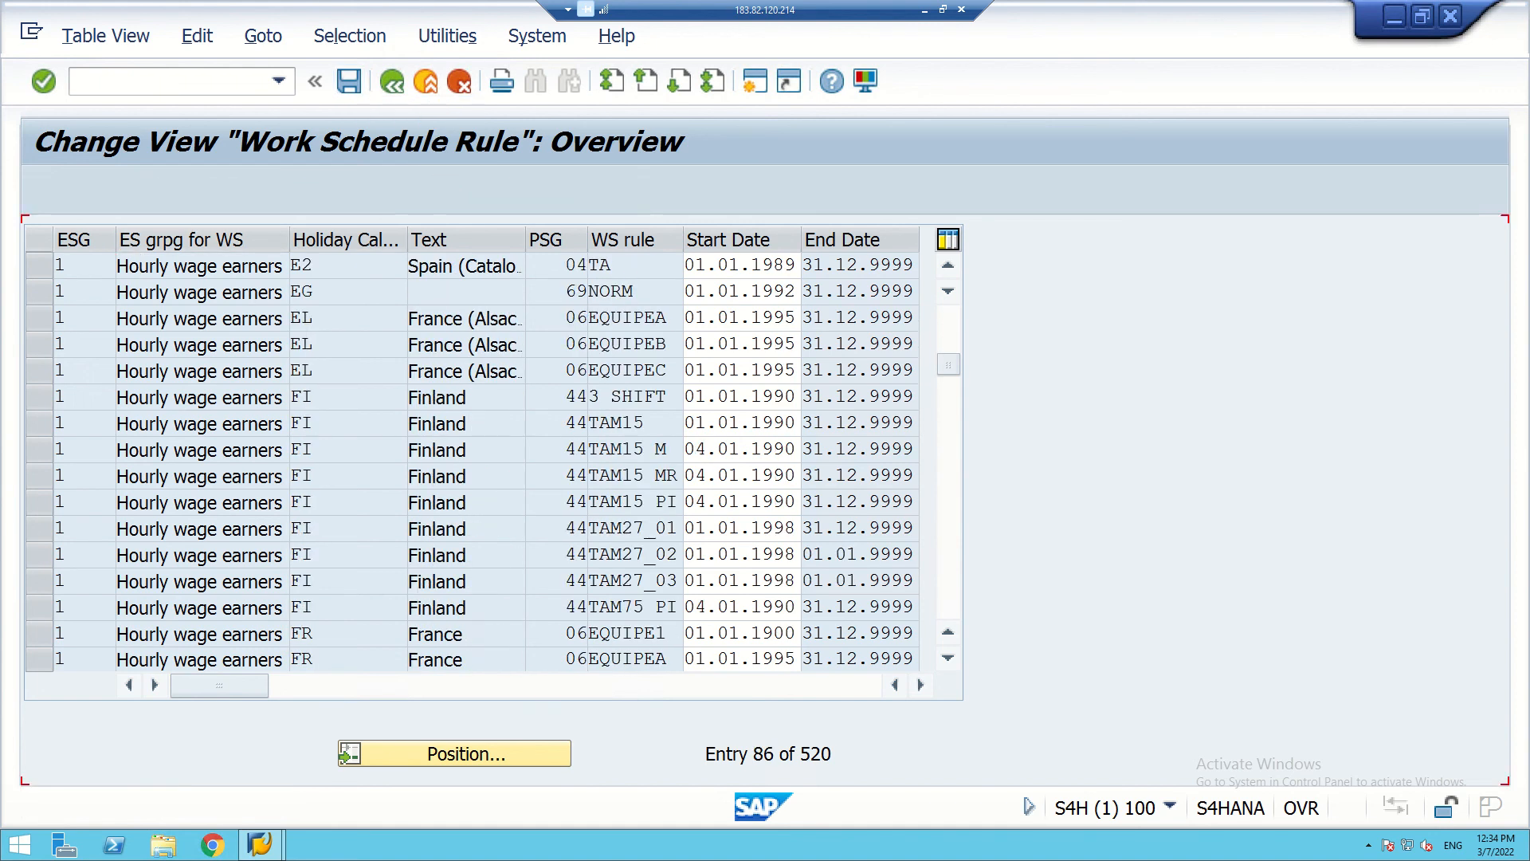
{"action": "scroll", "coordinate": [126, 266], "scroll_direction": "down", "scroll_amount": 11}
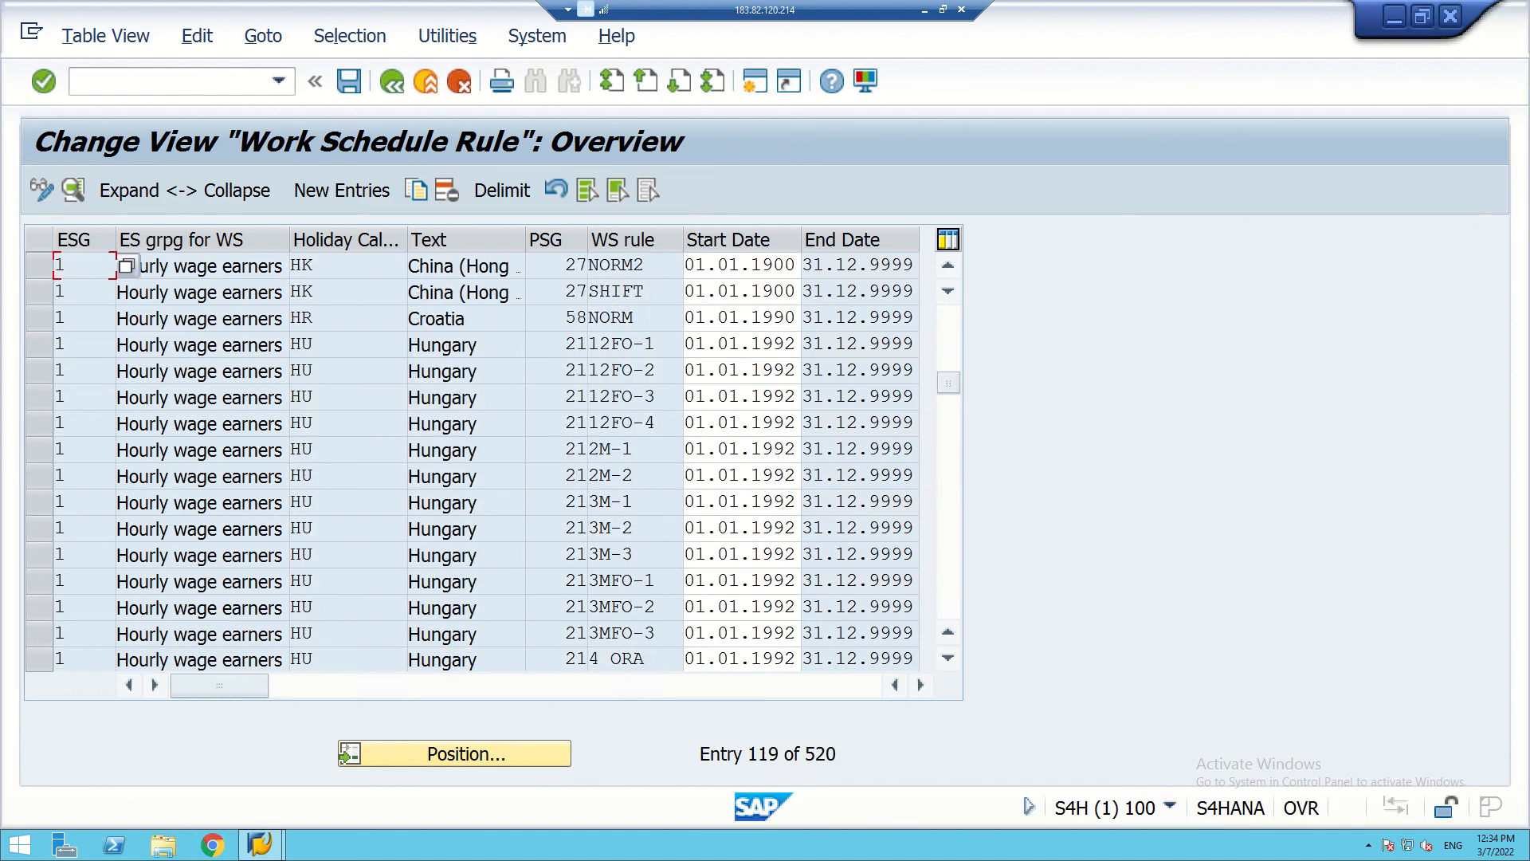
{"action": "scroll", "coordinate": [126, 265], "scroll_direction": "down", "scroll_amount": 20}
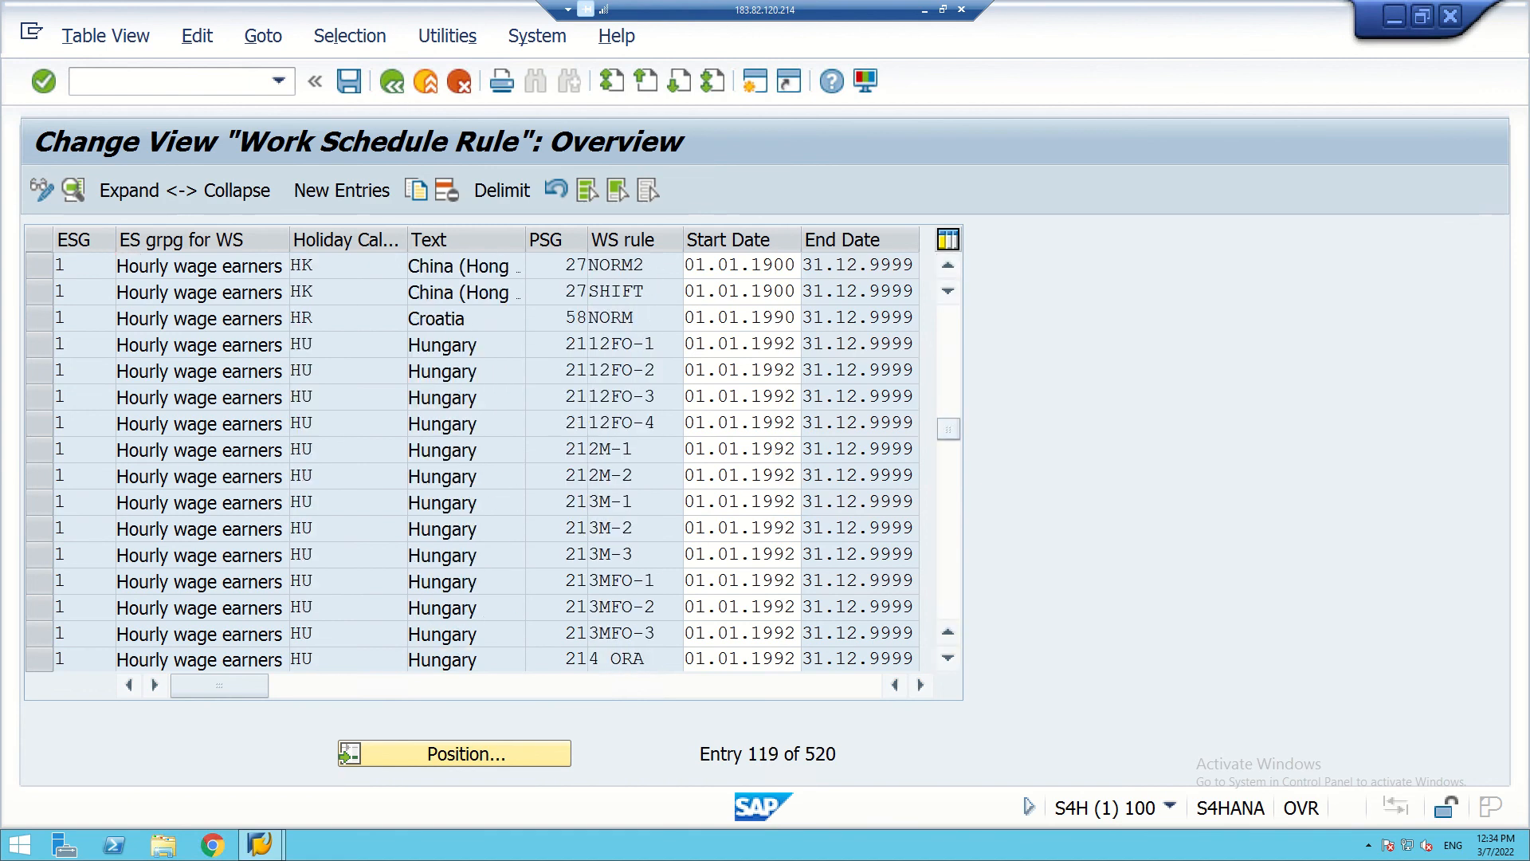
{"action": "left_click", "coordinate": [454, 753]}
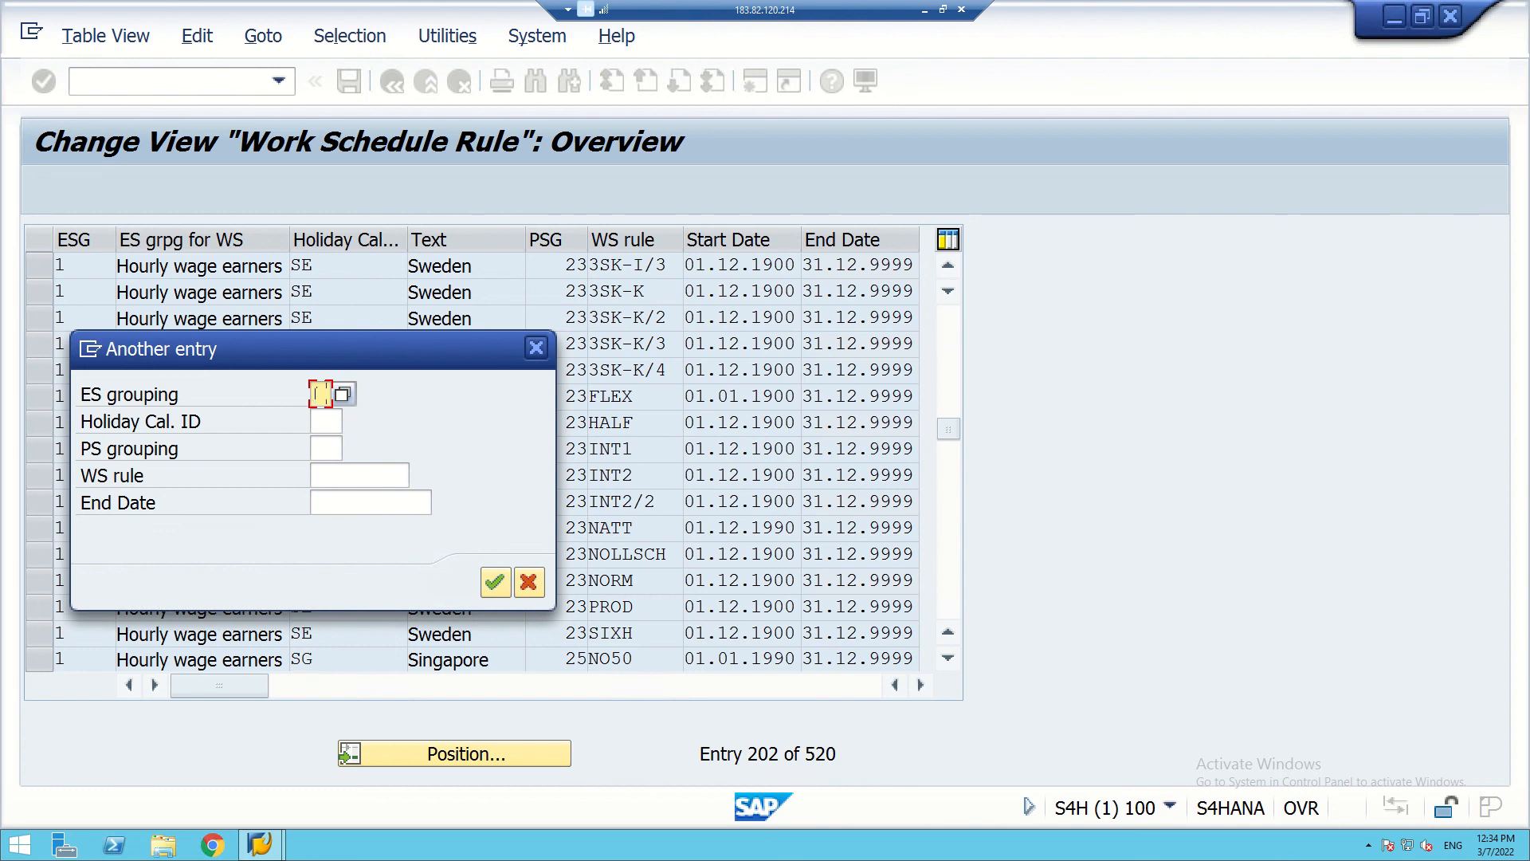
{"action": "type", "text": "7"}
{"action": "key", "text": "Return"}
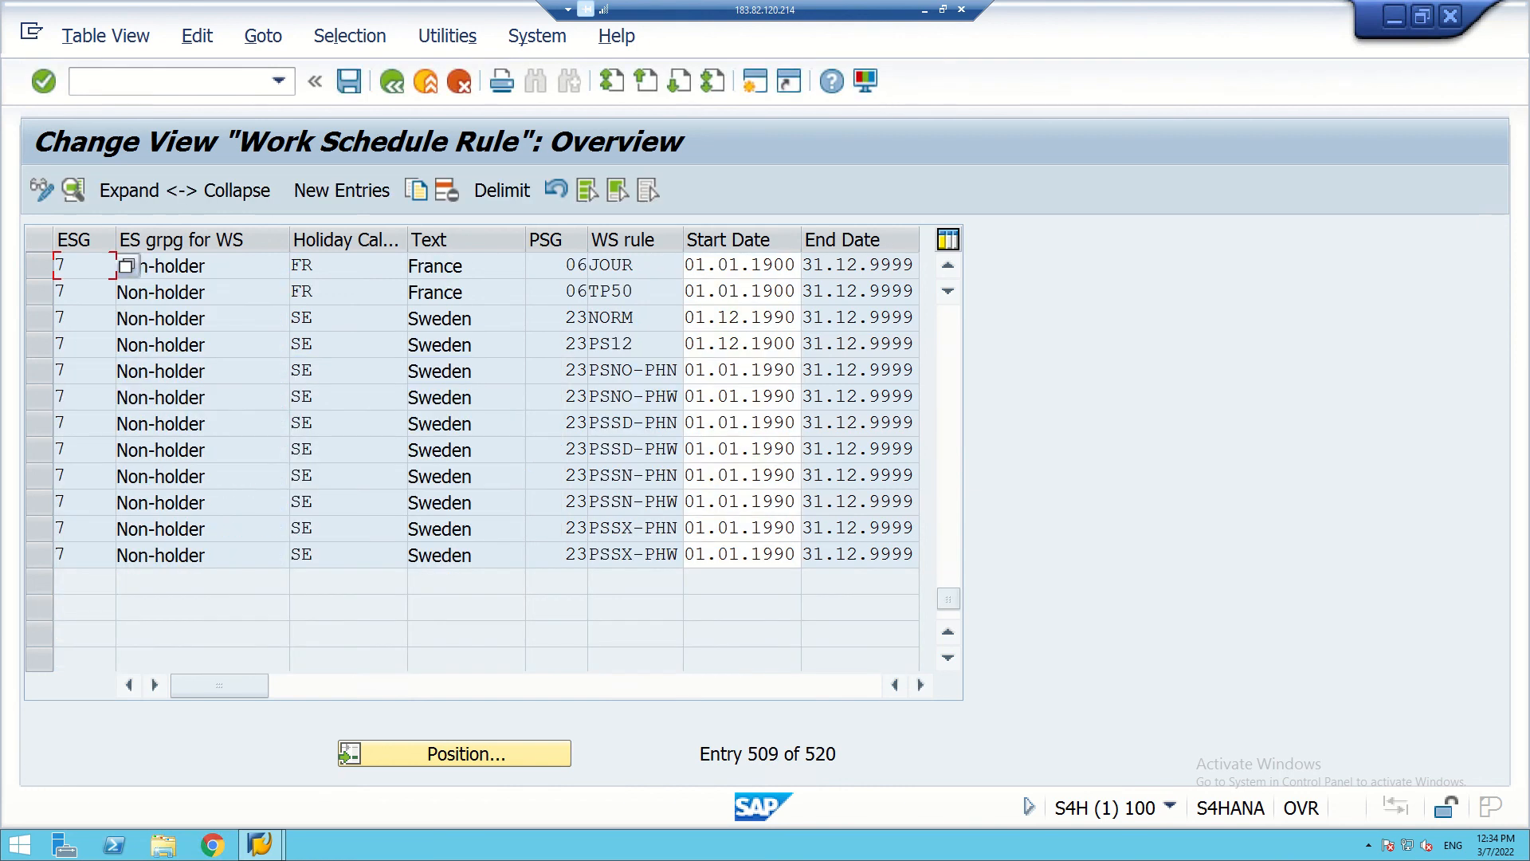
{"action": "scroll", "coordinate": [470, 447], "scroll_direction": "down", "scroll_amount": 4}
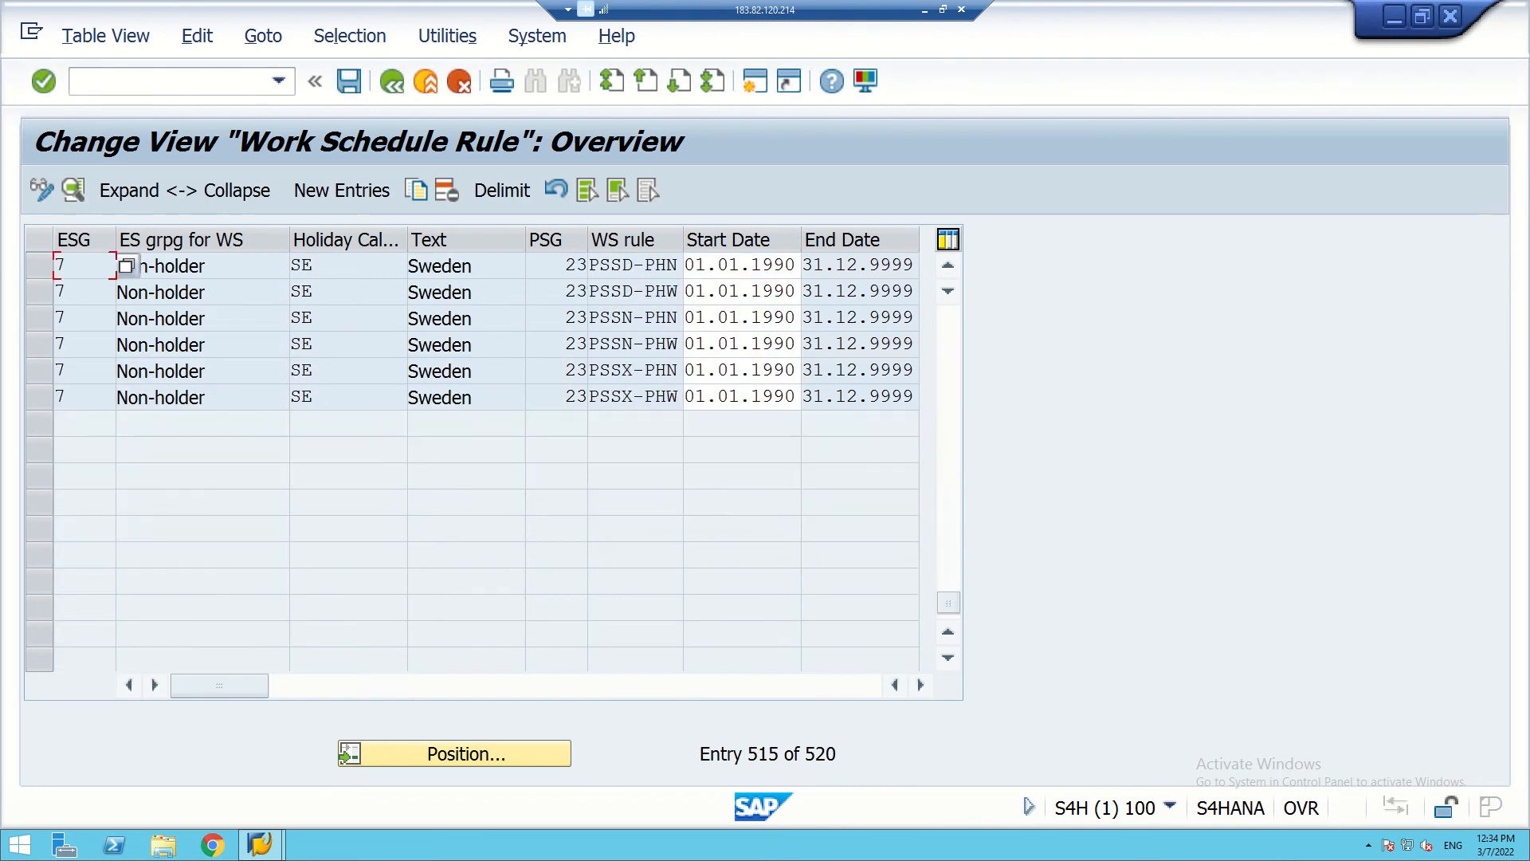
{"action": "scroll", "coordinate": [470, 446], "scroll_direction": "up", "scroll_amount": 7}
{"action": "scroll", "coordinate": [126, 359], "scroll_direction": "up", "scroll_amount": 10}
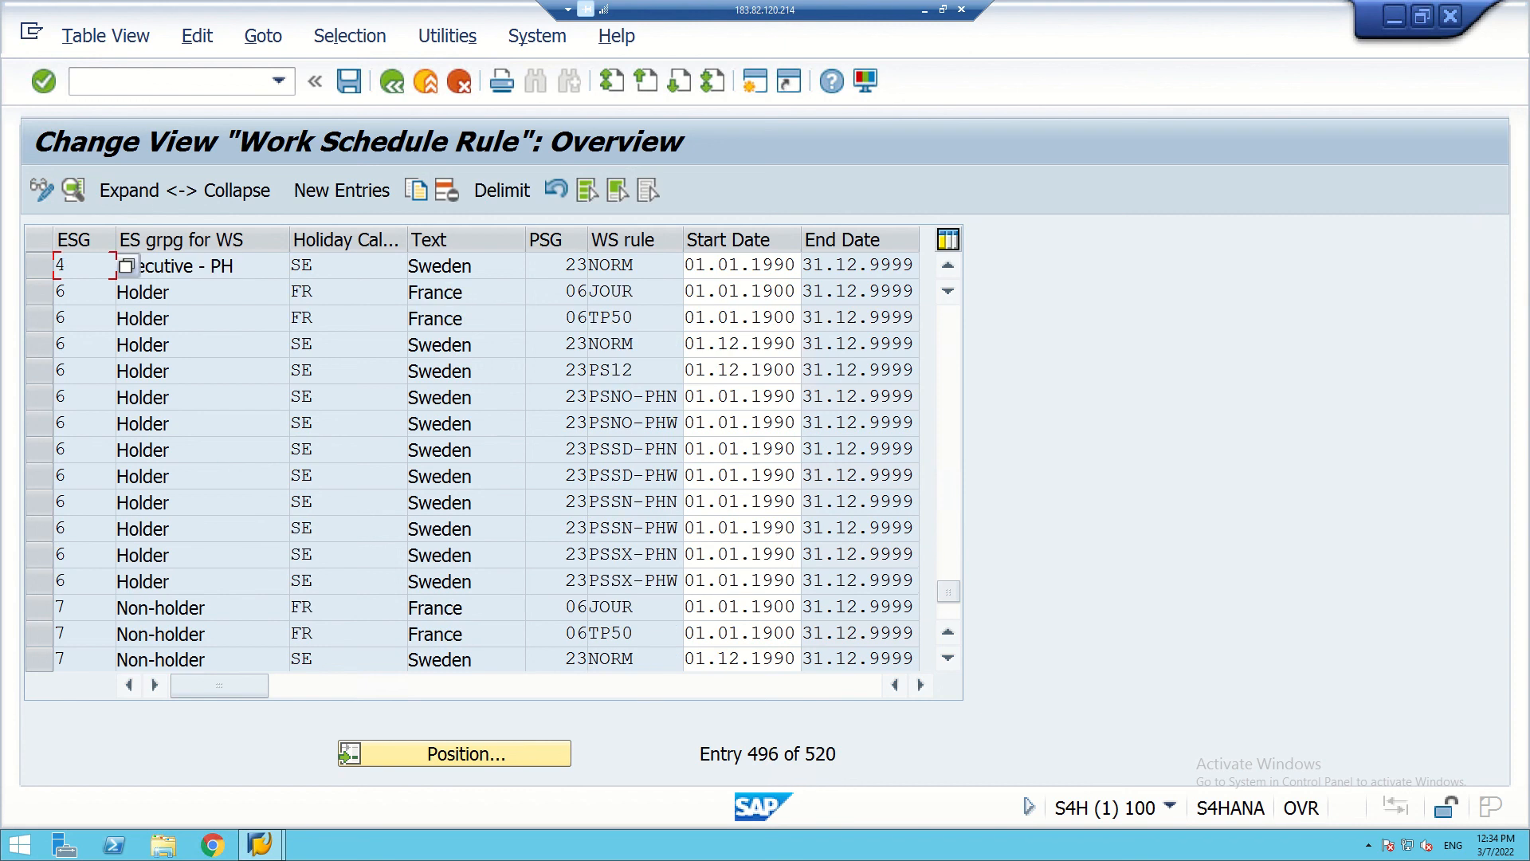
{"action": "scroll", "coordinate": [126, 266], "scroll_direction": "up", "scroll_amount": 1}
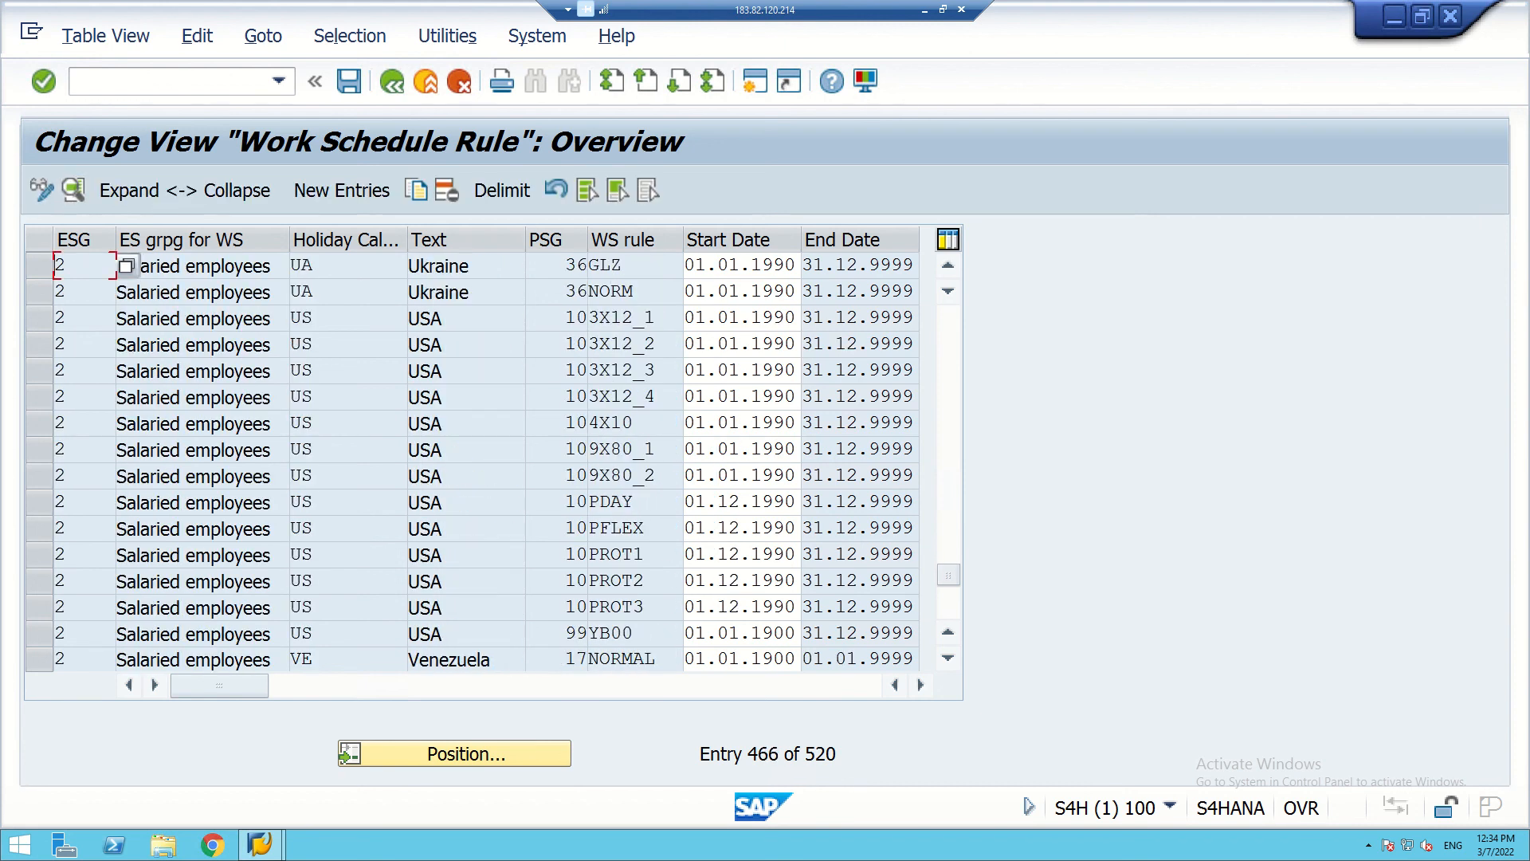
{"action": "scroll", "coordinate": [126, 265], "scroll_direction": "up", "scroll_amount": 3}
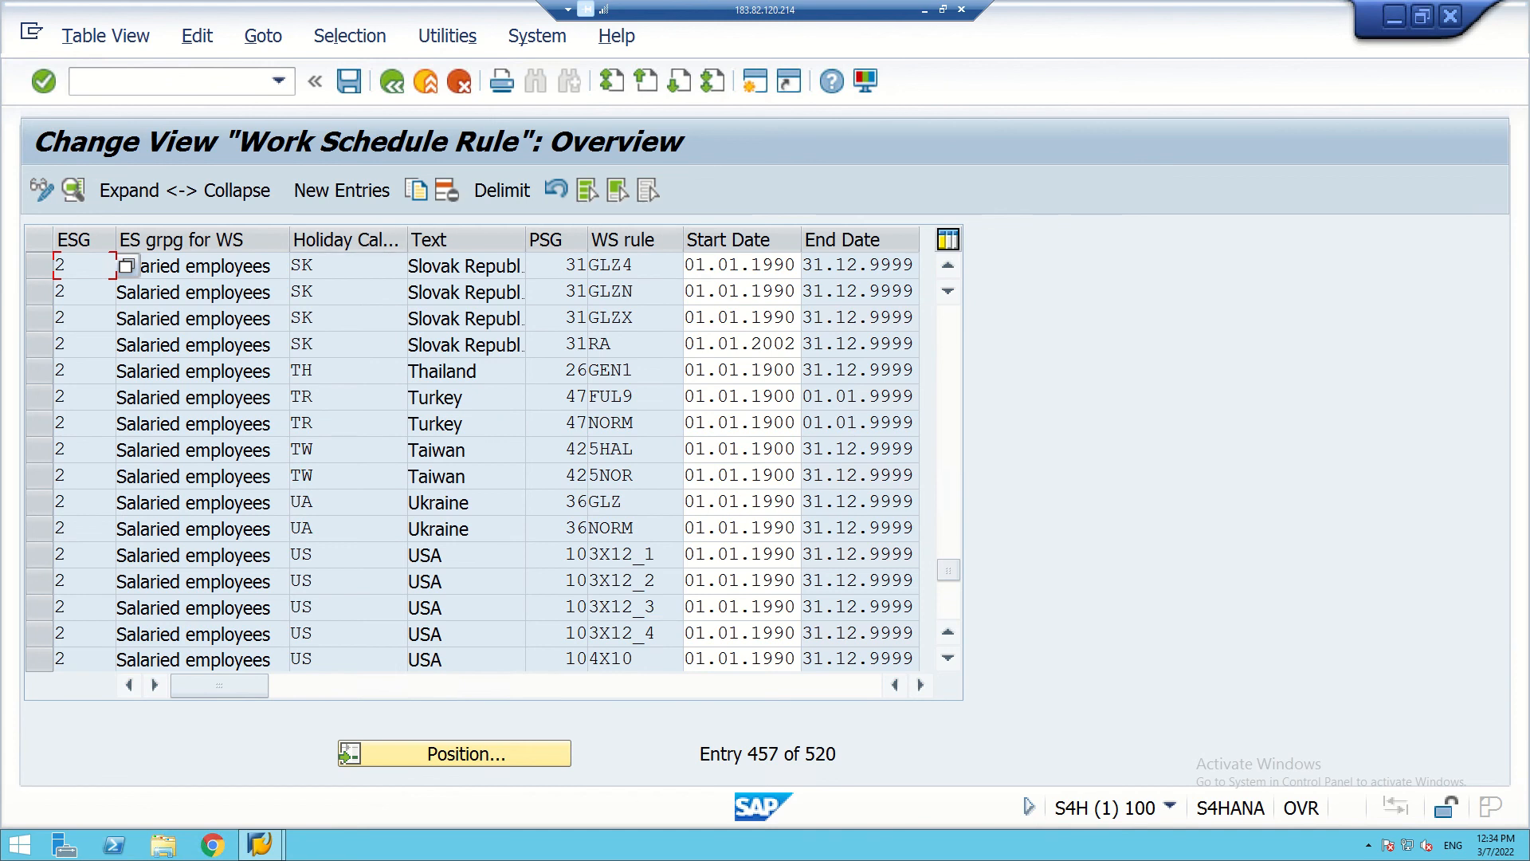
- Reposition the work schedule rule overview using 70 as the WS rule
{"action": "left_click", "coordinate": [467, 753]}
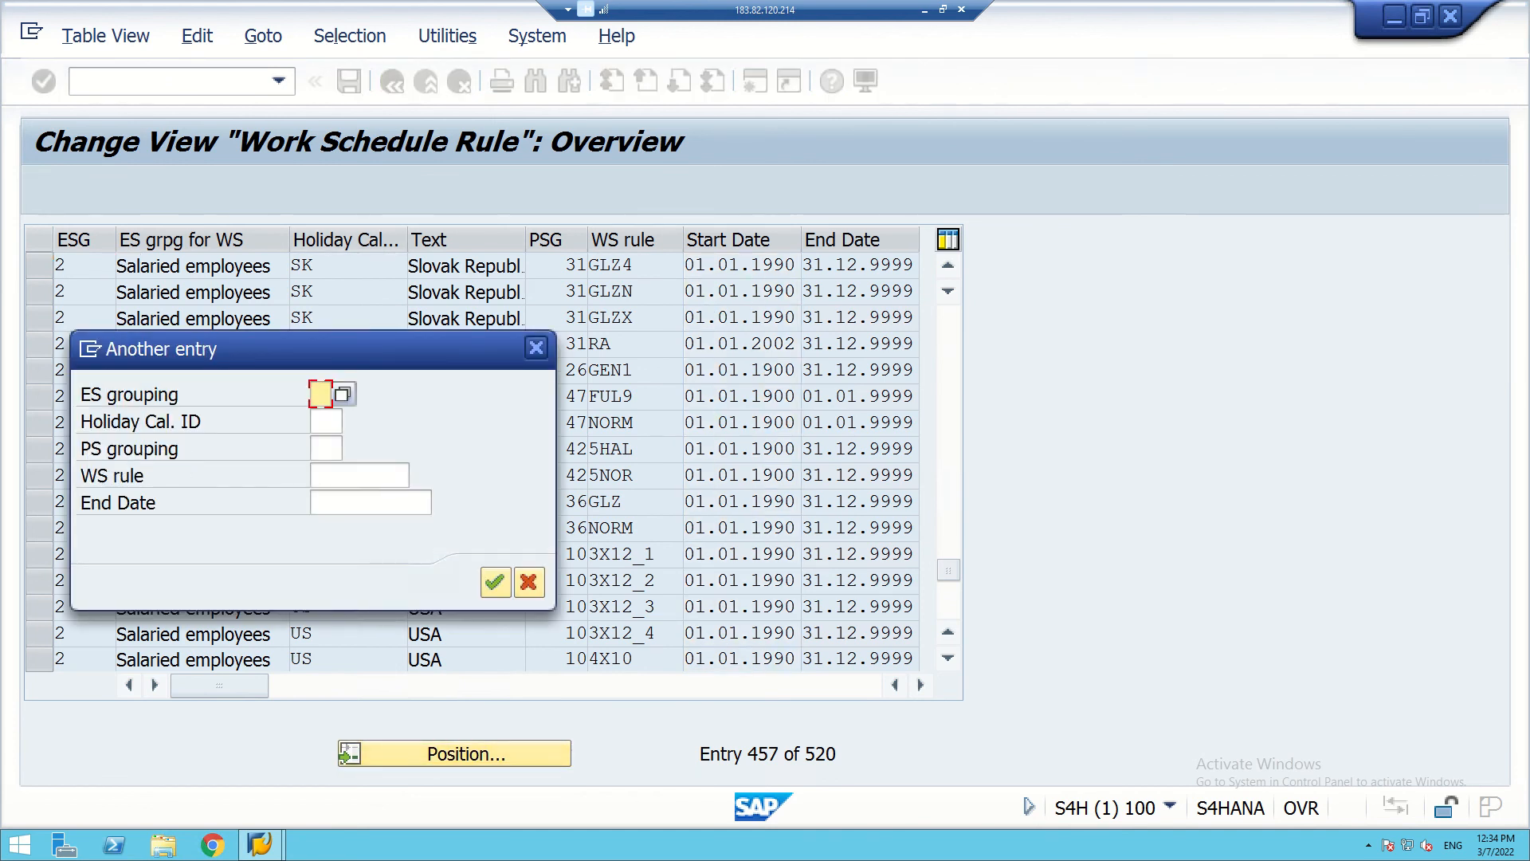
{"action": "left_click", "coordinate": [354, 476]}
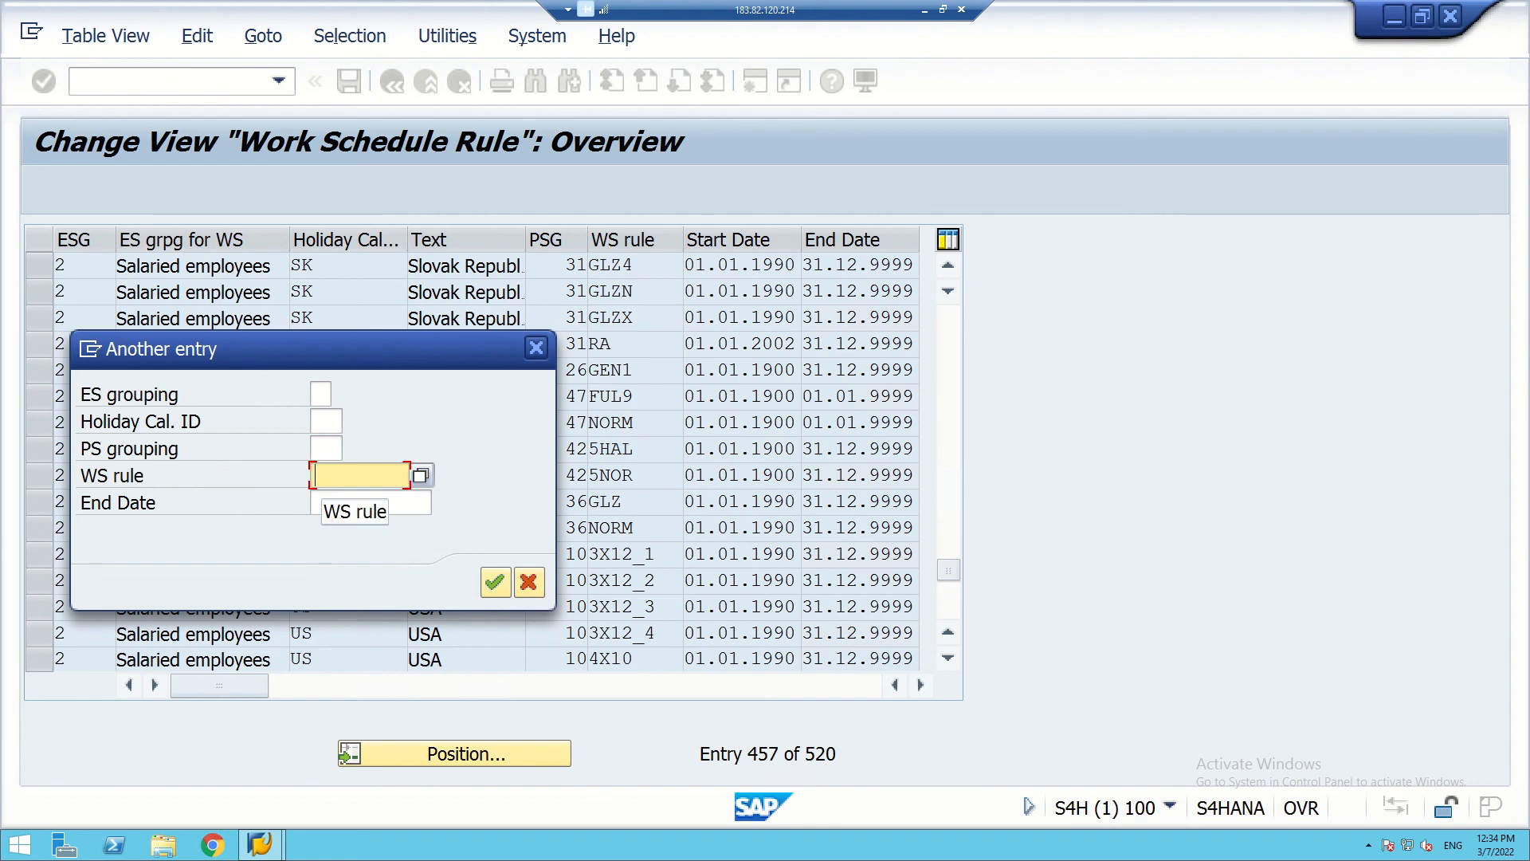
{"action": "type", "text": "70"}
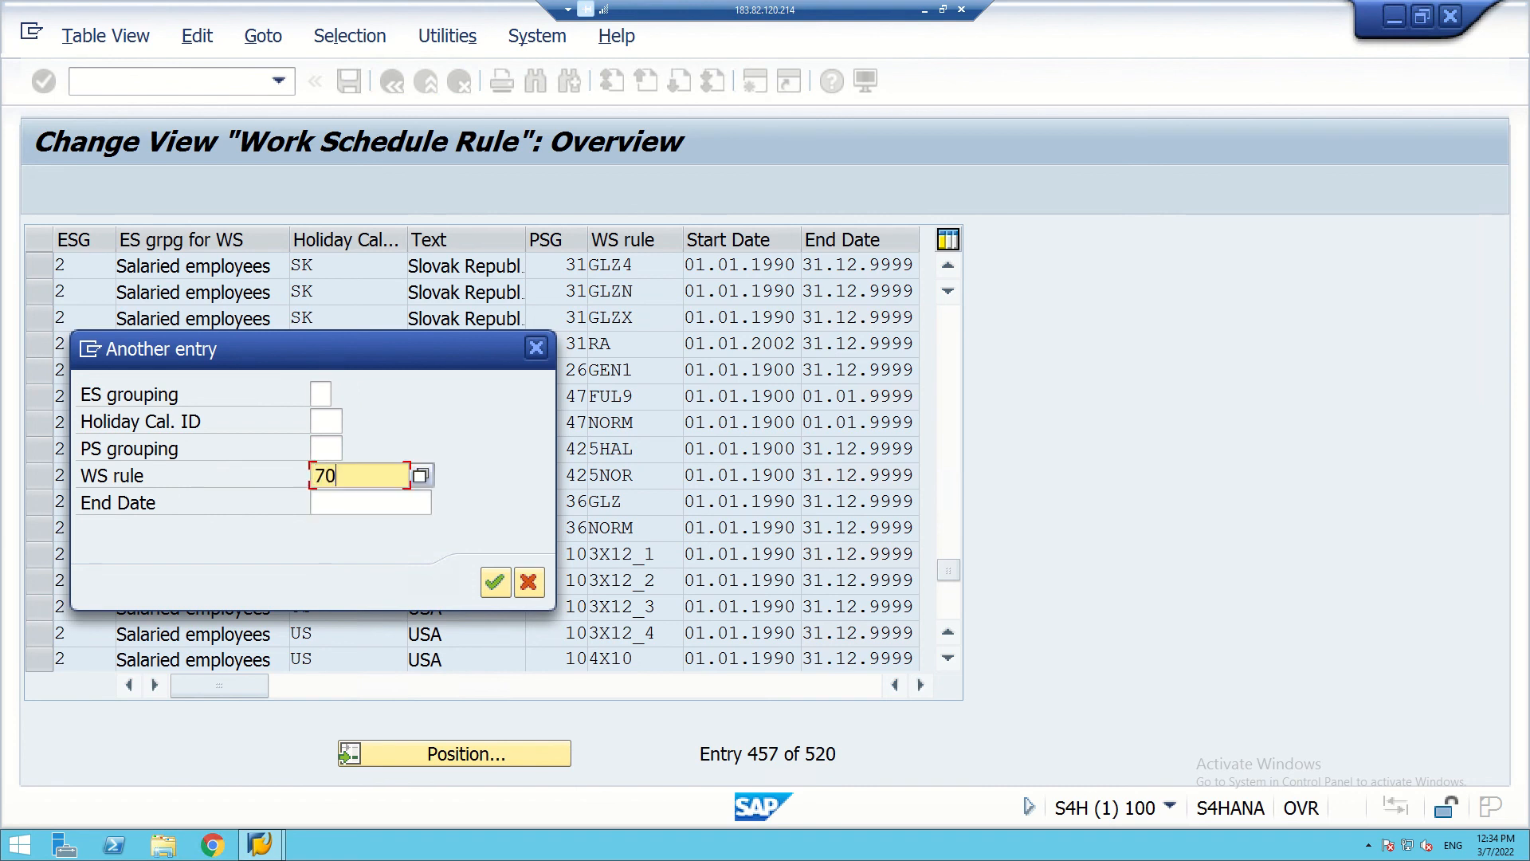
{"action": "key", "text": "Return"}
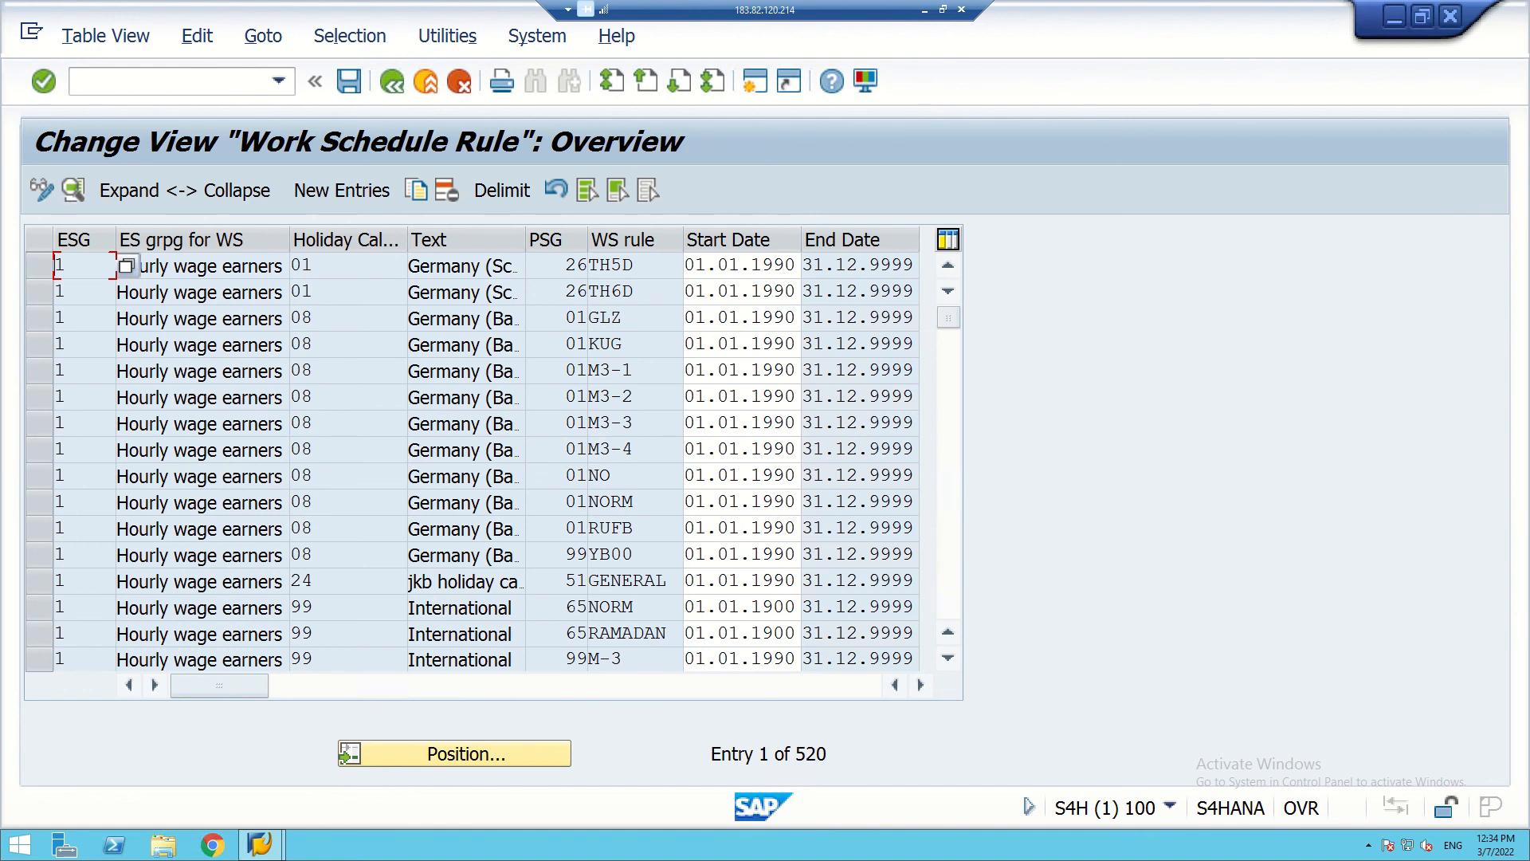
- View the details of the TH5D work schedule rule for PS grouping 26 and return to the overview
{"action": "key", "text": "F2"}
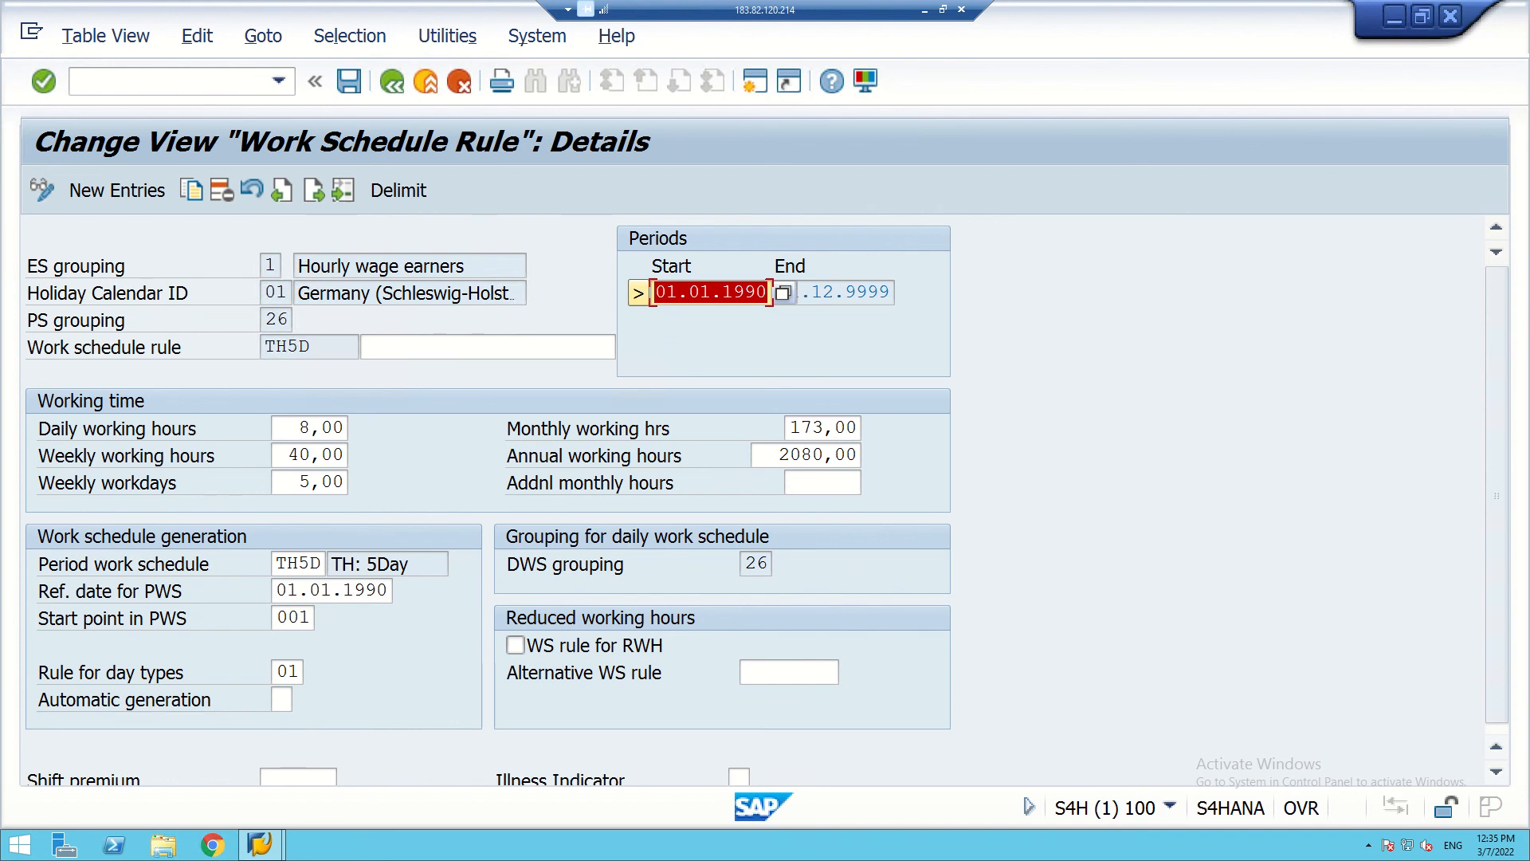
{"action": "scroll", "coordinate": [765, 501], "scroll_direction": "down", "scroll_amount": 1}
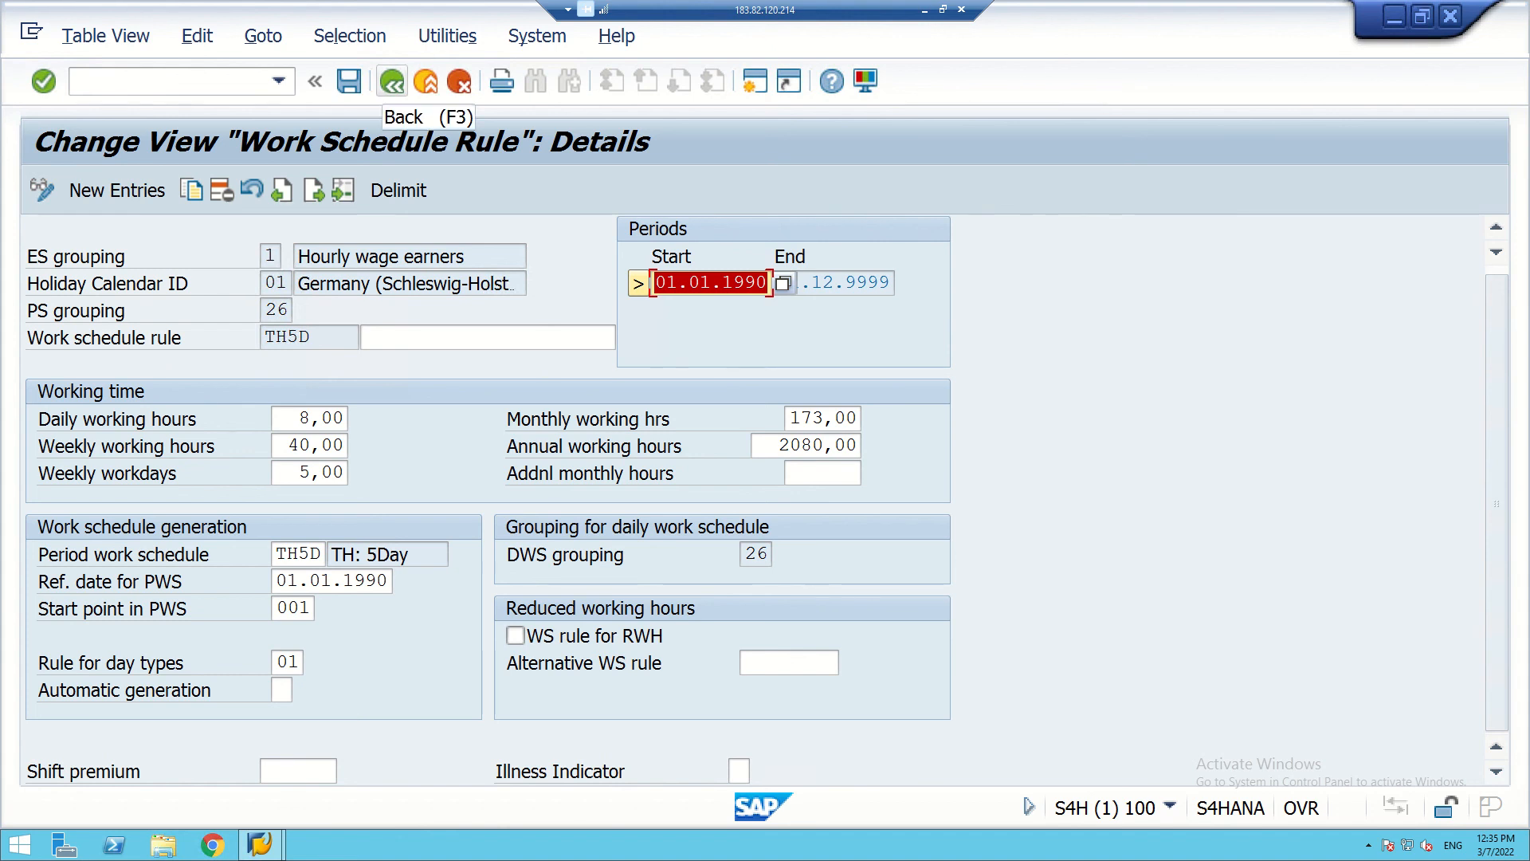
{"action": "left_click", "coordinate": [392, 80]}
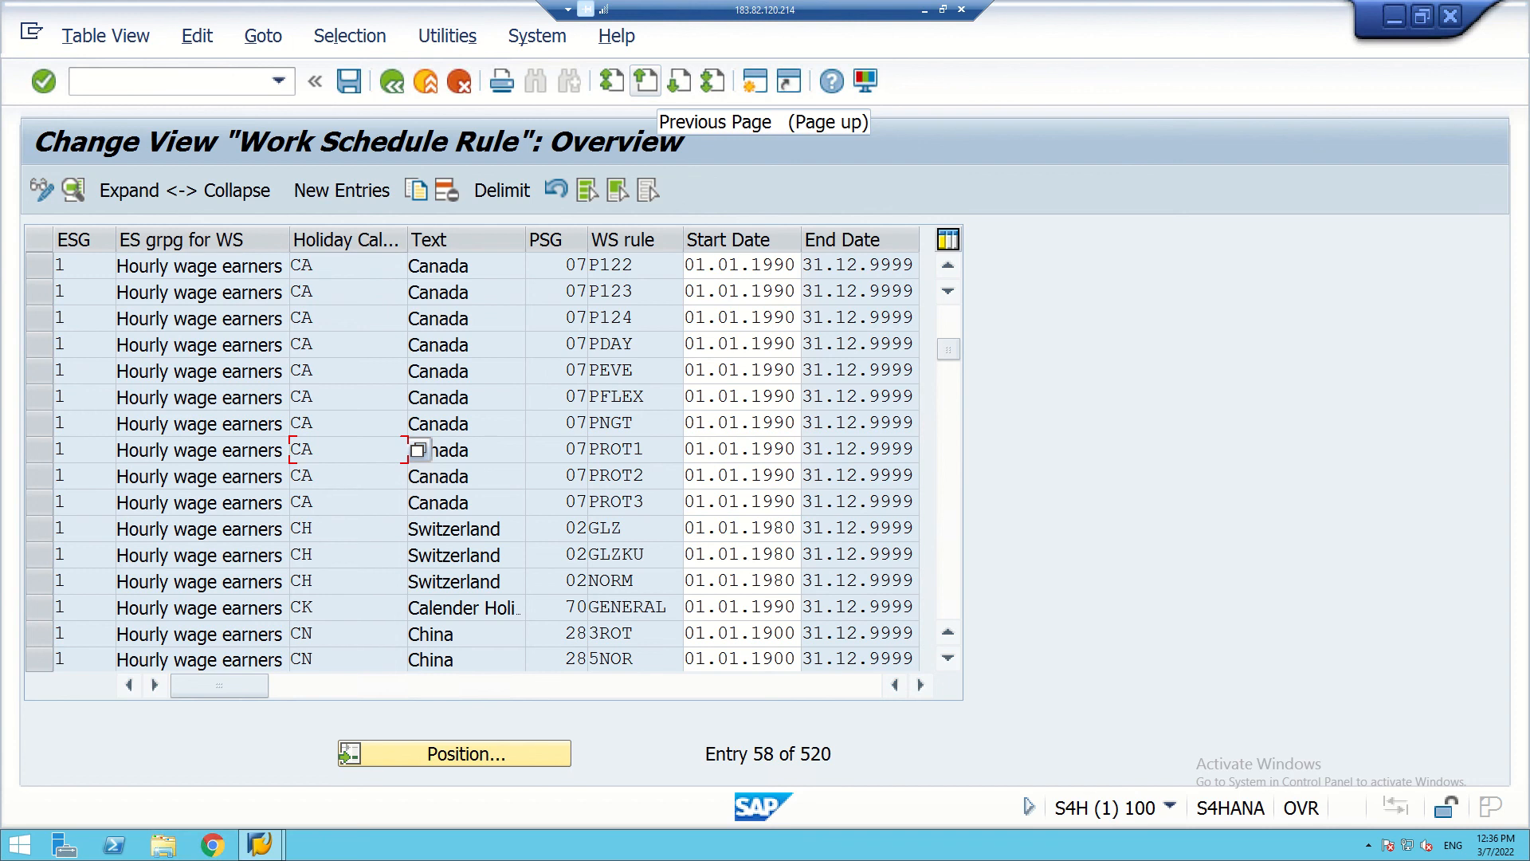
- Copy the grouping 70 GENERAL rule to ES grouping 2 (Salaried employees) and save the changes in the proposed customizing request
{"action": "left_click", "coordinate": [39, 607]}
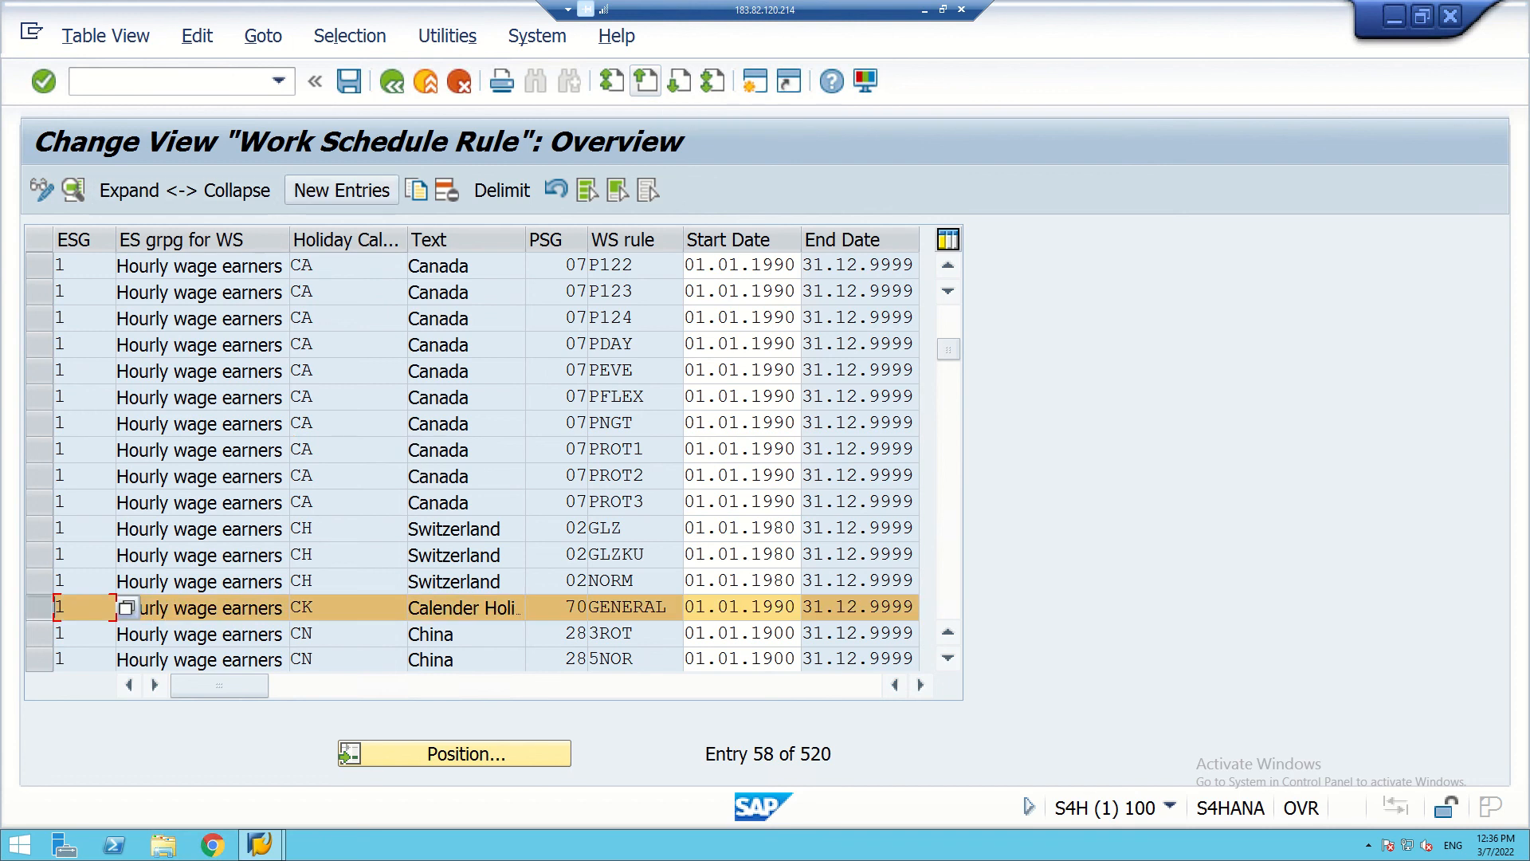
{"action": "left_click", "coordinate": [416, 190]}
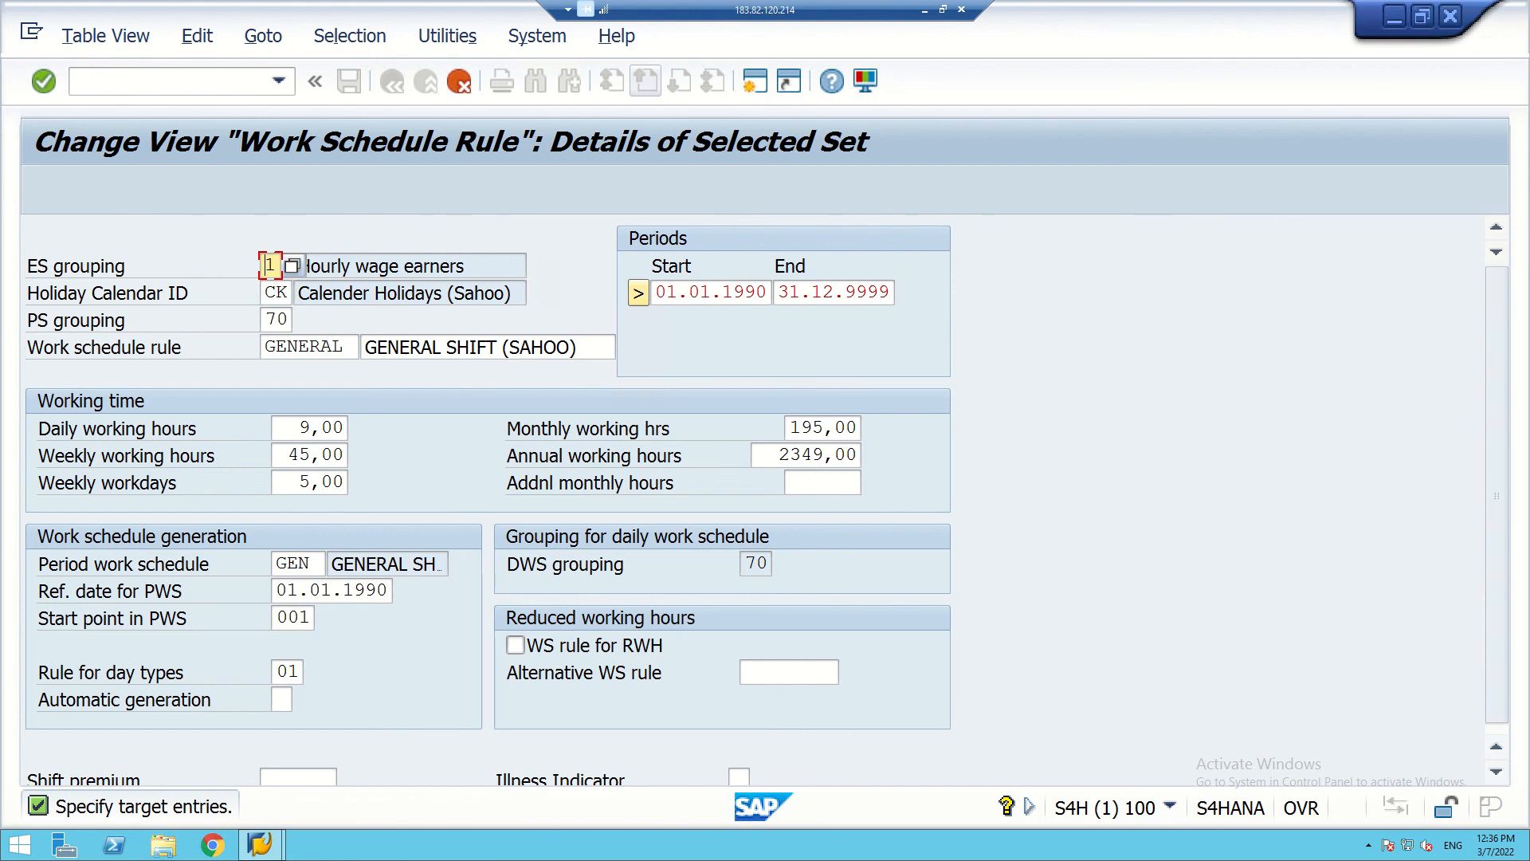
{"action": "left_click", "coordinate": [292, 265]}
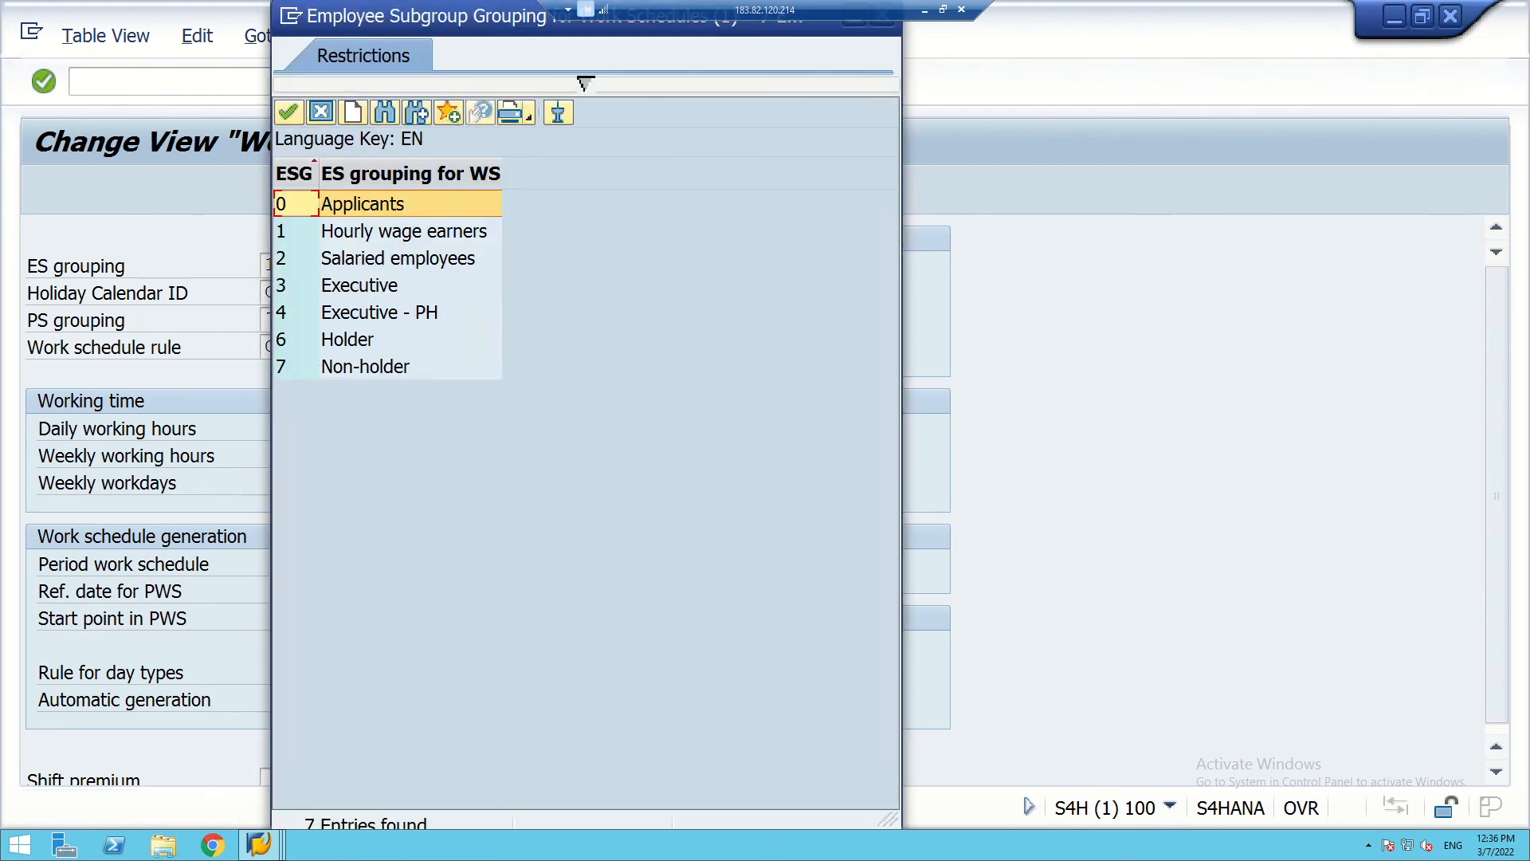
{"action": "double_click", "coordinate": [397, 258]}
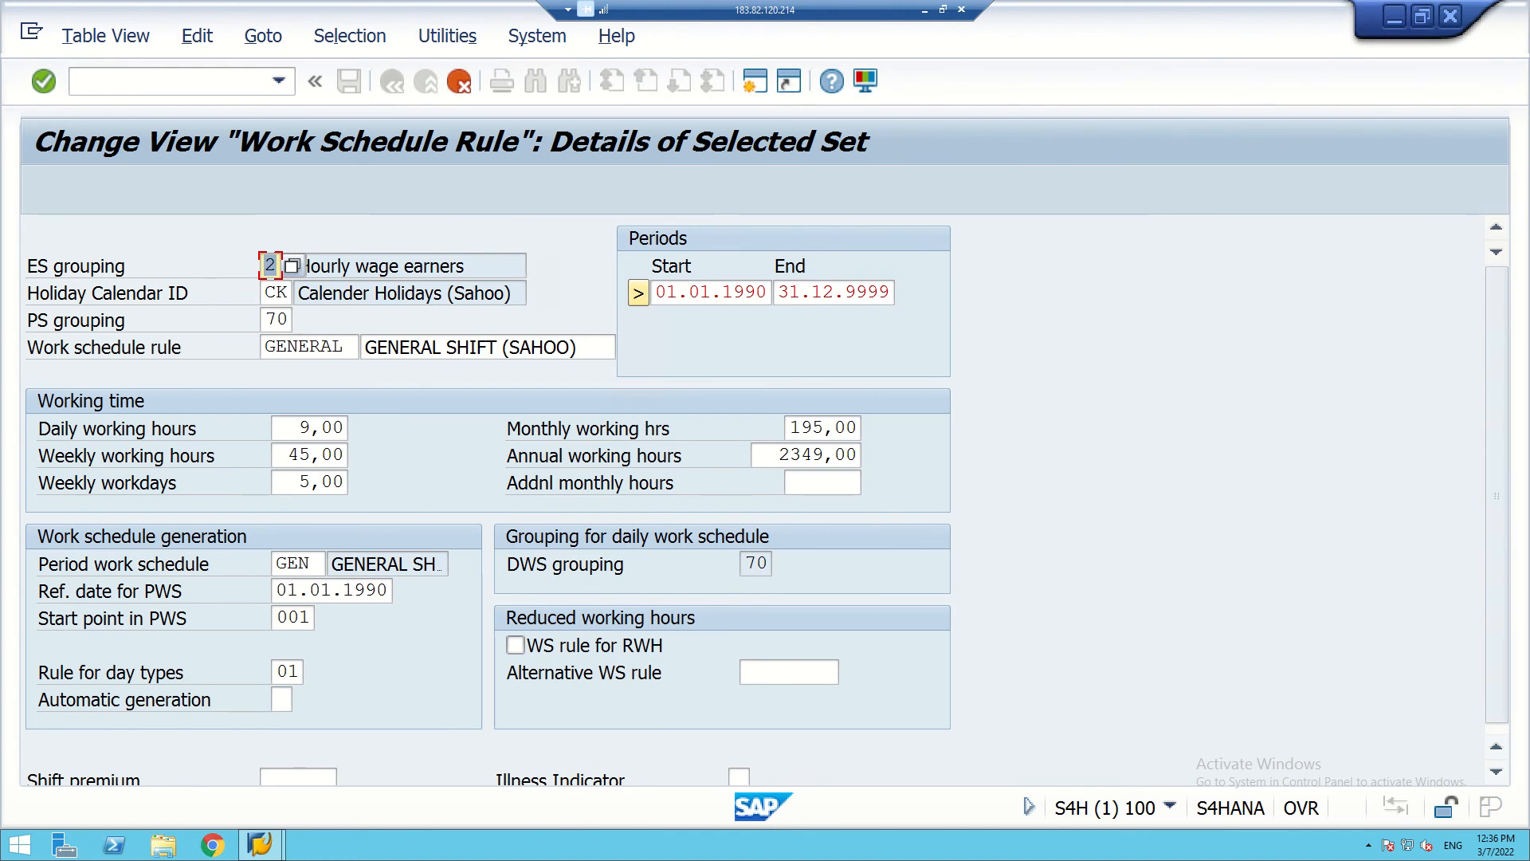
{"action": "key", "text": "Return"}
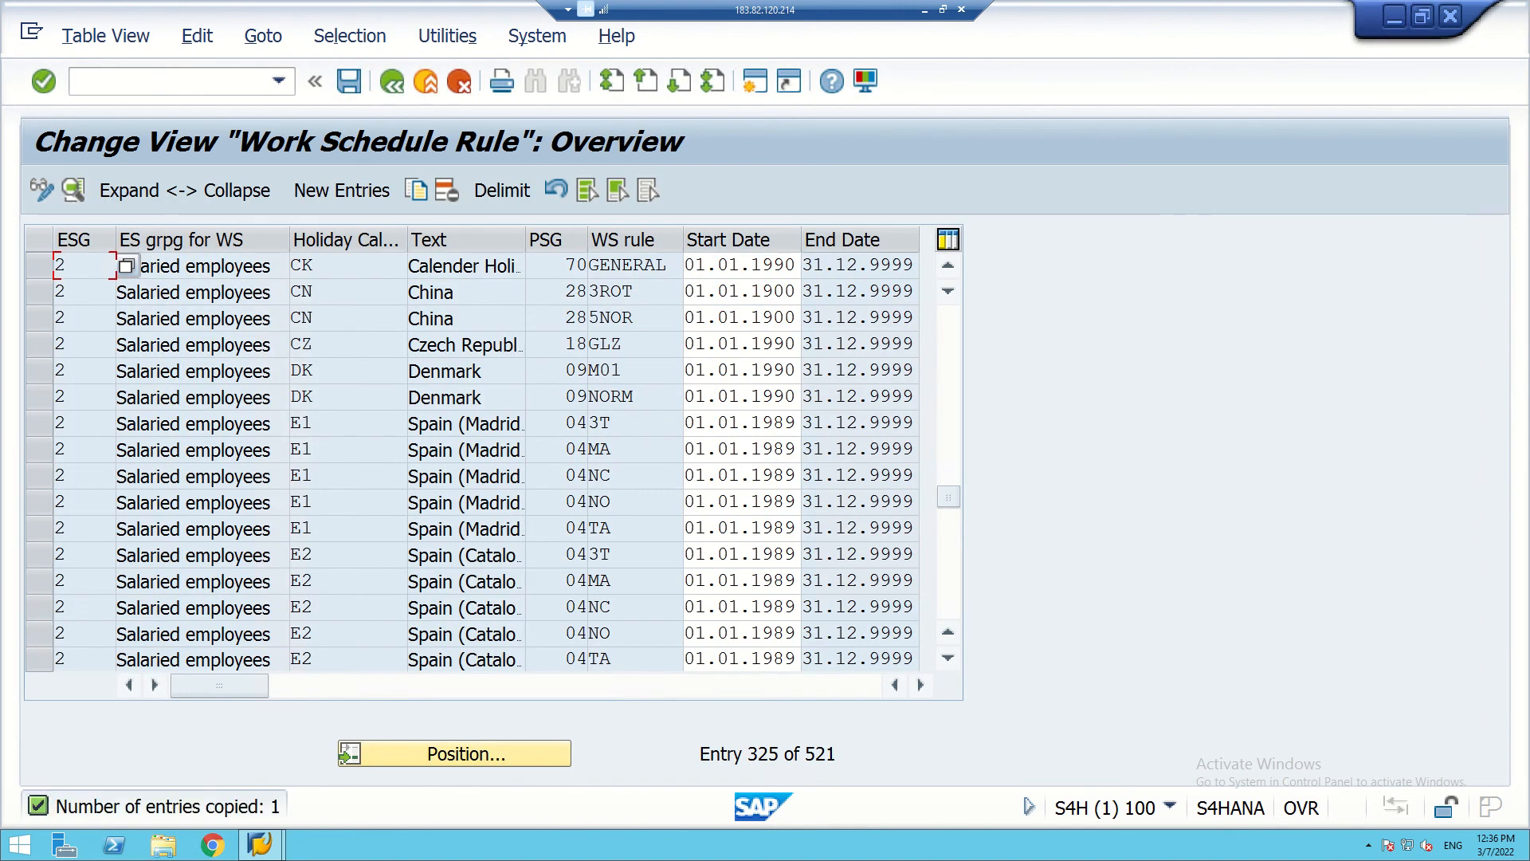
{"action": "key", "text": "ctrl+s"}
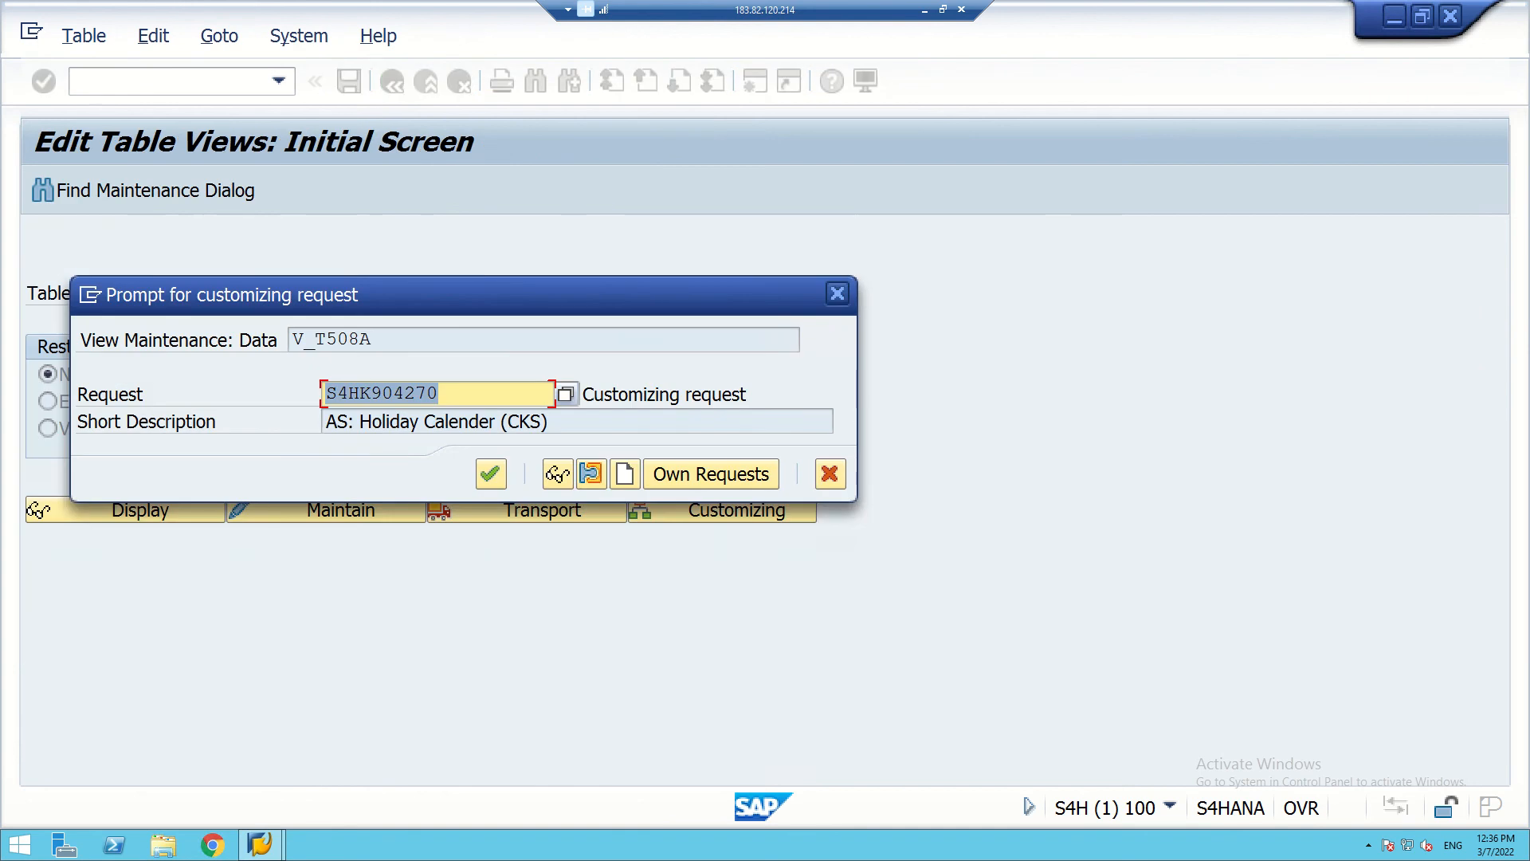
{"action": "key", "text": "Return"}
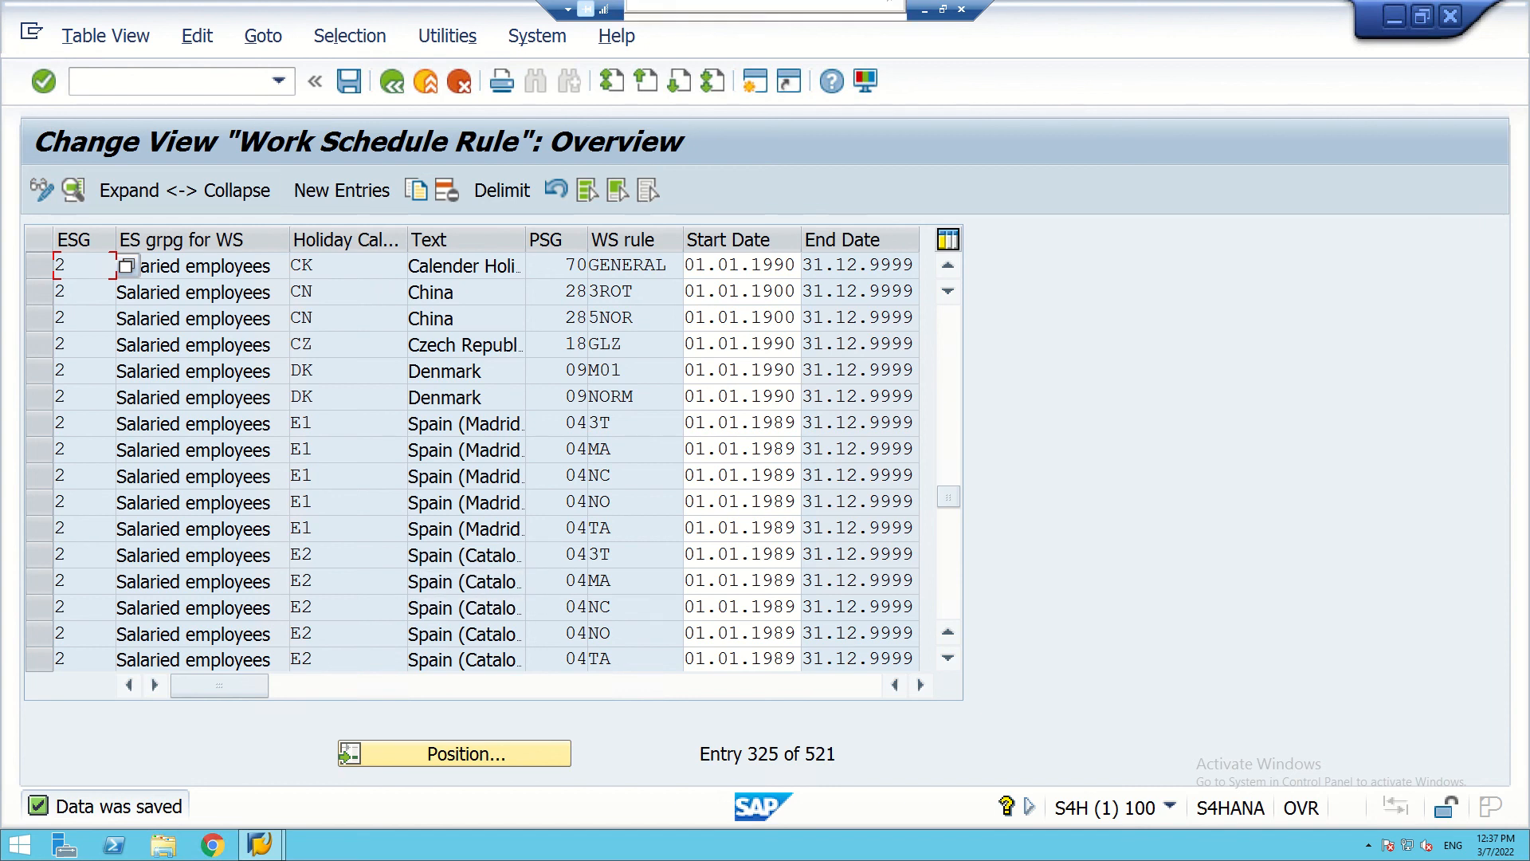
- Start transaction pt01 for creating work schedules in a new SAP session
{"action": "mouse_move", "coordinate": [852, 17]}
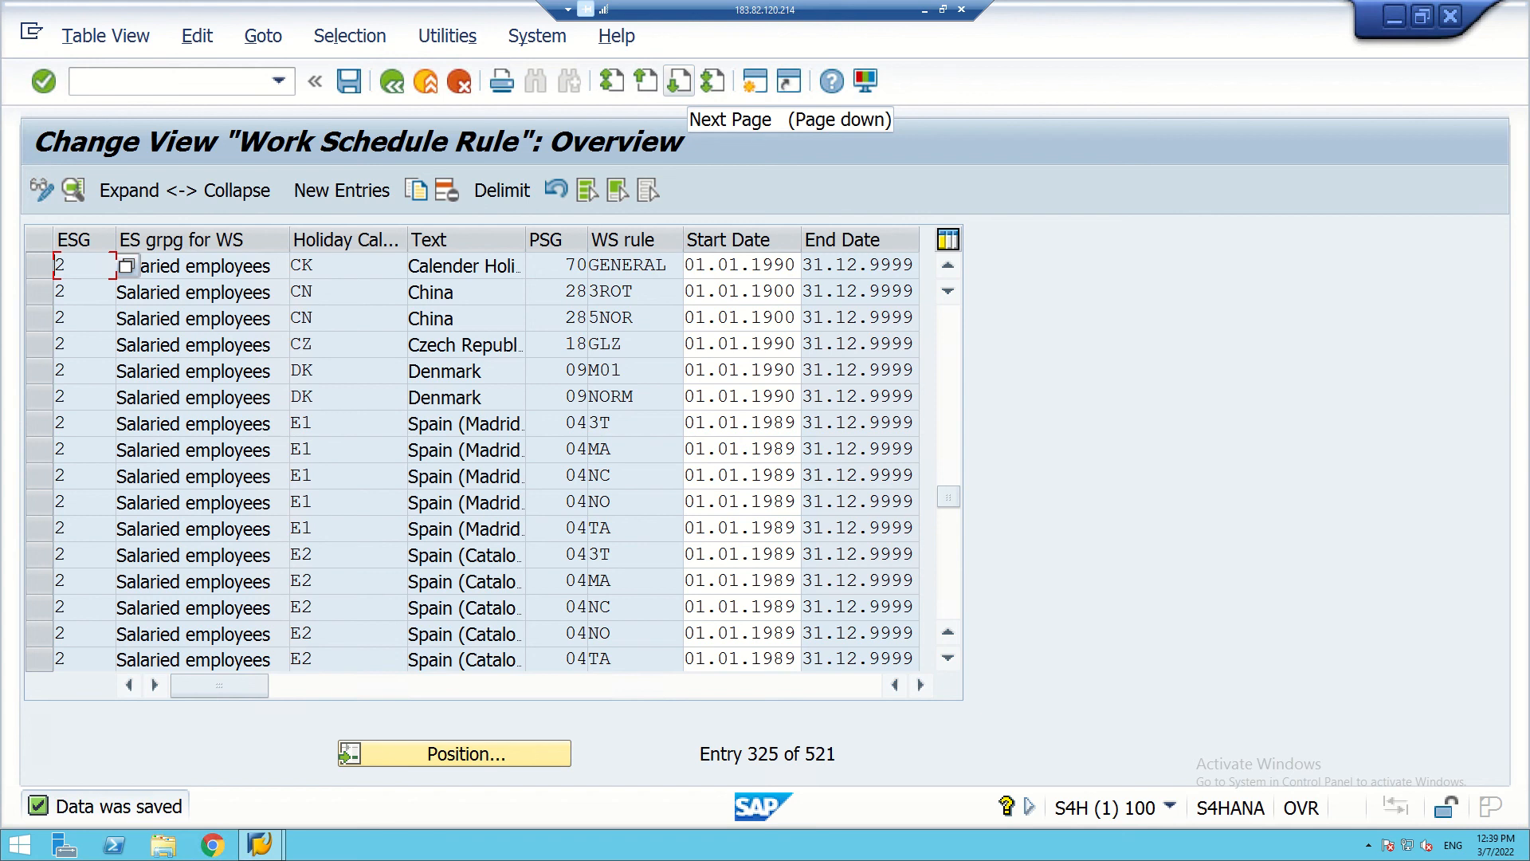
{"action": "left_click", "coordinate": [755, 81]}
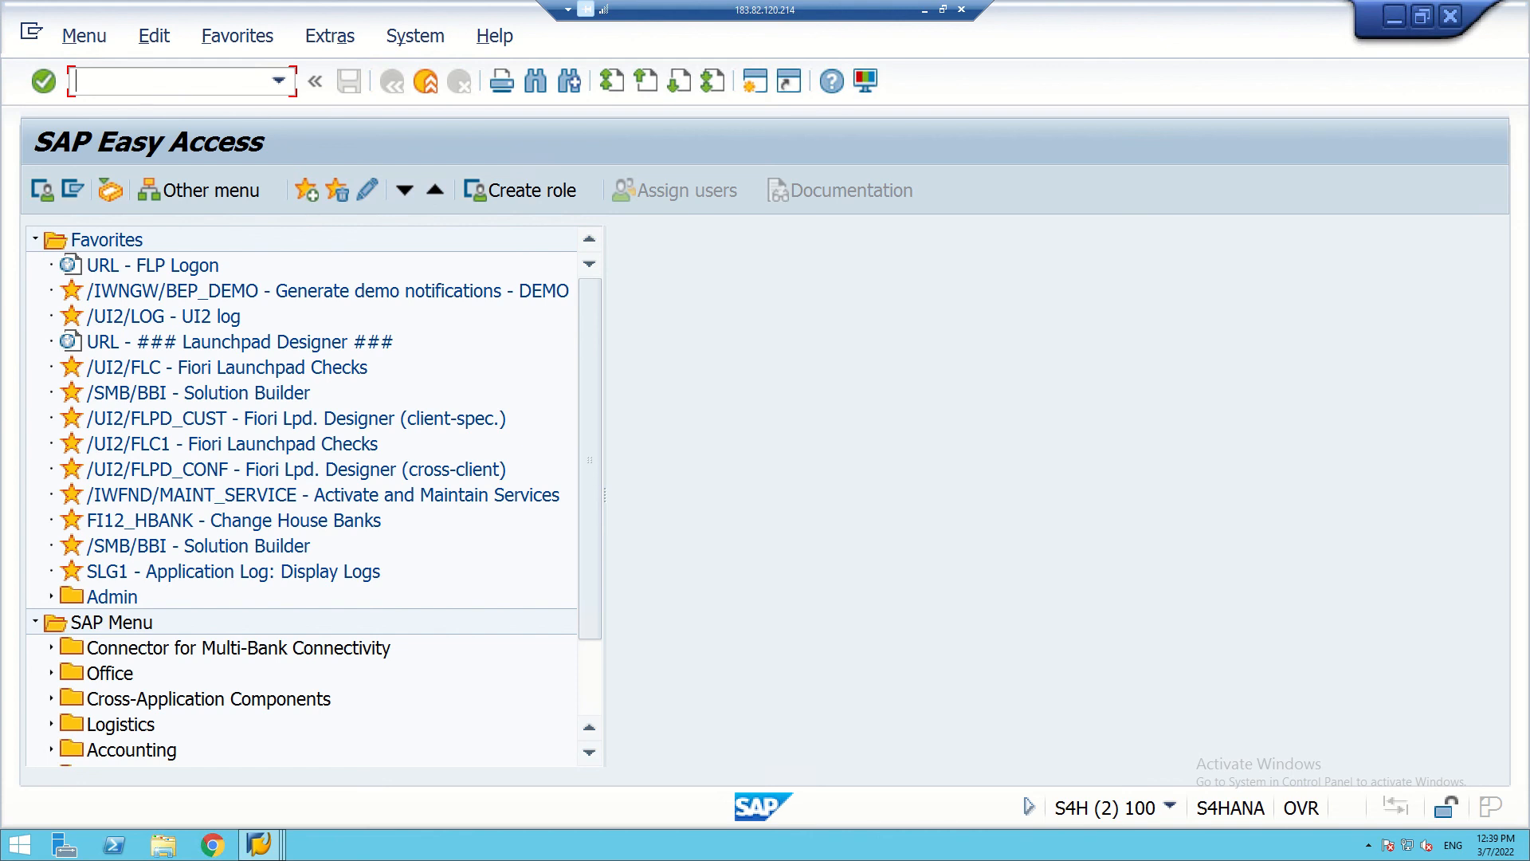
{"action": "type", "text": "pt01"}
{"action": "key", "text": "Return"}
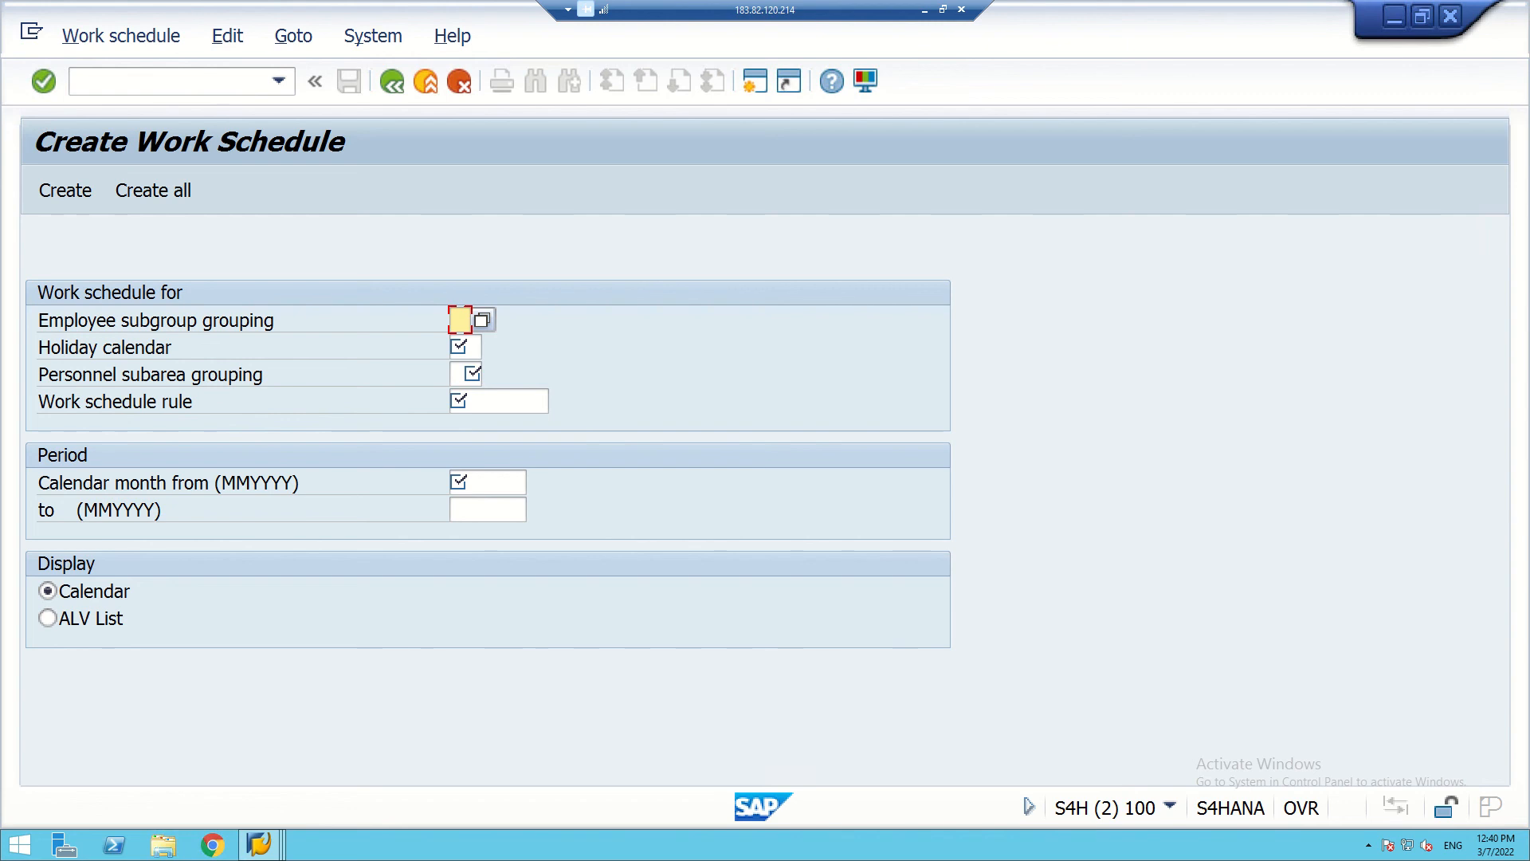
- Examine the existing work schedule rules in the possible entries for the employee subgroup grouping and close the list
{"action": "left_click", "coordinate": [65, 191]}
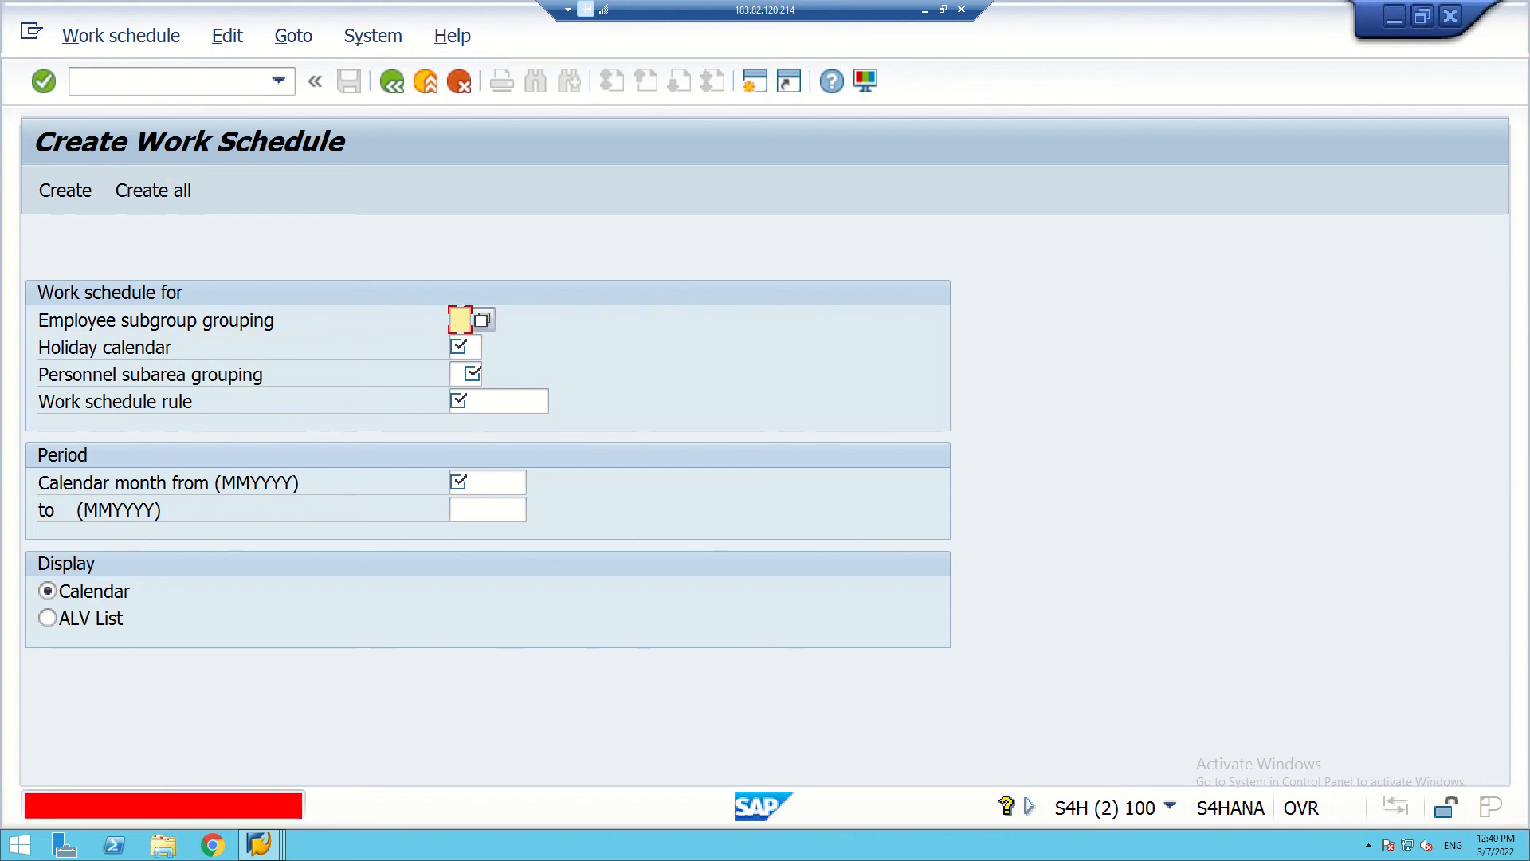
{"action": "left_click", "coordinate": [481, 319]}
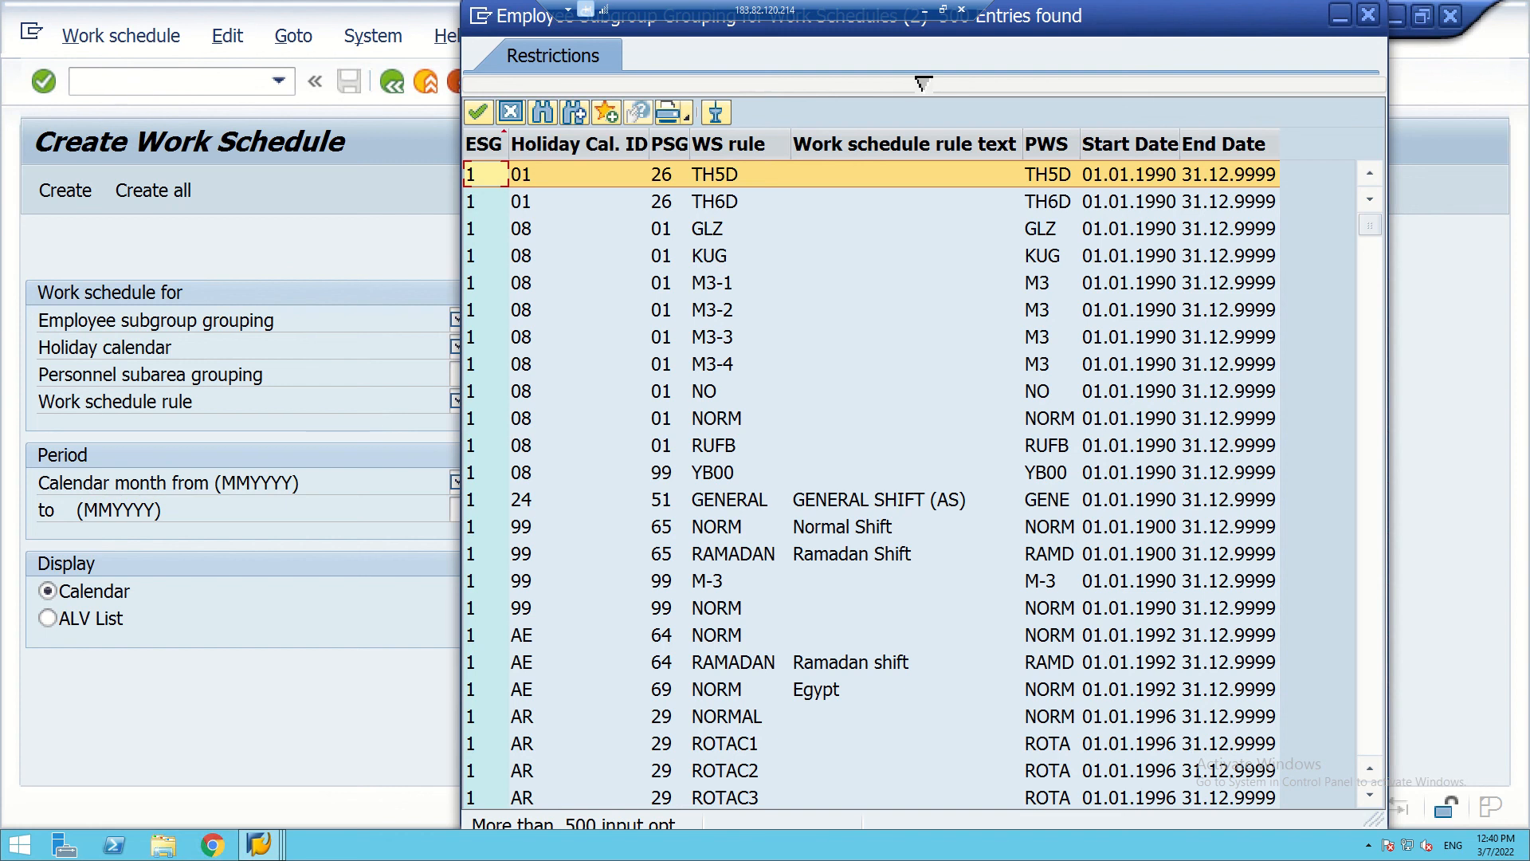
{"action": "scroll", "coordinate": [909, 486], "scroll_direction": "down", "scroll_amount": 3}
{"action": "scroll", "coordinate": [908, 486], "scroll_direction": "up", "scroll_amount": 3}
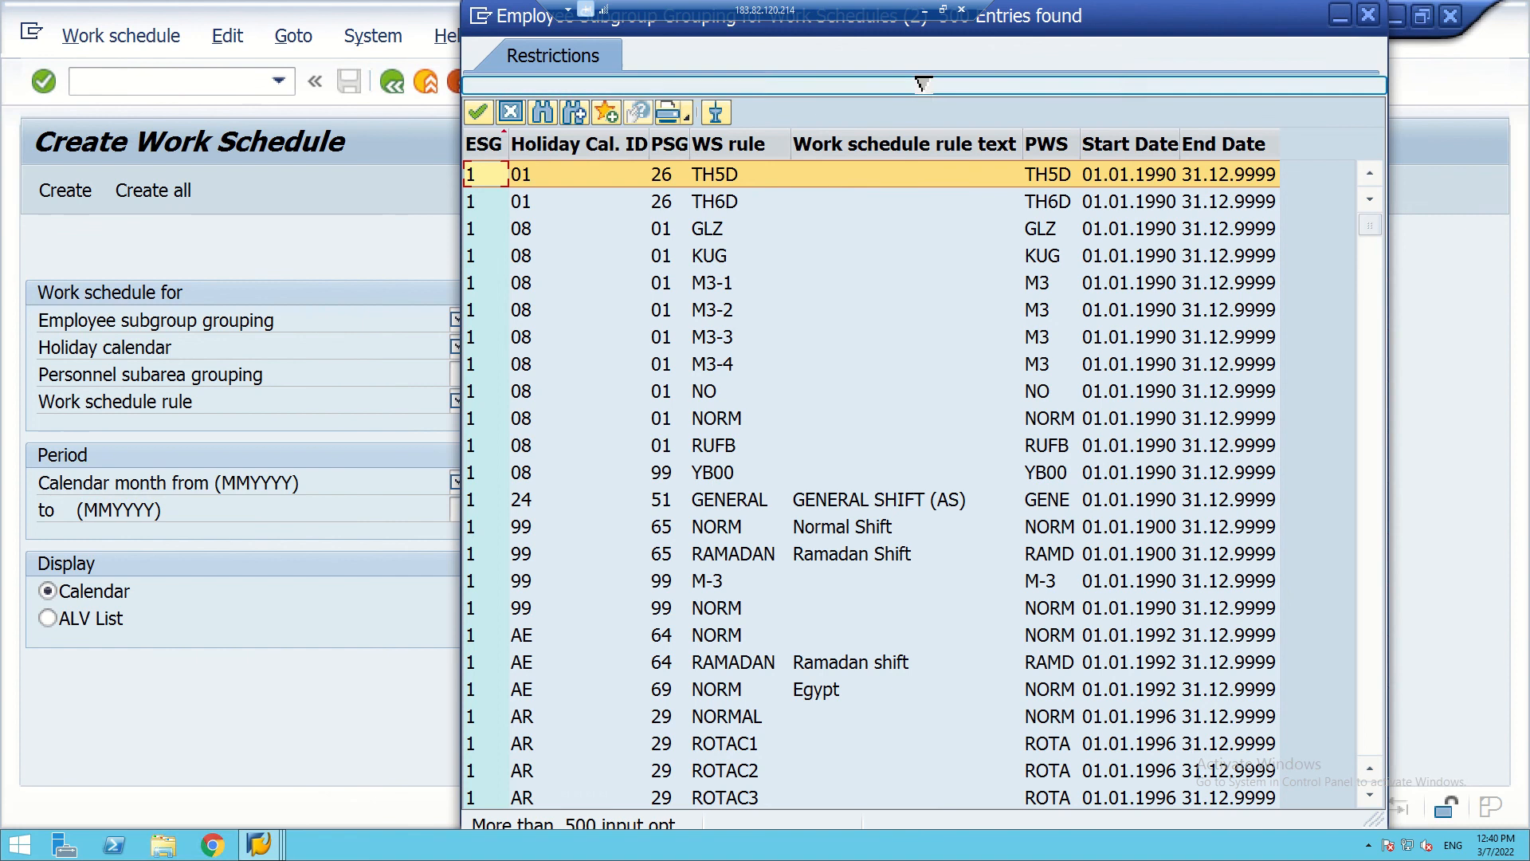
{"action": "scroll", "coordinate": [923, 83], "scroll_direction": "down", "scroll_amount": 5}
{"action": "scroll", "coordinate": [923, 83], "scroll_direction": "down", "scroll_amount": 20}
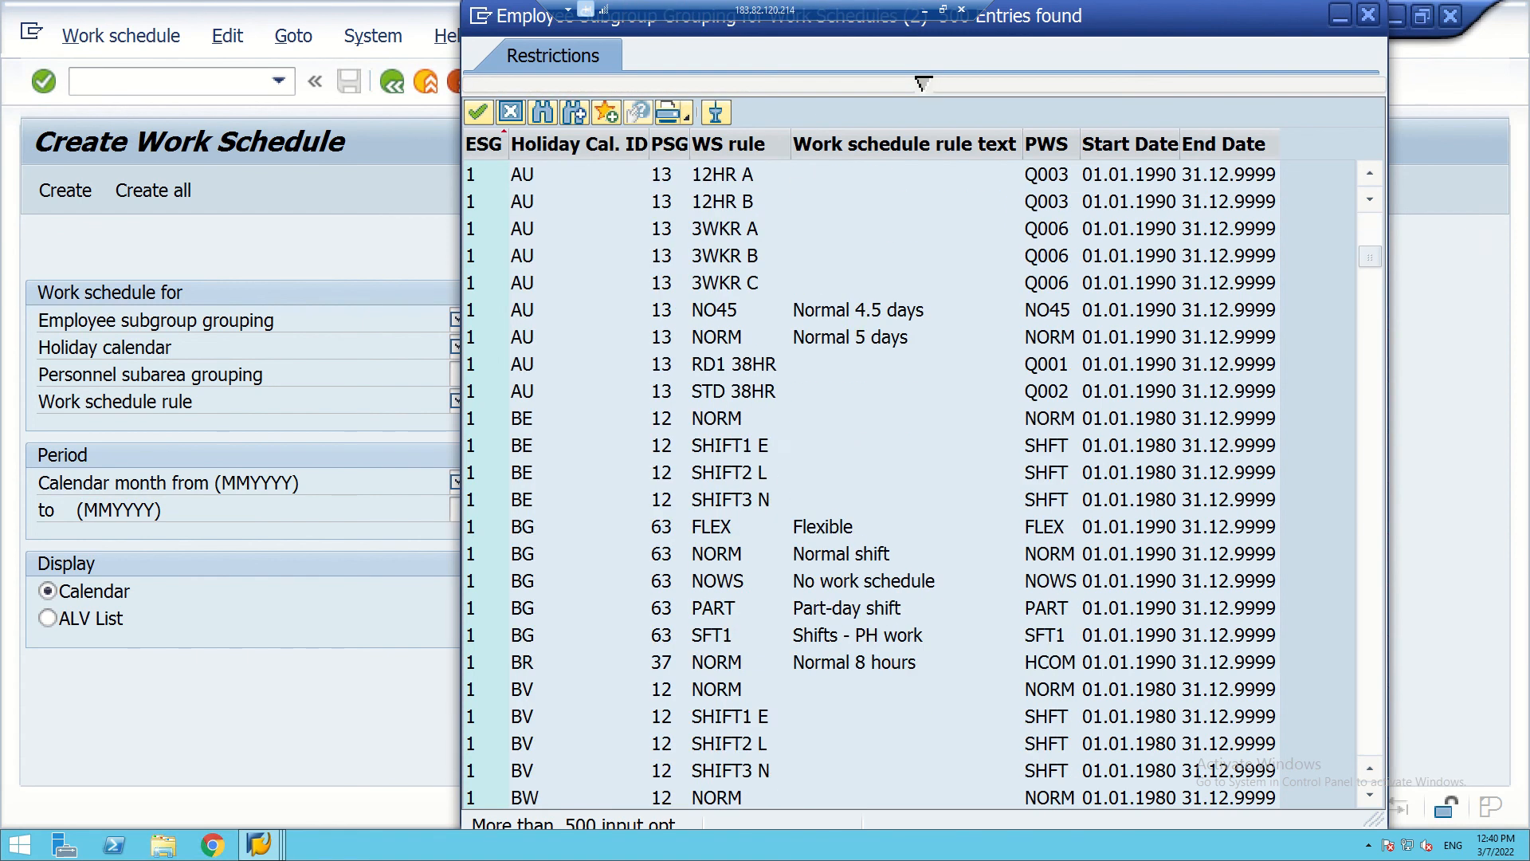
{"action": "scroll", "coordinate": [923, 83], "scroll_direction": "down", "scroll_amount": 4}
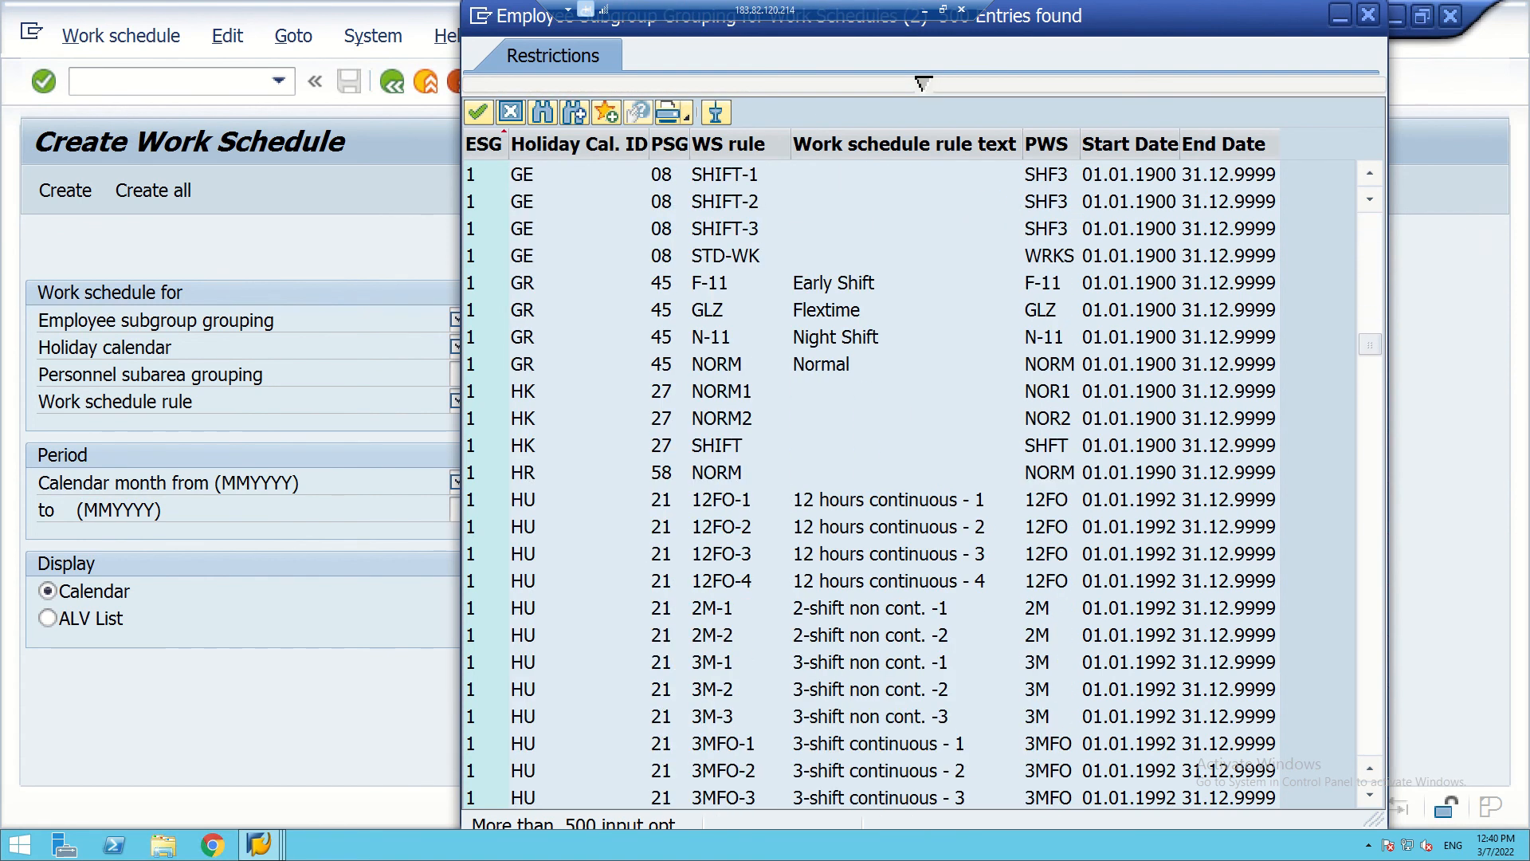
{"action": "scroll", "coordinate": [923, 83], "scroll_direction": "down", "scroll_amount": 18}
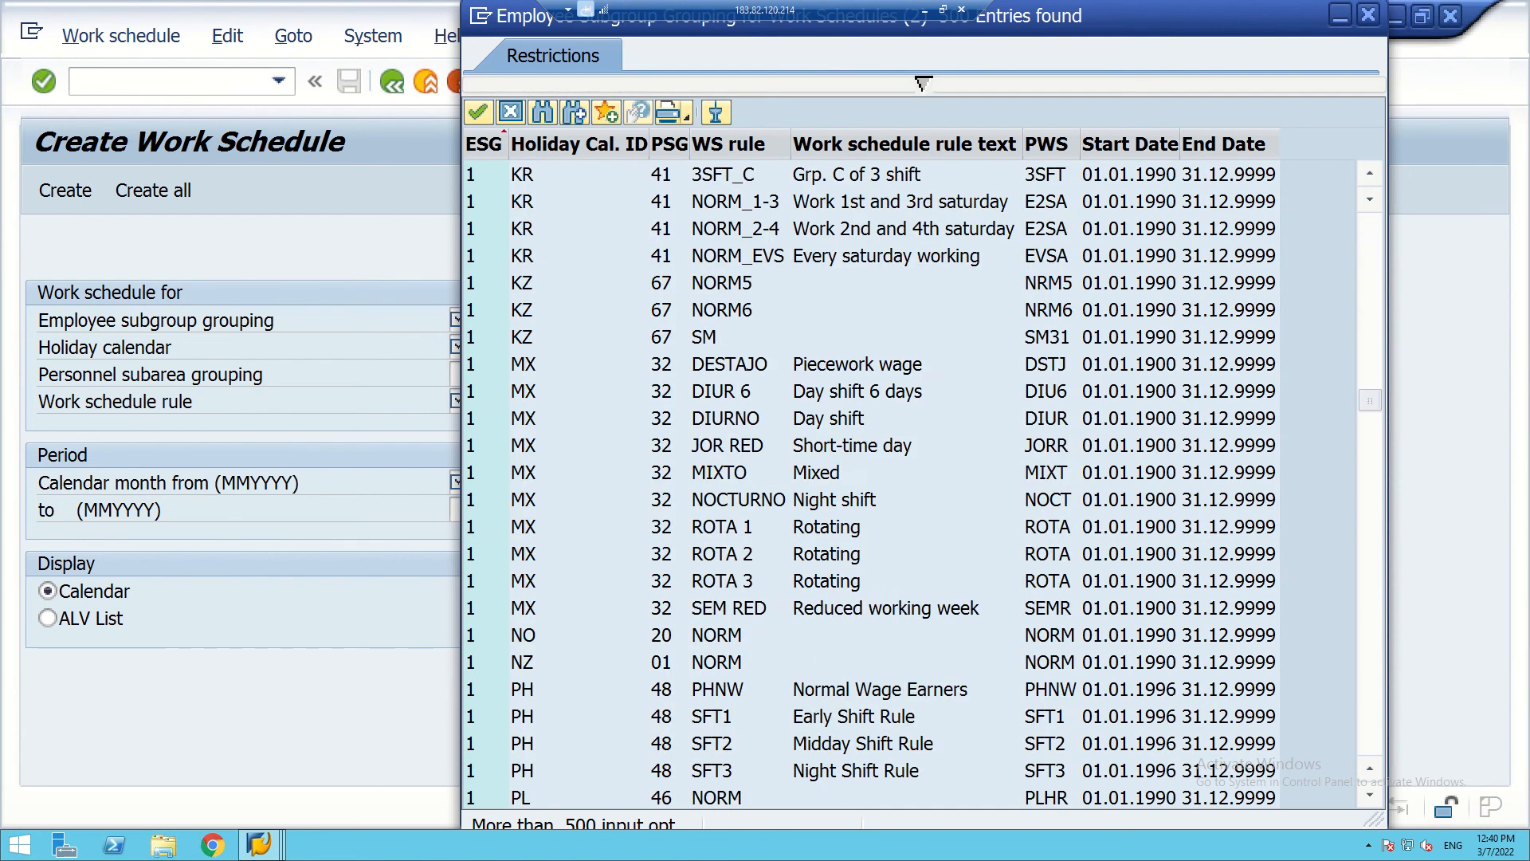
{"action": "scroll", "coordinate": [923, 83], "scroll_direction": "down", "scroll_amount": 18}
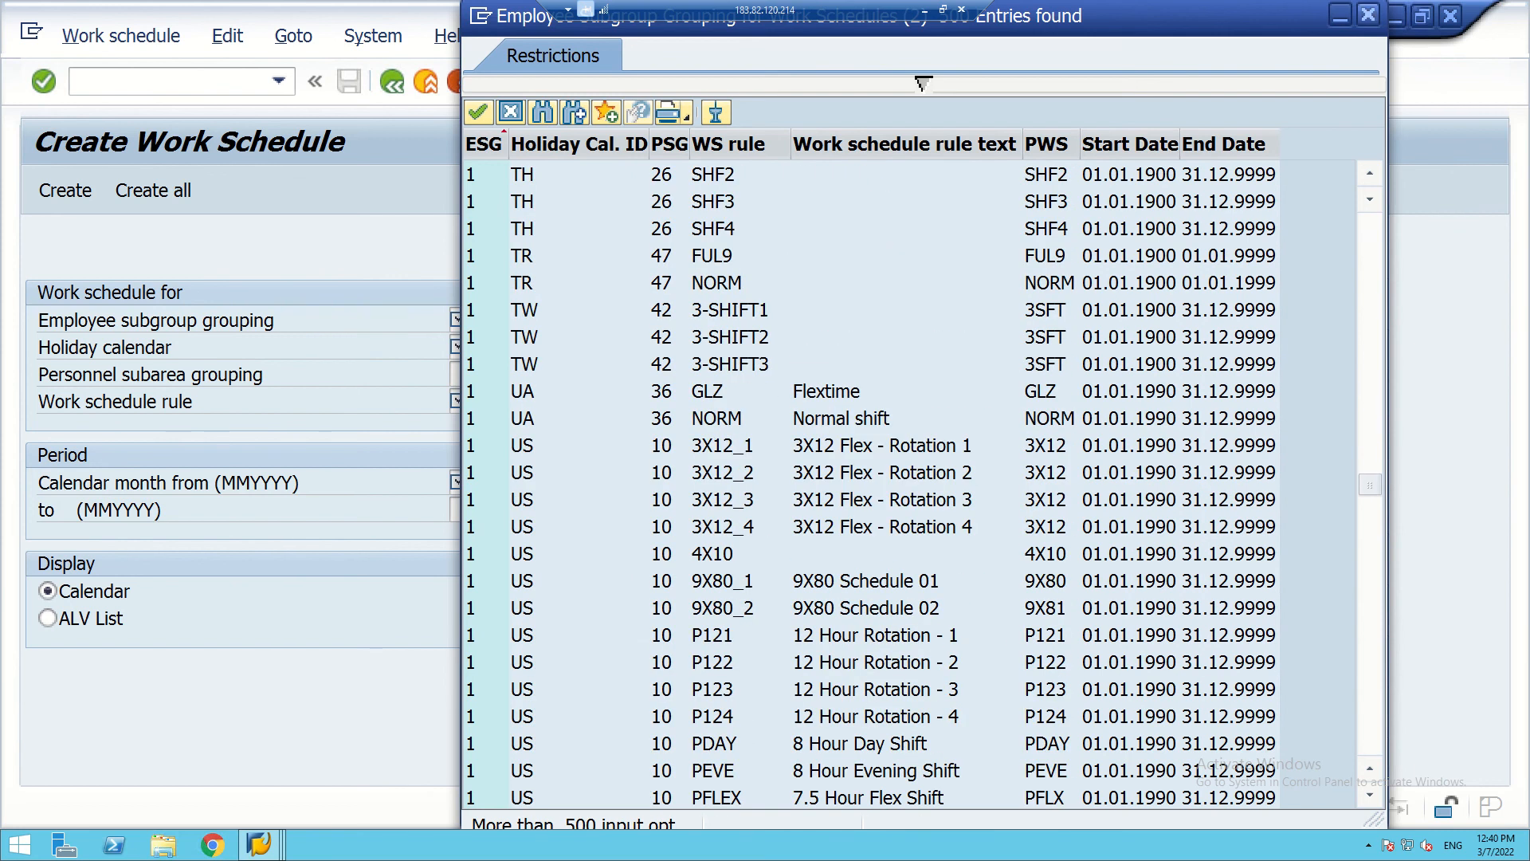
{"action": "left_click", "coordinate": [1368, 14]}
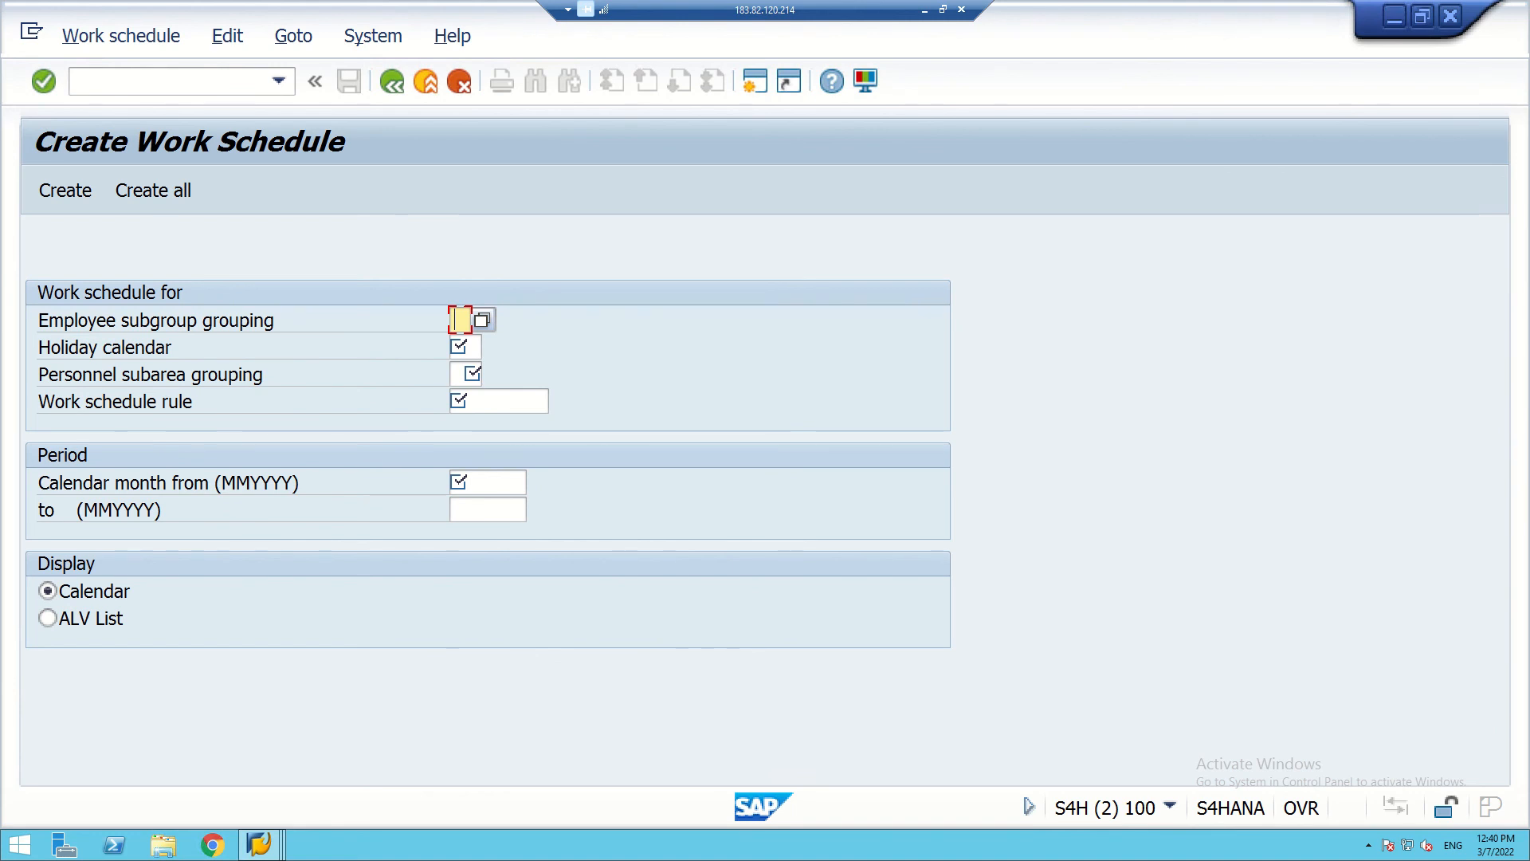
- Set the employee subgroup grouping to 2 and choose holiday calendar CK for the work schedule
{"action": "type", "text": "2"}
{"action": "key", "text": "Tab"}
{"action": "type", "text": "ck"}
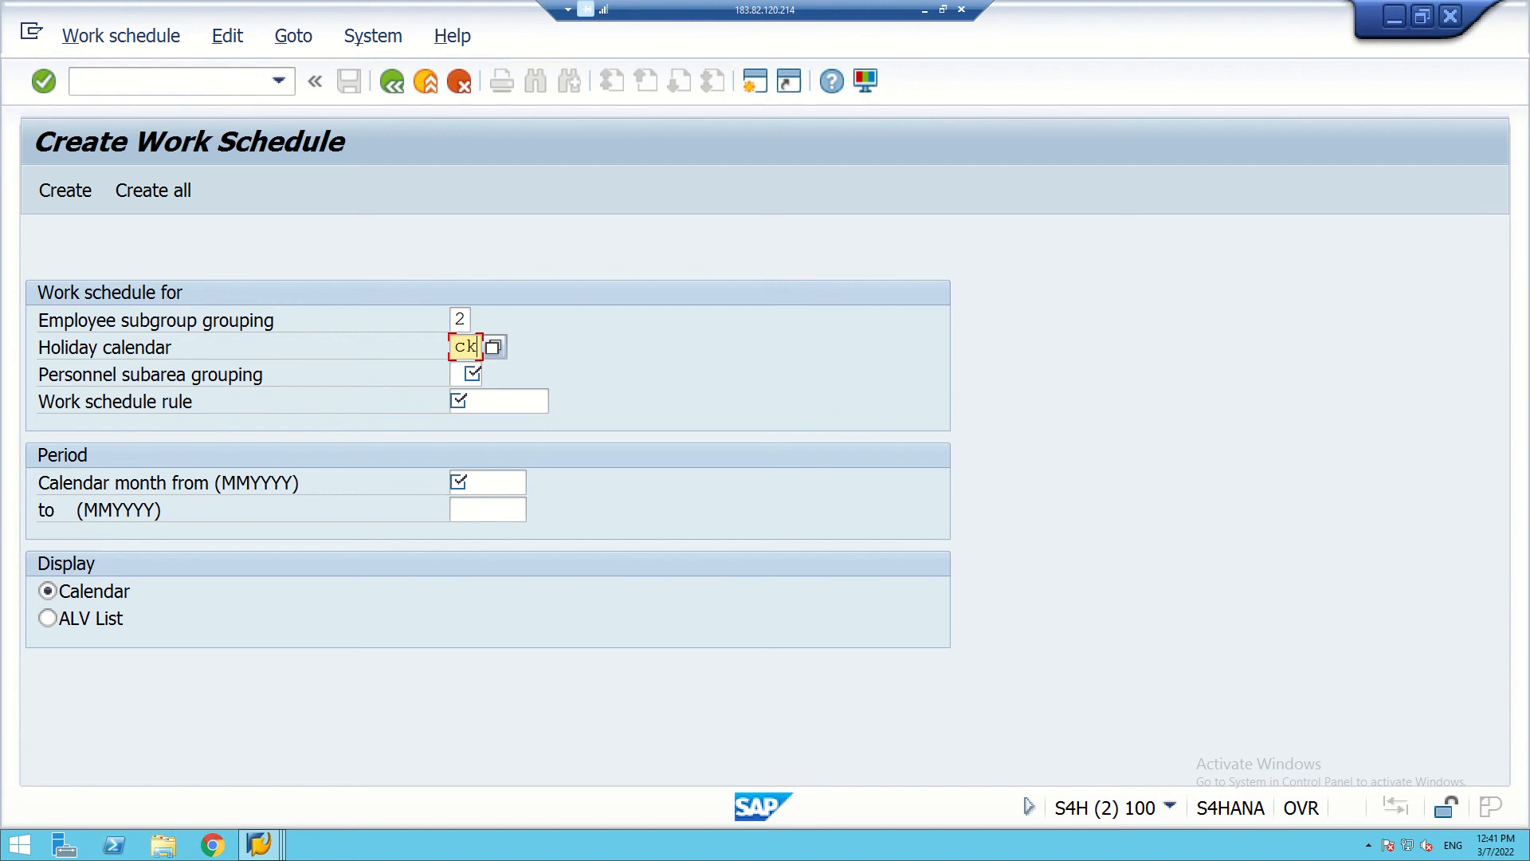
{"action": "key", "text": "F4"}
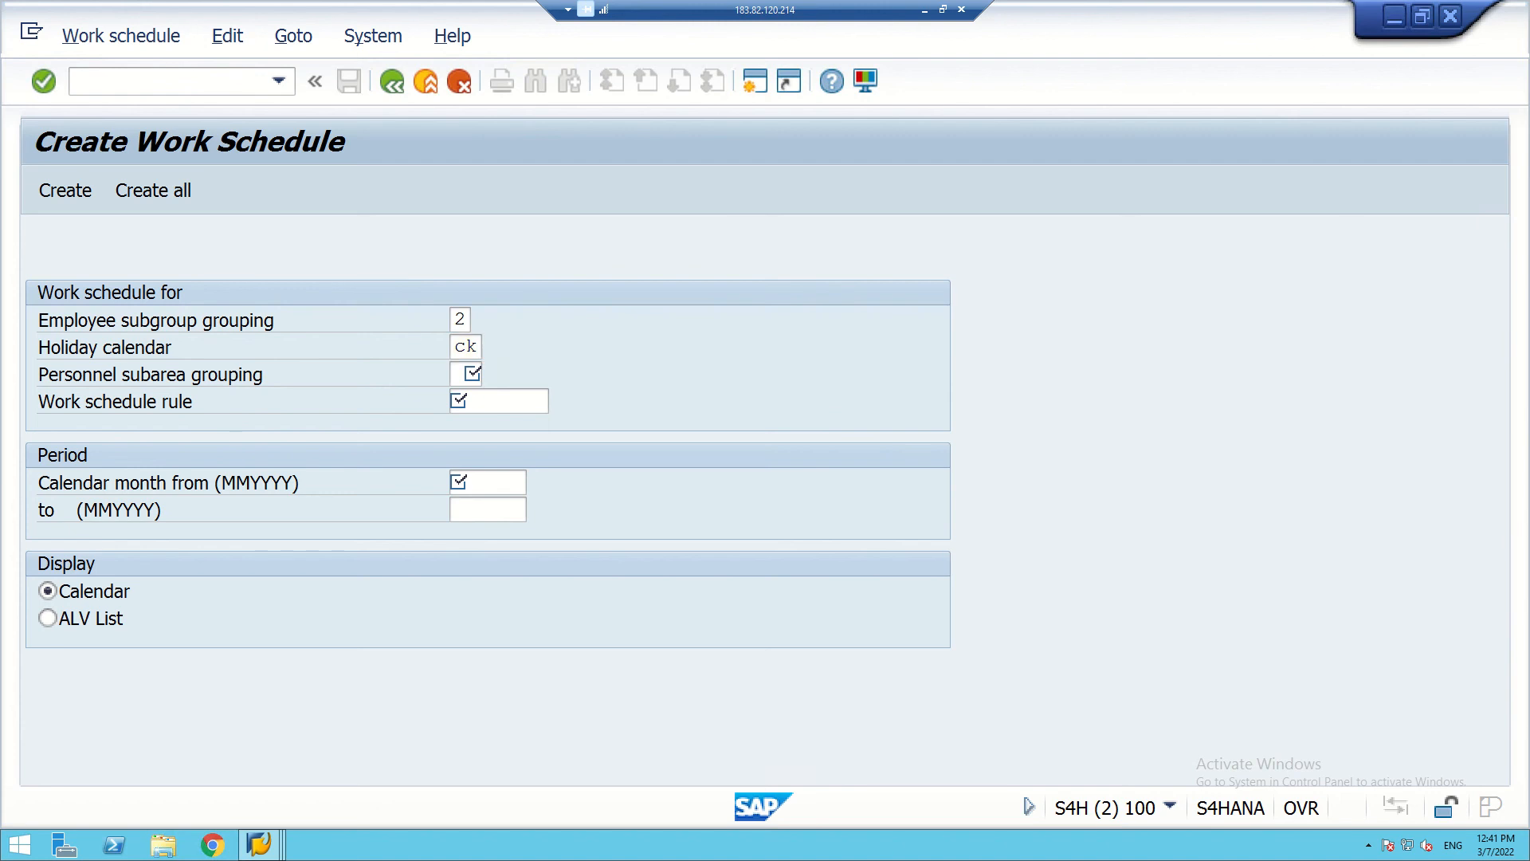
{"action": "scroll", "coordinate": [922, 205], "scroll_direction": "down", "scroll_amount": 20}
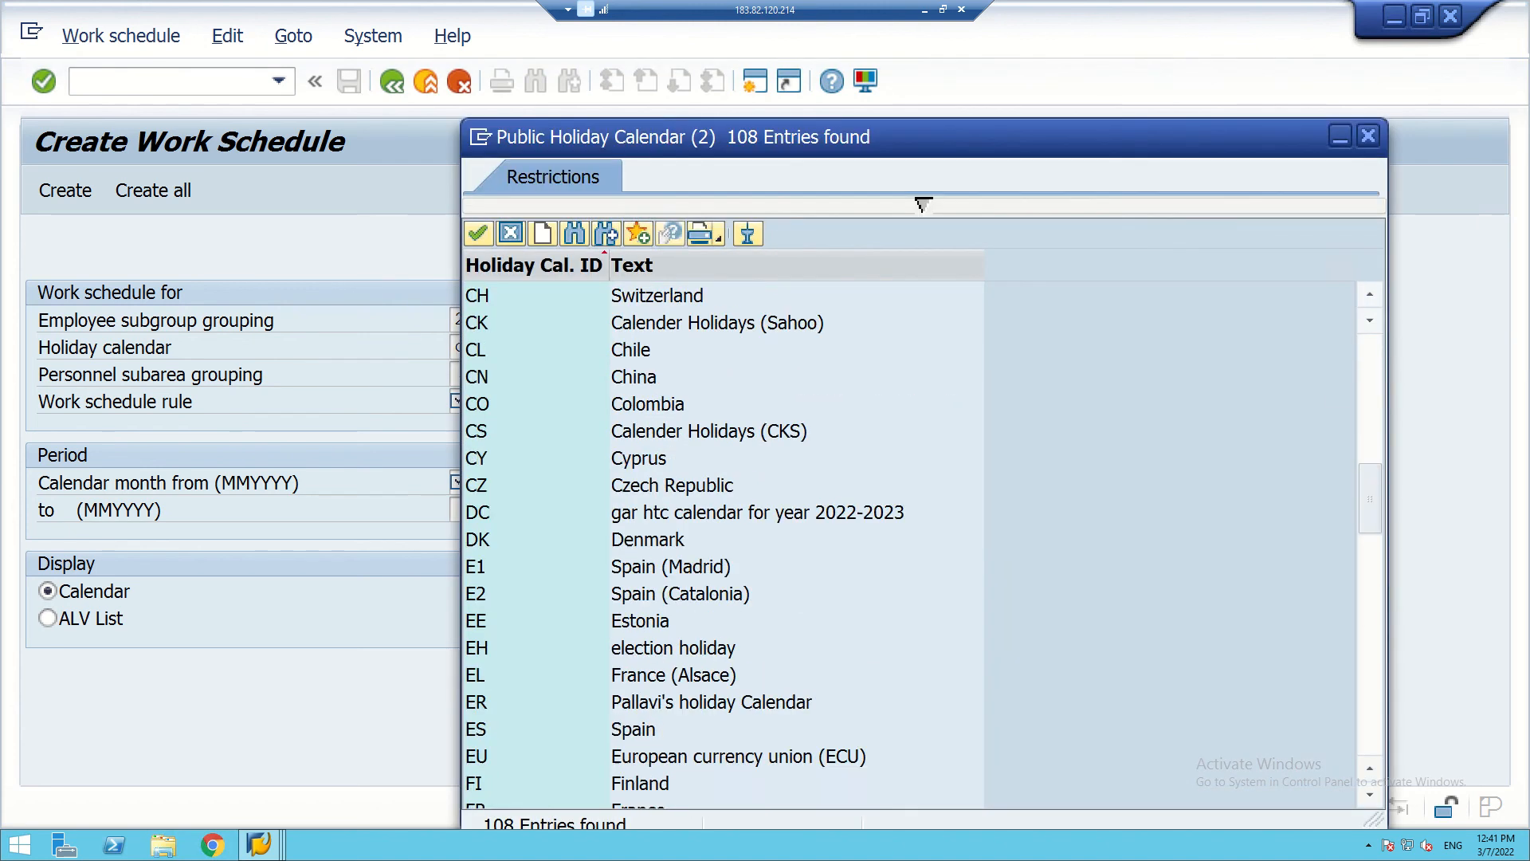
{"action": "scroll", "coordinate": [922, 205], "scroll_direction": "up", "scroll_amount": 2}
{"action": "scroll", "coordinate": [922, 205], "scroll_direction": "up", "scroll_amount": 10}
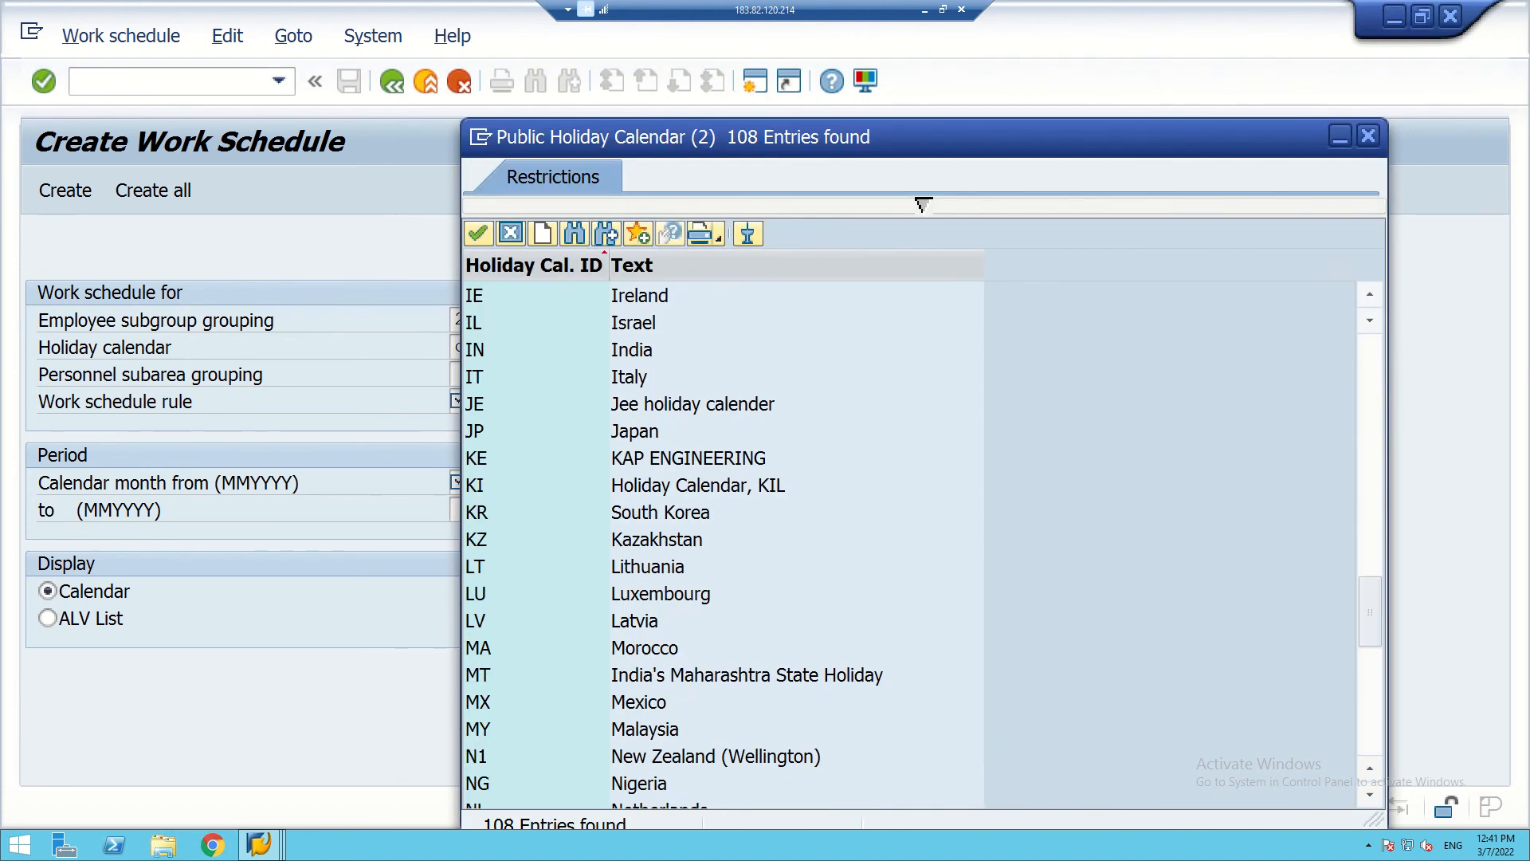
{"action": "scroll", "coordinate": [922, 205], "scroll_direction": "up", "scroll_amount": 4}
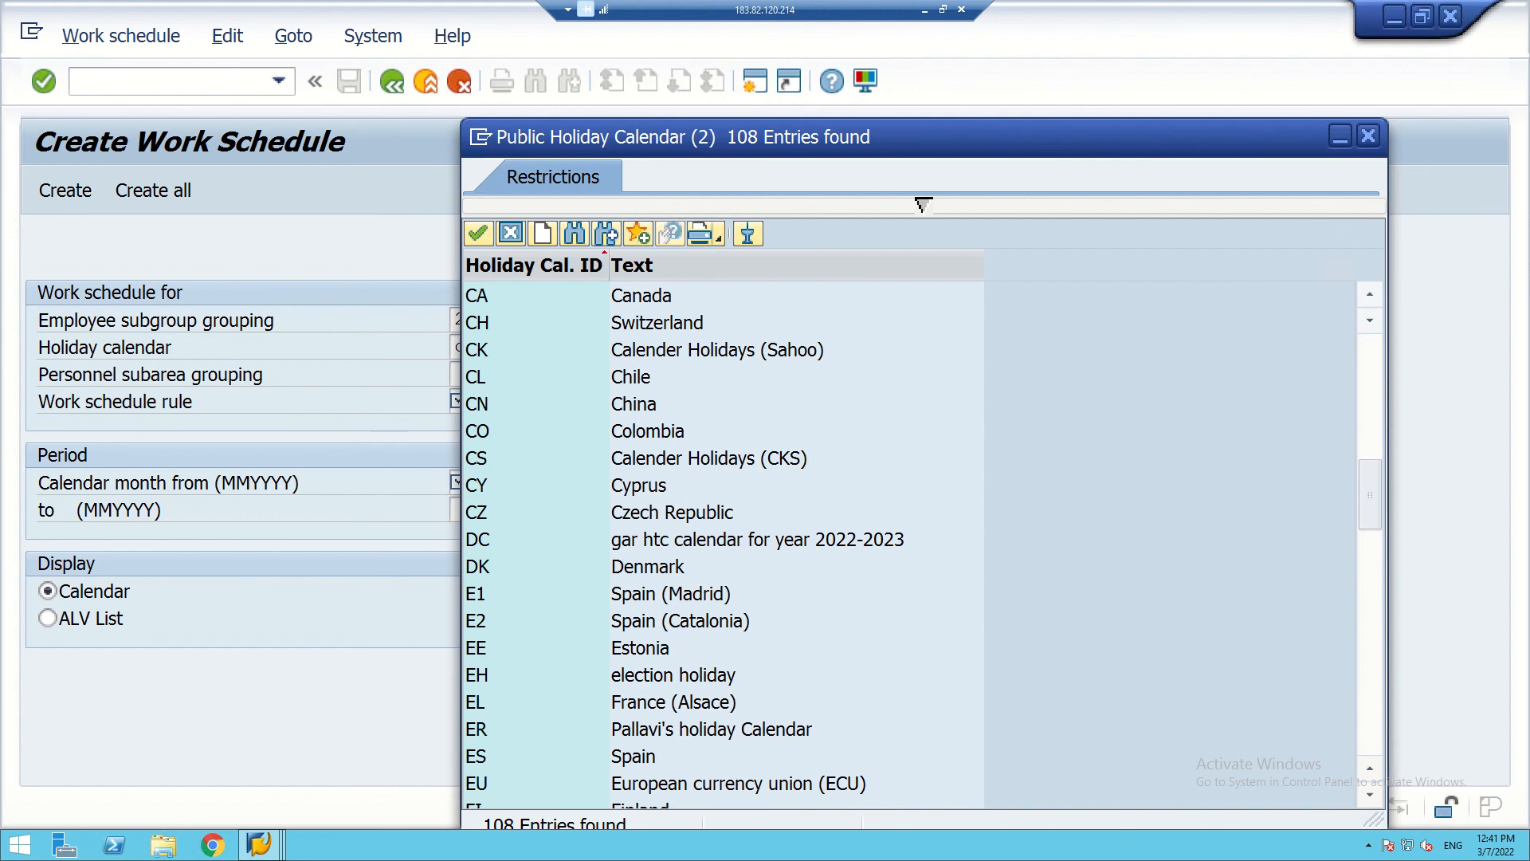
{"action": "double_click", "coordinate": [510, 350]}
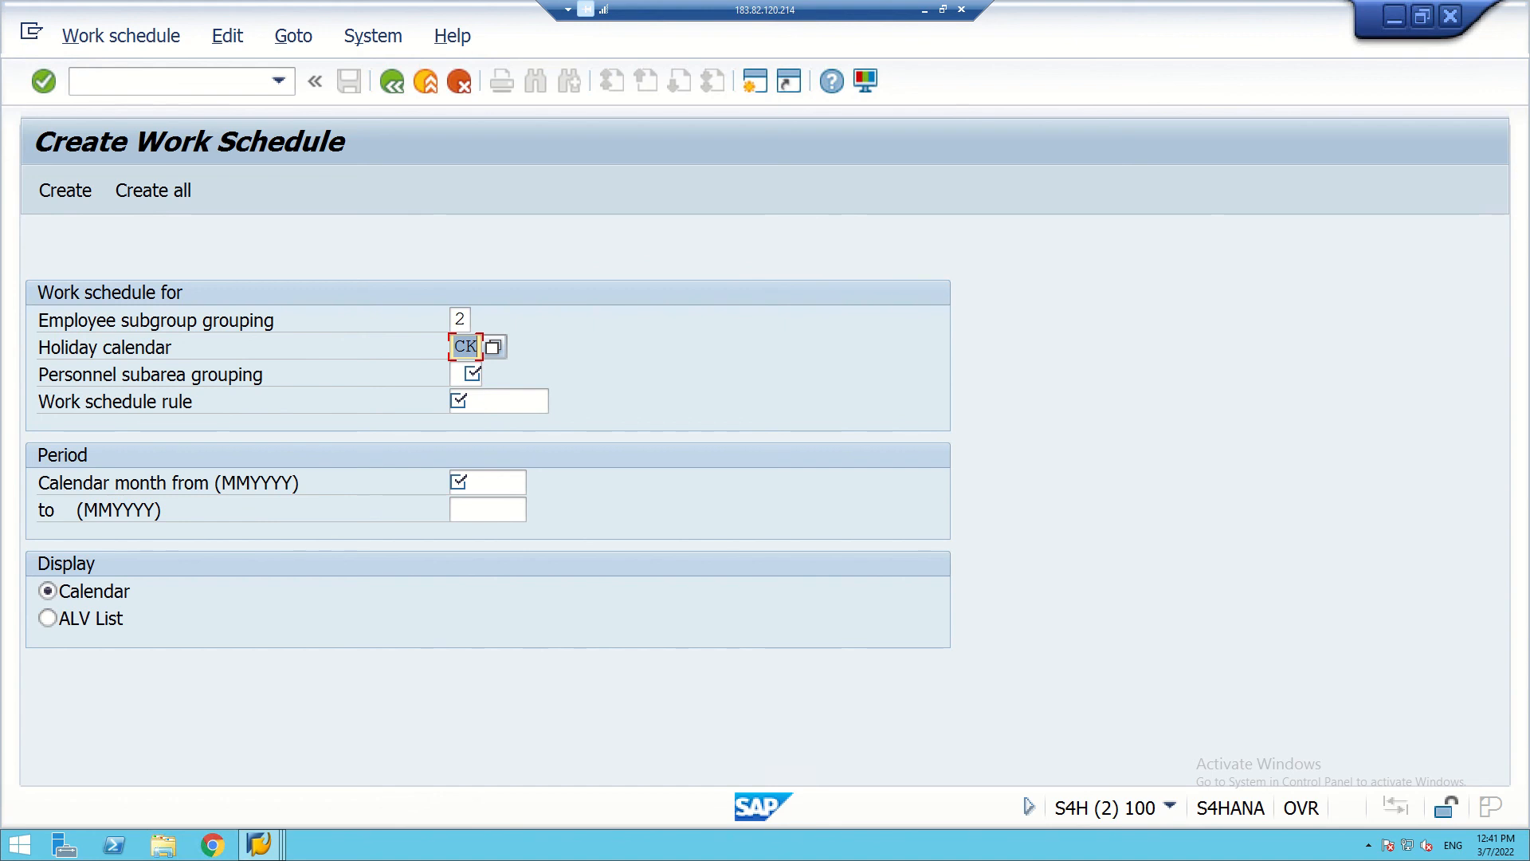
- Set the personnel subarea grouping to 70 and choose GENERAL as the work schedule rule
{"action": "key", "text": "Tab"}
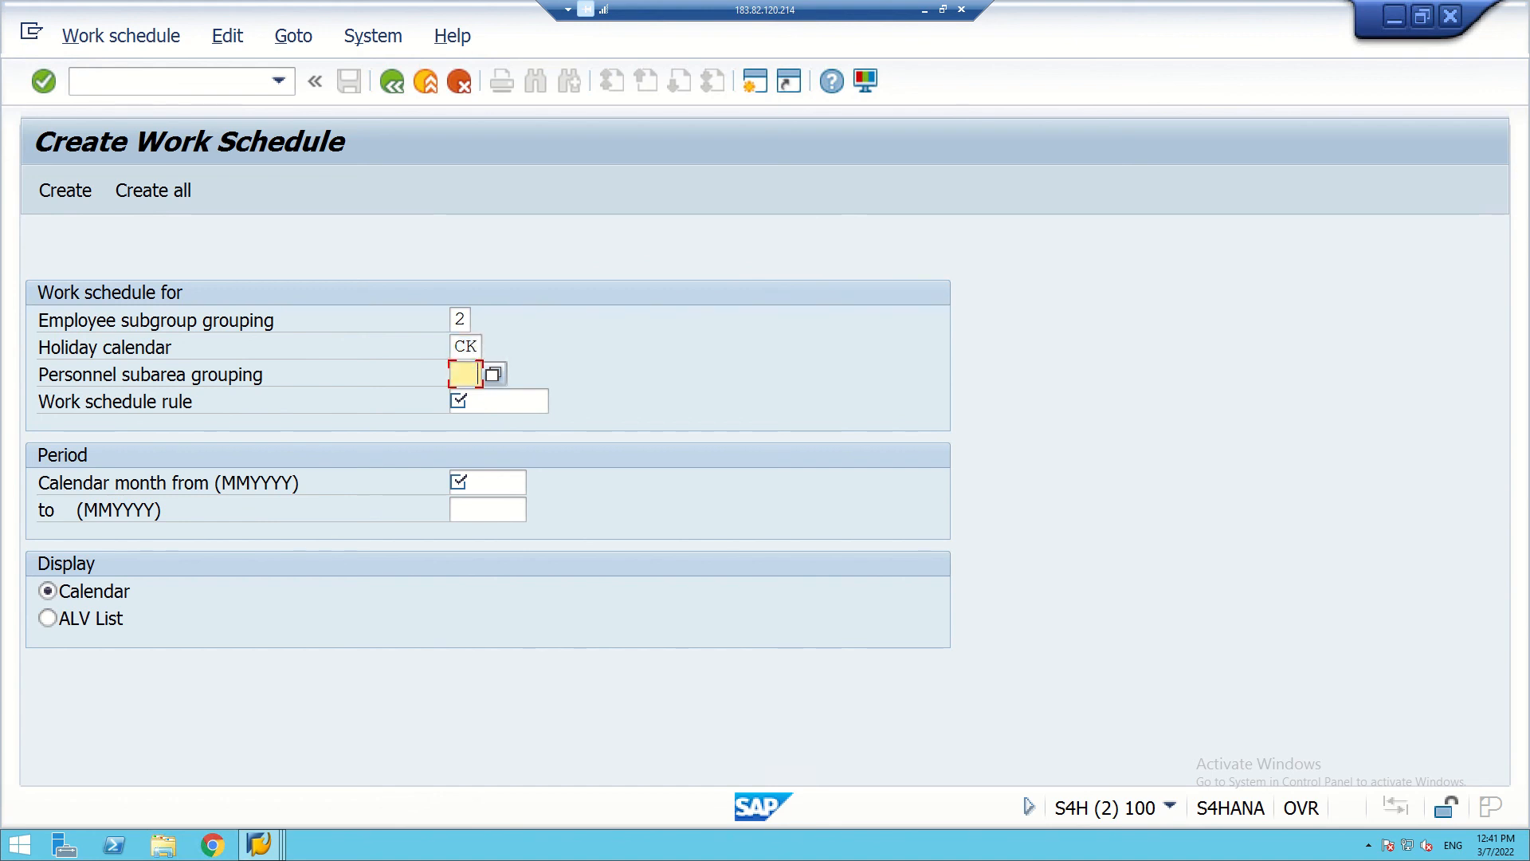
{"action": "type", "text": "70"}
{"action": "key", "text": "F4"}
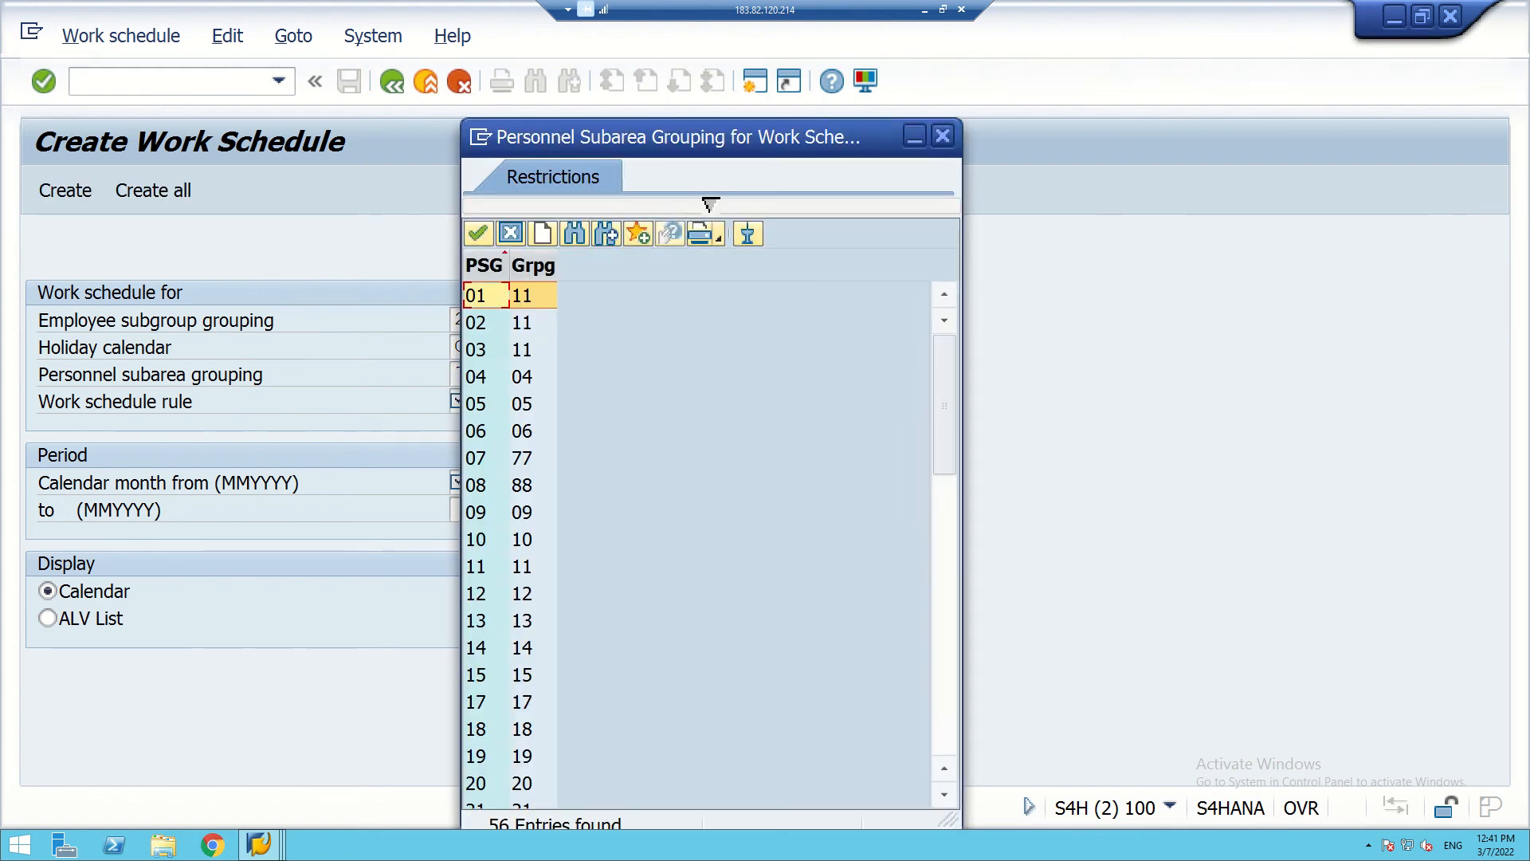
{"action": "scroll", "coordinate": [697, 542], "scroll_direction": "down", "scroll_amount": 14}
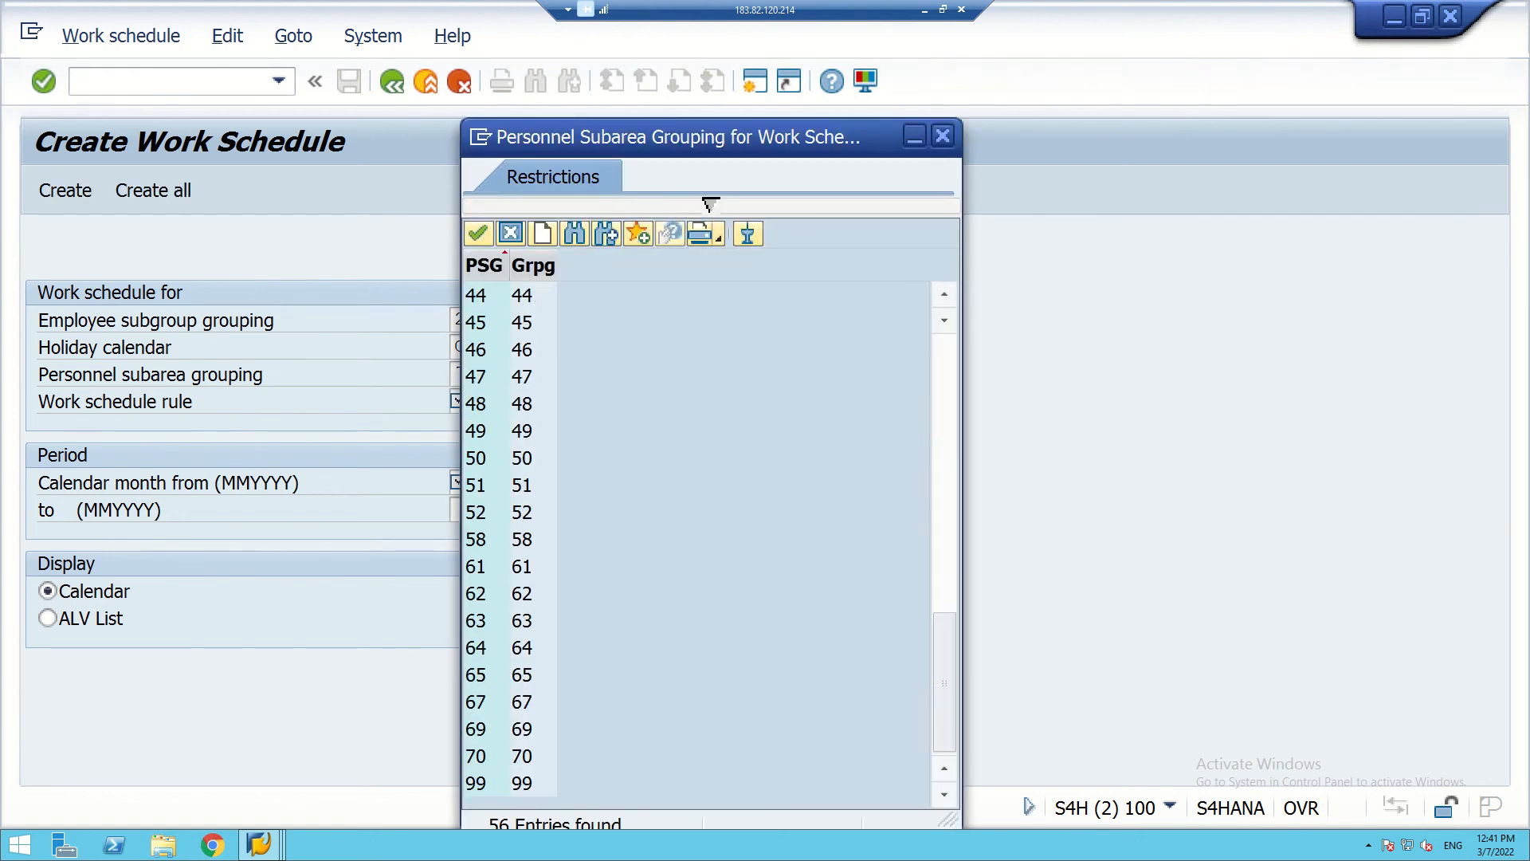
{"action": "key", "text": "Escape"}
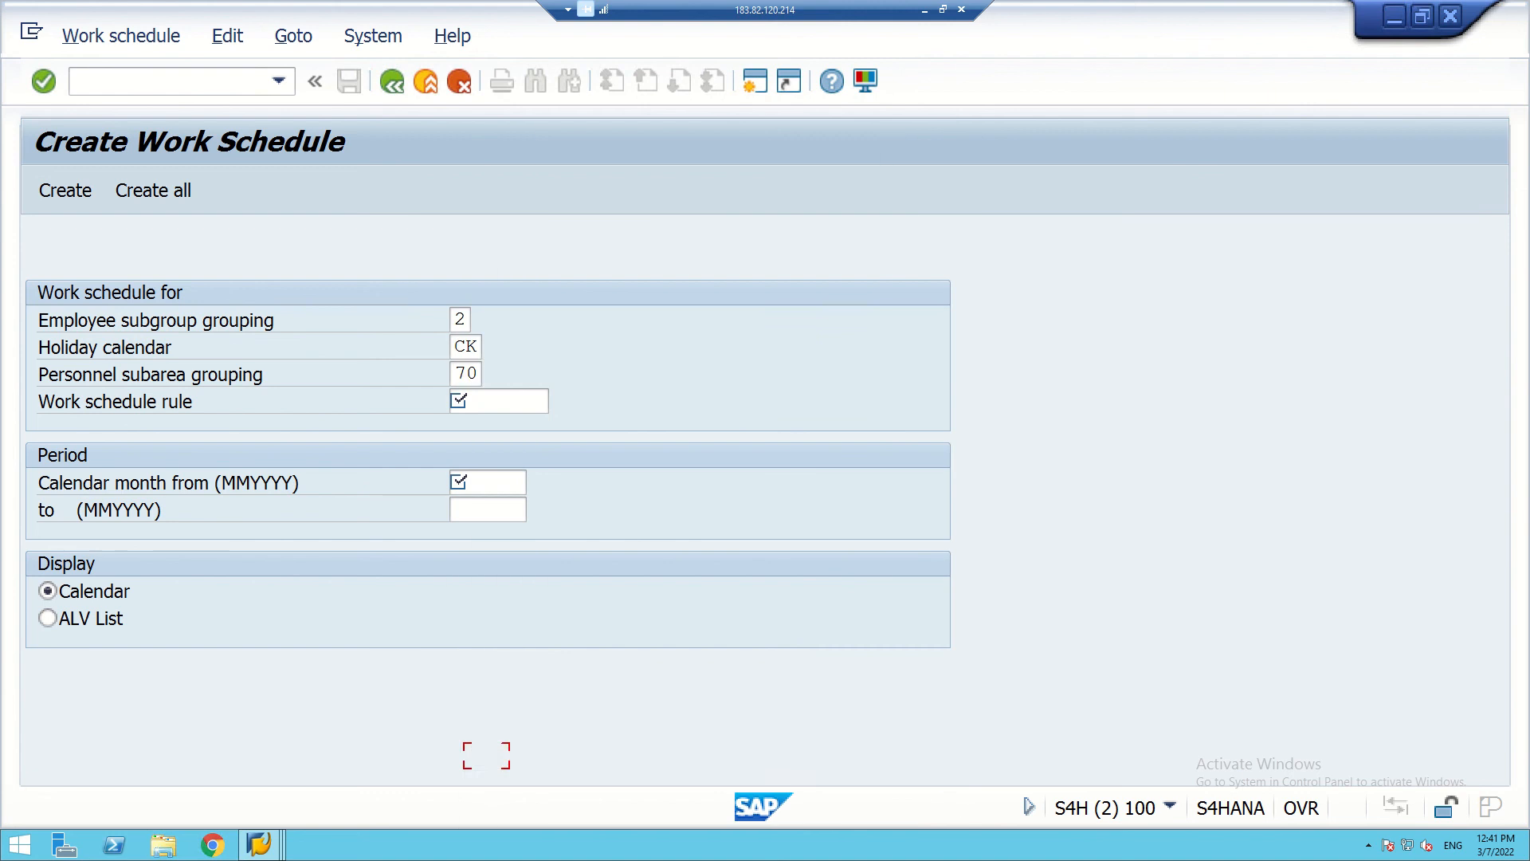
{"action": "left_click", "coordinate": [499, 401]}
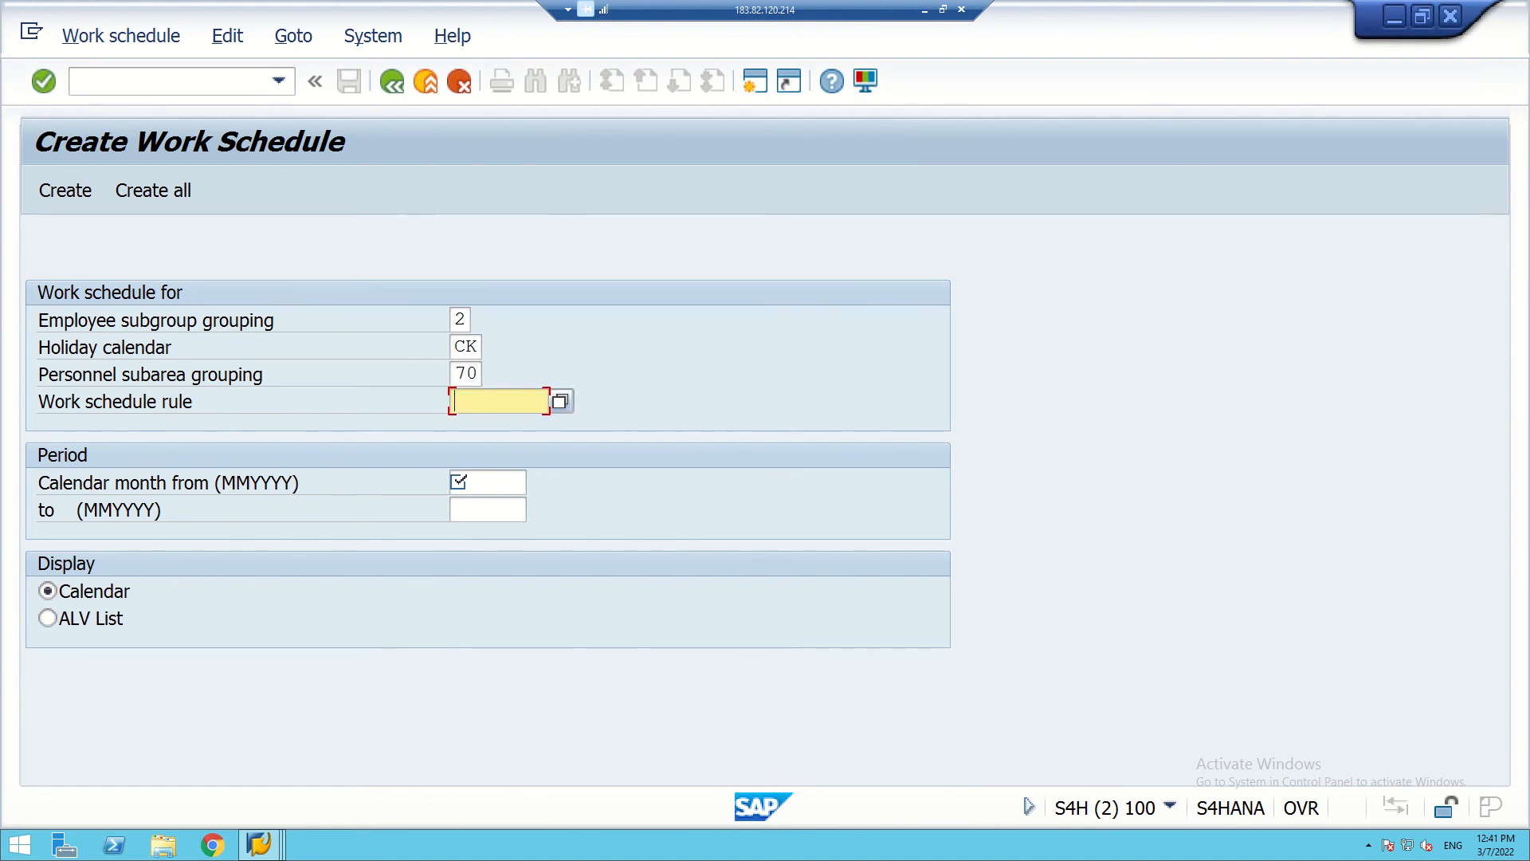
{"action": "key", "text": "F4"}
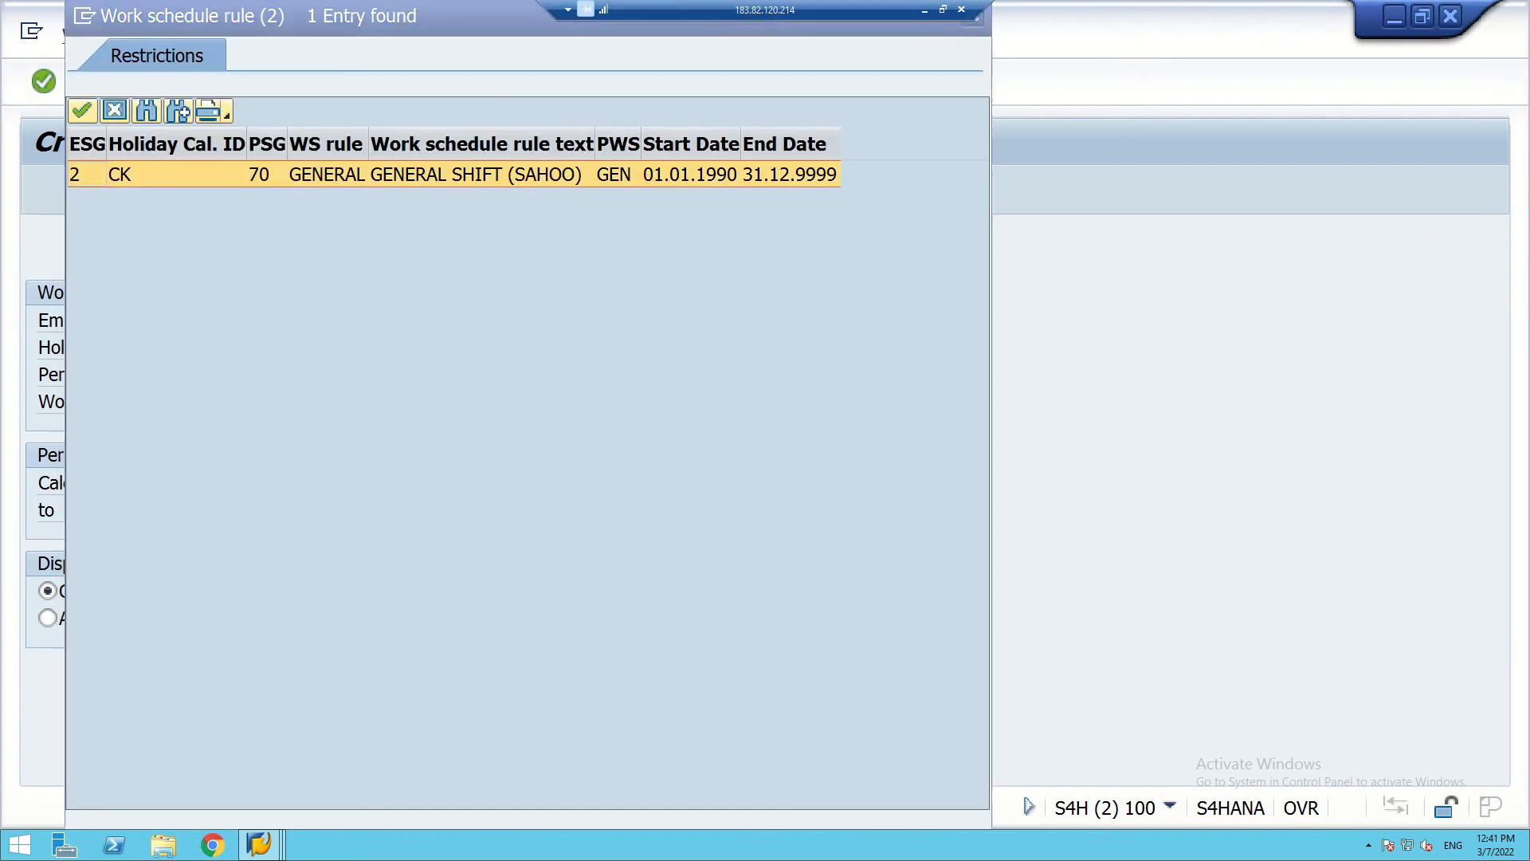
{"action": "key", "text": "Return"}
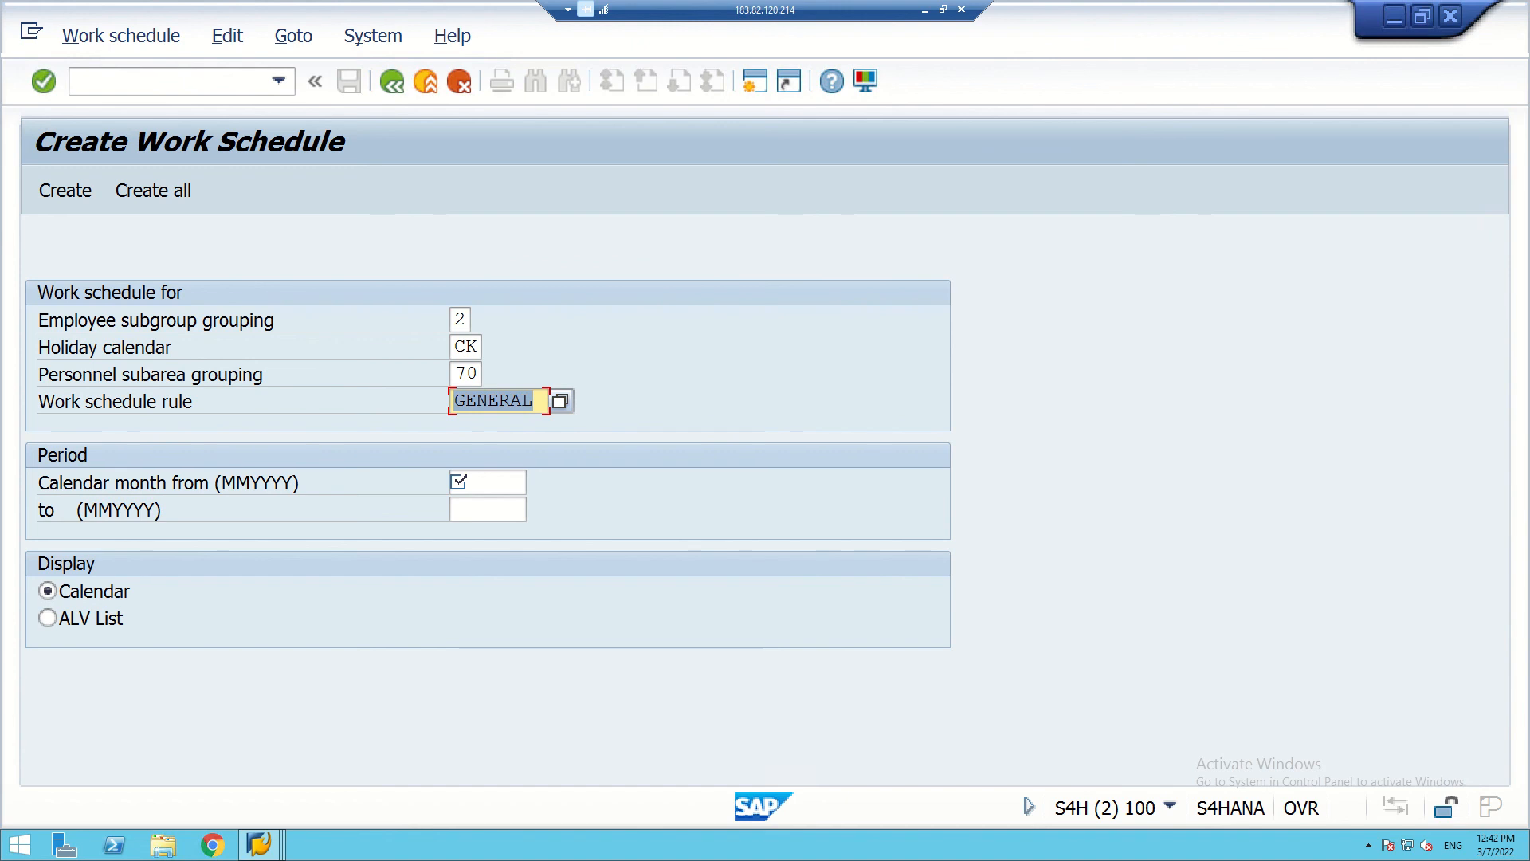
- Set the period from 012222 to 122022 and try to create the work schedule
{"action": "left_click", "coordinate": [458, 481]}
{"action": "type", "text": "02"}
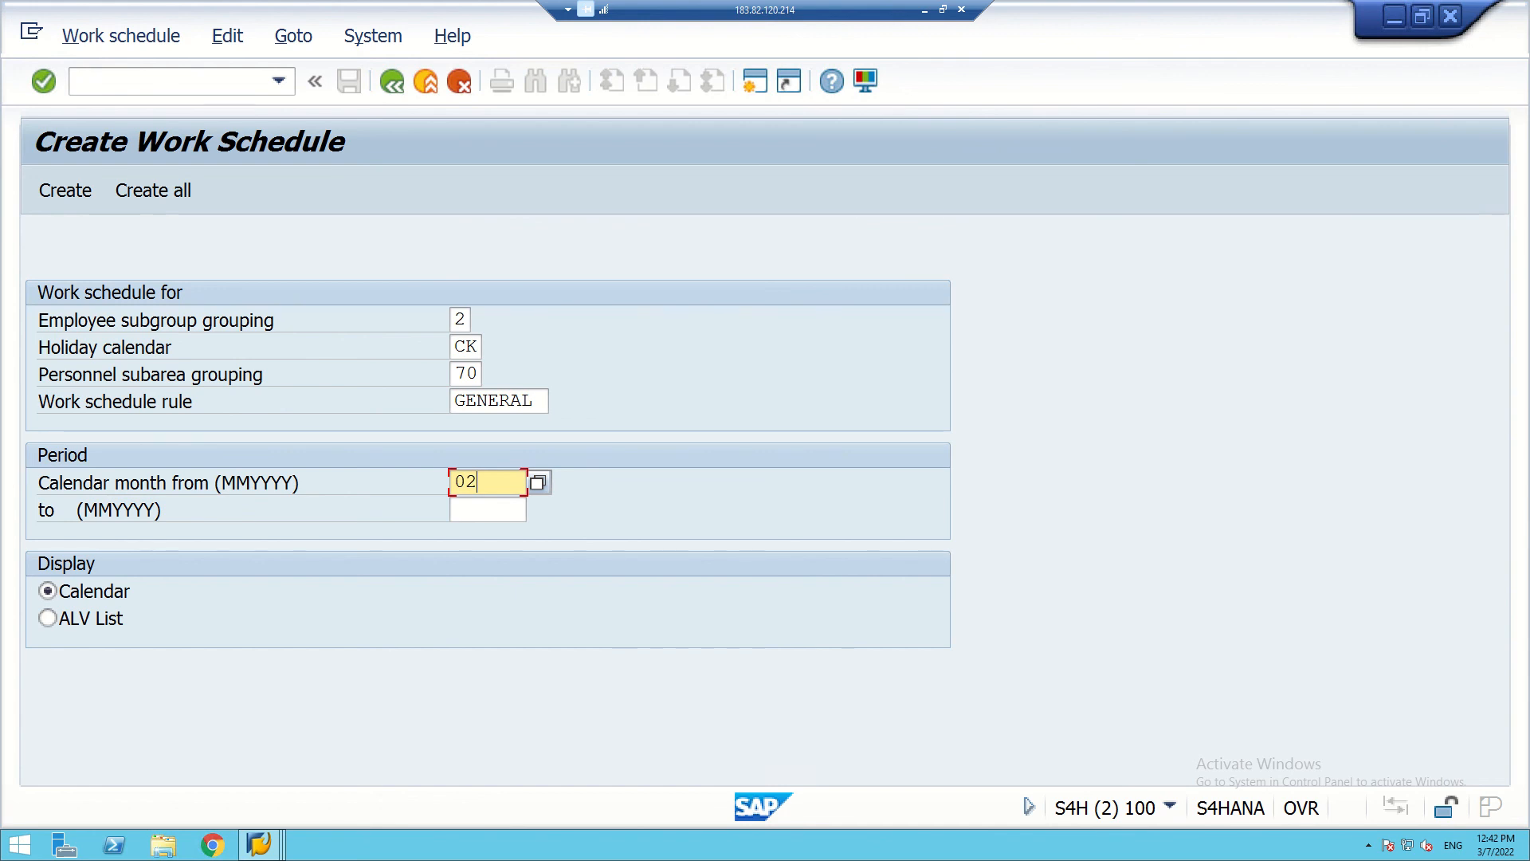
{"action": "key", "text": "BackSpace"}
{"action": "type", "text": "1"}
{"action": "type", "text": "02"}
{"action": "key", "text": "BackSpace"}
{"action": "key", "text": "BackSpace"}
{"action": "key", "text": "BackSpace"}
{"action": "key", "text": "BackSpace"}
{"action": "type", "text": "0101"}
{"action": "type", "text": "20"}
{"action": "key", "text": "BackSpace"}
{"action": "type", "text": "2"}
{"action": "key", "text": "BackSpace"}
{"action": "key", "text": "BackSpace"}
{"action": "type", "text": "22"}
{"action": "key", "text": "Tab"}
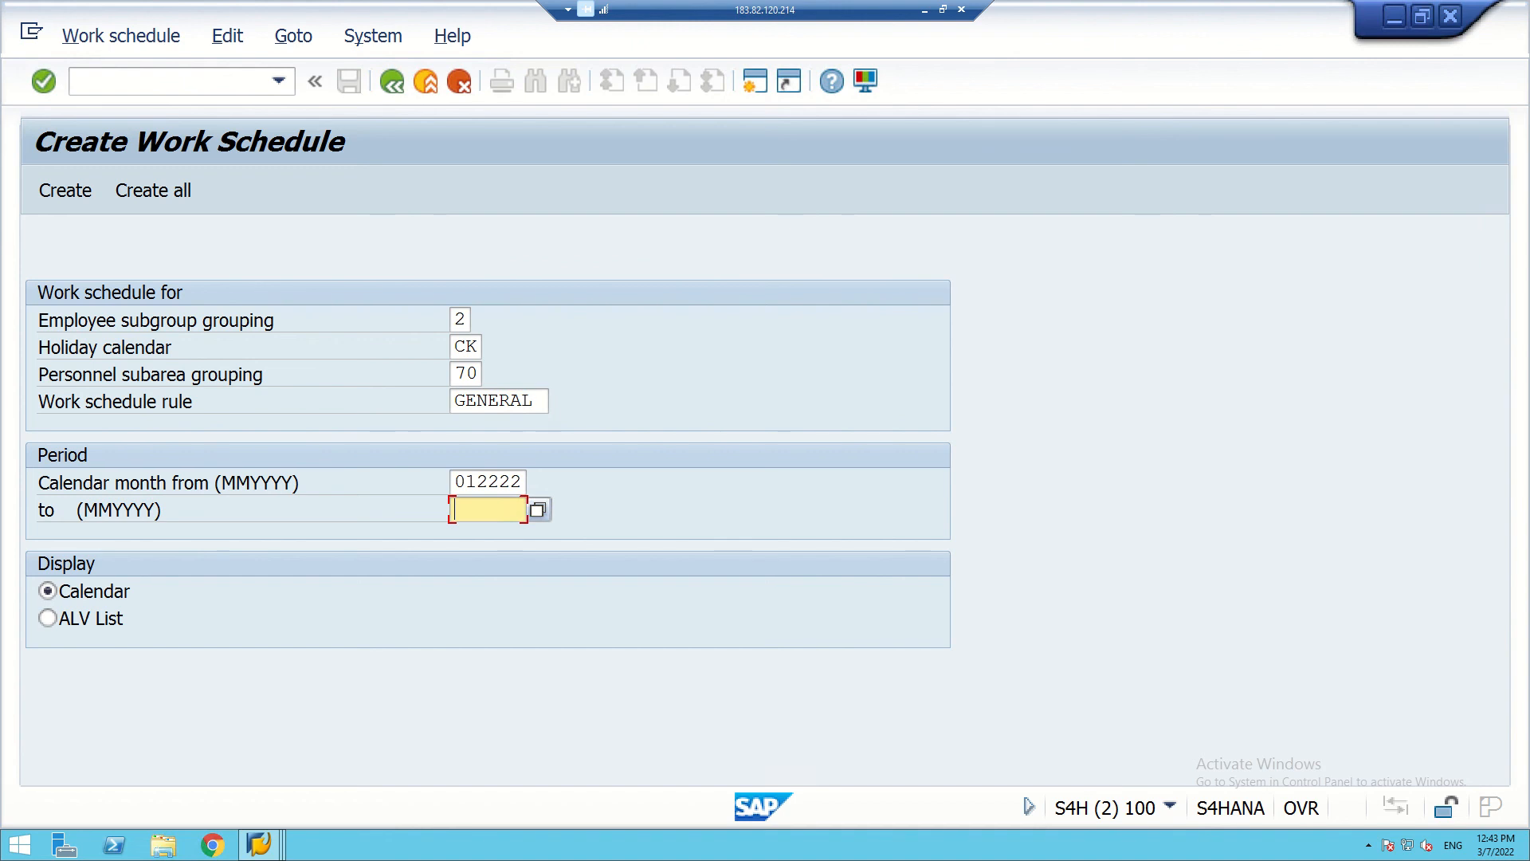
{"action": "type", "text": "122022"}
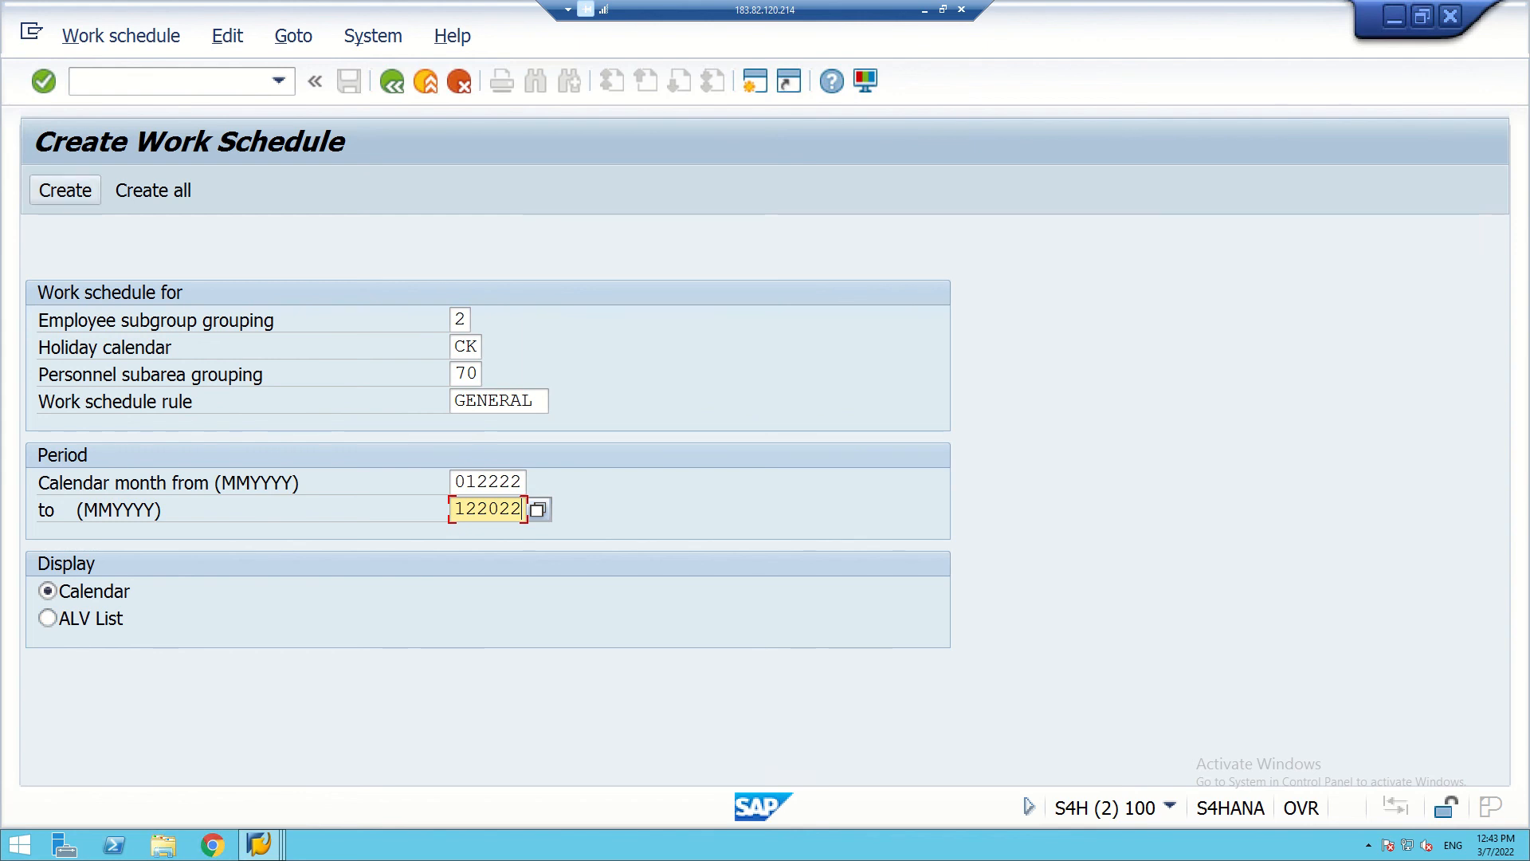
{"action": "left_click", "coordinate": [65, 190]}
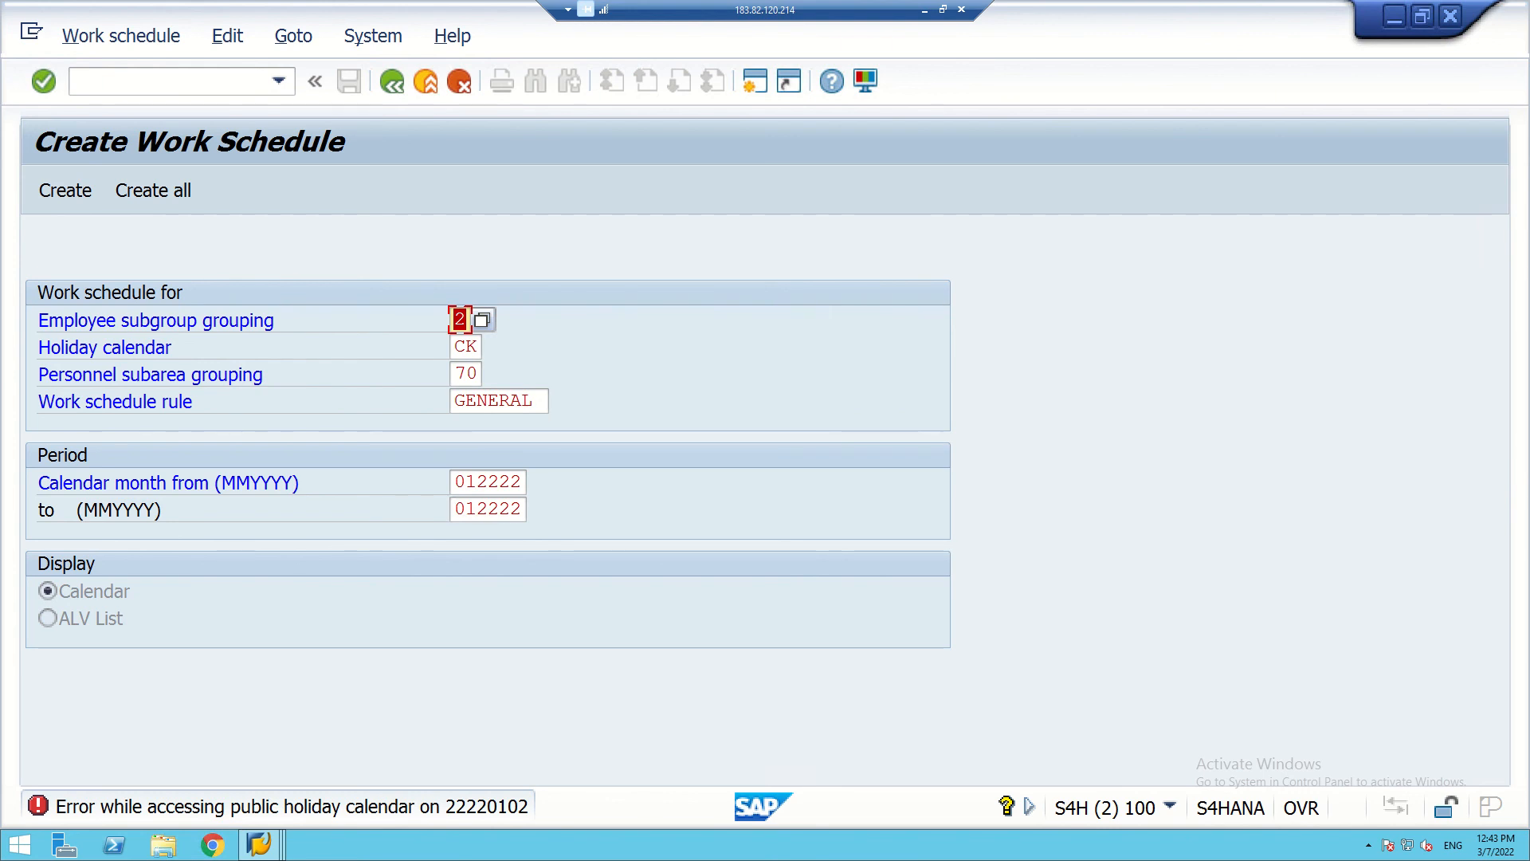
- Change the period's end month to 122222 and try again to create the work schedule
{"action": "left_click", "coordinate": [466, 509]}
{"action": "key", "text": "BackSpace"}
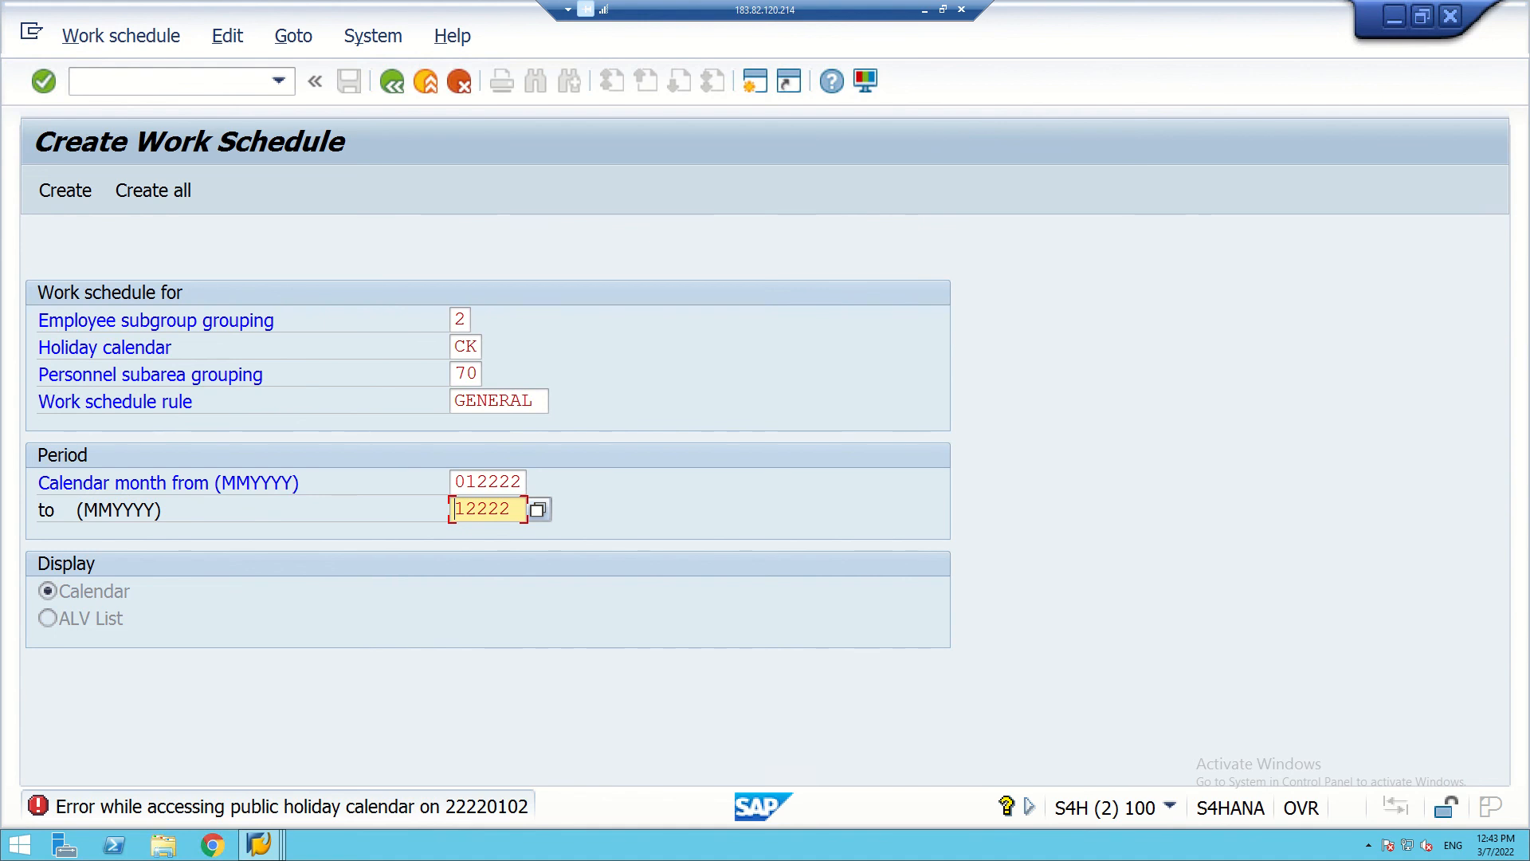
{"action": "type", "text": "2"}
{"action": "key", "text": "Return"}
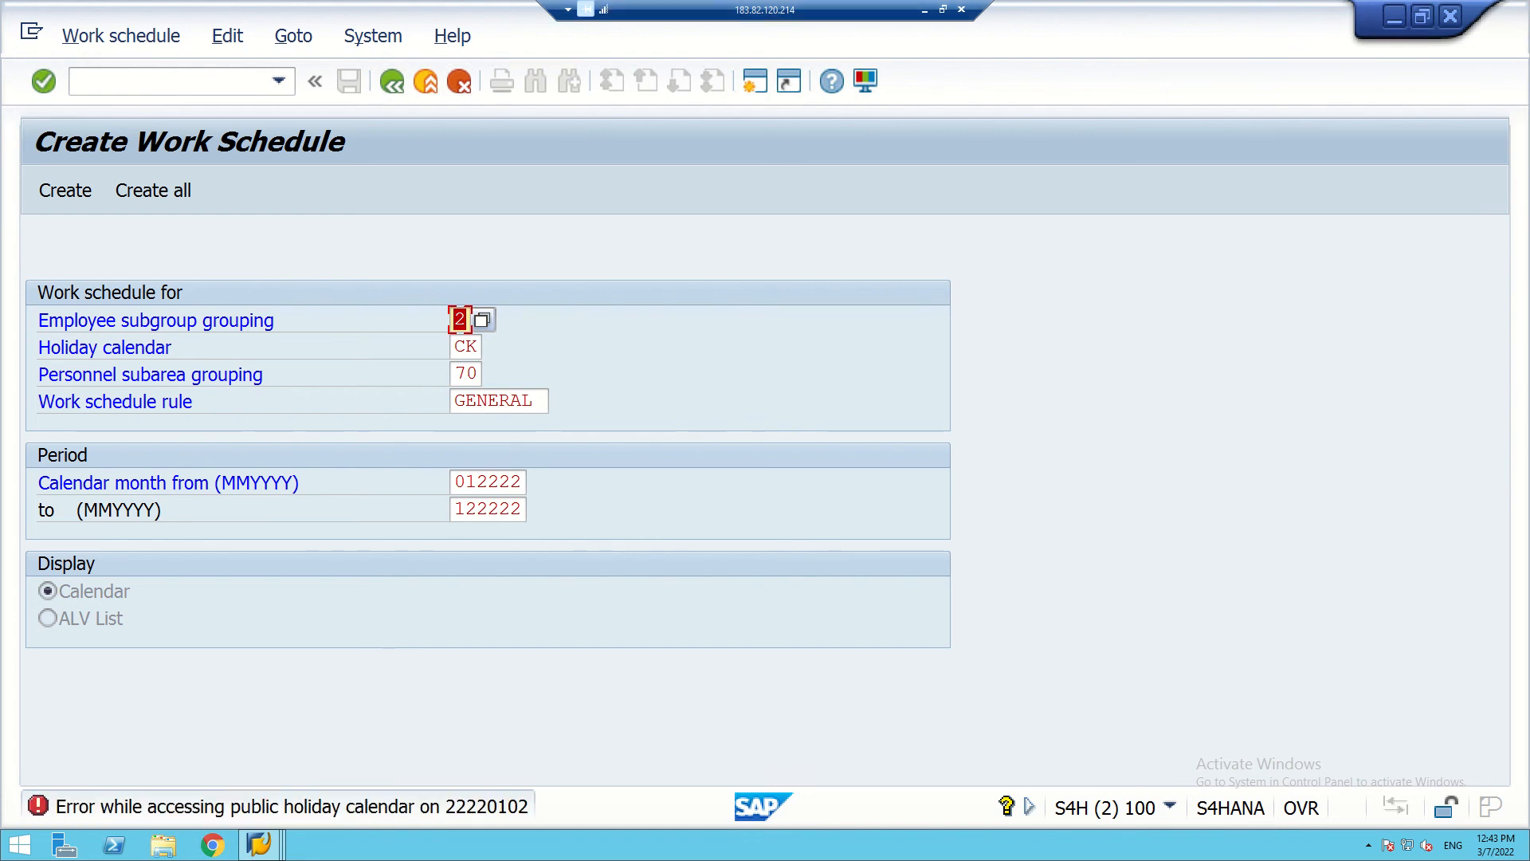
{"action": "mouse_move", "coordinate": [765, 2]}
{"action": "left_click", "coordinate": [654, 38]}
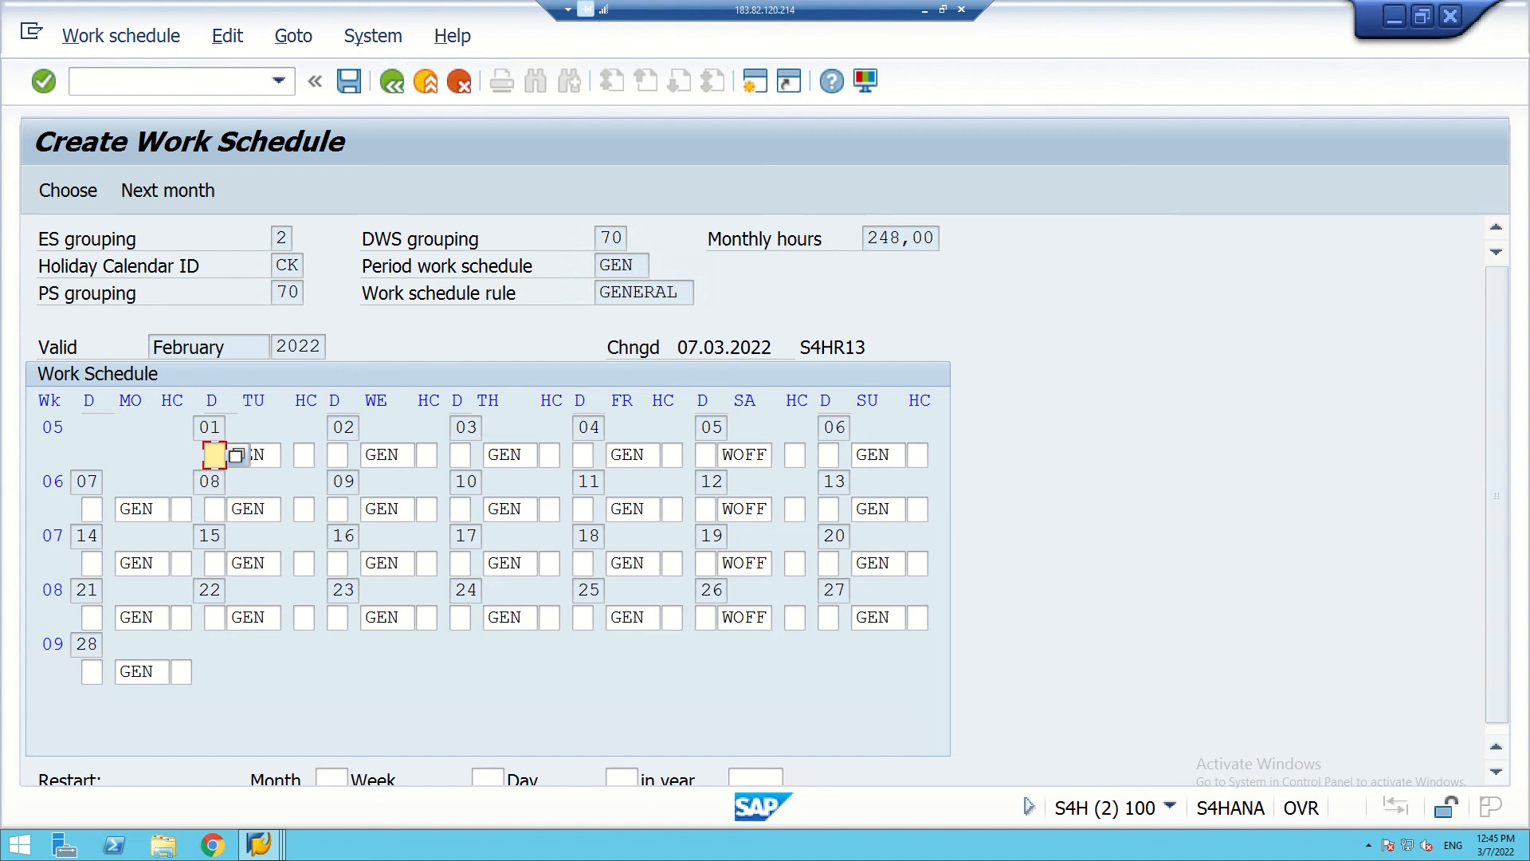
{"action": "key", "text": "F3"}
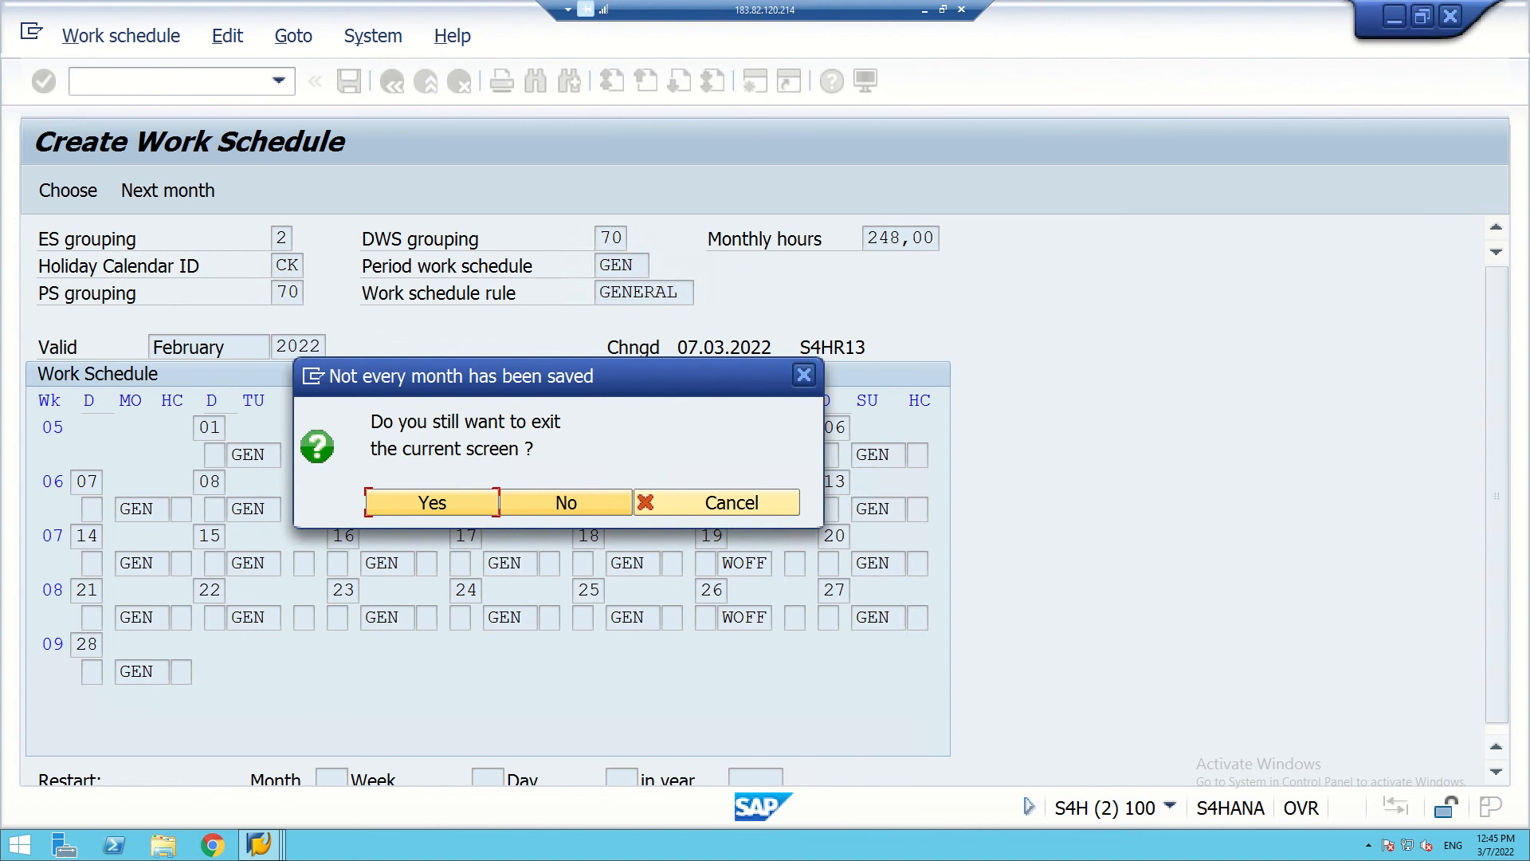
{"action": "left_click", "coordinate": [654, 38]}
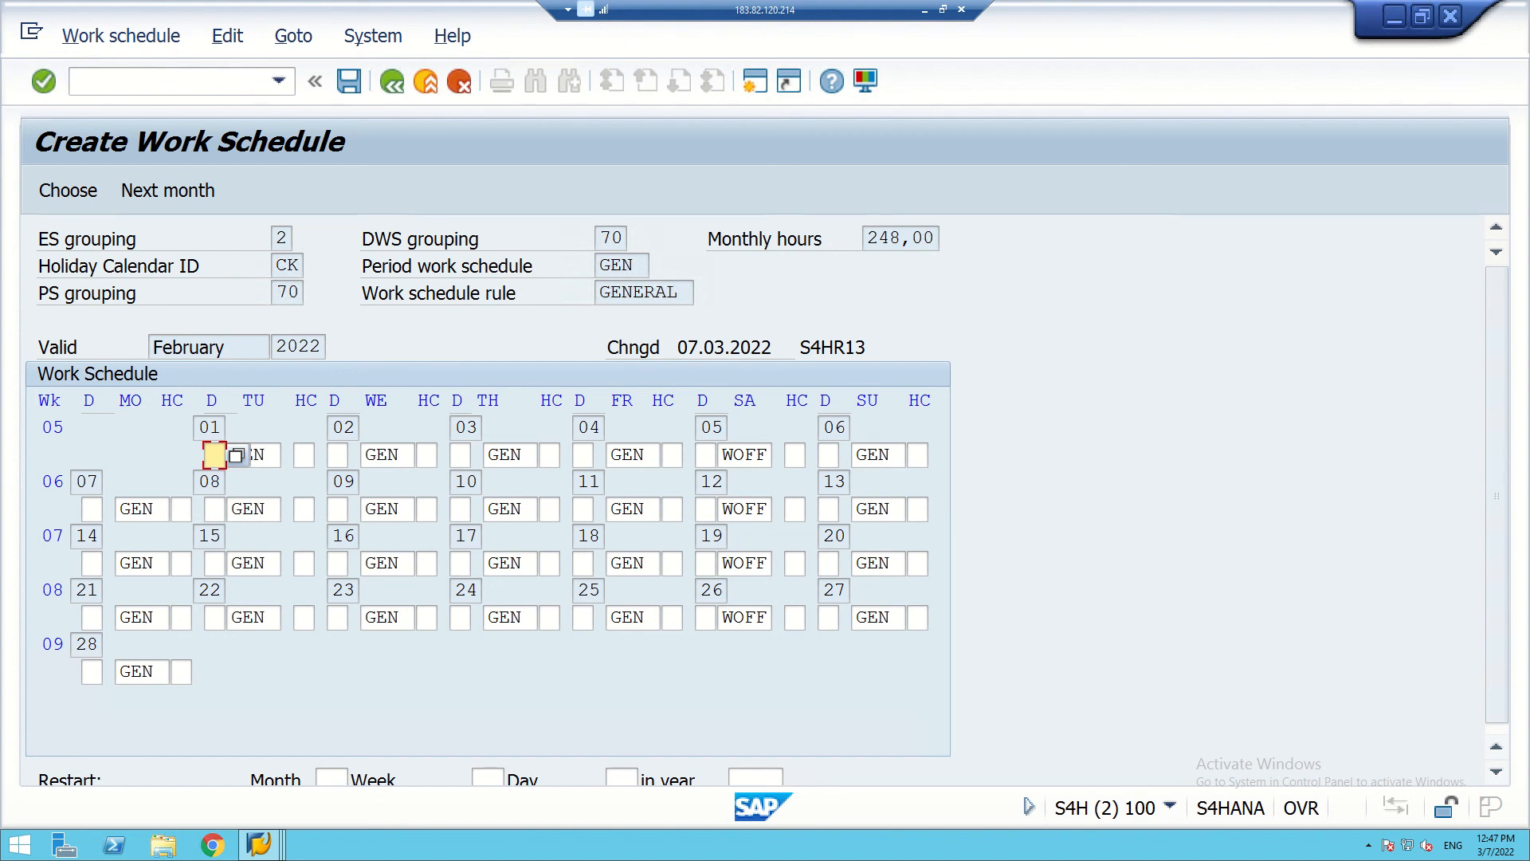
- Save the generated work schedules for February, March and April 2022 in the proposed customizing request
{"action": "key", "text": "ctrl+s"}
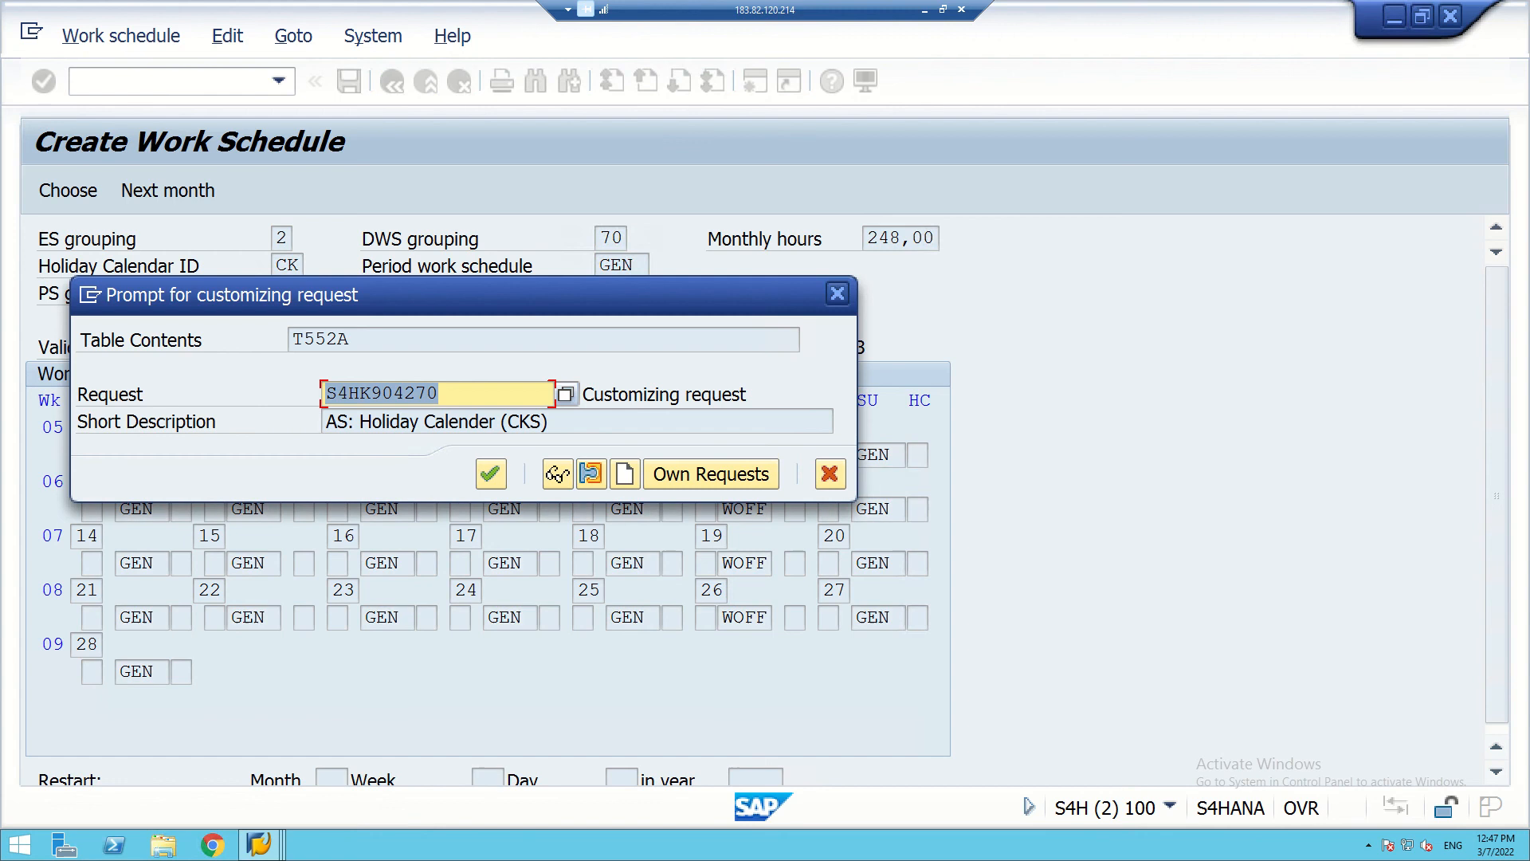
{"action": "left_click", "coordinate": [490, 473]}
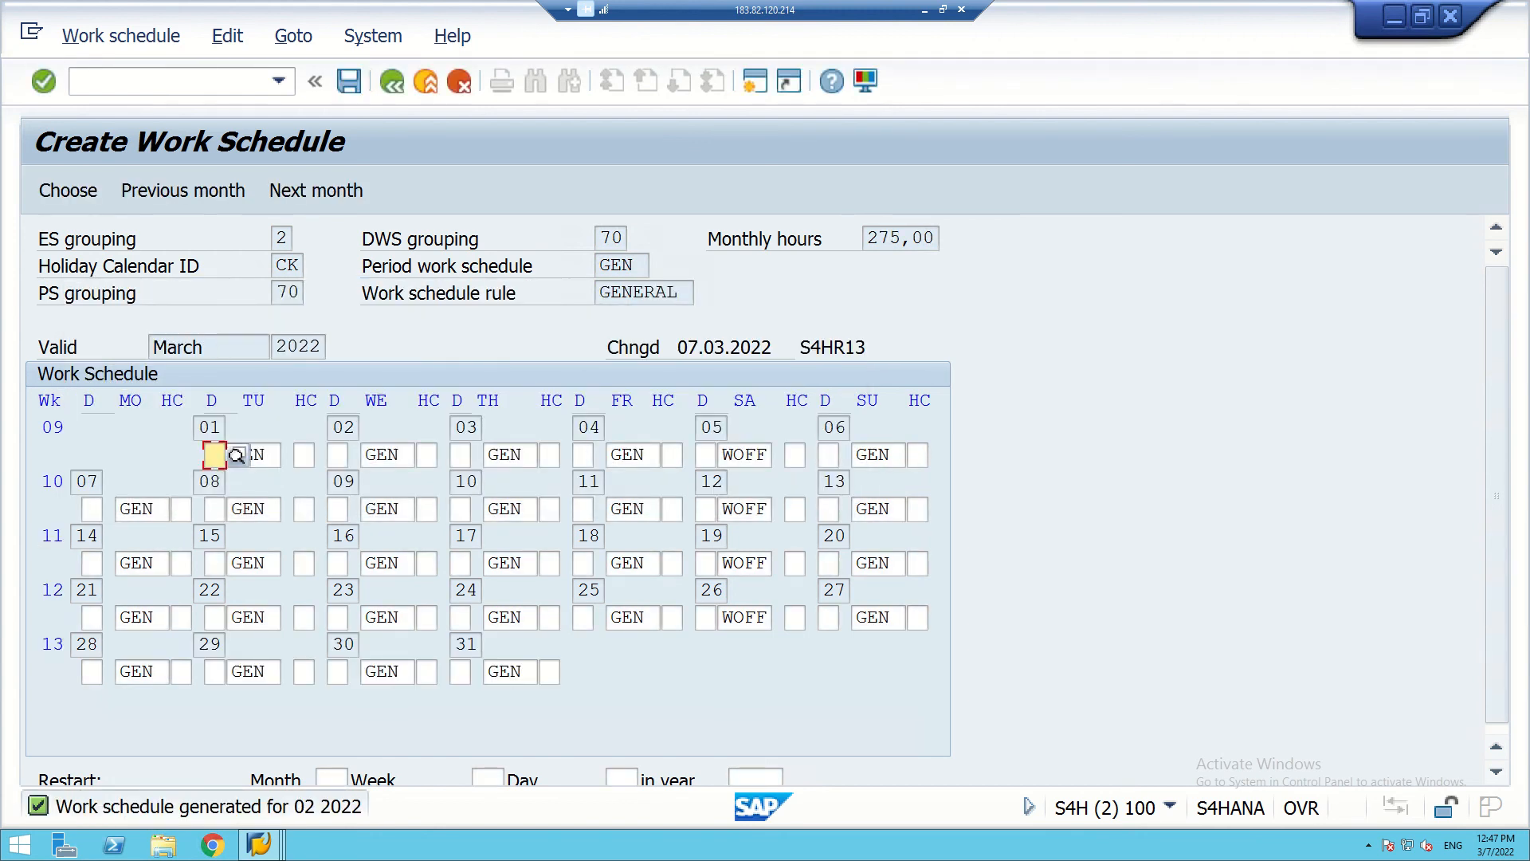
{"action": "key", "text": "ctrl+s"}
{"action": "key", "text": "Return"}
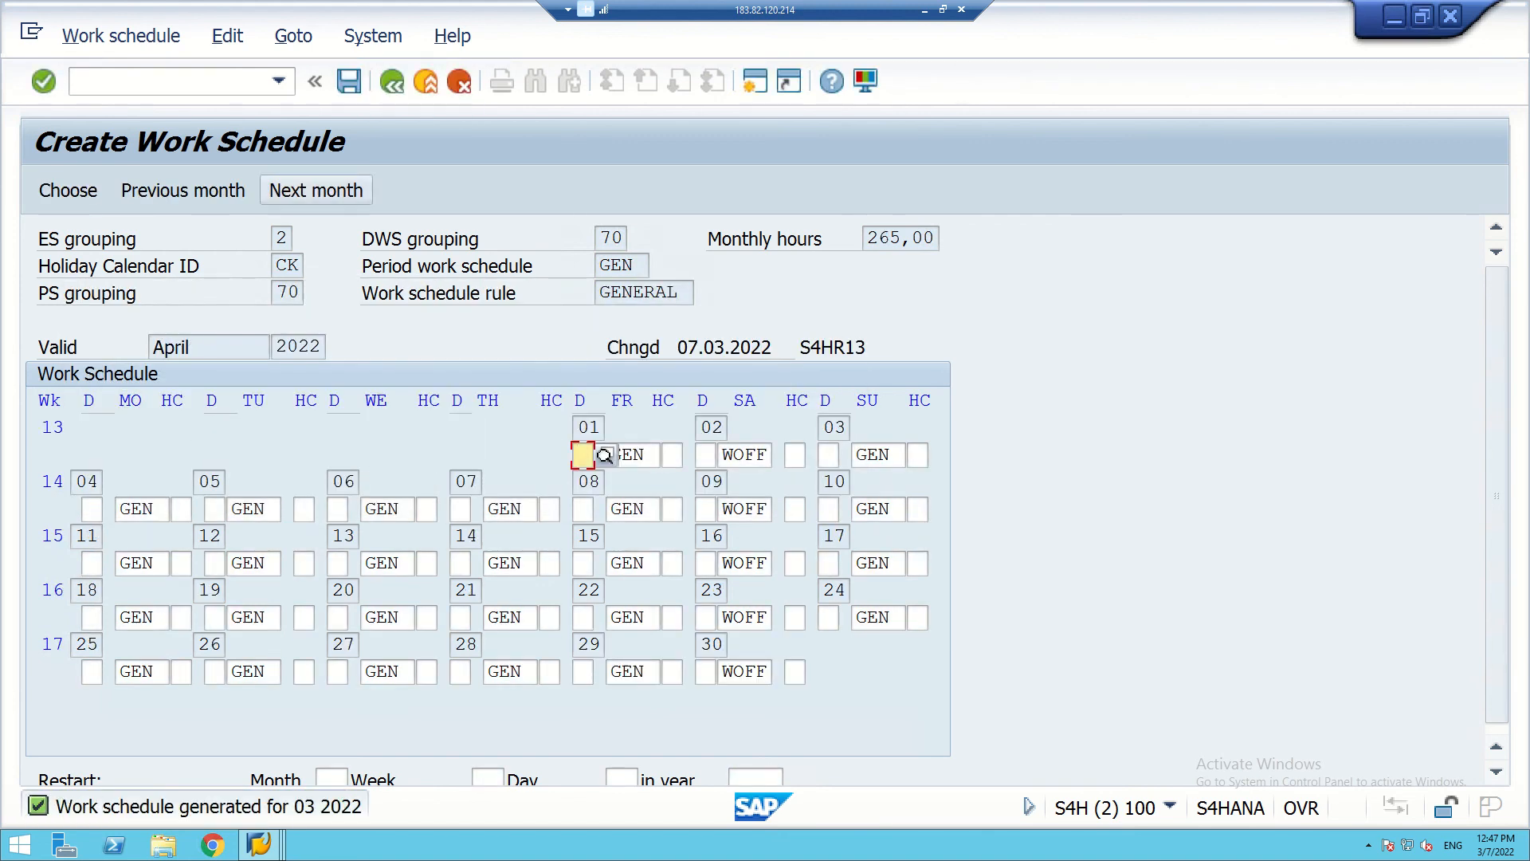
{"action": "key", "text": "ctrl+s"}
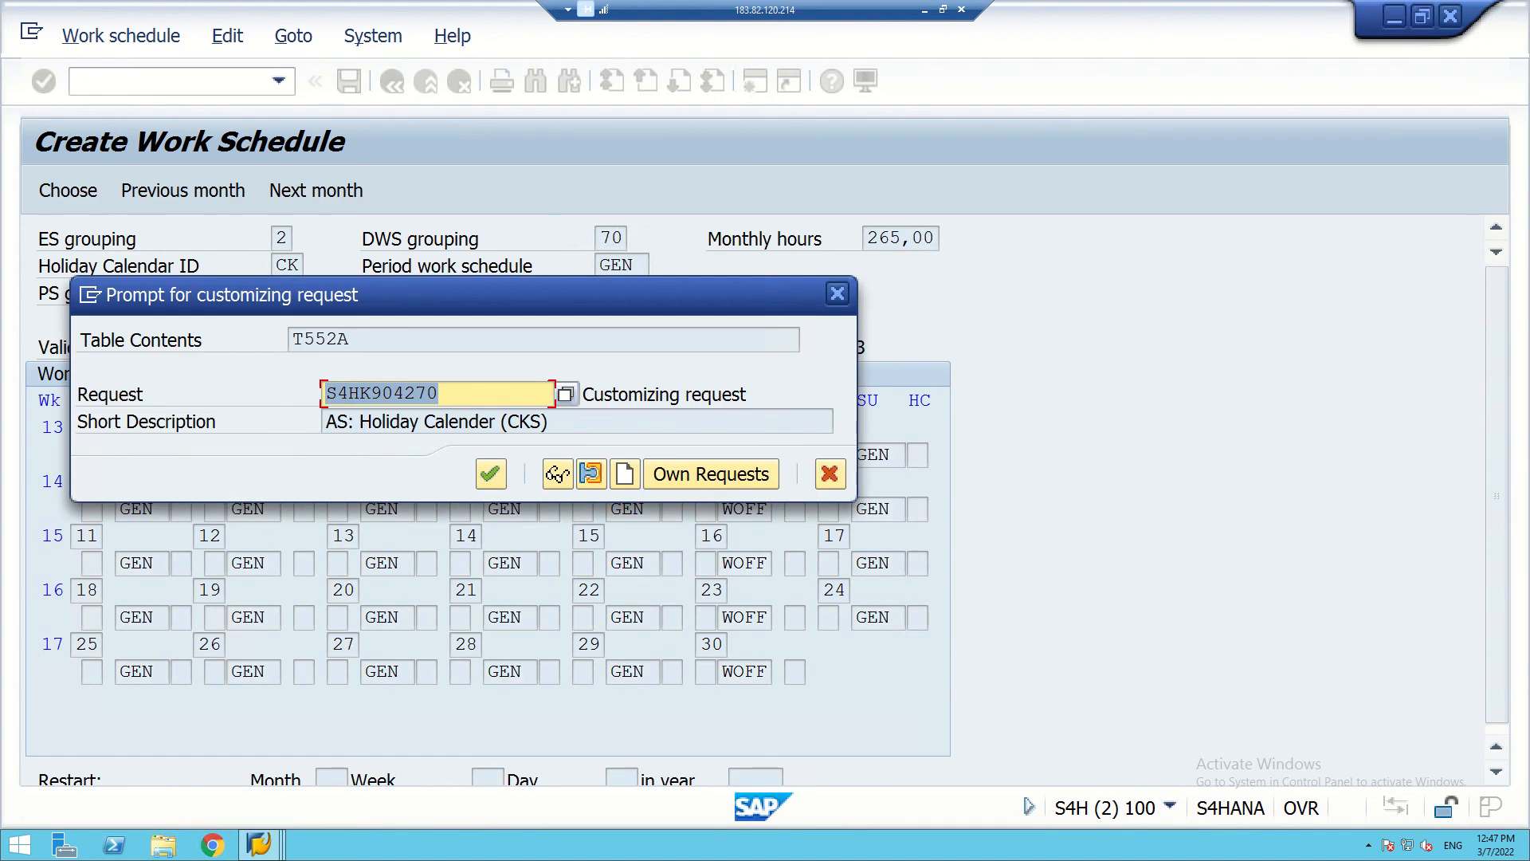
{"action": "key", "text": "Return"}
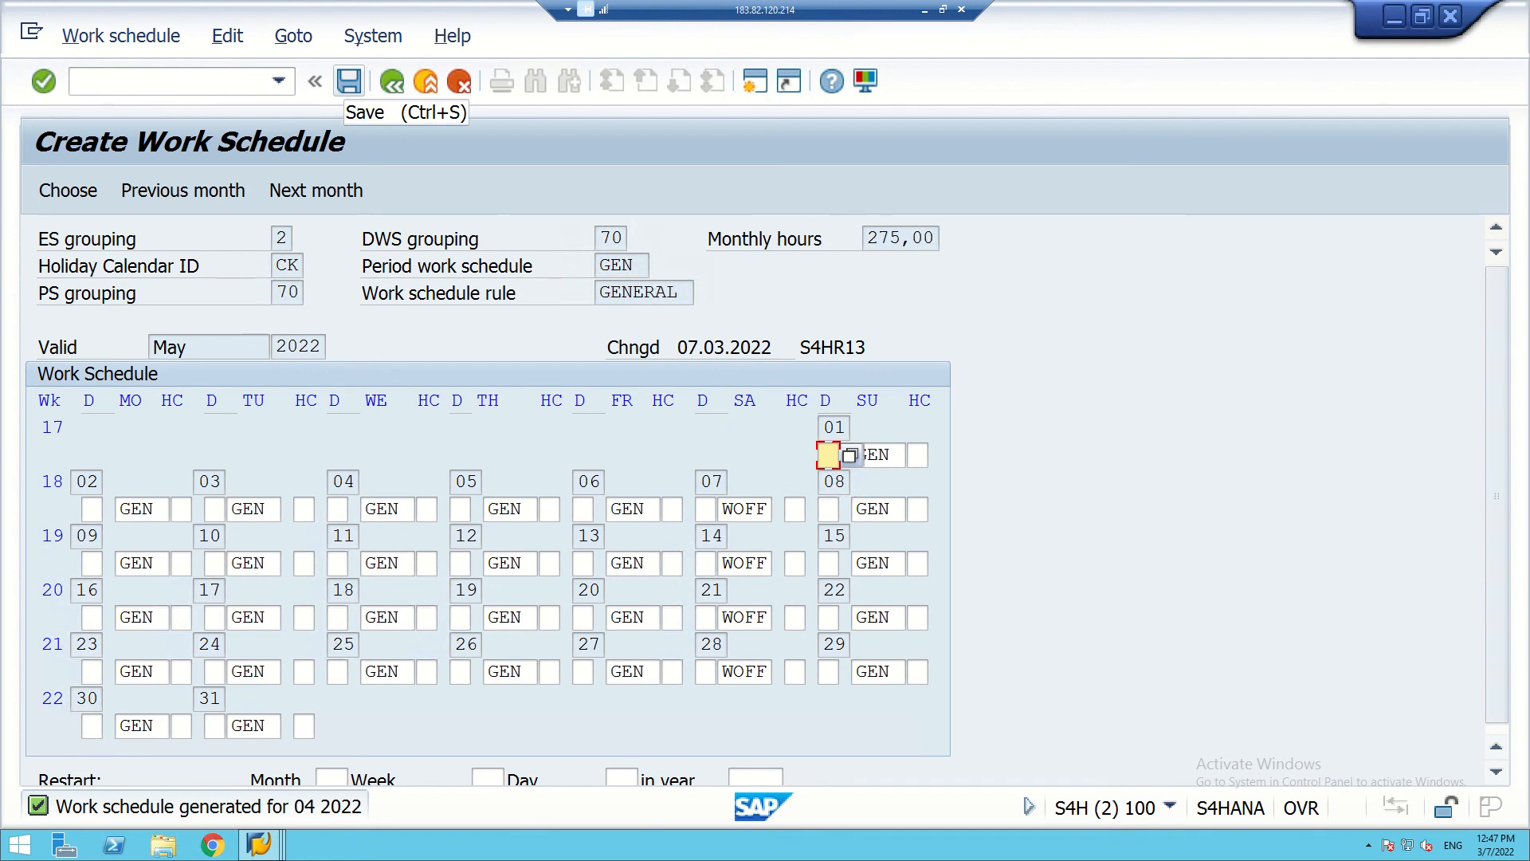
- Save the generated work schedules for May, June, July and August 2022 in the proposed customizing request
{"action": "left_click", "coordinate": [349, 81]}
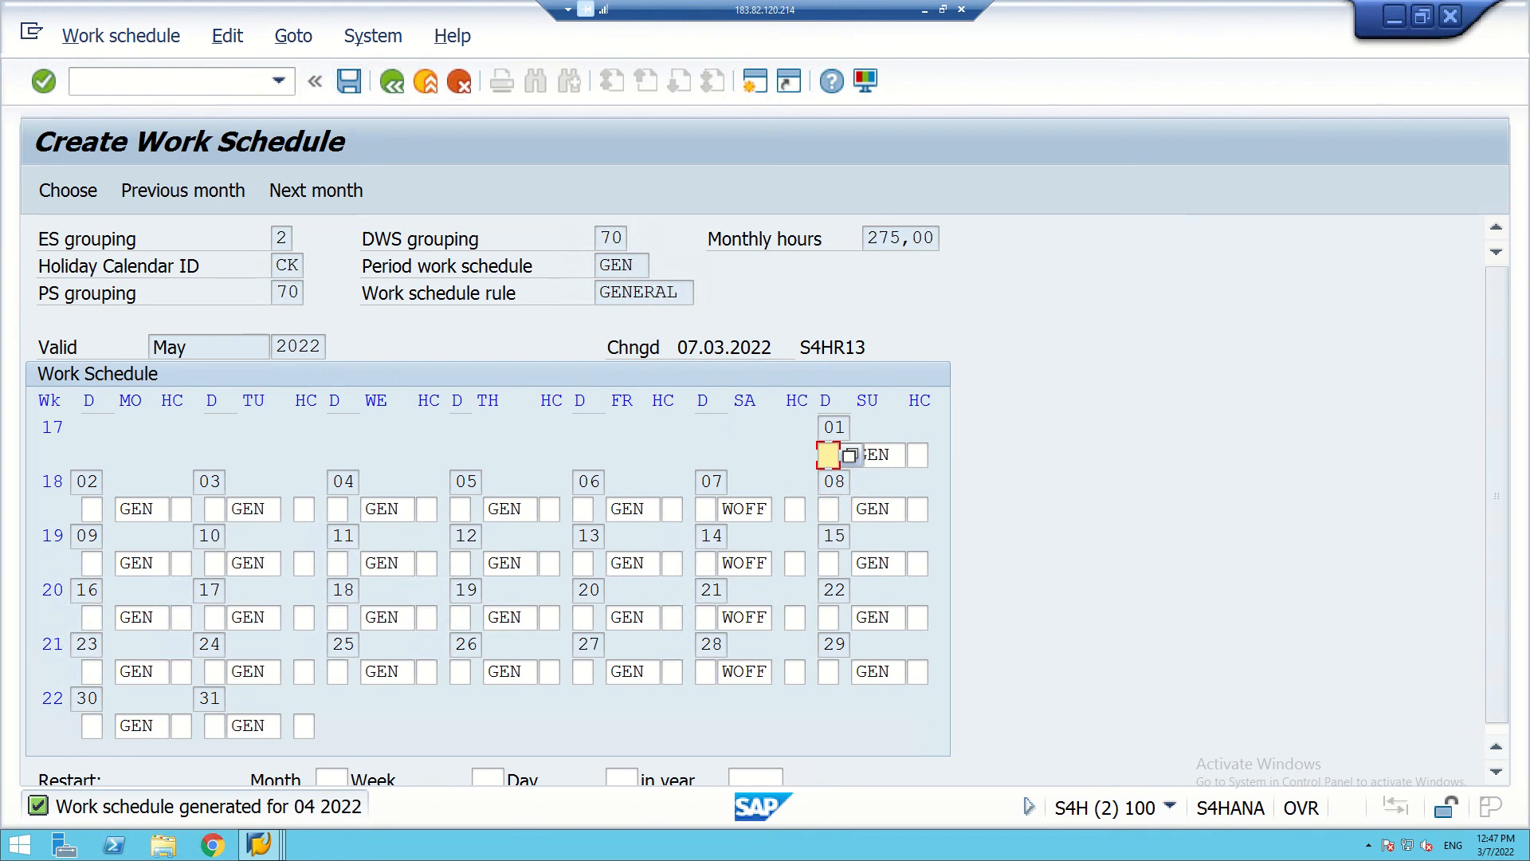
{"action": "key", "text": "Return"}
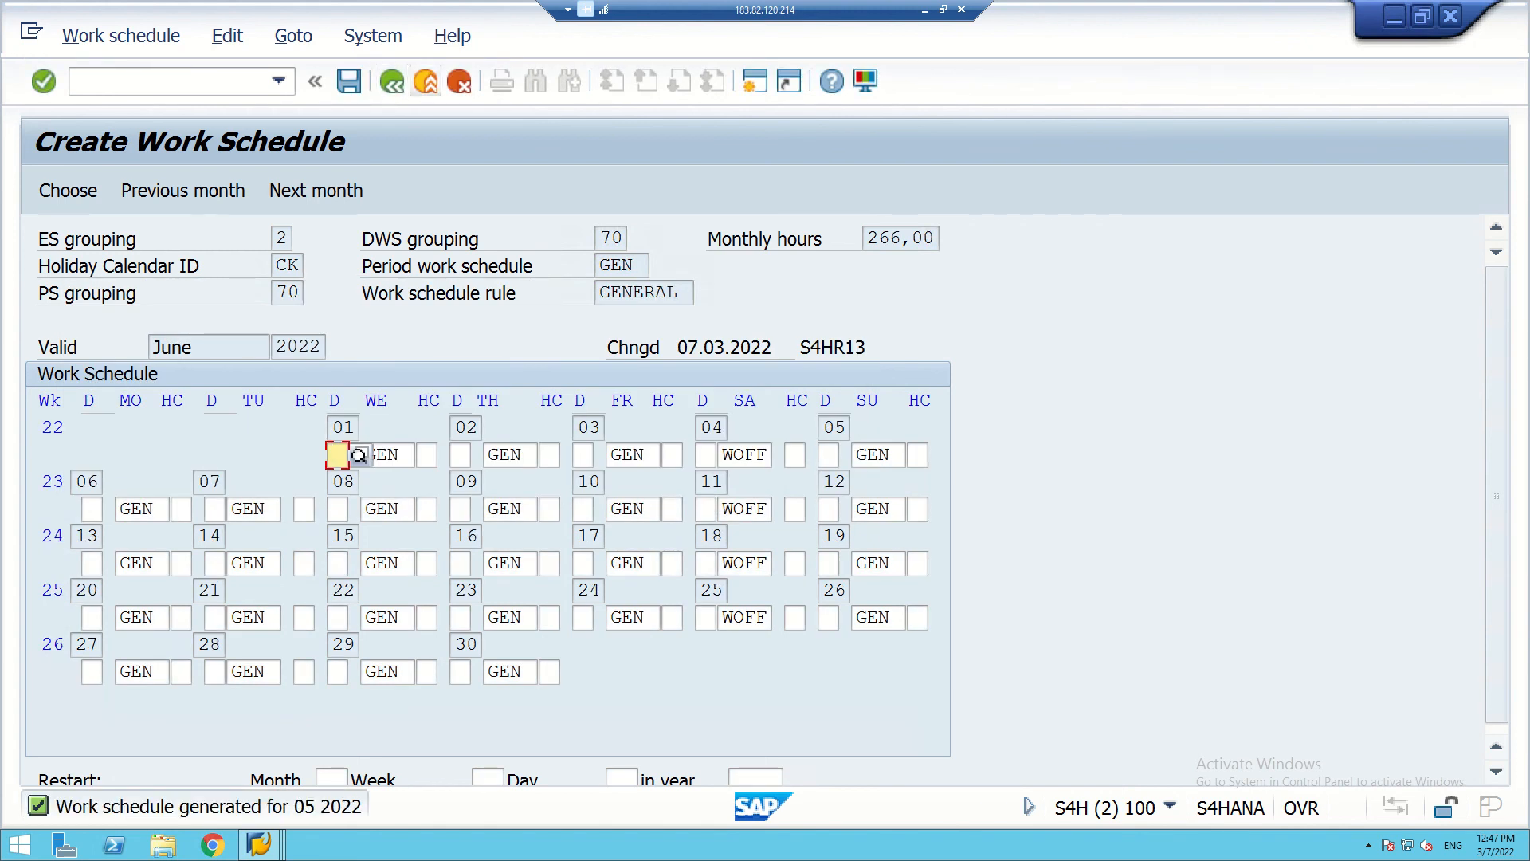
{"action": "key", "text": "ctrl+s"}
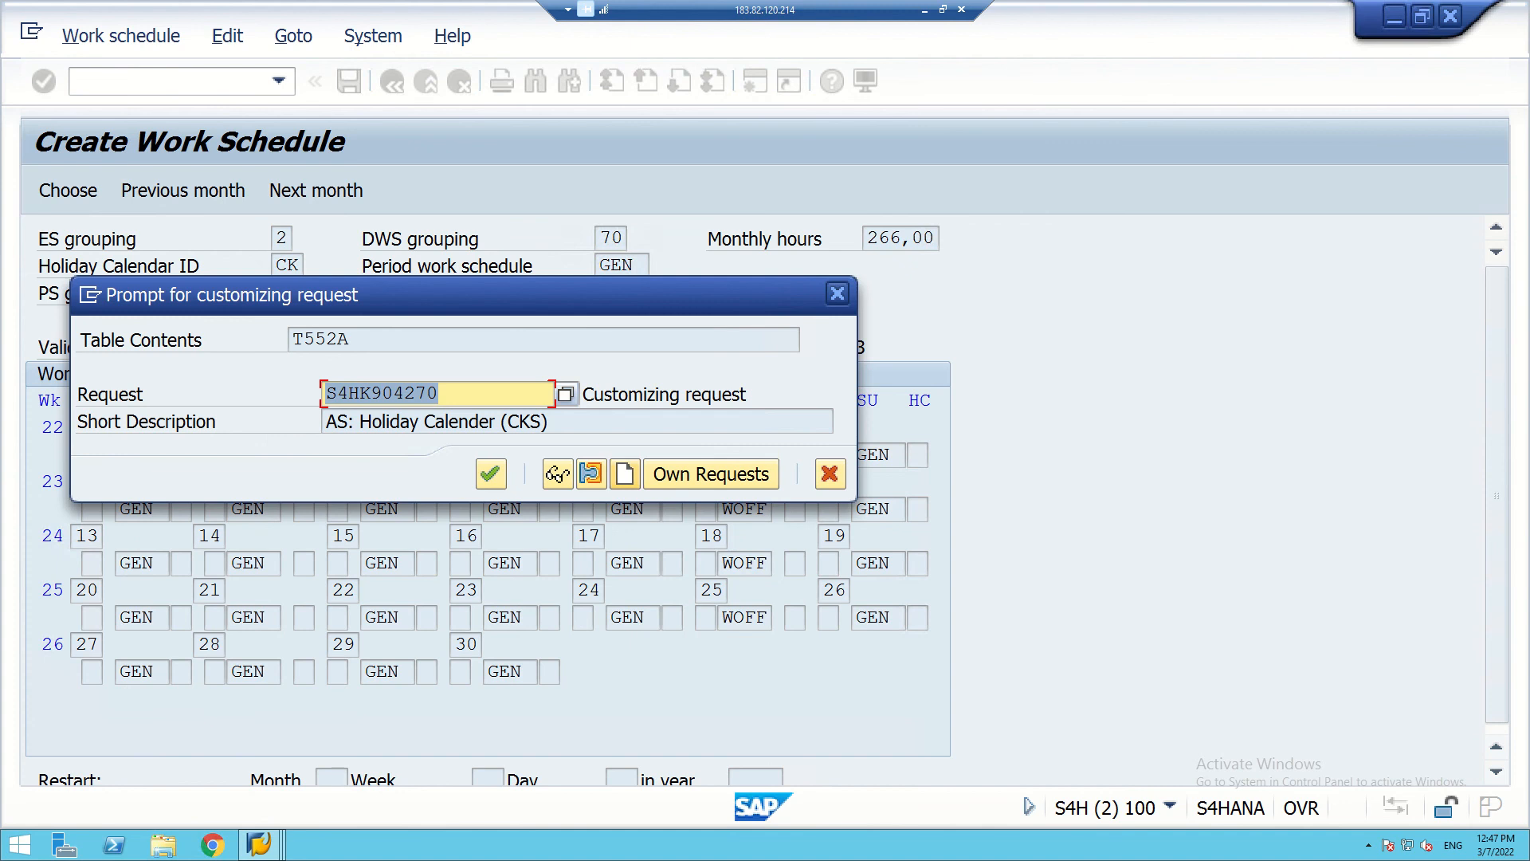
{"action": "key", "text": "Return"}
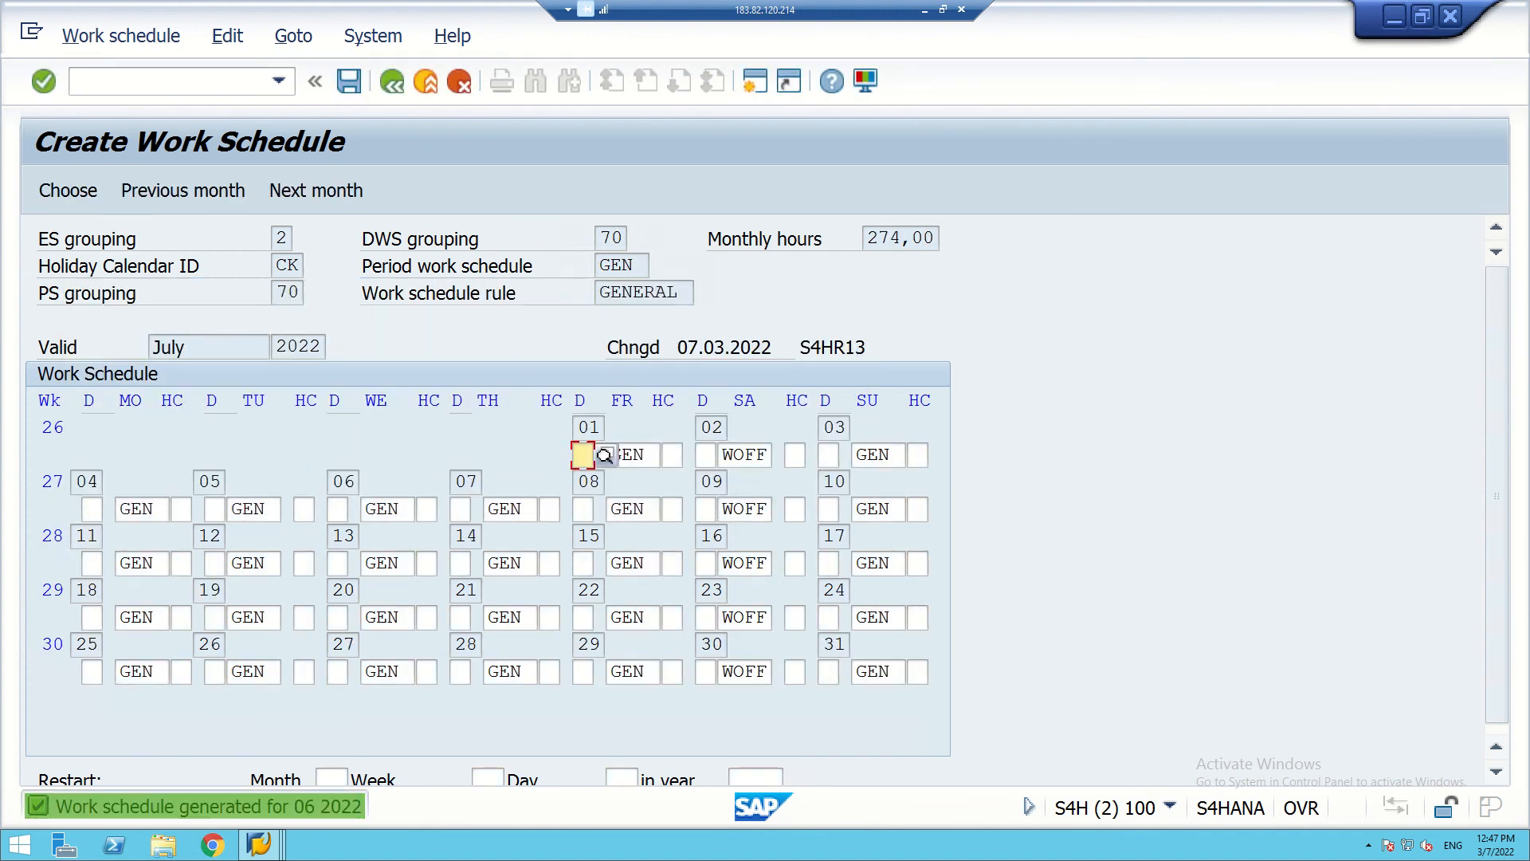
{"action": "key", "text": "ctrl+s"}
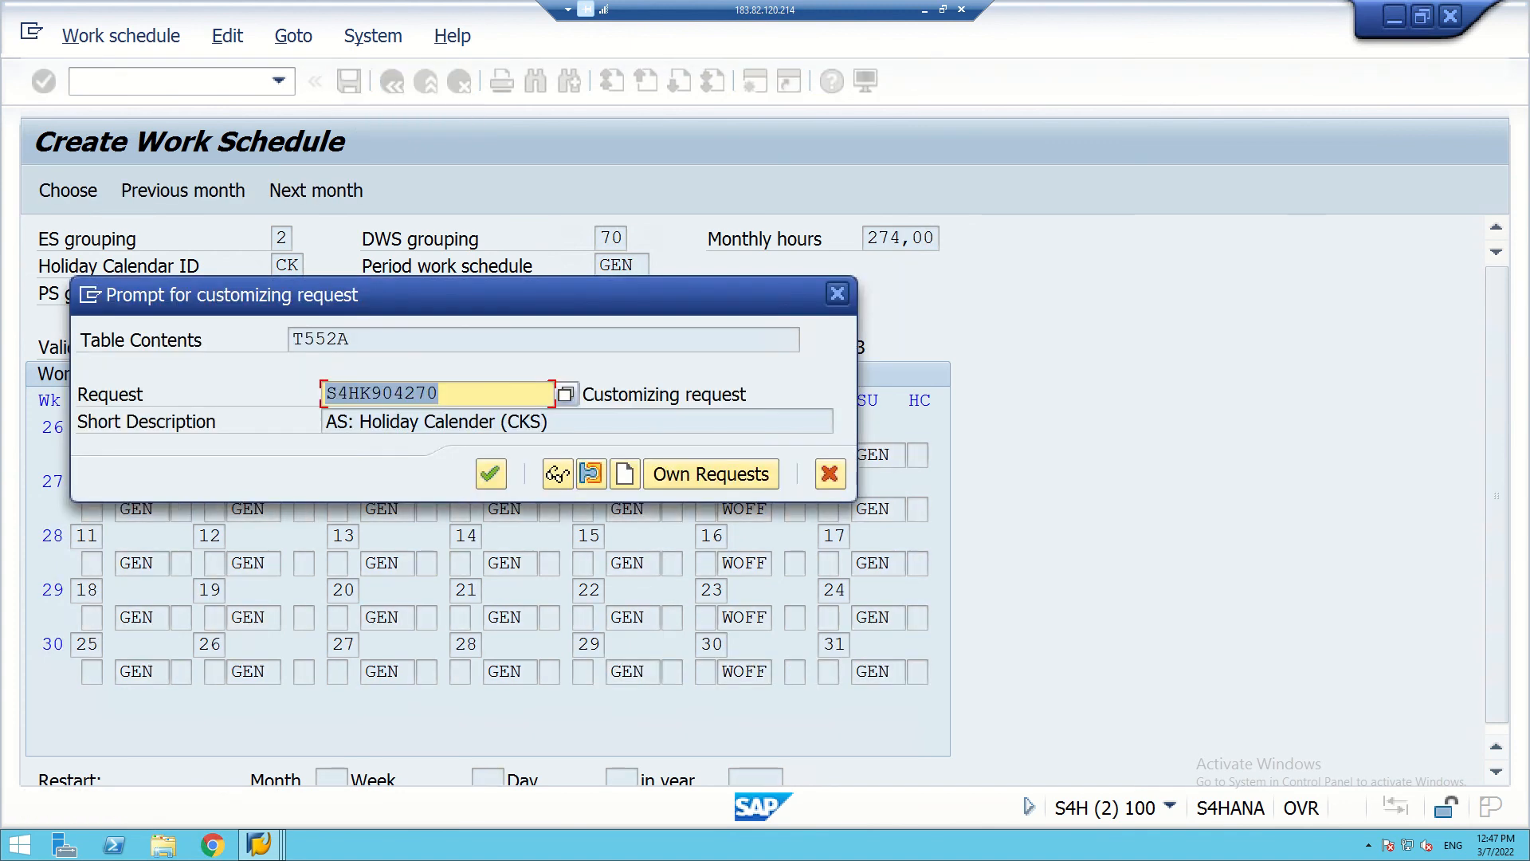
{"action": "key", "text": "Return"}
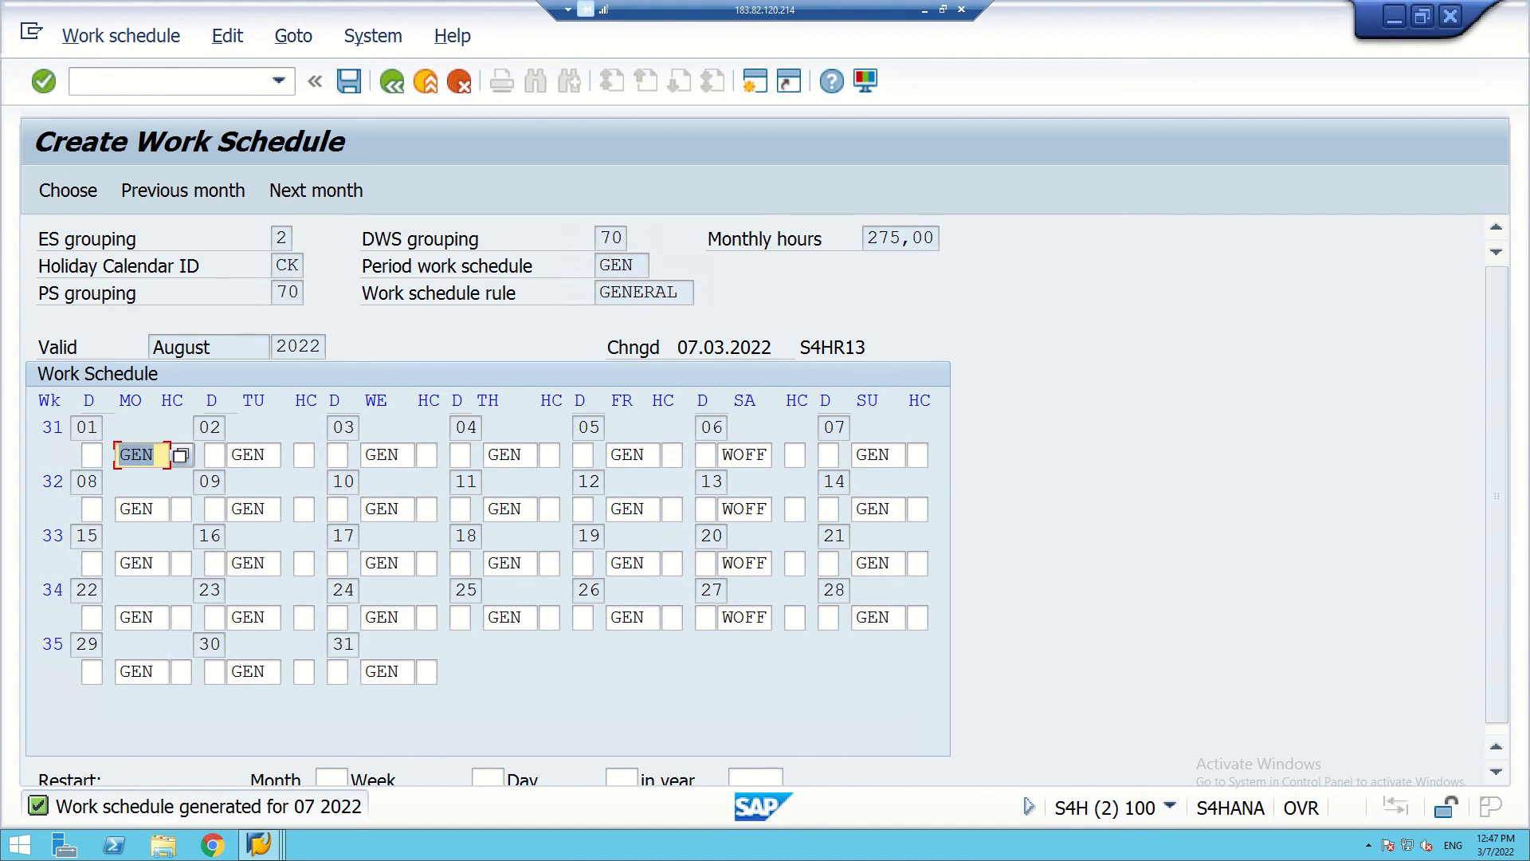
{"action": "key", "text": "ctrl+s"}
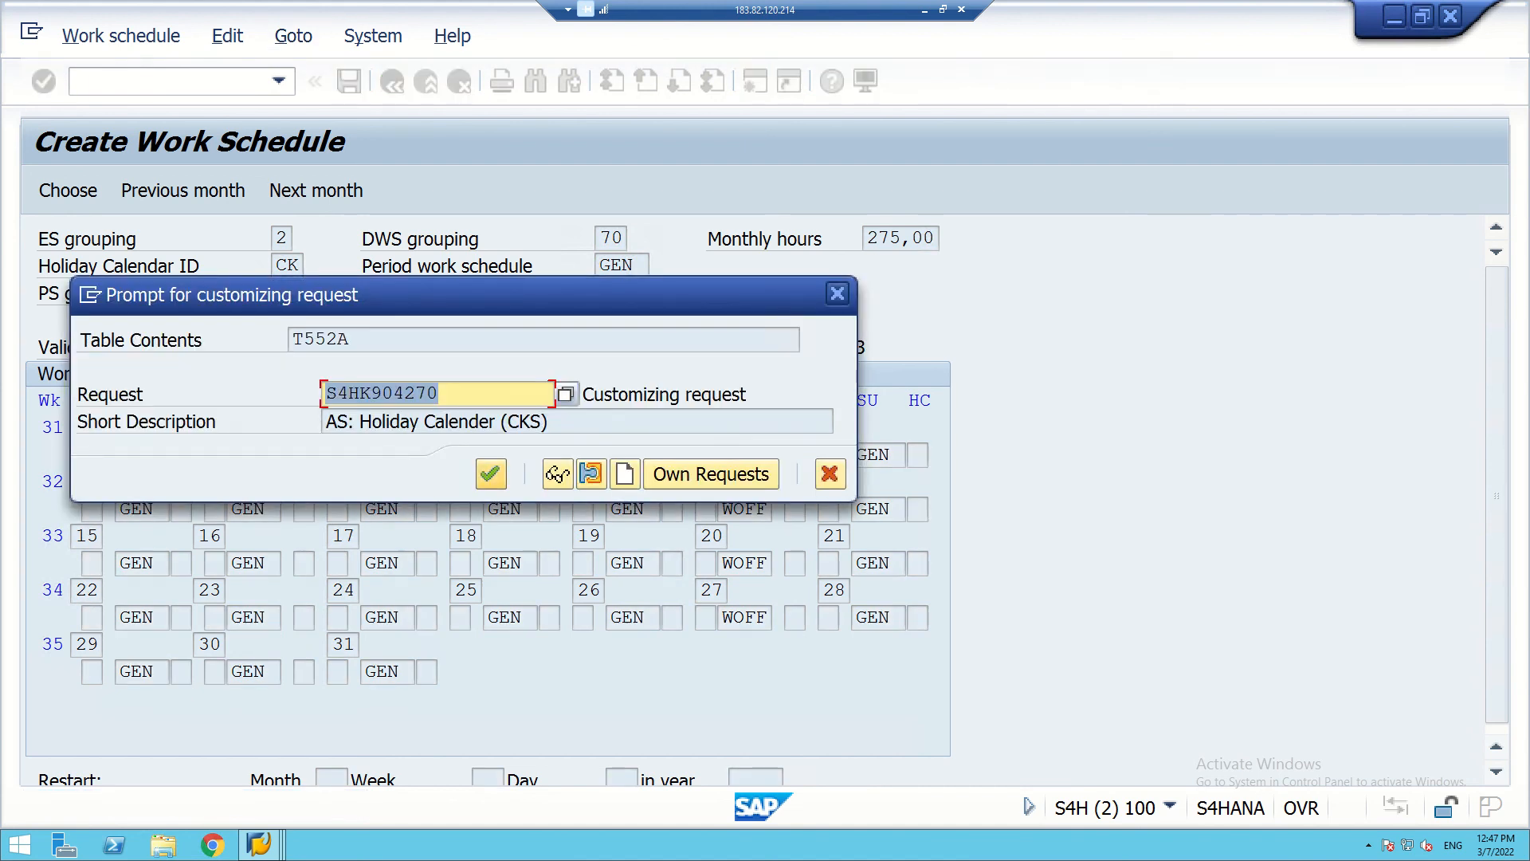
{"action": "left_click", "coordinate": [487, 468]}
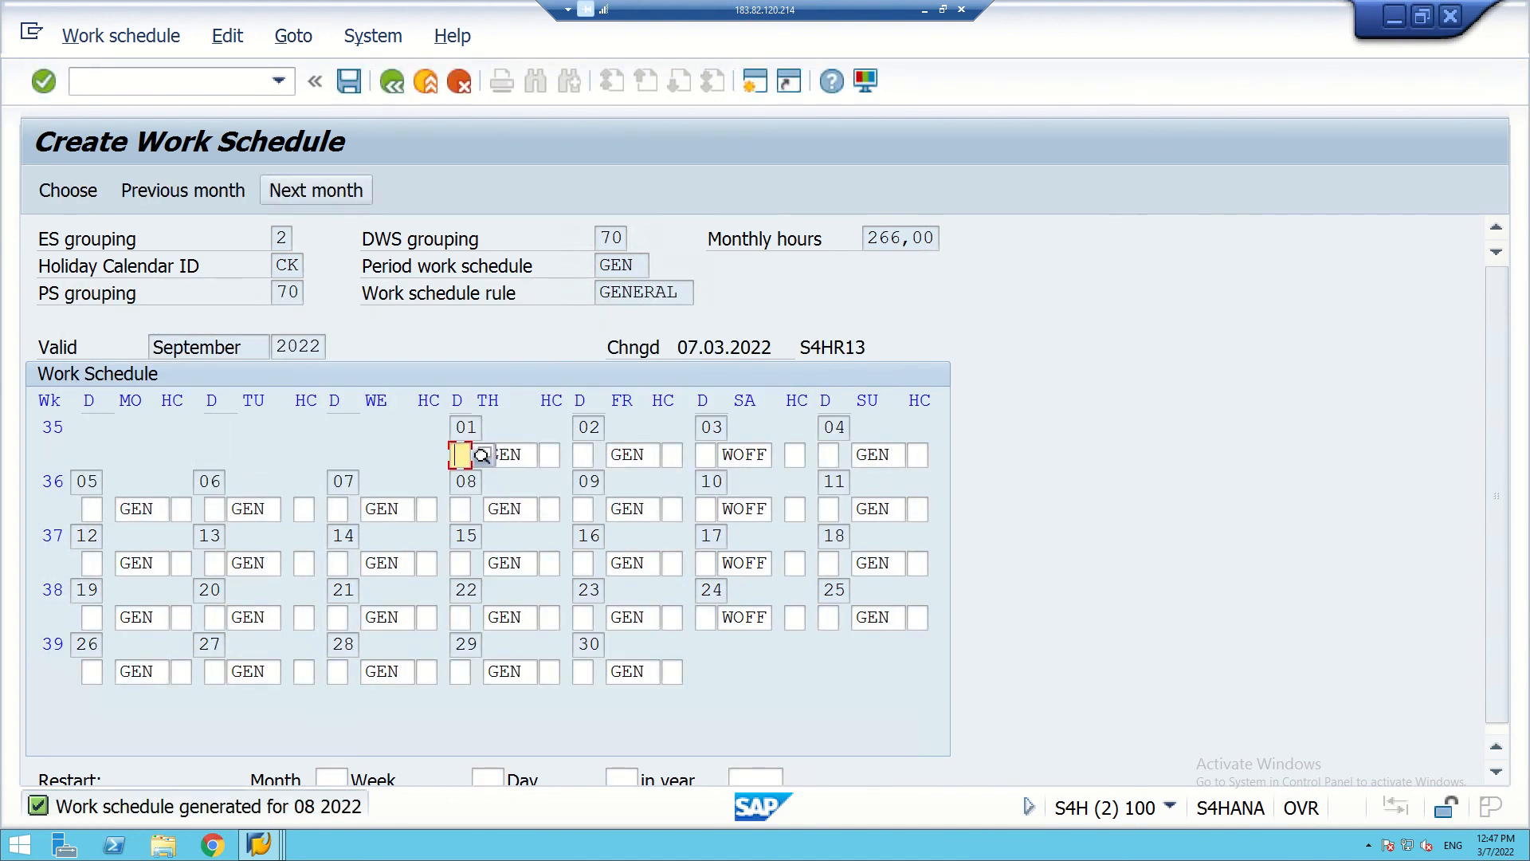
- Save the generated work schedules for September, October, November and December 2022 in the proposed customizing request
{"action": "left_click", "coordinate": [348, 81]}
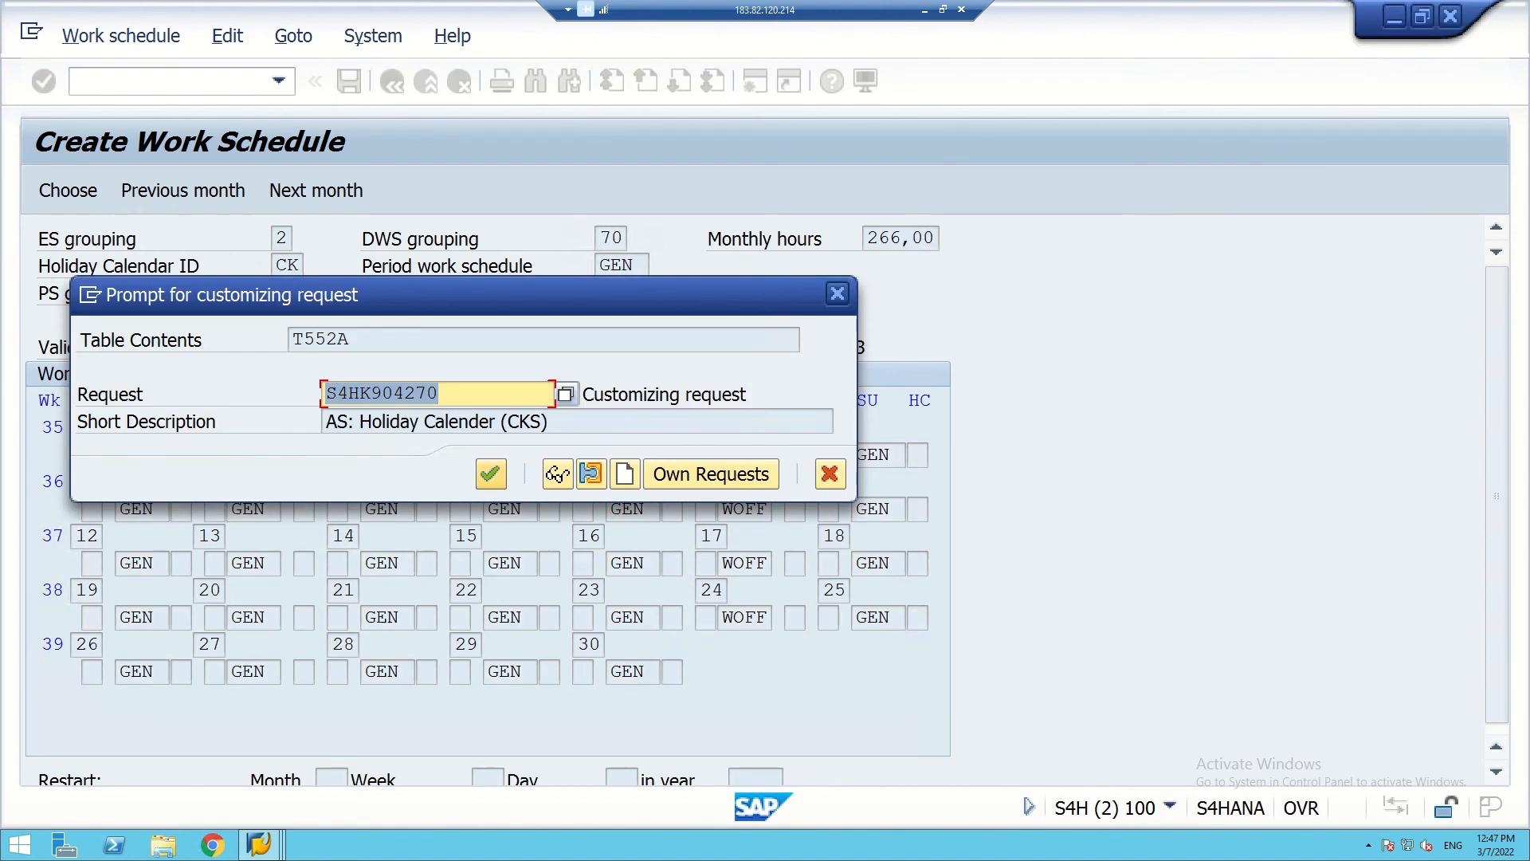
{"action": "left_click", "coordinate": [490, 473]}
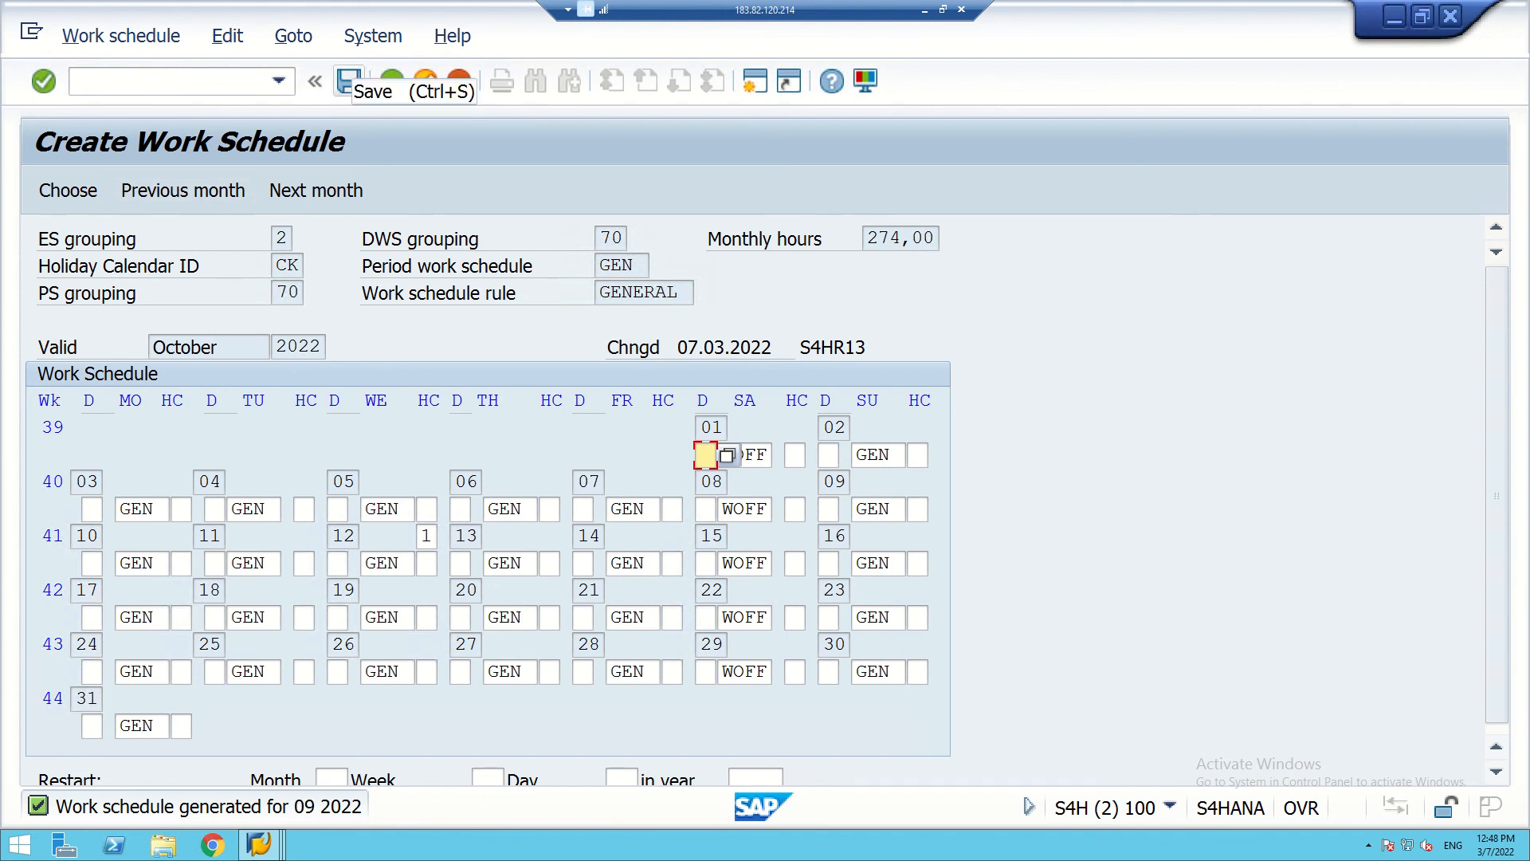
{"action": "left_click", "coordinate": [347, 81]}
{"action": "left_click", "coordinate": [491, 474]}
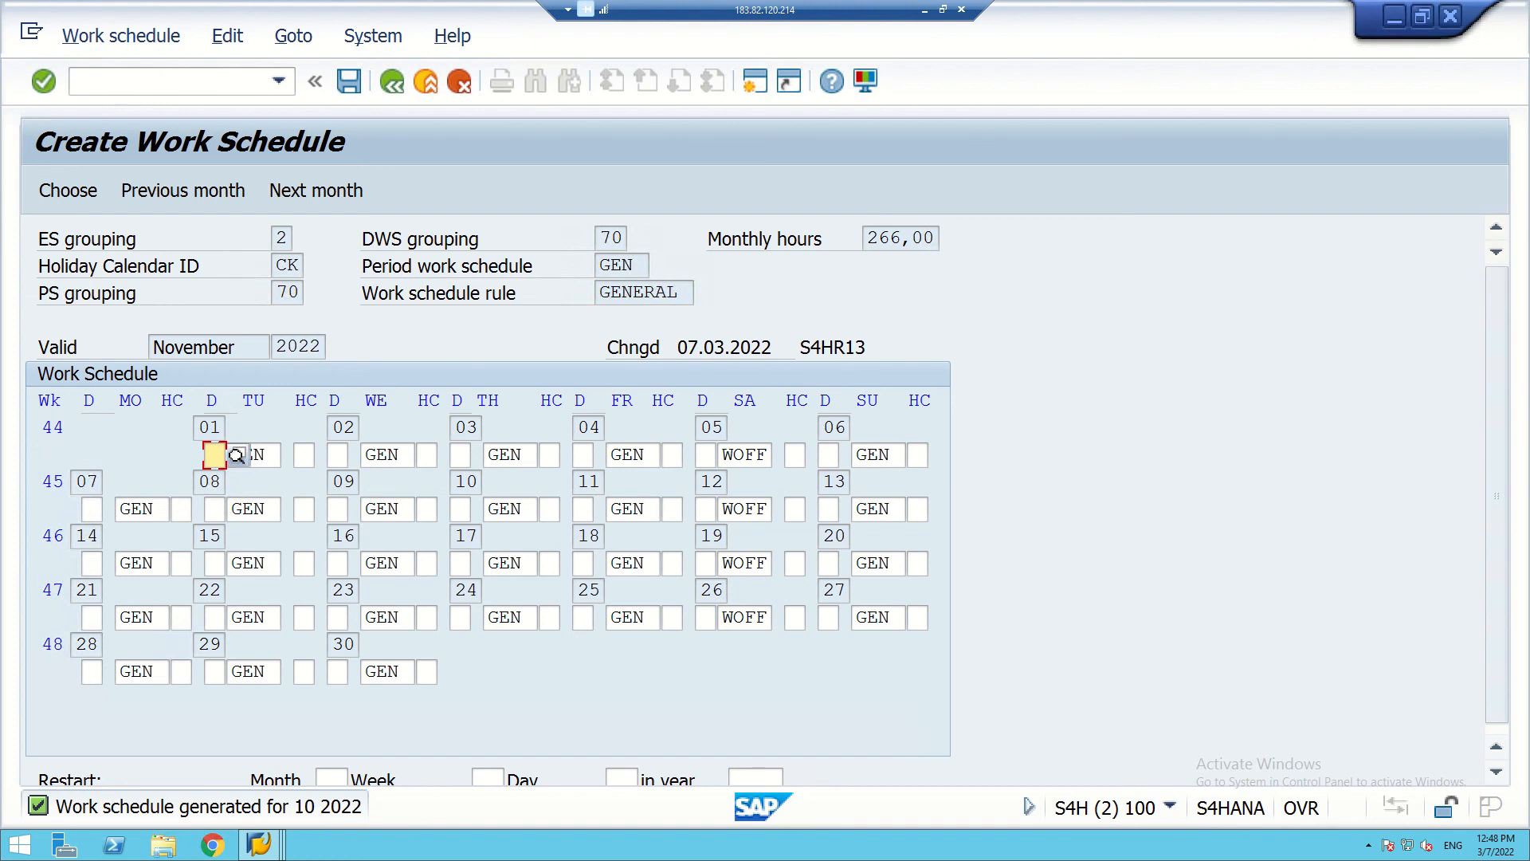
{"action": "key", "text": "ctrl+s"}
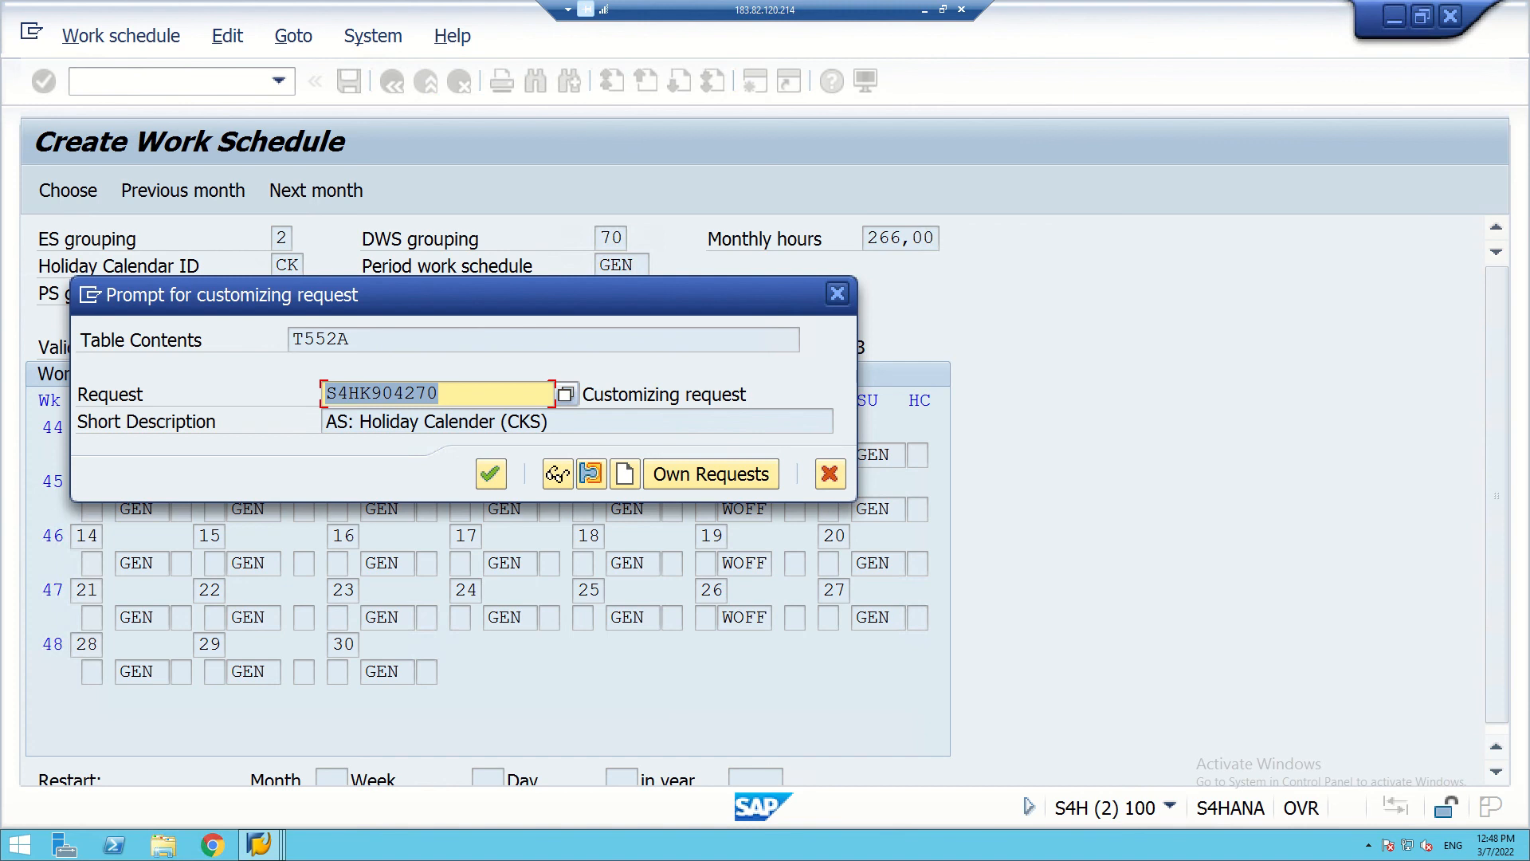
{"action": "left_click", "coordinate": [490, 473]}
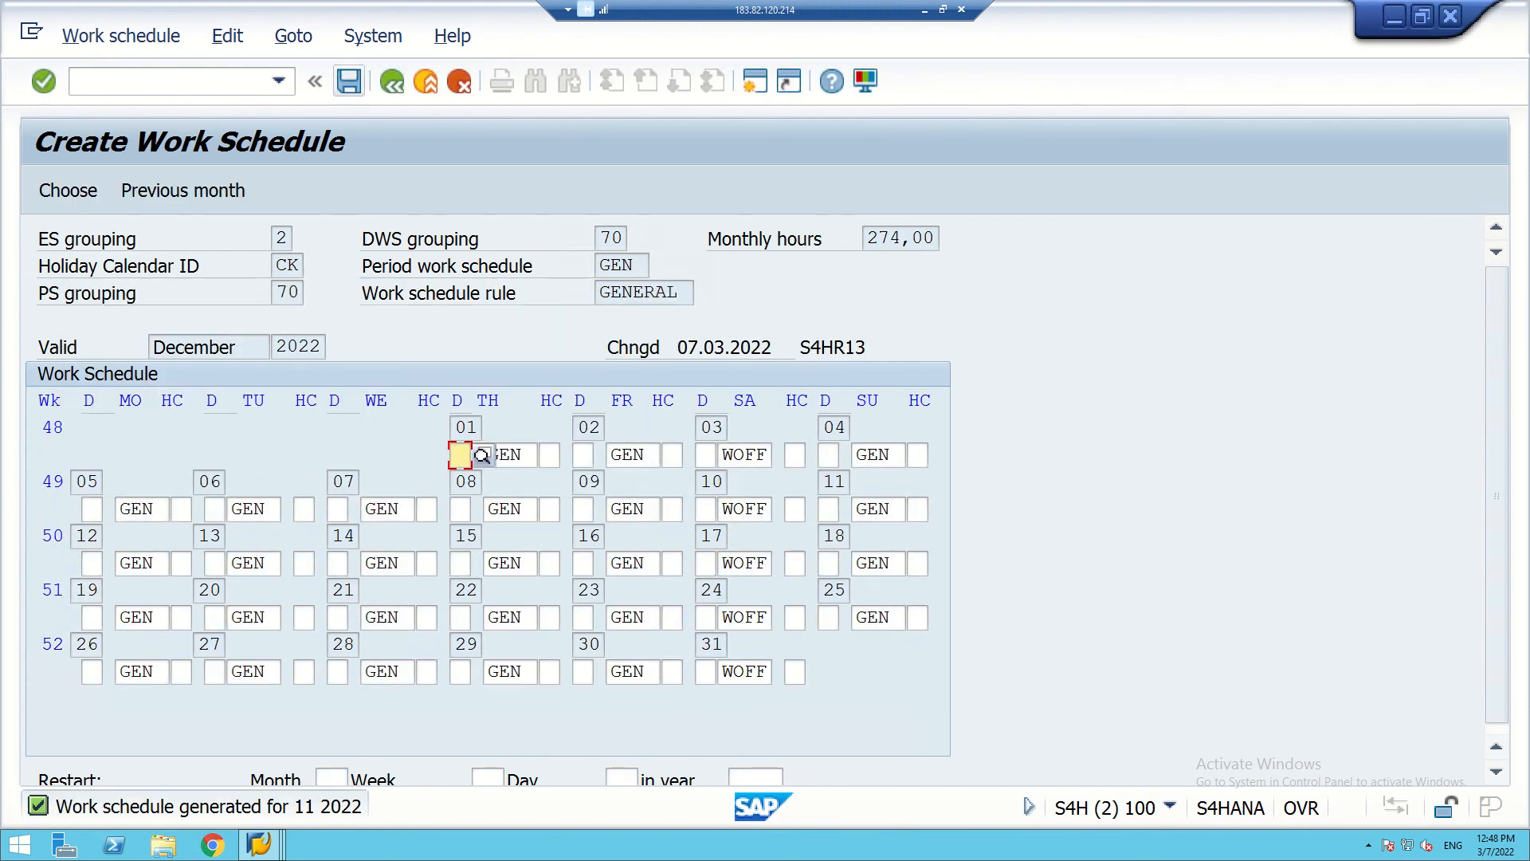
{"action": "key", "text": "ctrl+s"}
{"action": "left_click", "coordinate": [490, 473]}
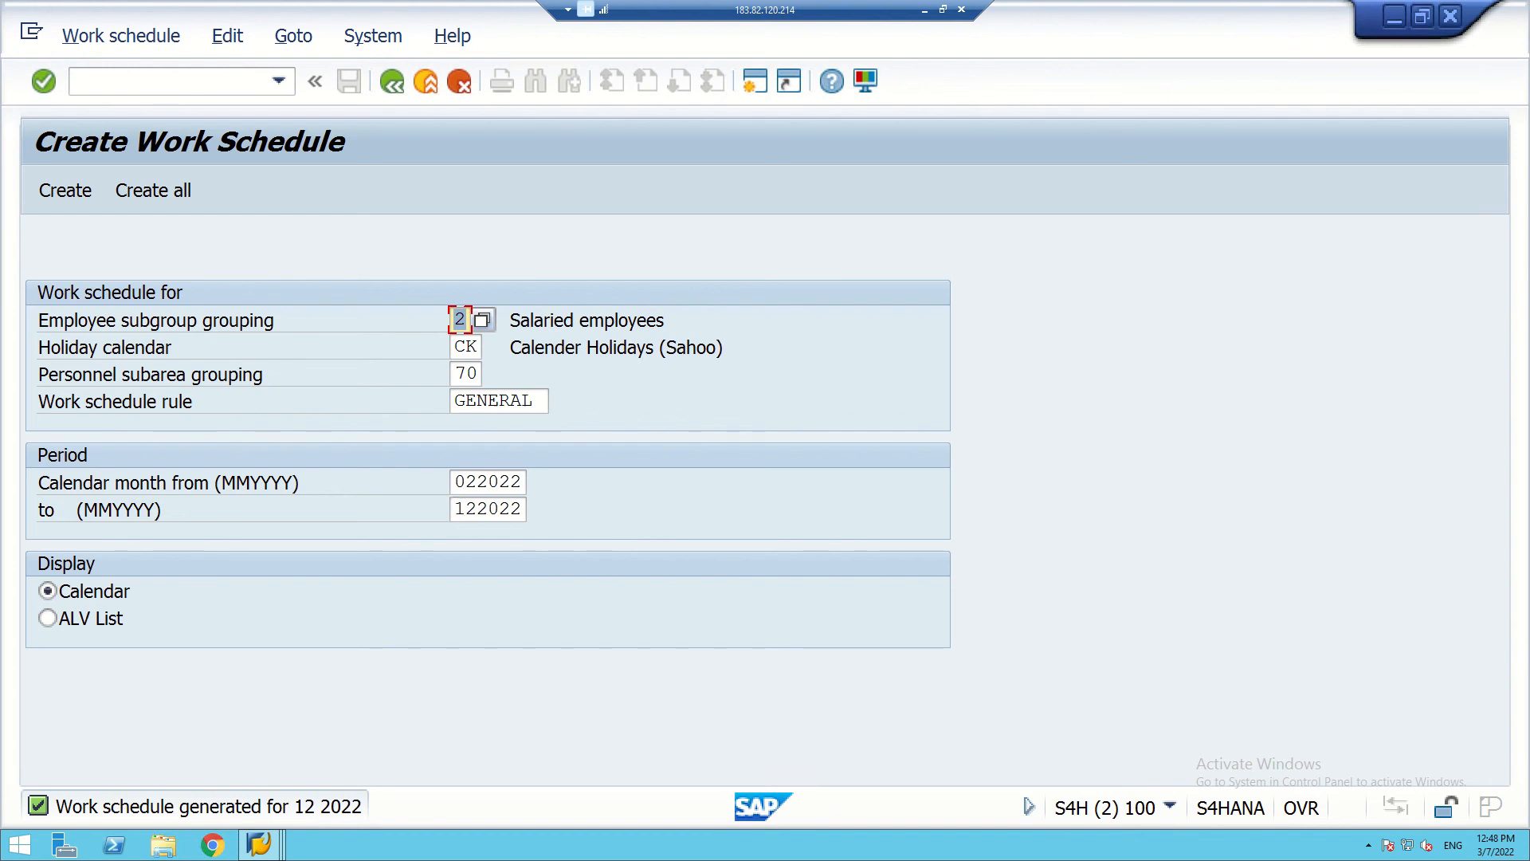
- Open transaction PT03 in a new session and display the GENERAL work schedule for 022022 to 122022
{"action": "key", "text": "Return"}
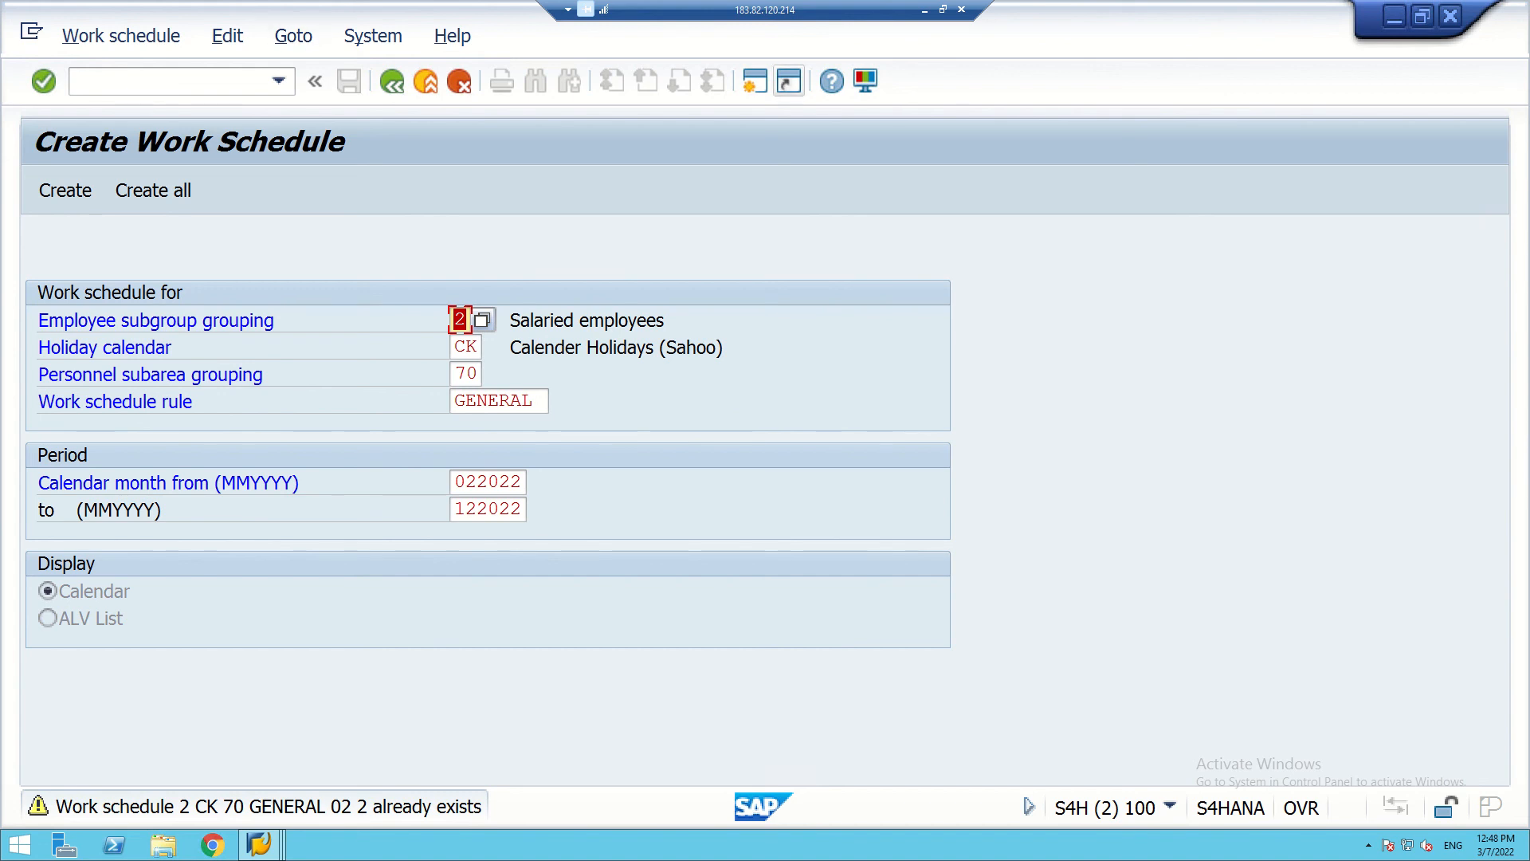
{"action": "key", "text": "Return"}
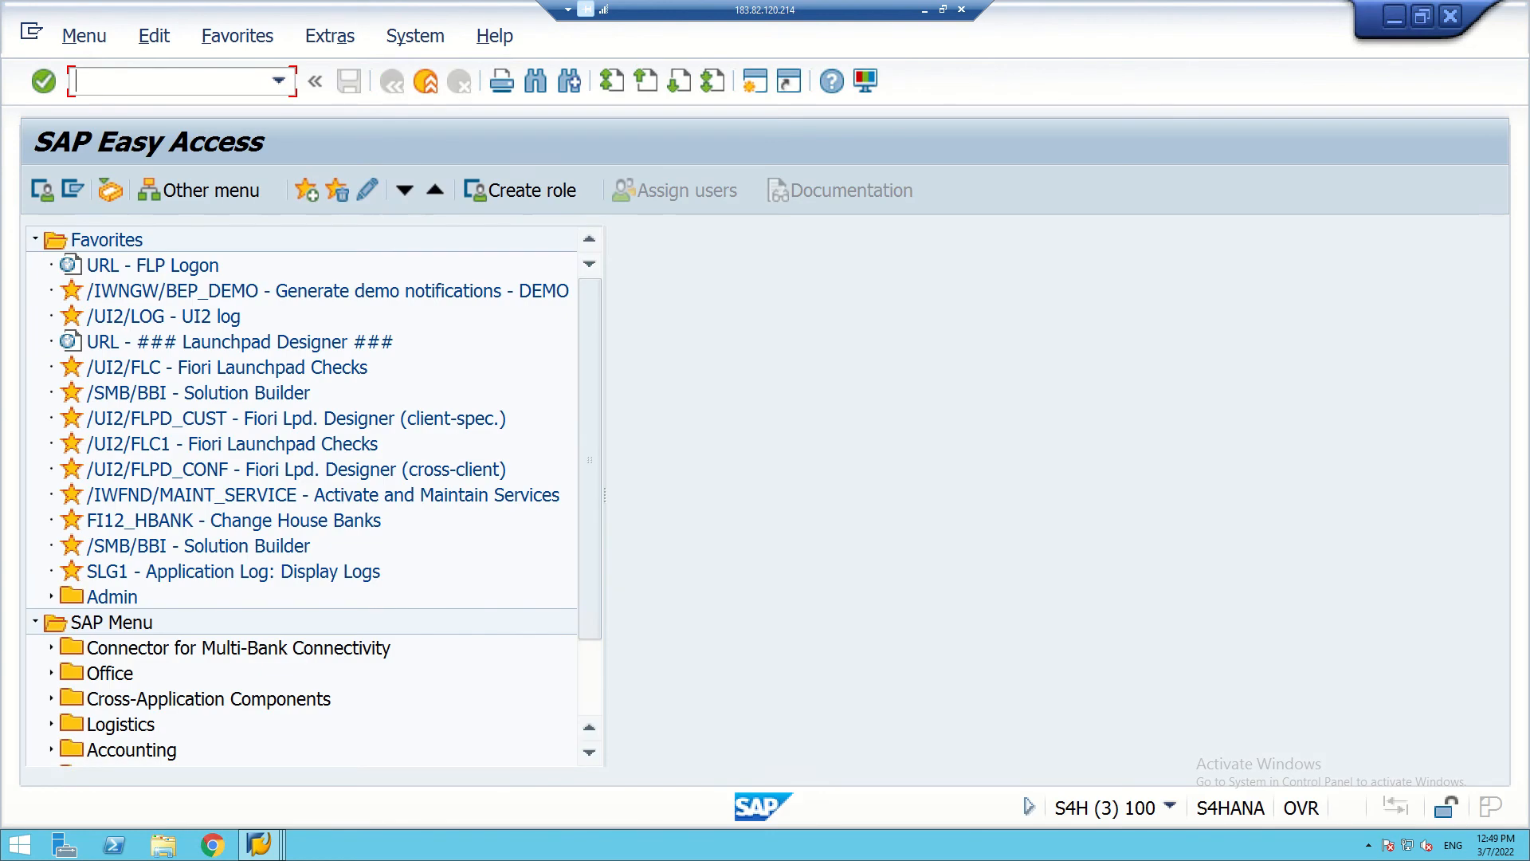
{"action": "type", "text": "pt03"}
{"action": "key", "text": "Return"}
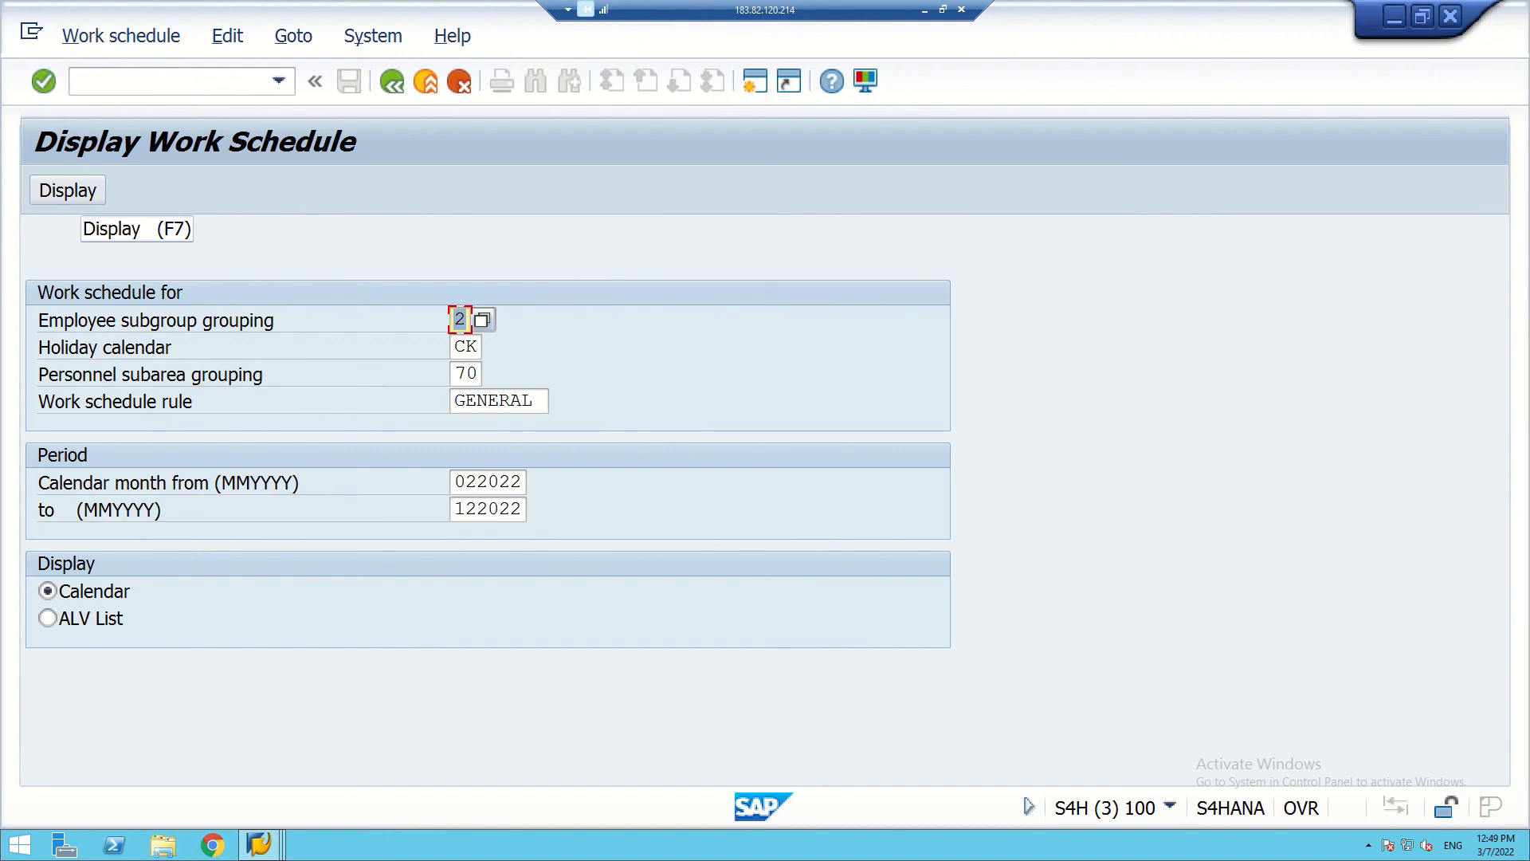
{"action": "left_click", "coordinate": [68, 189]}
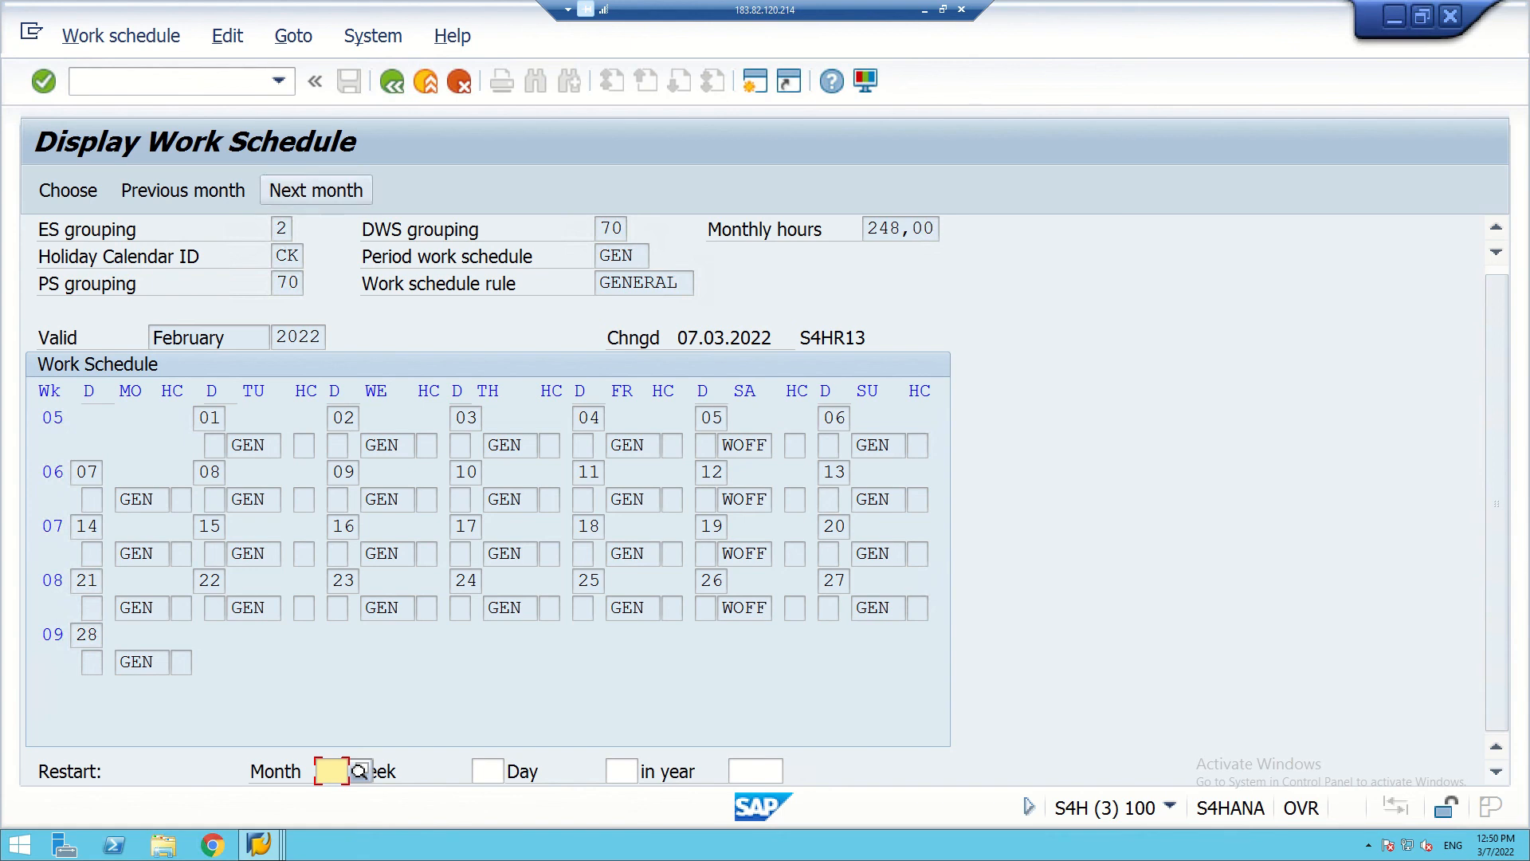
- Review the displayed monthly work schedules from February through October 2022
{"action": "left_click", "coordinate": [316, 190]}
{"action": "key", "text": "shift+F7"}
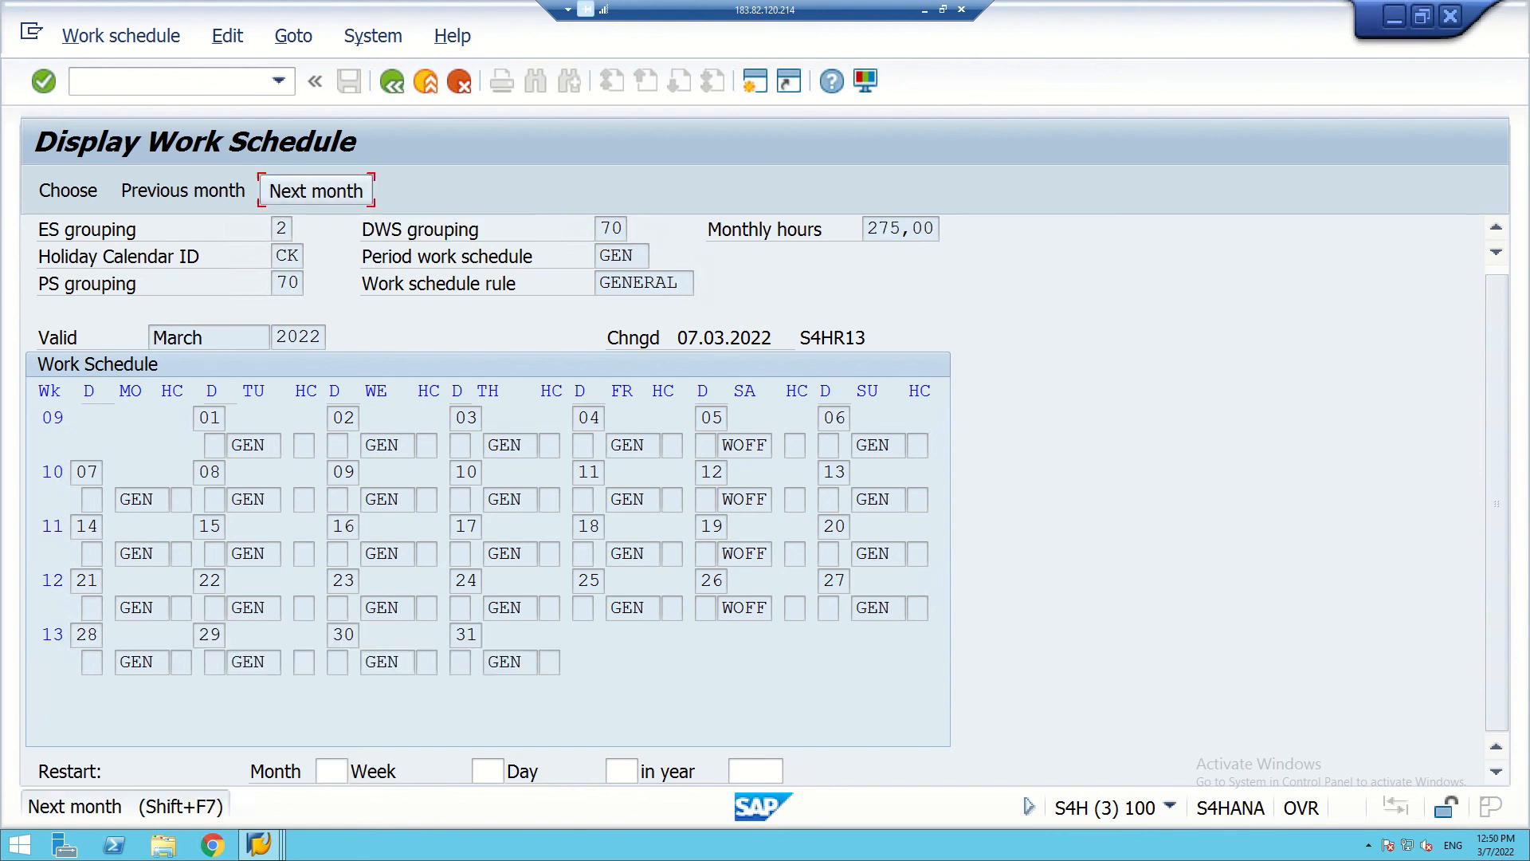
{"action": "key", "text": "shift+F7"}
{"action": "key", "text": "shift+F7"}
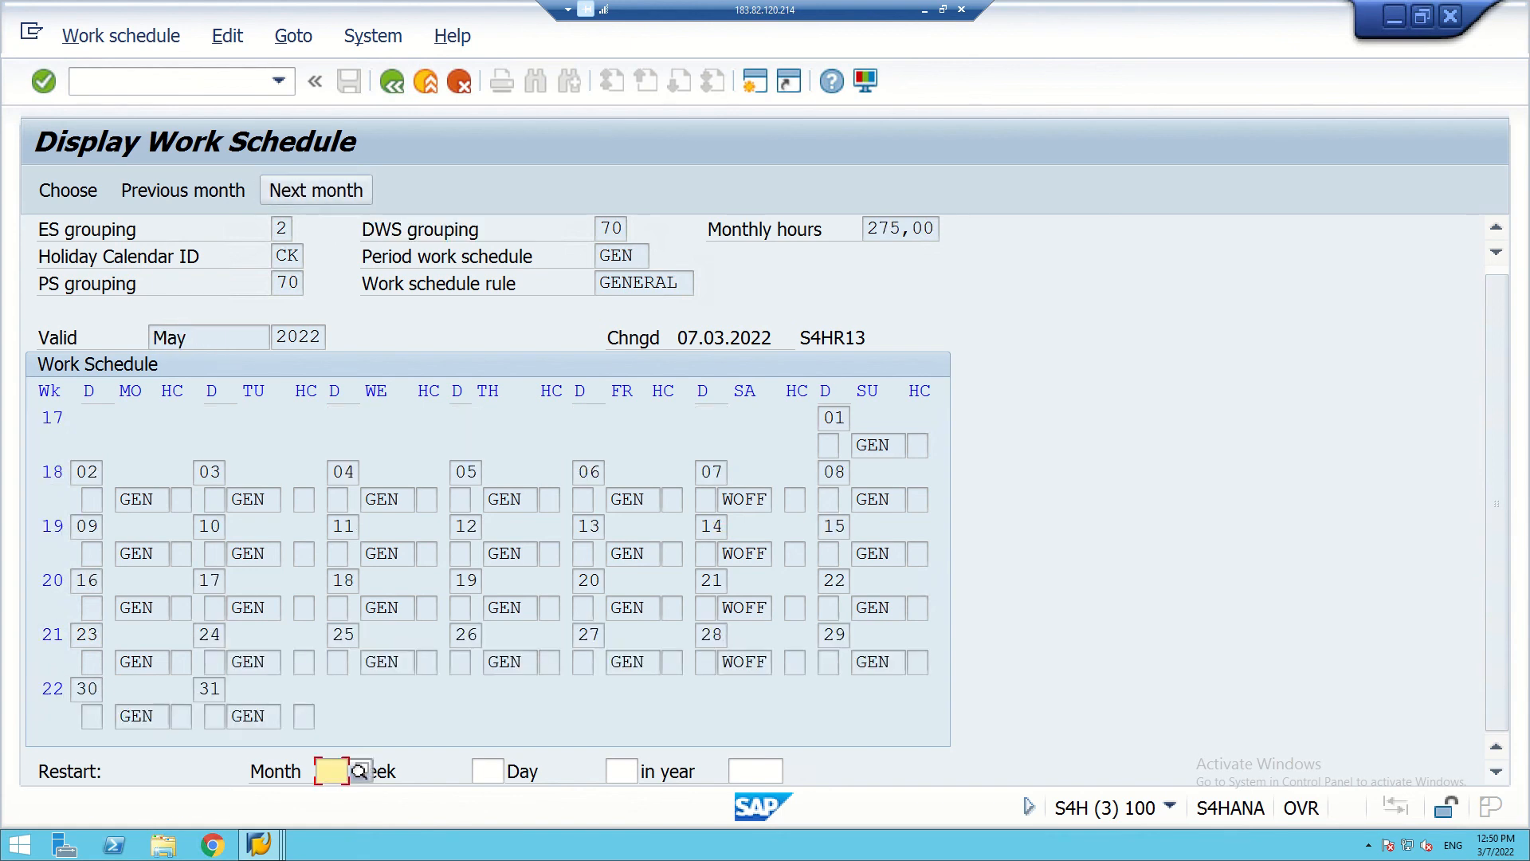
{"action": "key", "text": "shift+F7"}
{"action": "key", "text": "shift+F7"}
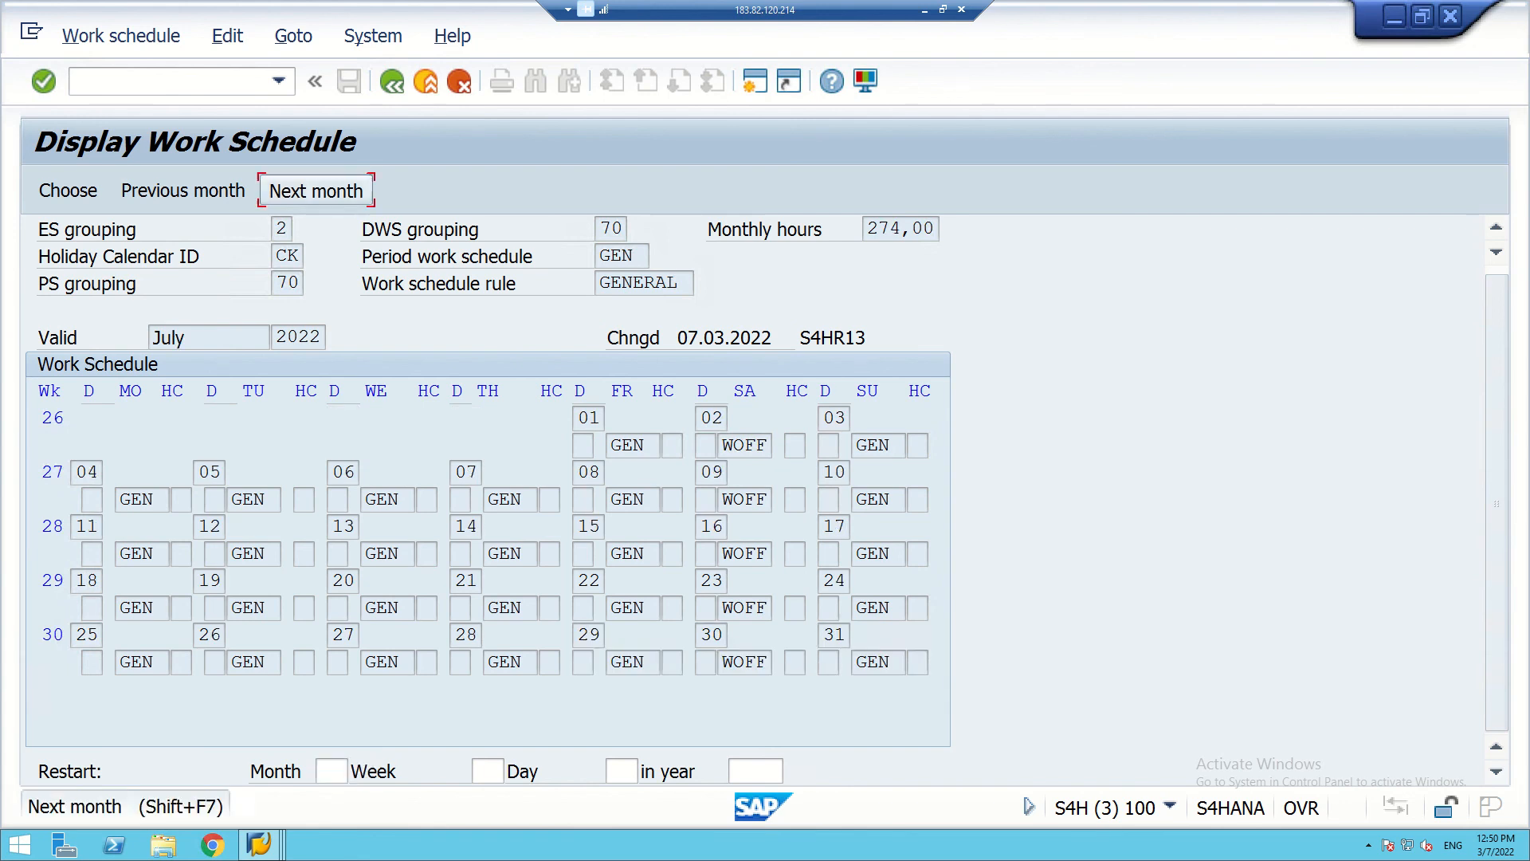
{"action": "key", "text": "shift+F7"}
{"action": "key", "text": "shift+F7"}
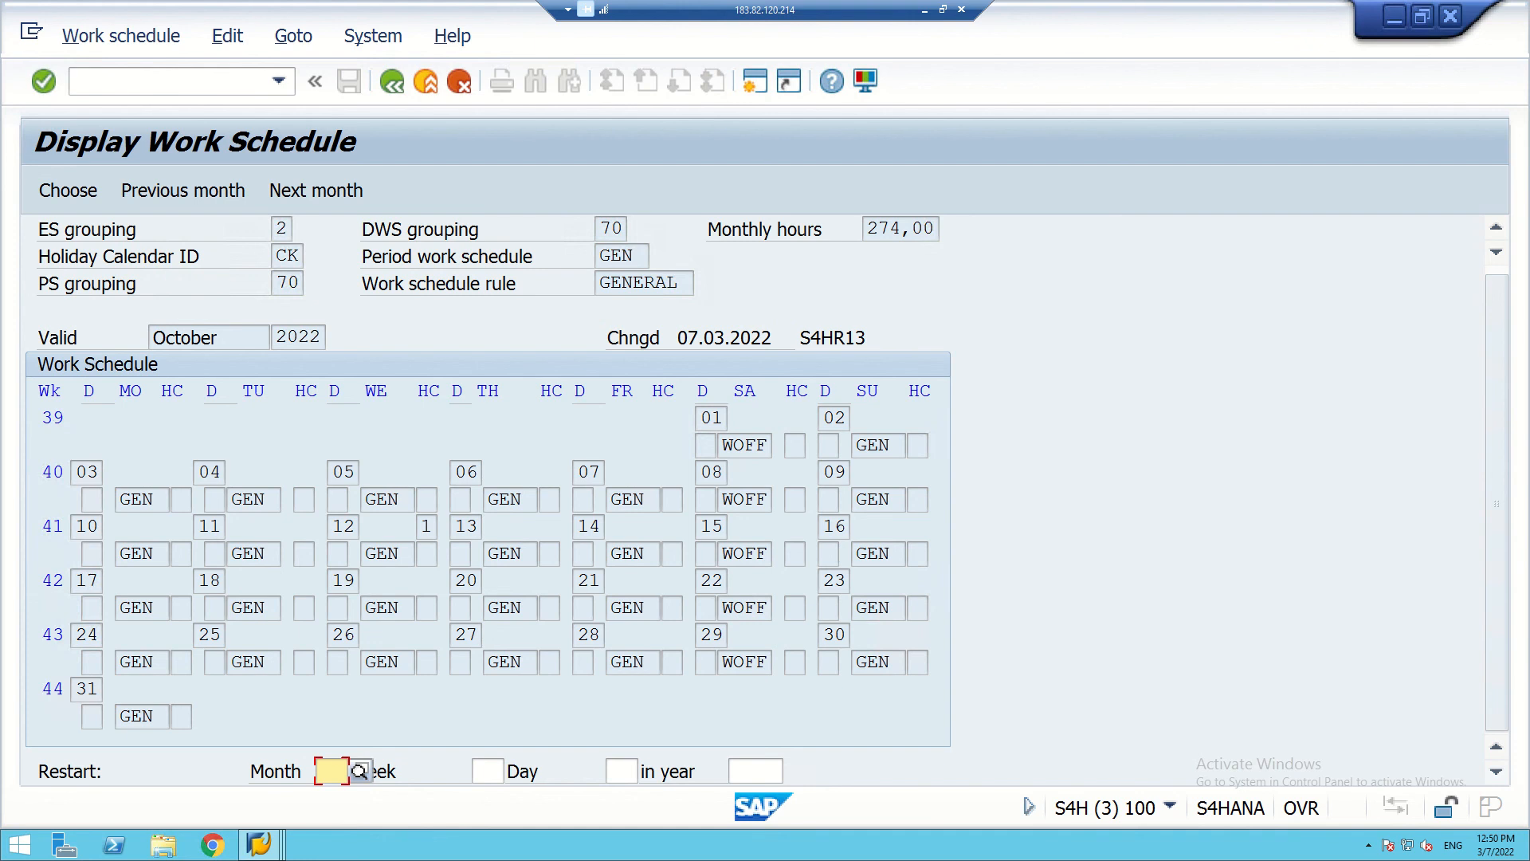
- Examine the daily work schedule and holiday class for 12 October 2022, and return to the monthly calendar
{"action": "double_click", "coordinate": [428, 526]}
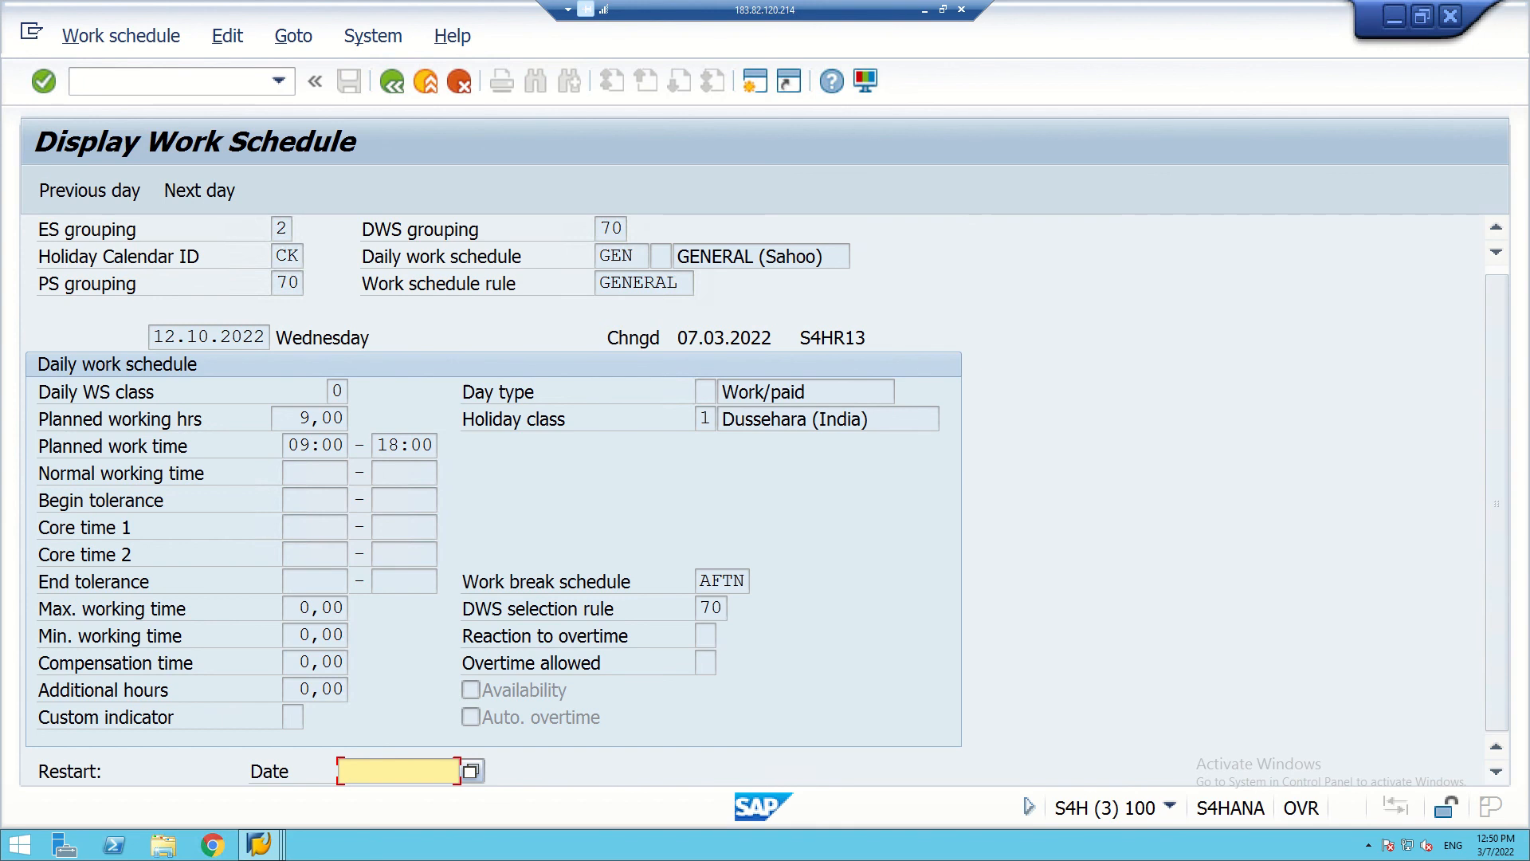
{"action": "scroll", "coordinate": [754, 501], "scroll_direction": "up", "scroll_amount": 1}
{"action": "key", "text": "F3"}
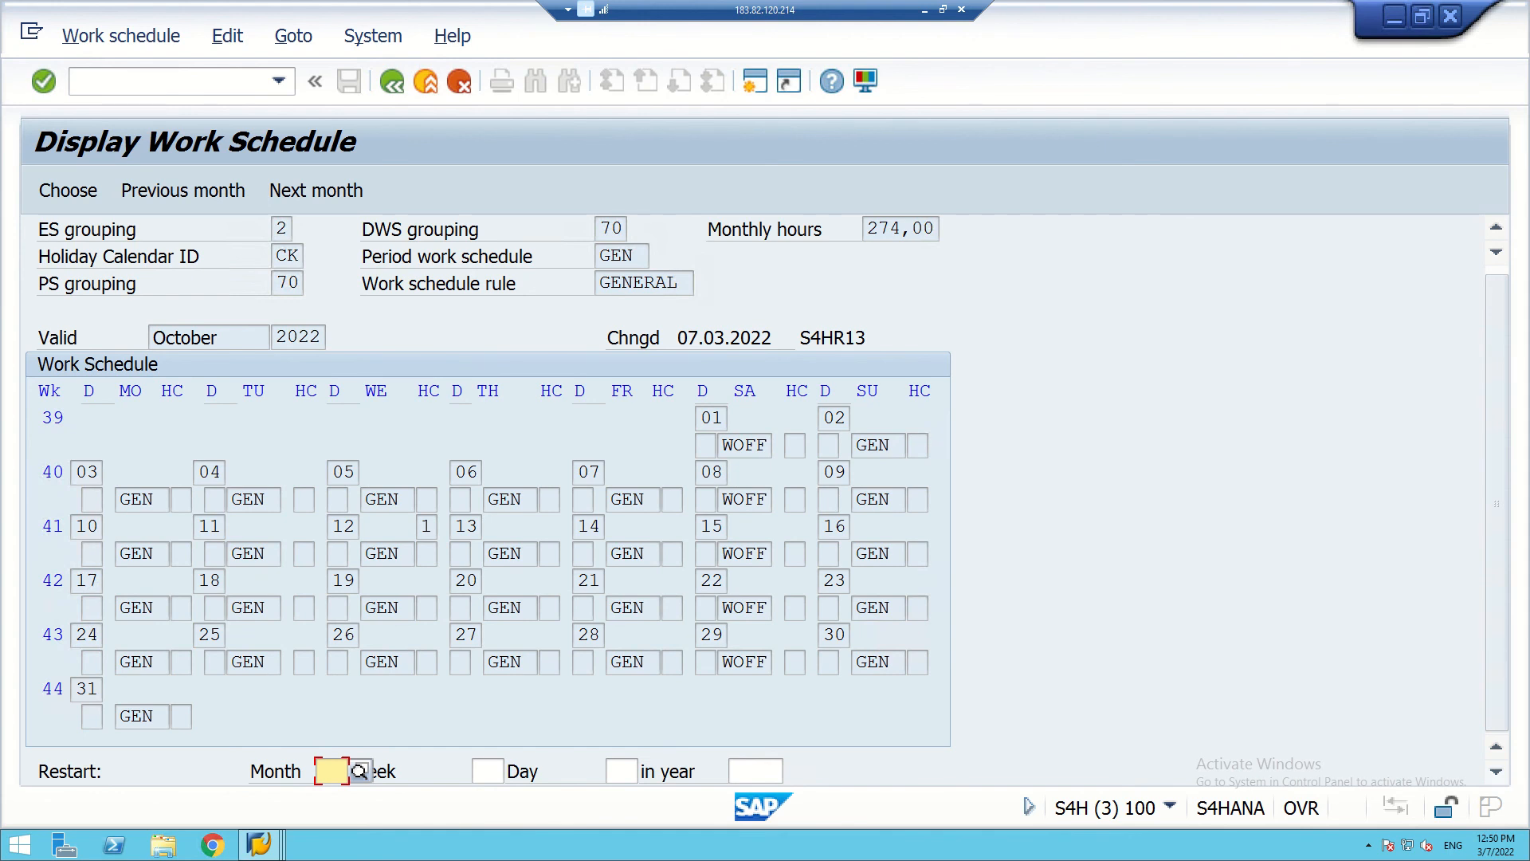
- Examine the WOFF daily work schedule for Saturday, 8 October 2022, and return to the monthly calendar
{"action": "double_click", "coordinate": [768, 496]}
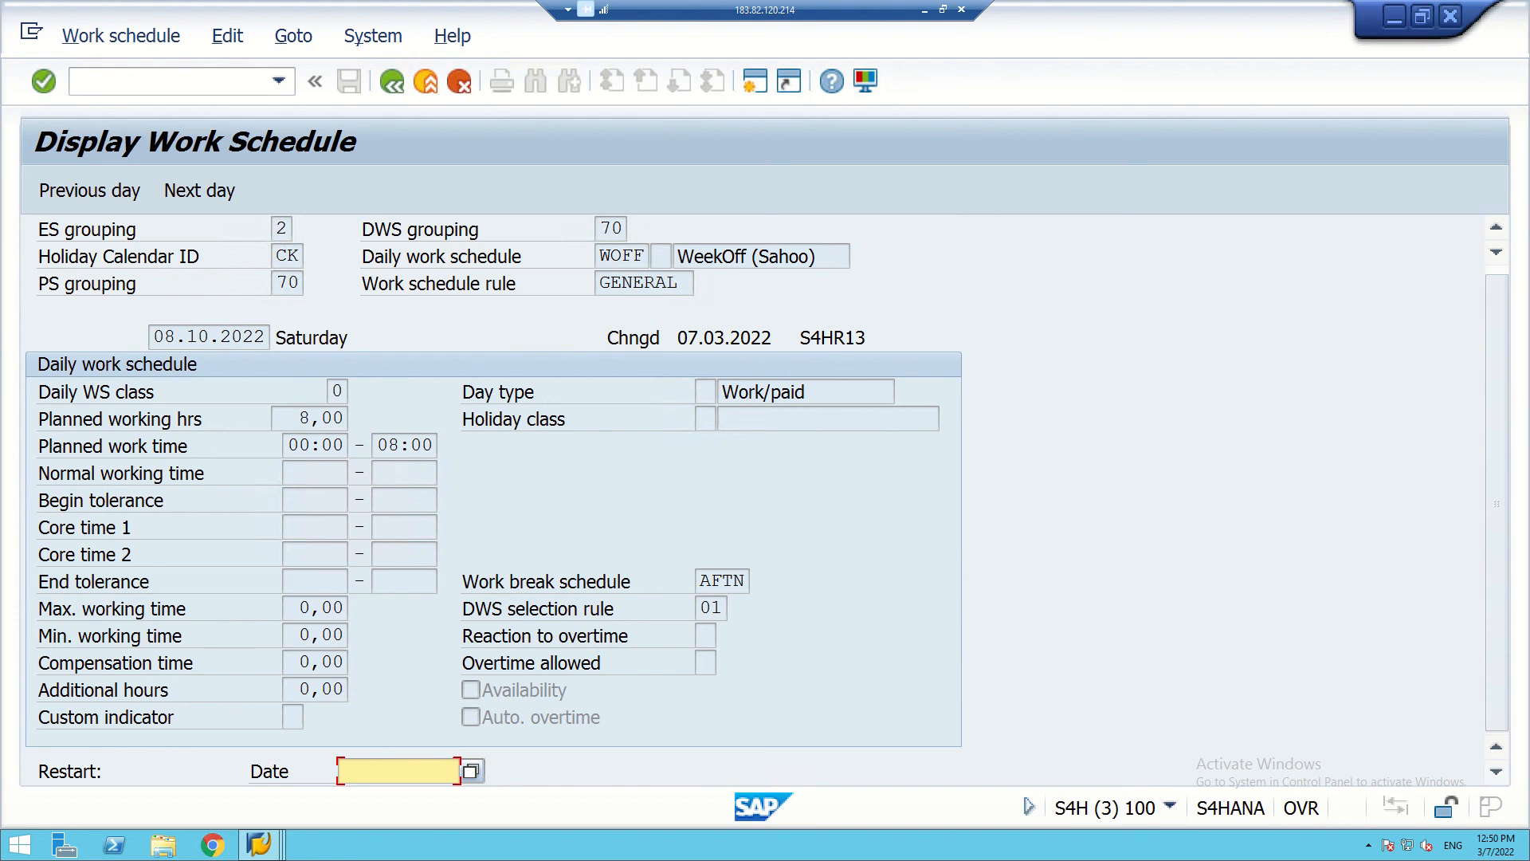
{"action": "scroll", "coordinate": [765, 501], "scroll_direction": "up", "scroll_amount": 1}
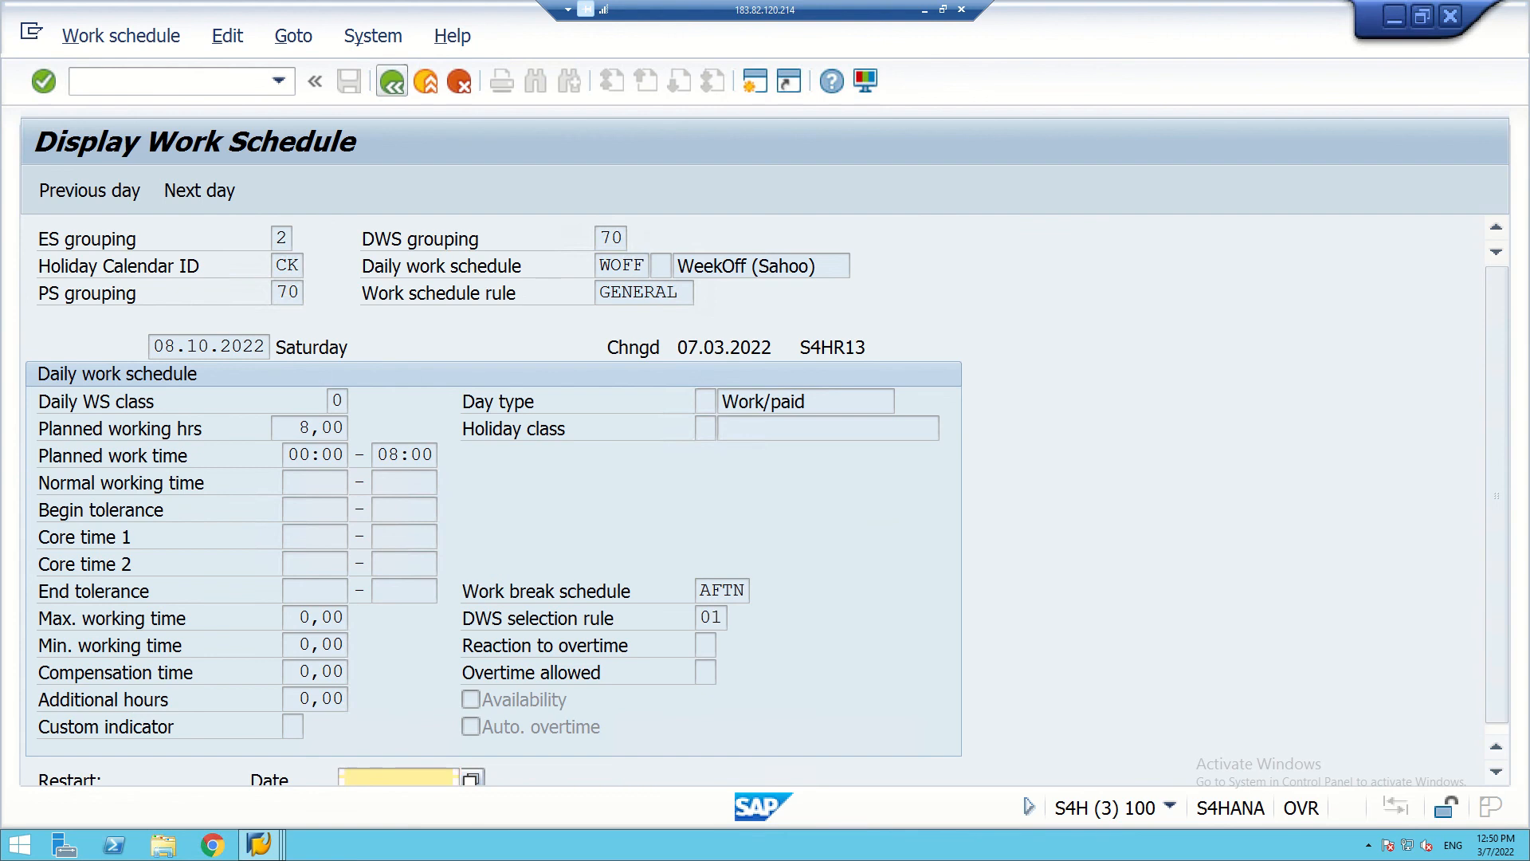
{"action": "left_click", "coordinate": [392, 81]}
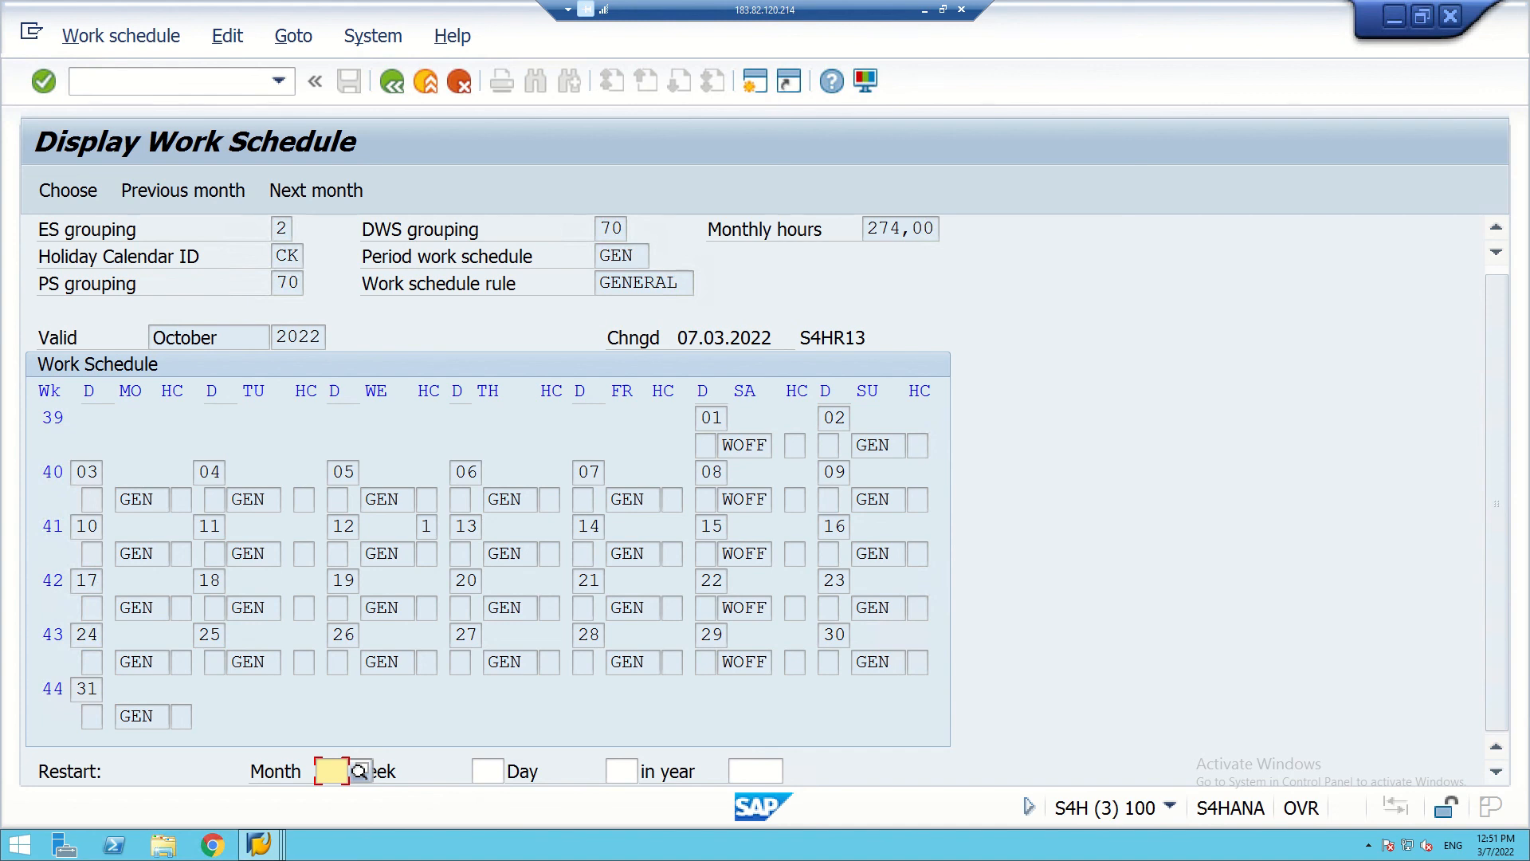
- Open HR master data maintenance with transaction PA30 in a new session
{"action": "left_click", "coordinate": [755, 80]}
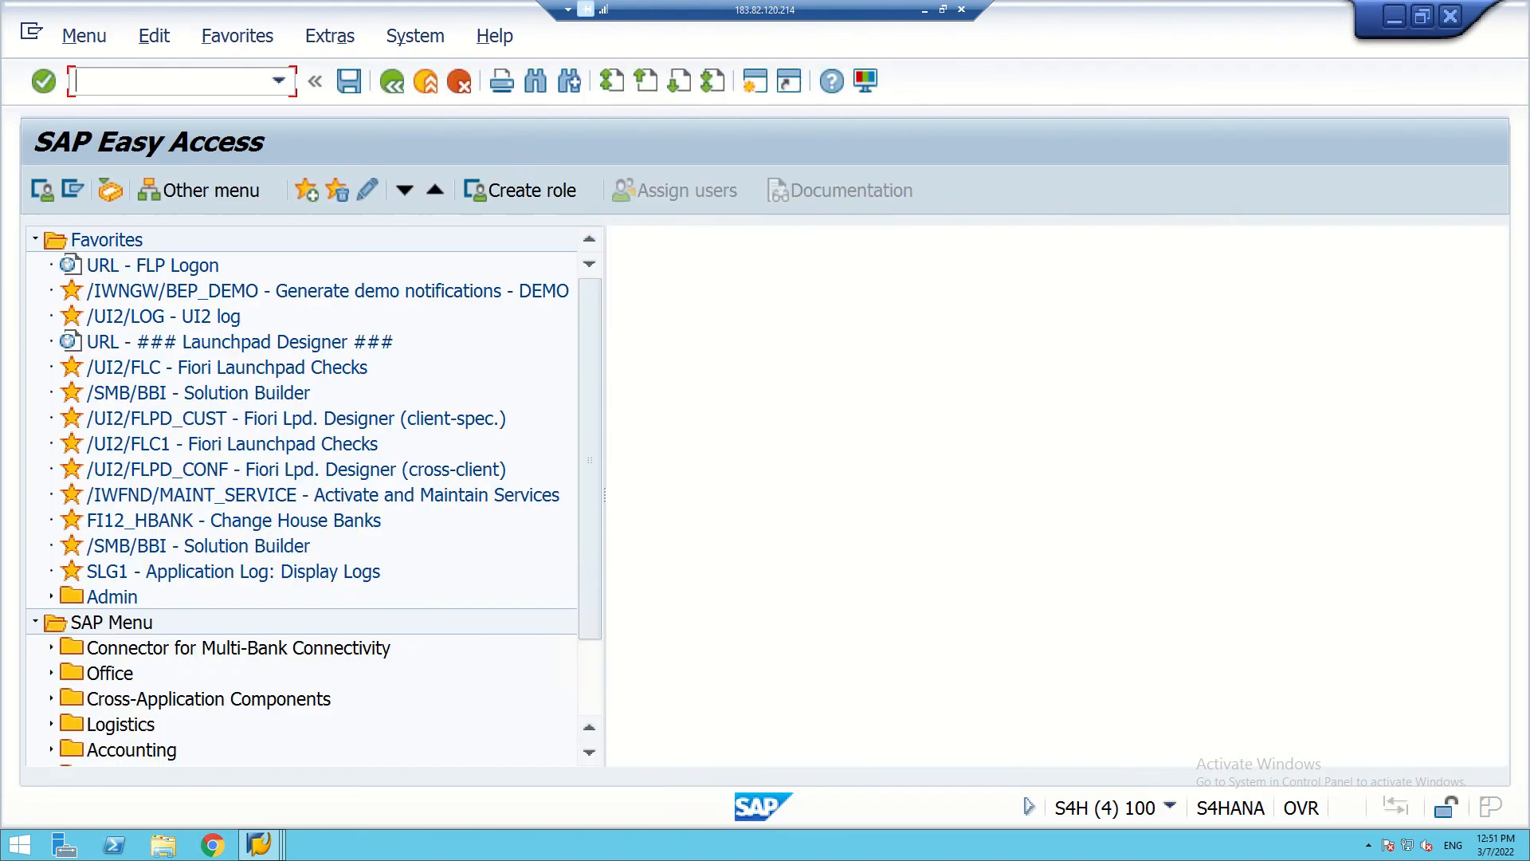
{"action": "type", "text": "p"}
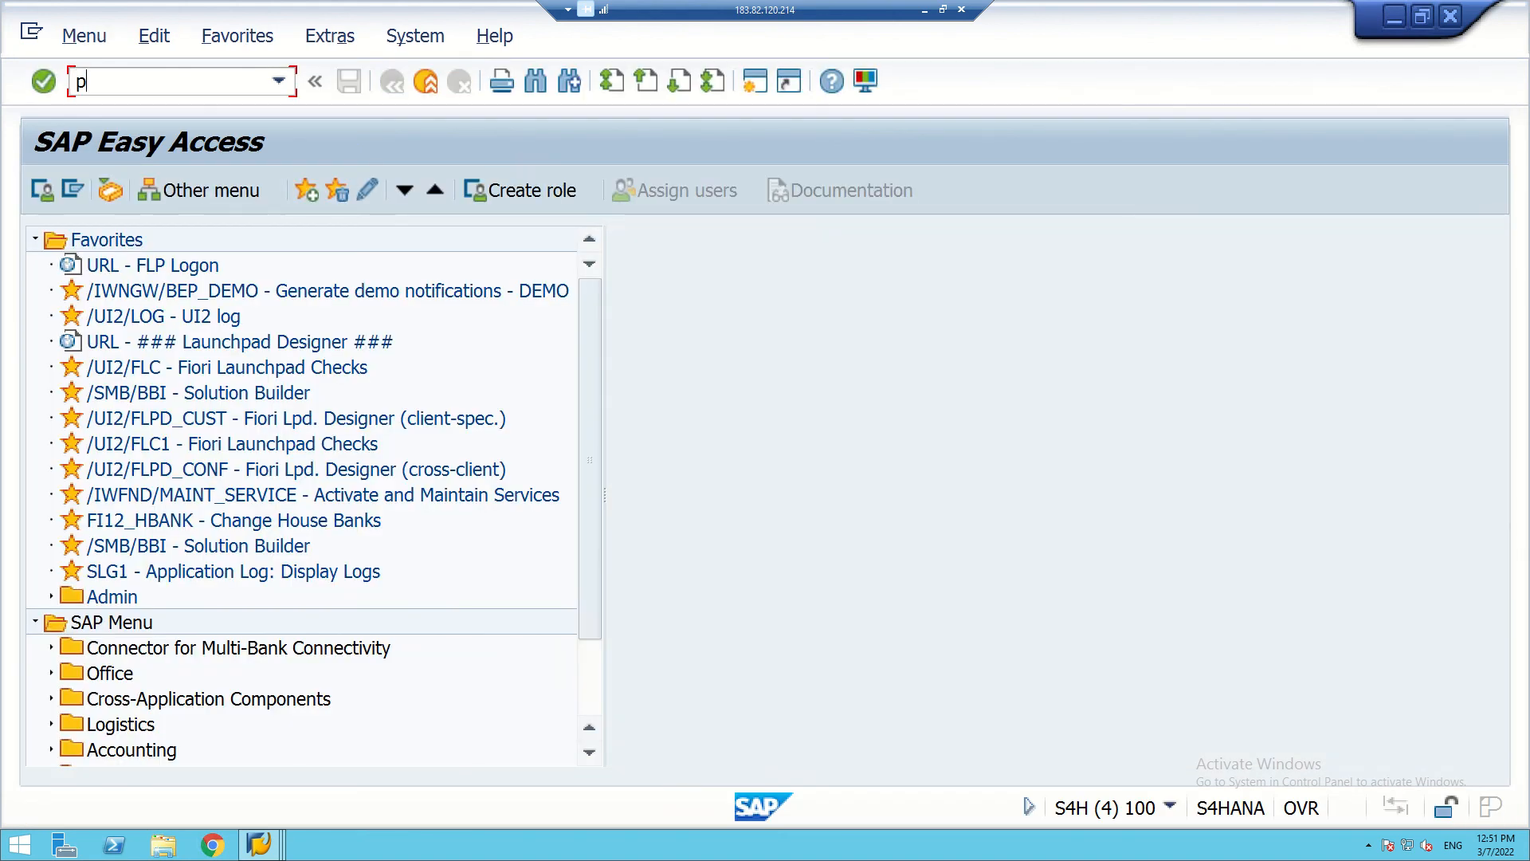
{"action": "type", "text": "a30"}
{"action": "key", "text": "Return"}
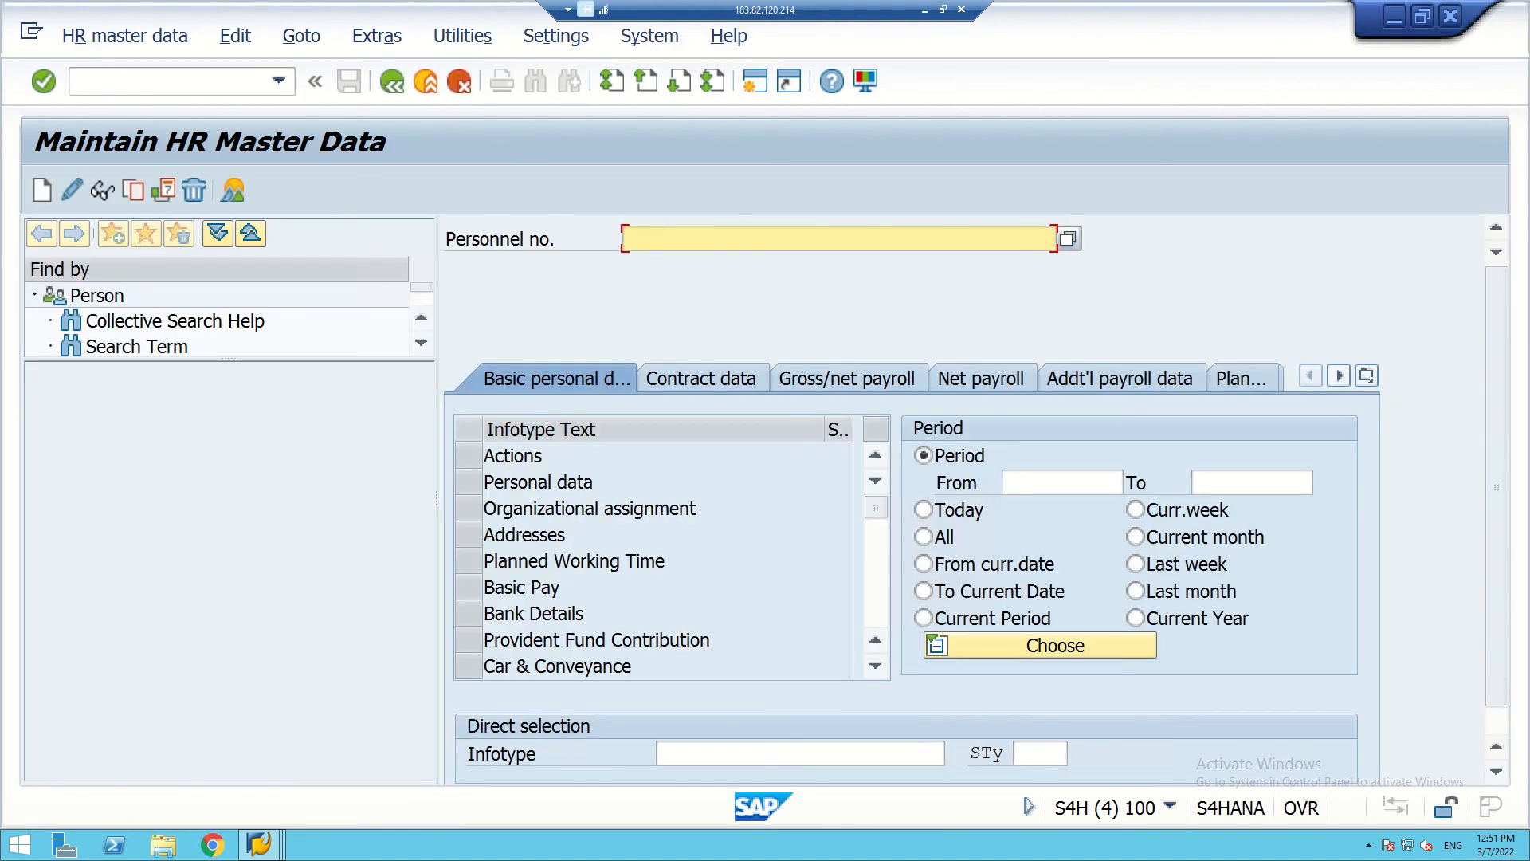
- Try to select infotype 0007 directly without entering a personnel number
{"action": "left_click", "coordinate": [781, 753]}
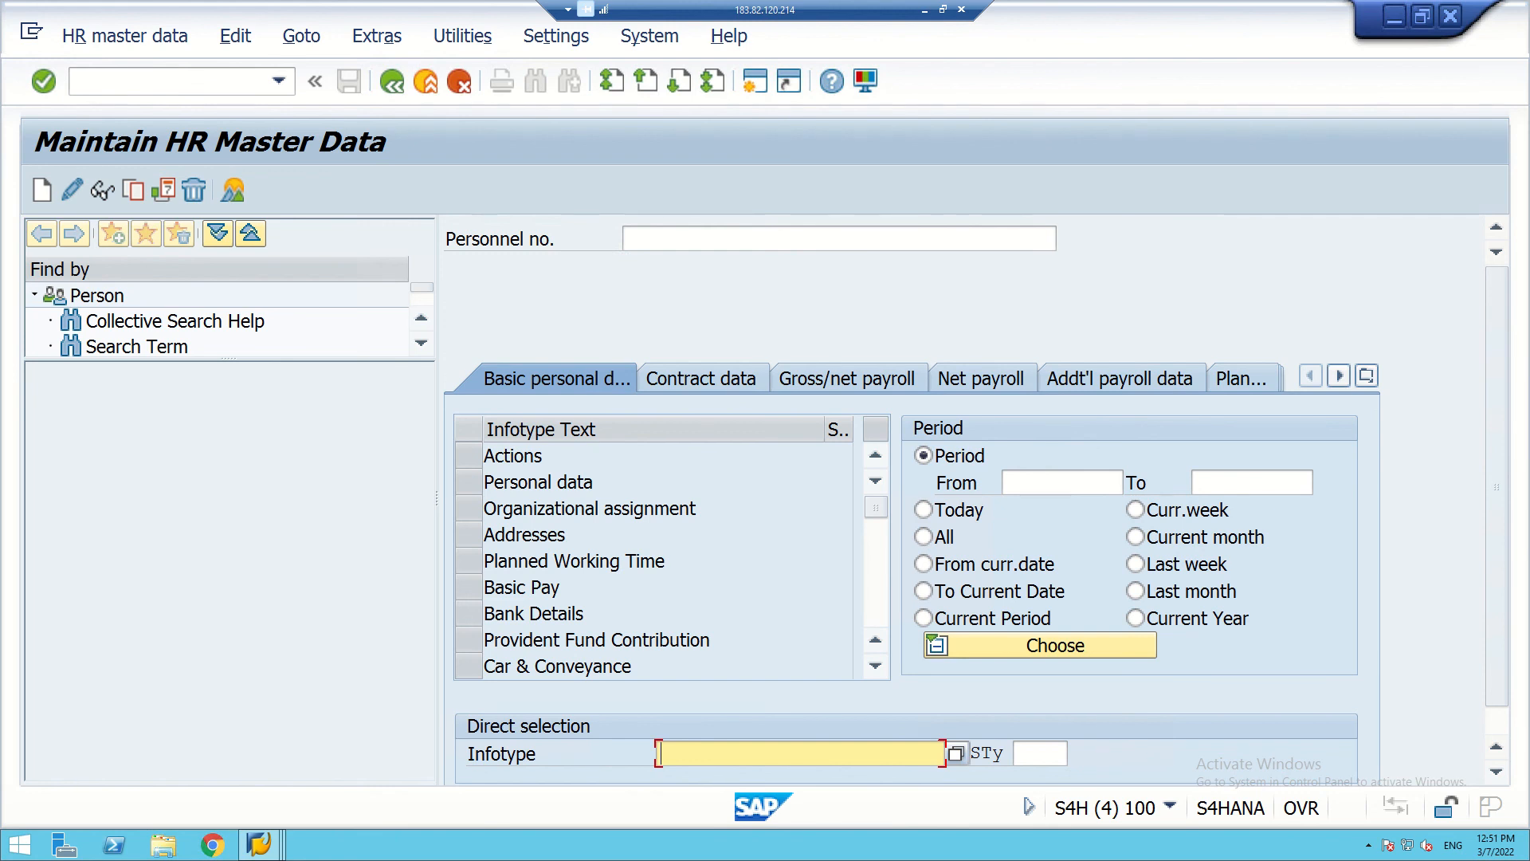
{"action": "type", "text": "0007"}
{"action": "key", "text": "Return"}
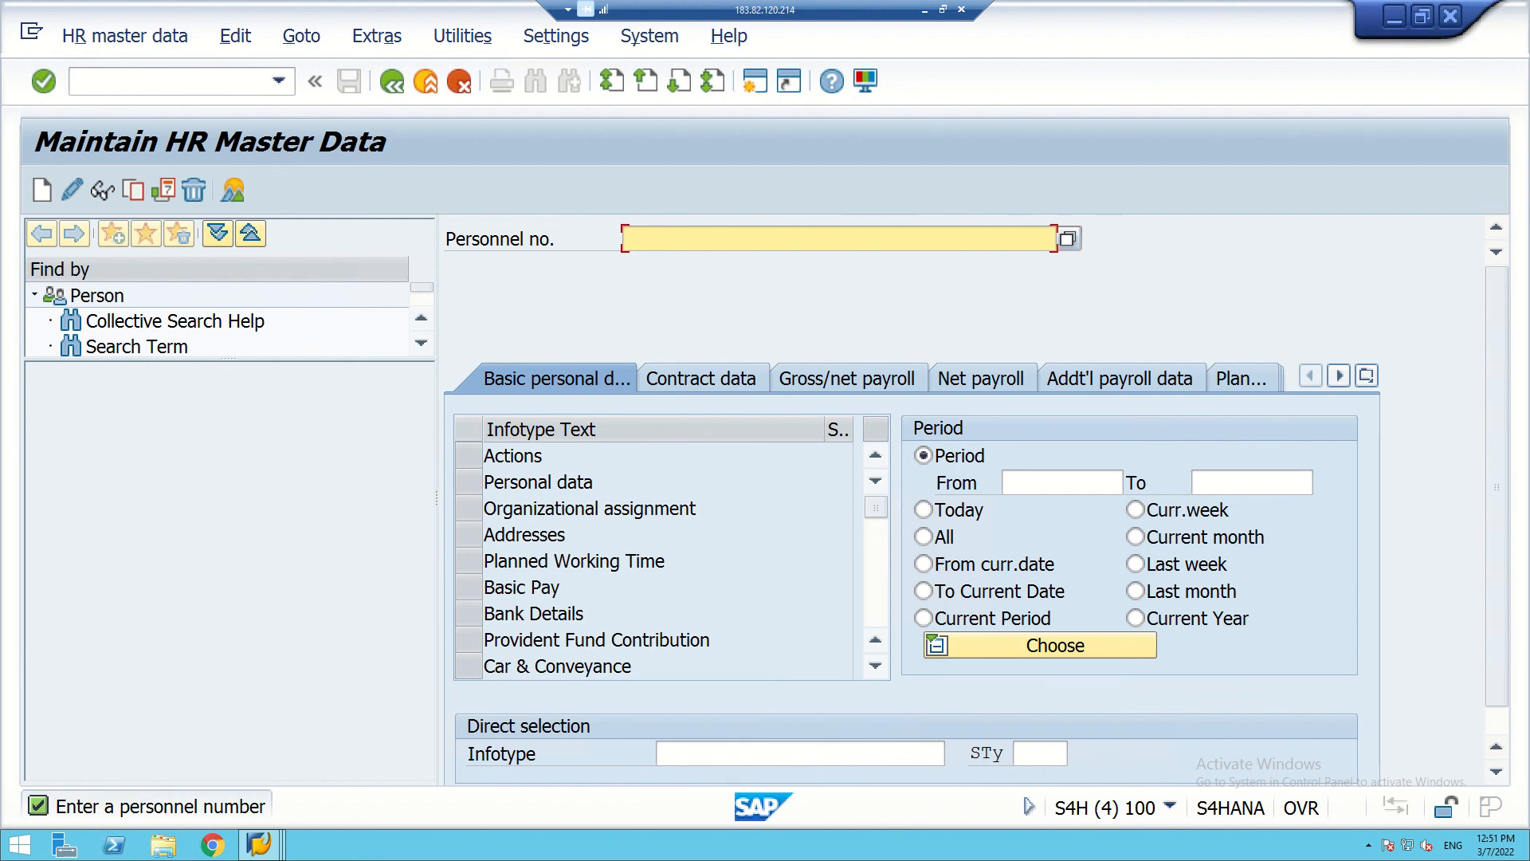
- Look up infotype 0007, Planned Working Time, in the infotype value list and take it over for direct selection
{"action": "left_click", "coordinate": [717, 754]}
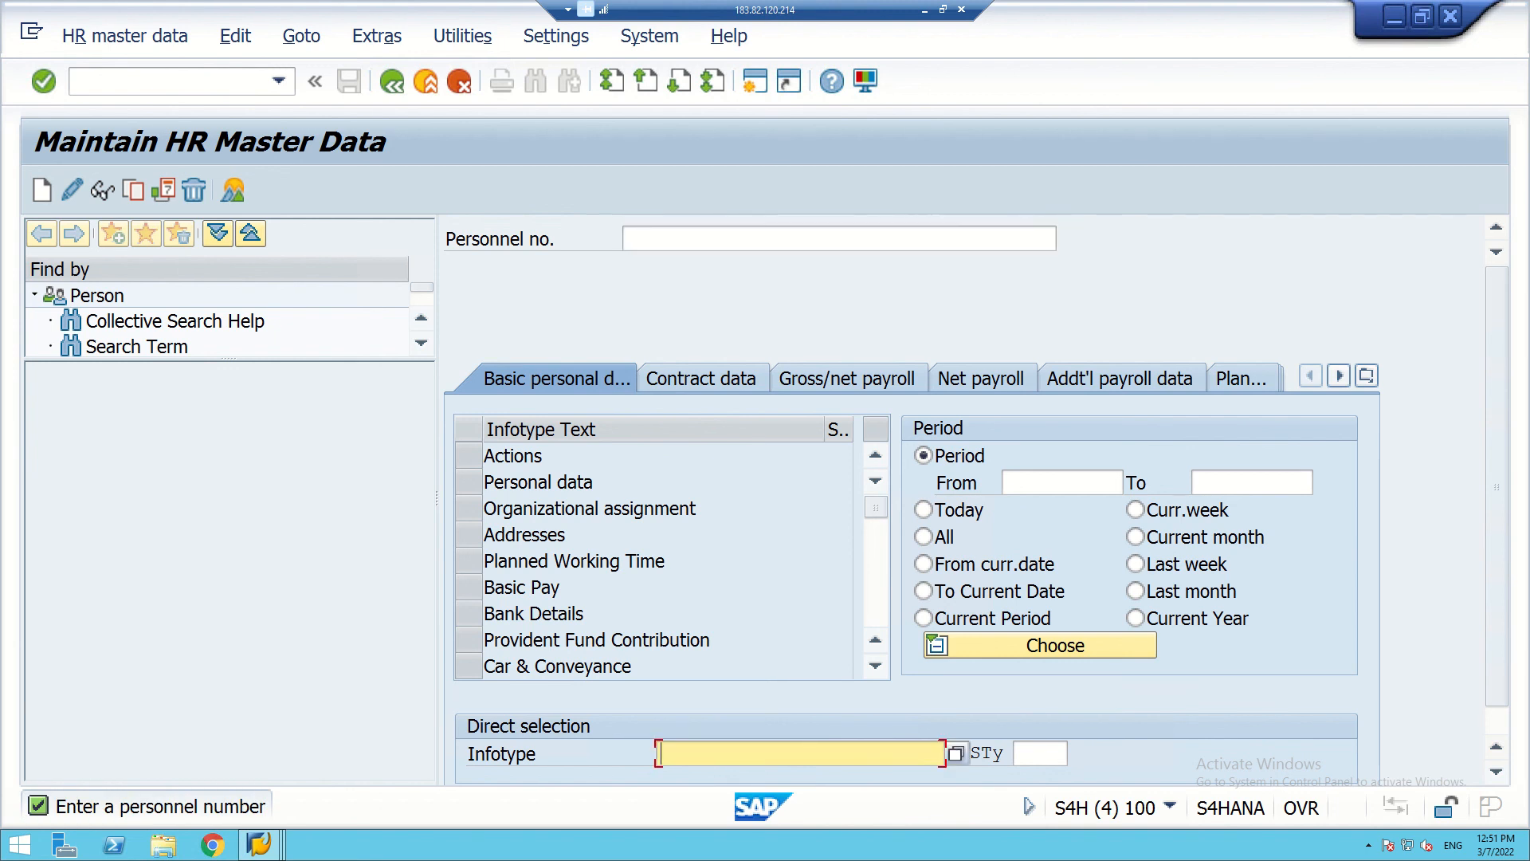
{"action": "type", "text": "007"}
{"action": "key", "text": "F4"}
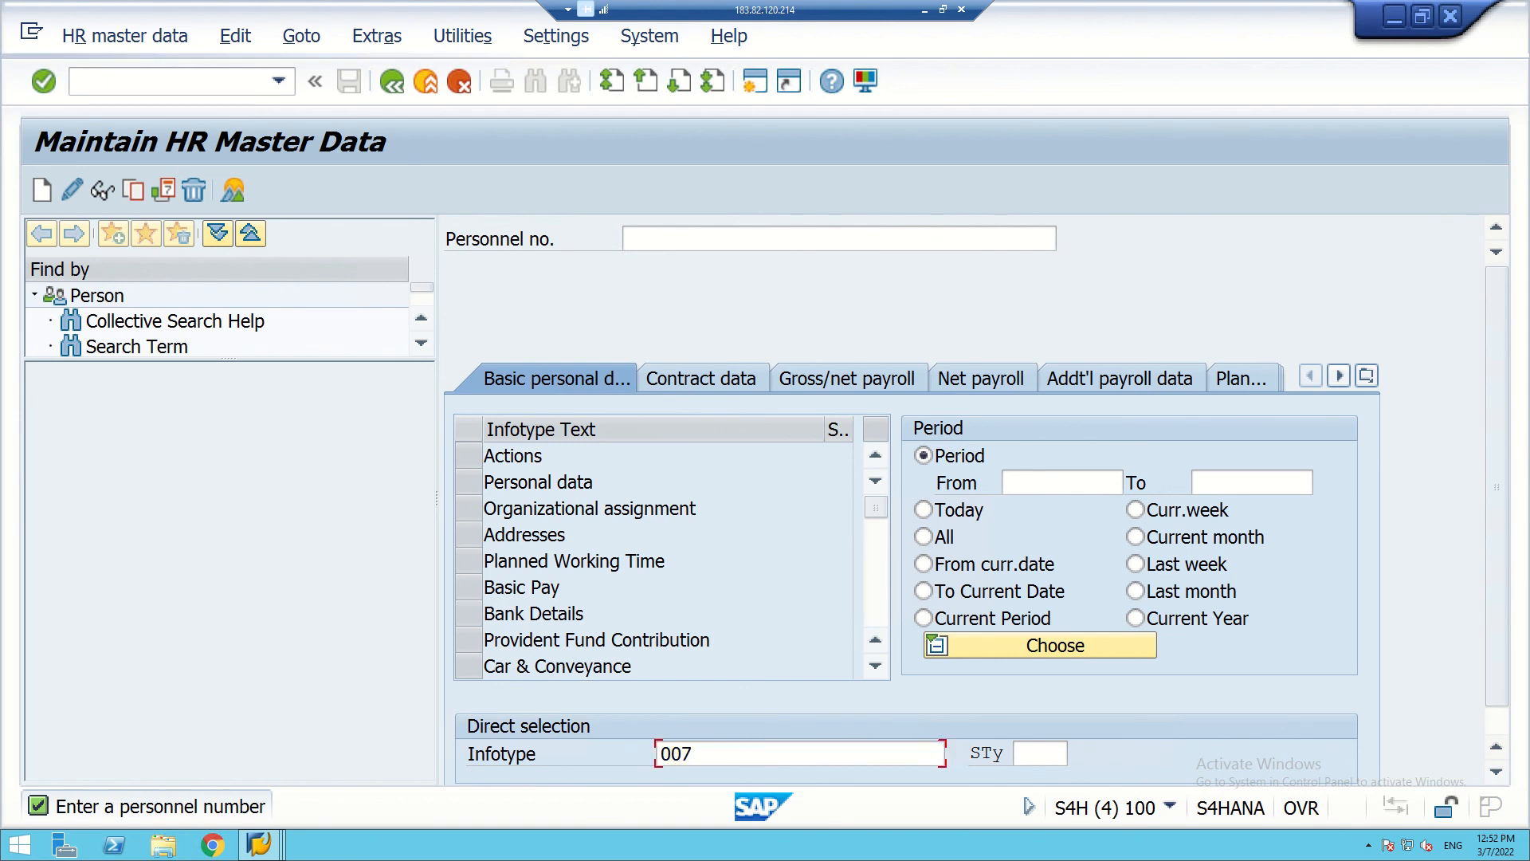
{"action": "scroll", "coordinate": [1038, 441], "scroll_direction": "down", "scroll_amount": 2}
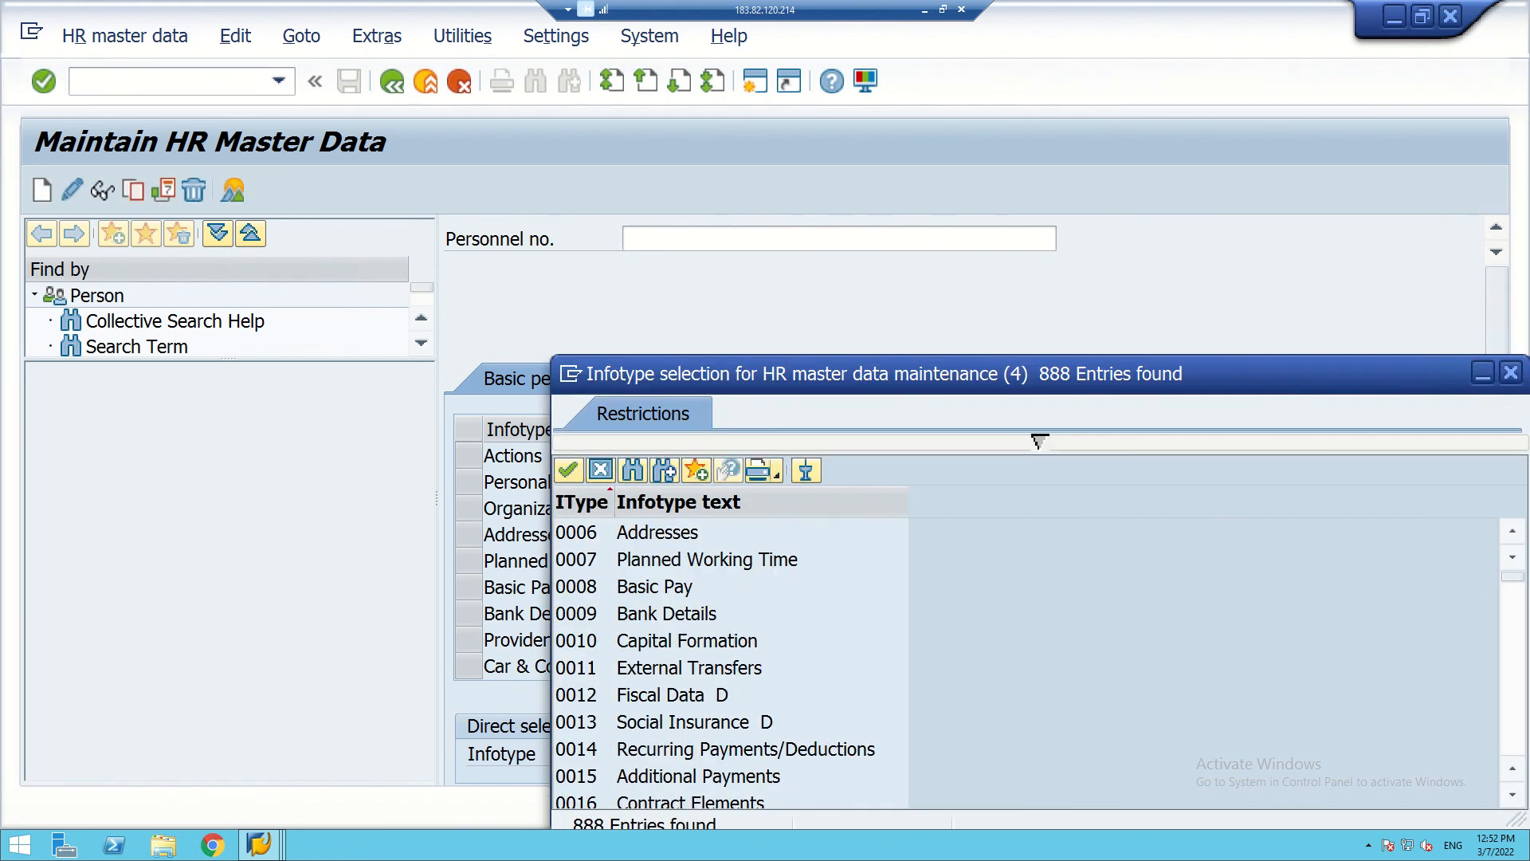
{"action": "double_click", "coordinate": [662, 559]}
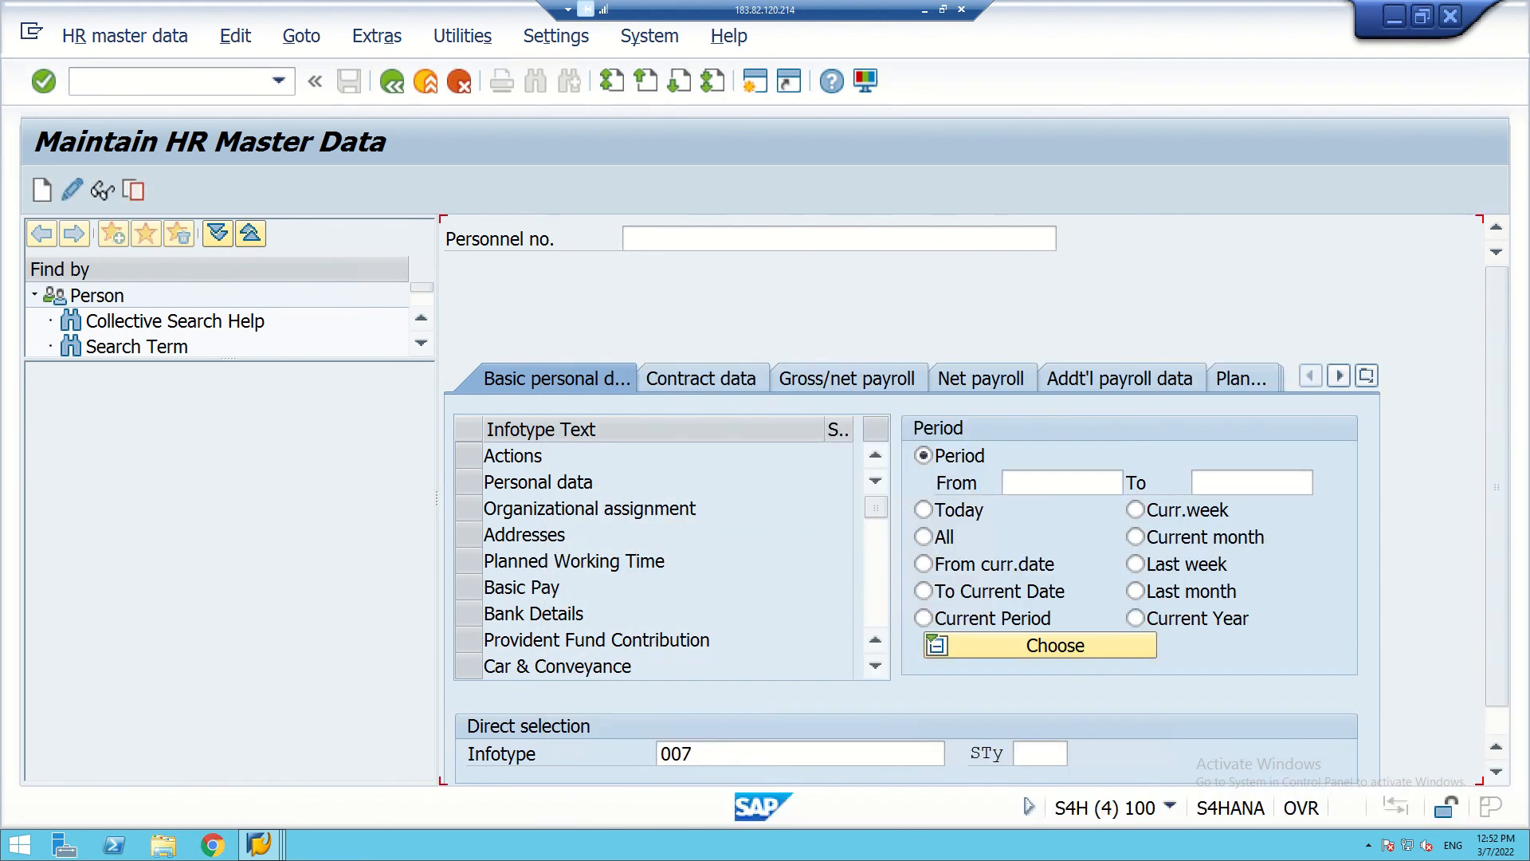
{"action": "scroll", "coordinate": [975, 499], "scroll_direction": "down", "scroll_amount": 1}
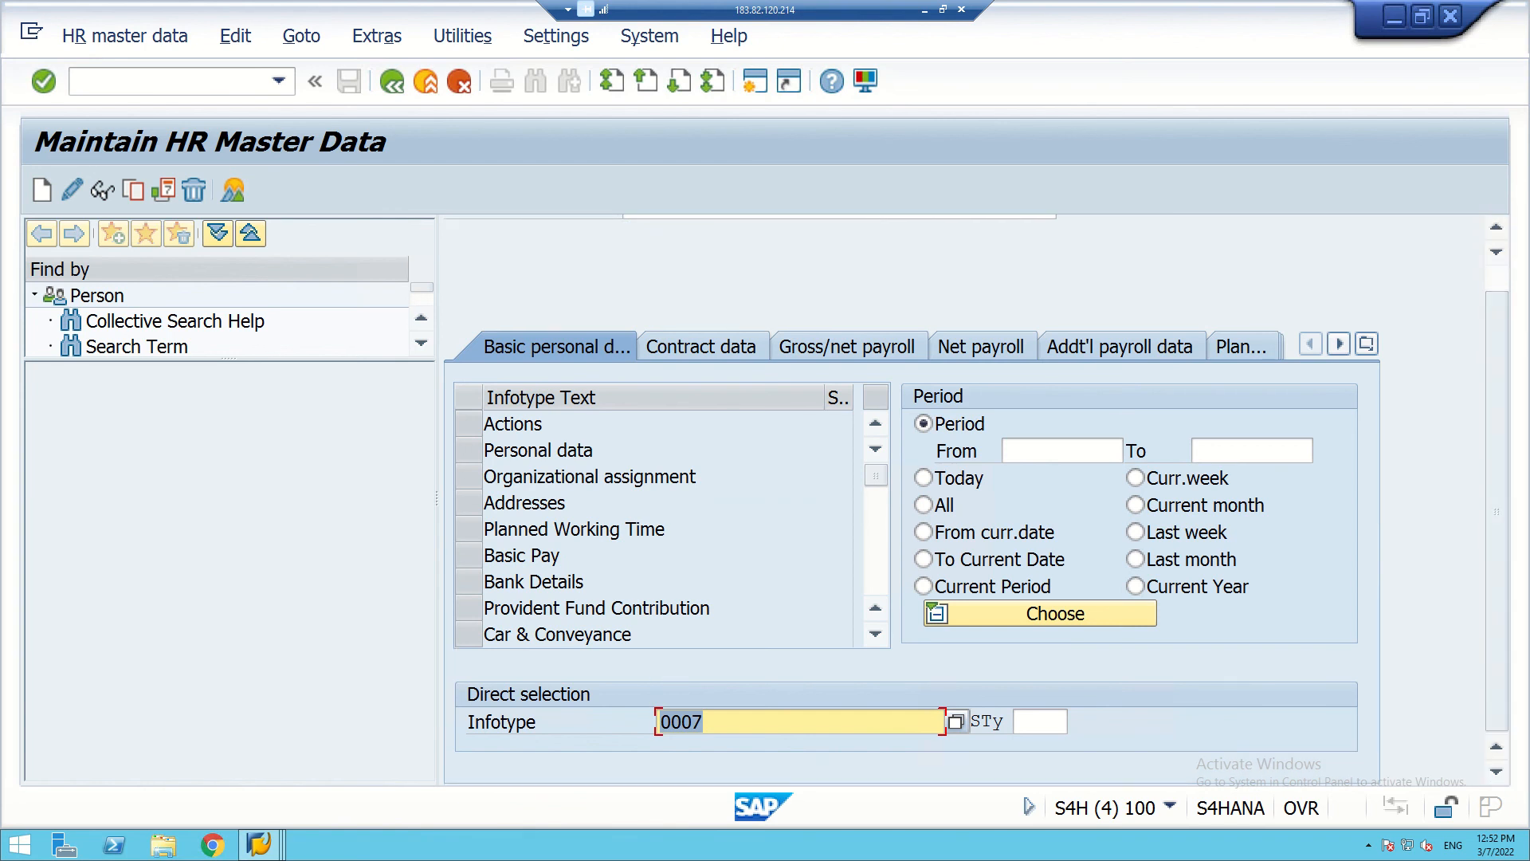
{"action": "scroll", "coordinate": [669, 529], "scroll_direction": "down", "scroll_amount": 4}
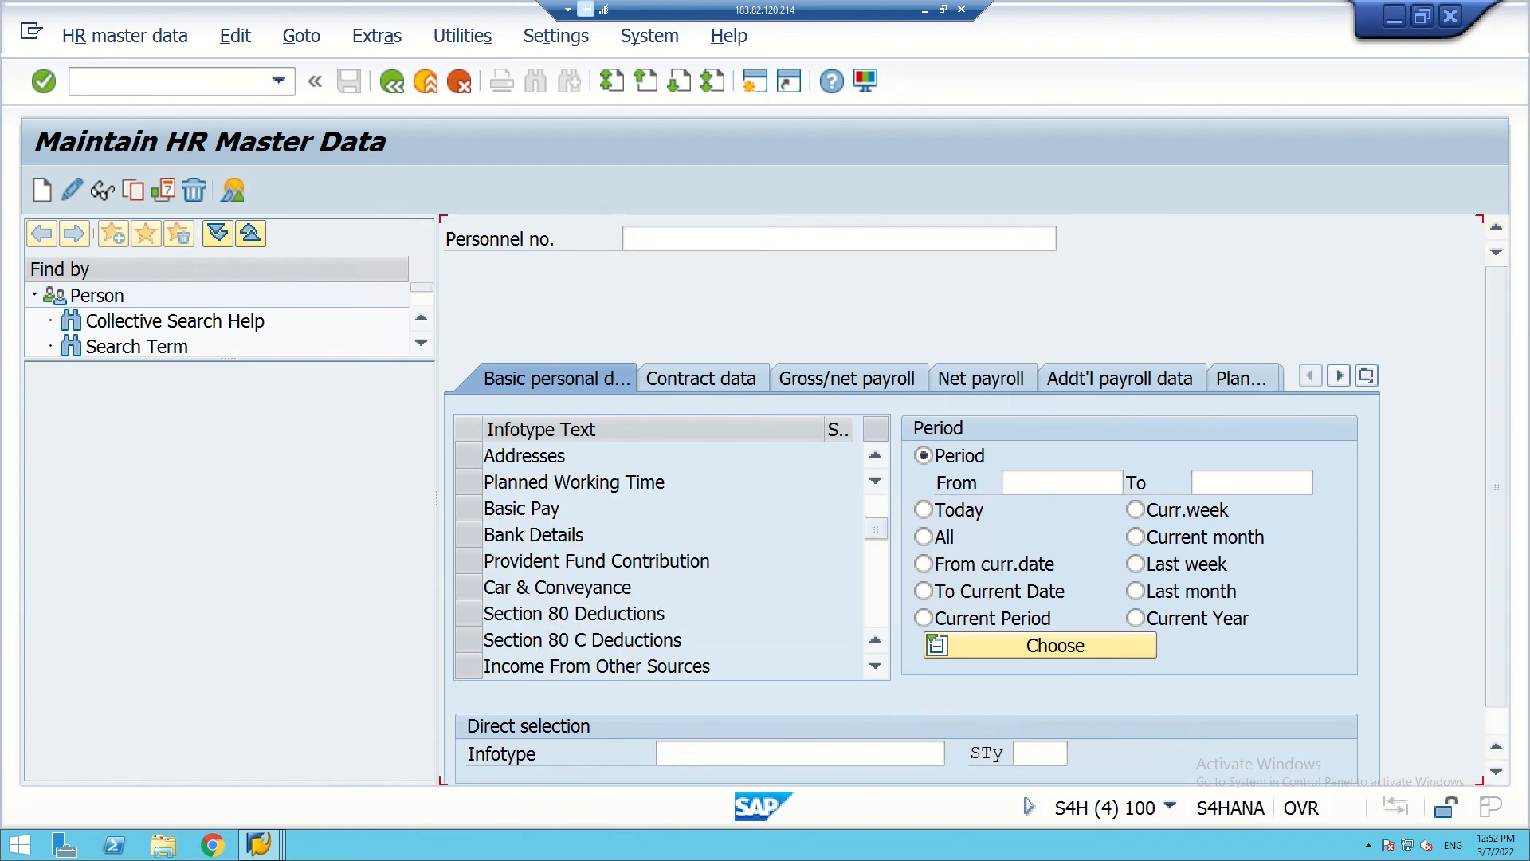
{"action": "scroll", "coordinate": [670, 558], "scroll_direction": "up", "scroll_amount": 5}
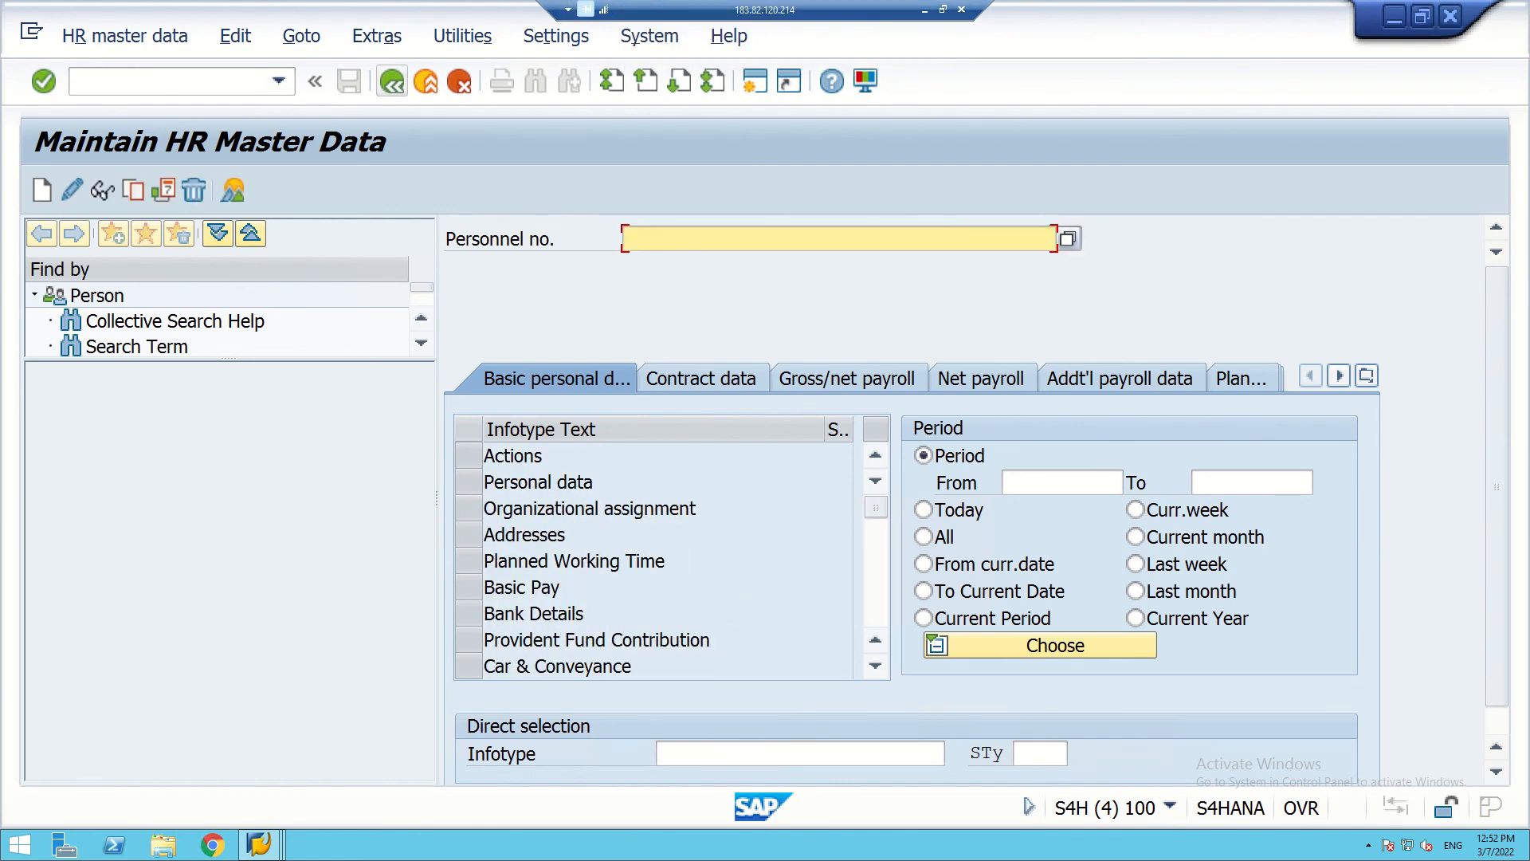
- Leave HR master data maintenance, minimize the remote session and switch to the Lecture 3 presentation in PowerPoint
{"action": "left_click", "coordinate": [392, 81]}
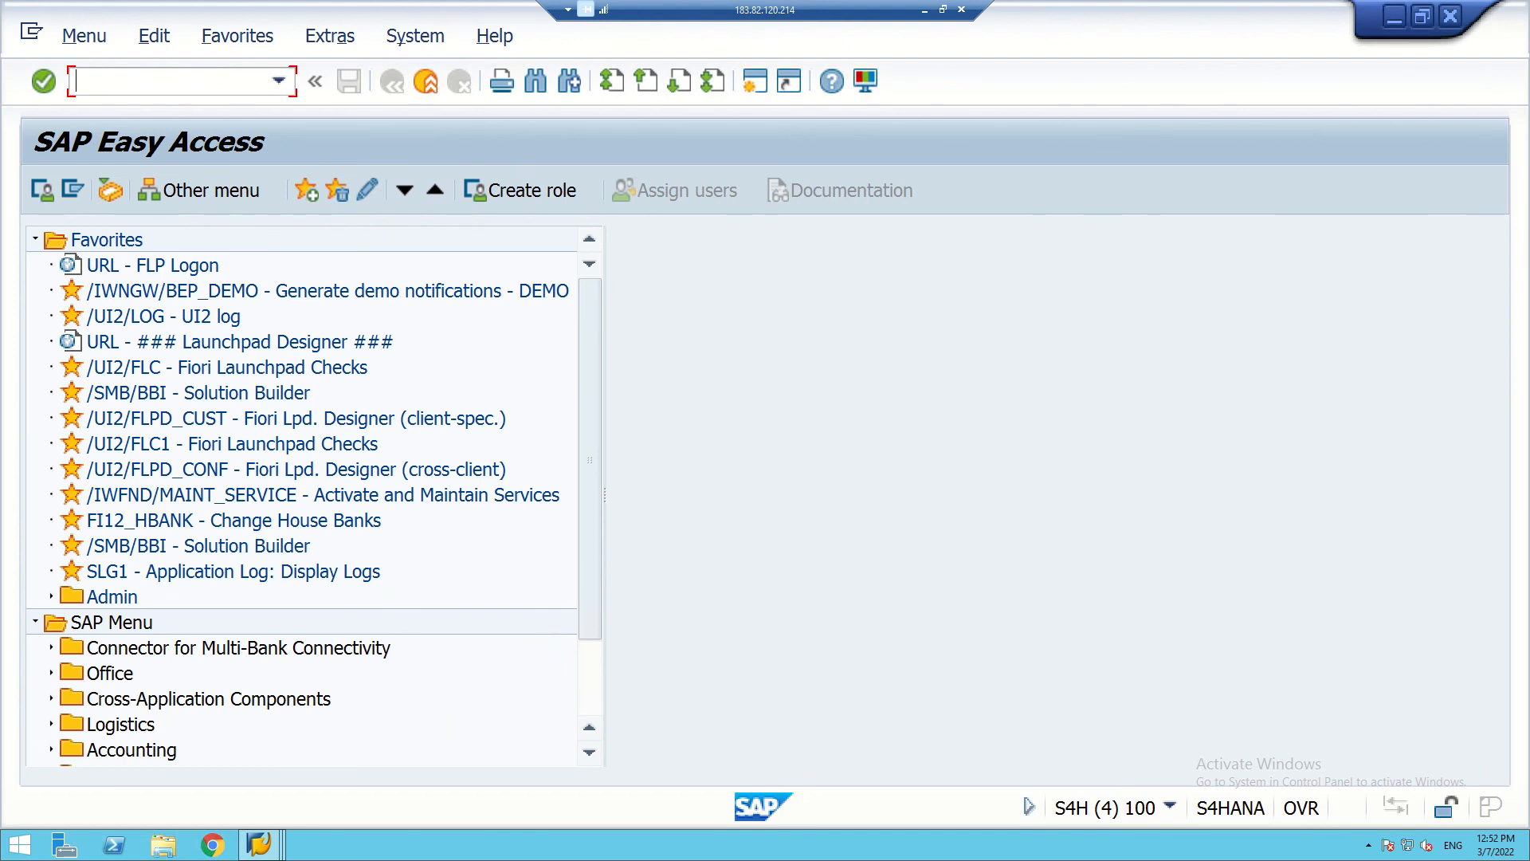
{"action": "left_click", "coordinate": [925, 11]}
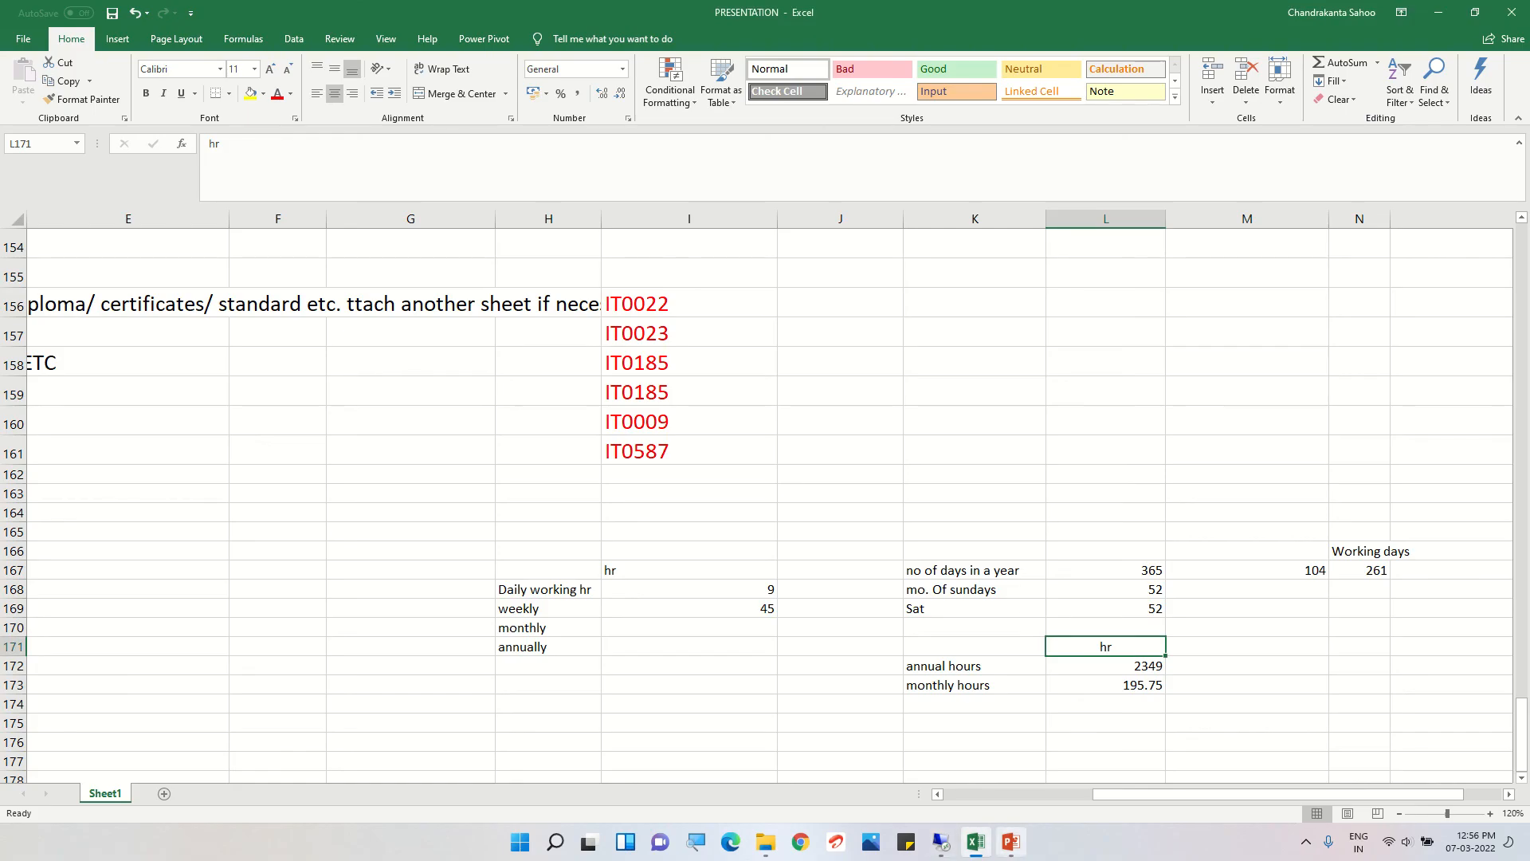
{"action": "left_click", "coordinate": [1011, 841]}
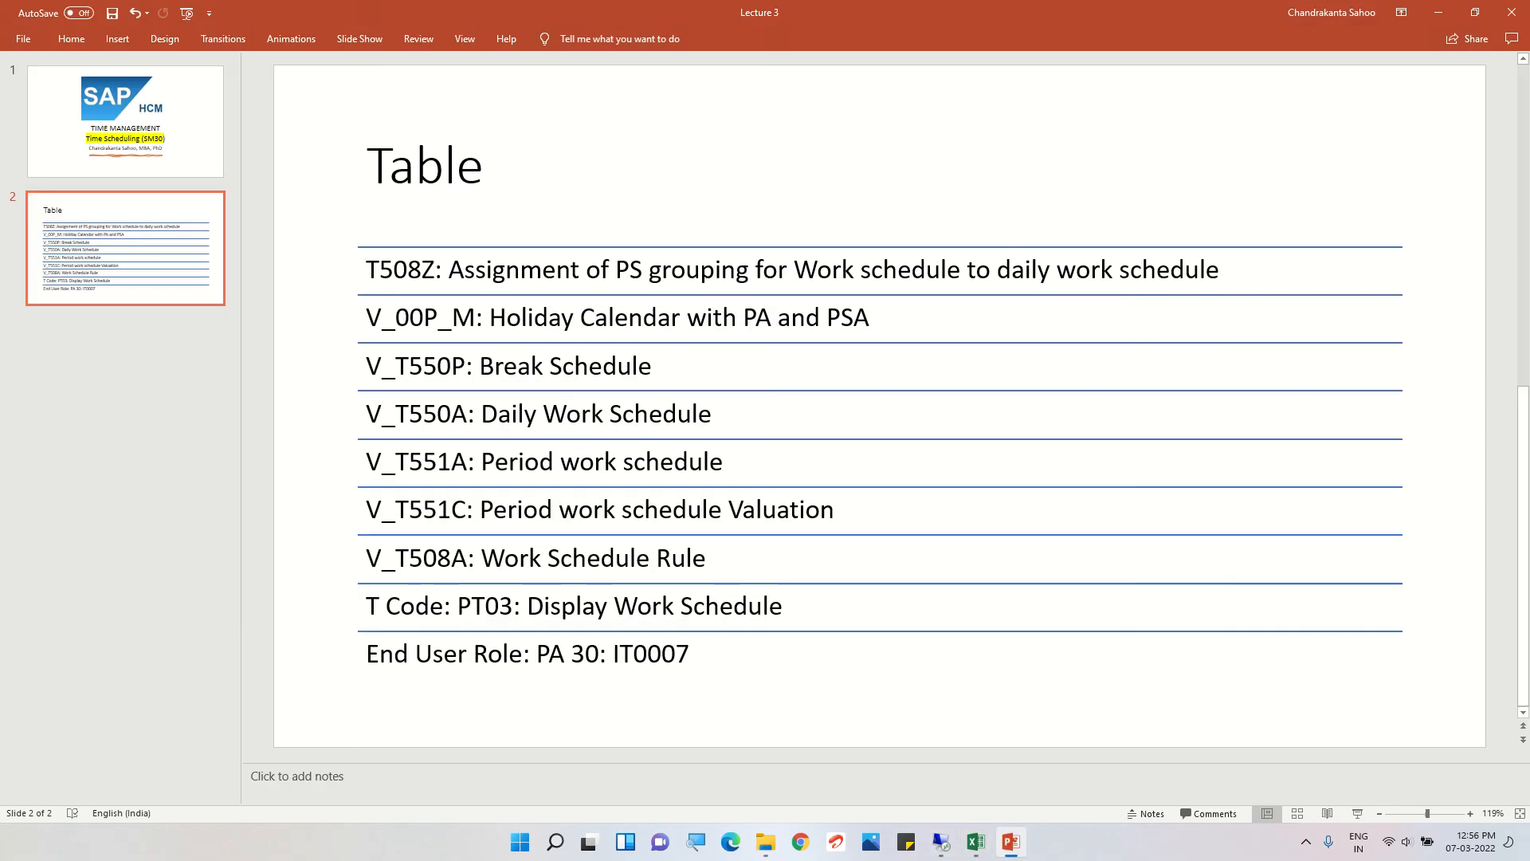